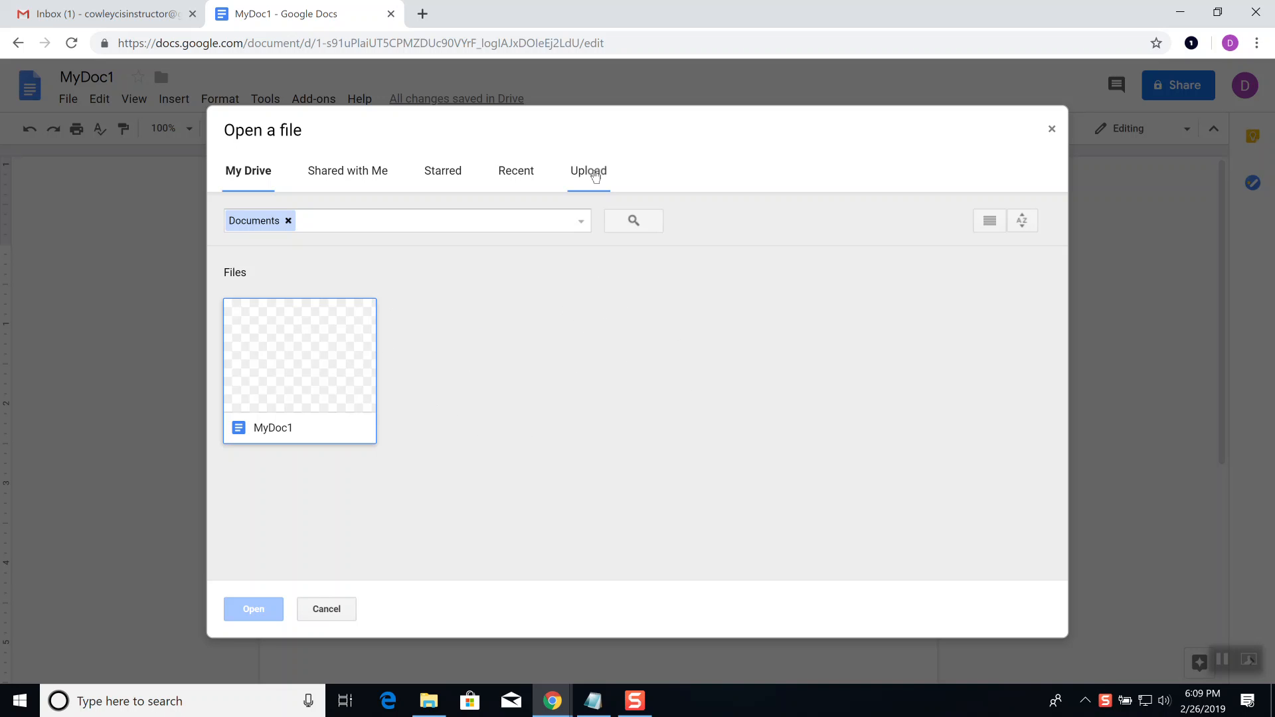
Step: Switch the Open a file window from the Drive list to its Upload tab
click(601, 174)
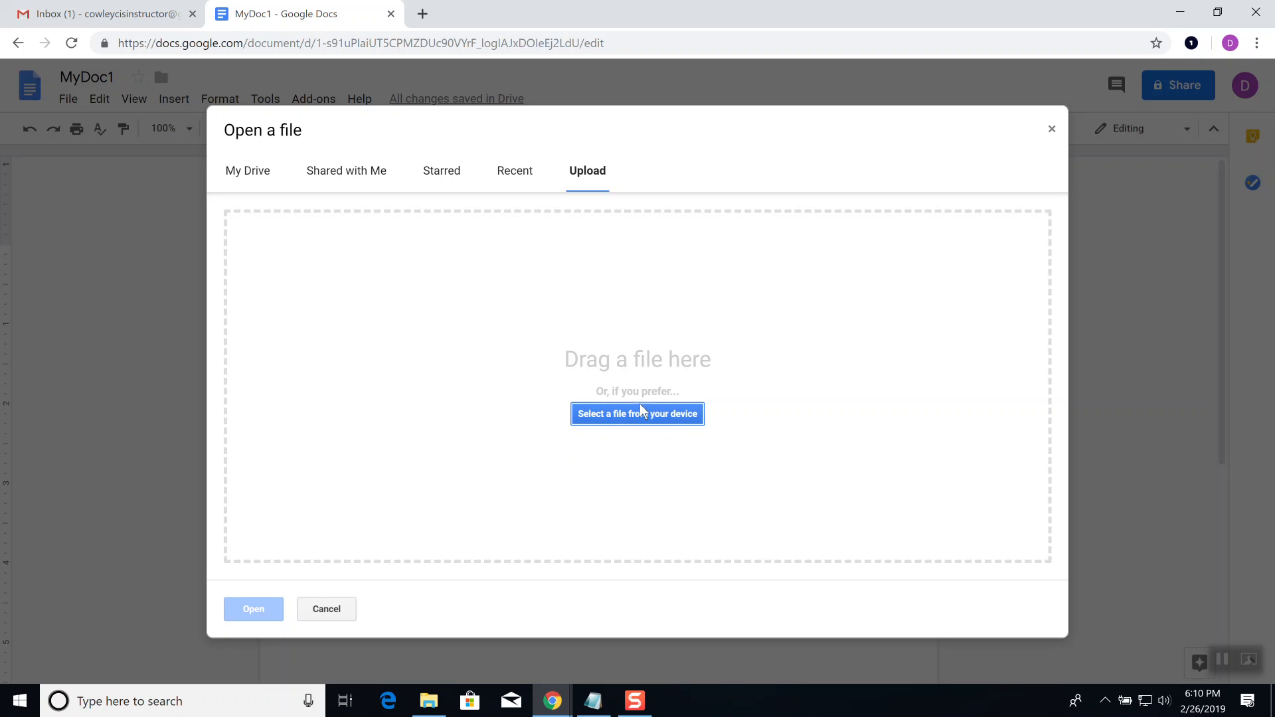
Step: Upload Step by Step Decimal to Binary Conversion.docx from the Documents folder into Google Docs
click(652, 419)
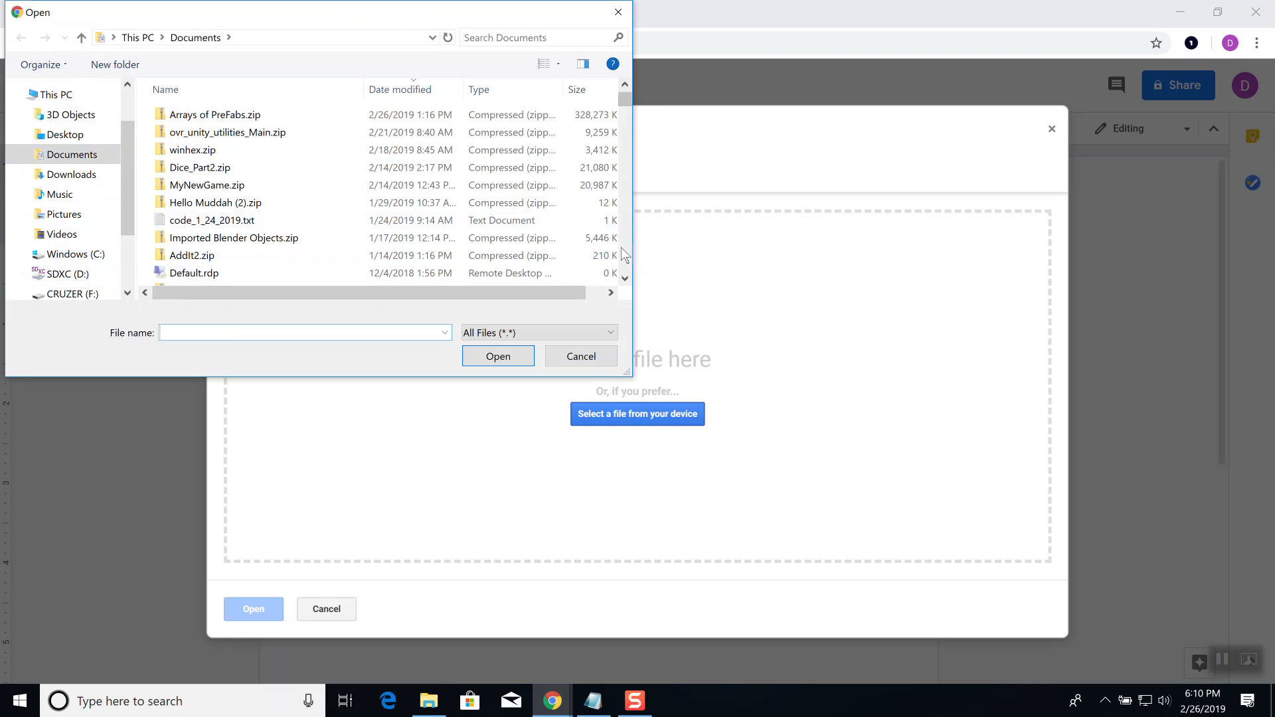
scroll(620, 247, down, 10)
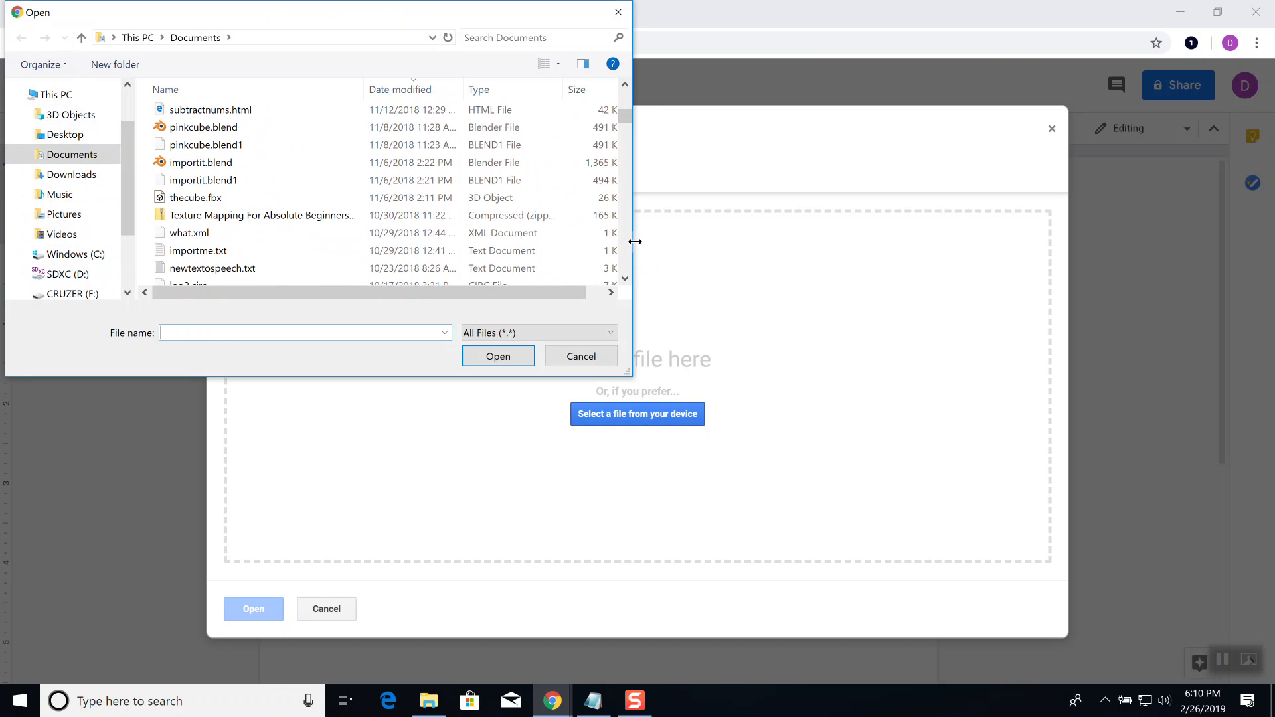
scroll(629, 249, down, 8)
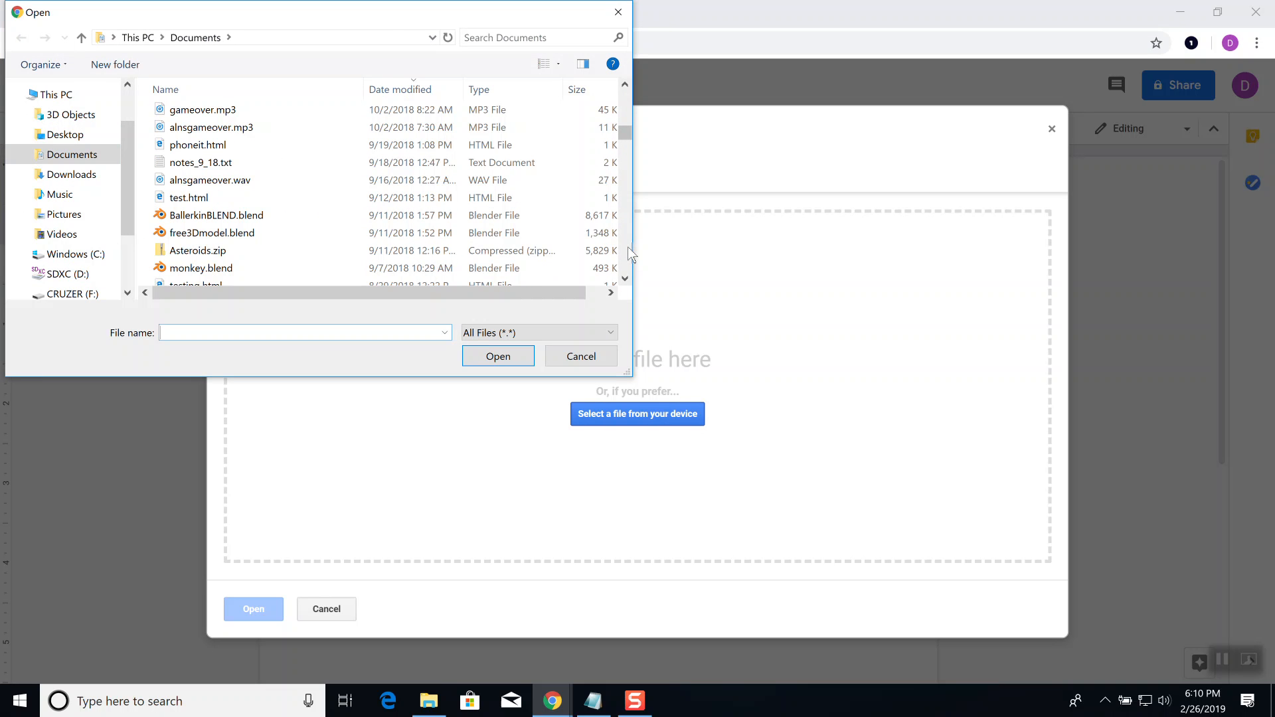
scroll(628, 246, down, 3)
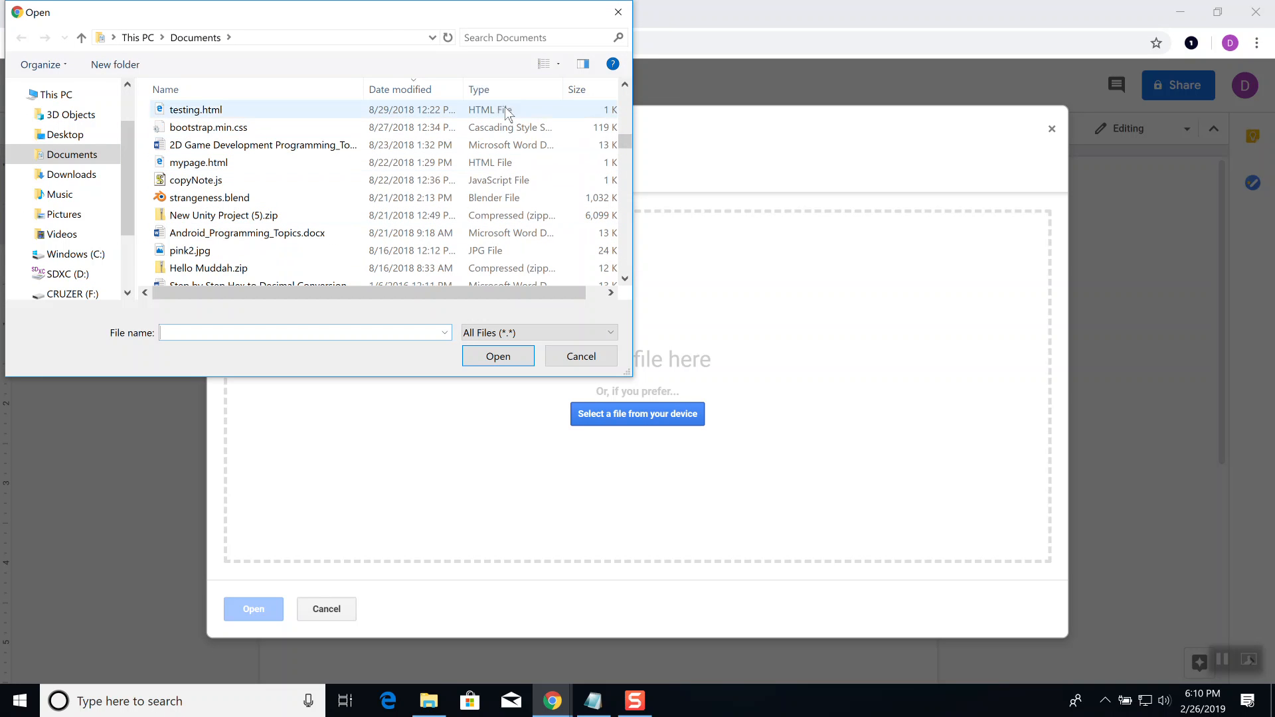
click(316, 237)
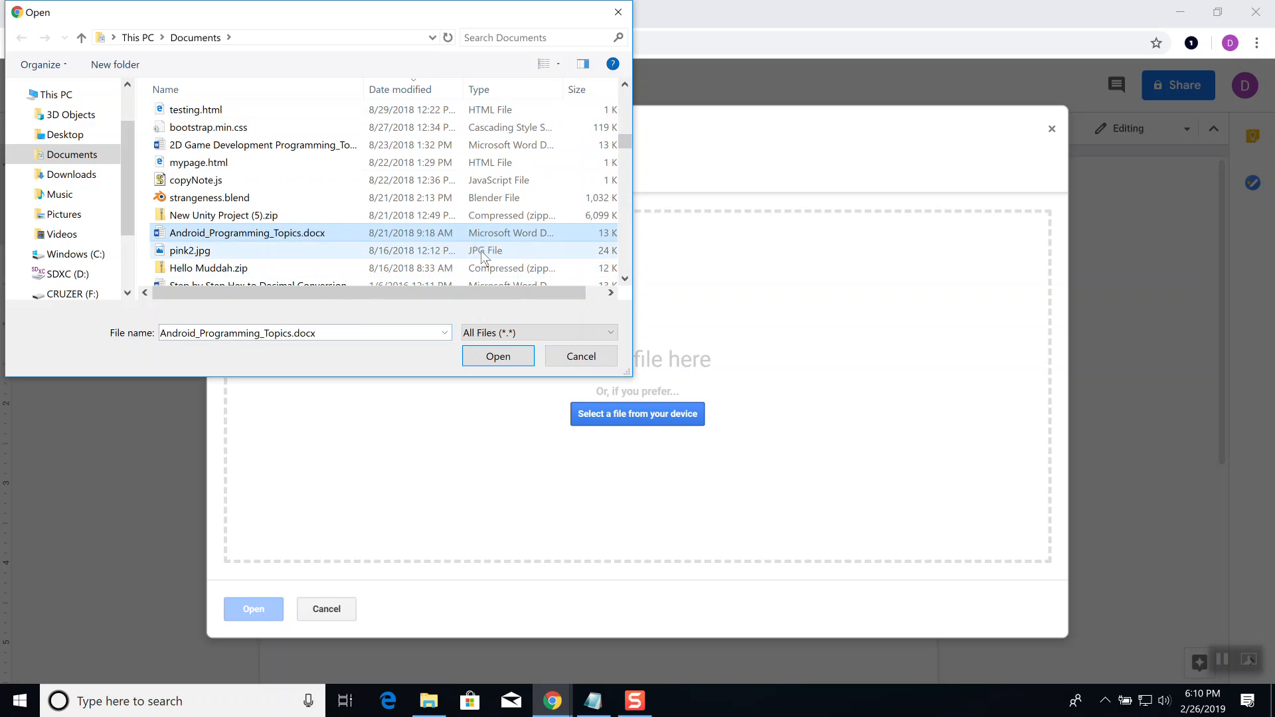
click(627, 254)
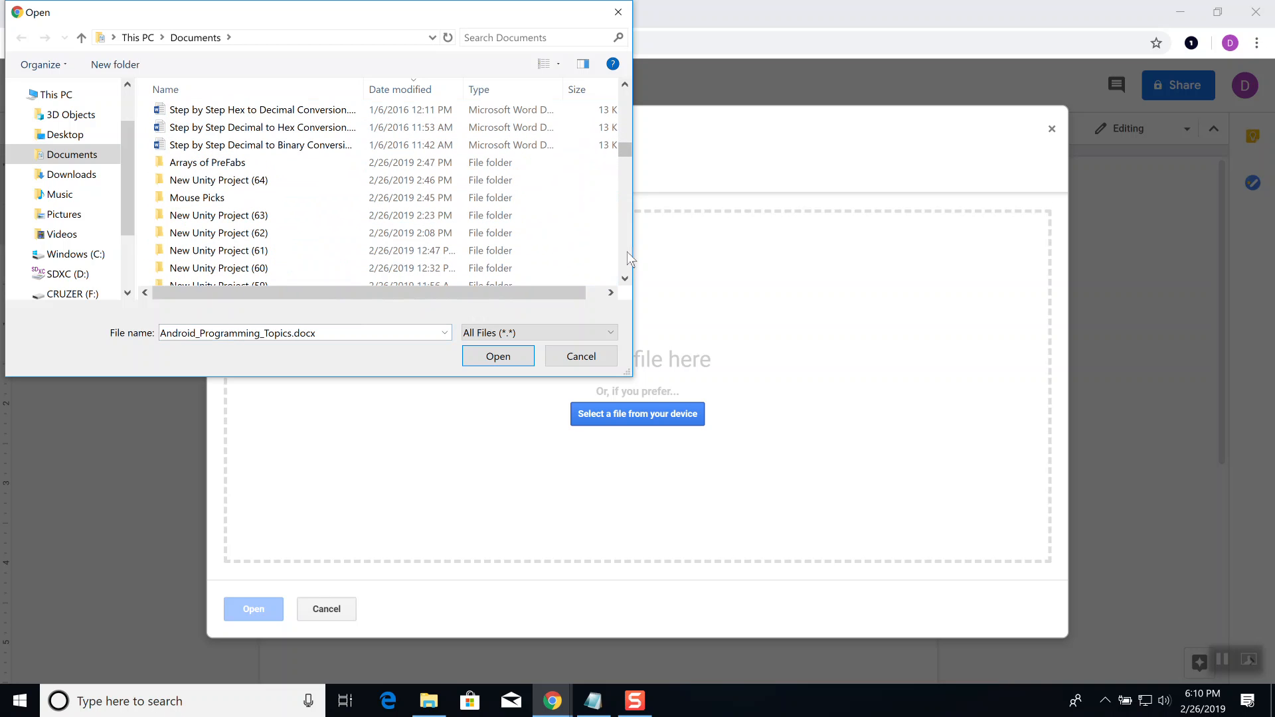
click(302, 144)
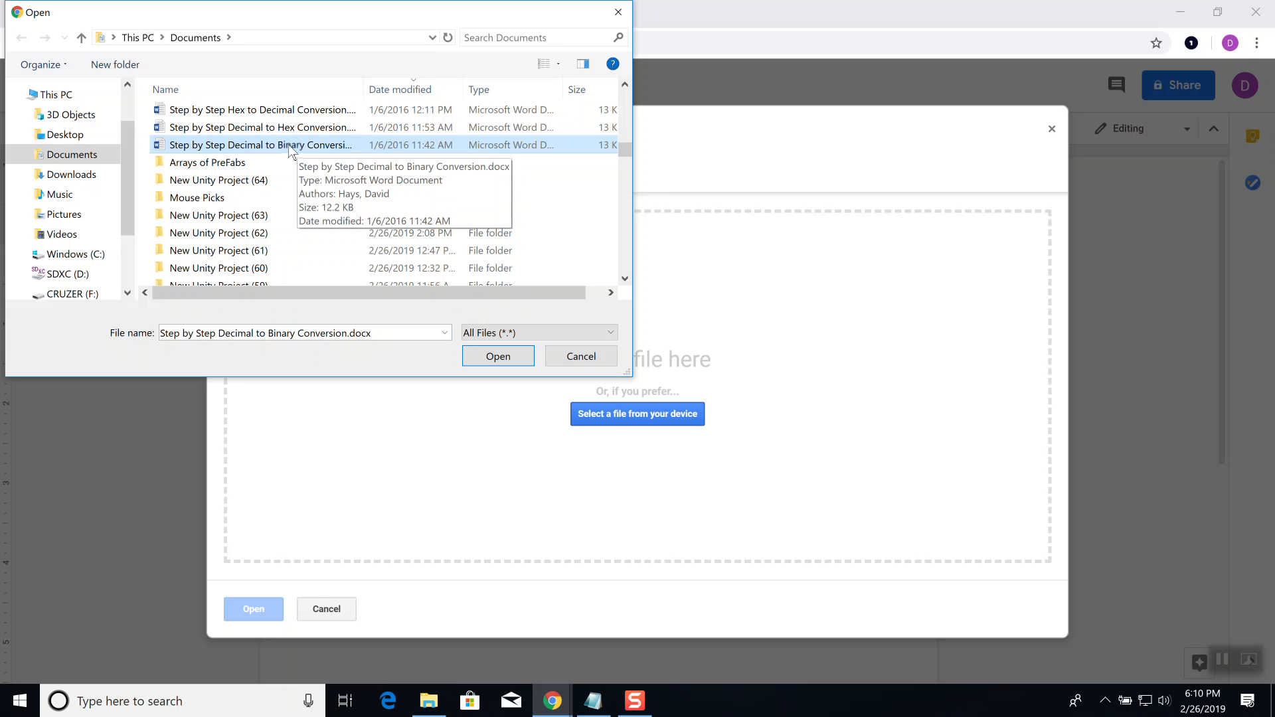
click(503, 360)
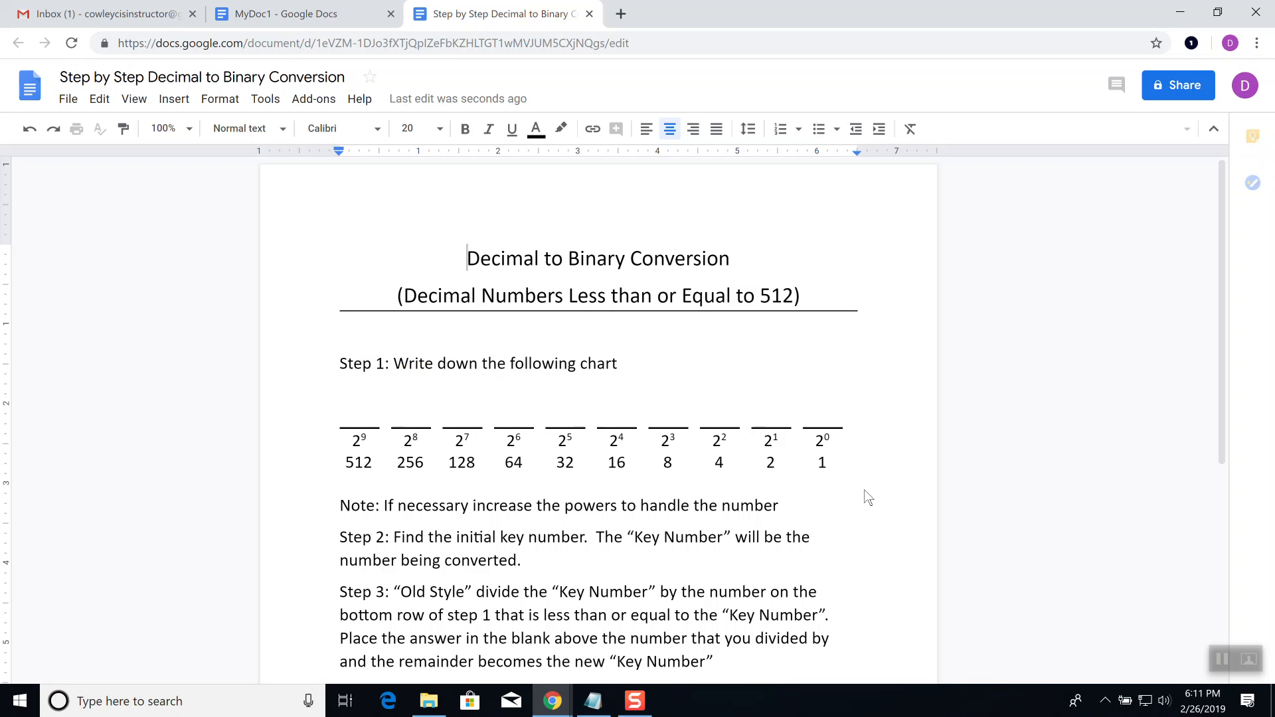
Step: Insert 'this can be changed' before 'increase' on the document's Note line
scroll(865, 490, down, 5)
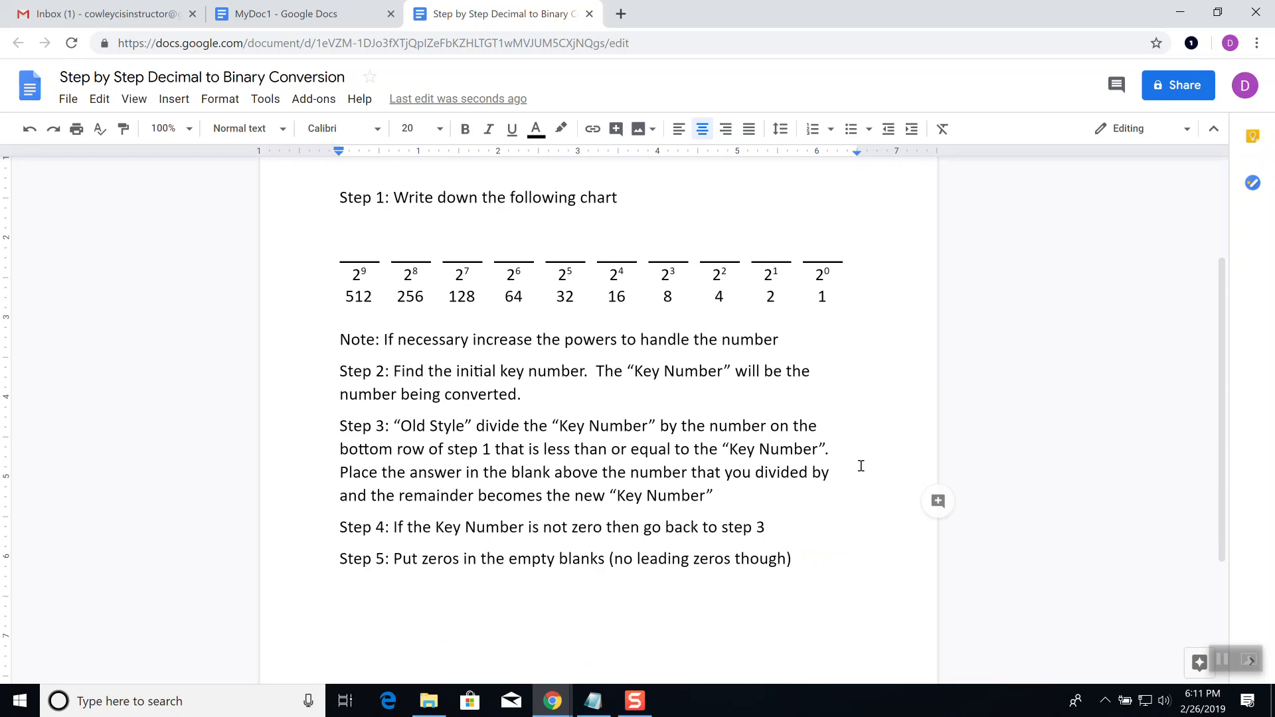
scroll(856, 478, up, 5)
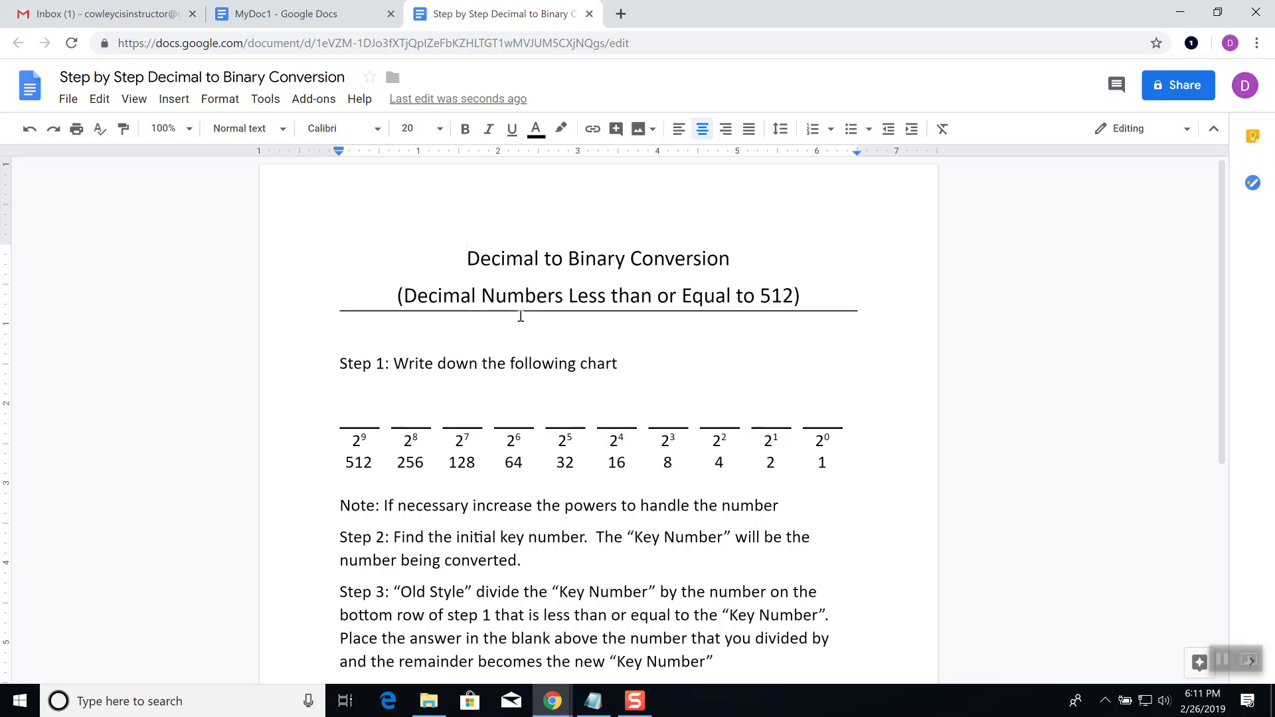
click(473, 507)
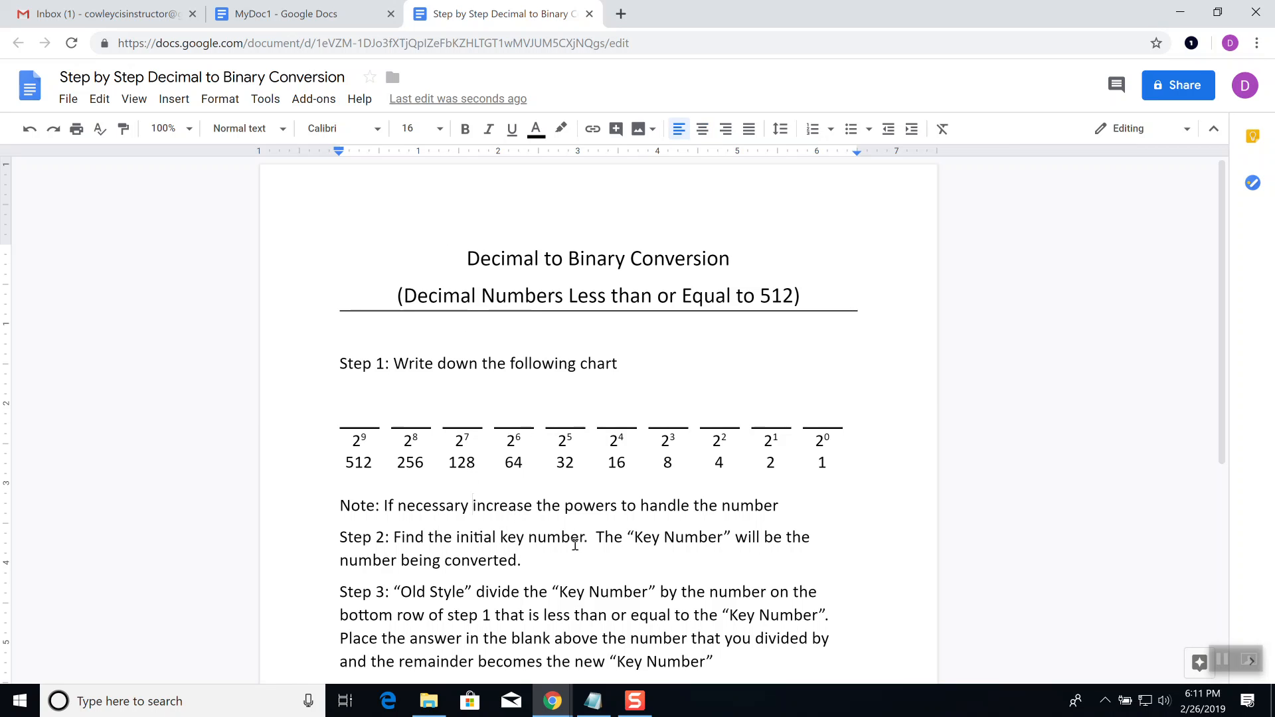
text(this can be ch)
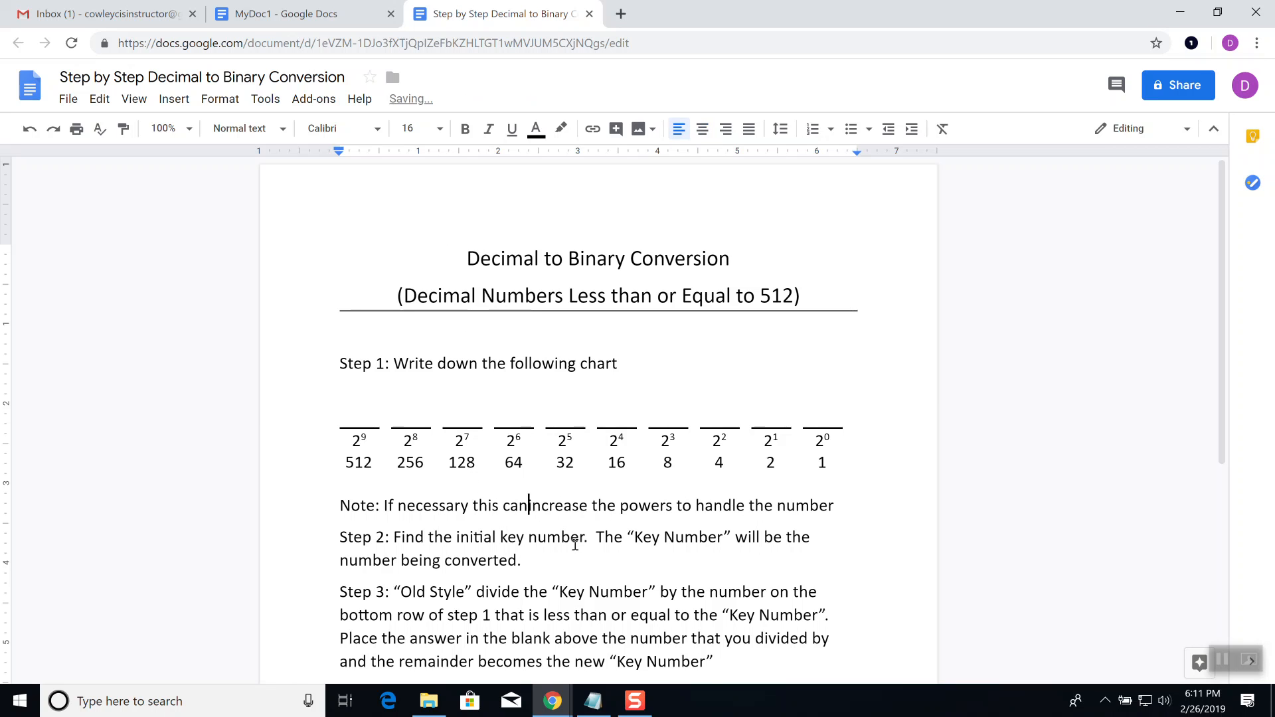
text(anged)
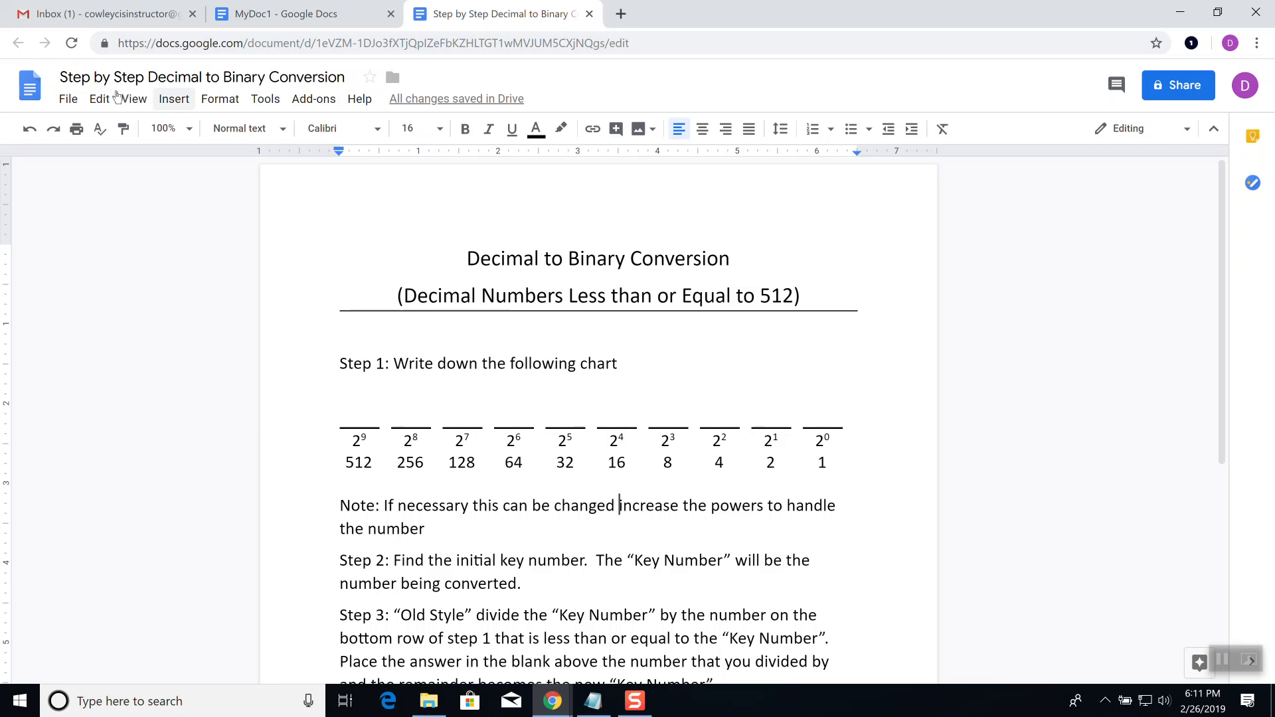
Step: Look over the File > Download as formats without downloading, then close the conversion document
click(69, 100)
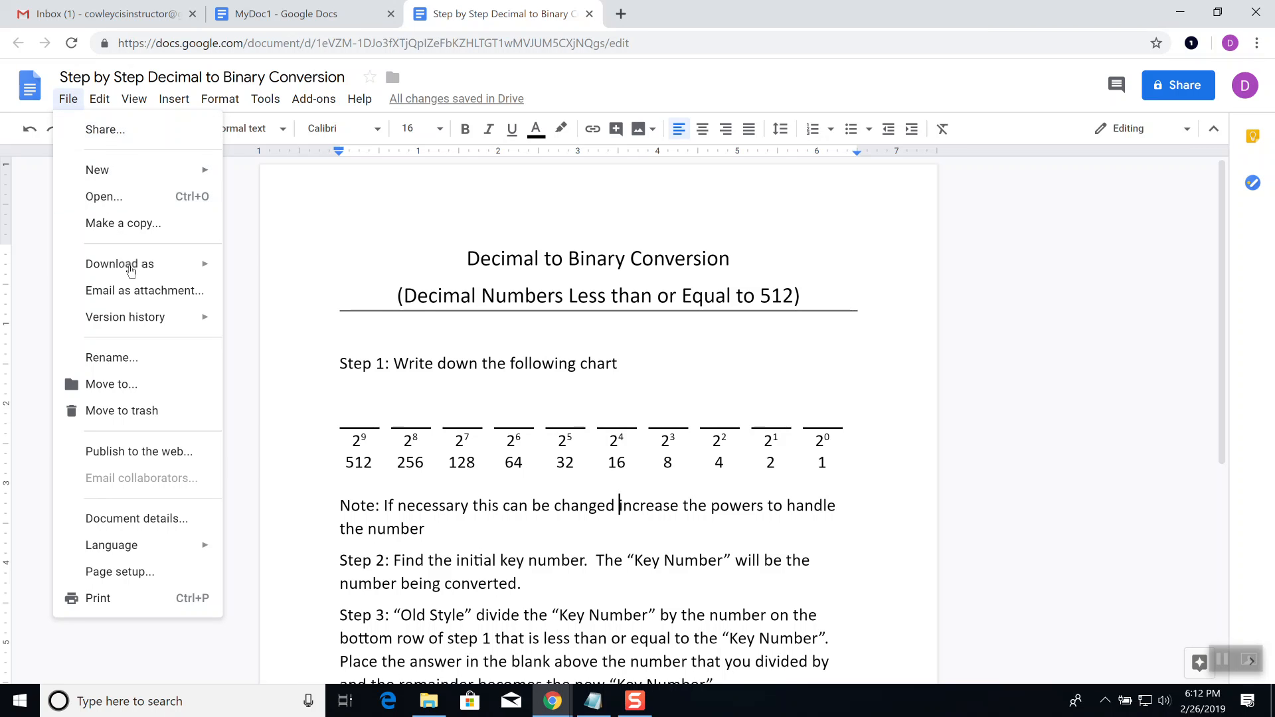
mouse_move(131, 268)
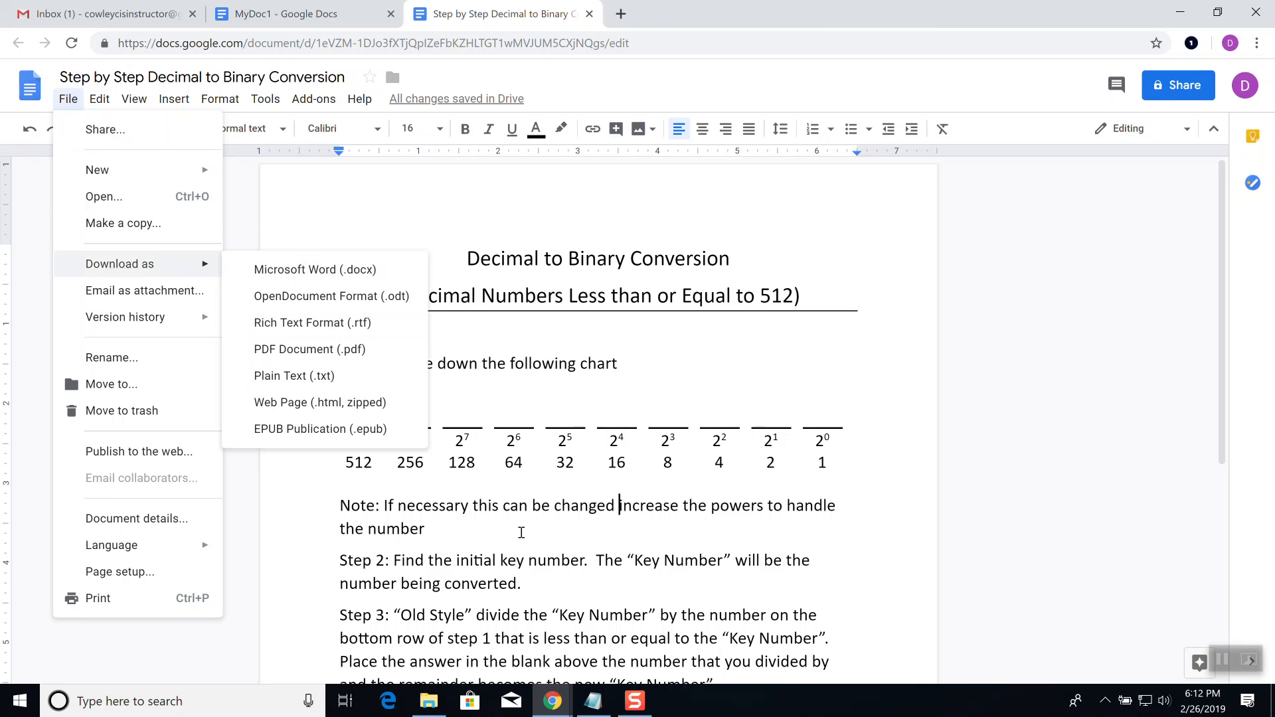
click(521, 533)
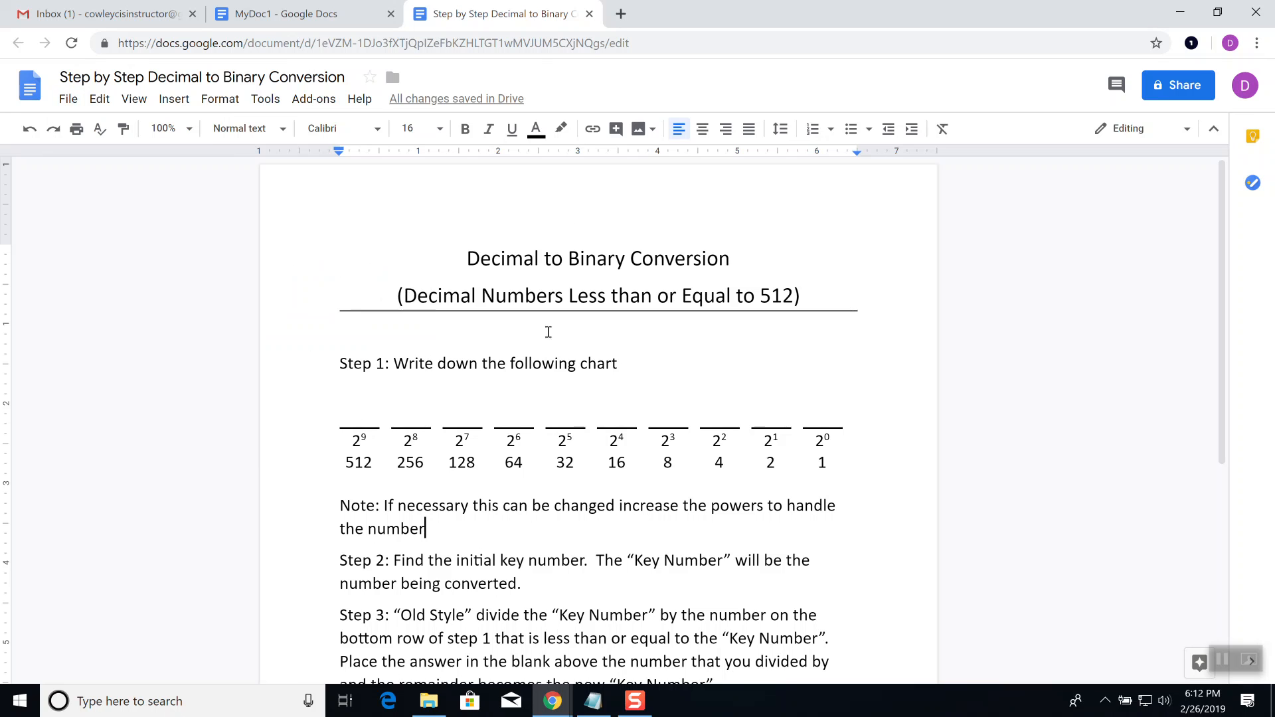
click(588, 13)
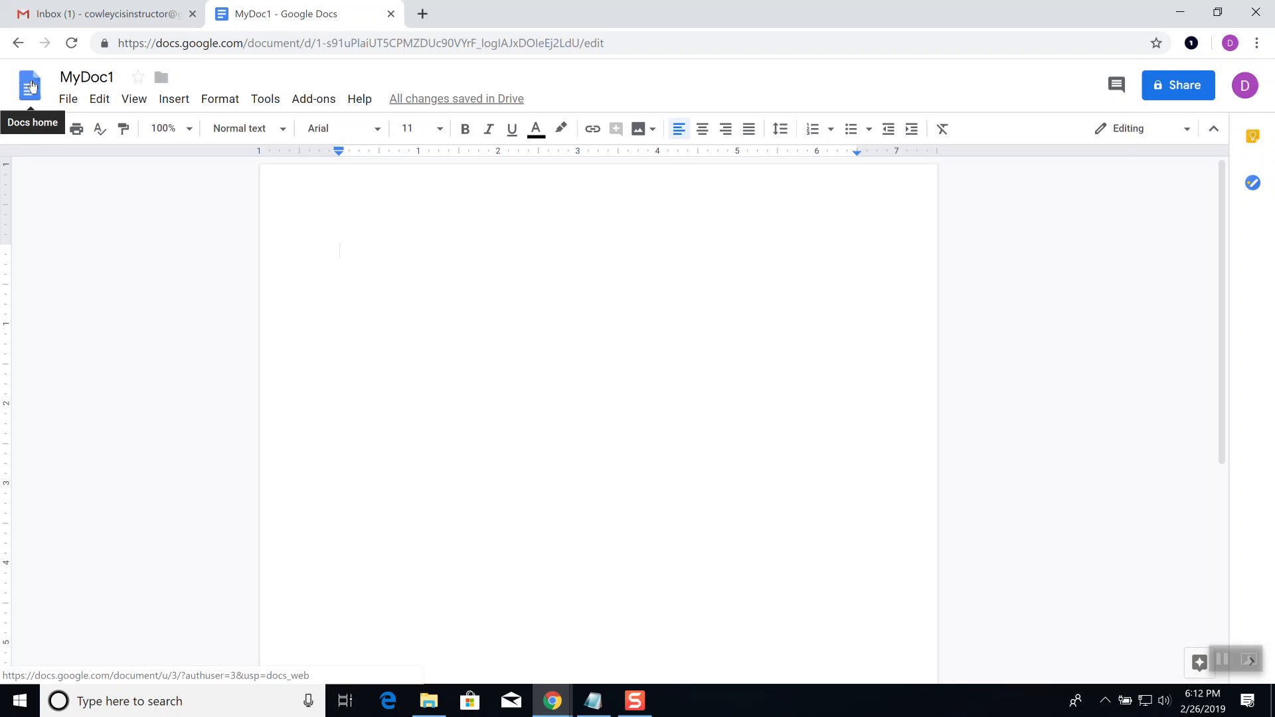
click(31, 87)
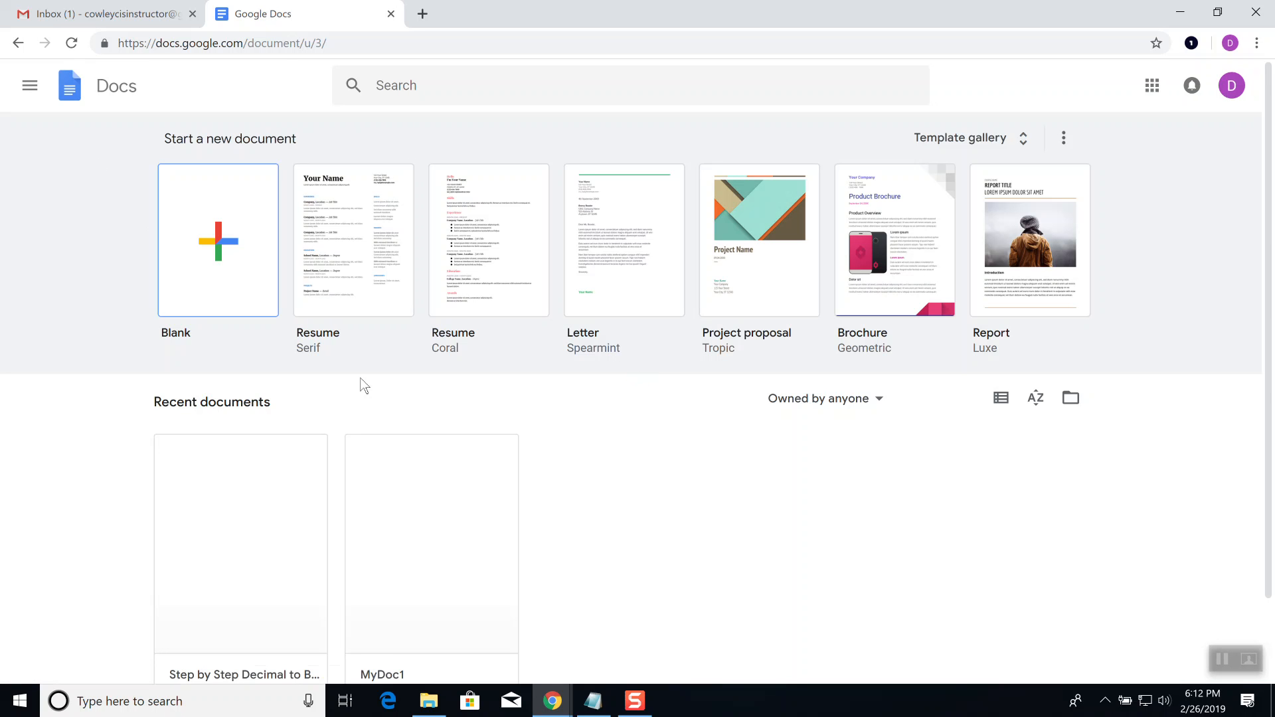
click(243, 588)
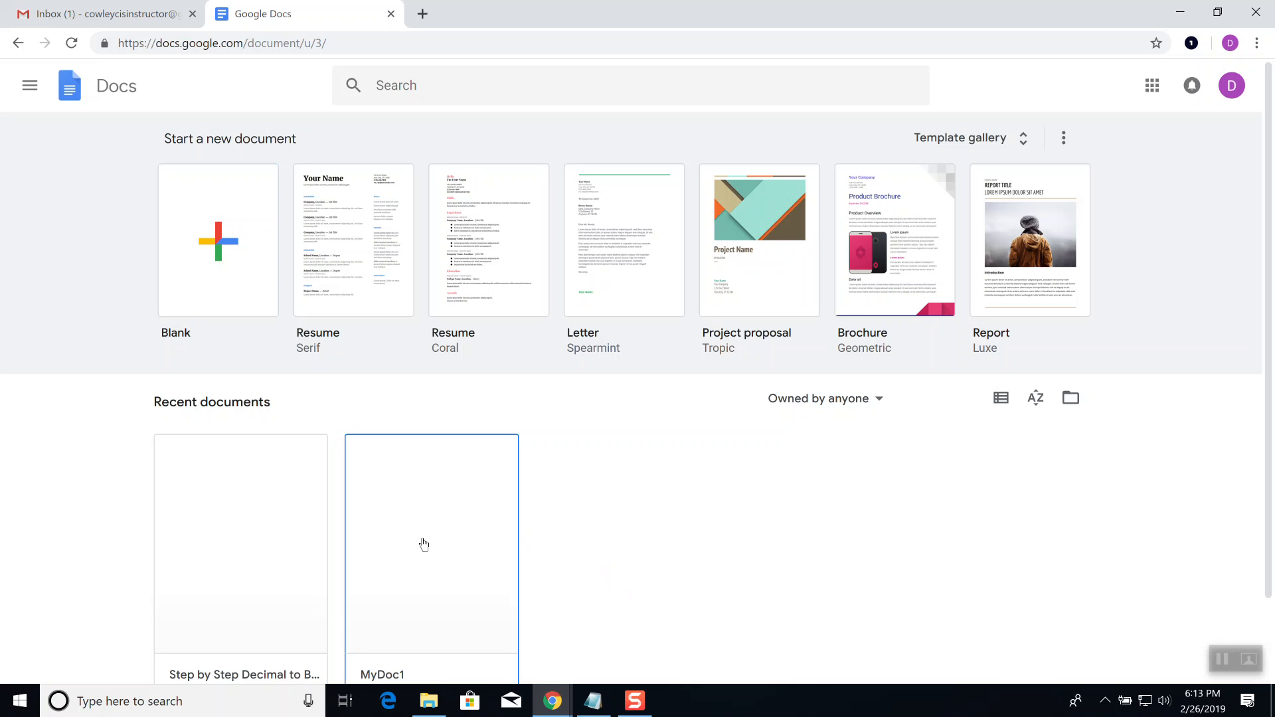
click(407, 533)
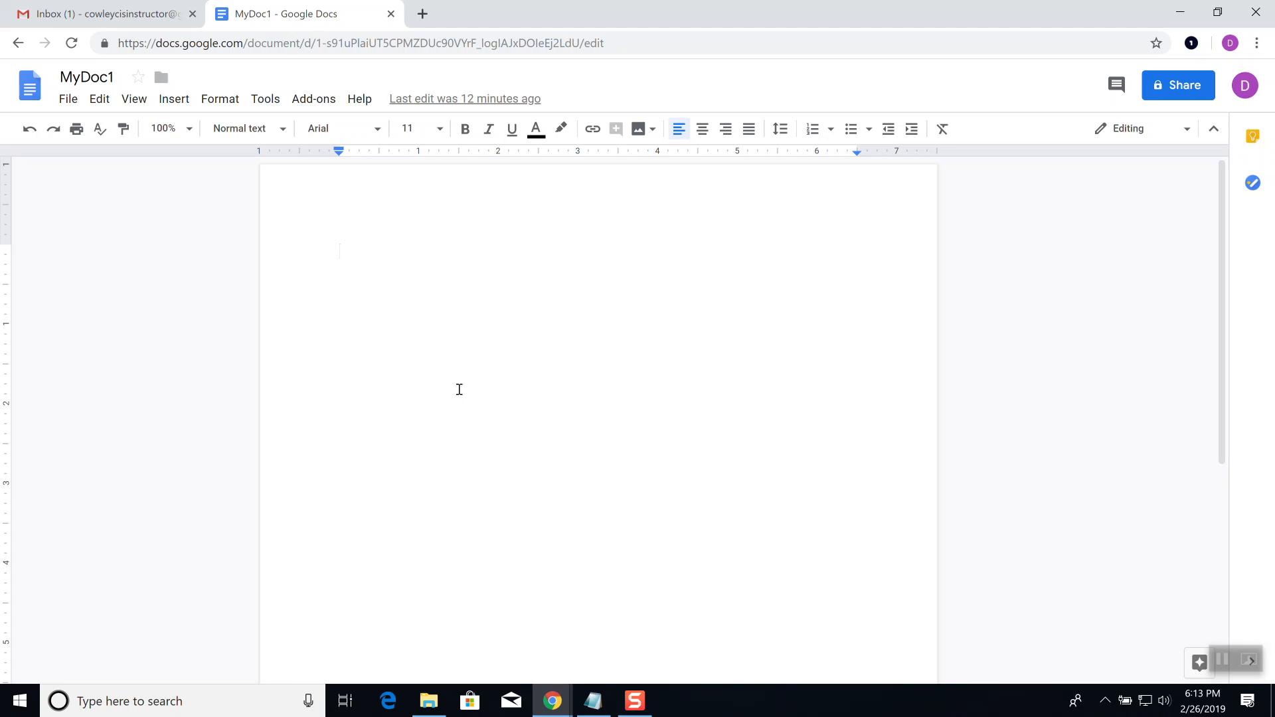
Step: Type and erase a couple of letters, then zoom the blank MyDoc1 page to 150%
text(De)
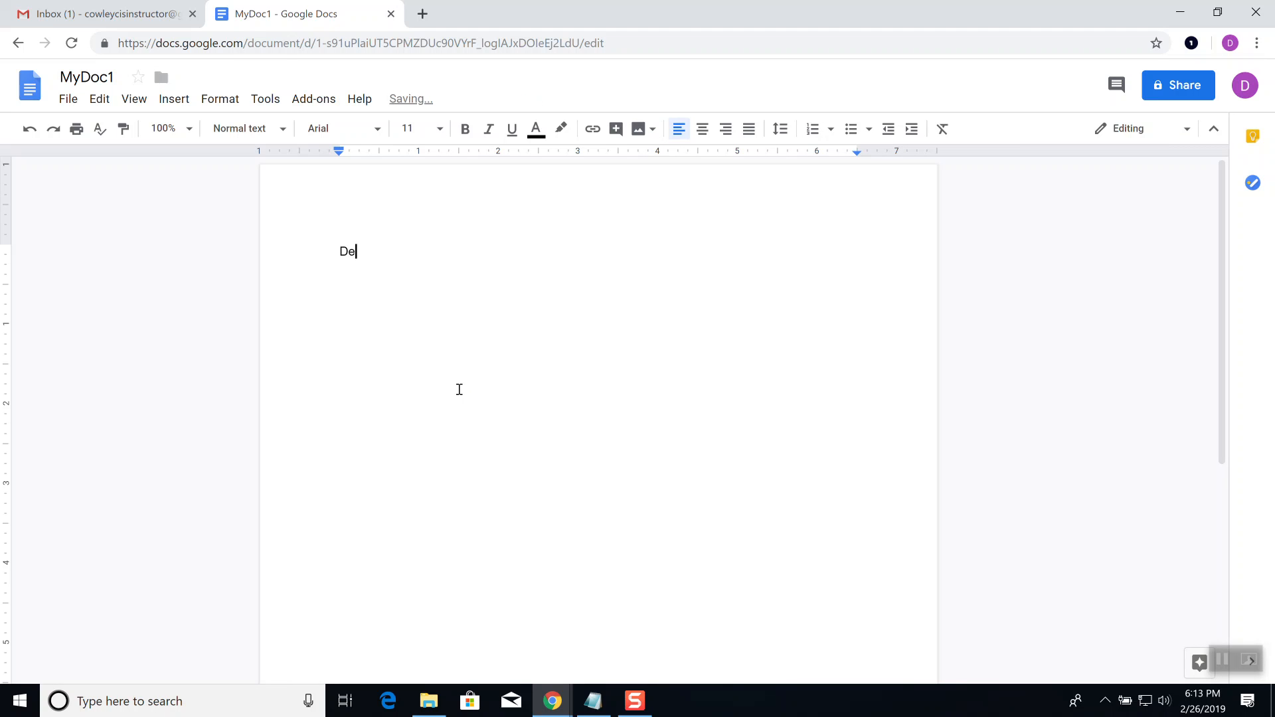
key(BackSpace)
key(BackSpace)
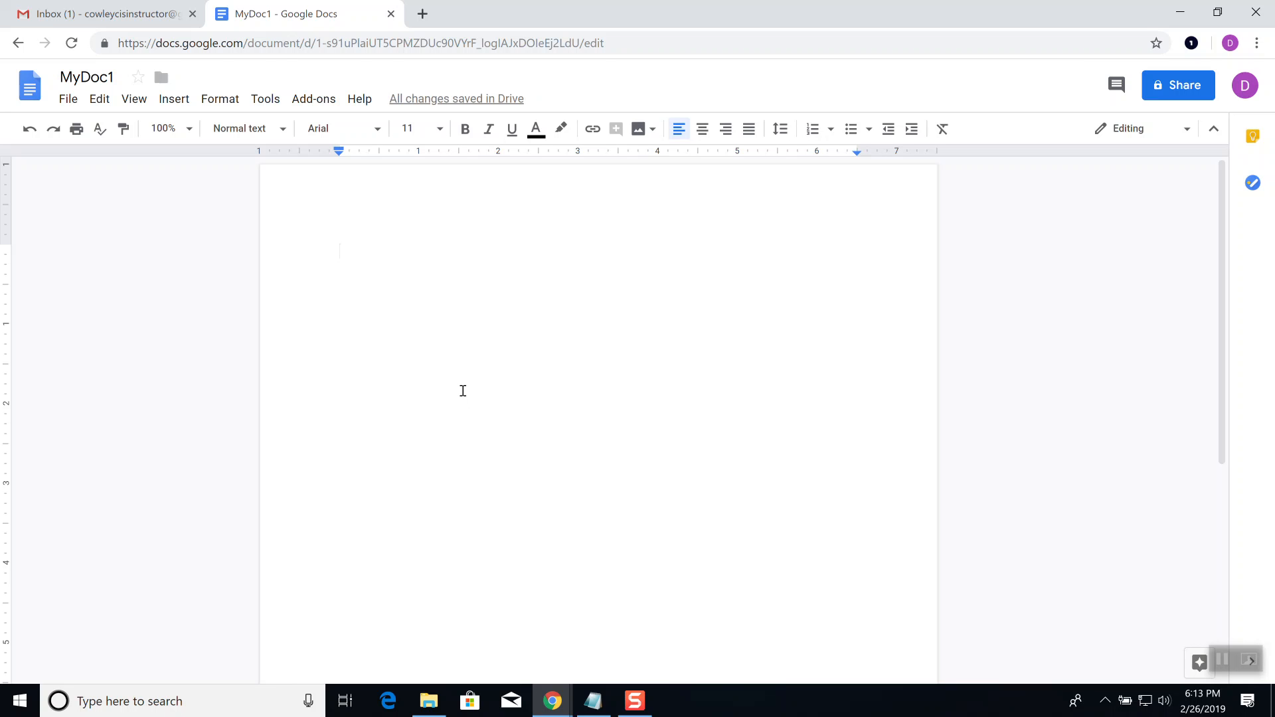
key(ctrl+plus)
key(ctrl+plus)
key(ctrl+plus)
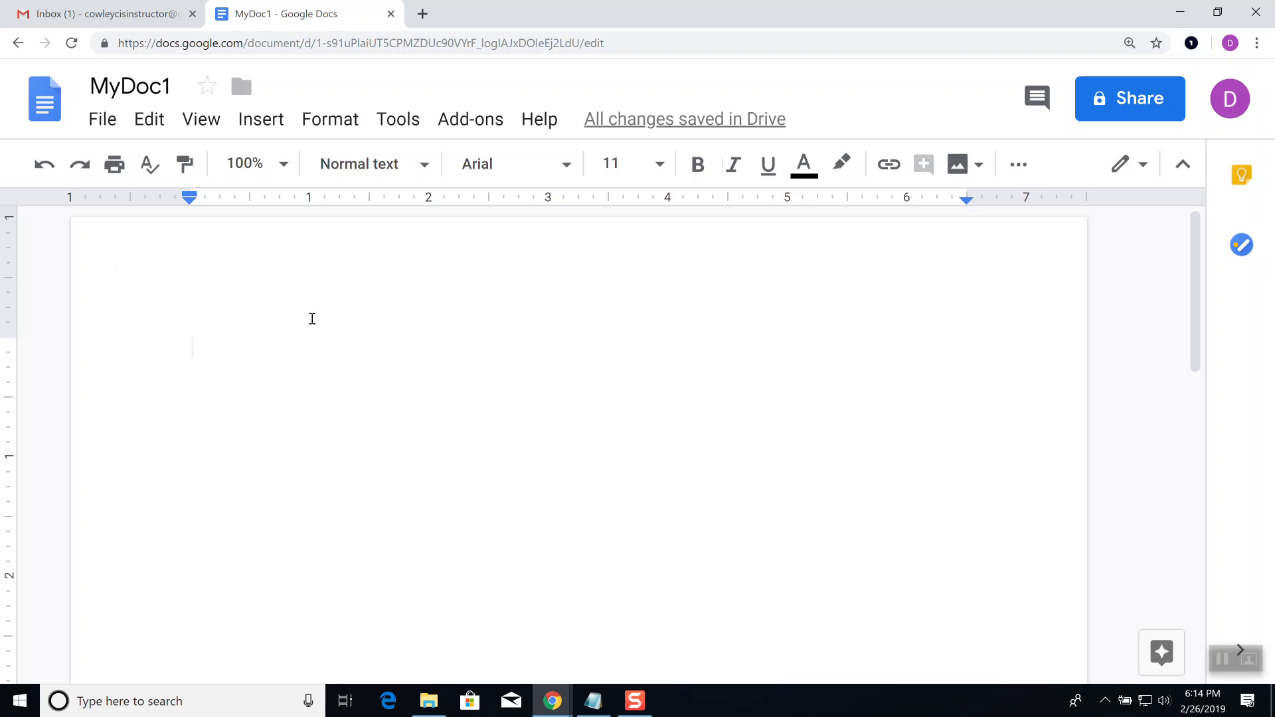
Step: Type 'This is my document. I am happy to be working in Google Docs' and add two new lines
text(This is my )
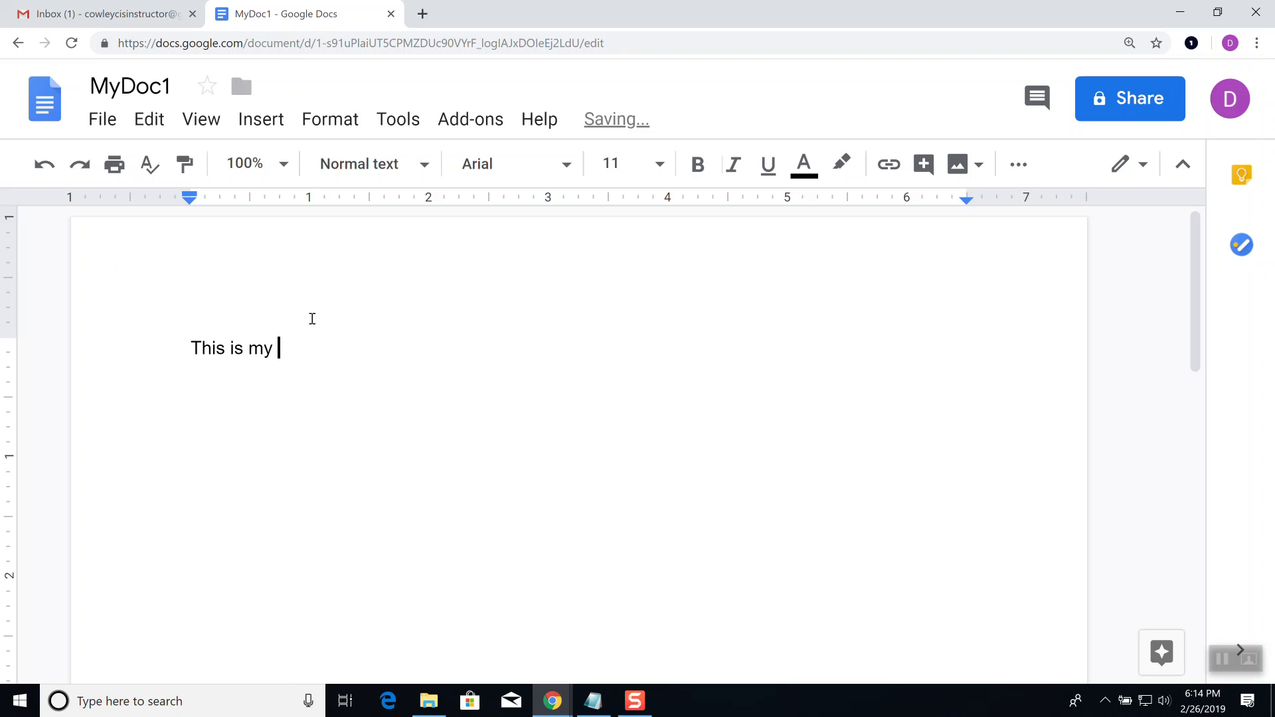
text(document.  I am happy to )
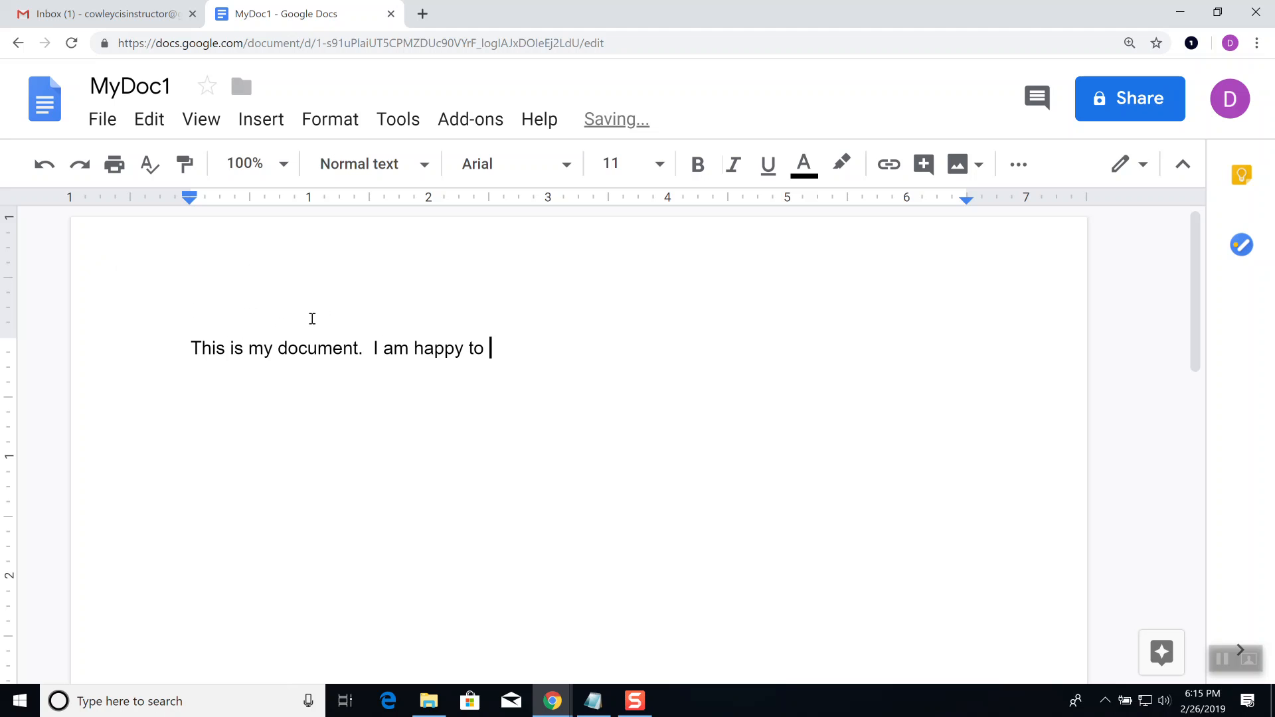
text(be working in Google Docs)
key(Return)
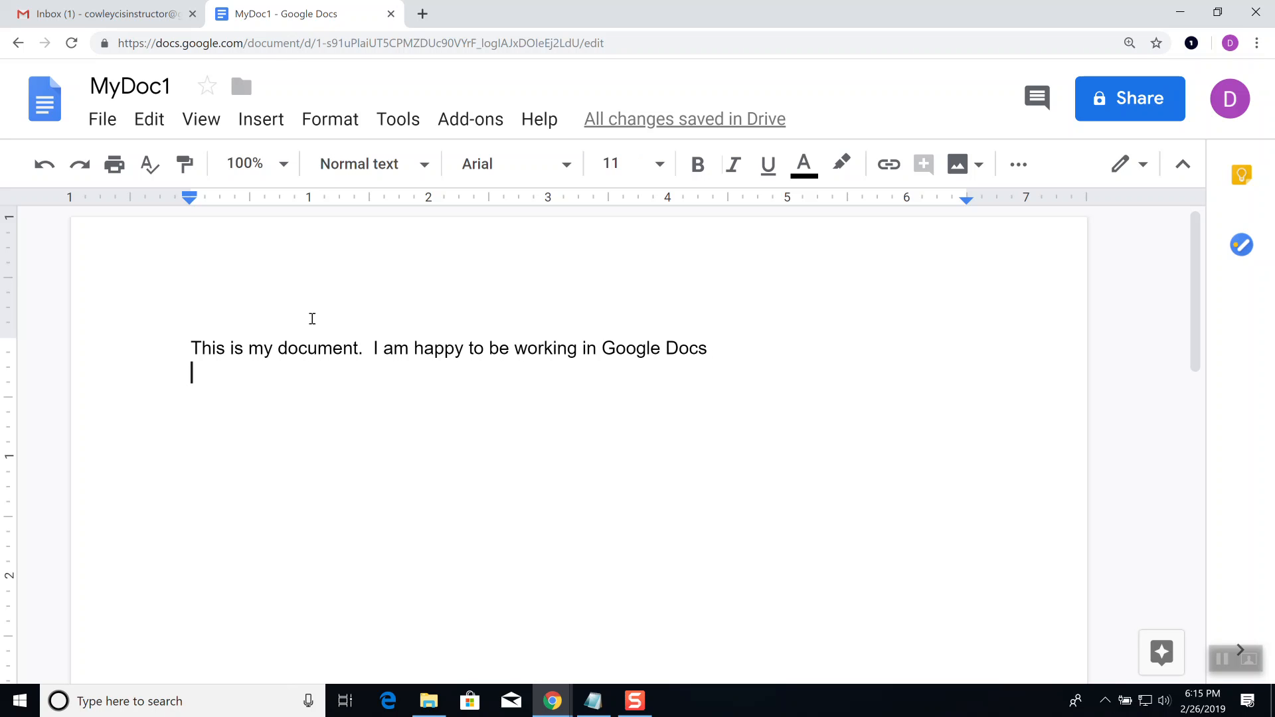
key(Return)
drag(360, 347, 282, 353)
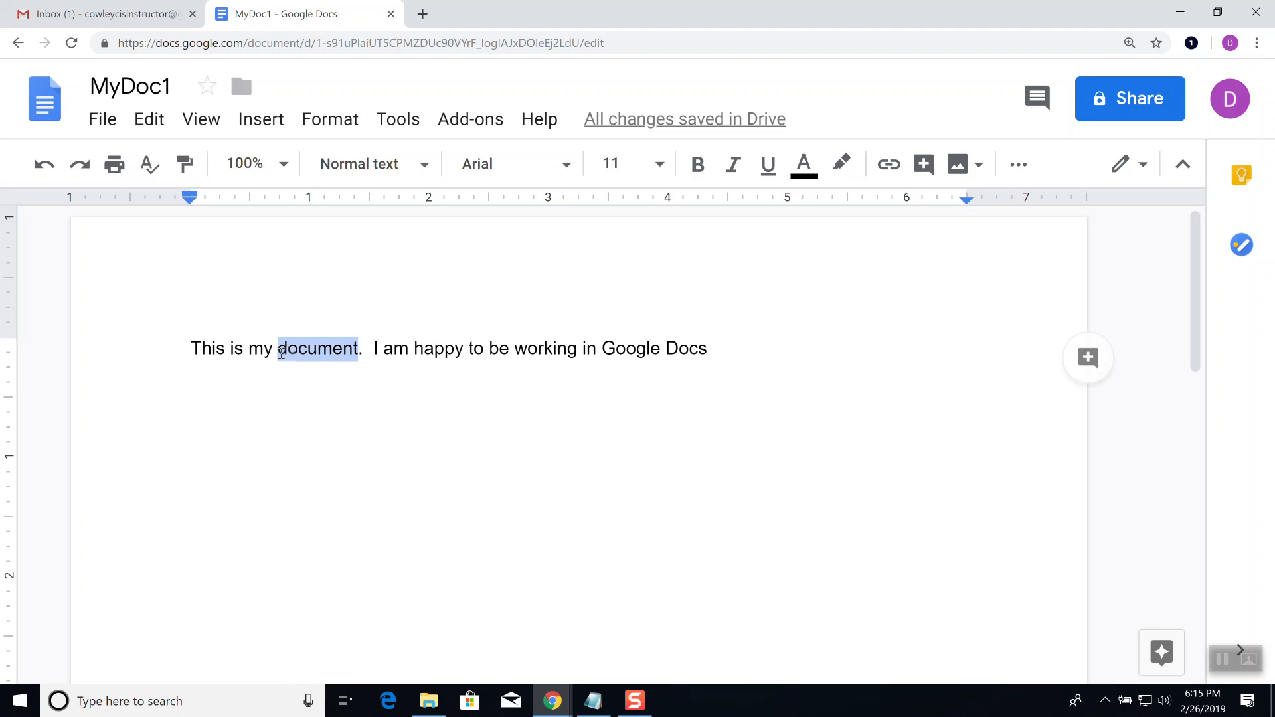
double_click(432, 345)
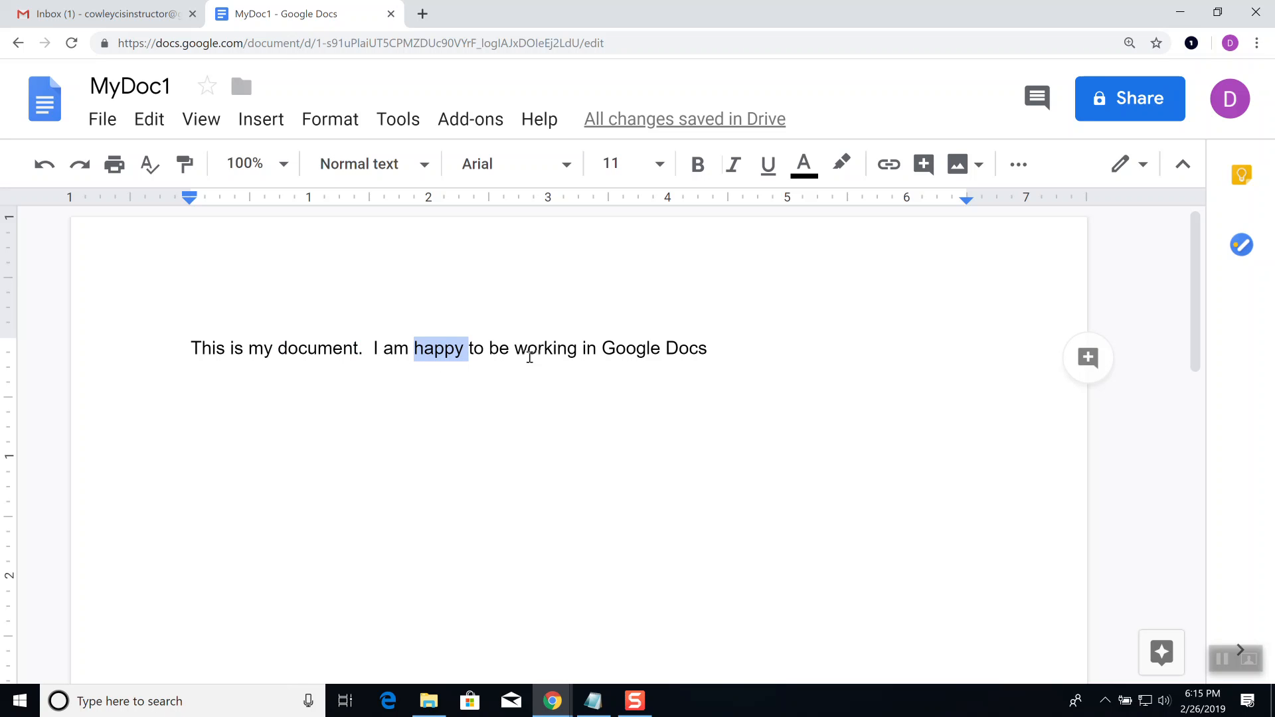
click(545, 346)
double_click(545, 346)
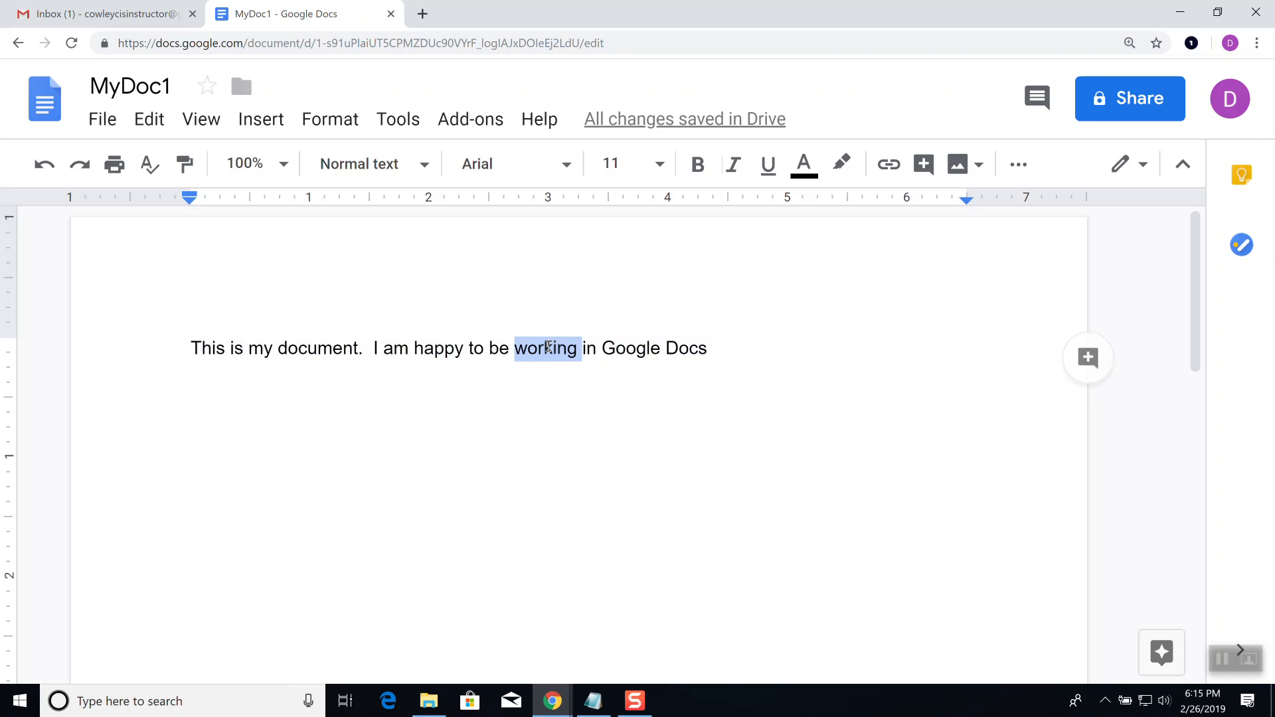
triple_click(546, 346)
double_click(547, 347)
triple_click(546, 347)
click(538, 384)
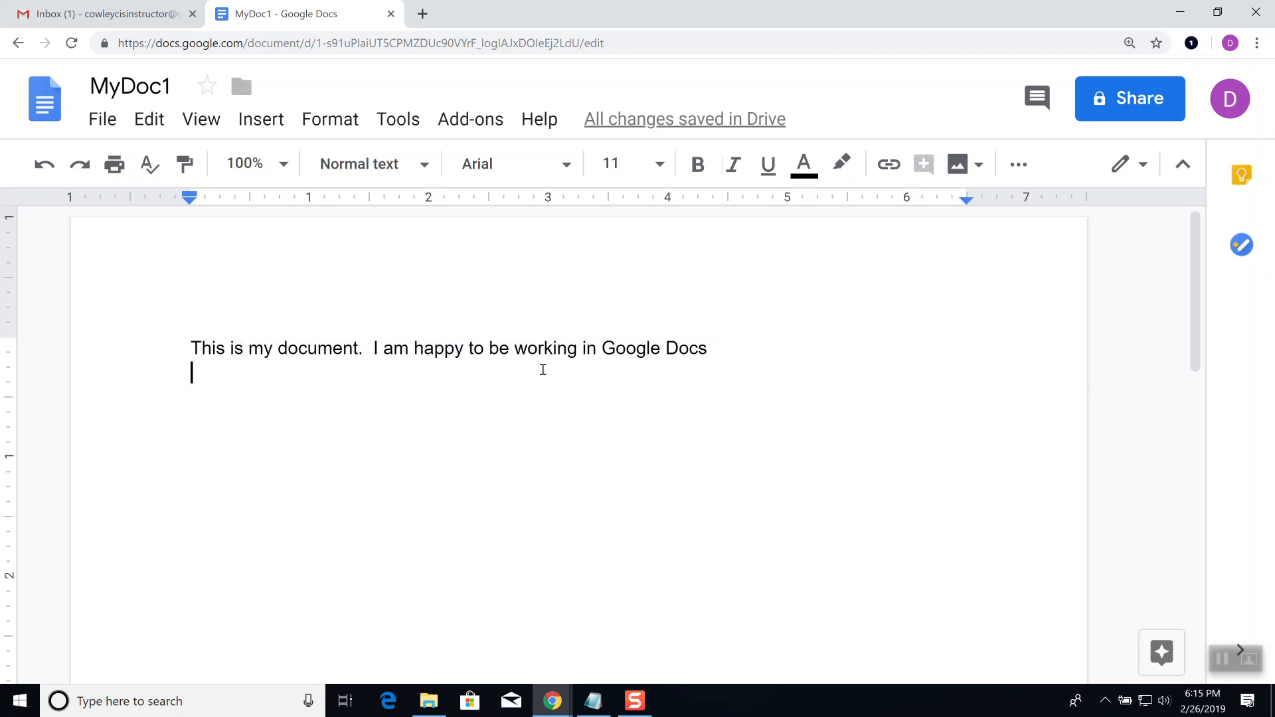
double_click(537, 351)
triple_click(537, 350)
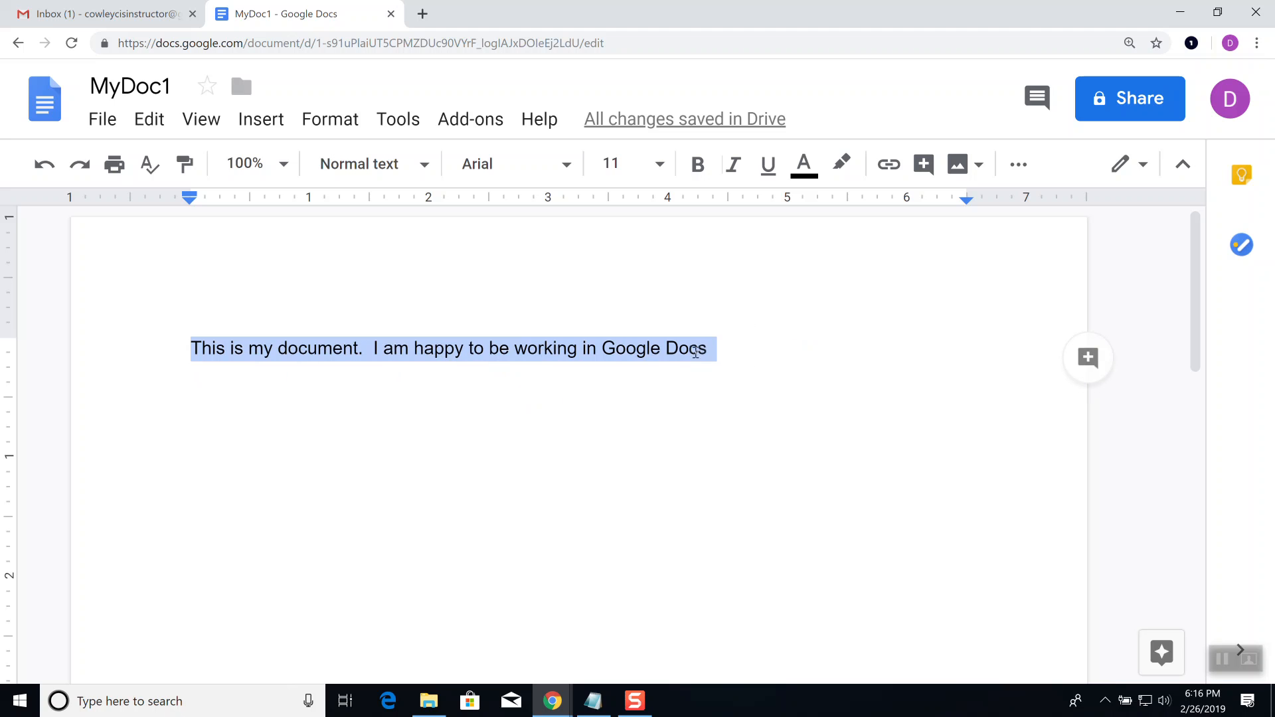
click(542, 352)
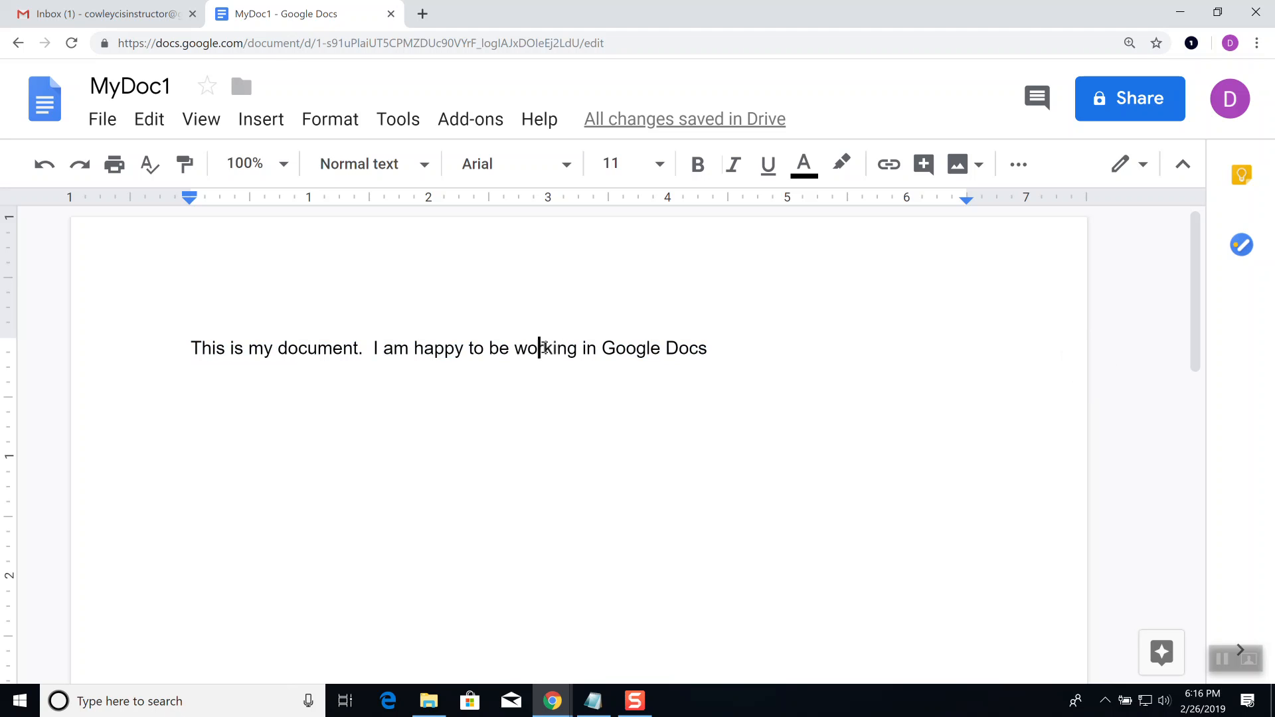
double_click(544, 347)
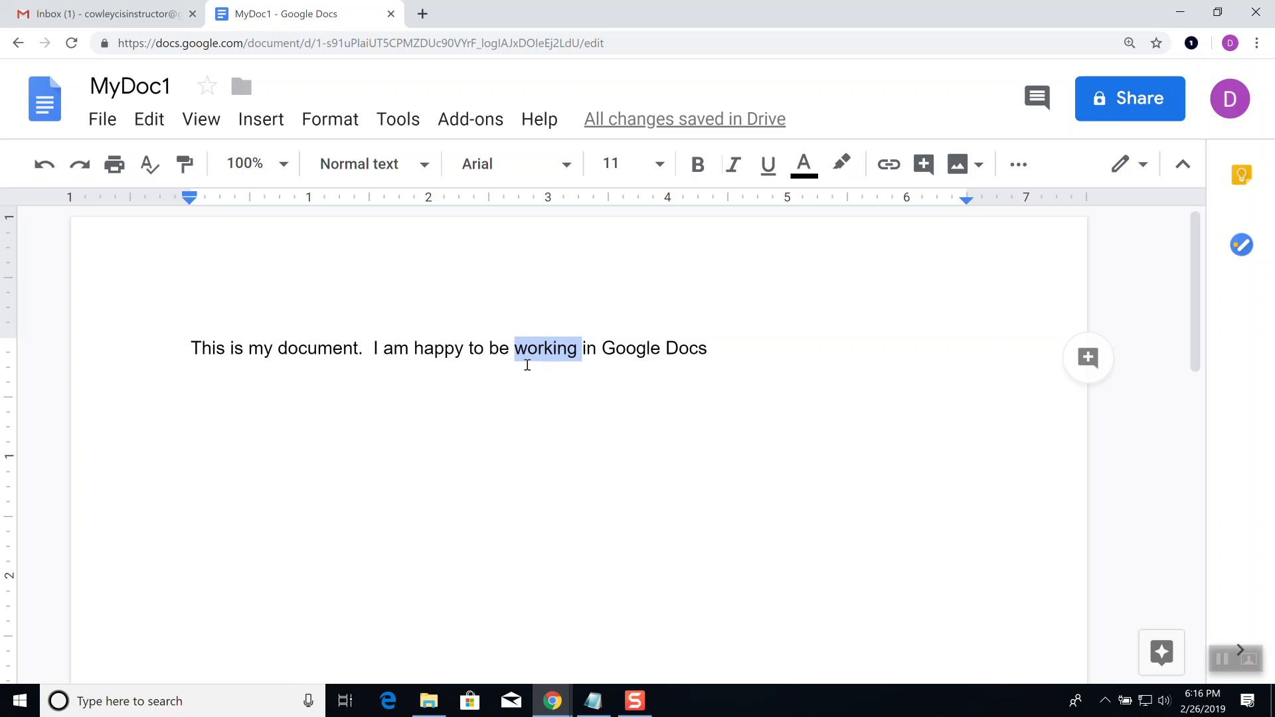
click(502, 373)
Step: Select 'am happy to be working' and apply bold, italic and underline to it
drag(581, 347, 387, 358)
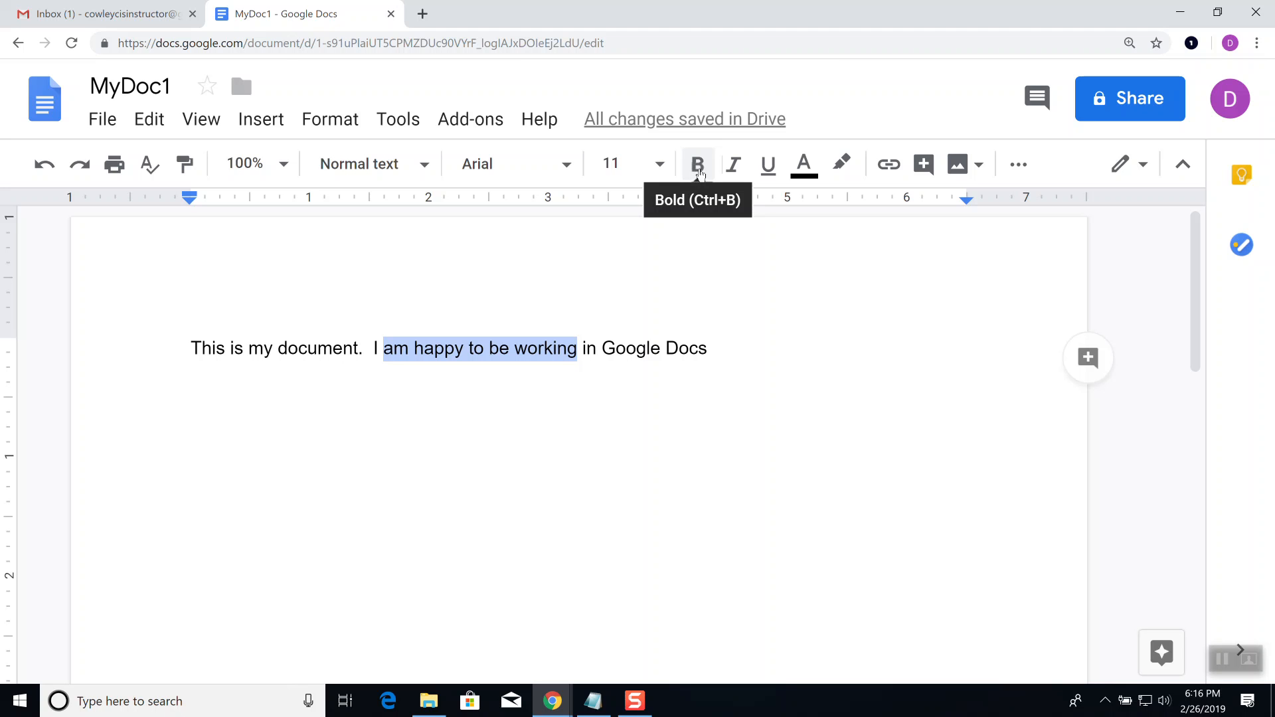
click(697, 173)
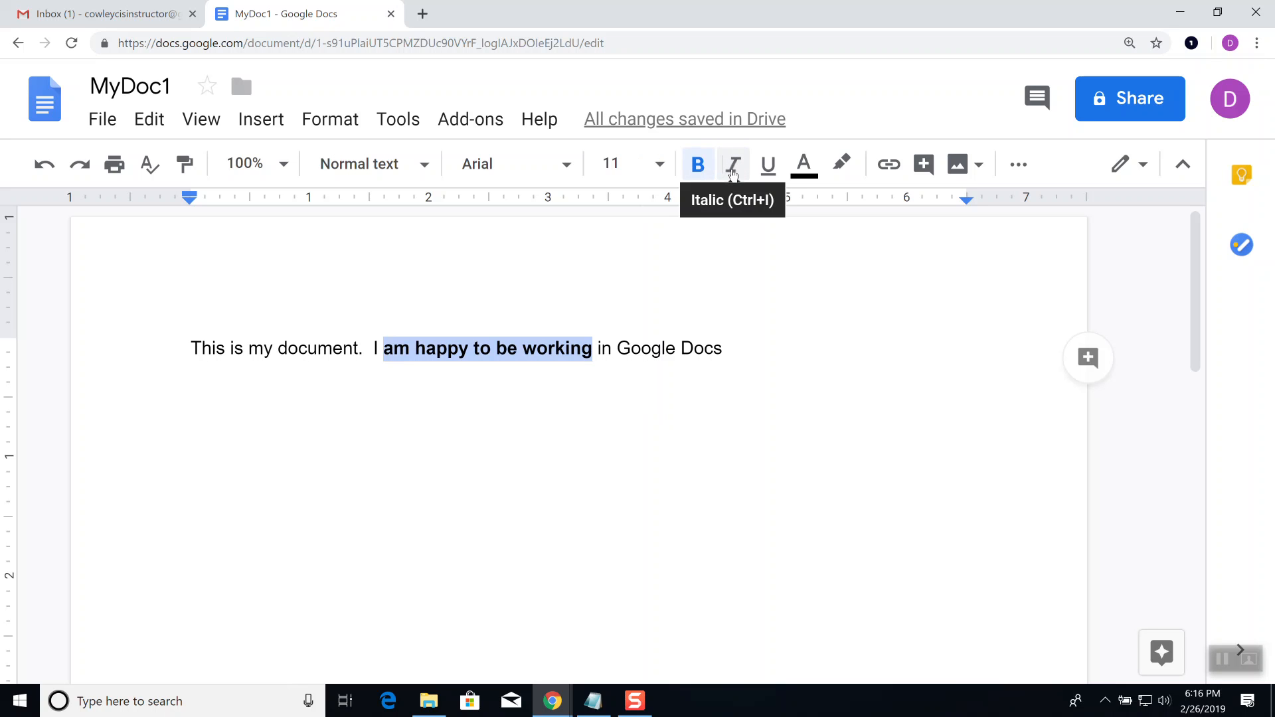
click(734, 174)
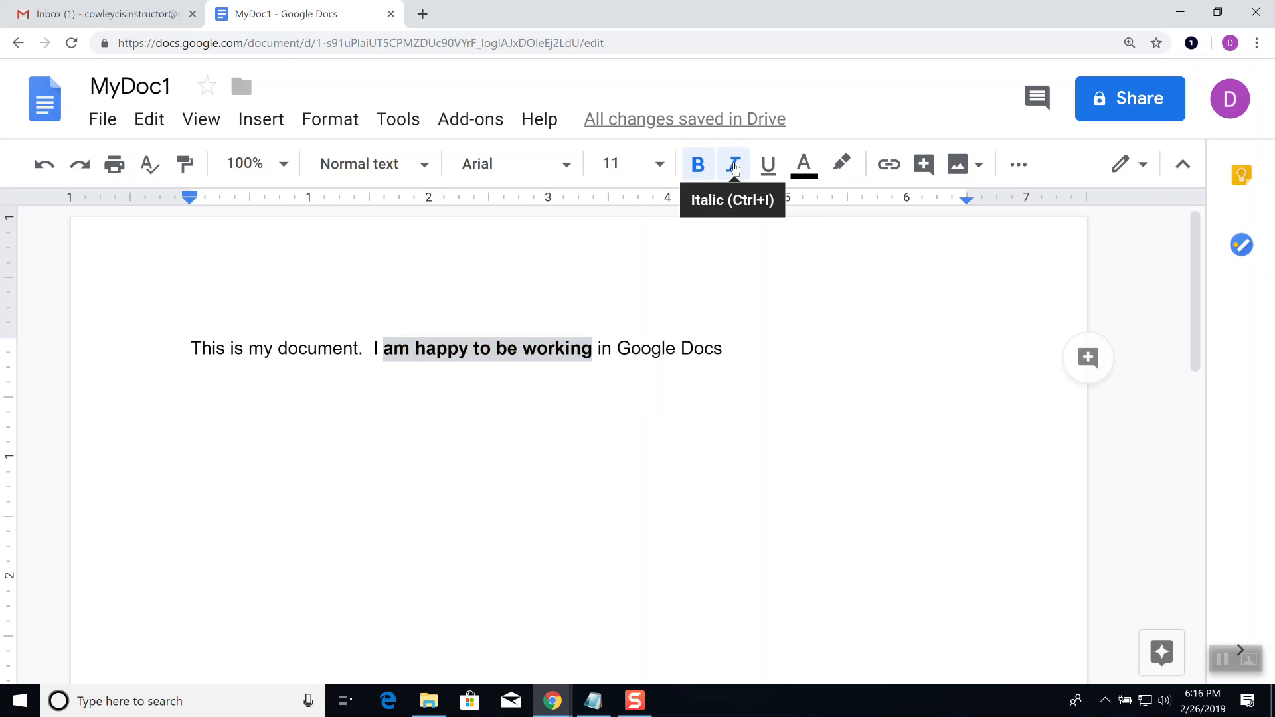
click(769, 172)
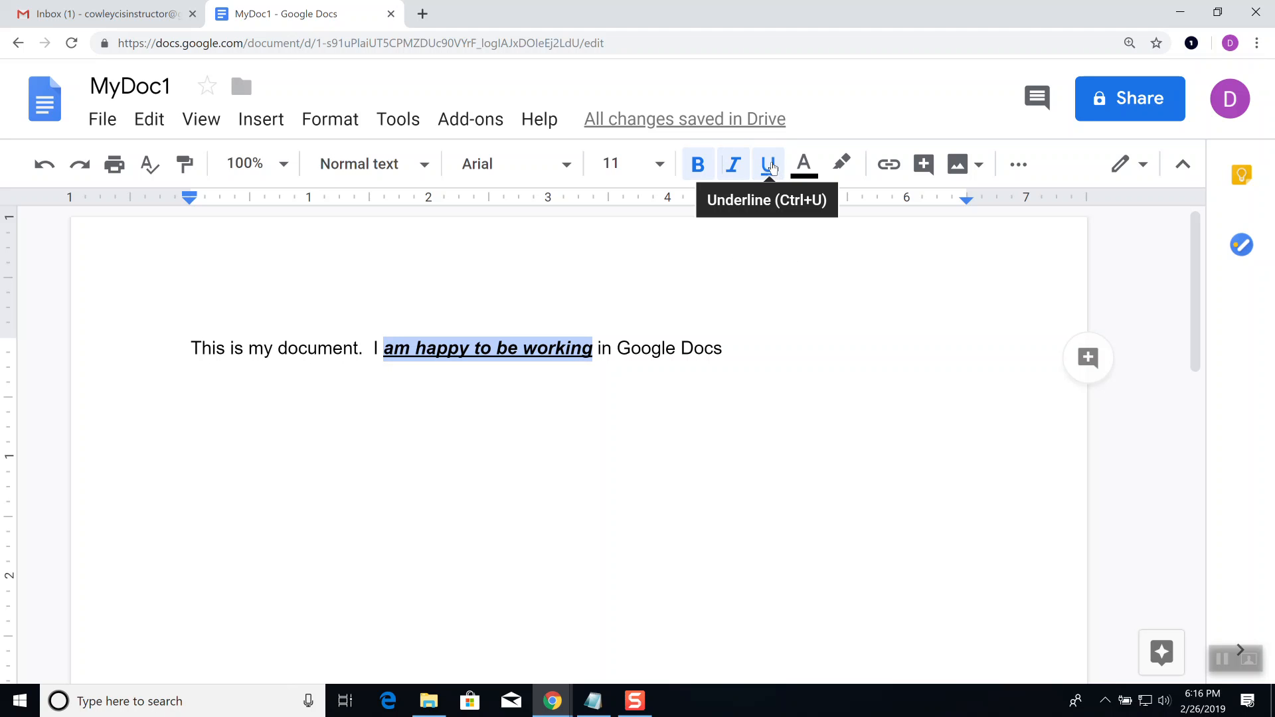
Step: Give 'am happy to be working' the custom purple text colour #9a62ff
click(806, 164)
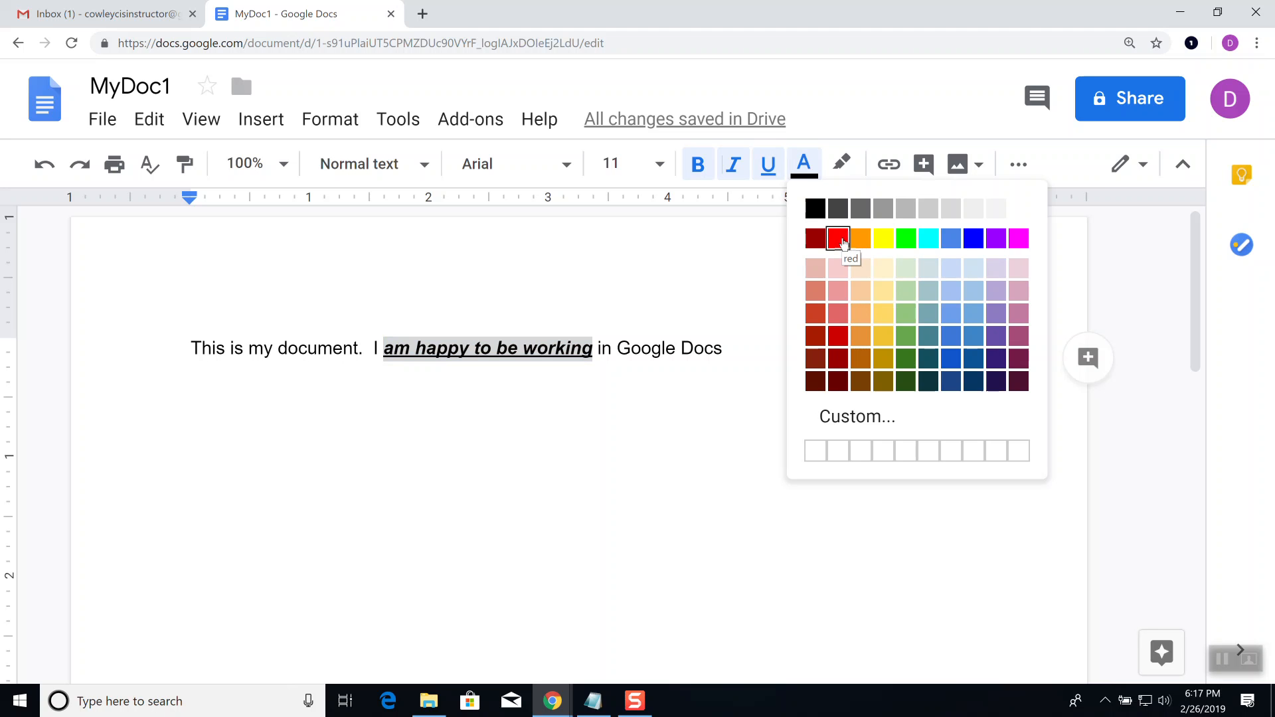
click(861, 417)
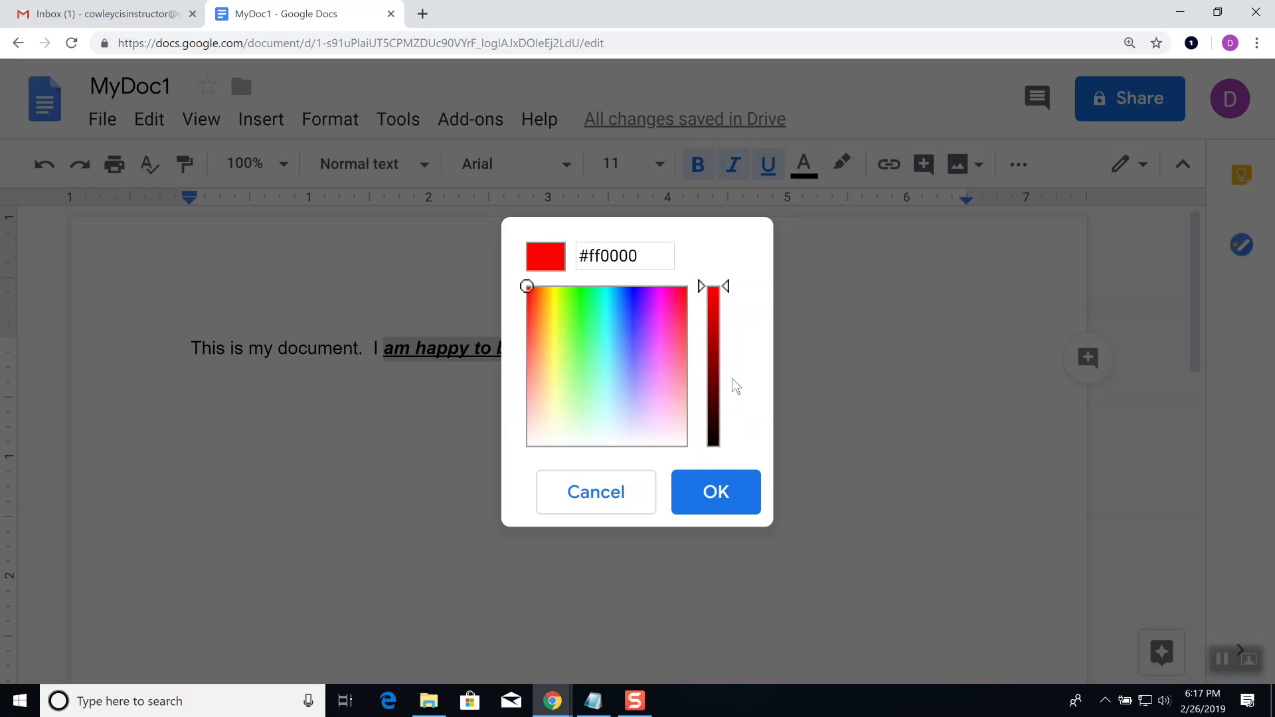
click(627, 303)
drag(629, 305, 648, 355)
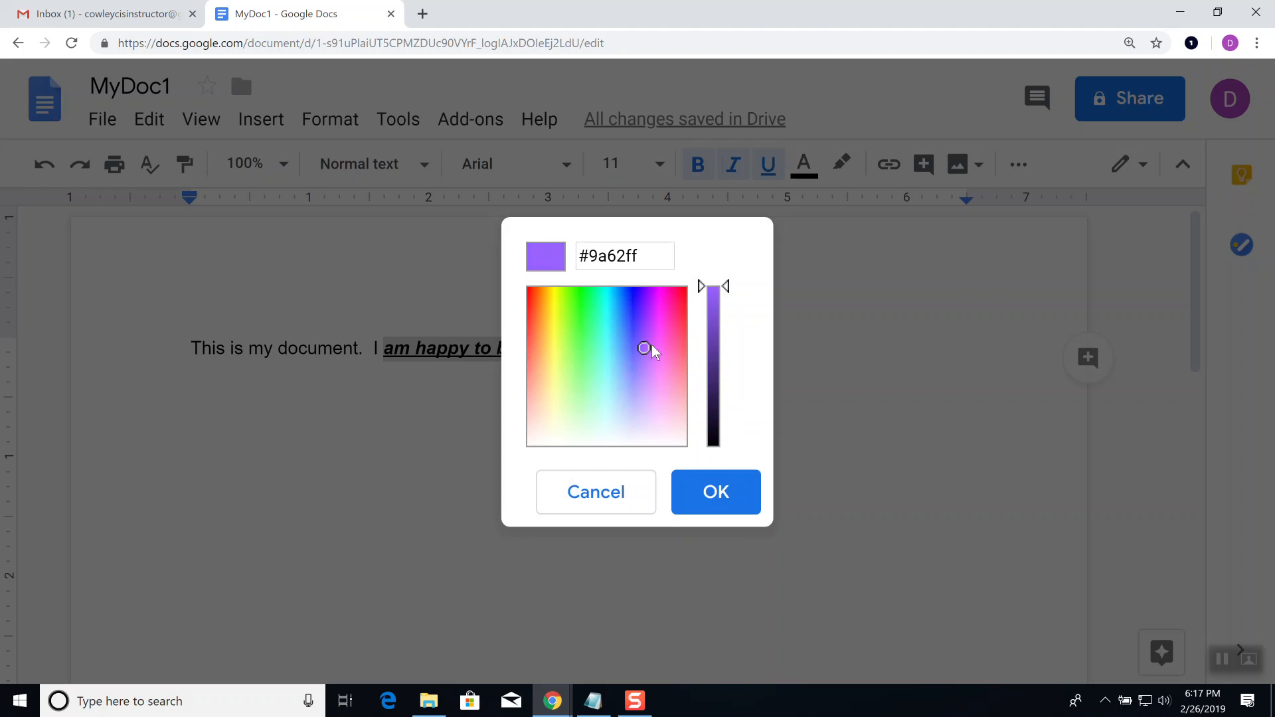
click(713, 491)
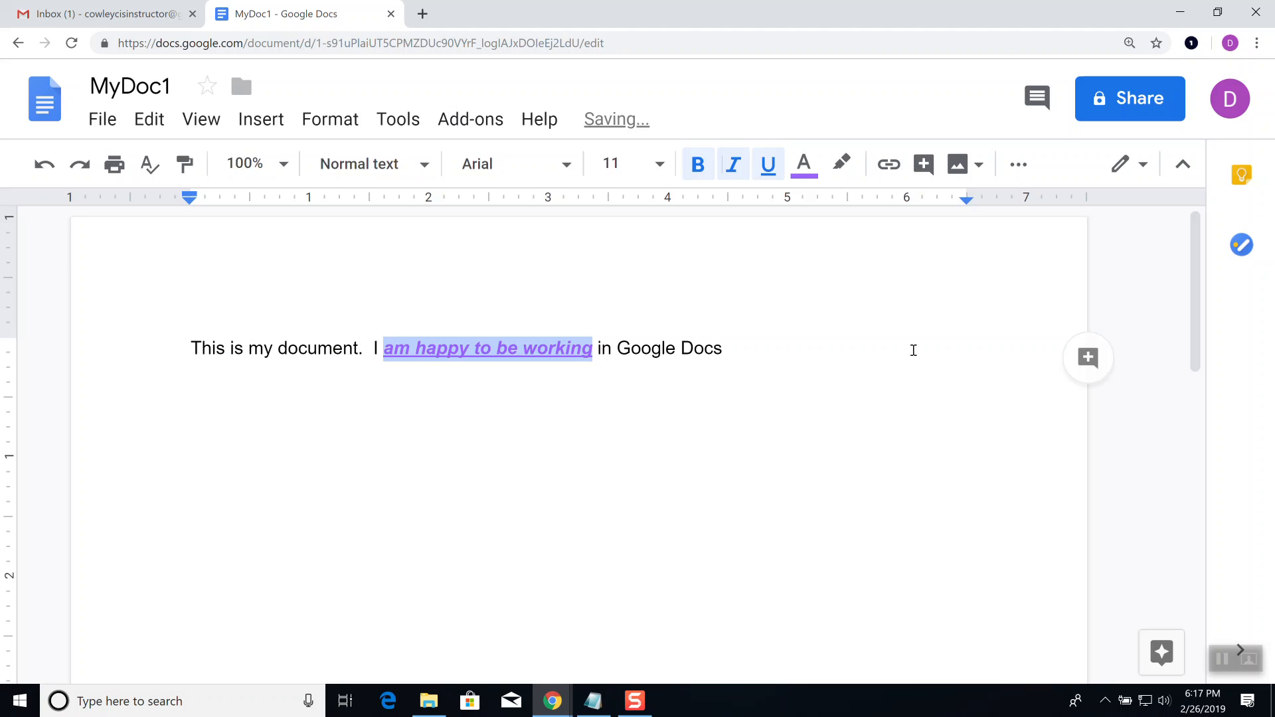
click(805, 166)
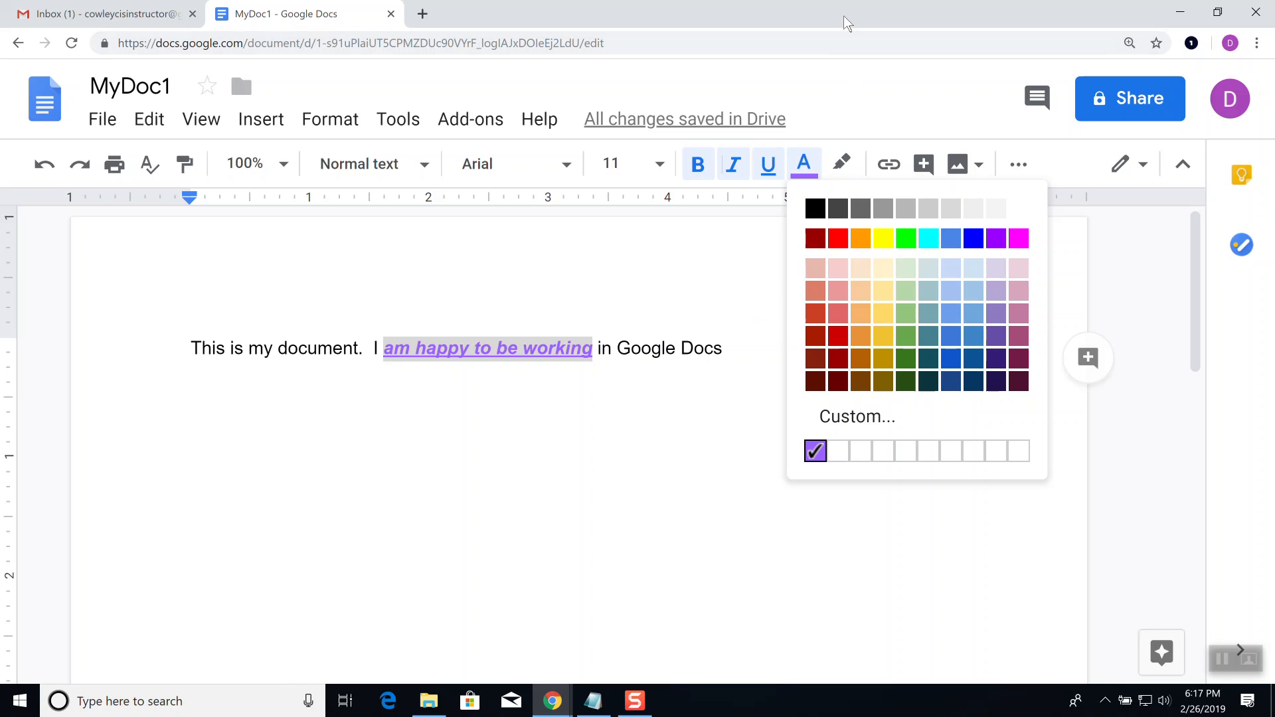
click(806, 168)
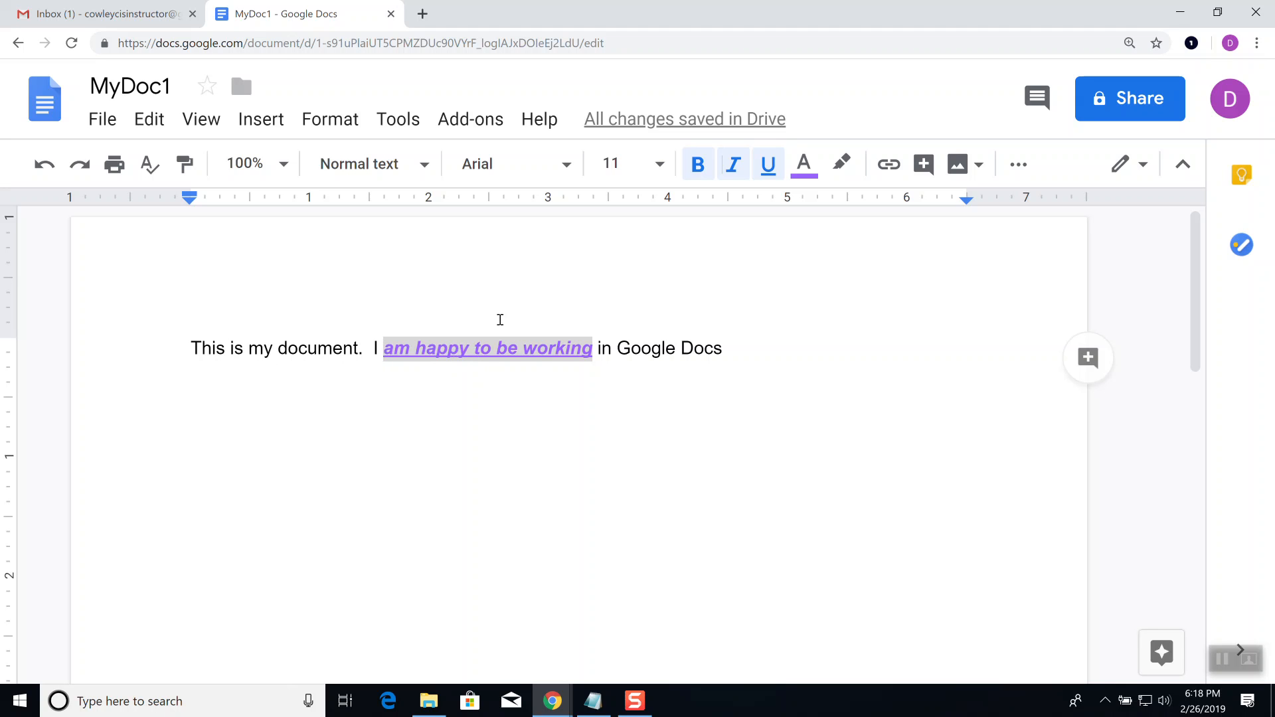
click(451, 348)
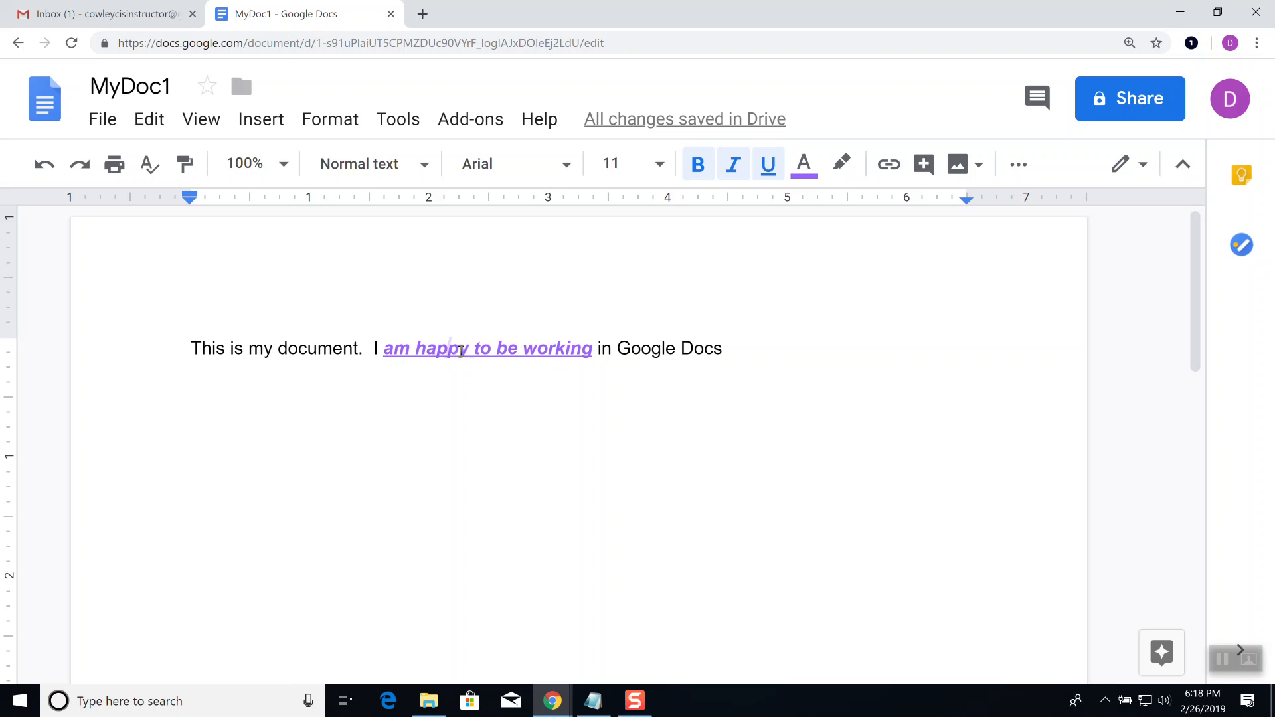
Step: Use Paint format to copy the purple bold italic underline styling onto 'is is my do'
click(185, 172)
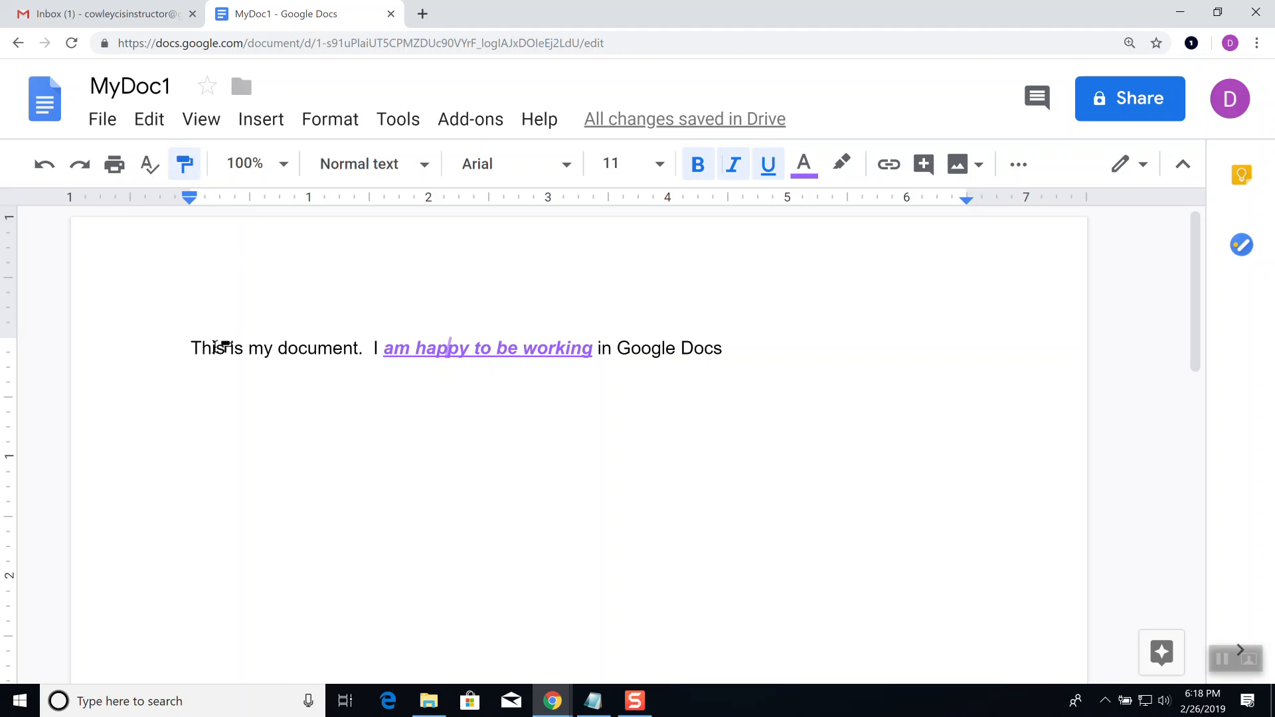
drag(213, 348, 304, 350)
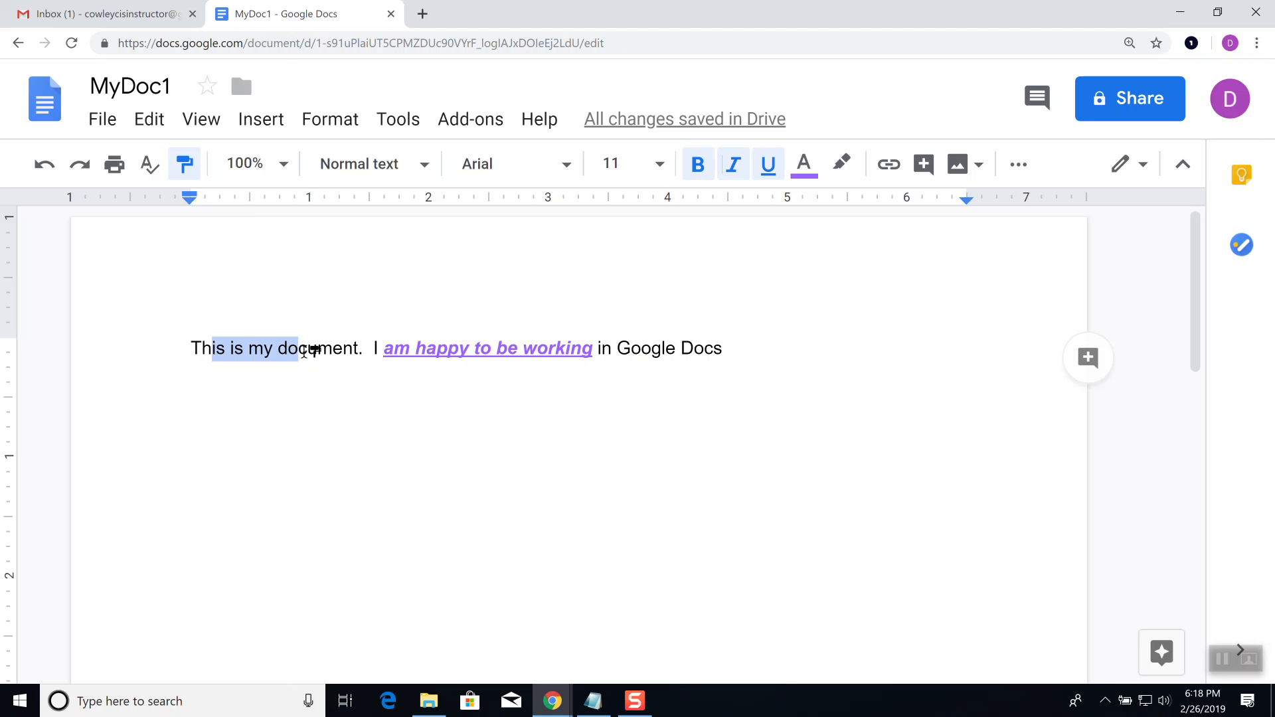
drag(303, 350, 303, 351)
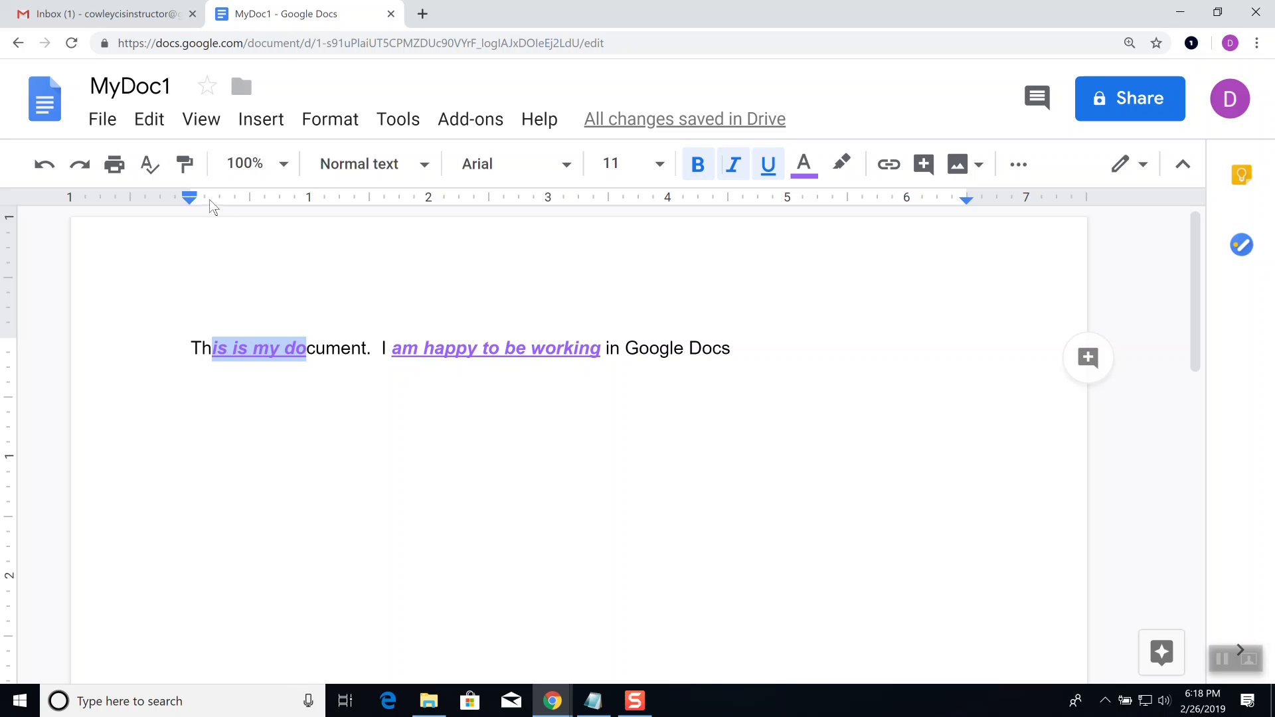
click(185, 164)
Step: Select 'Google Docs' at the end of the first sentence and set it in Pacifico
drag(739, 350, 621, 359)
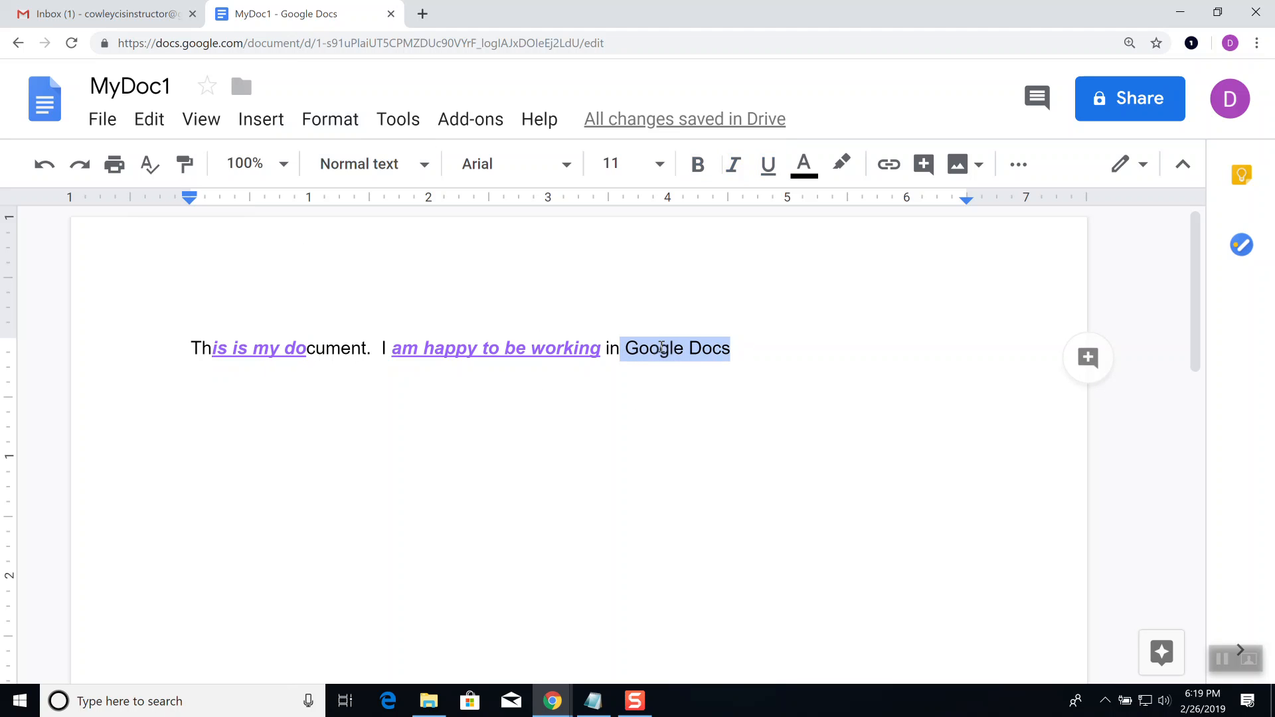
click(566, 167)
mouse_move(612, 396)
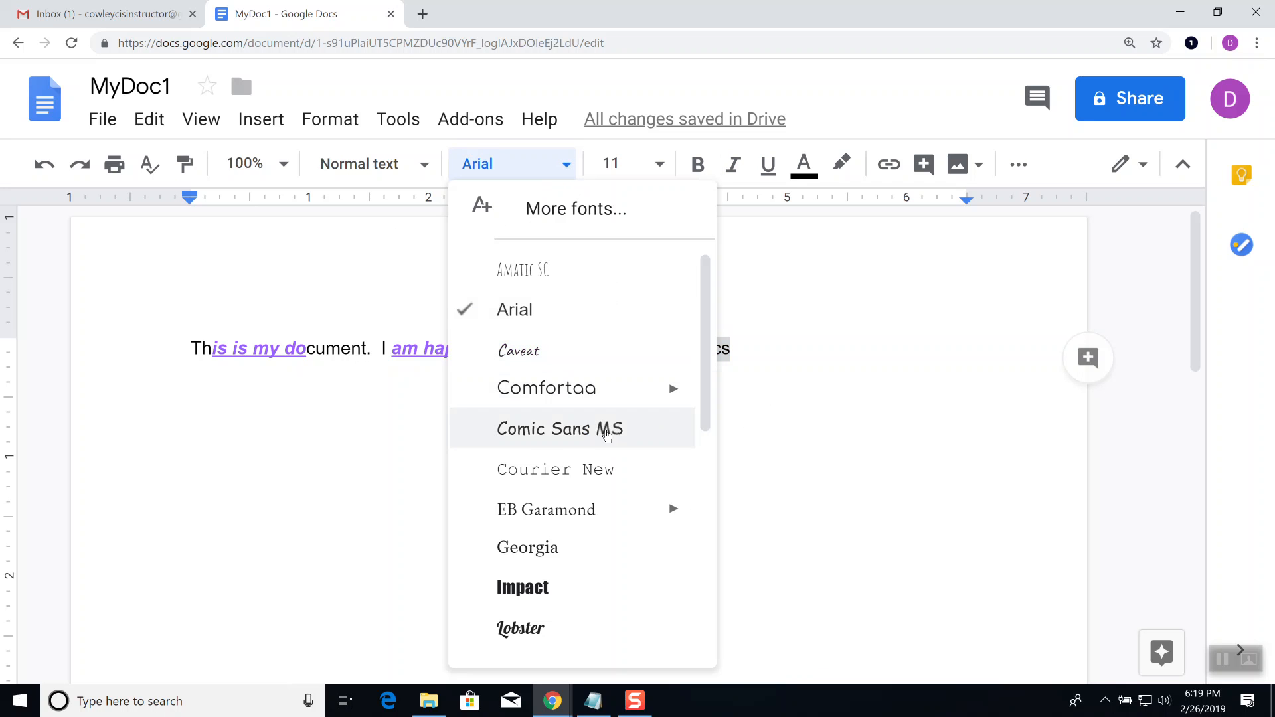
scroll(604, 433, down, 6)
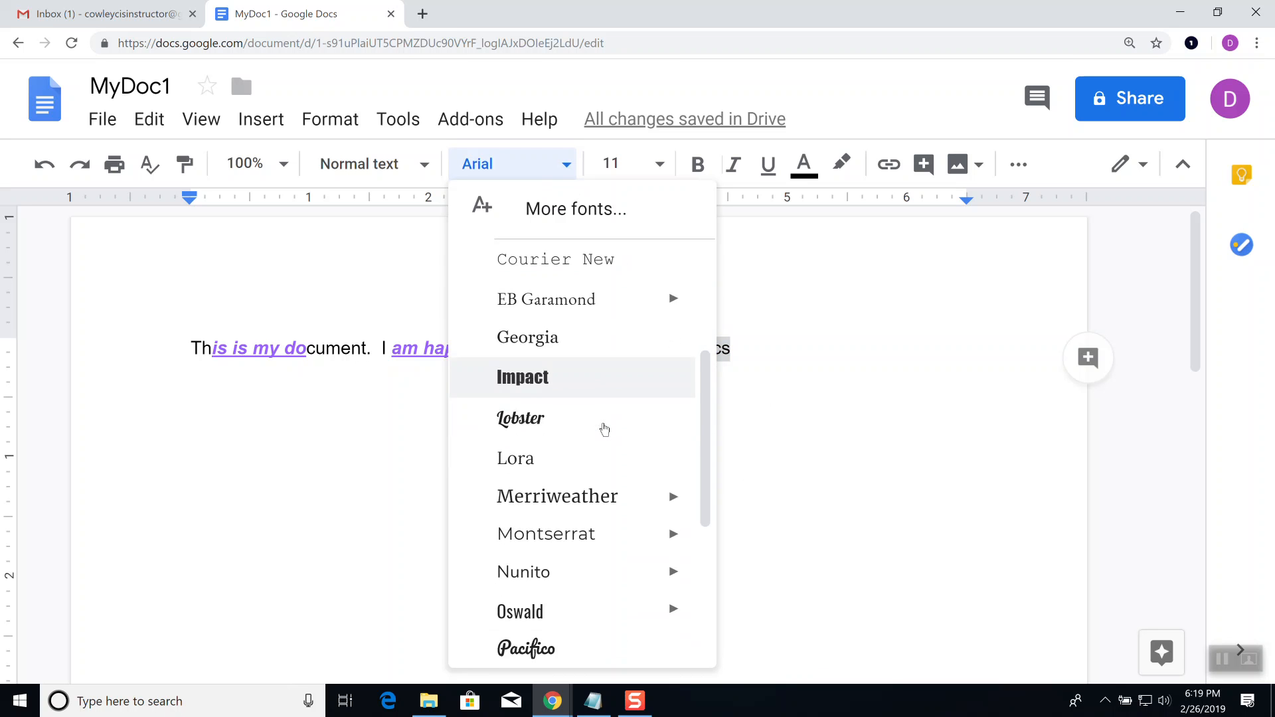
mouse_move(602, 420)
scroll(605, 422, down, 2)
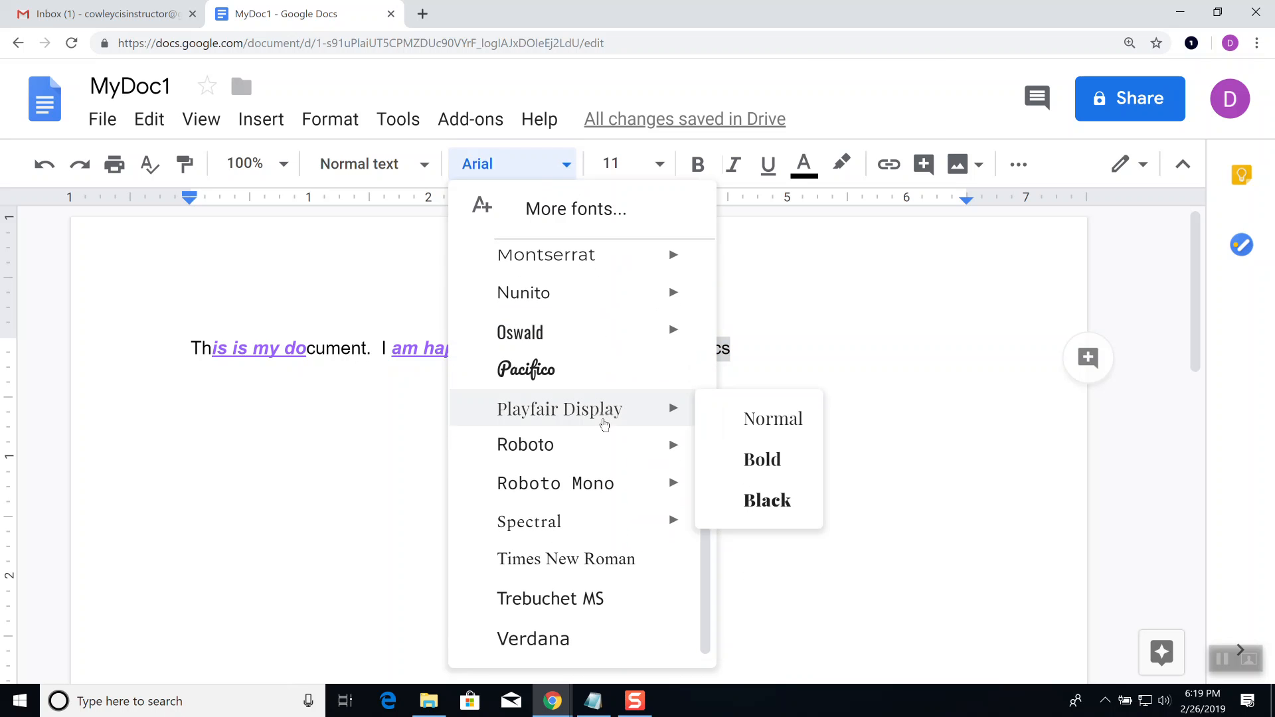
scroll(605, 424, up, 7)
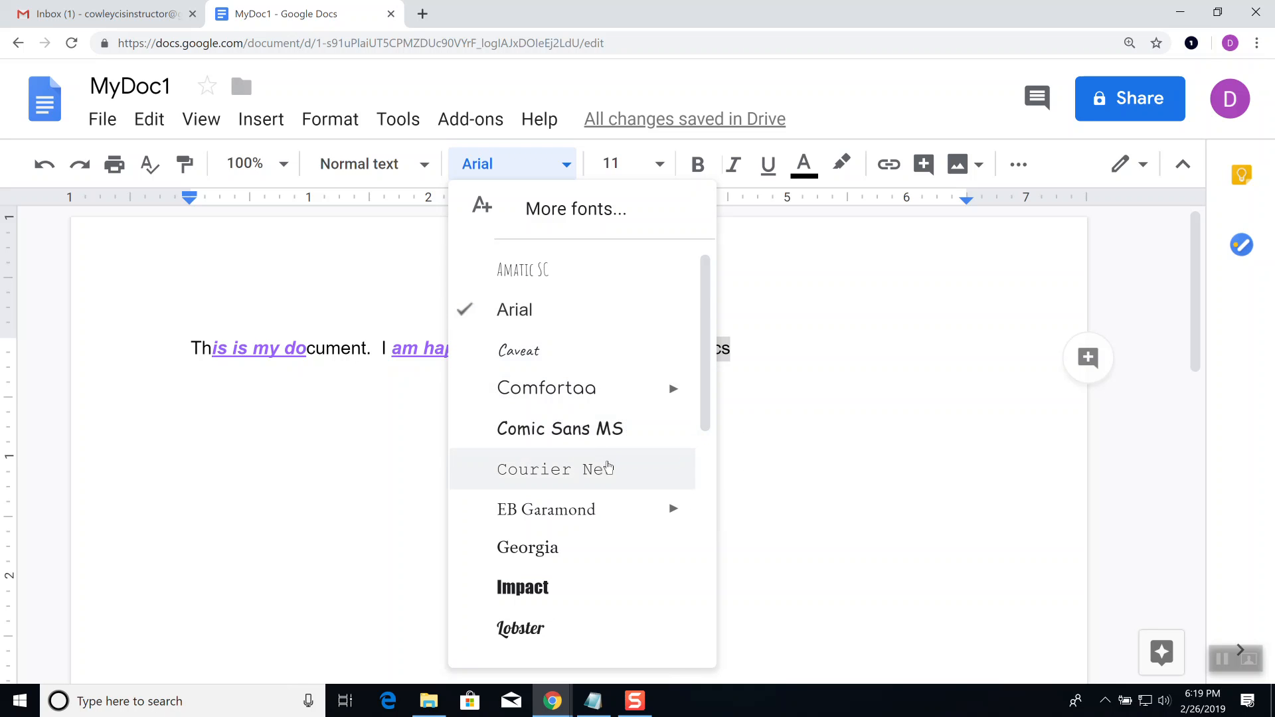
scroll(608, 468, down, 3)
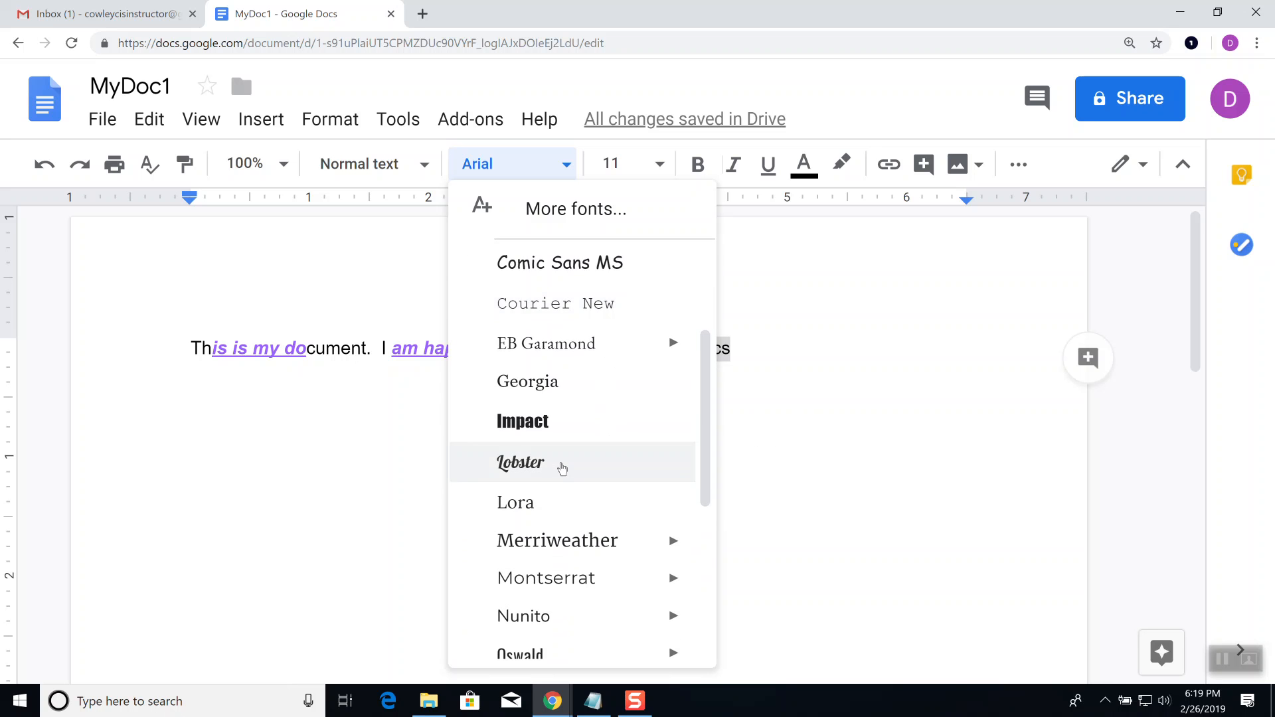
scroll(561, 468, up, 3)
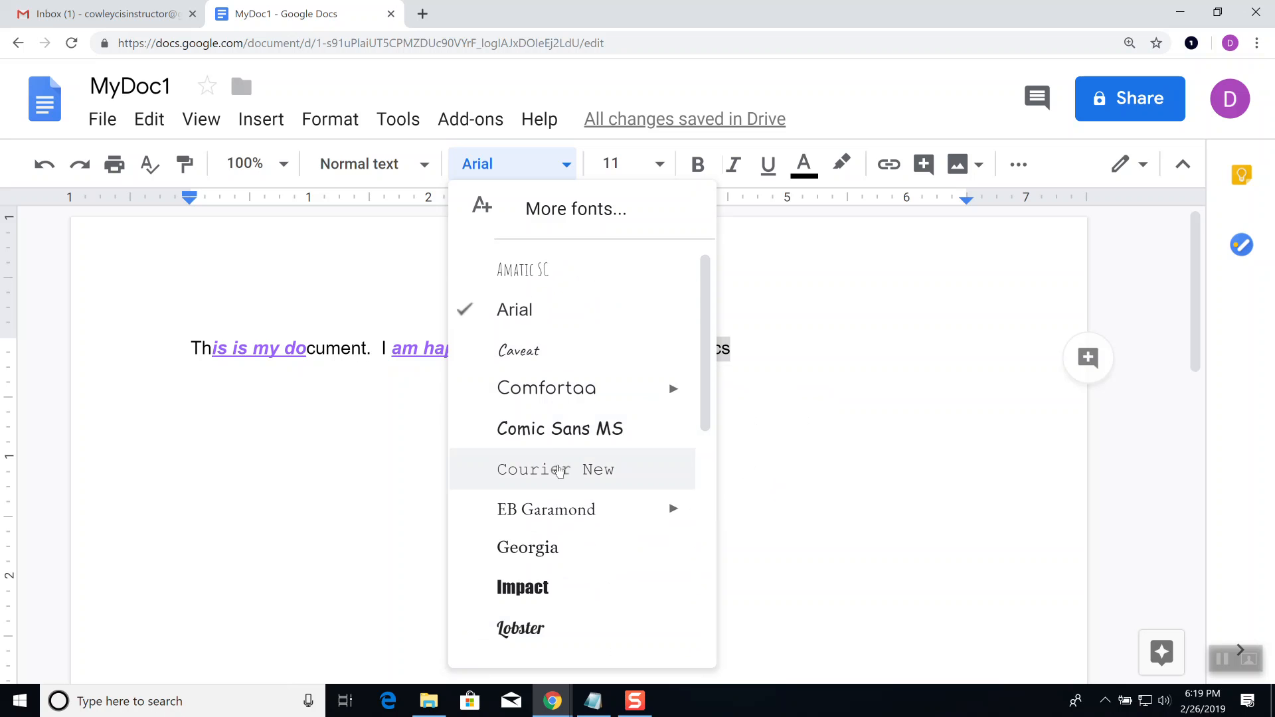
scroll(560, 471, down, 6)
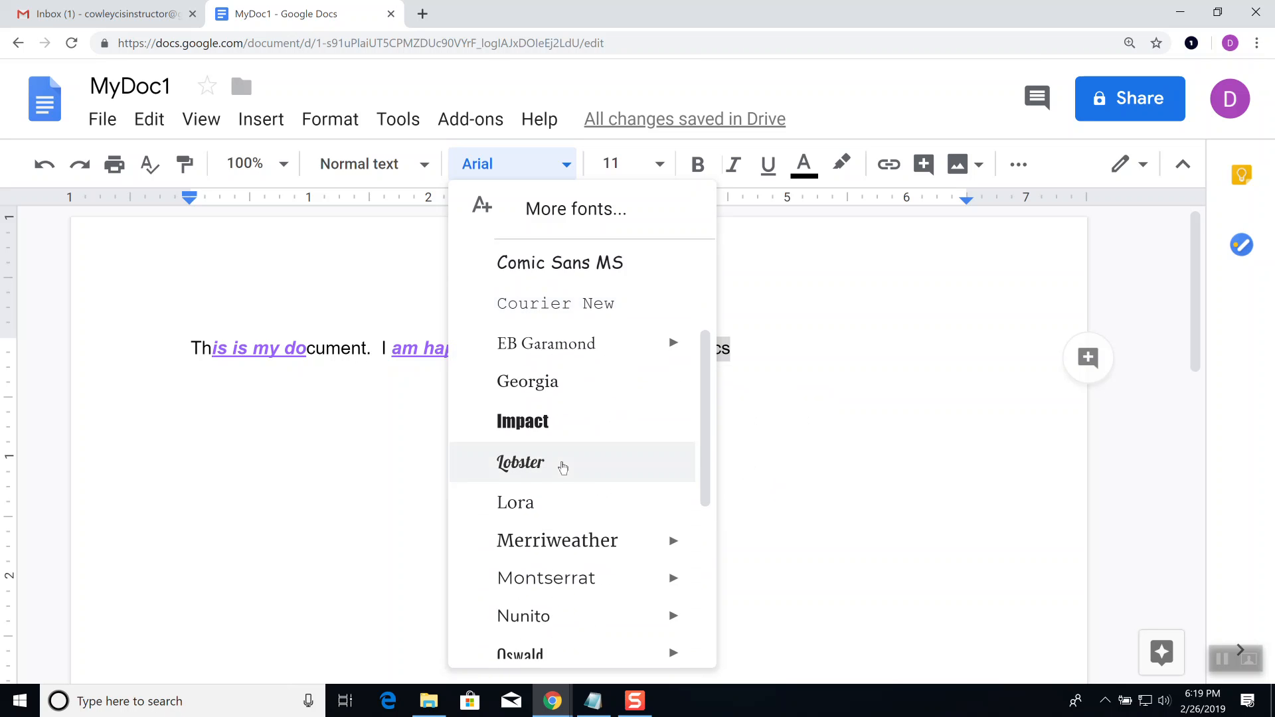
scroll(565, 464, down, 1)
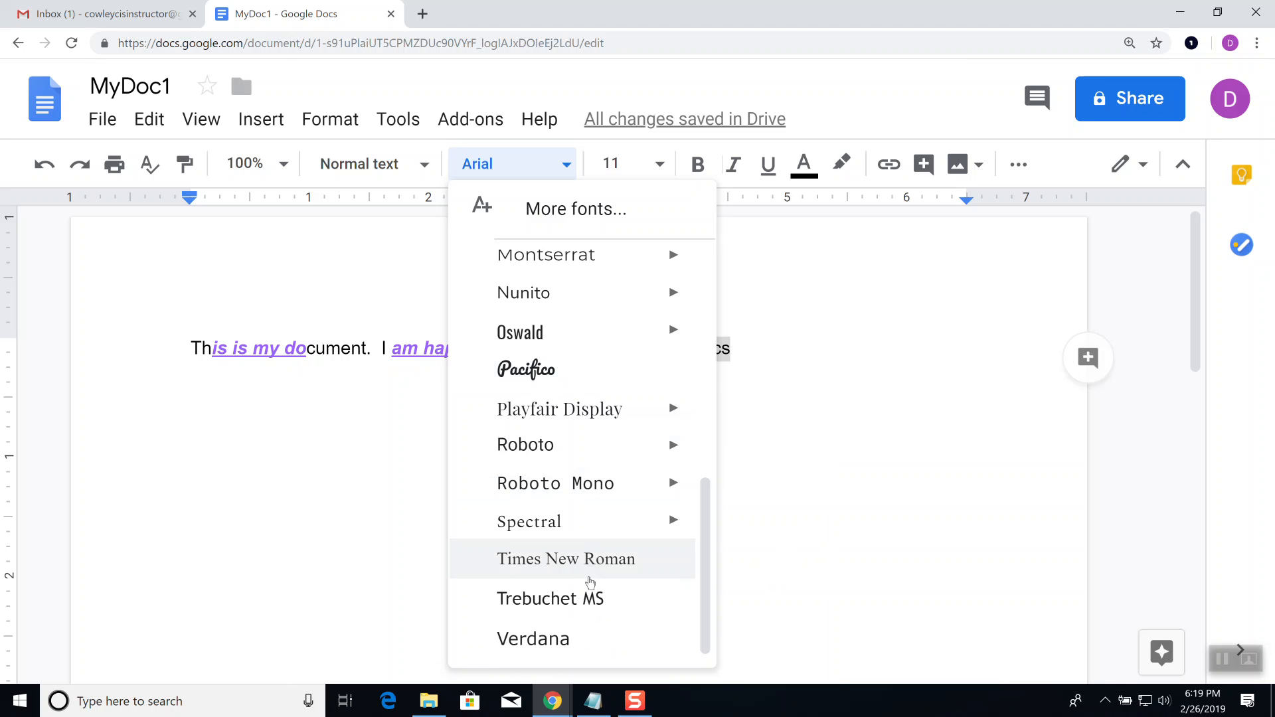
click(567, 383)
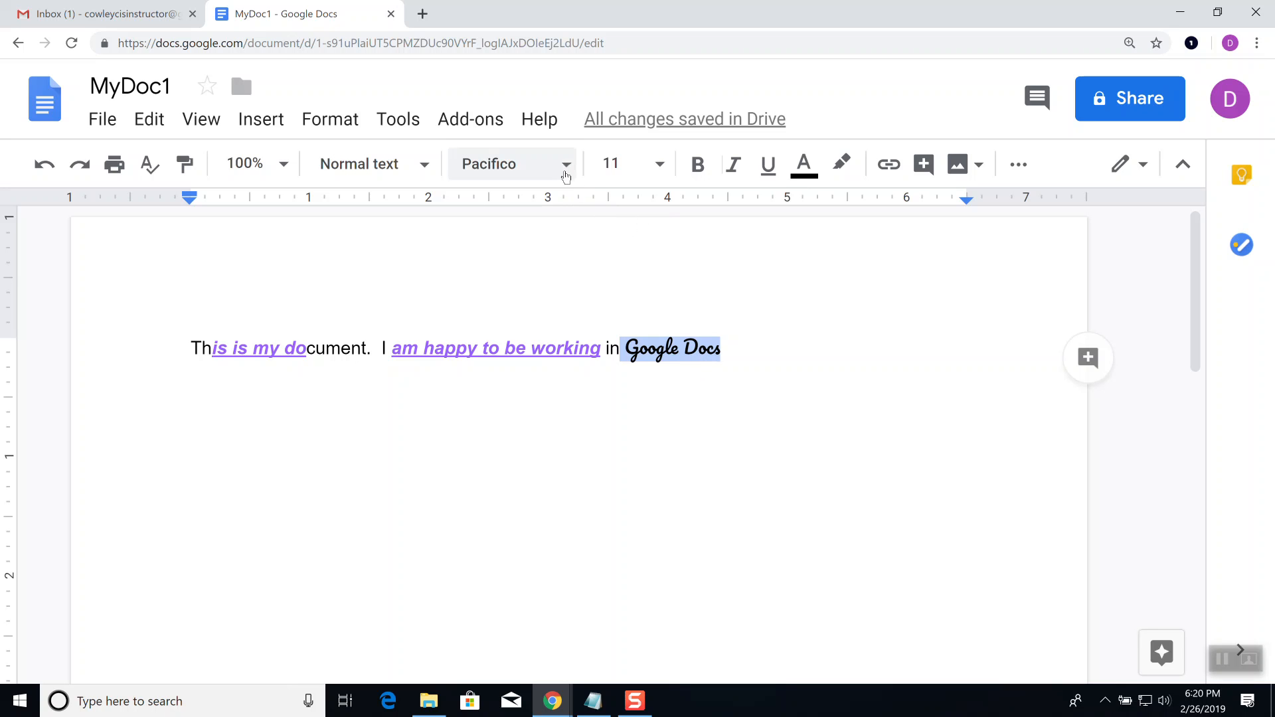
Step: Resize the Pacifico 'Google Docs' text to 18 pt, then to 48 pt so 'Docs' wraps
click(661, 172)
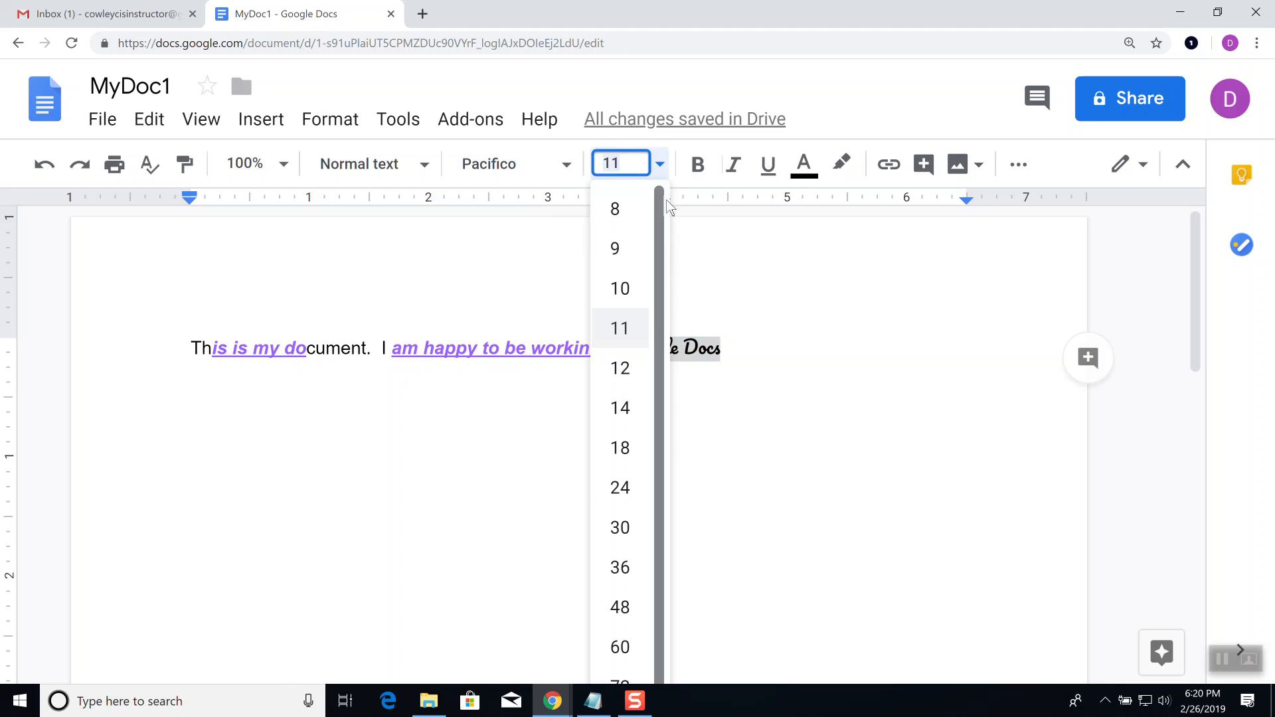
click(627, 456)
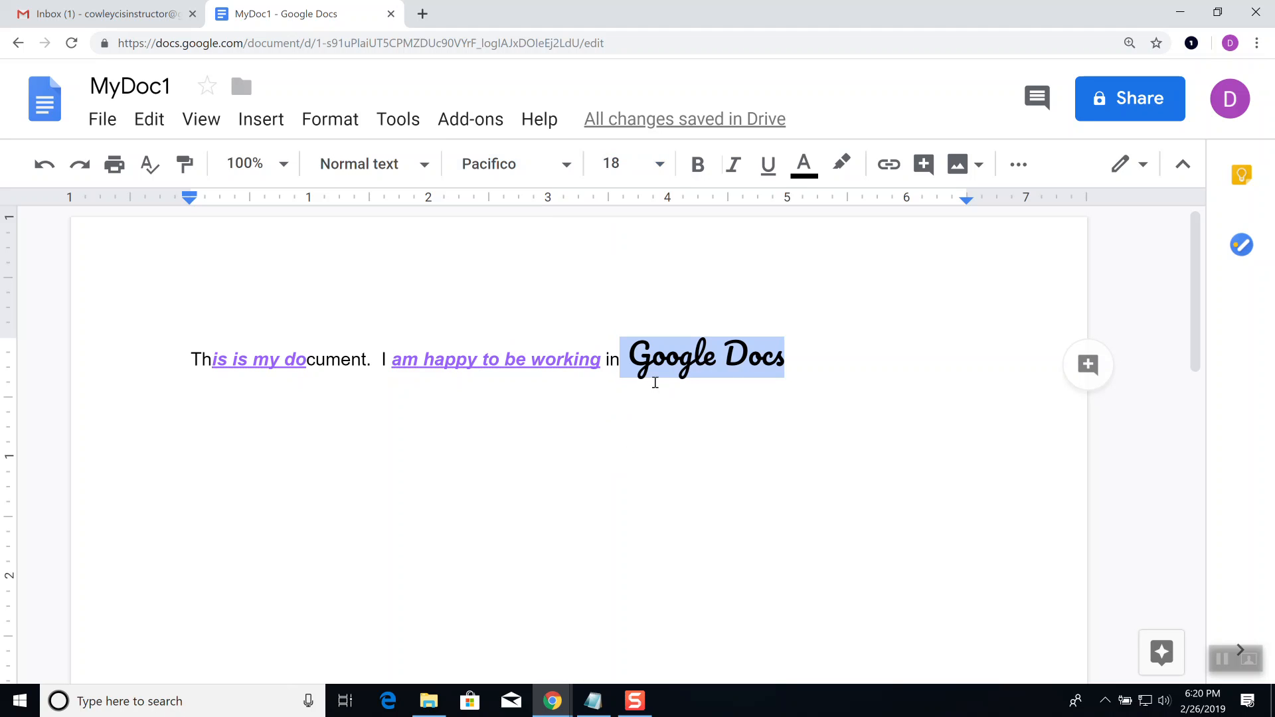
click(658, 164)
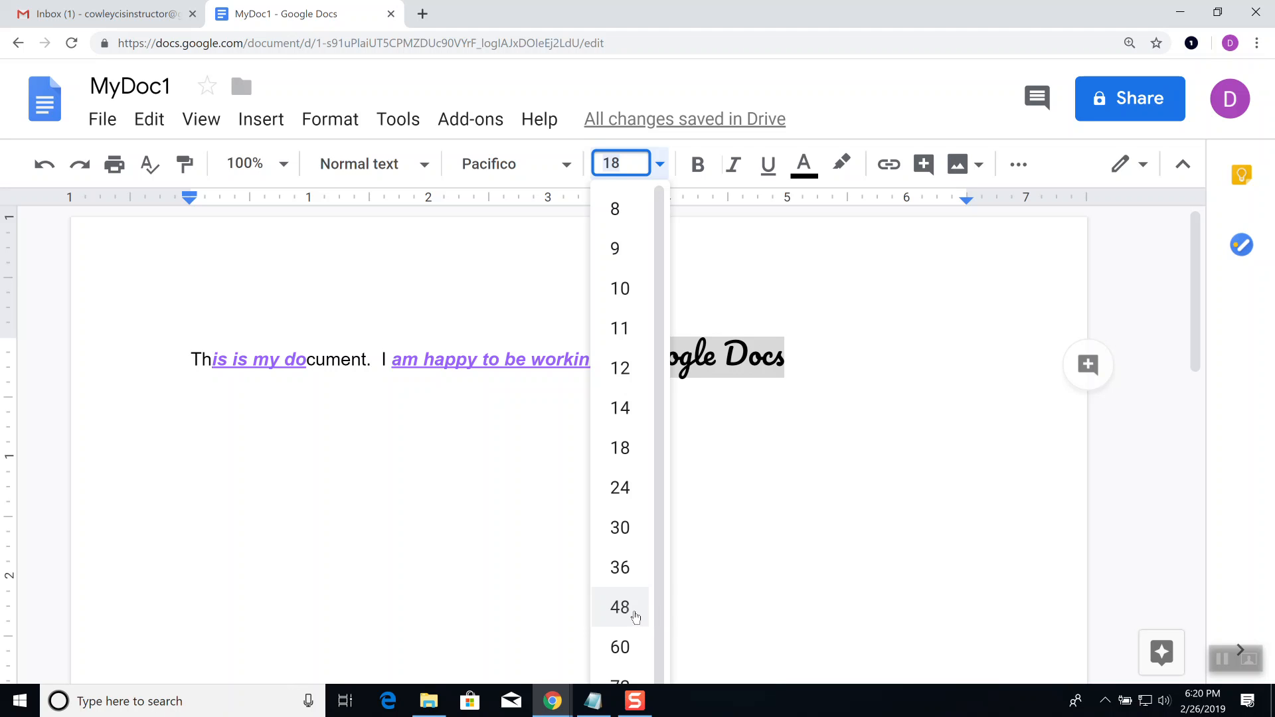
click(629, 607)
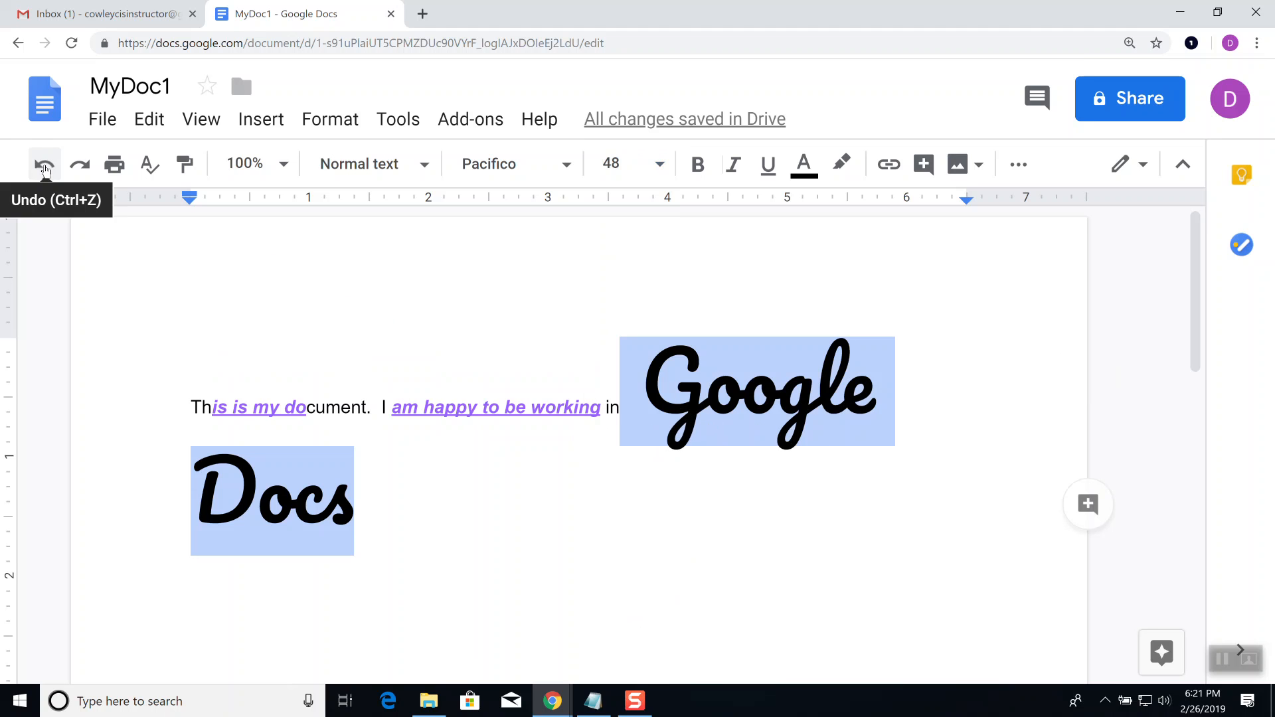
Step: Undo the 48 pt, 18 pt and Pacifico changes, then redo Pacifico so the text stays 11 pt
click(44, 165)
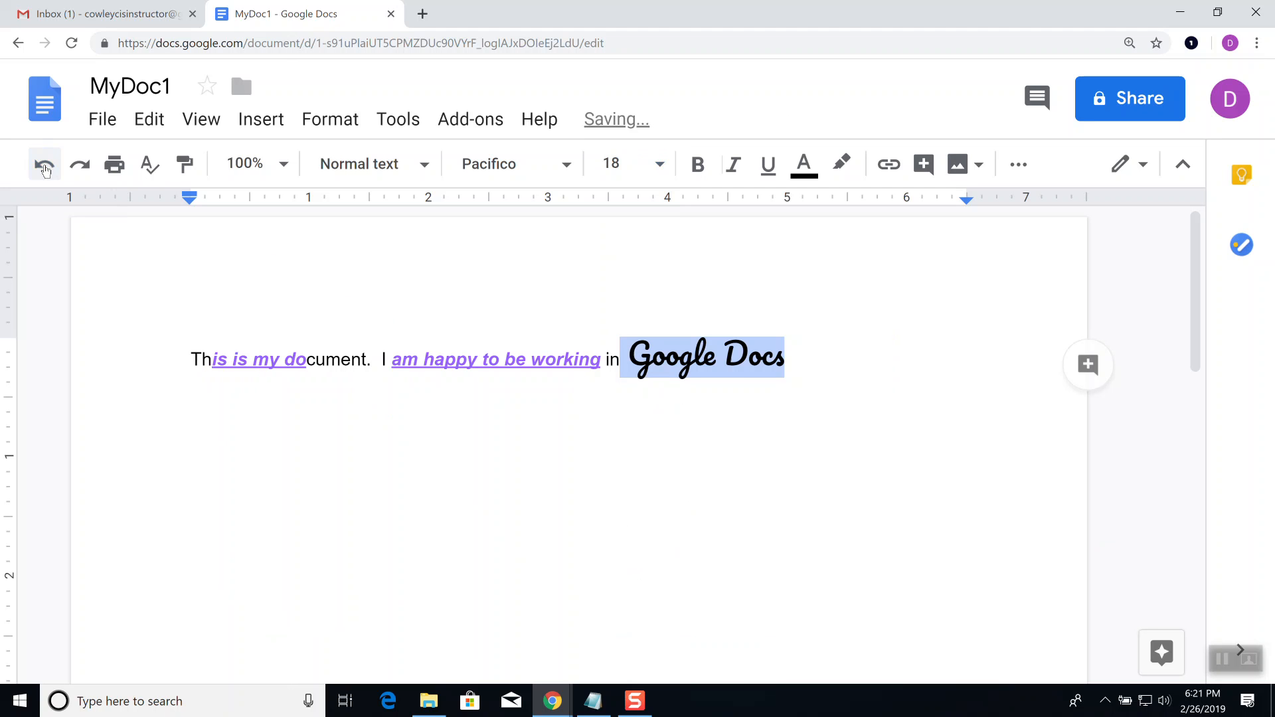
click(45, 166)
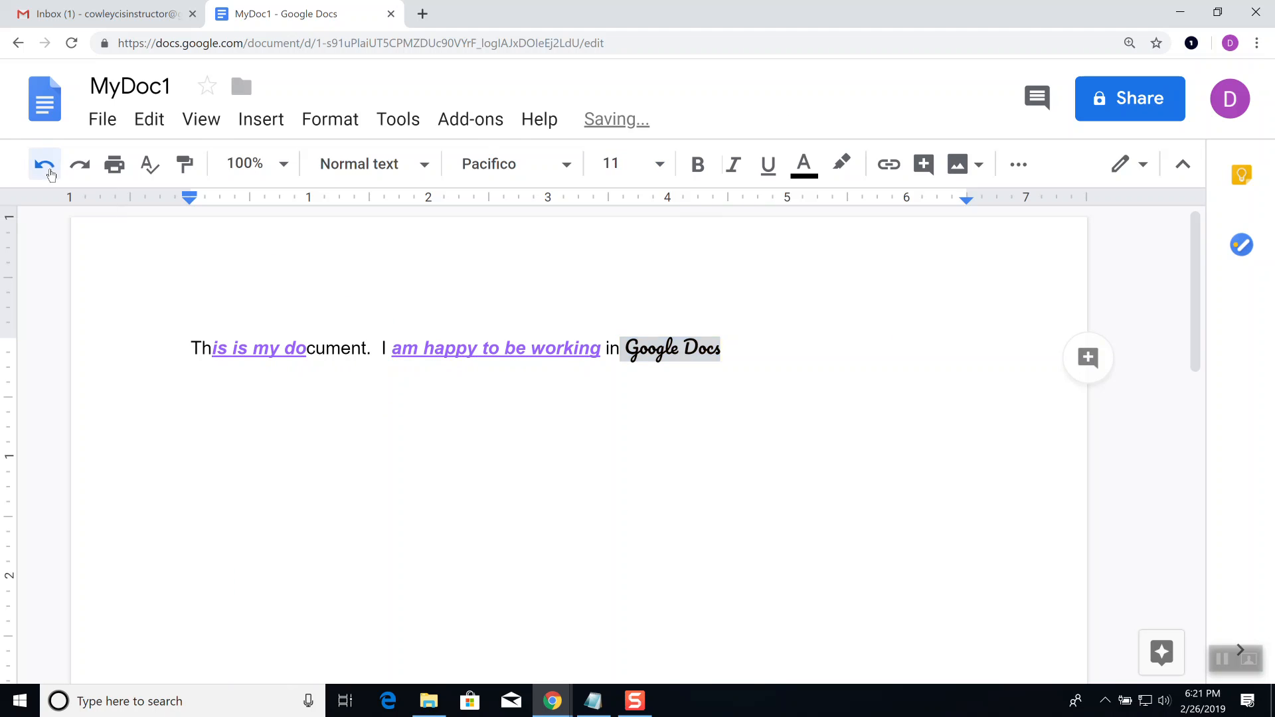
click(51, 172)
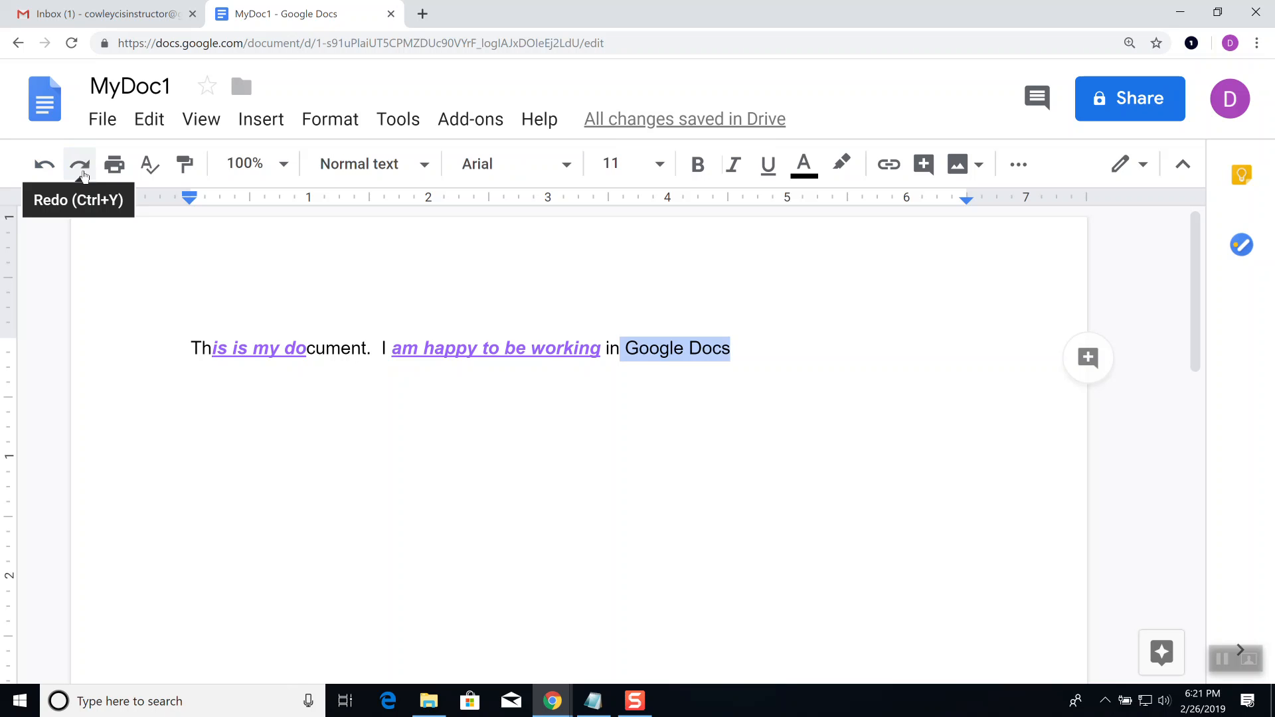
click(81, 166)
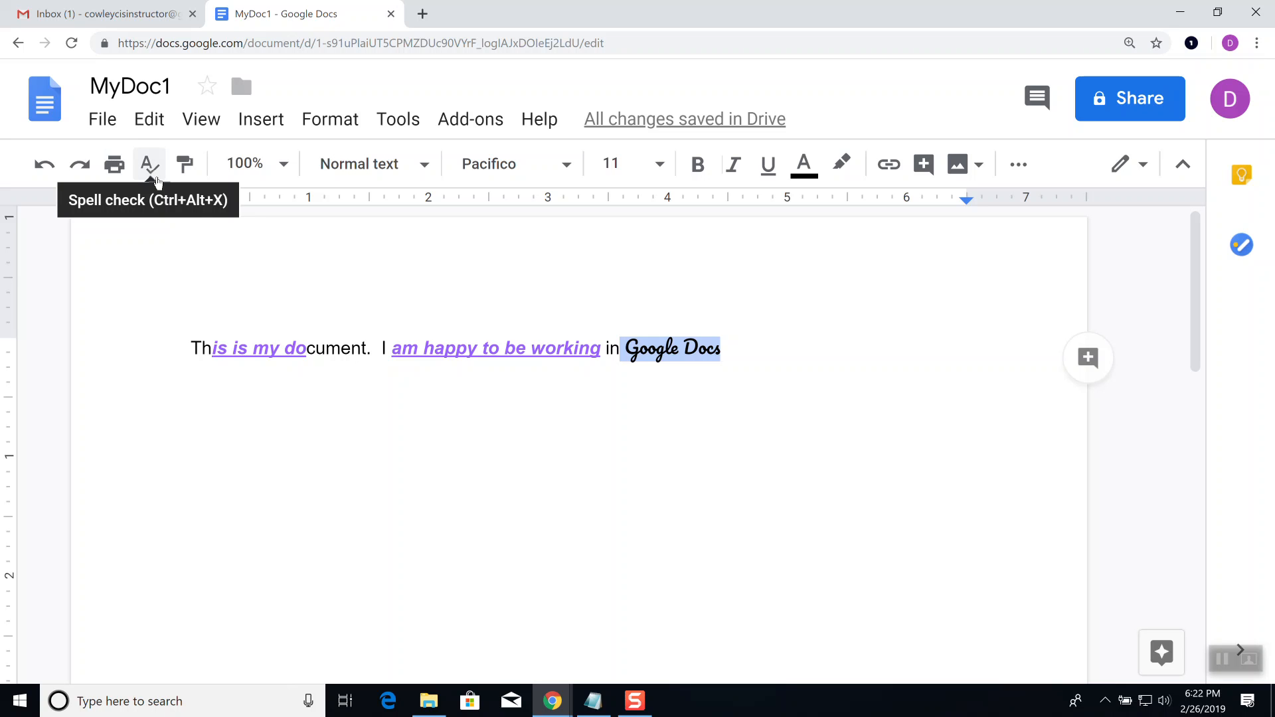
Step: Below the first sentence, type 'Dear Mom,' and 'I mis you, wissh you were heer. It is to cold!'
double_click(793, 345)
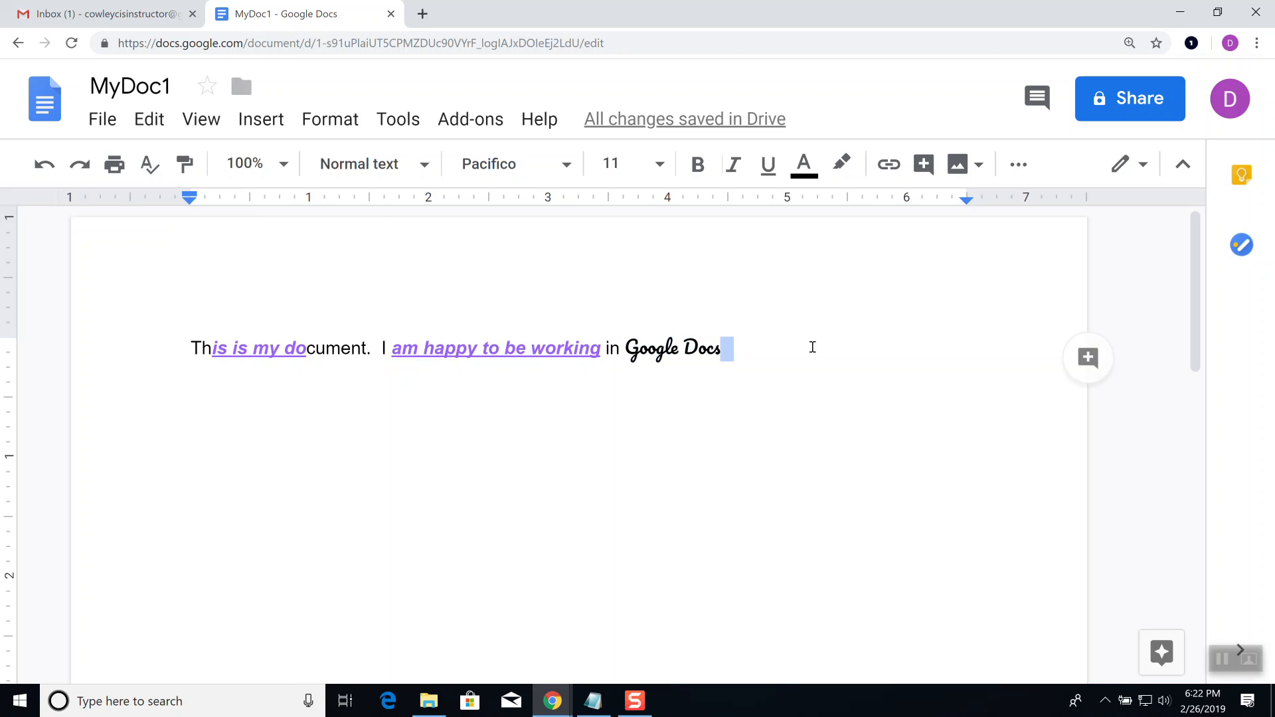
key(Return)
key(Return)
text(Dear Mo)
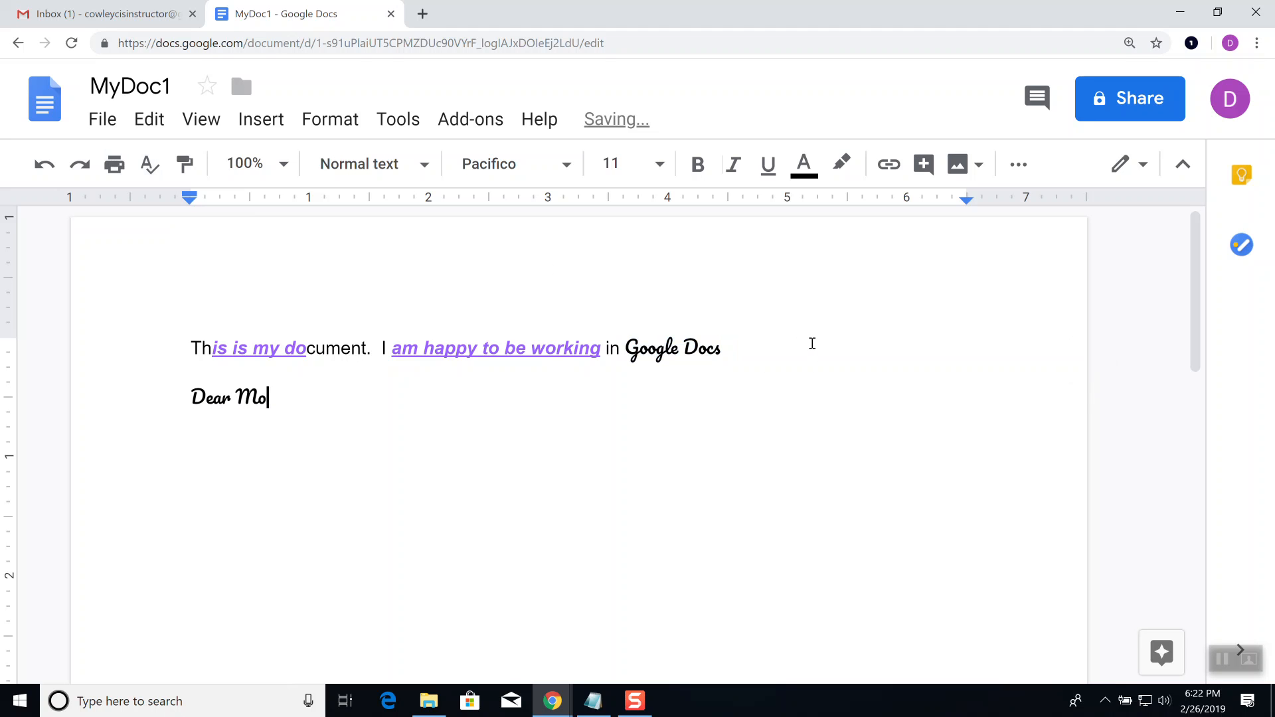
text(m,)
key(Return)
text(I mis you)
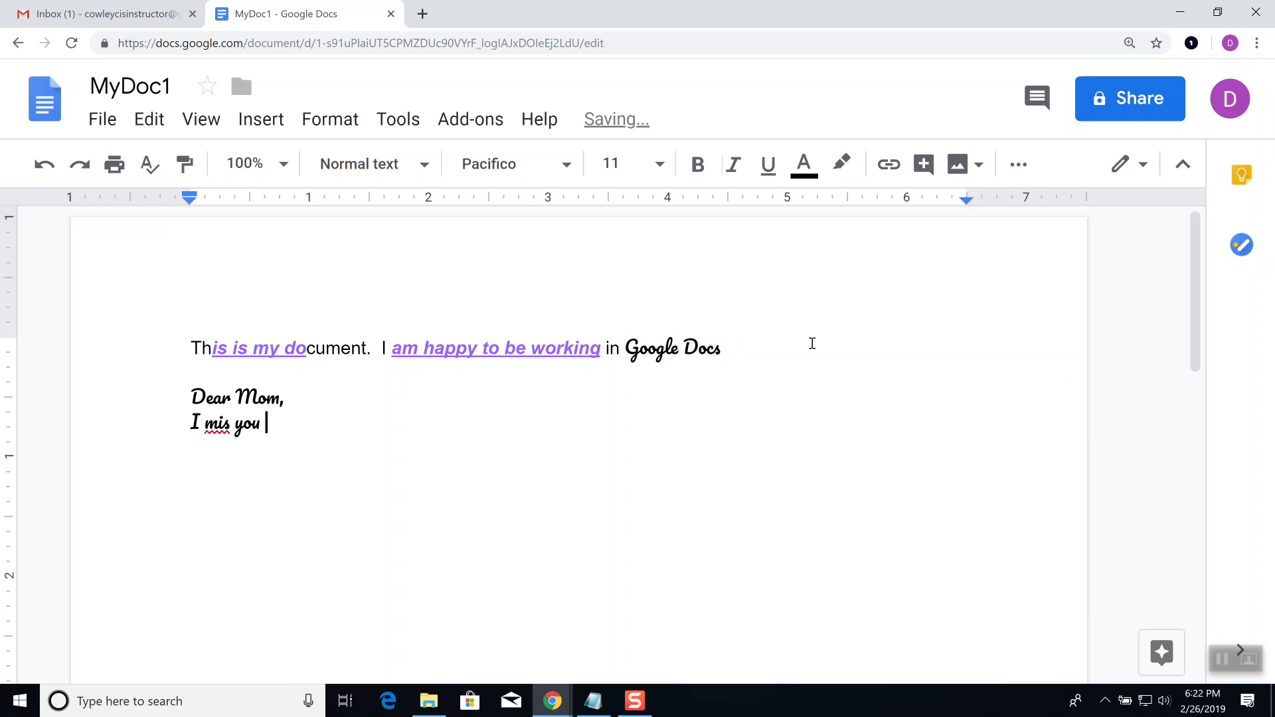
text(, wissh you were heer.  )
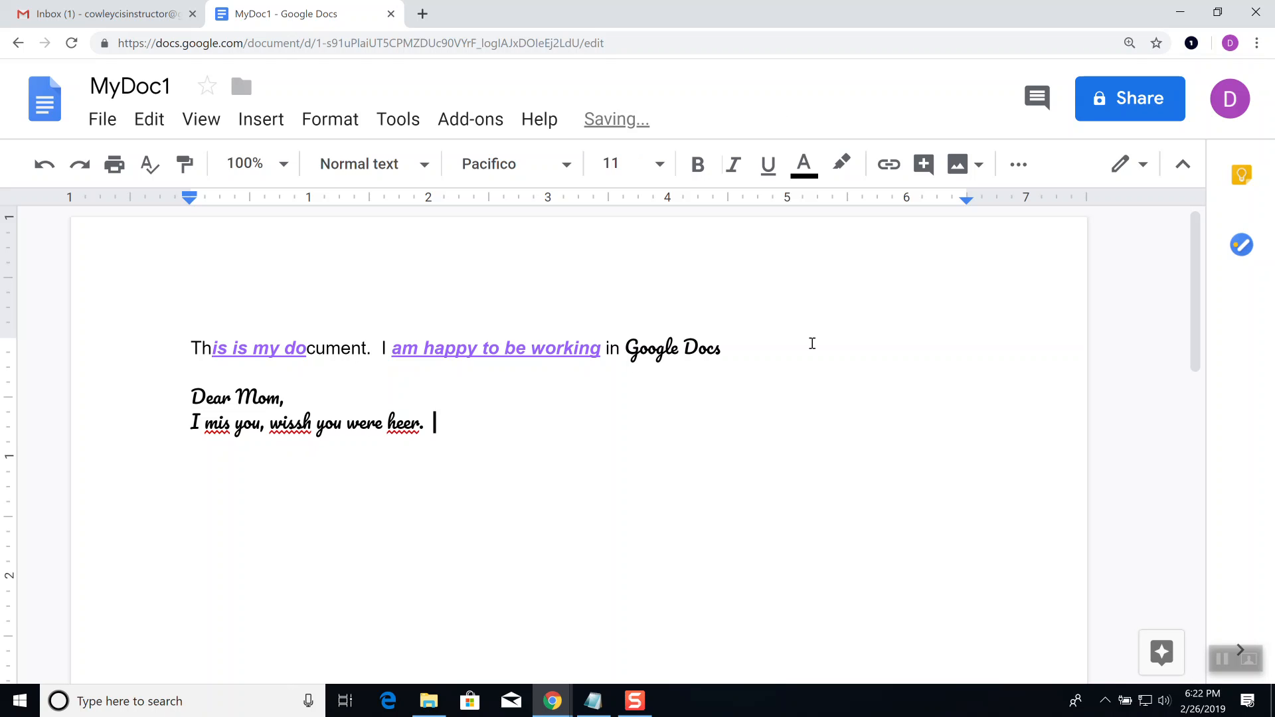
text(It is too)
key(BackSpace)
text(col)
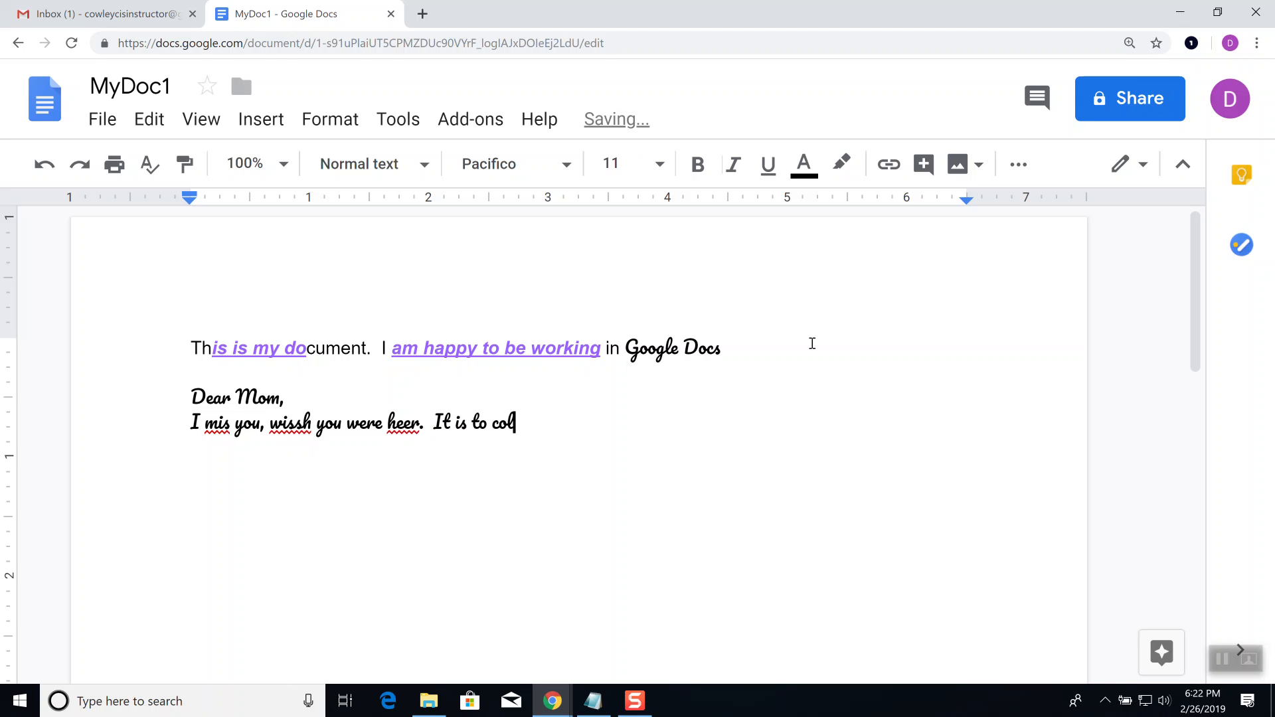
text(d!)
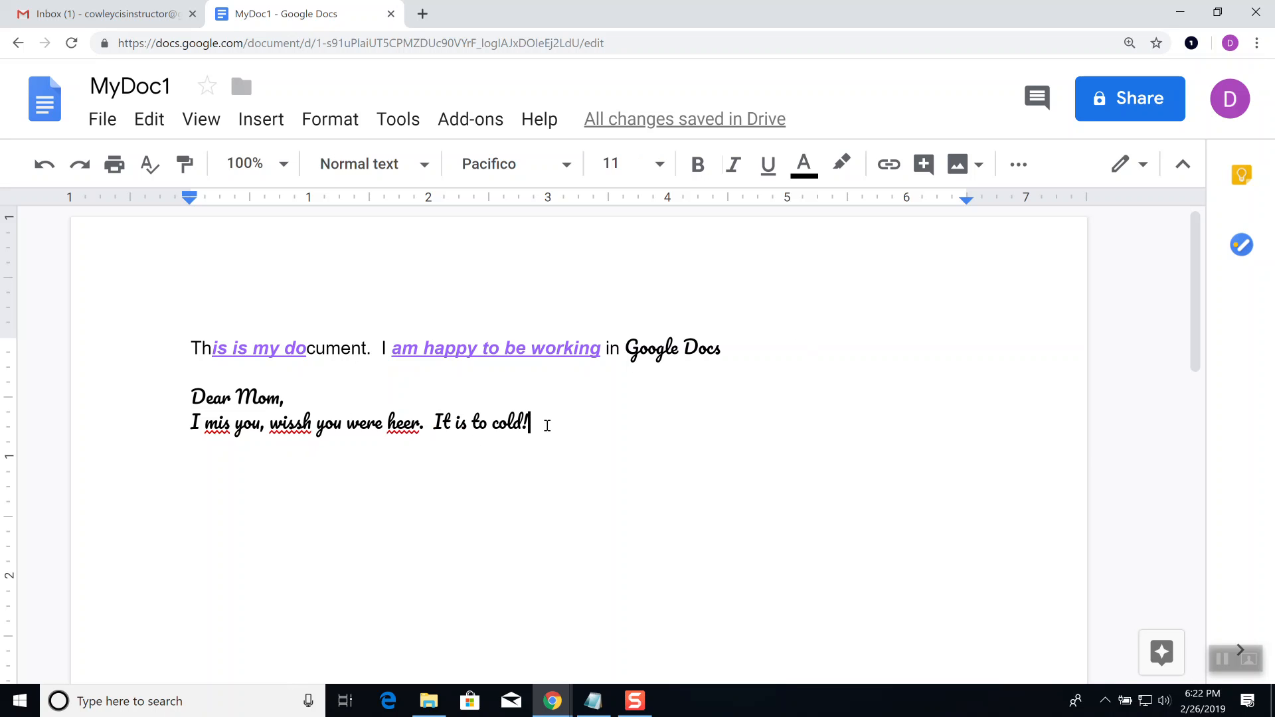
Step: Select both Dear Mom note lines and set their font size to 18
drag(546, 421, 411, 424)
drag(248, 432, 172, 399)
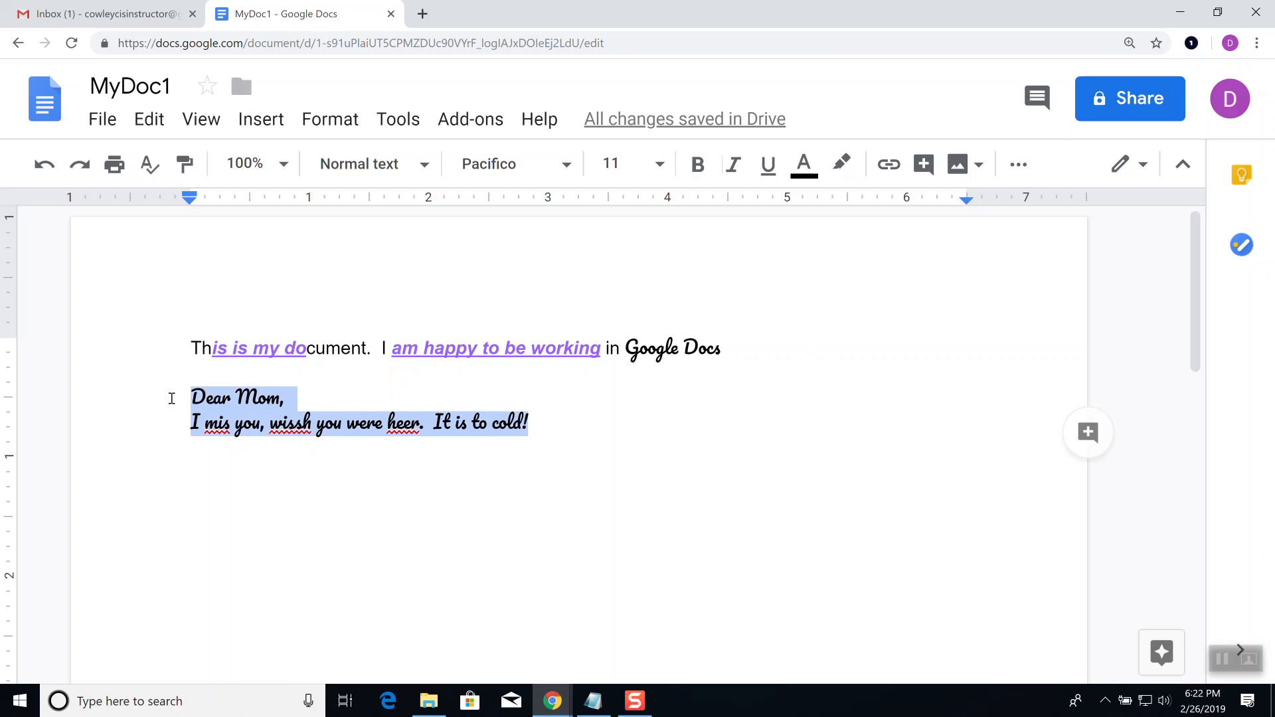
click(661, 163)
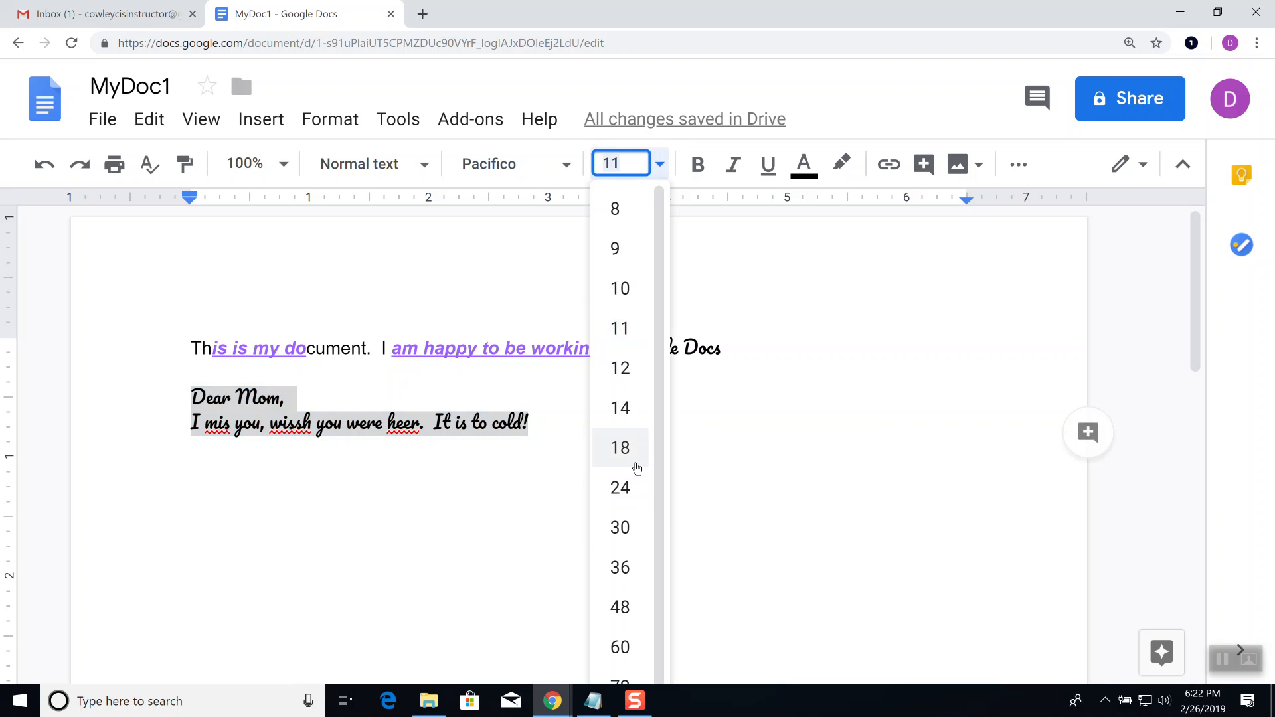
click(634, 460)
click(730, 522)
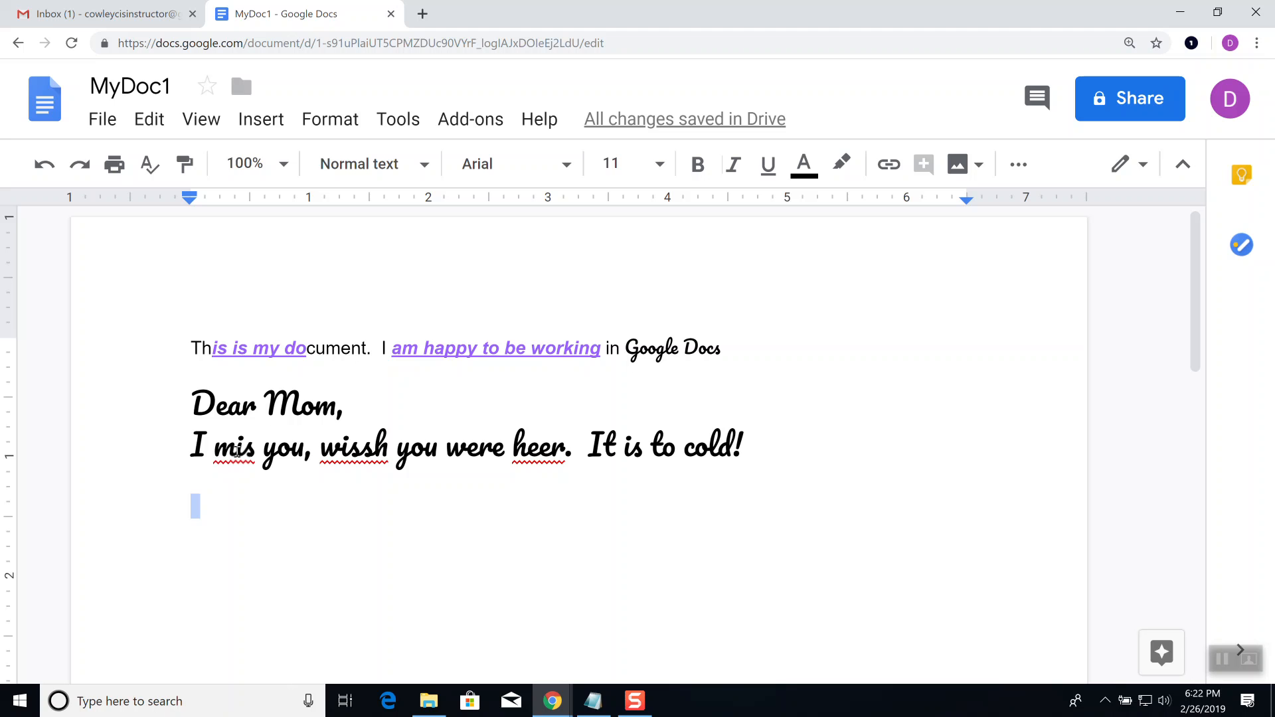
Step: Use spelling suggestions to correct mis, wissh and heer to miss, wish and here
right_click(238, 454)
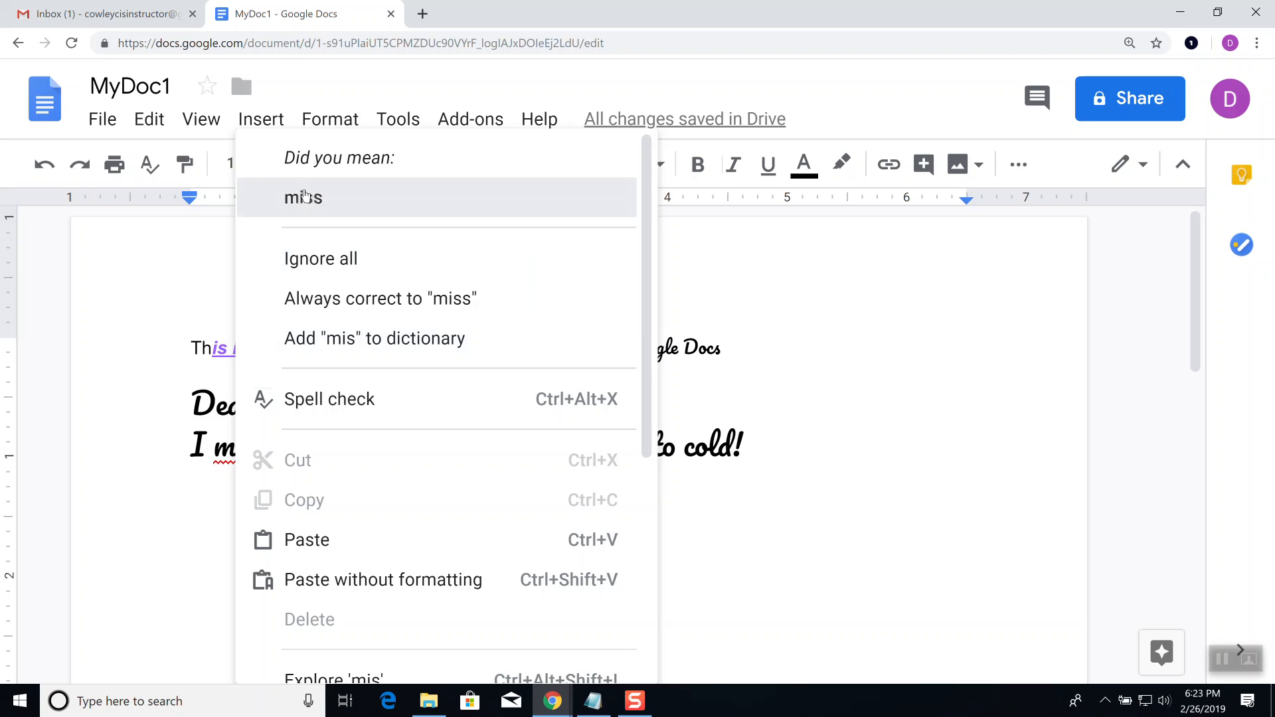
click(306, 201)
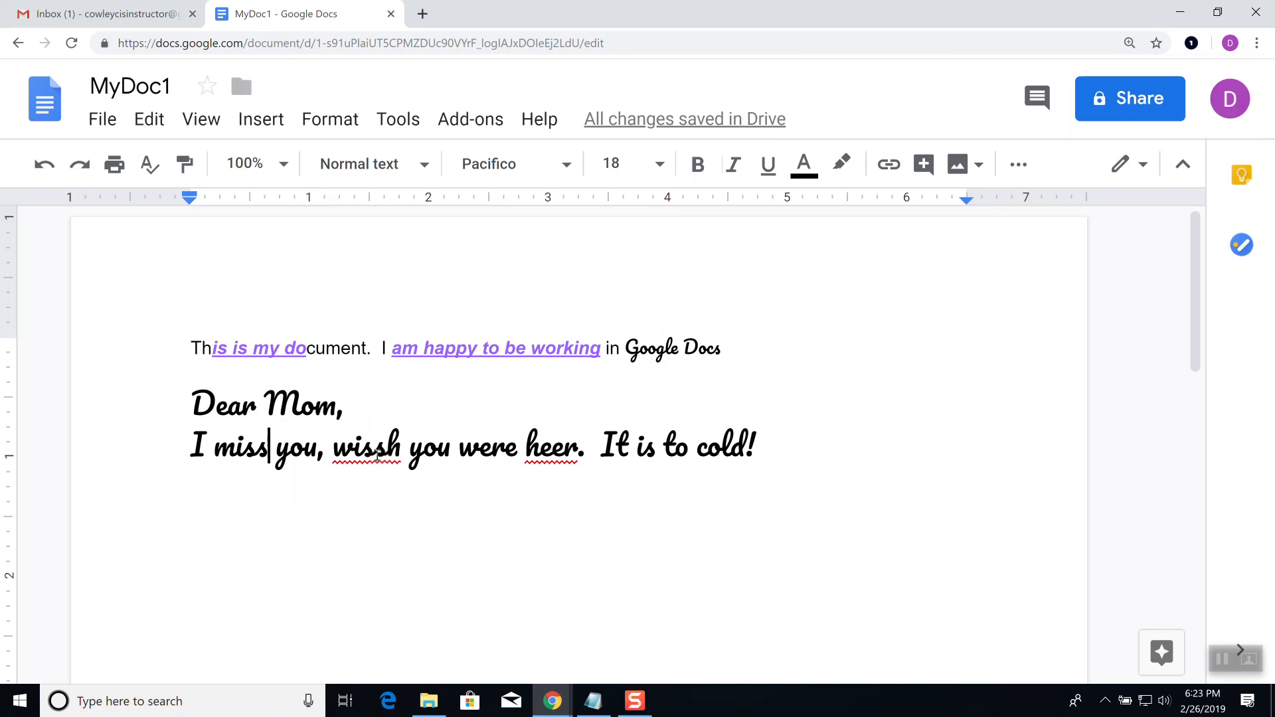
right_click(377, 456)
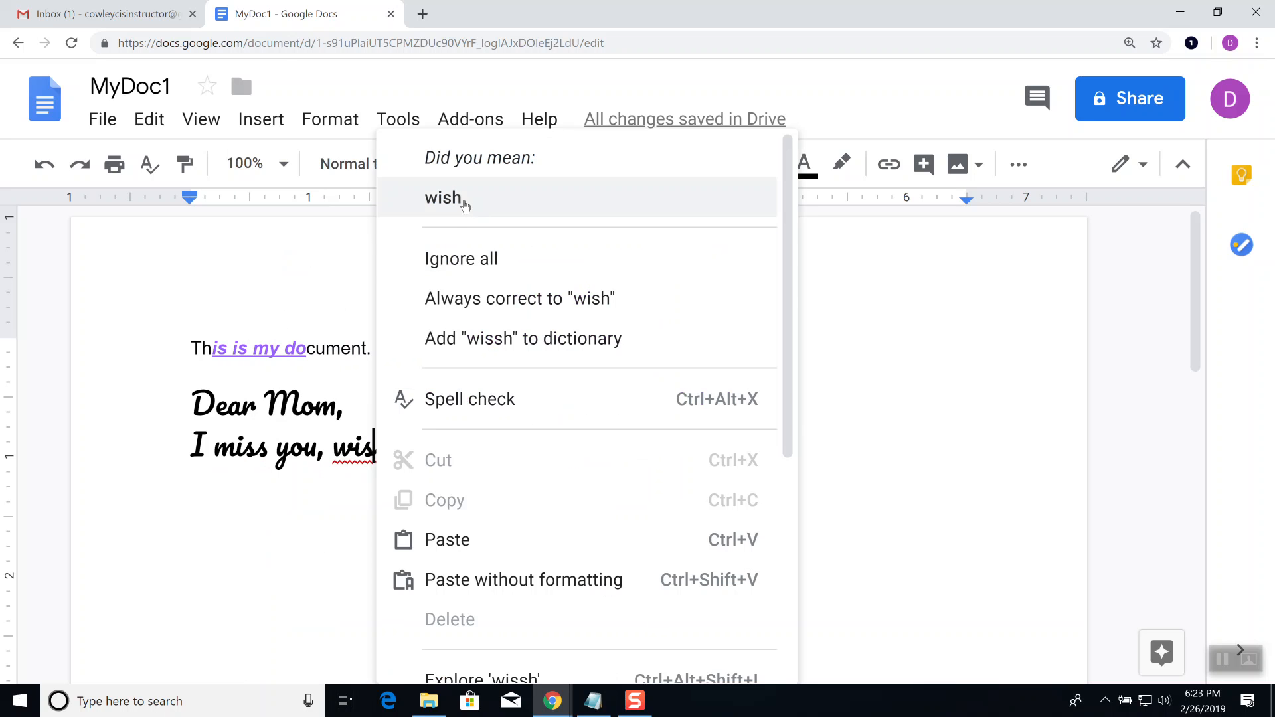
click(465, 206)
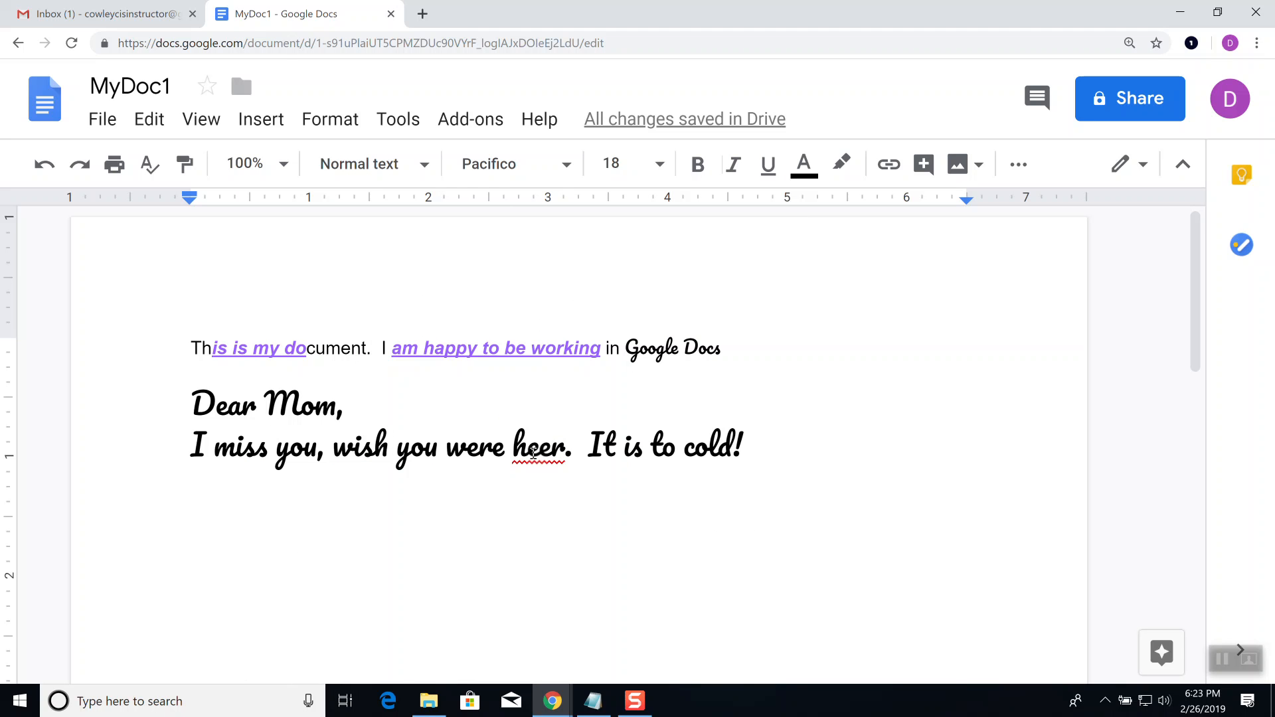
right_click(535, 452)
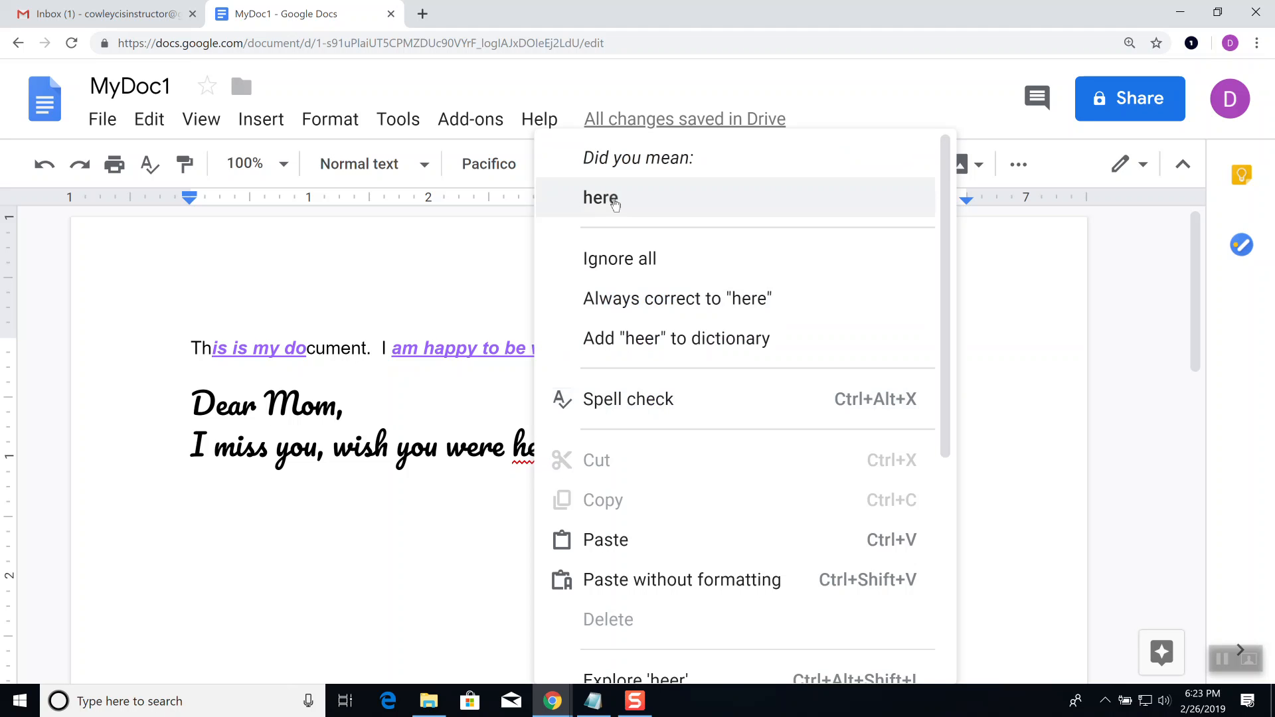
click(614, 203)
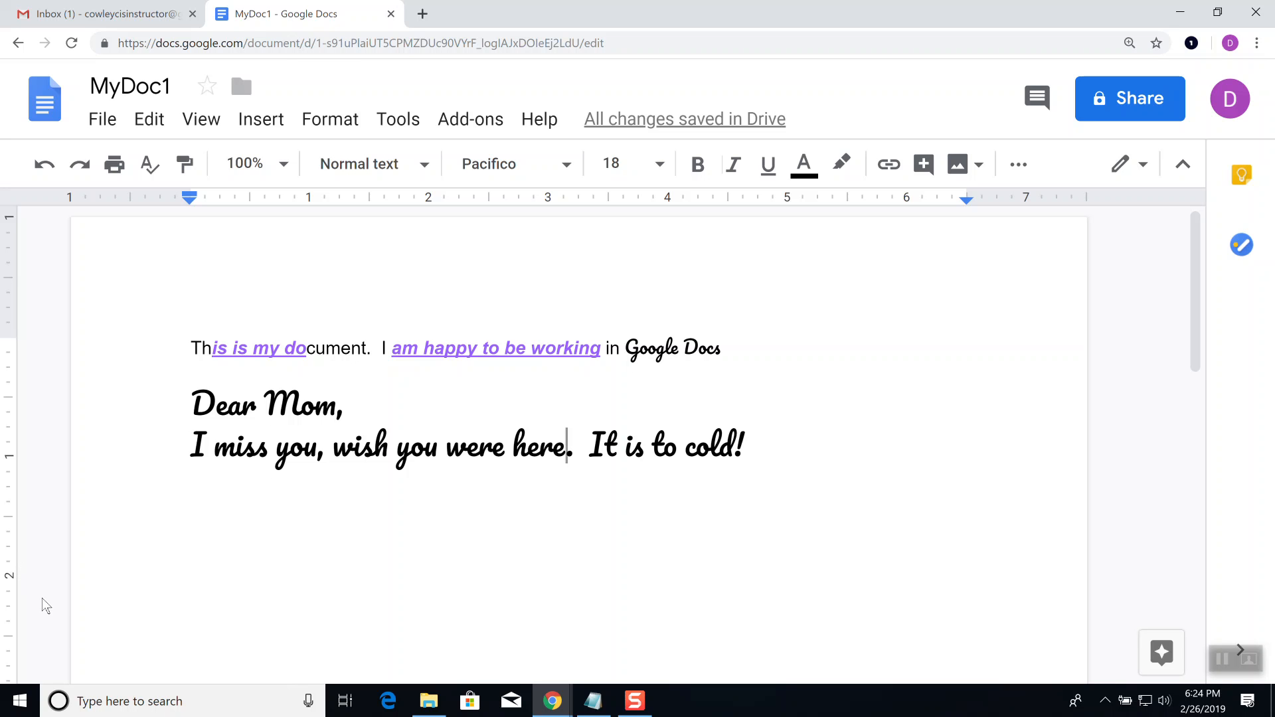
Step: Launch Word 2016 from Windows search and create a blank document
click(113, 703)
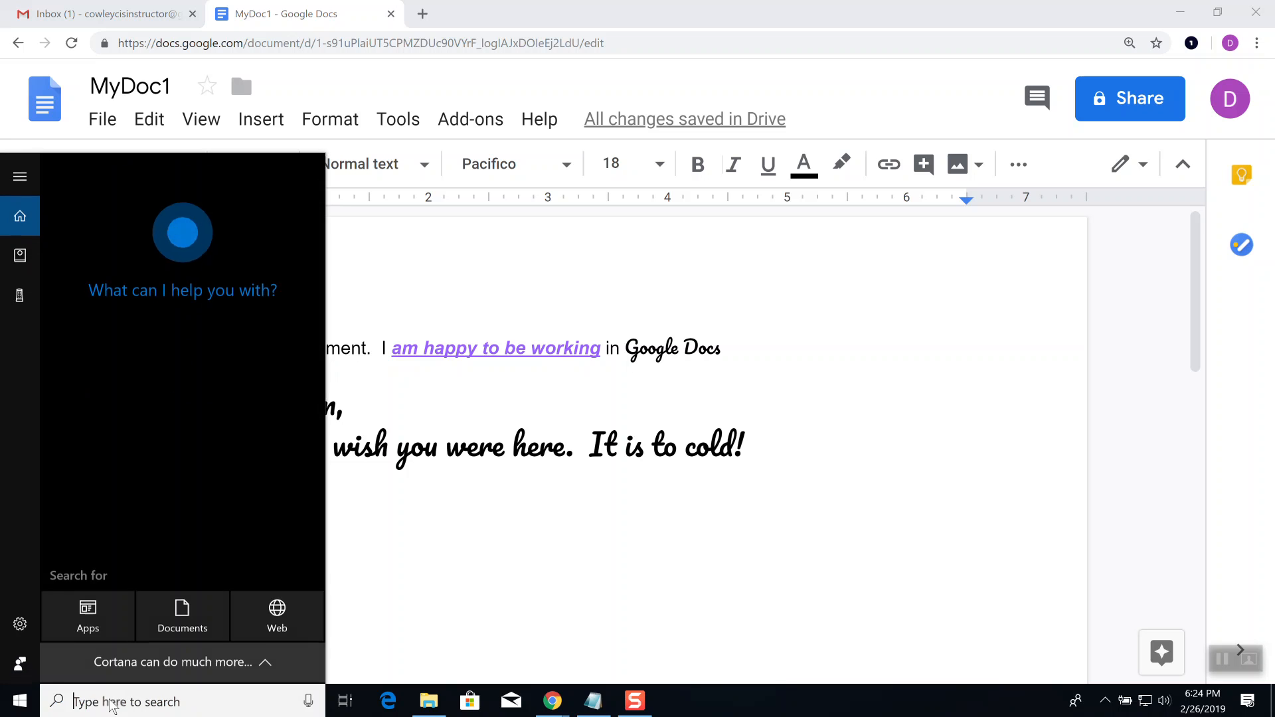
text(word)
key(Return)
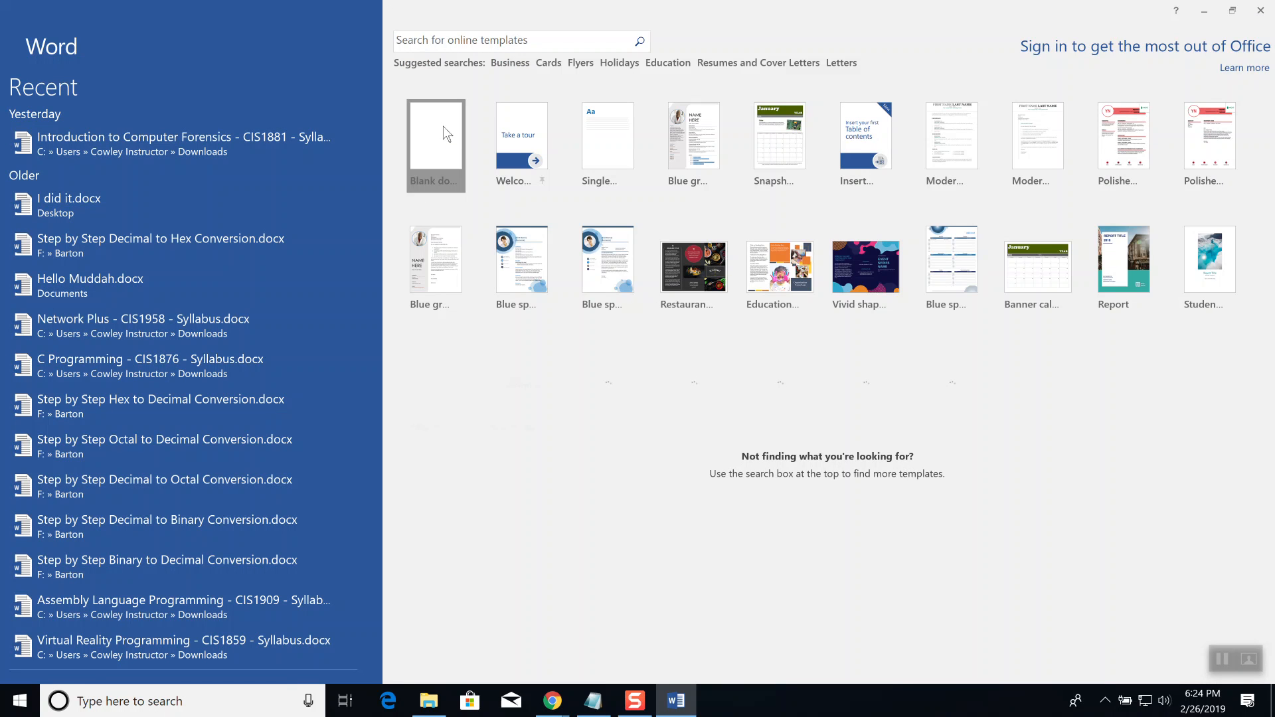
click(444, 127)
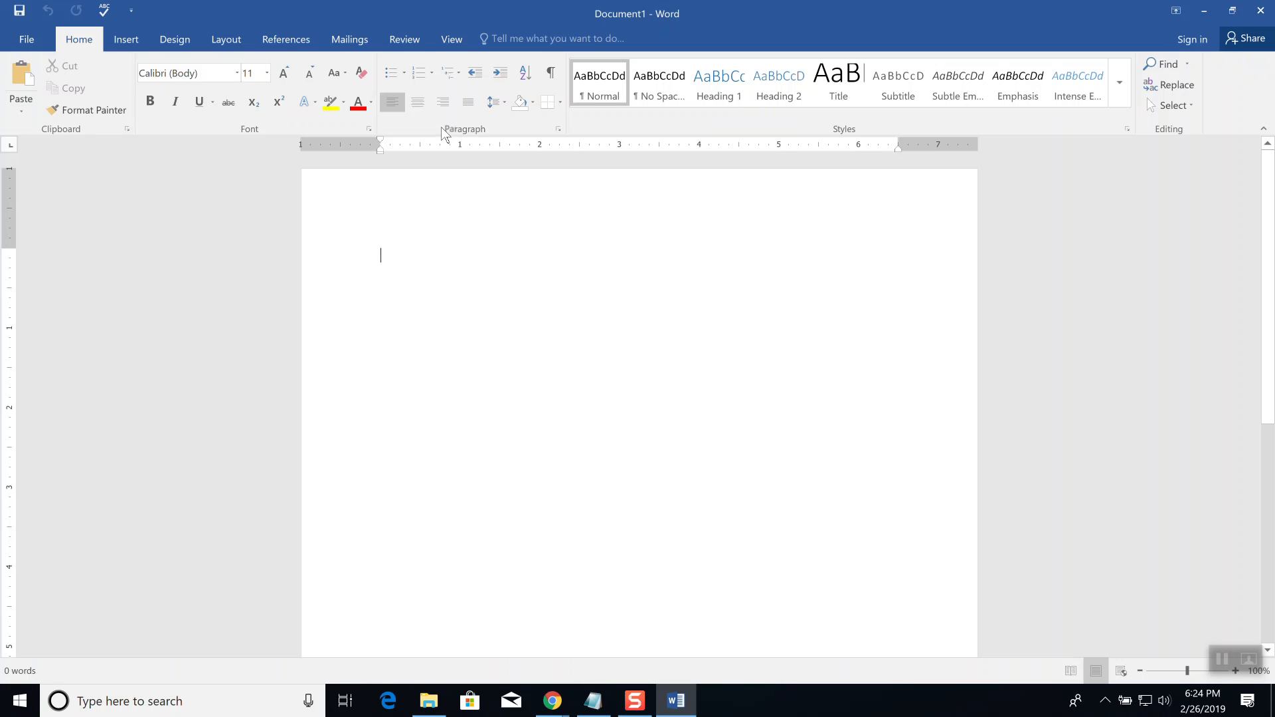
Step: Type the sentence 'It is to cold!', with 'too' shortened to the misspelt 'to'
text(It is too cold!)
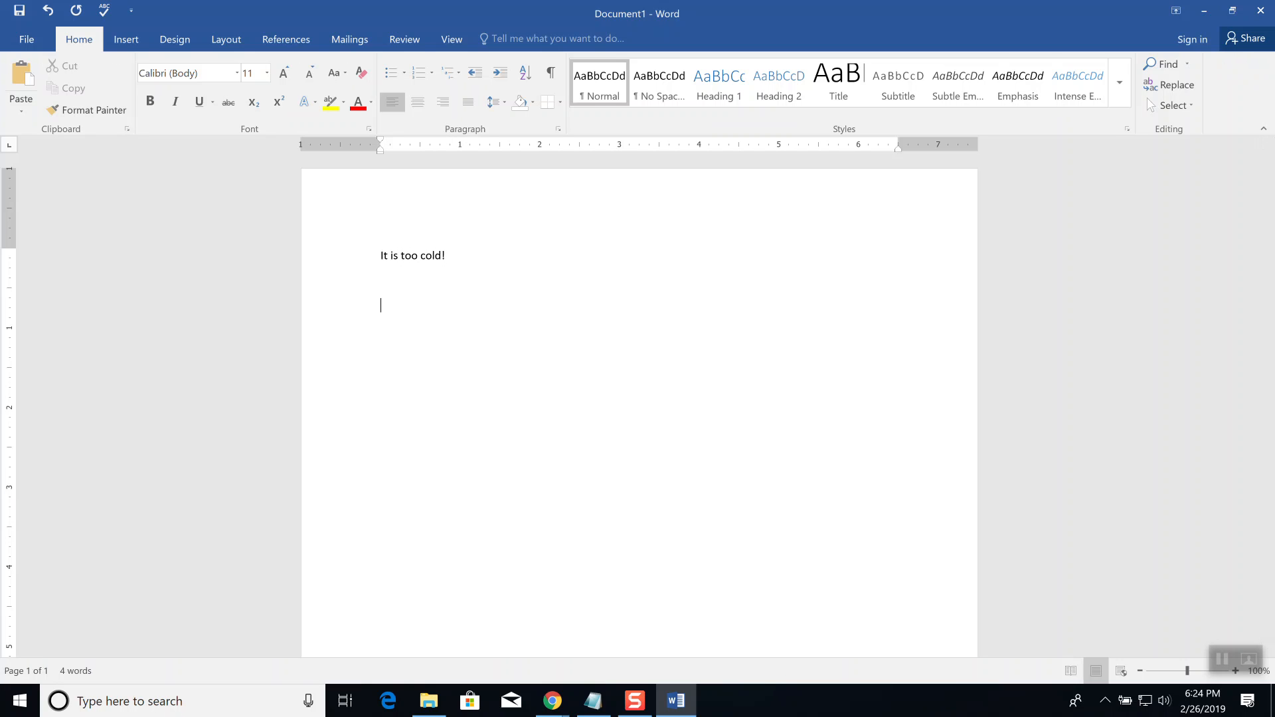
click(412, 259)
key(Delete)
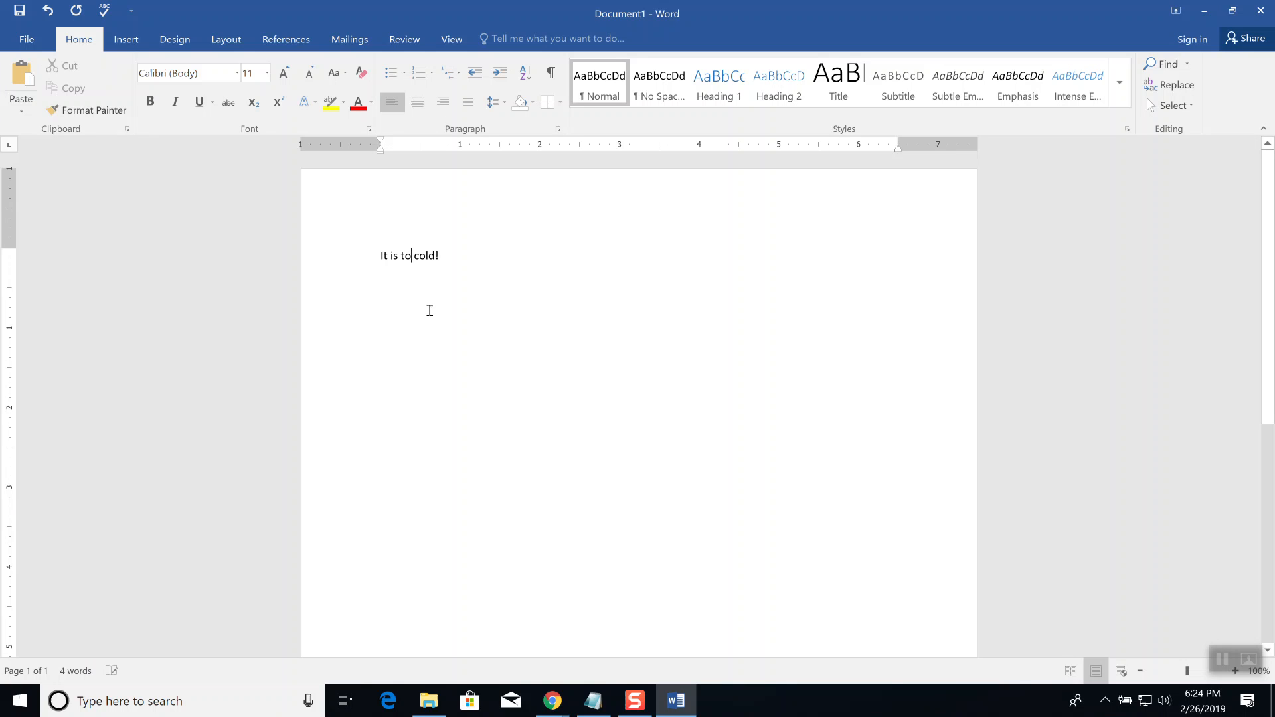
click(330, 256)
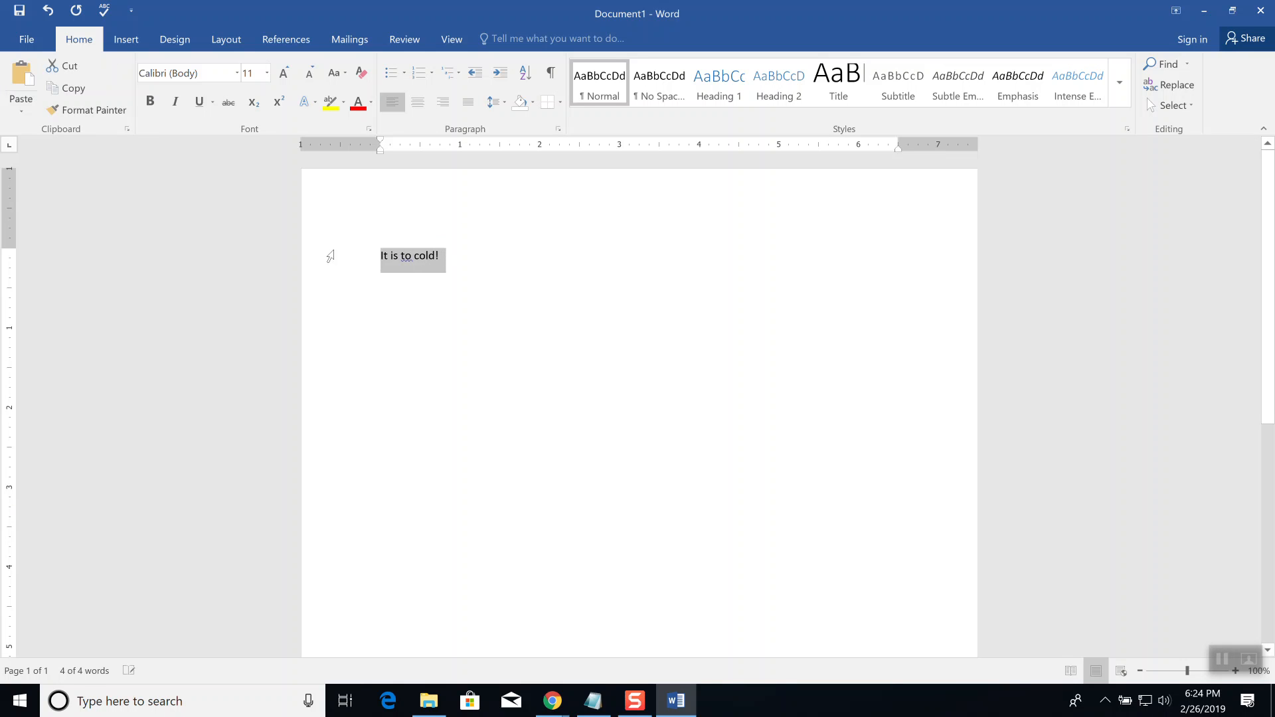
text(It is to cold!)
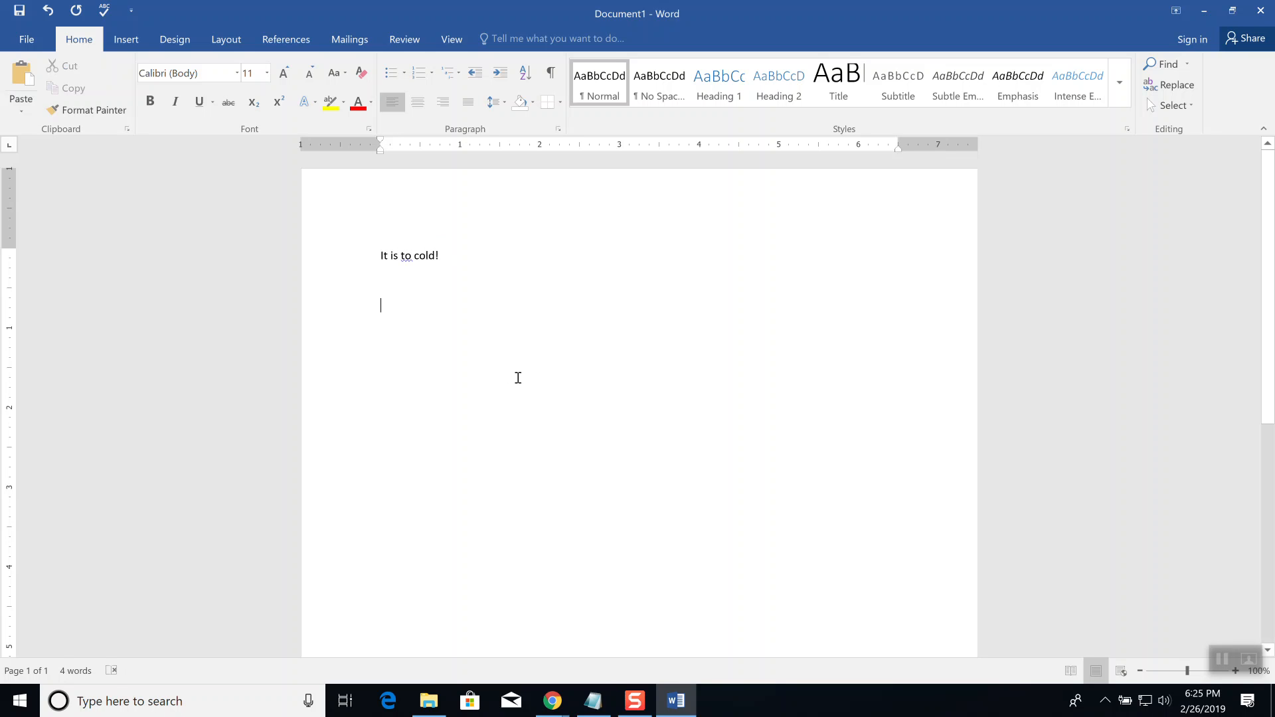
Step: Zoom in and check Word's suggestions for 'to', leaving it uncorrected, then return to the sentence end
ctrl+scroll(542, 397, up, 9)
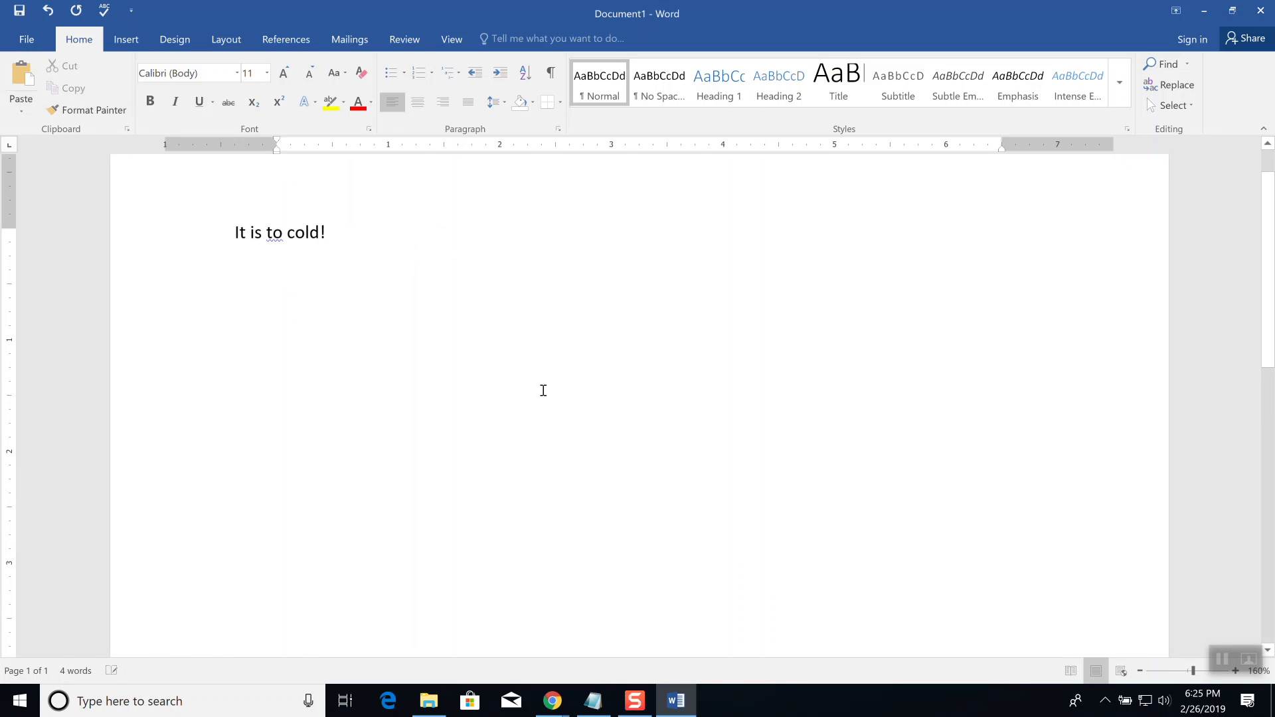
ctrl+scroll(541, 388, up, 1)
scroll(508, 385, up, 2)
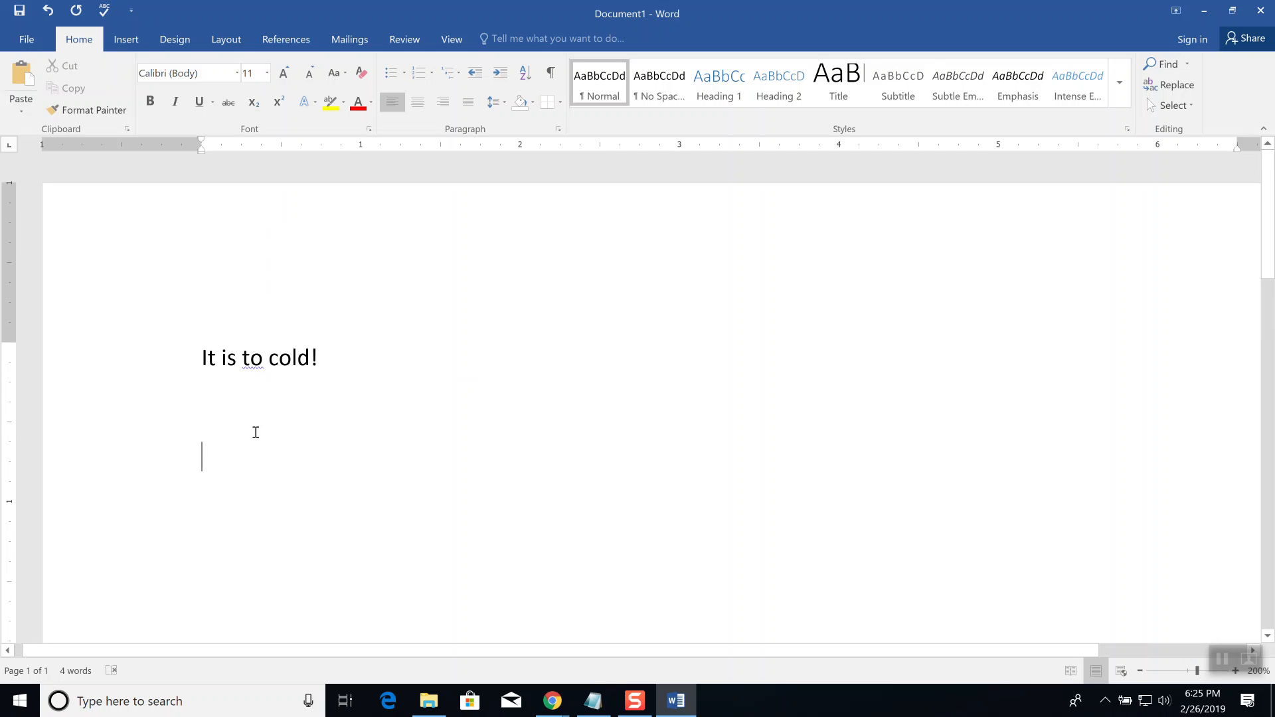
right_click(252, 359)
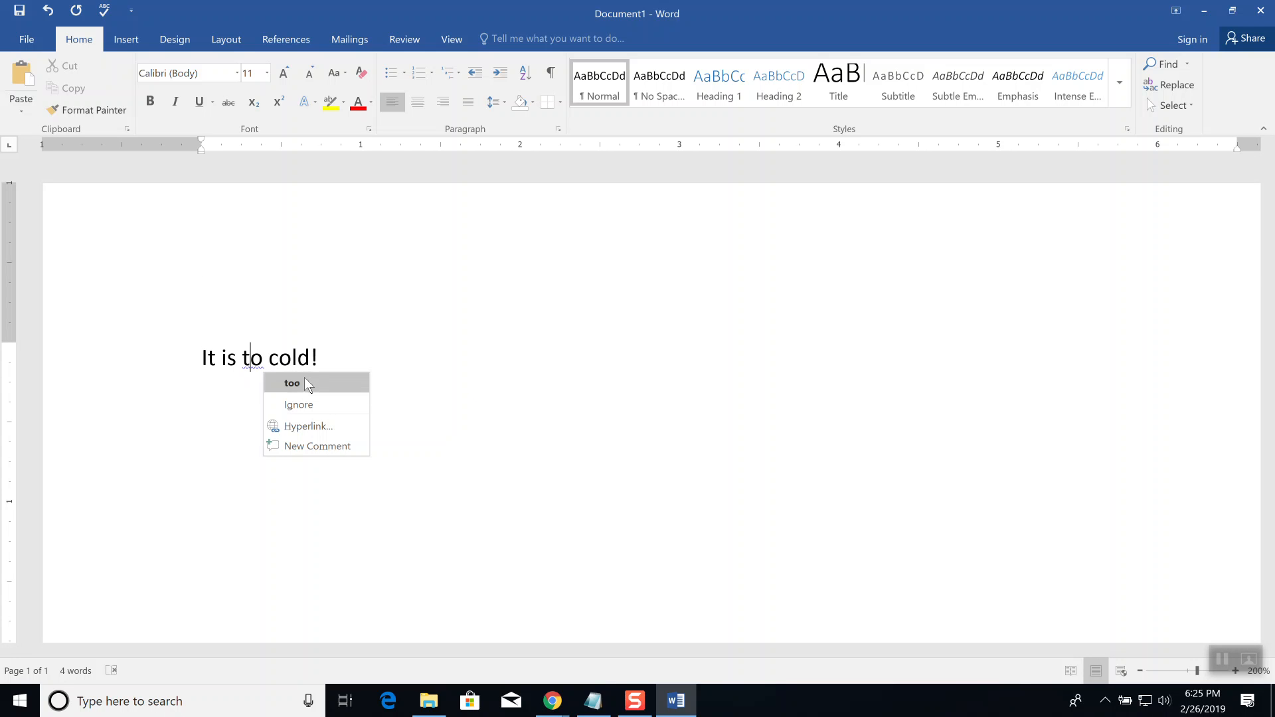
click(521, 359)
key(alt+Tab)
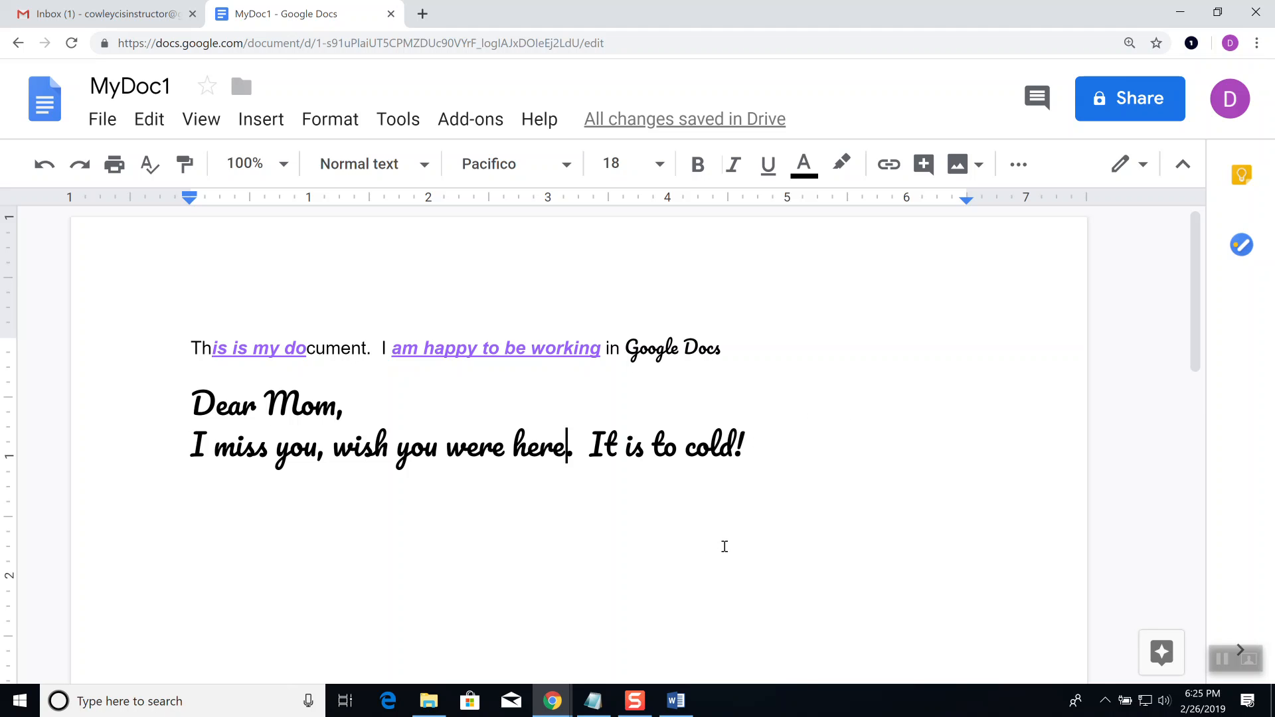
key(alt+Tab)
click(416, 359)
Step: Add the word 'Grammarly' on a new line below the sentence
key(Return)
key(Return)
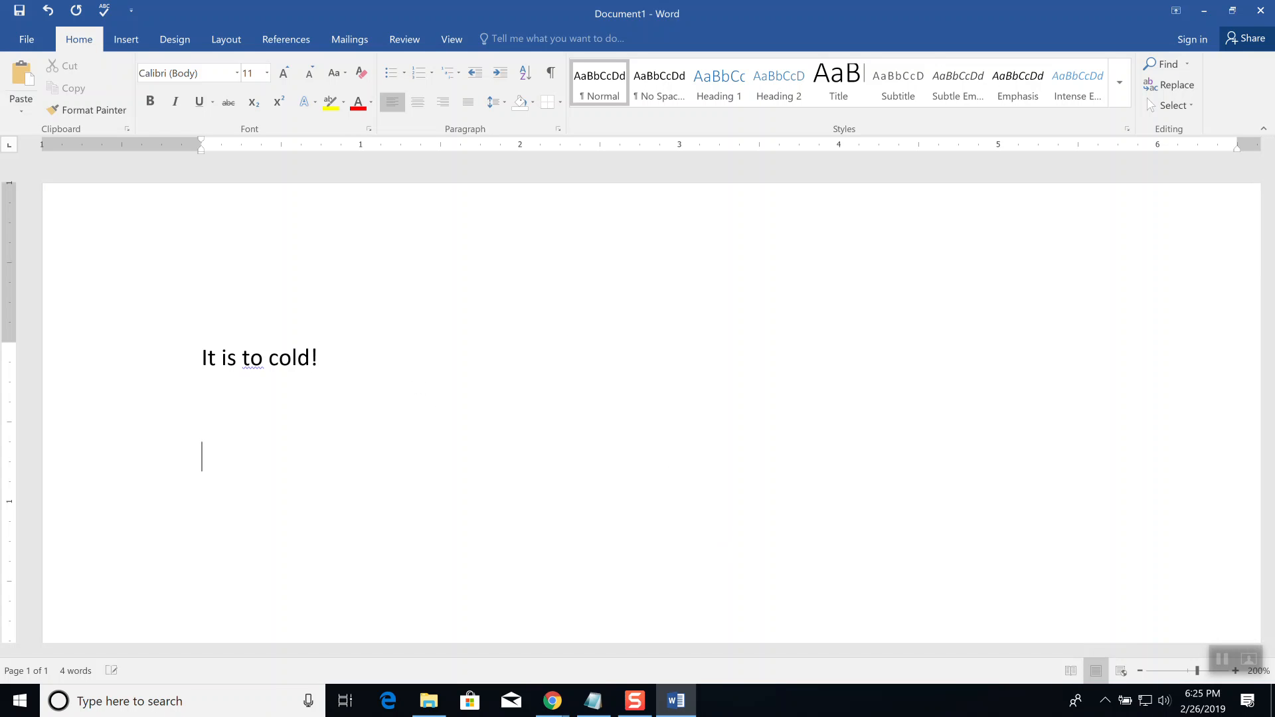
text(Ga)
key(BackSpace)
text(rammarly)
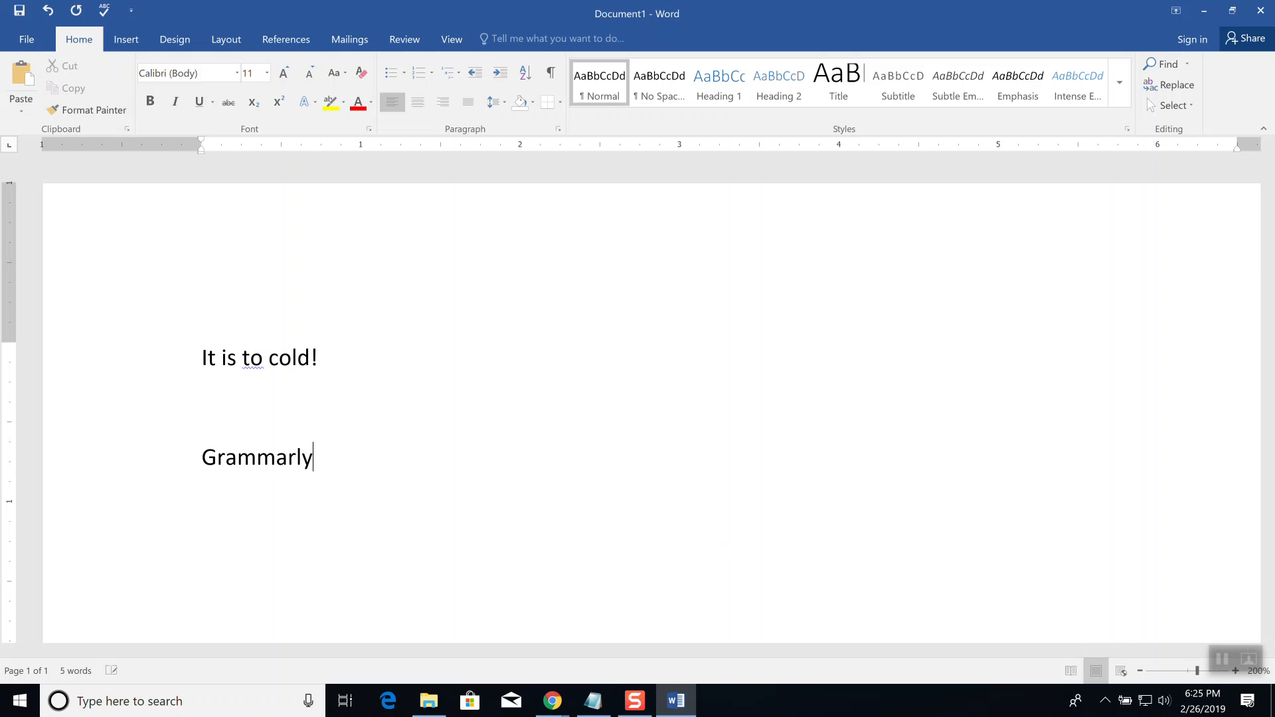
key(Return)
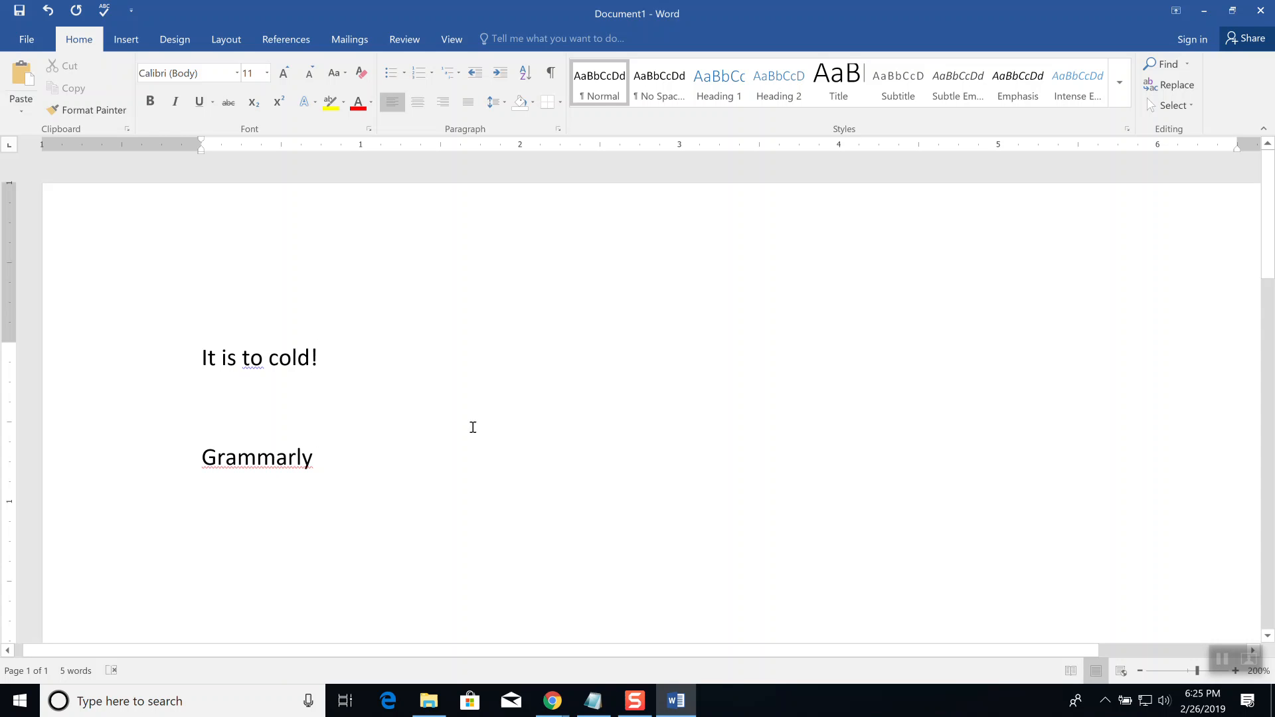
scroll(472, 449, down, 2)
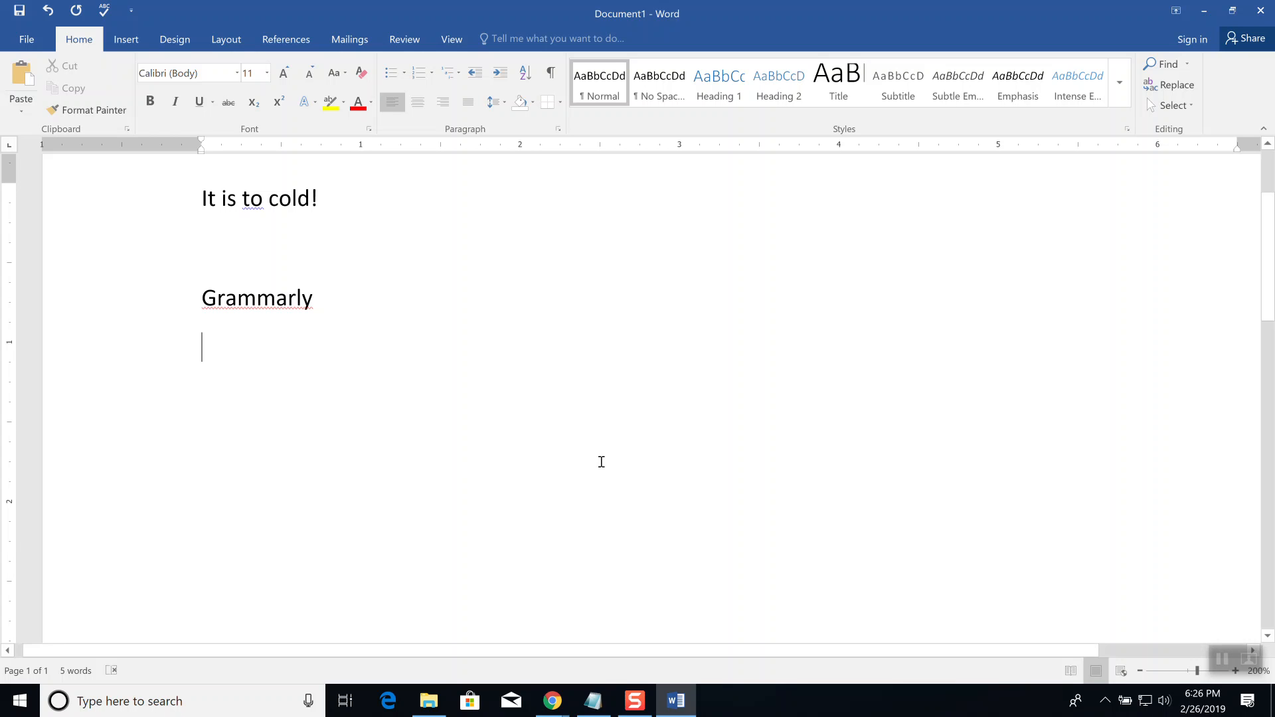
Step: Switch from Word through the open windows to MyDoc1 and the Chrome search window
key(alt+Tab)
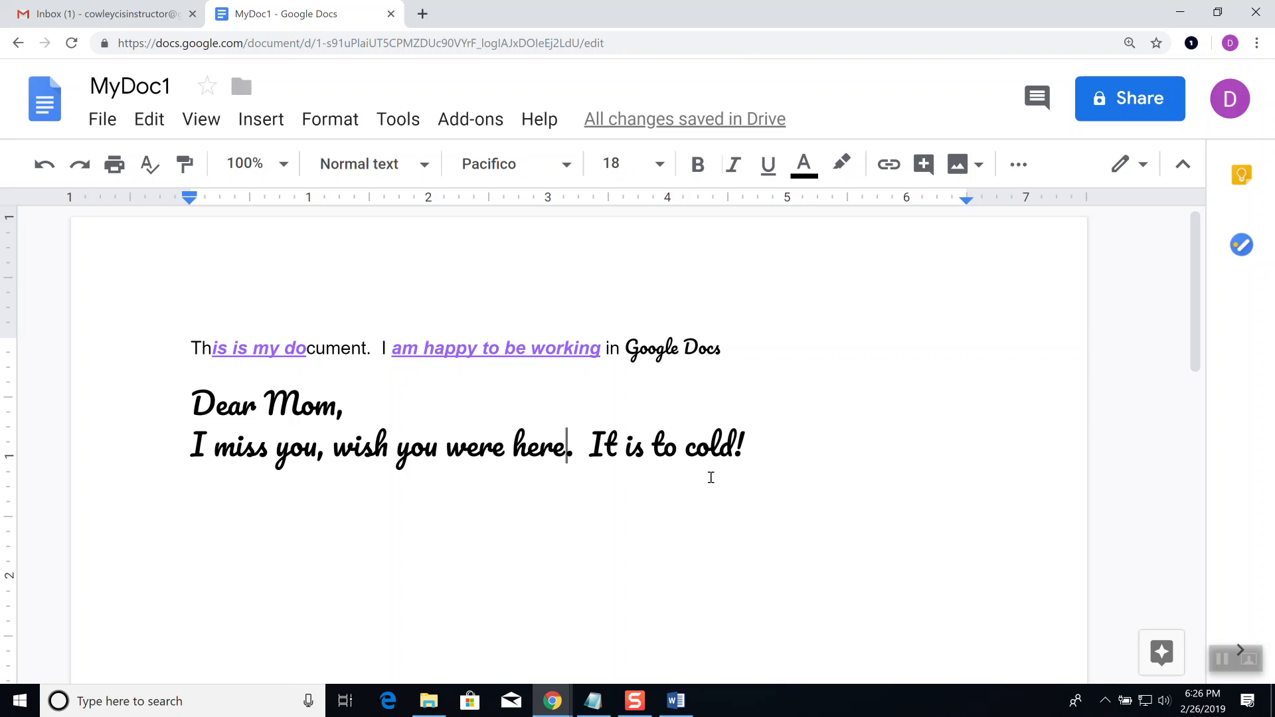
key(alt+Tab)
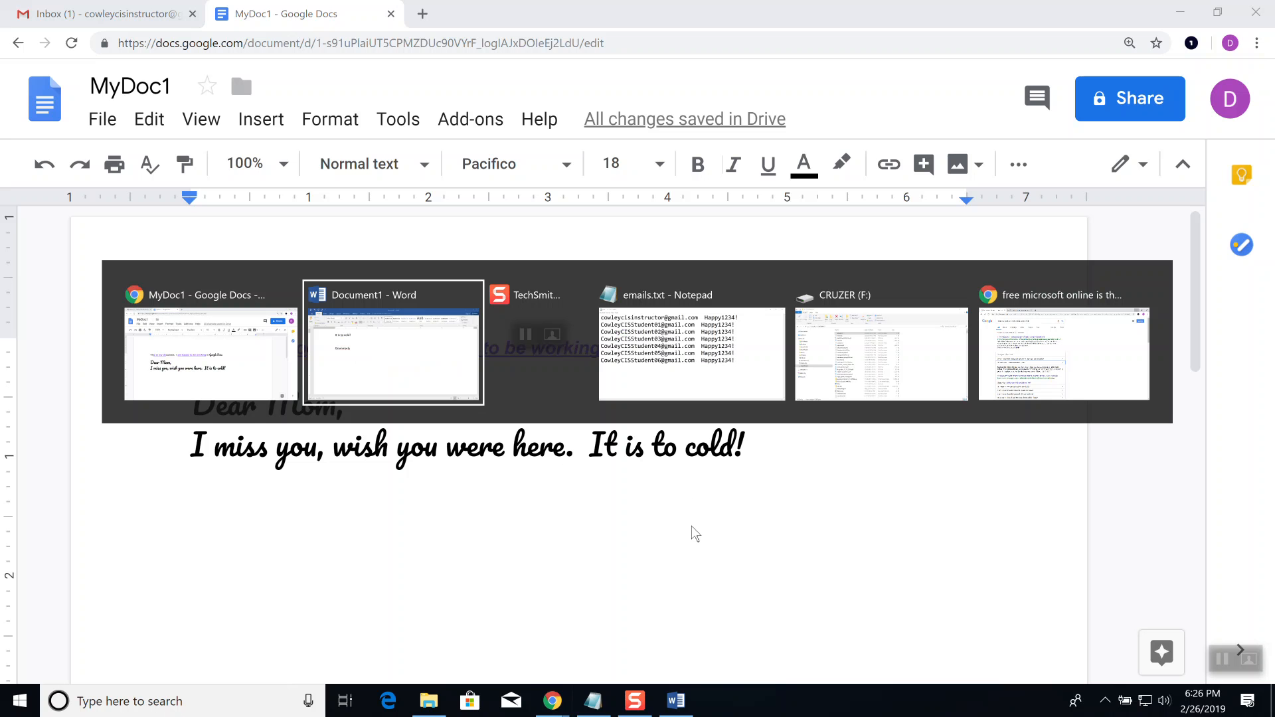
key(Tab)
key(Tab)
key(Tab)
key(Tab)
key(Tab)
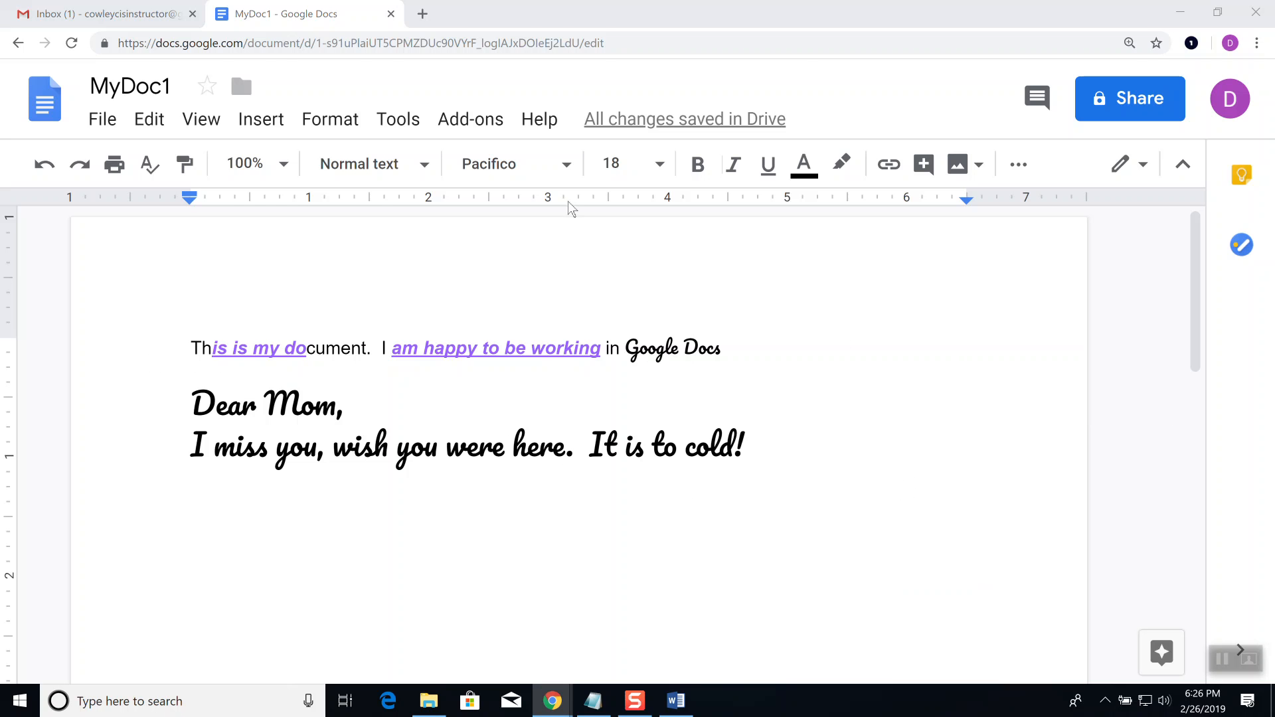
key(alt+Tab)
Step: Replace the old query with 'free grammarly plugin for chrome' and run the search
drag(376, 94, 142, 94)
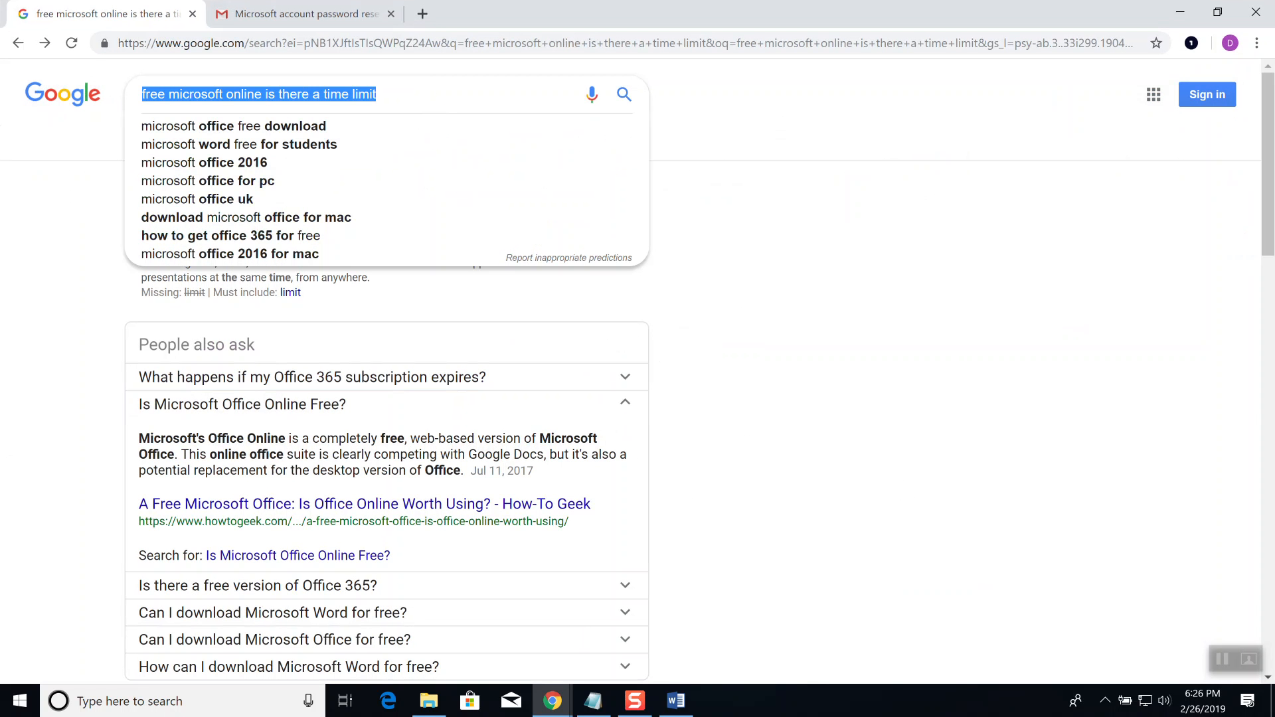
text(free gr)
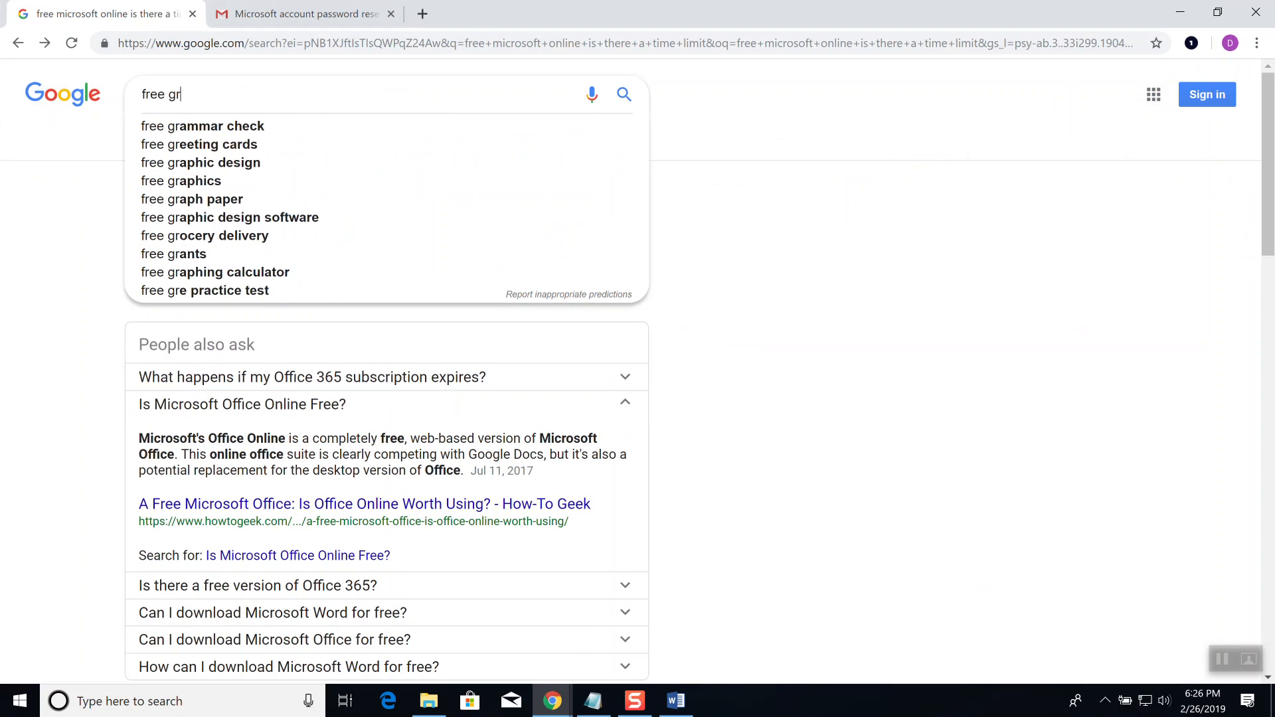
text(ammarly pl)
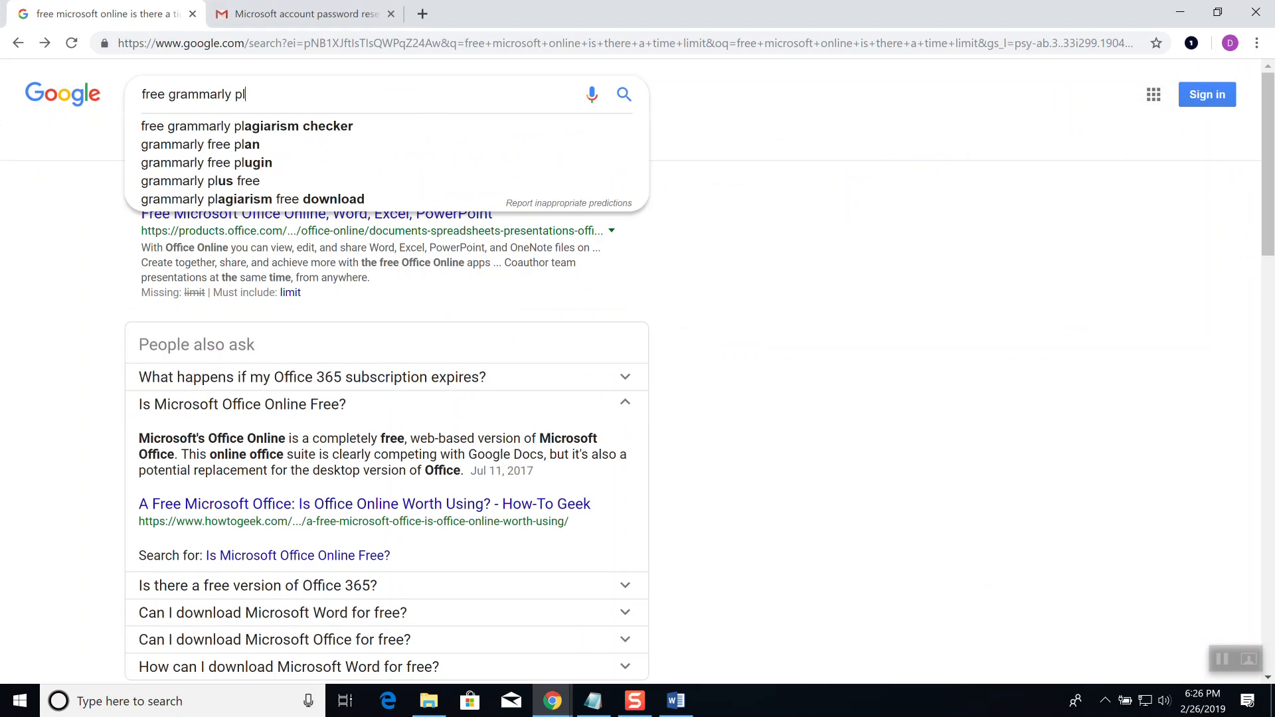
text(ugin for )
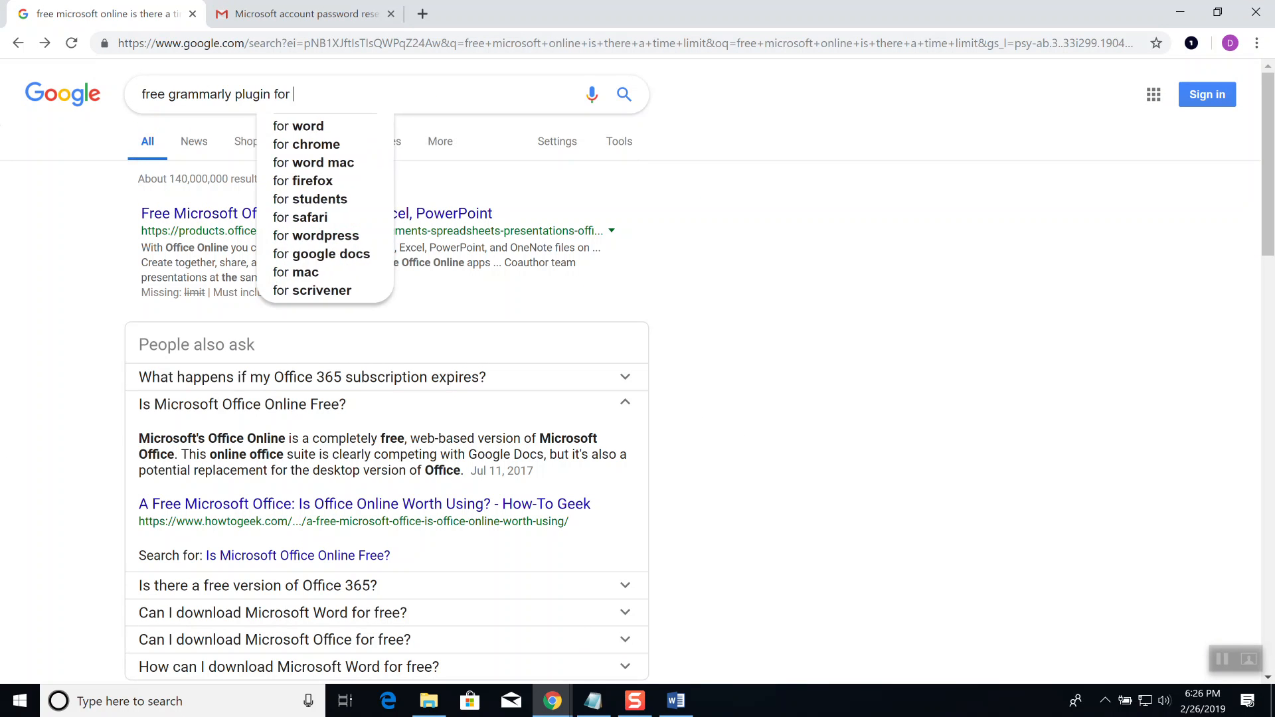
text(chrome)
key(Return)
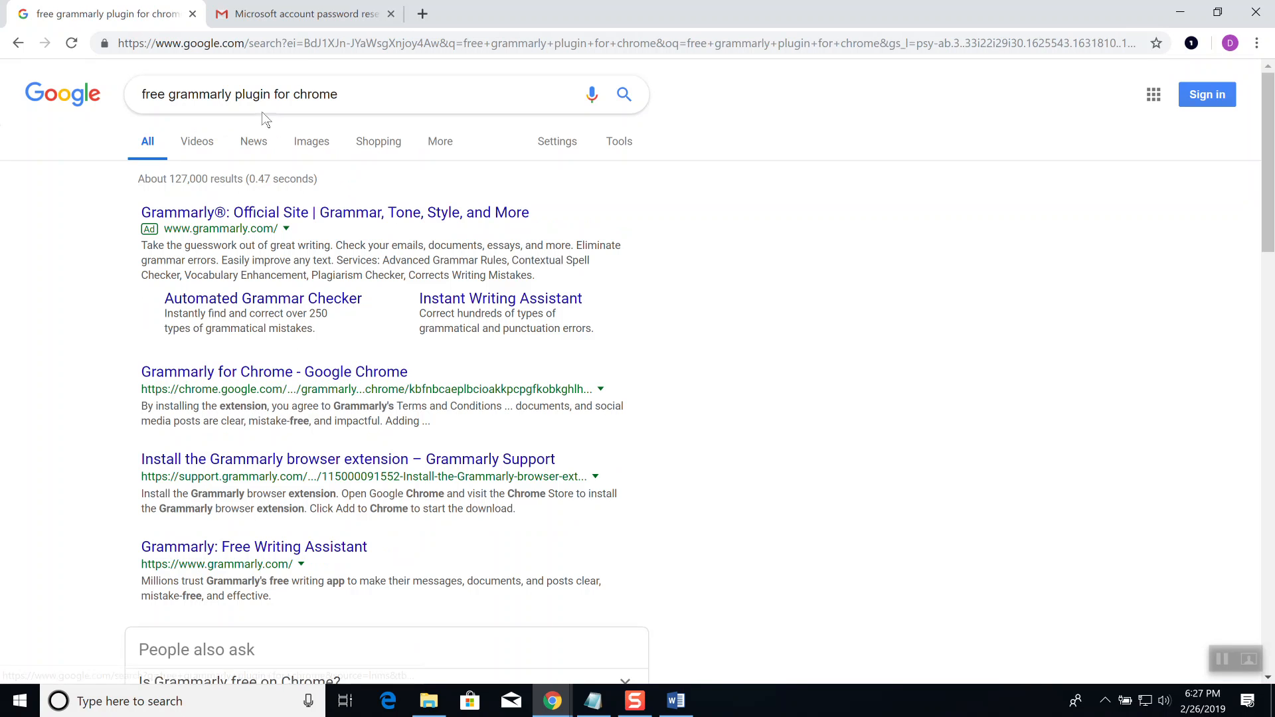
Step: Add the Grammarly for Chrome extension from its Chrome Web Store page and confirm installation
click(277, 372)
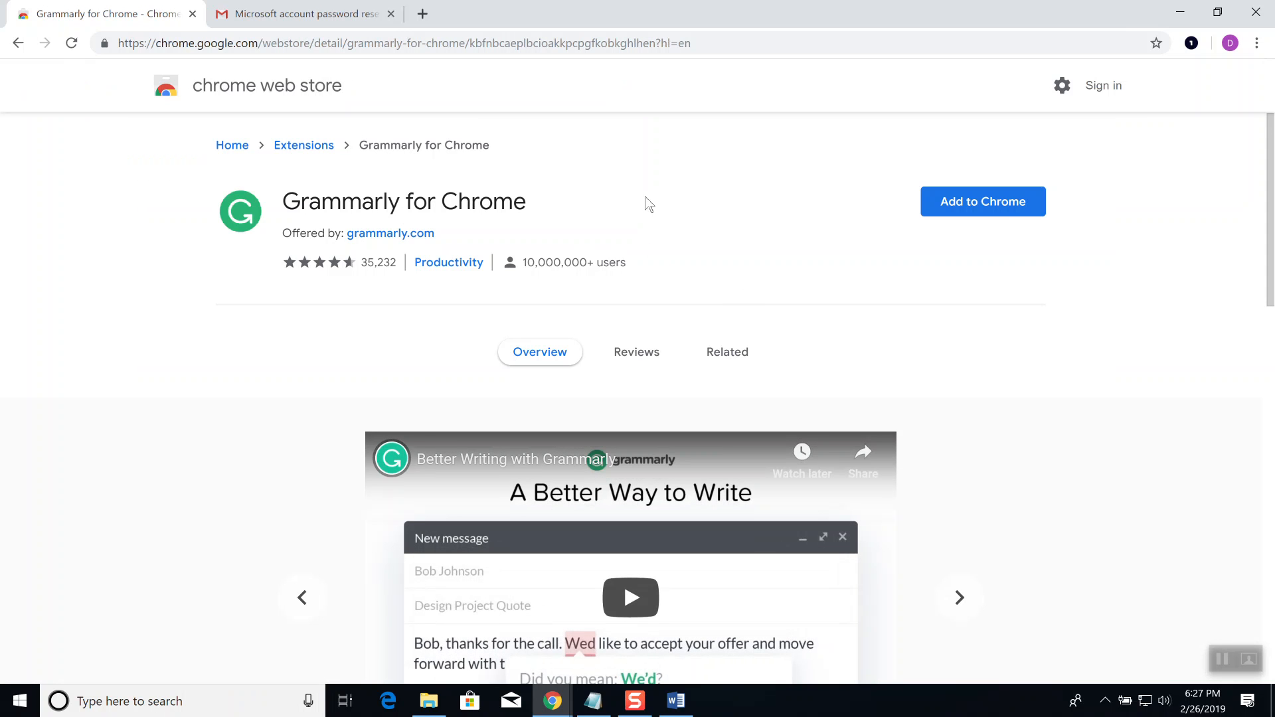
click(1003, 210)
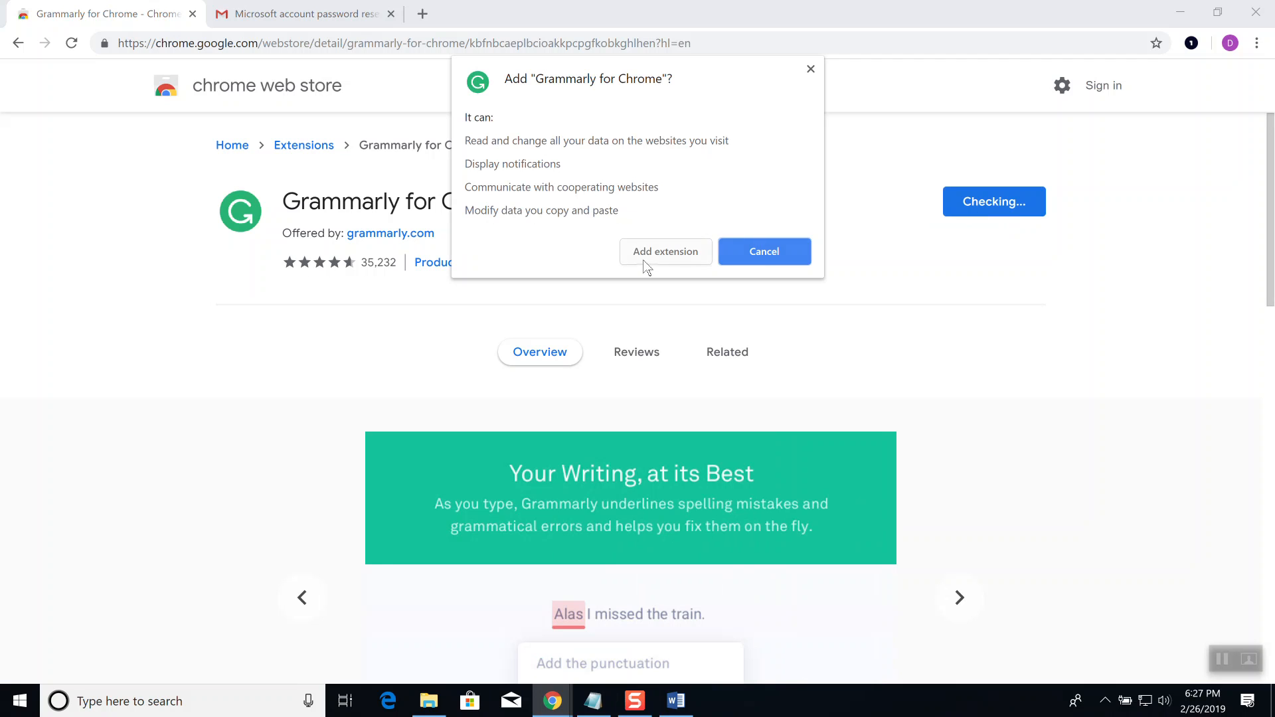
click(658, 247)
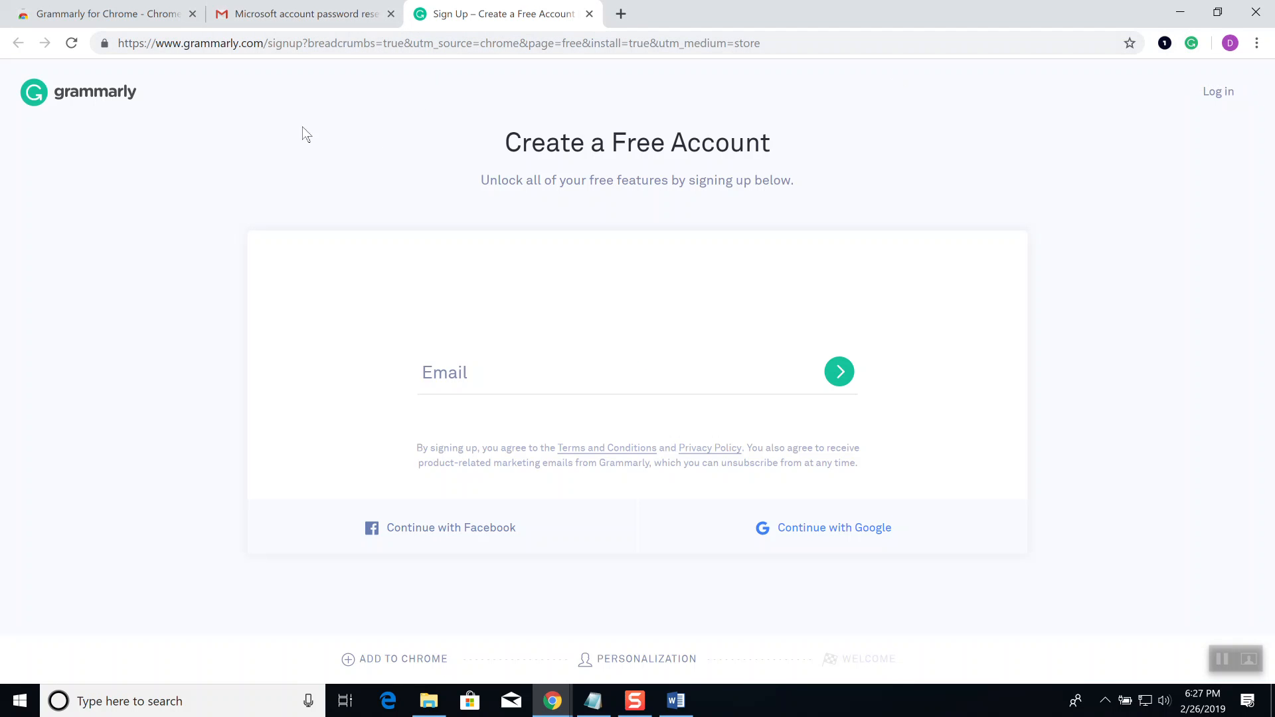
click(107, 14)
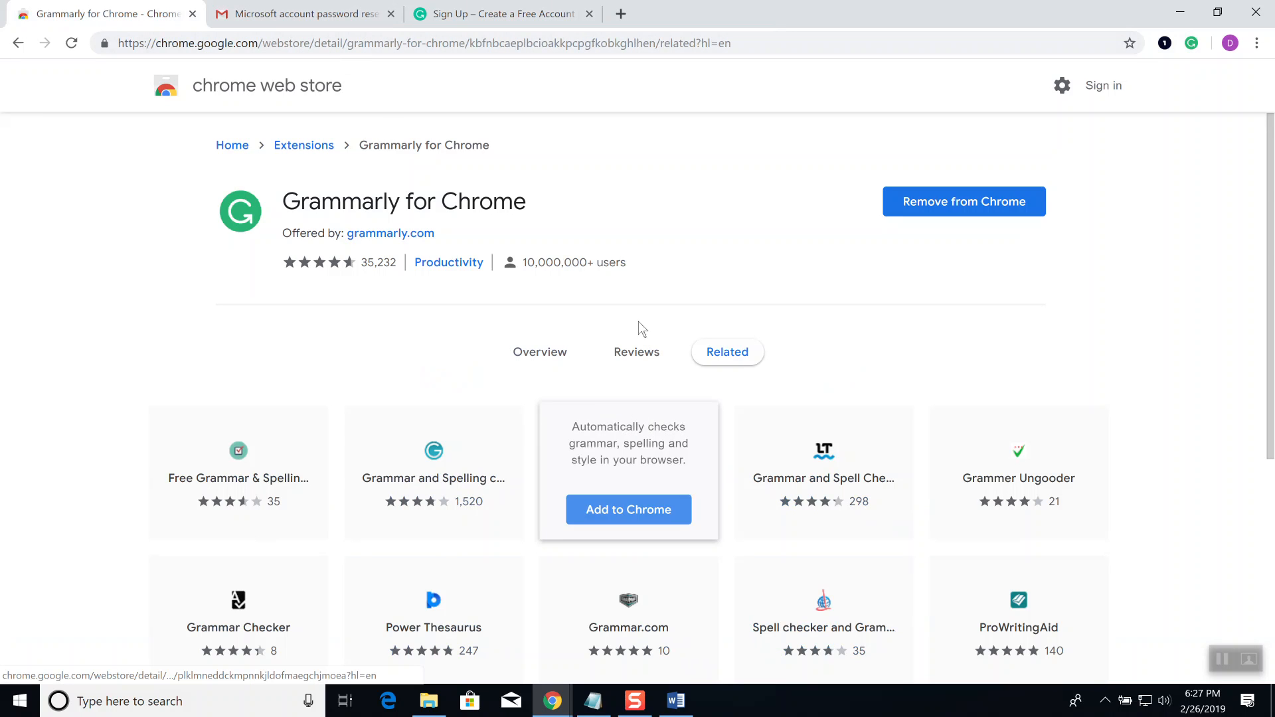
key(alt+Tab)
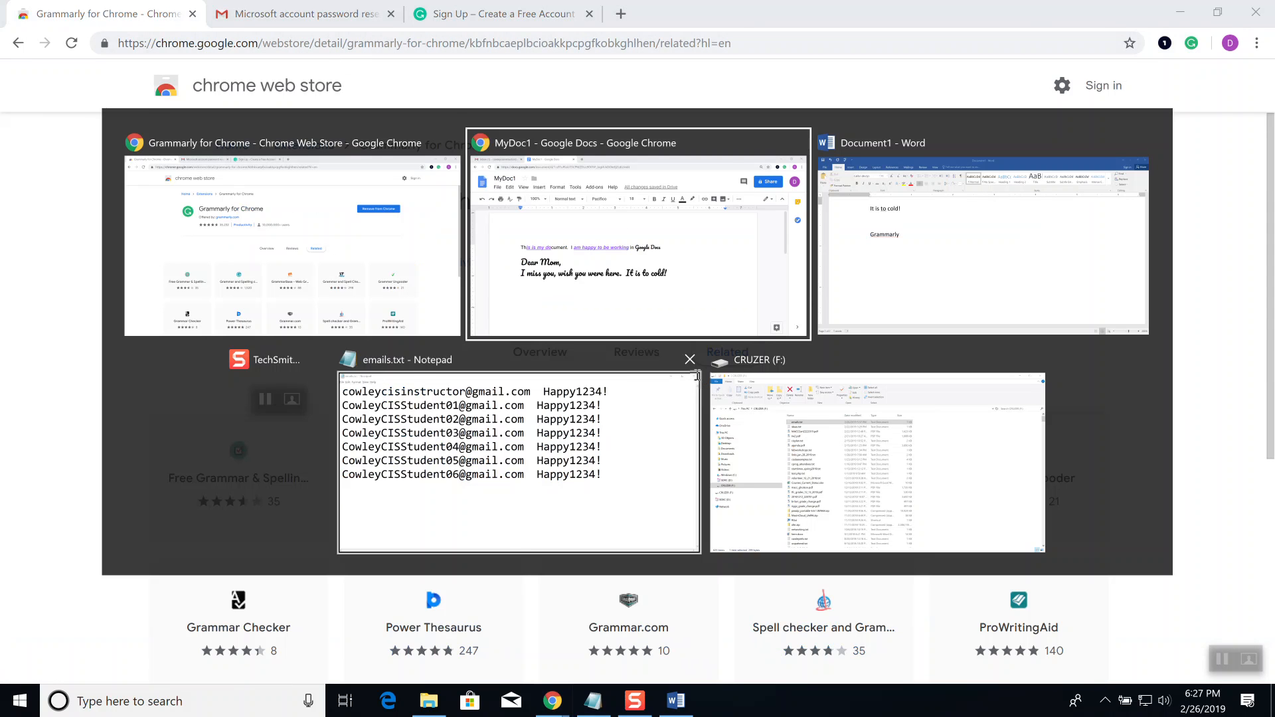
Step: Back in MyDoc1, type the line 'It is to cold!' below the Dear Mom note, then start a new line
click(794, 449)
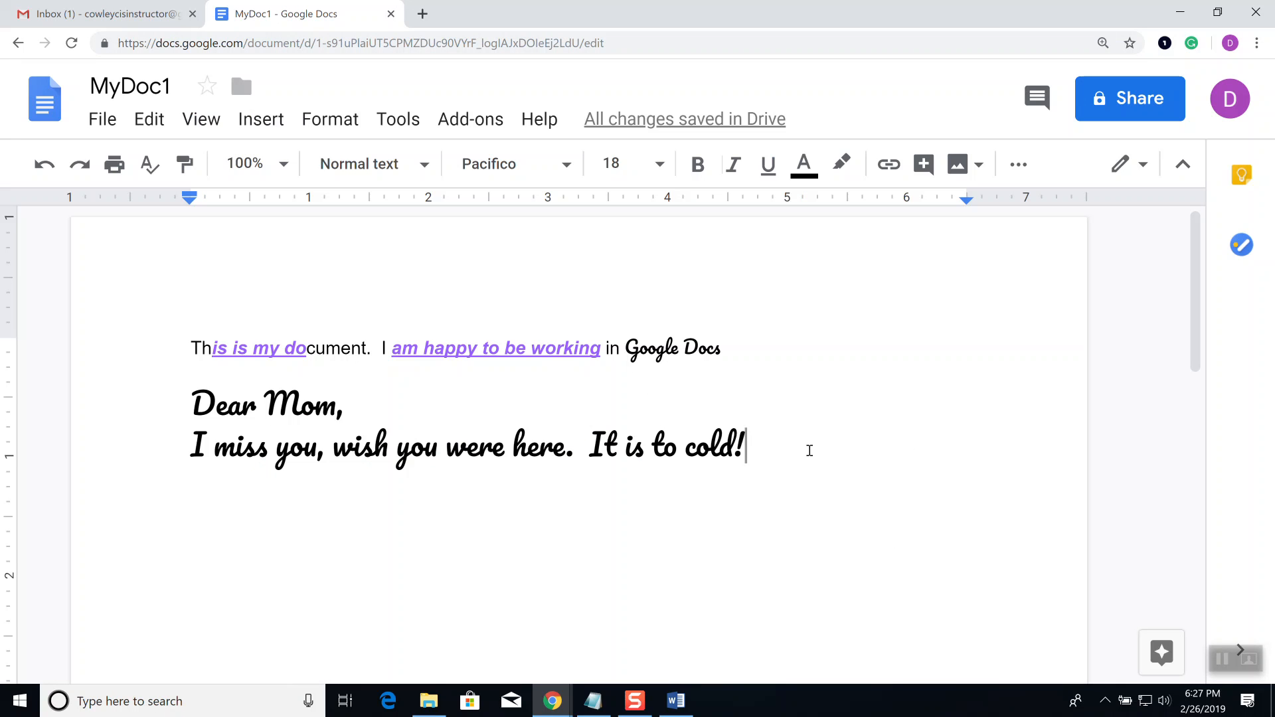
key(Return)
key(Return)
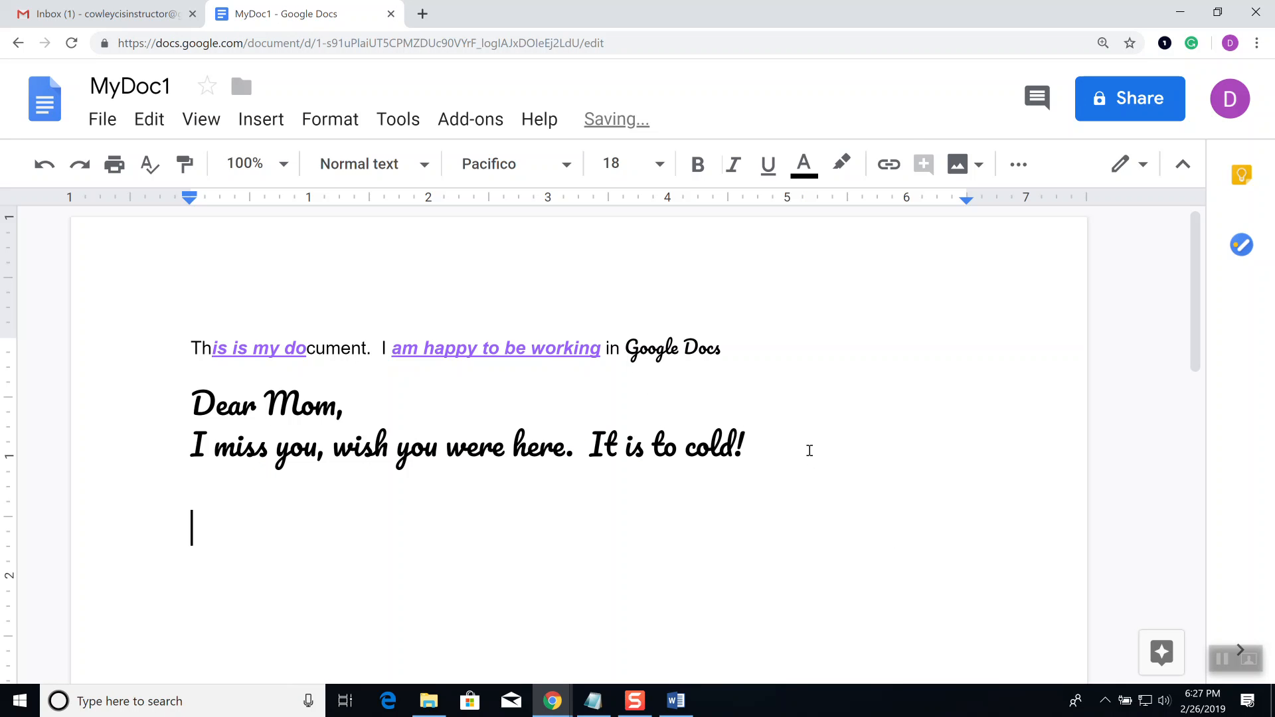
text(It is too)
key(BackSpace)
text(cold1)
key(BackSpace)
text(!)
key(Return)
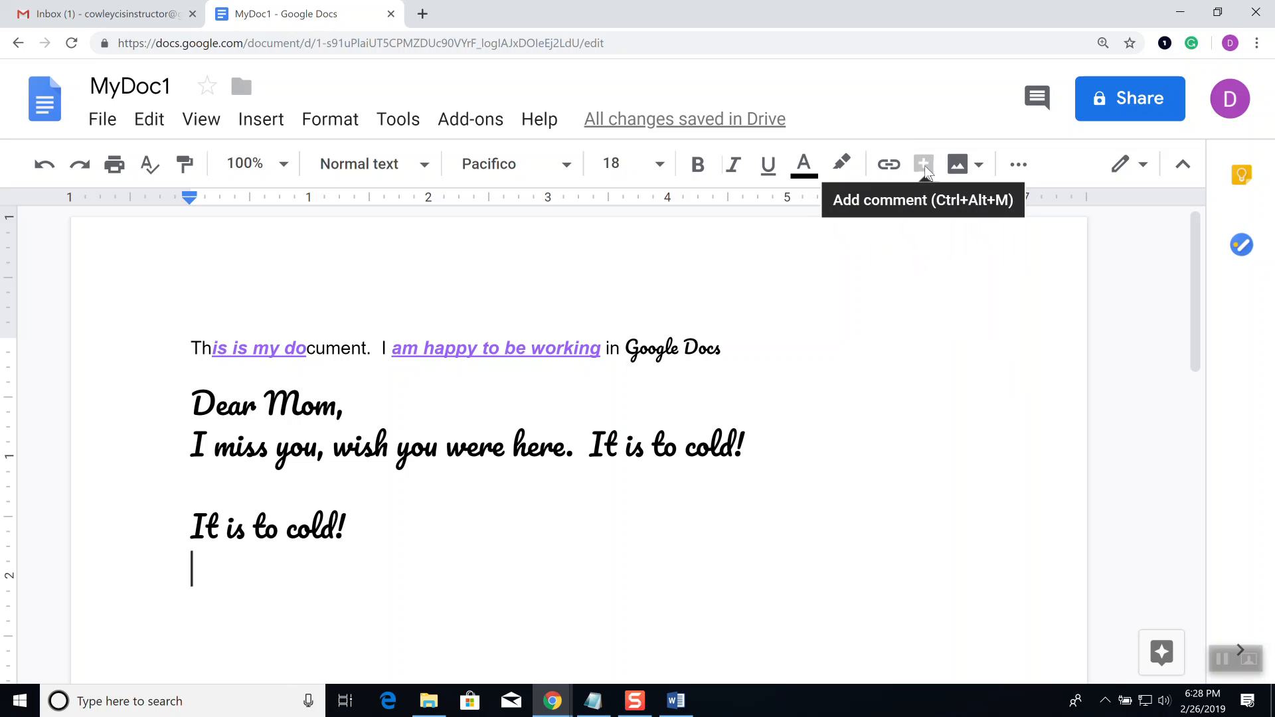
Step: Allow camera access, insert a webcam snapshot below 'It is to cold!', and add an empty line beneath it
click(976, 166)
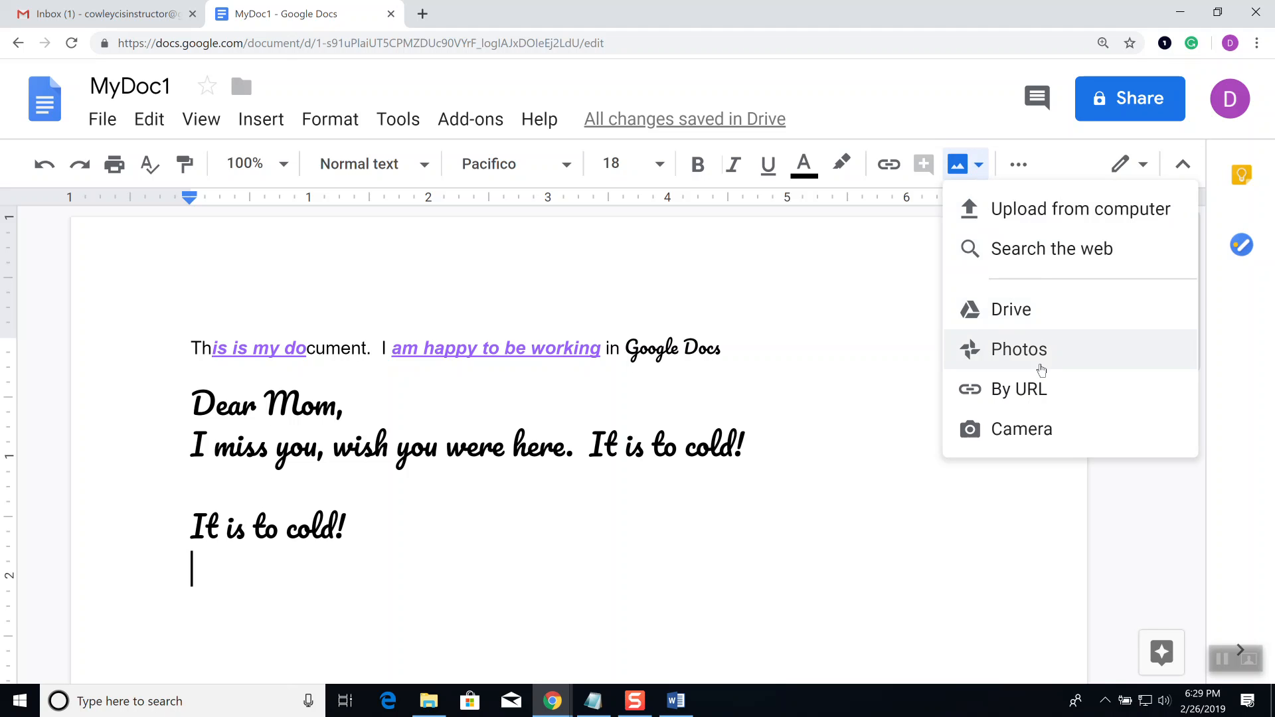
click(1021, 443)
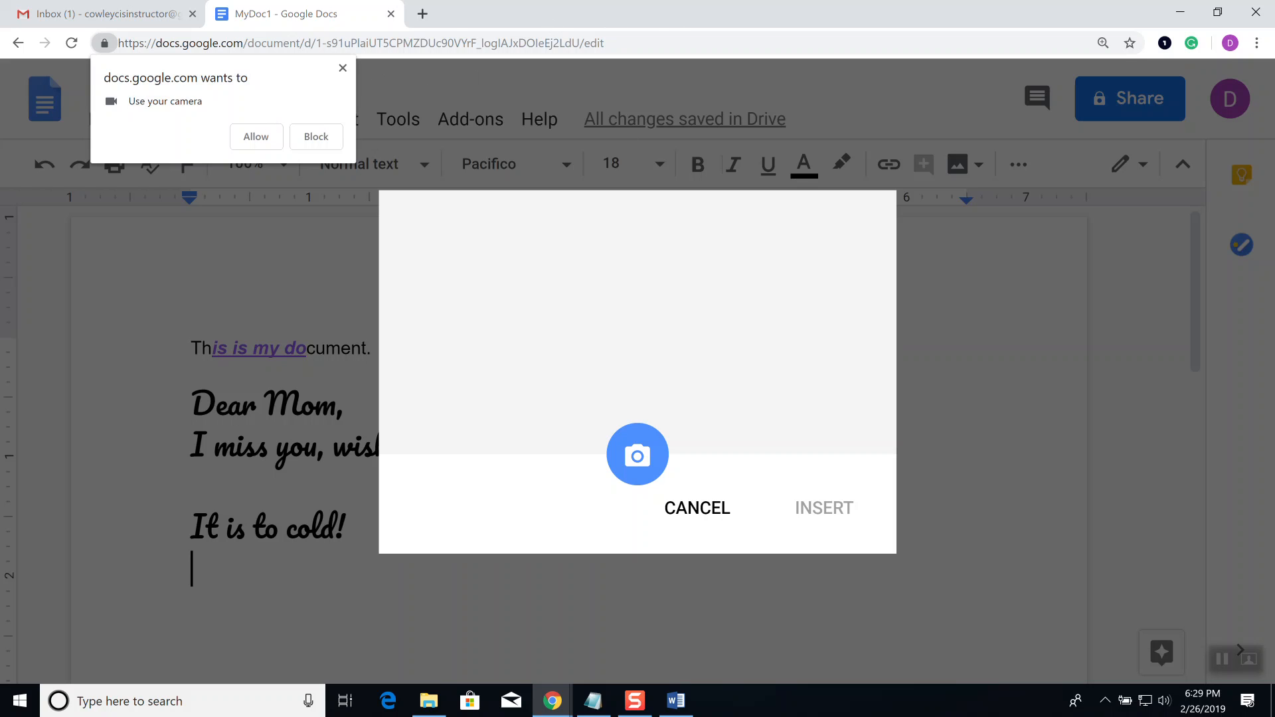
click(257, 138)
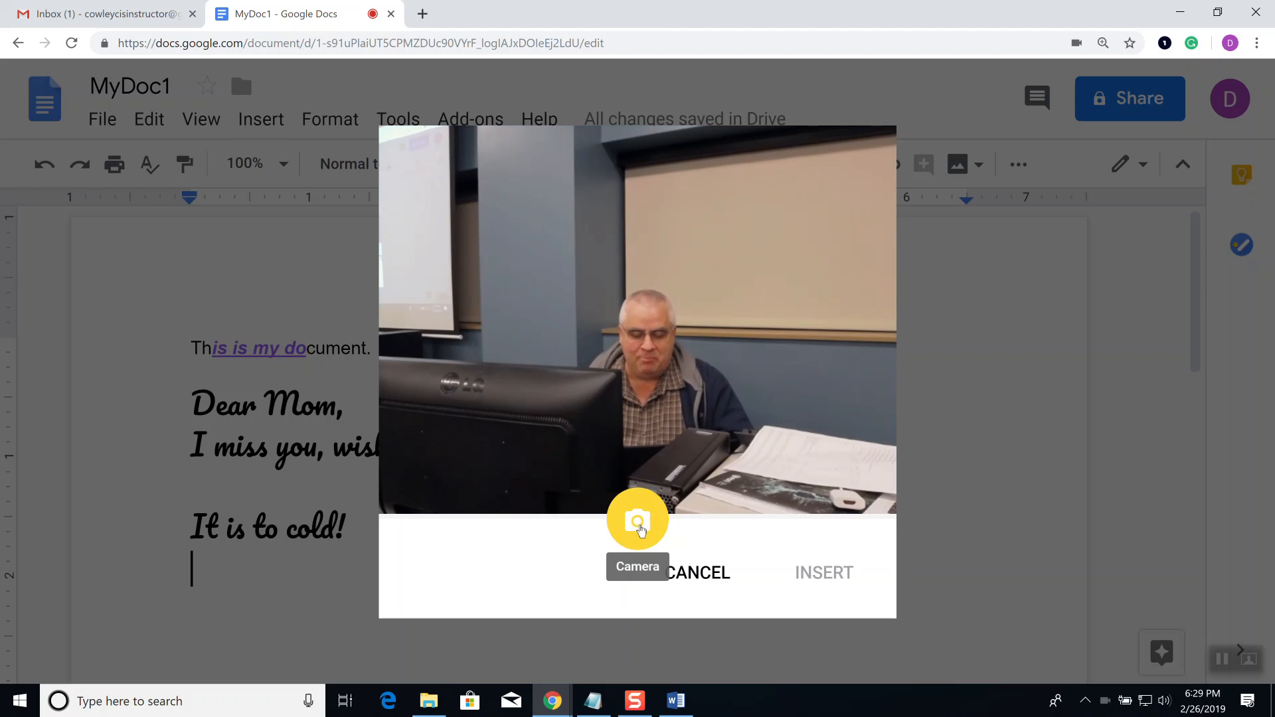
click(642, 524)
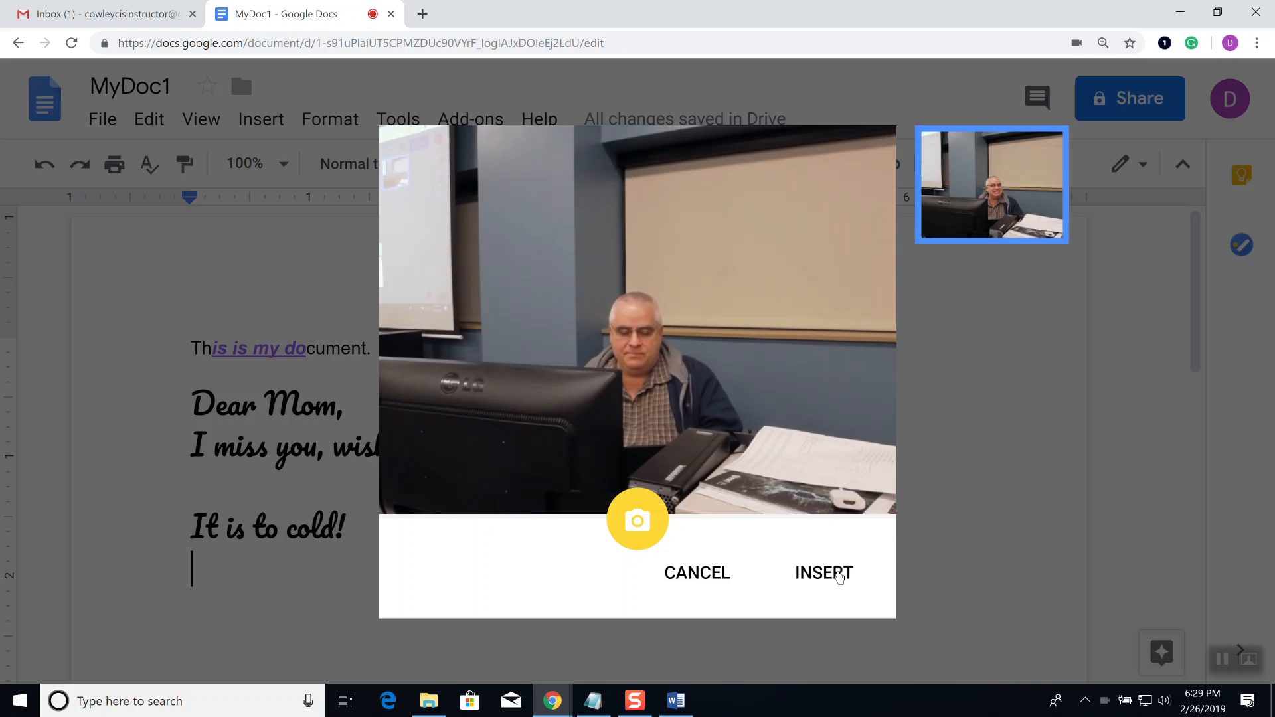
click(839, 575)
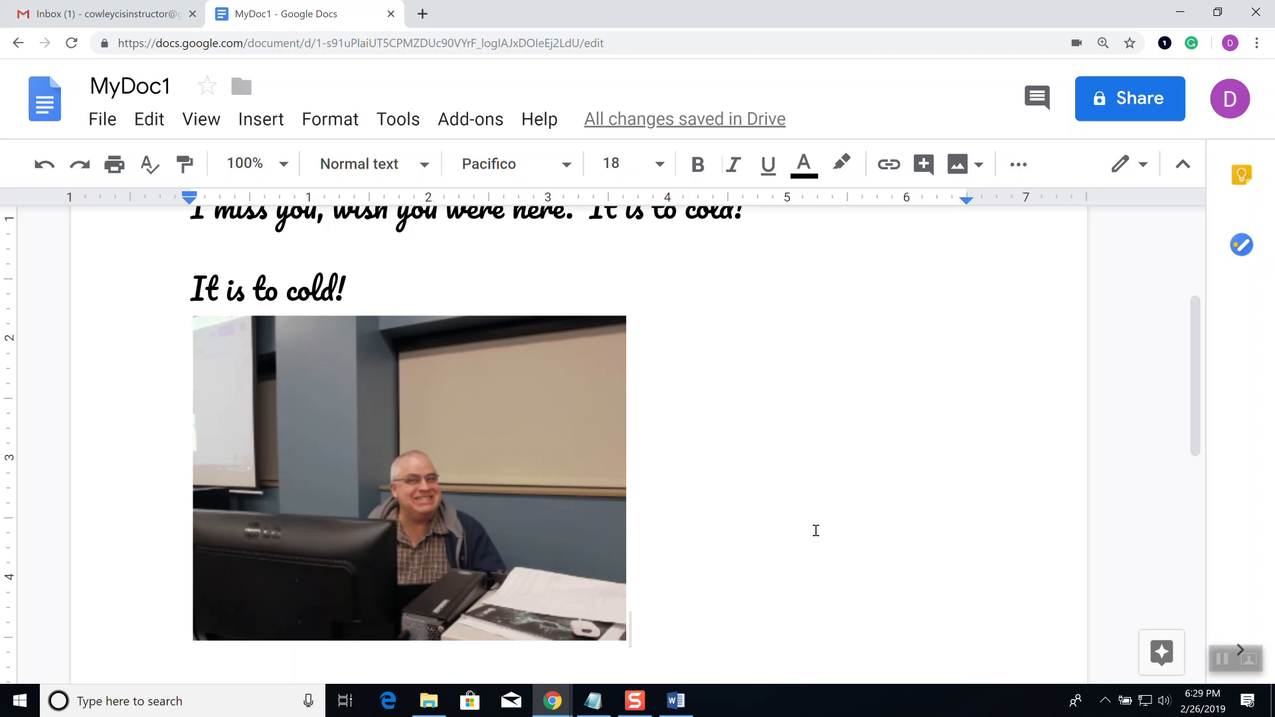
key(Return)
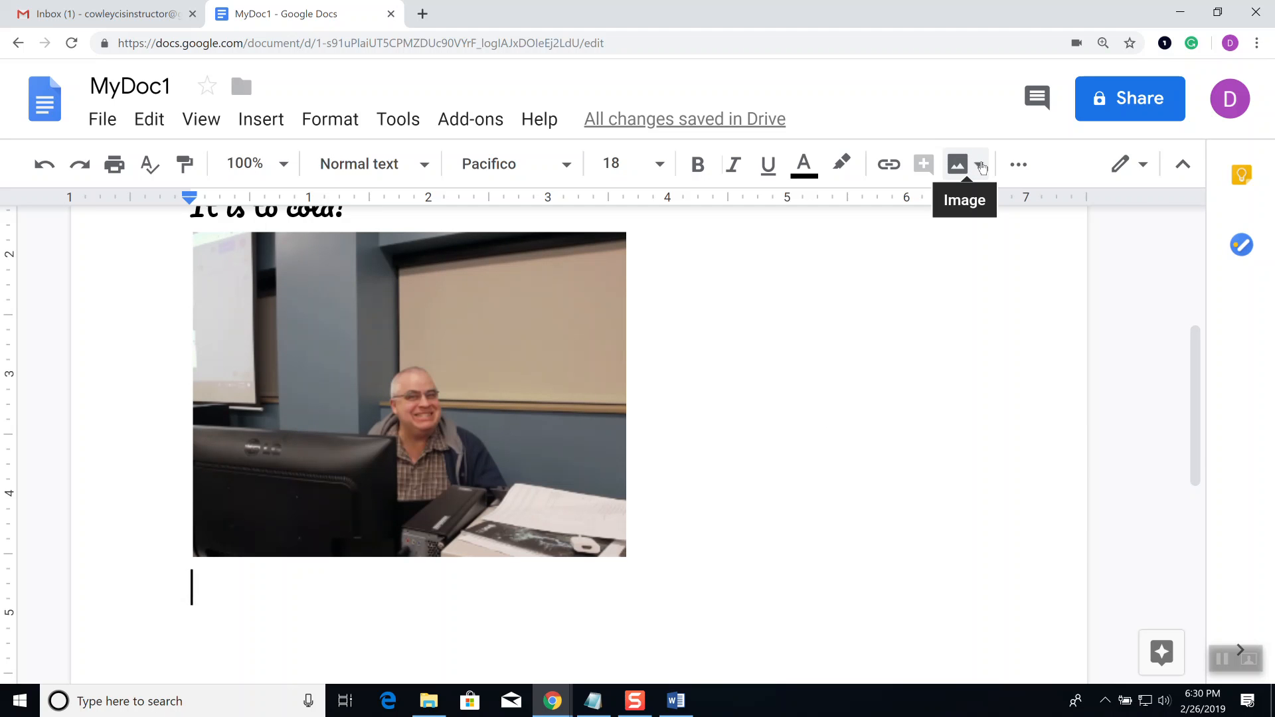
Step: Take three more webcam snapshots and insert the third one below the first photo
click(980, 166)
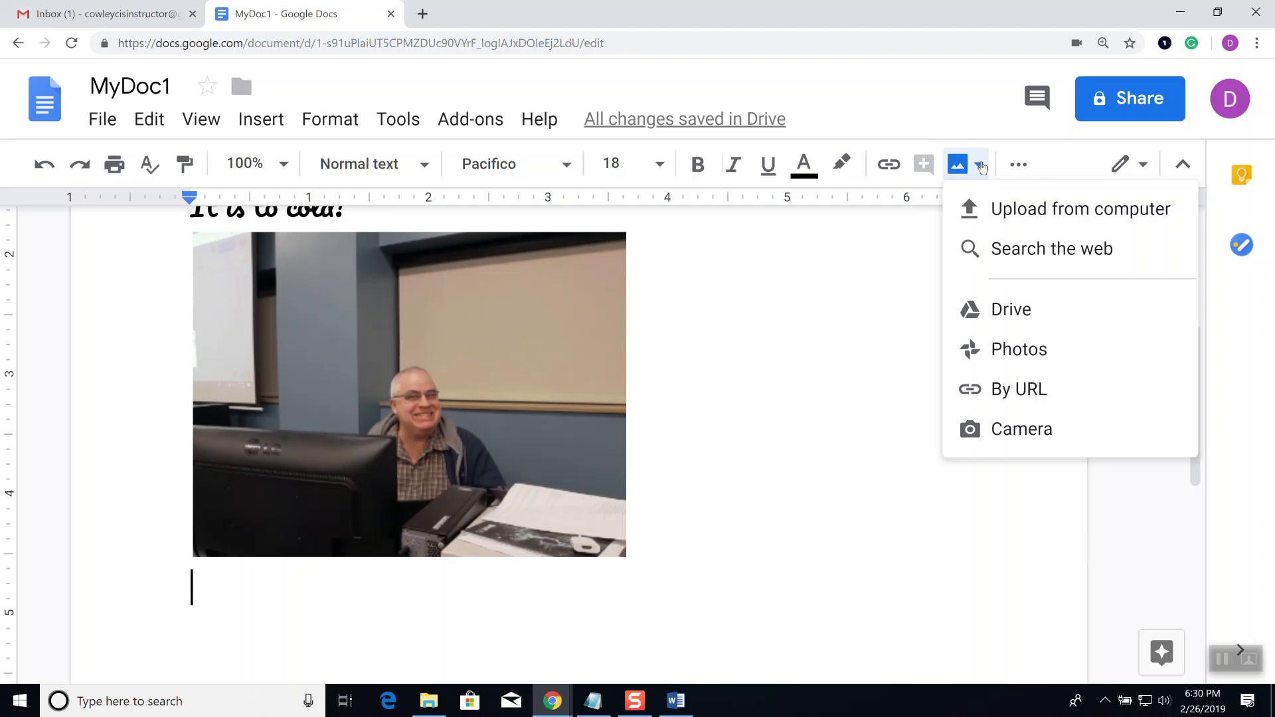
click(1022, 430)
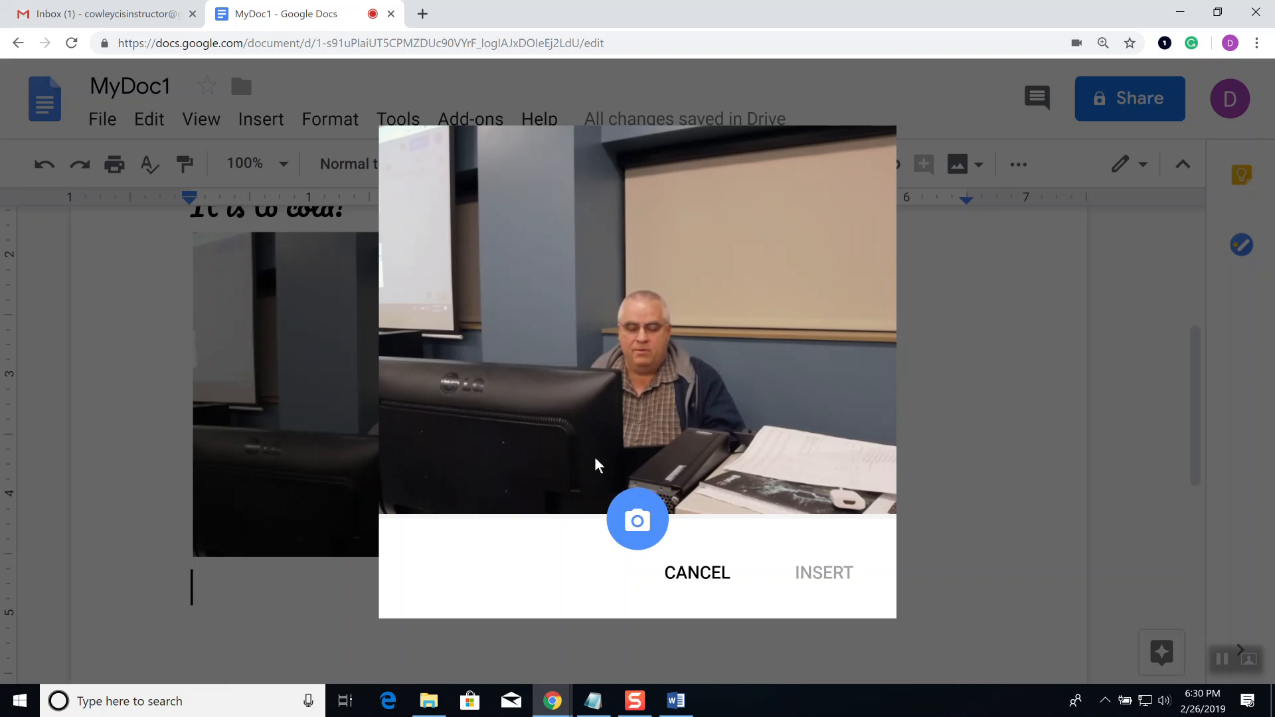
click(637, 513)
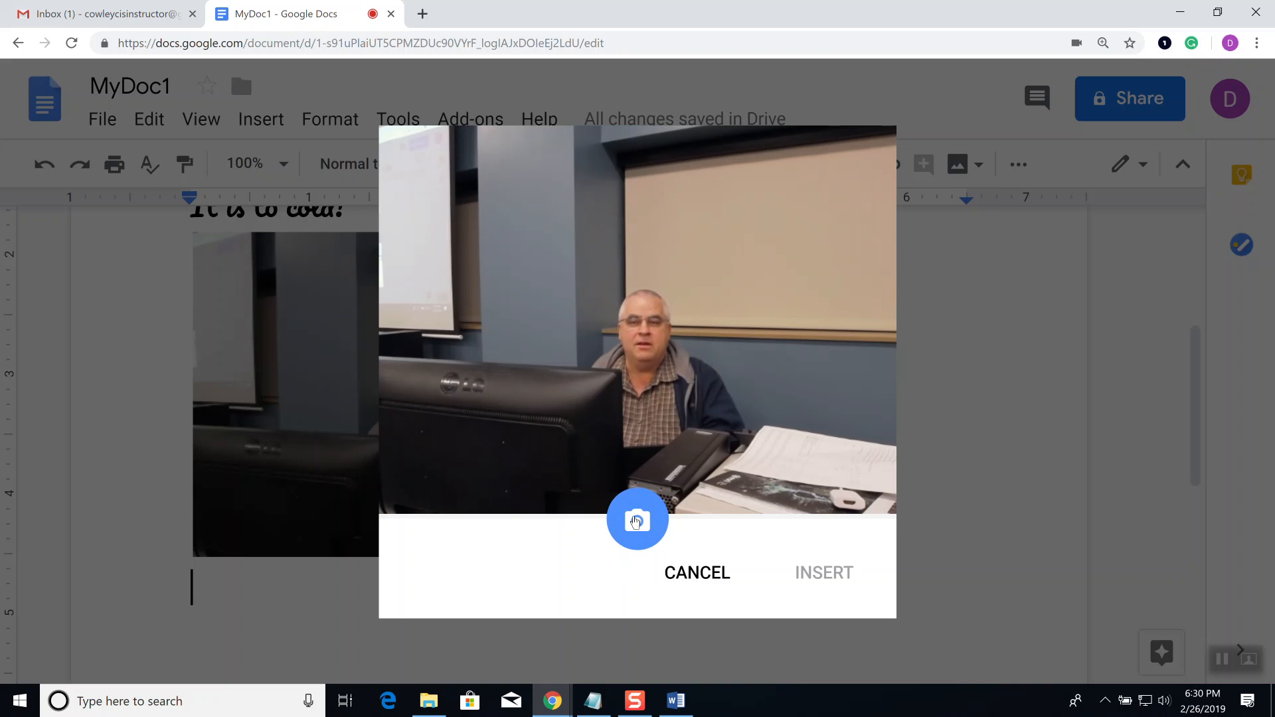
click(635, 521)
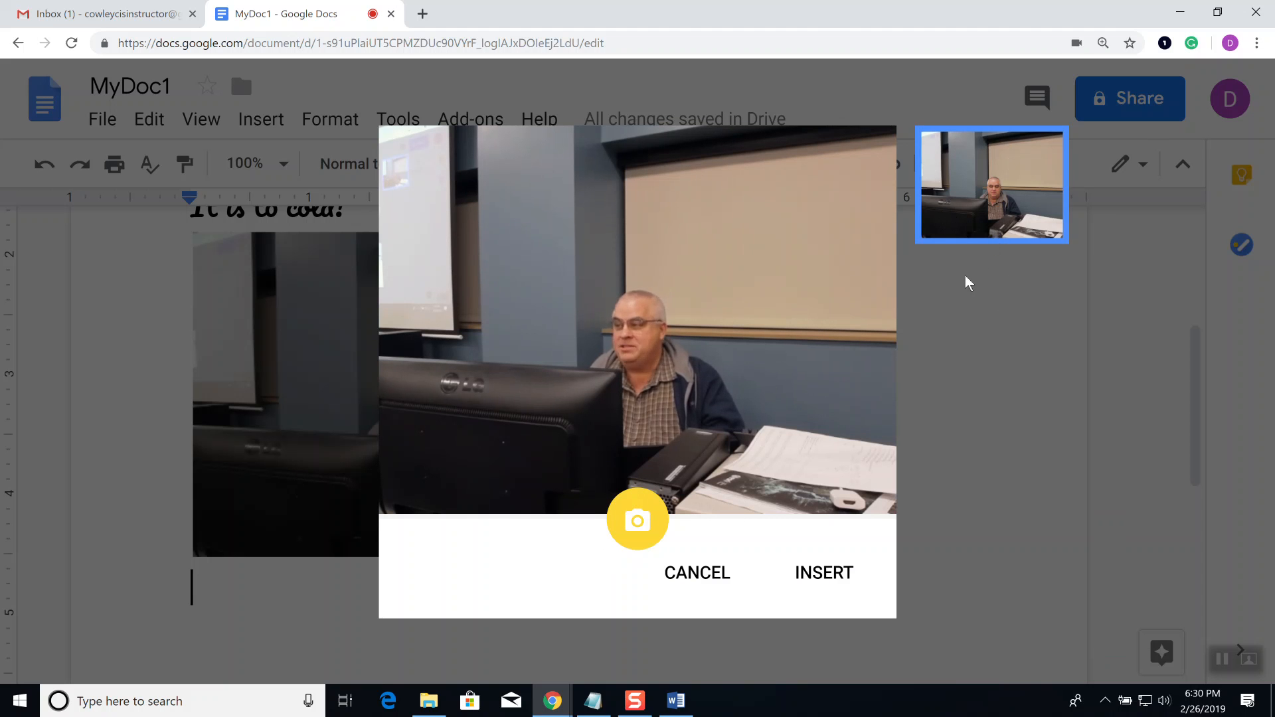
click(636, 521)
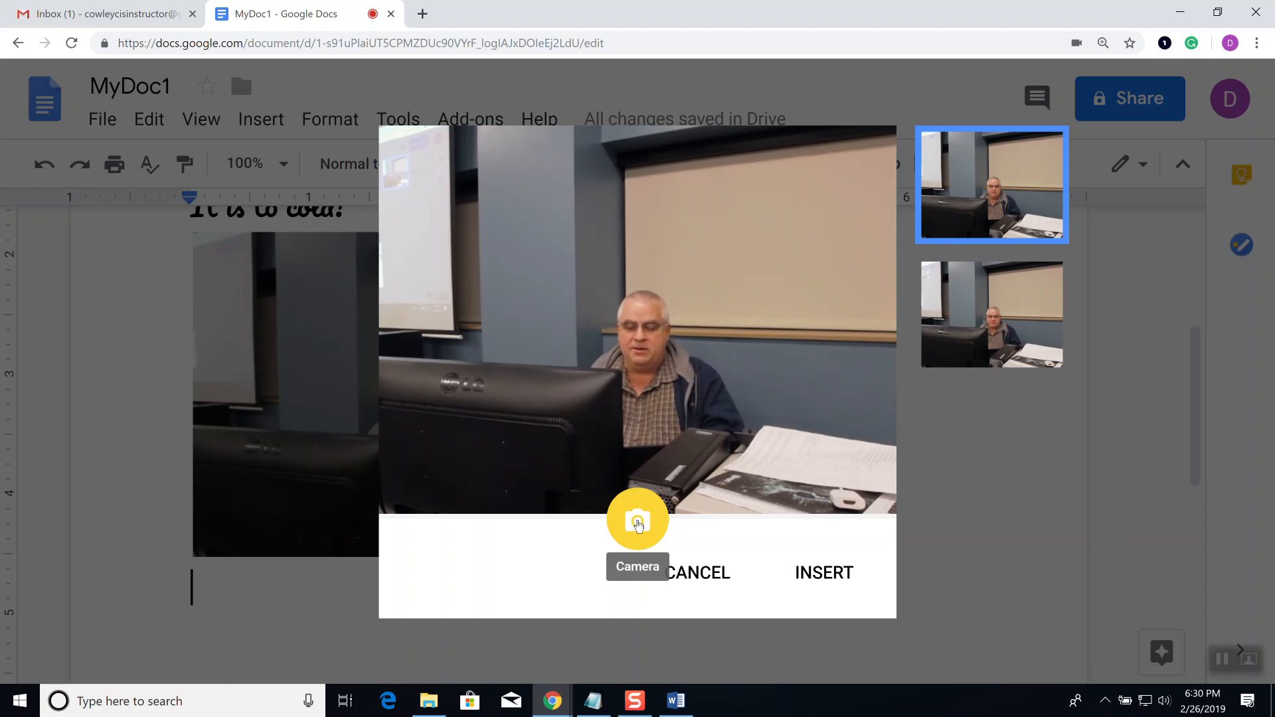
click(636, 522)
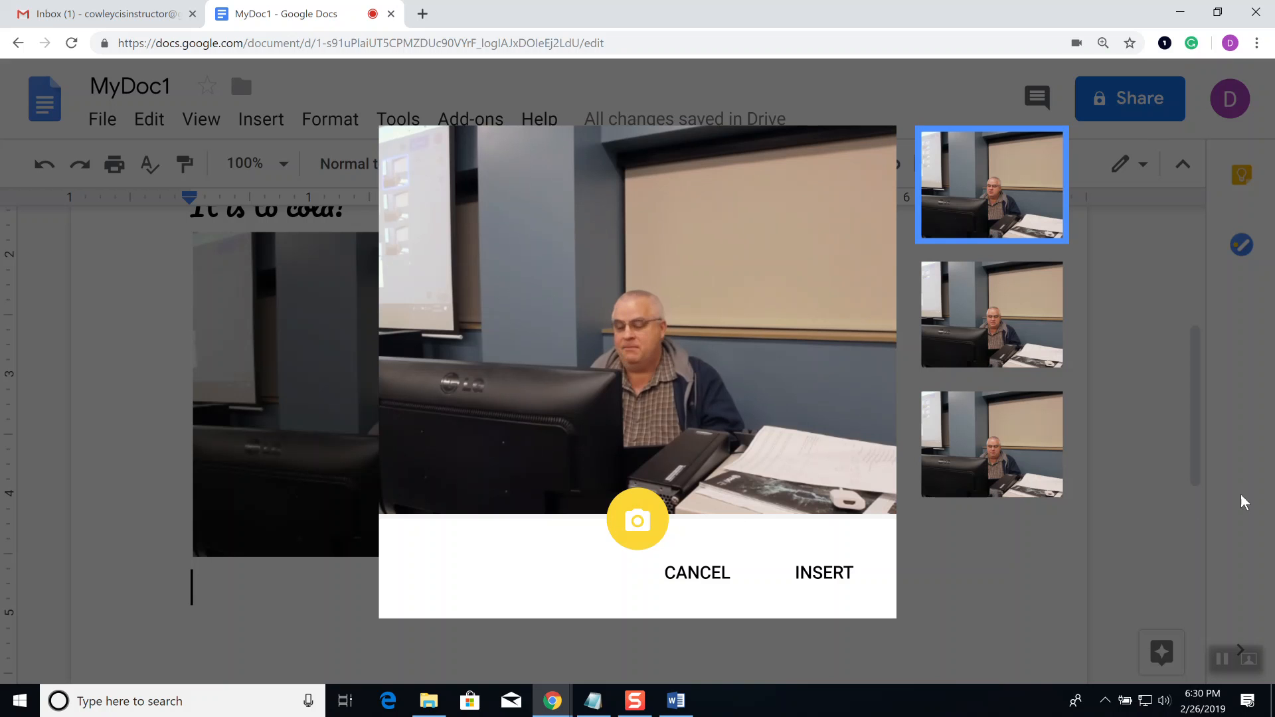
click(1020, 342)
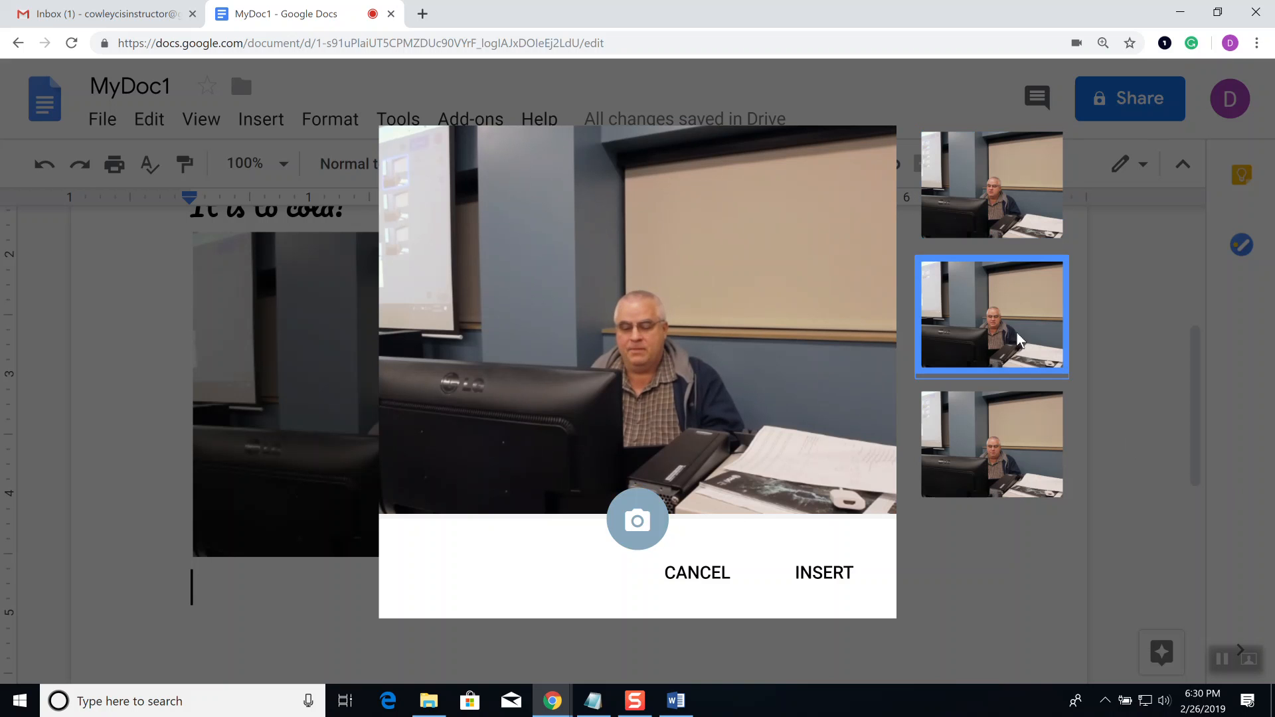
click(1021, 443)
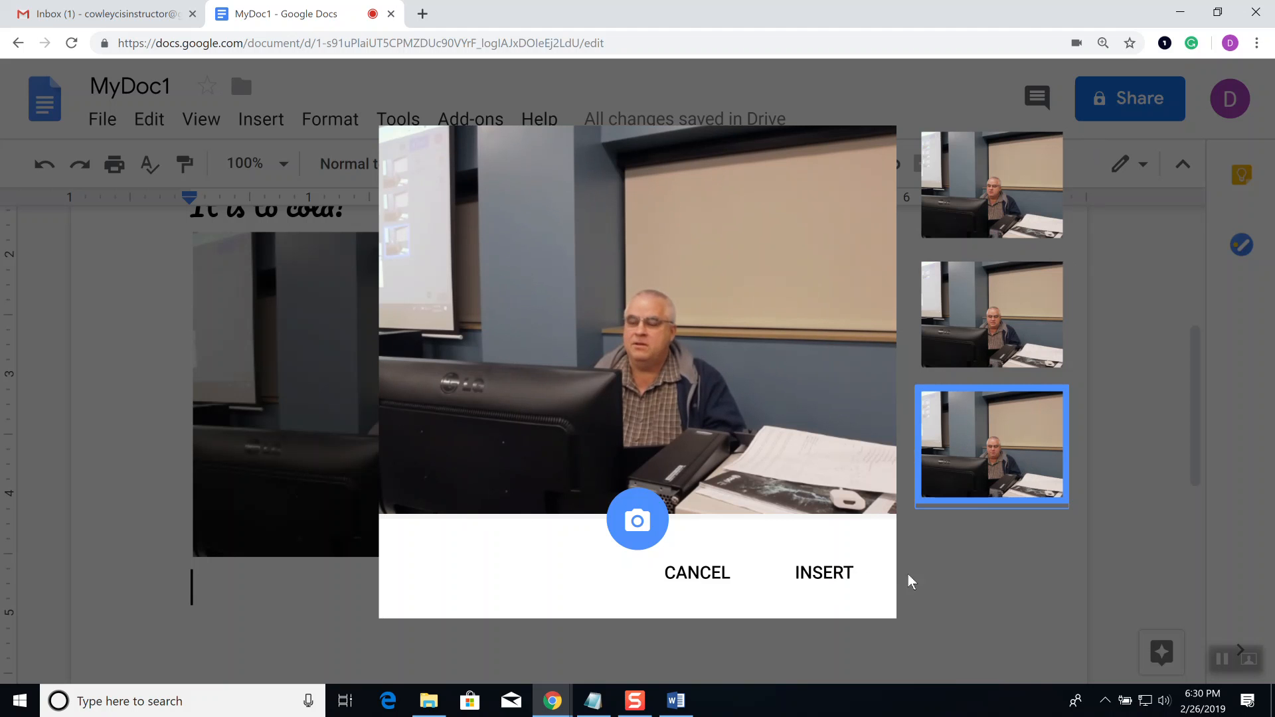
click(822, 571)
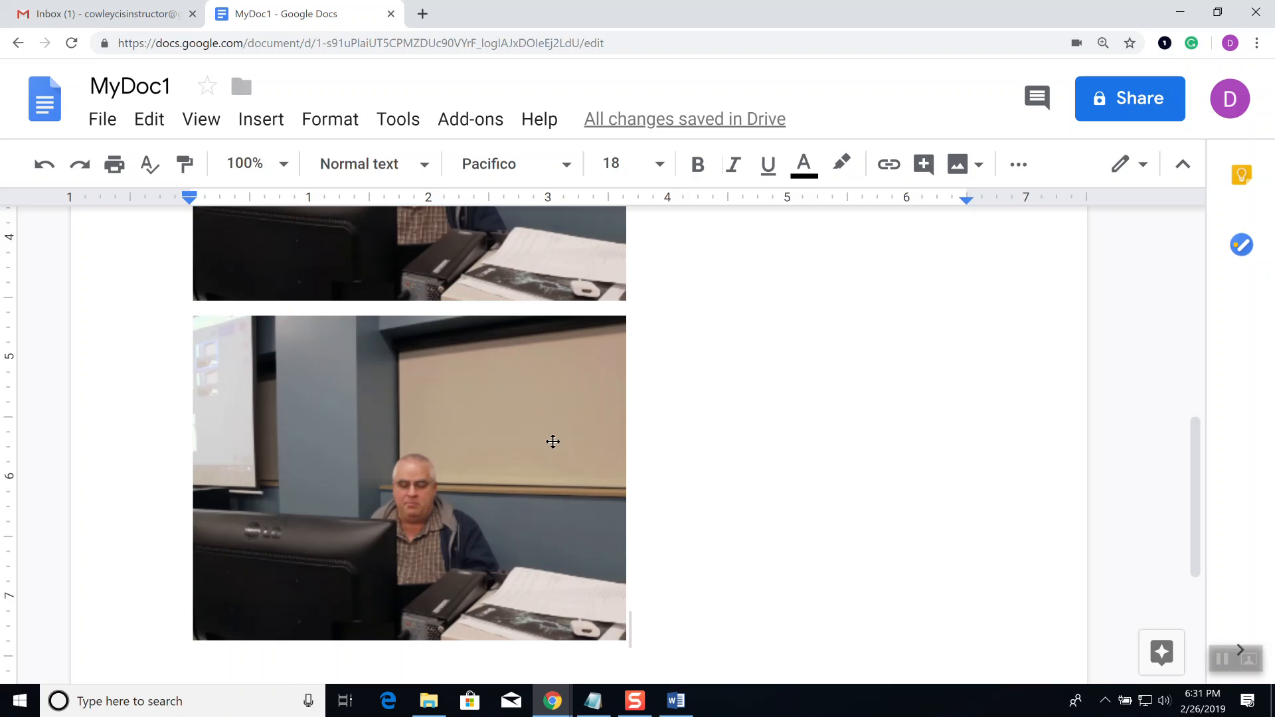
Step: Drag the second webcam photo's corner handle to shrink it to a much smaller picture
scroll(648, 463, up, 5)
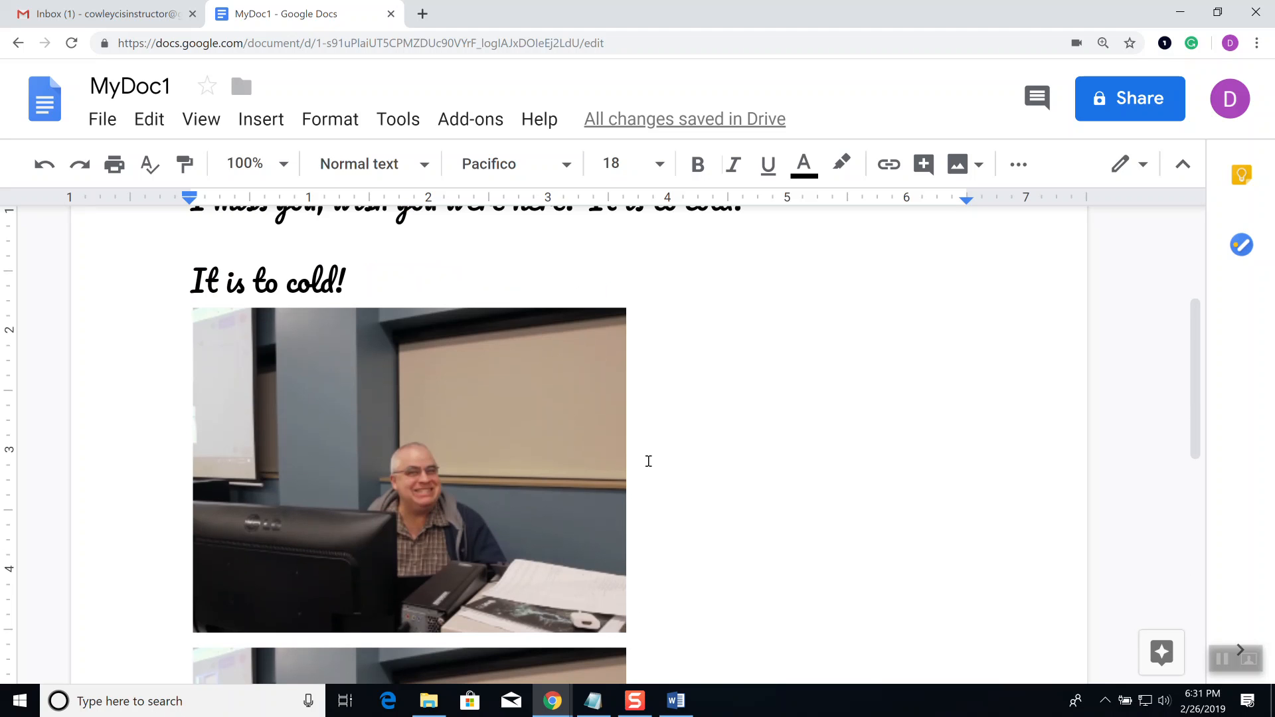
scroll(649, 461, down, 3)
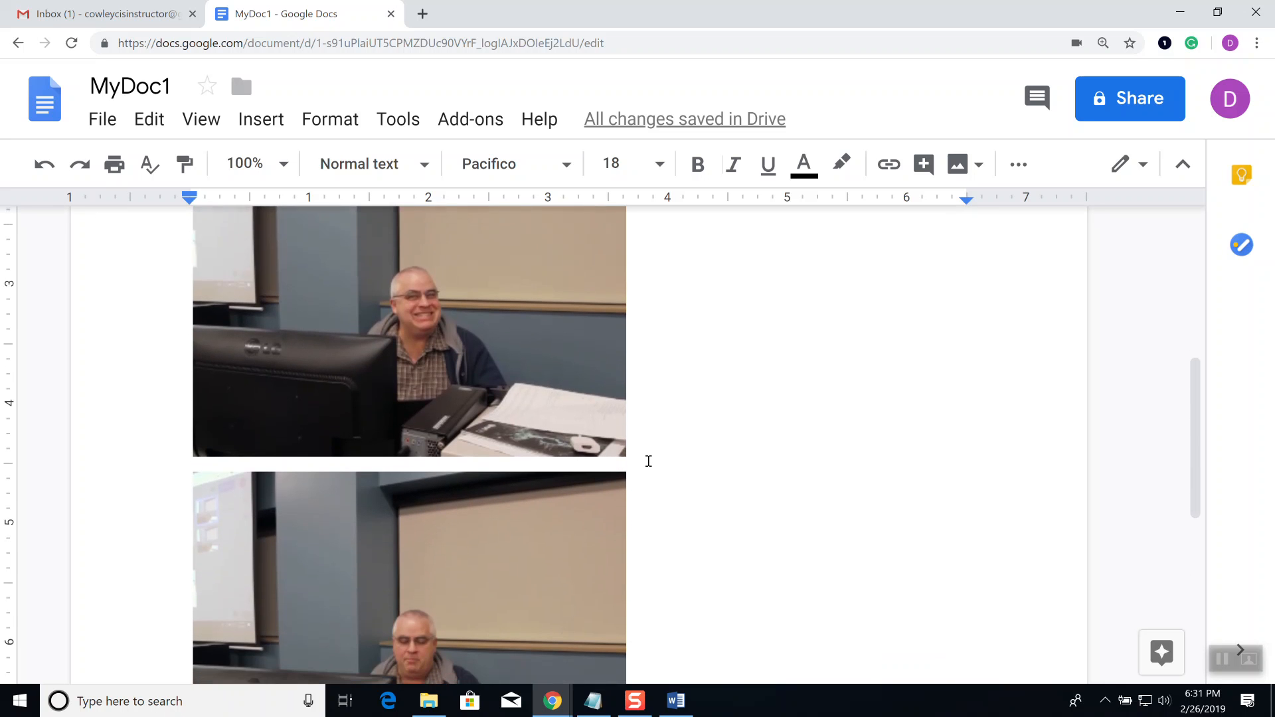
scroll(649, 461, down, 1)
scroll(659, 451, down, 3)
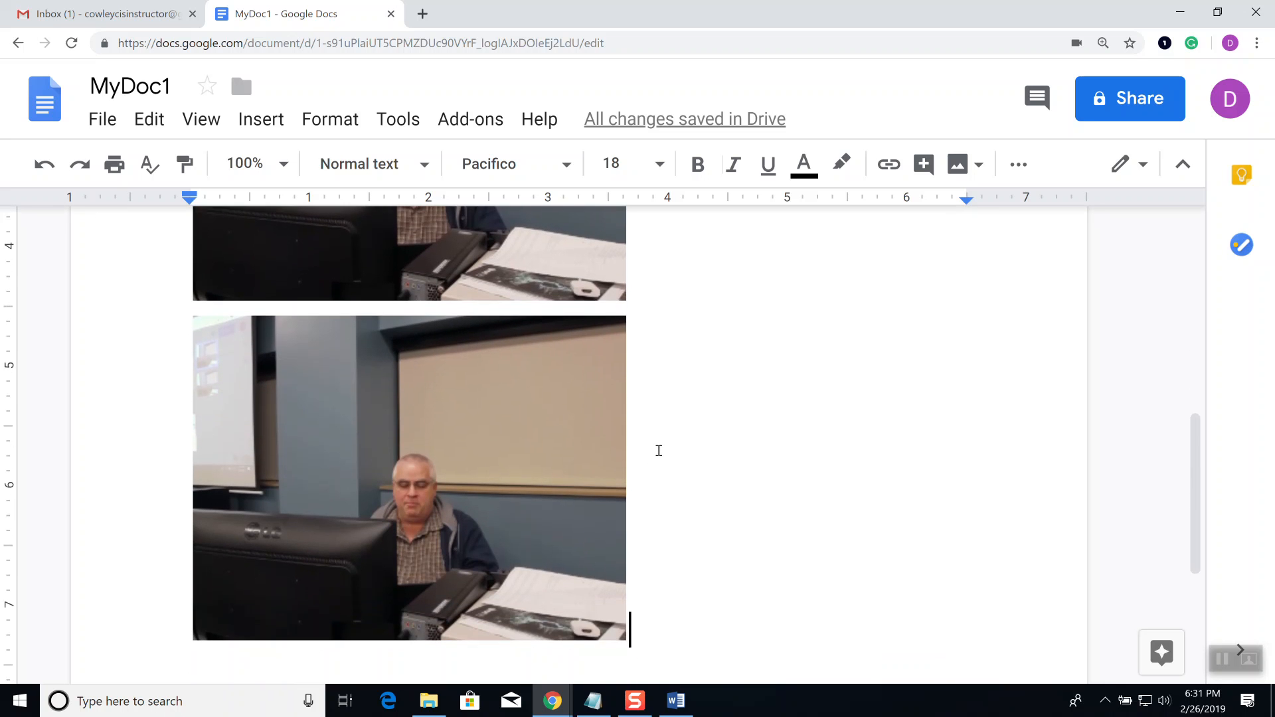
scroll(644, 428, up, 1)
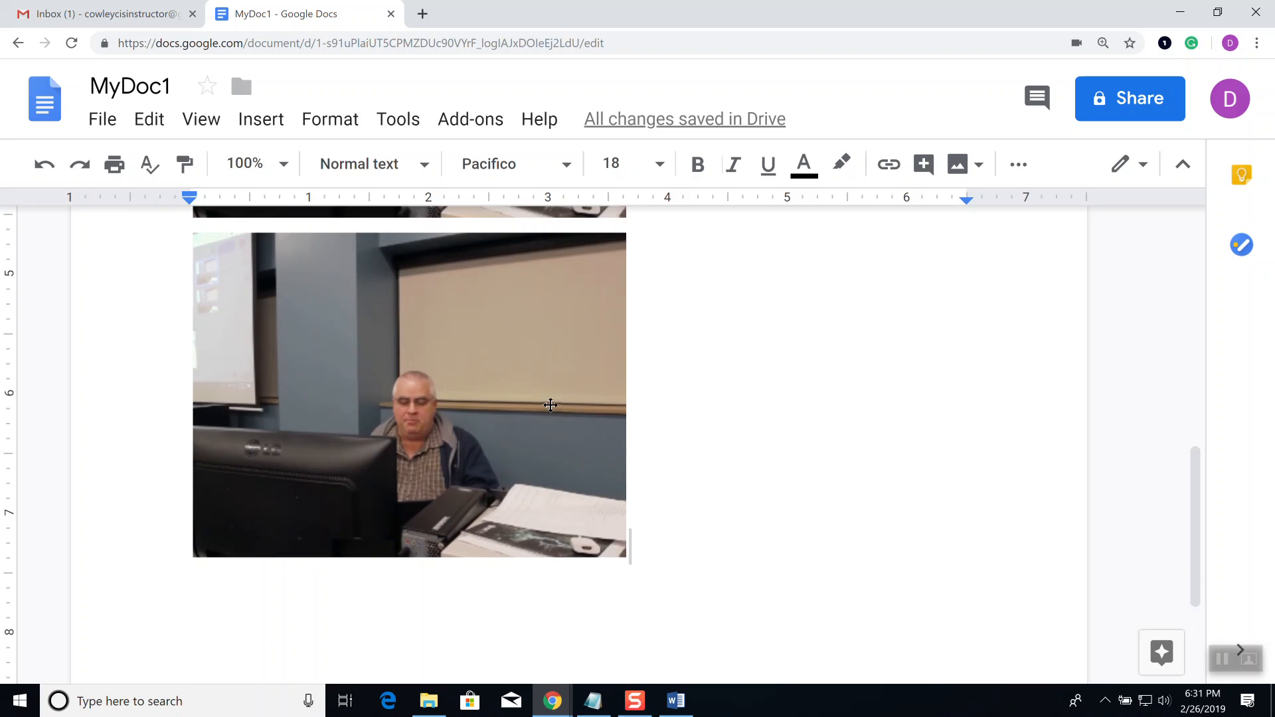
click(510, 366)
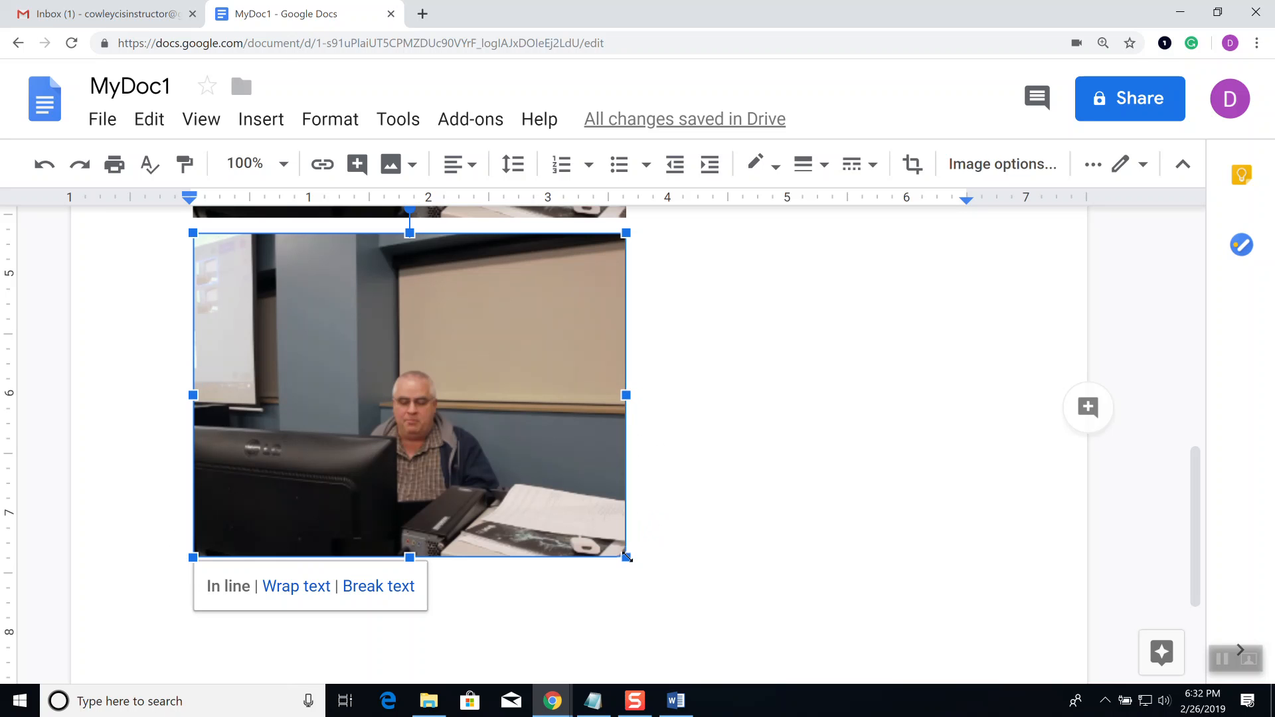
drag(626, 556, 408, 375)
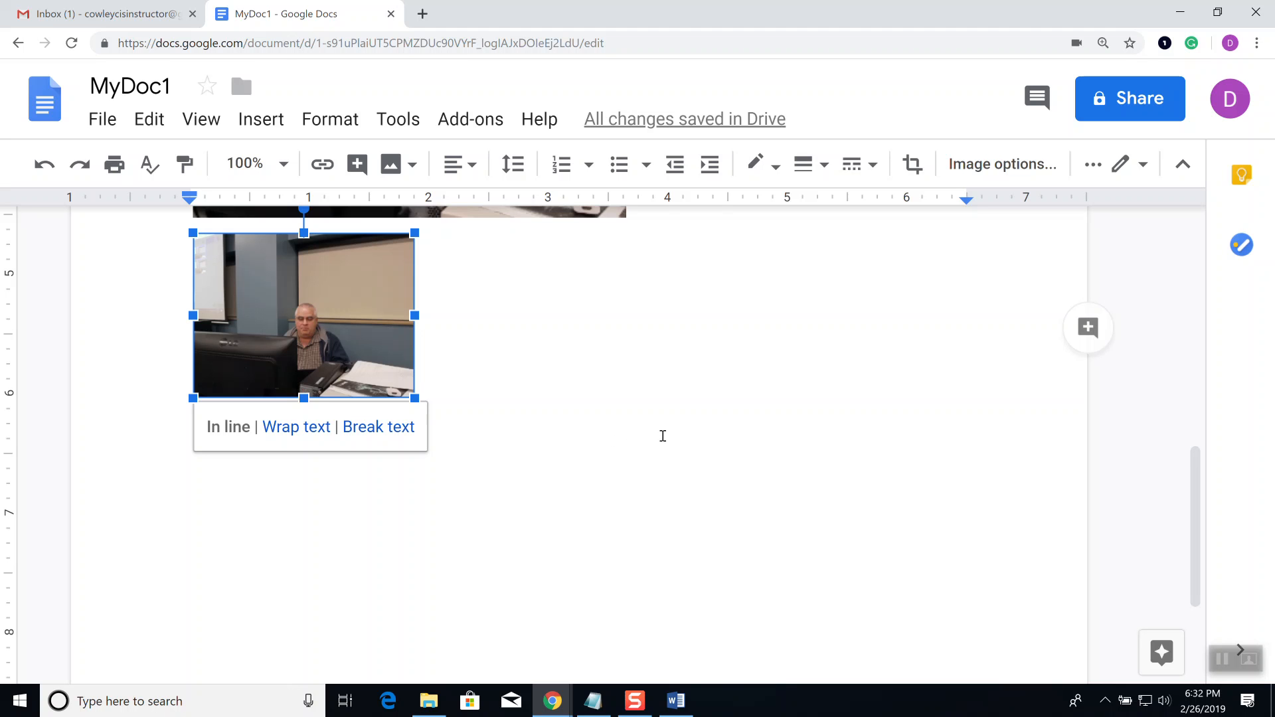
Step: Shrink the first webcam photo to a smaller size as well
scroll(666, 437, up, 4)
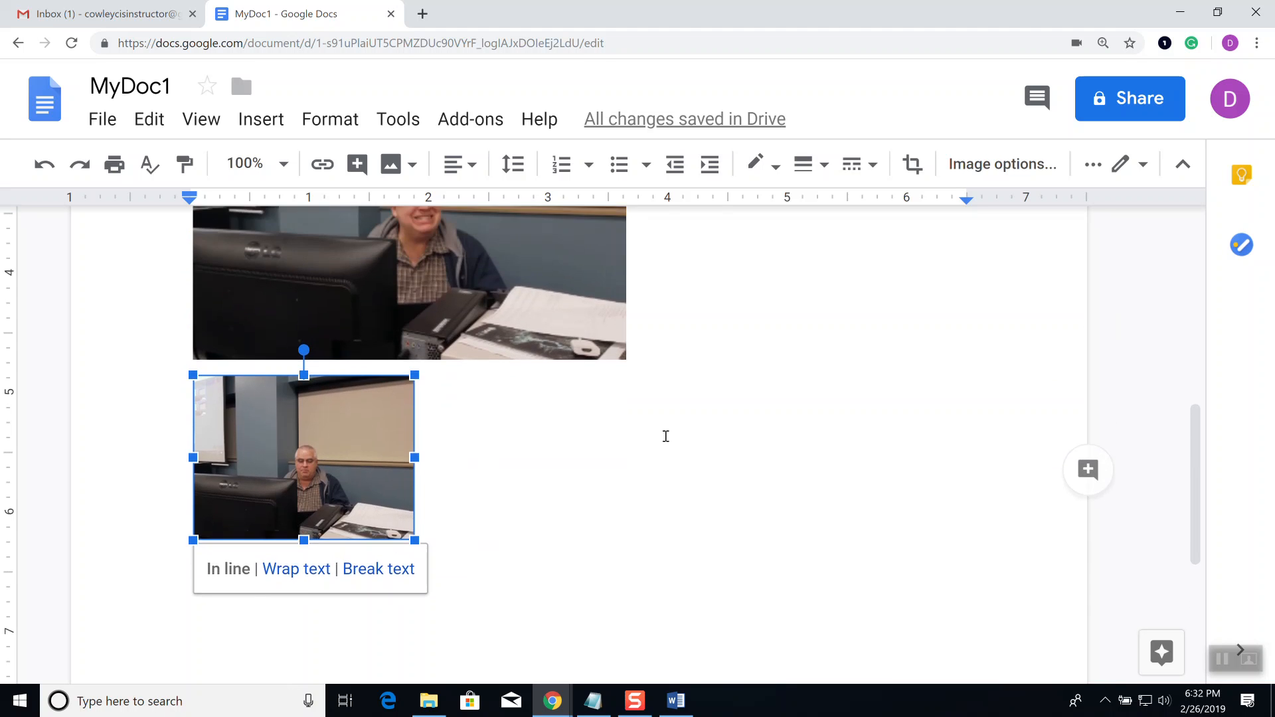
click(567, 407)
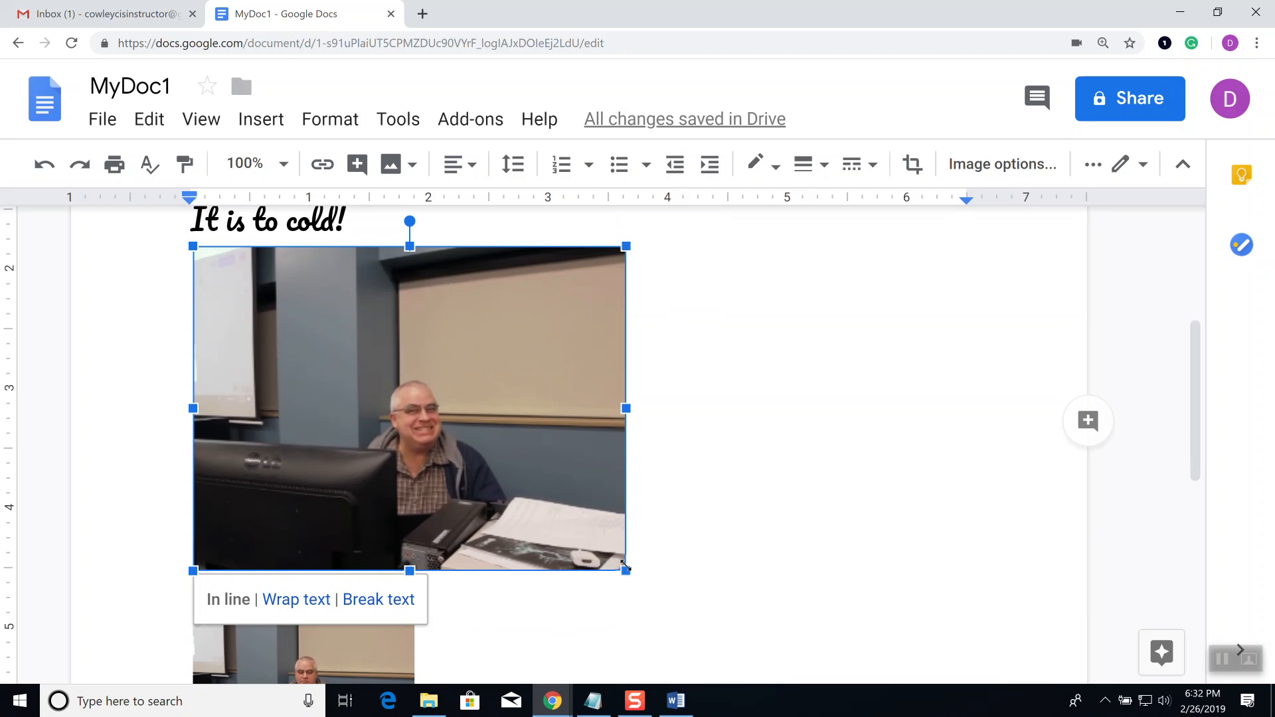
drag(625, 568, 426, 429)
click(561, 385)
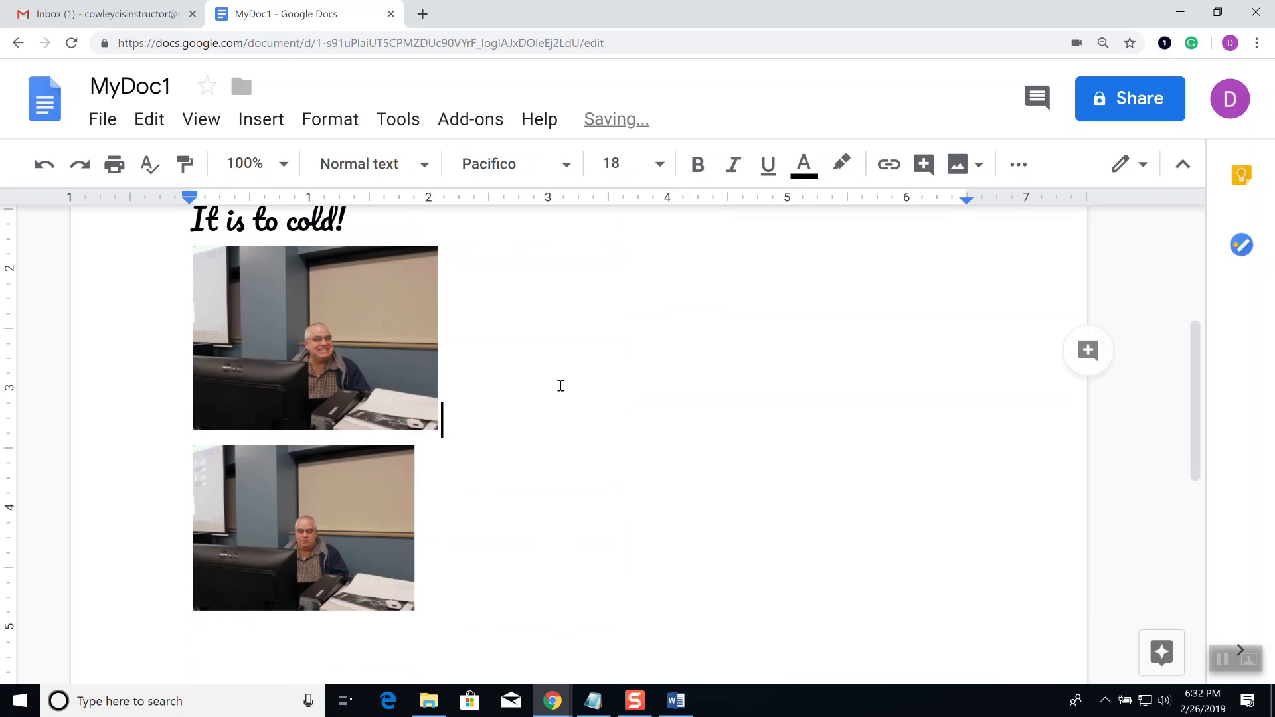
Step: Delete the duplicate second photo and switch over to Word
scroll(564, 386, up, 2)
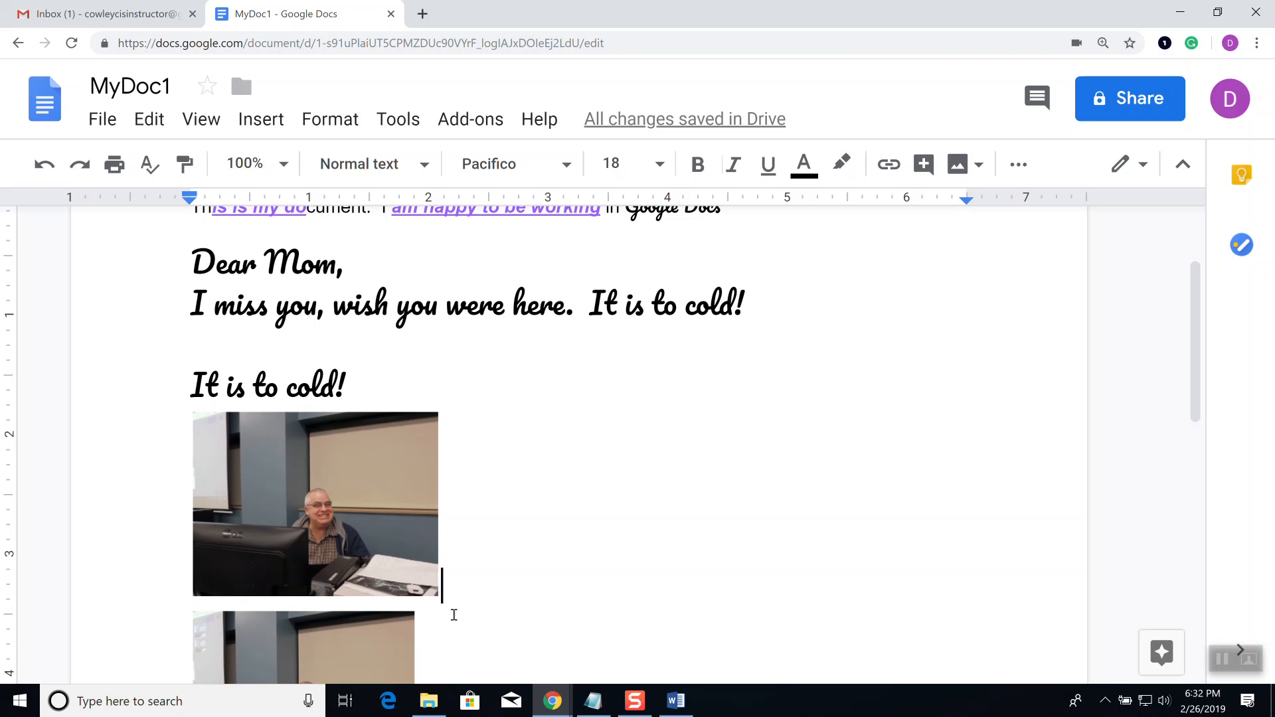
click(392, 652)
scroll(399, 651, down, 2)
key(Delete)
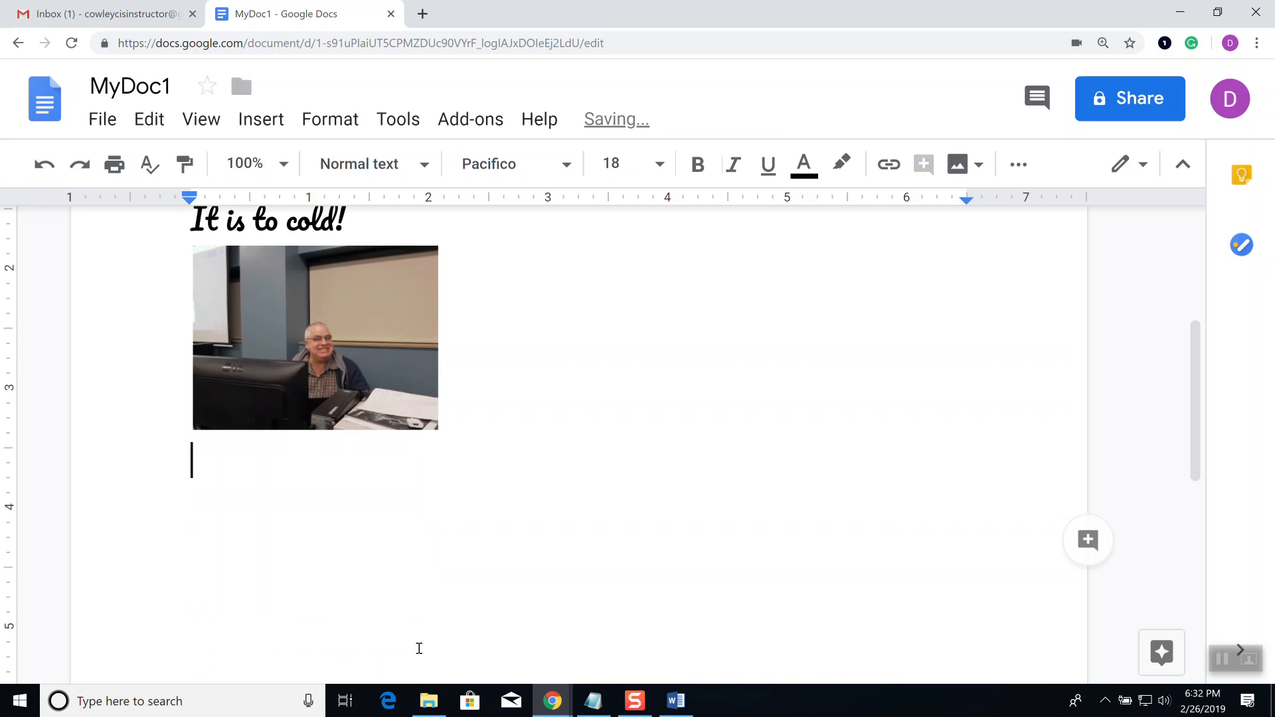
click(681, 705)
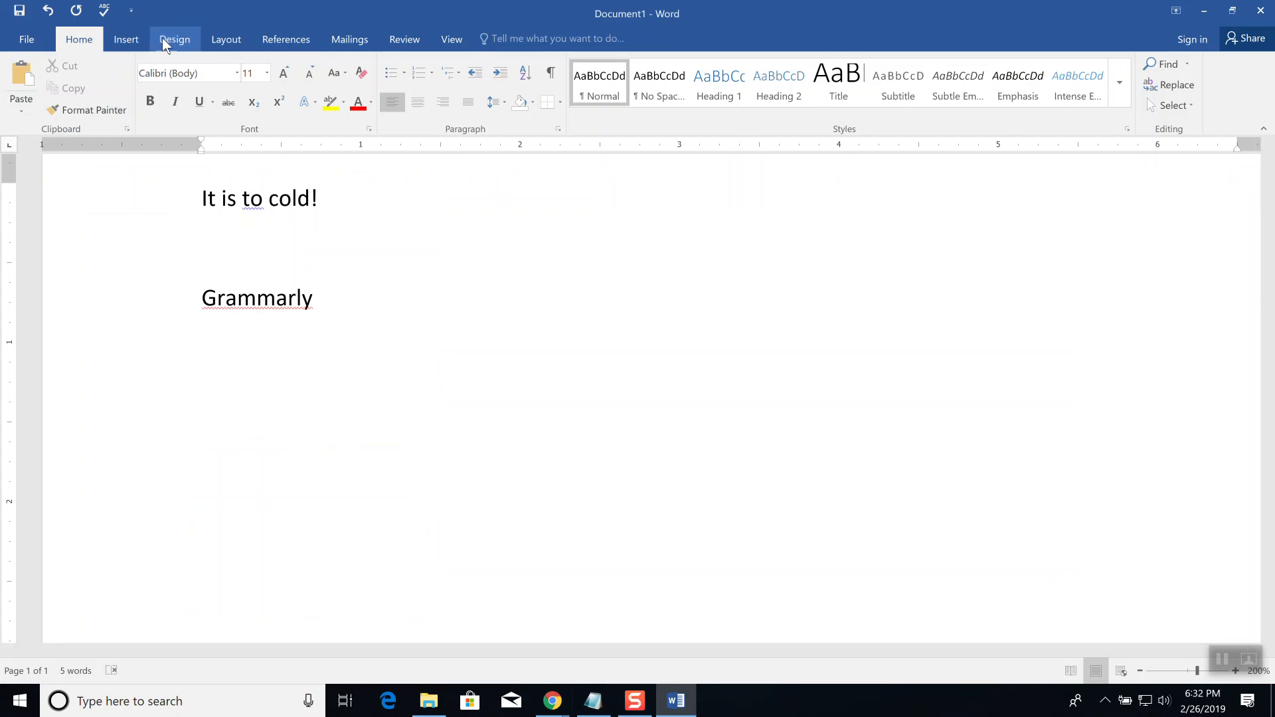
Step: In Word, browse the Insert Pictures folder without inserting anything, then minimize Word
click(121, 39)
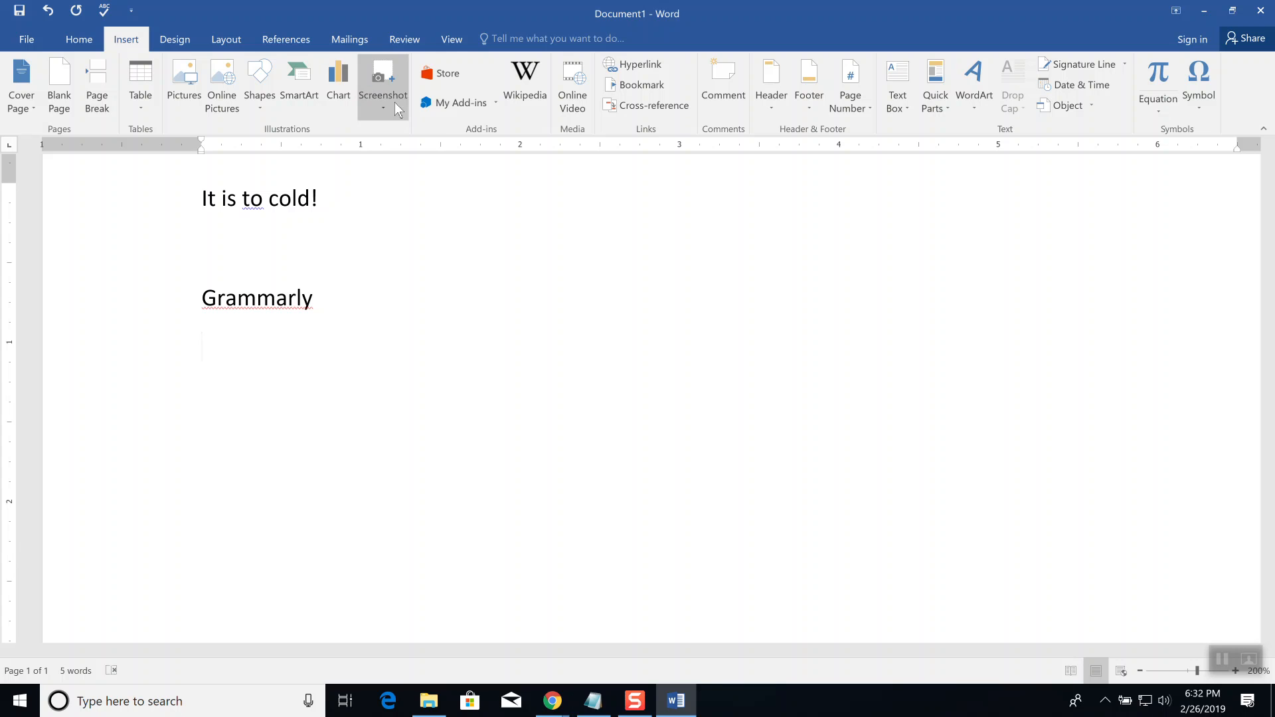
click(182, 90)
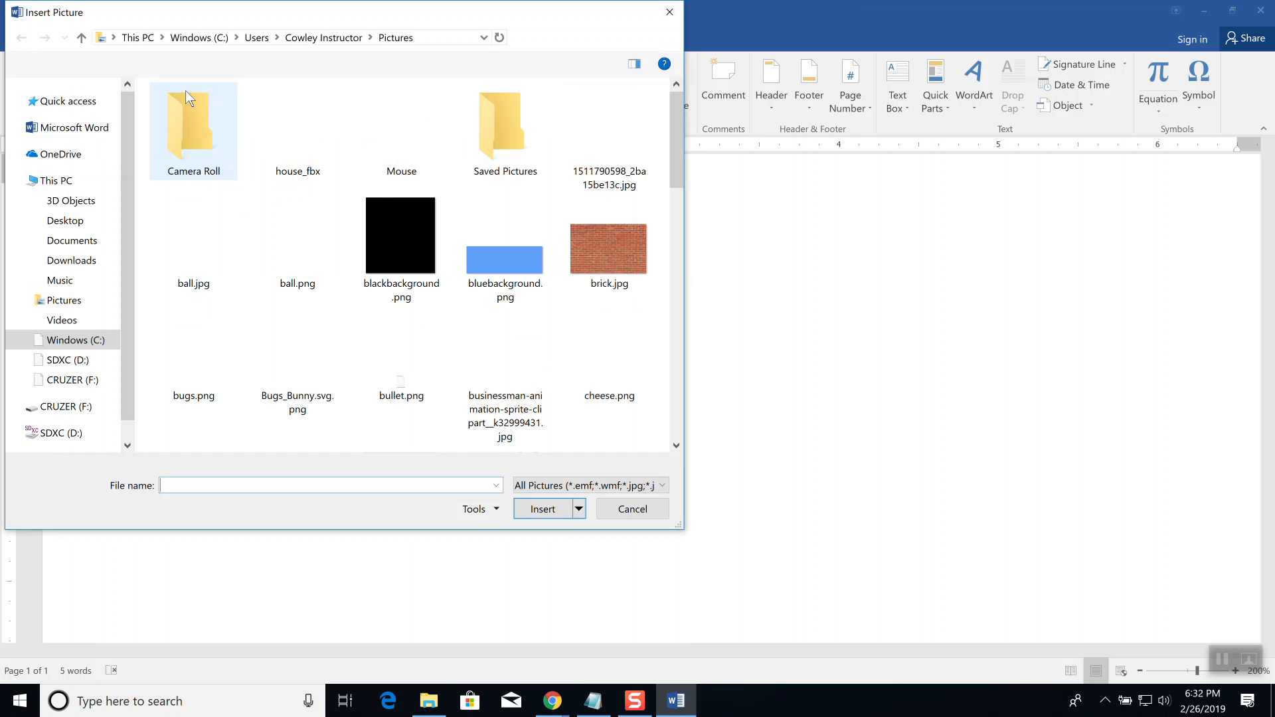
click(670, 12)
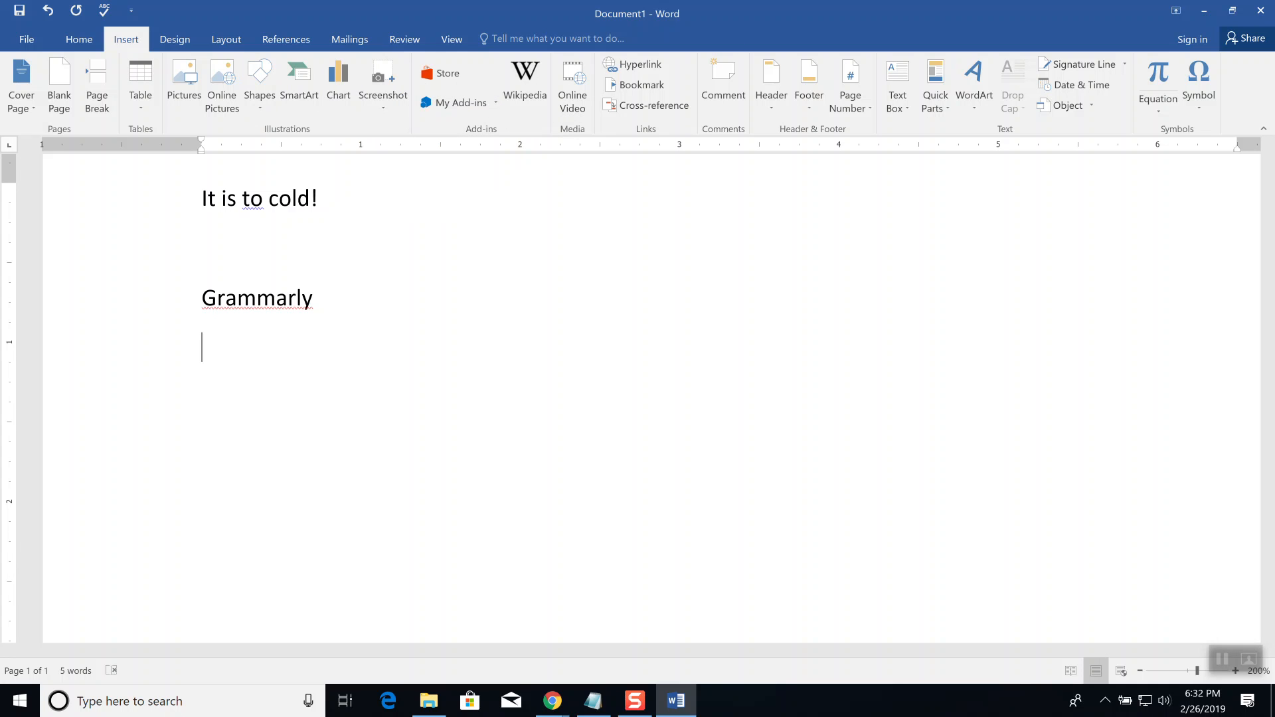
click(1203, 15)
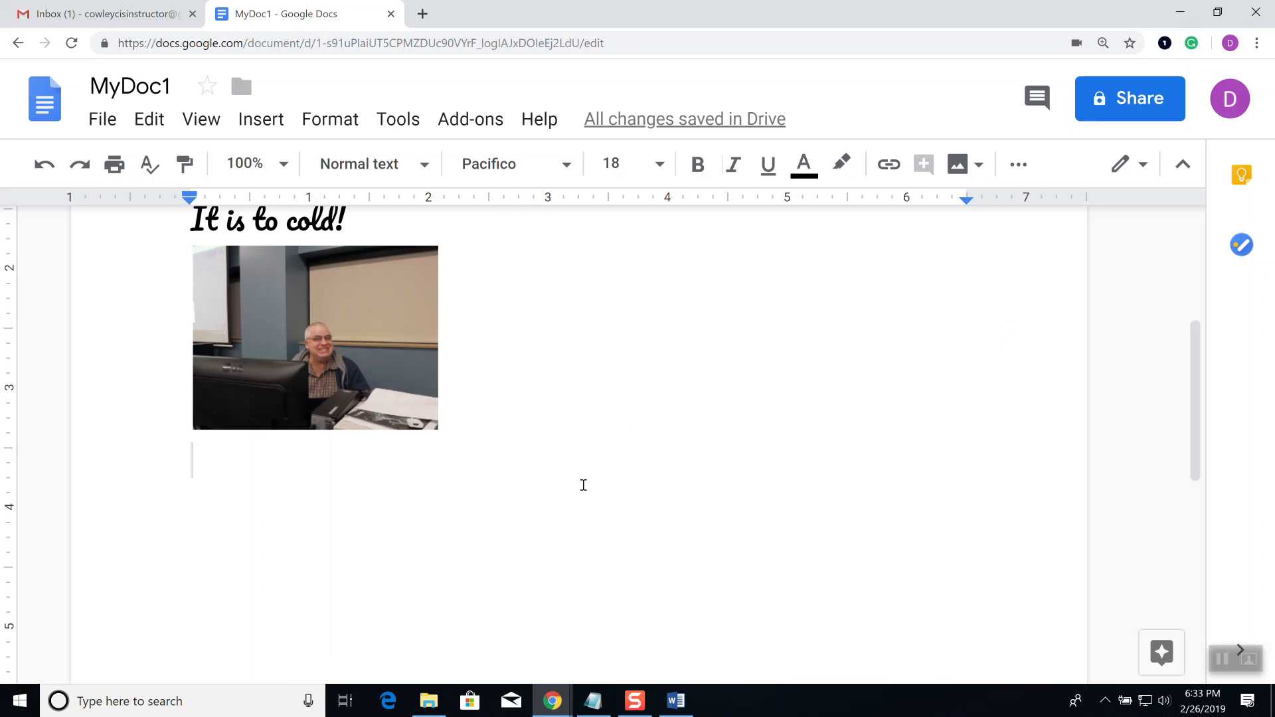
Step: Type 'This is to the side' right beside the small webcam photo
scroll(578, 505, up, 3)
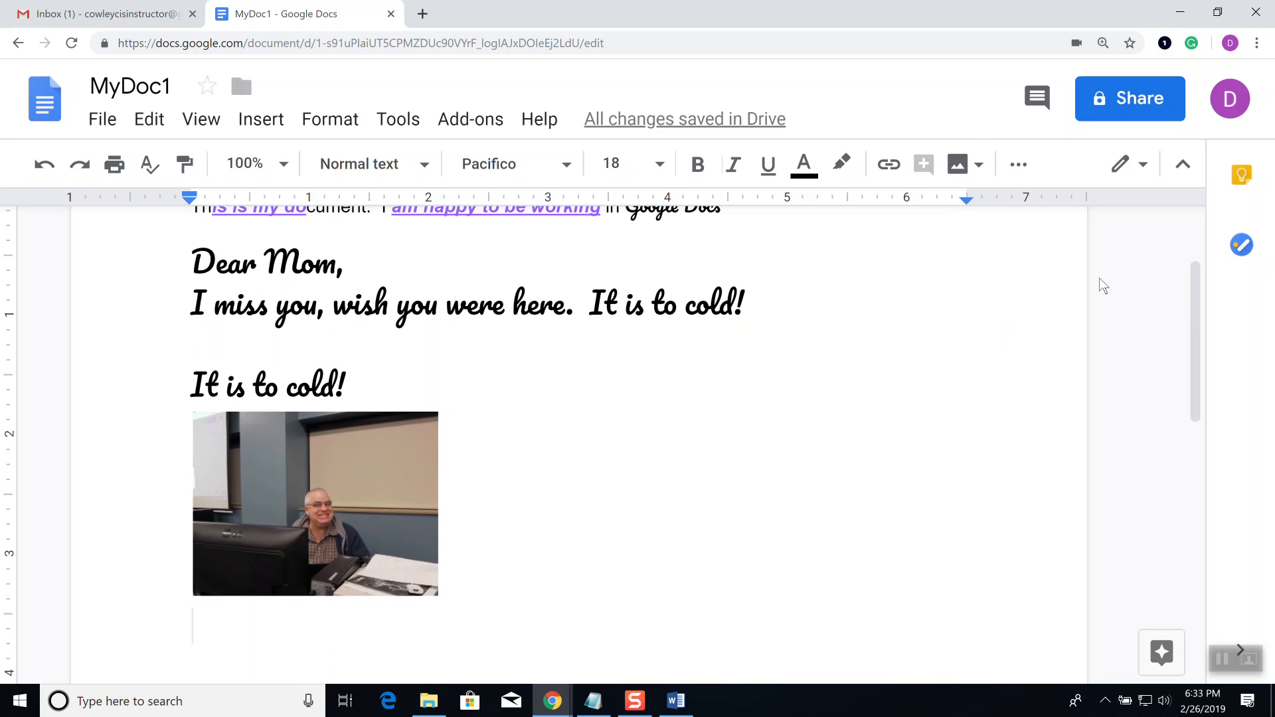
scroll(746, 526, down, 1)
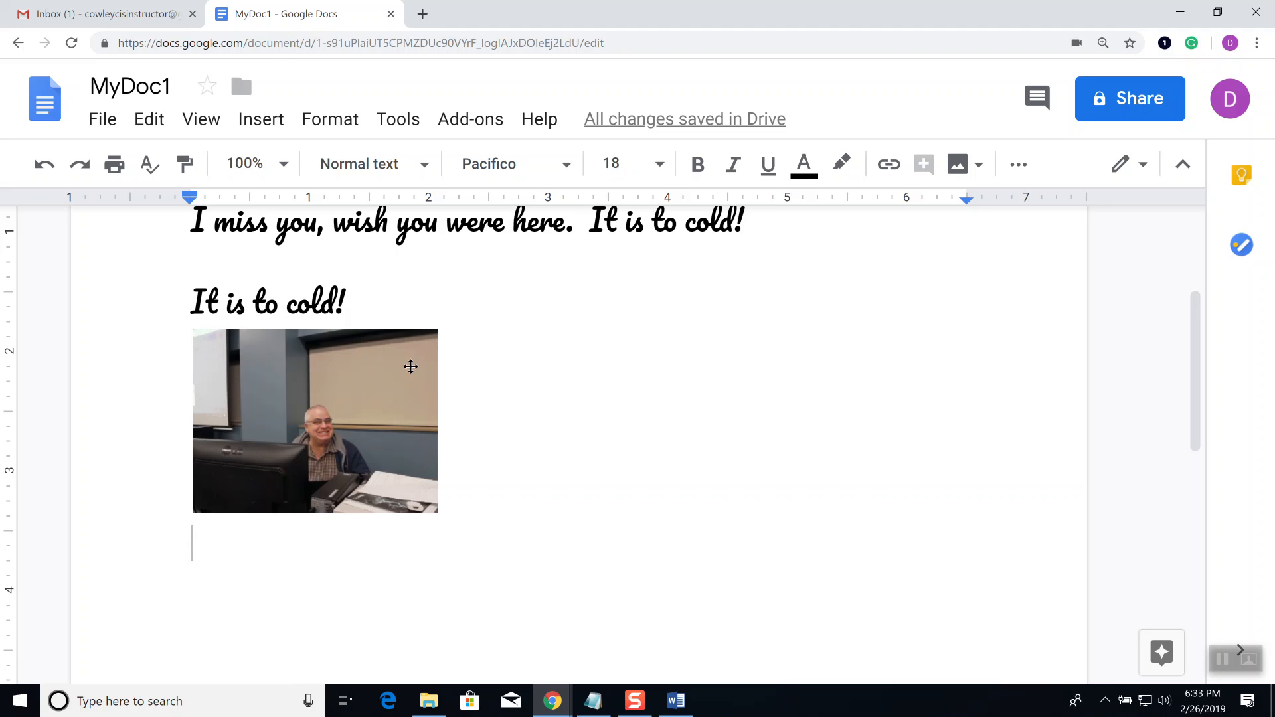
click(511, 369)
text(This is to the side)
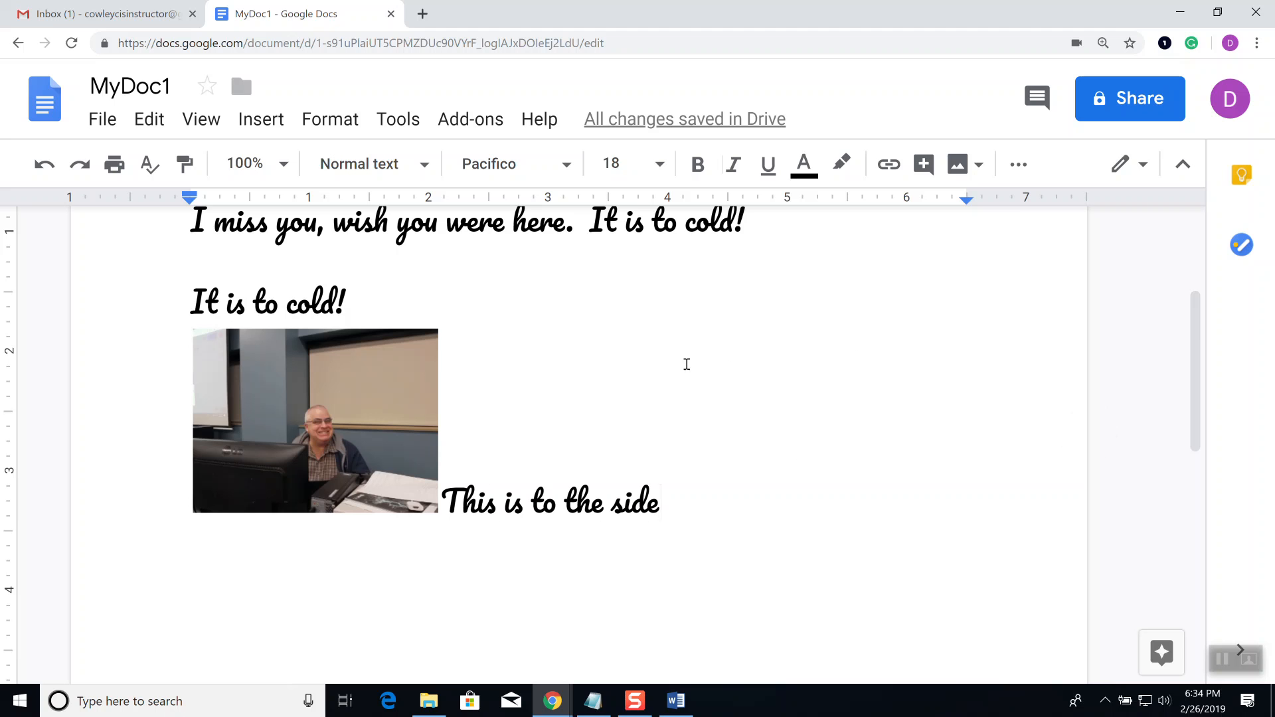
Step: Append 'and lets see what this does in my document.' after 'side' in the line beside the photo
click(287, 391)
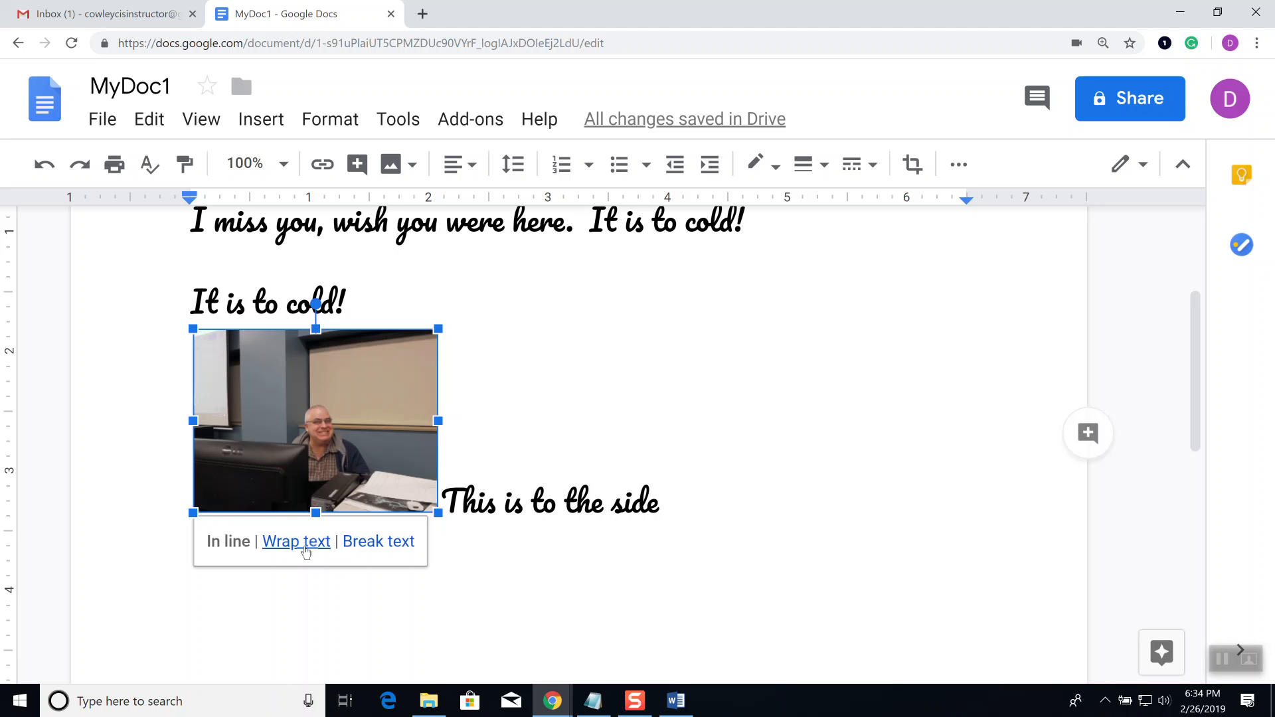
double_click(687, 507)
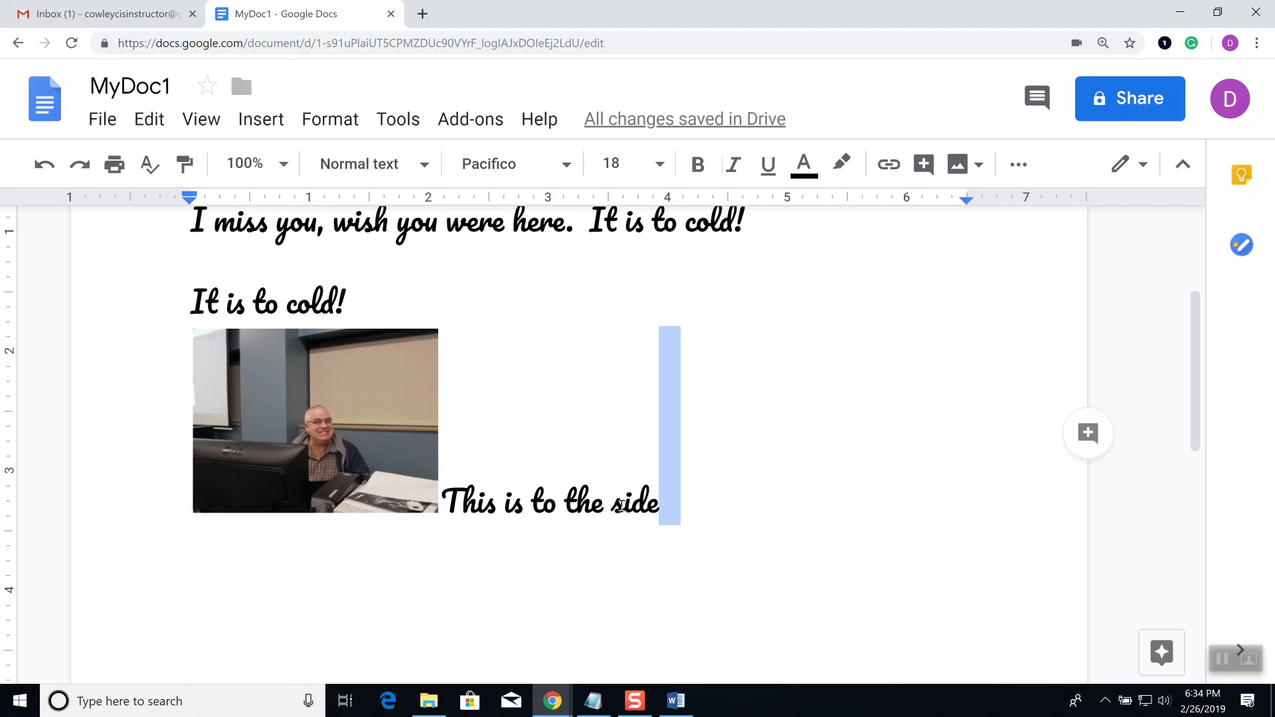
click(623, 507)
click(681, 510)
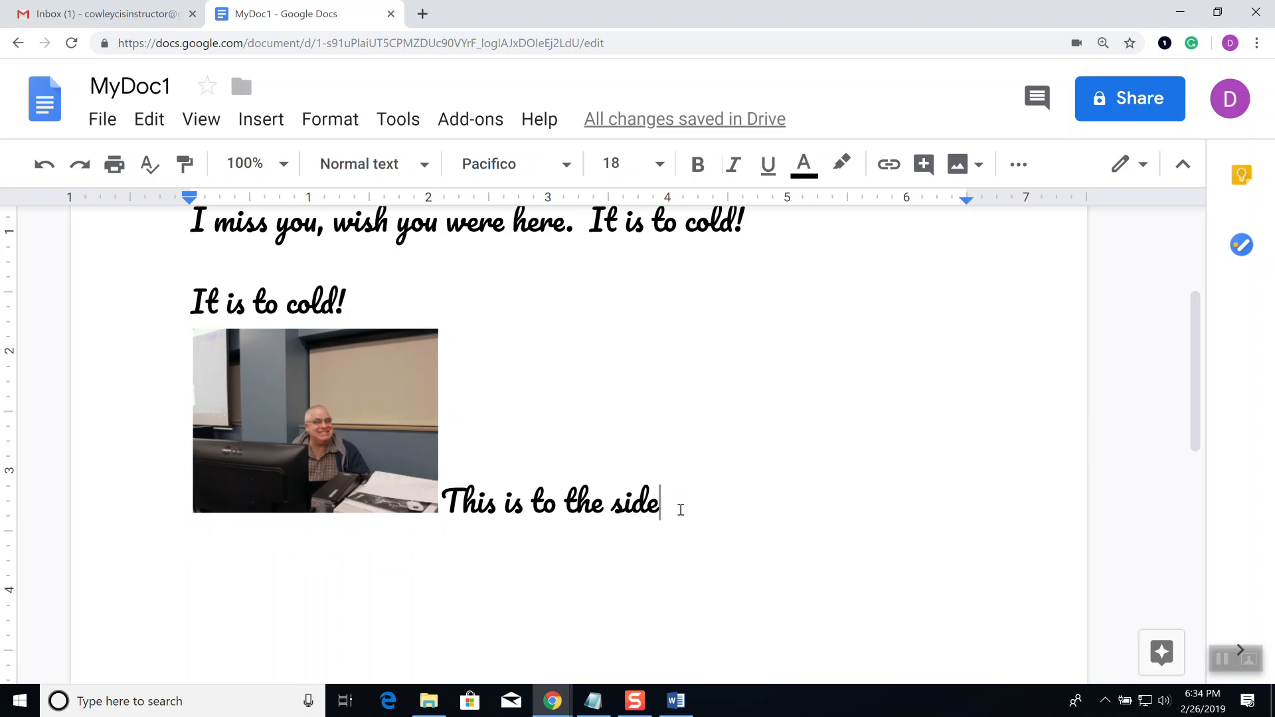
text(and lets s)
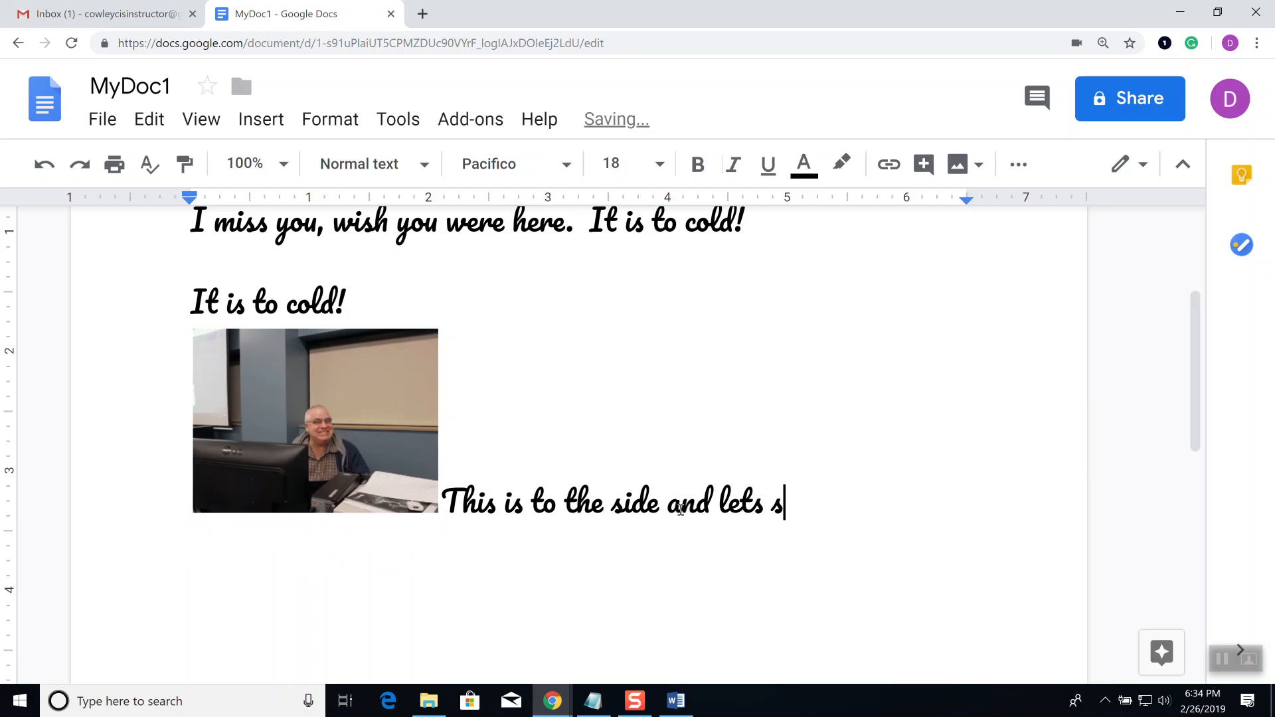
text(ee what t)
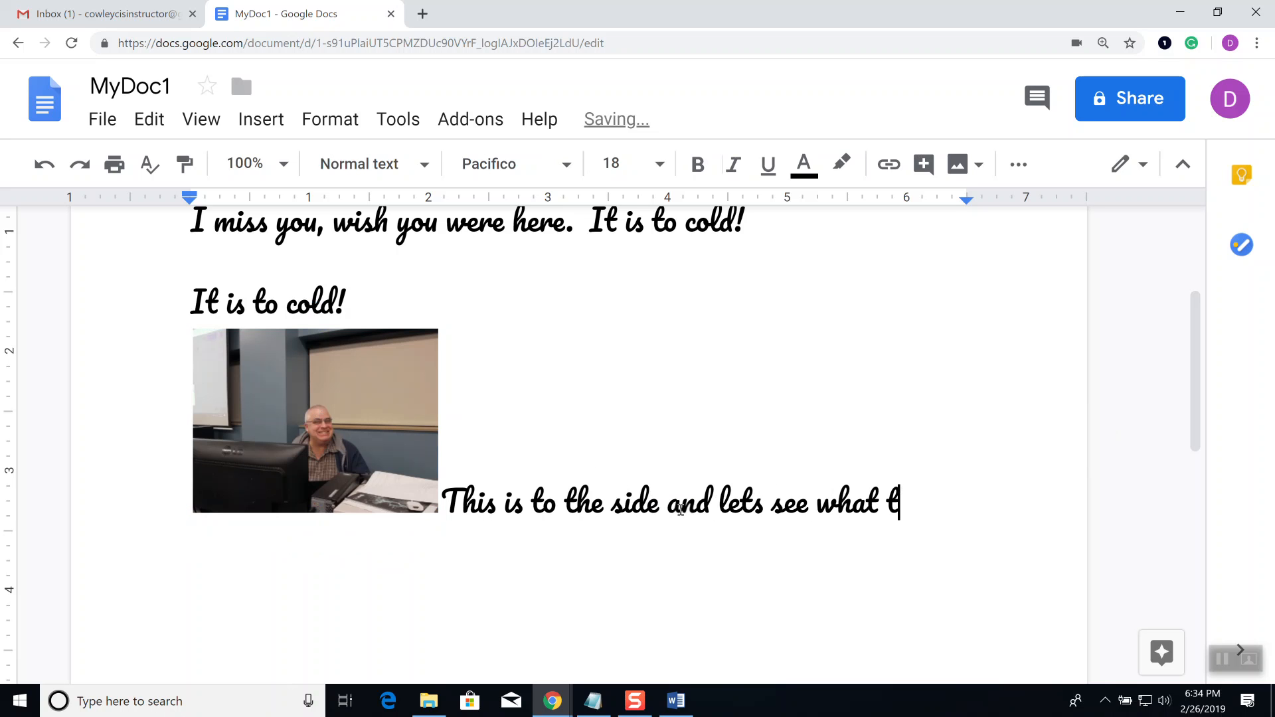
text(his does in my document.)
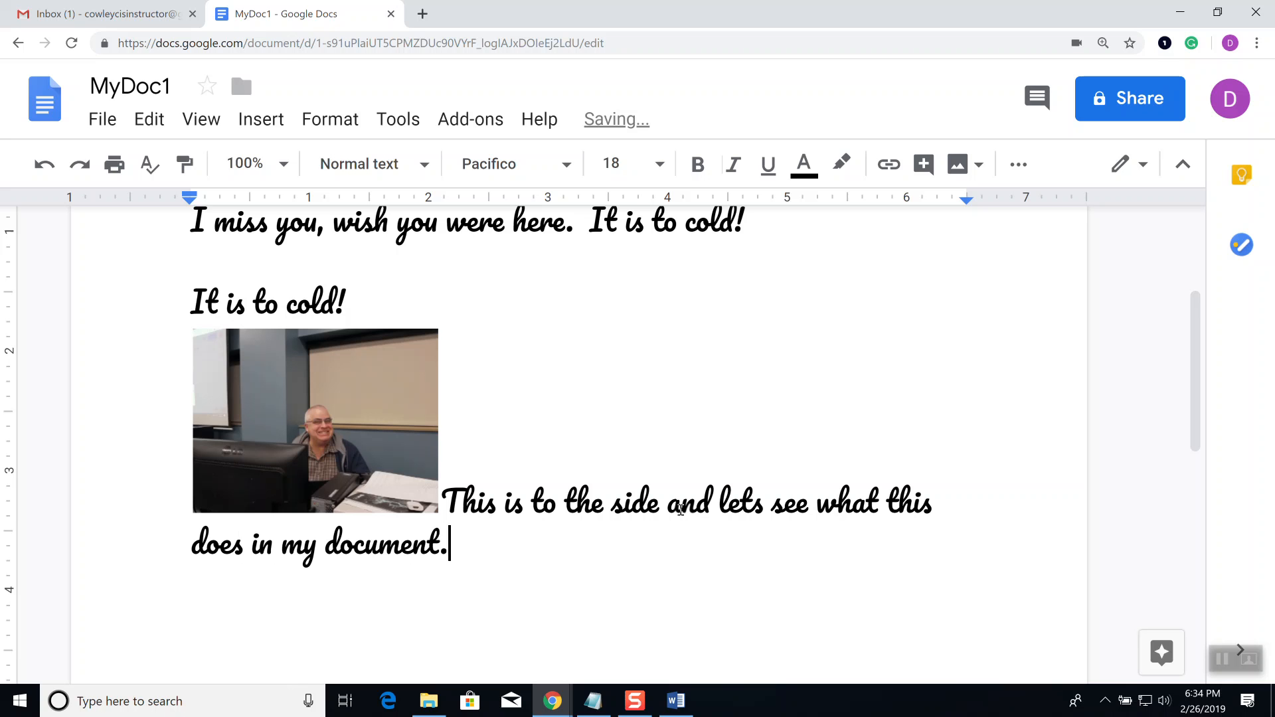
click(331, 400)
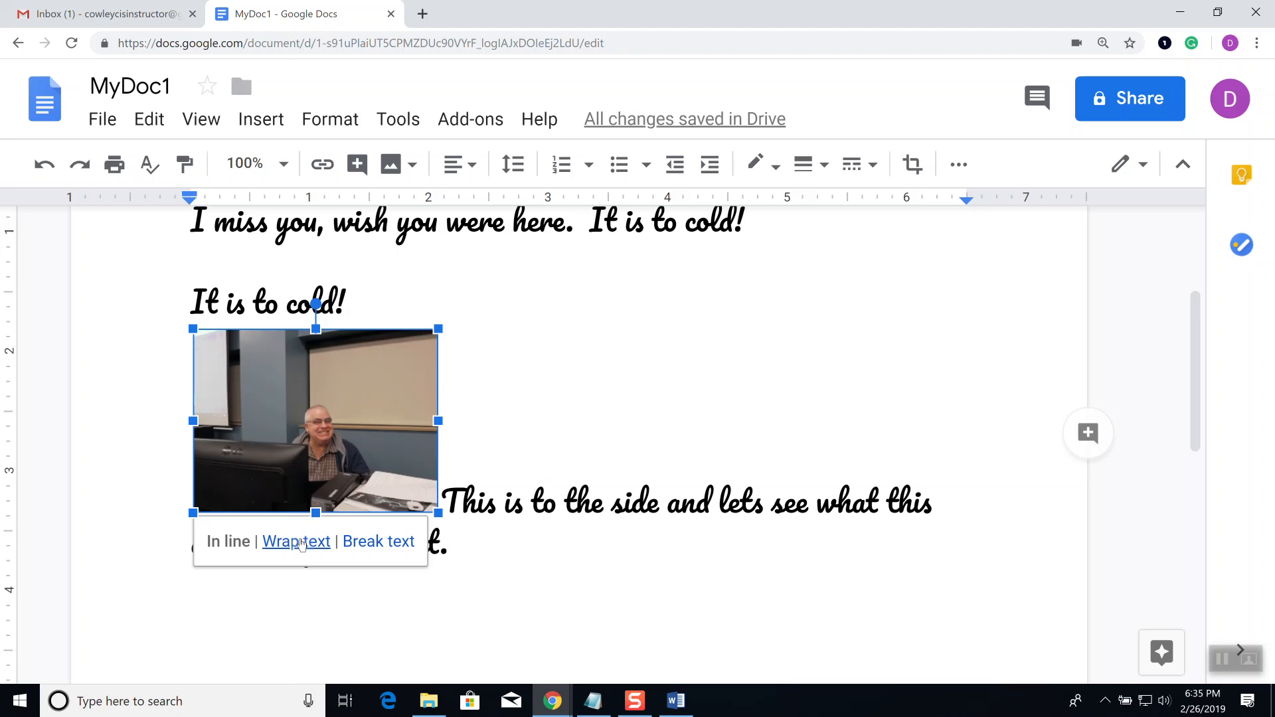
Step: Set the photo's layout to Wrap text so the lines sit beside it
click(300, 544)
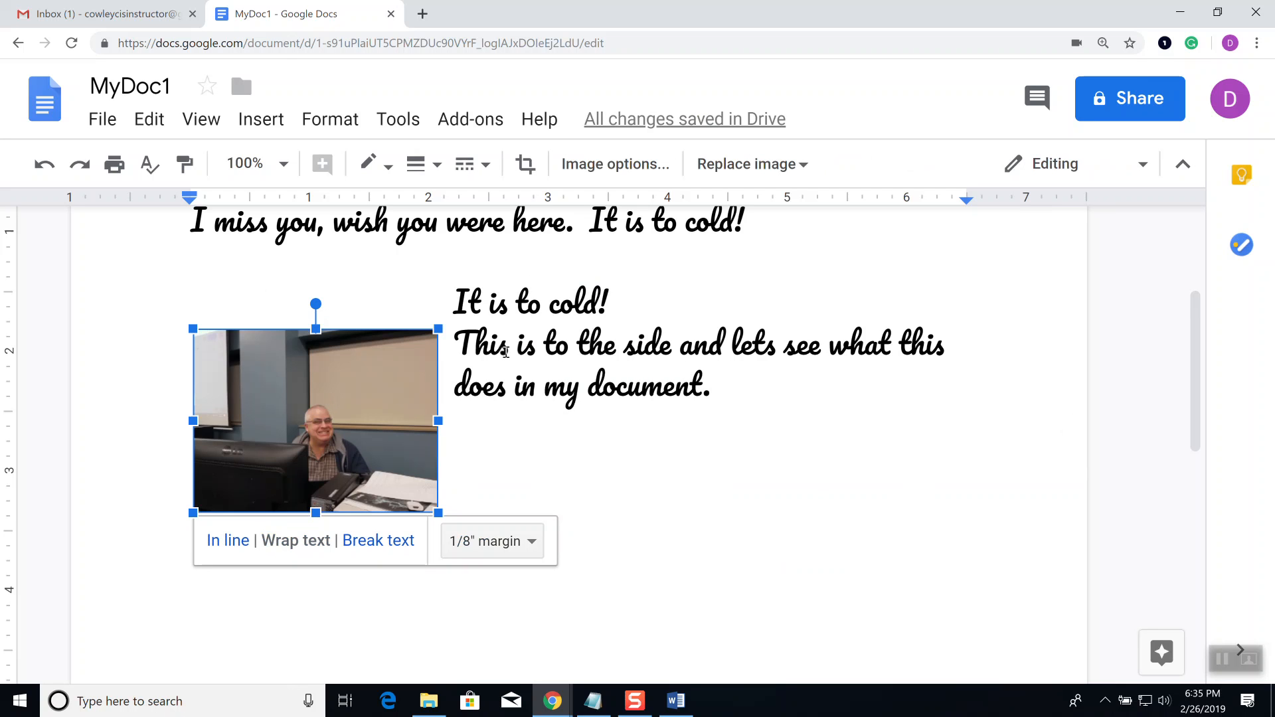
click(457, 302)
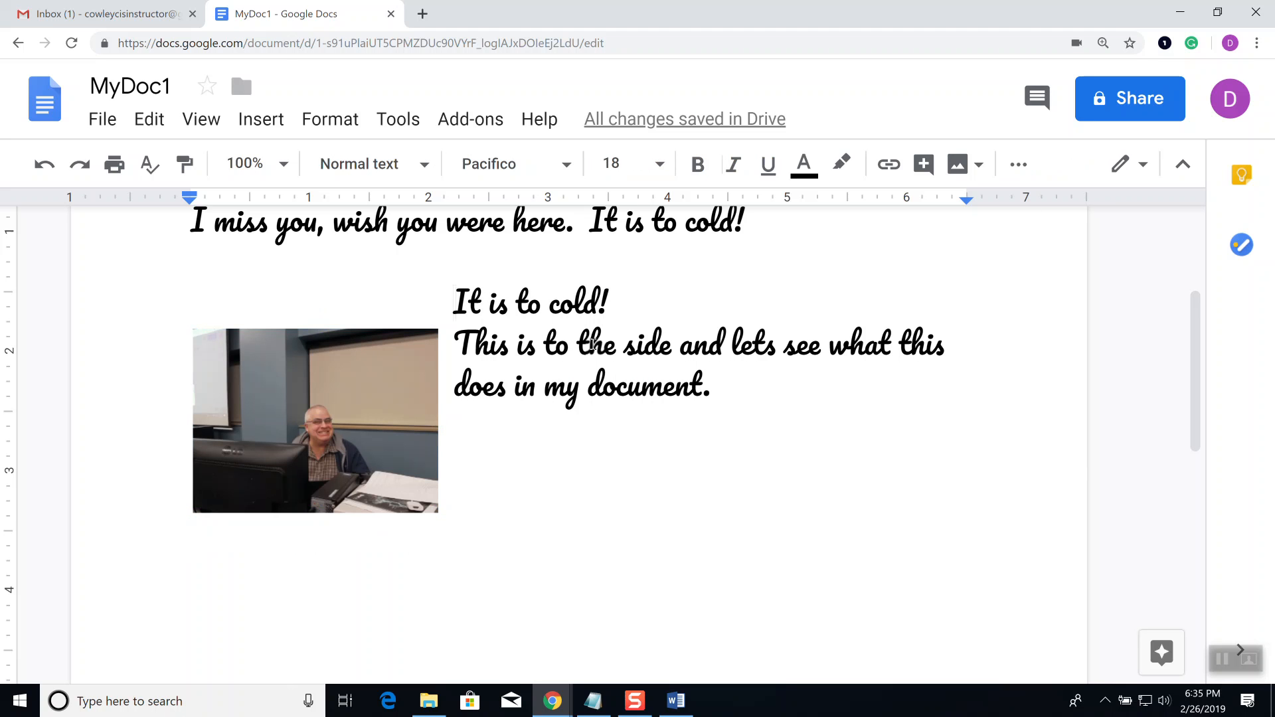
Step: Insert a blank line above 'It is to cold!' so the text aligns with the photo's top
key(Return)
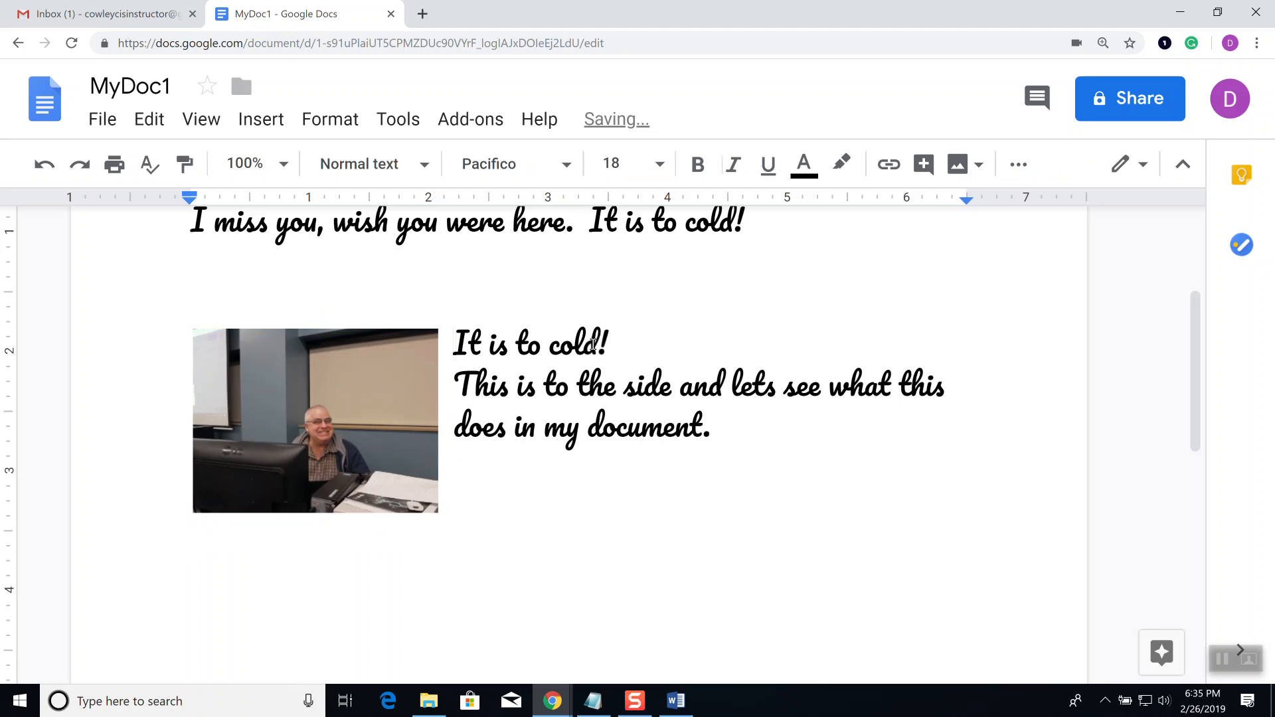
click(179, 382)
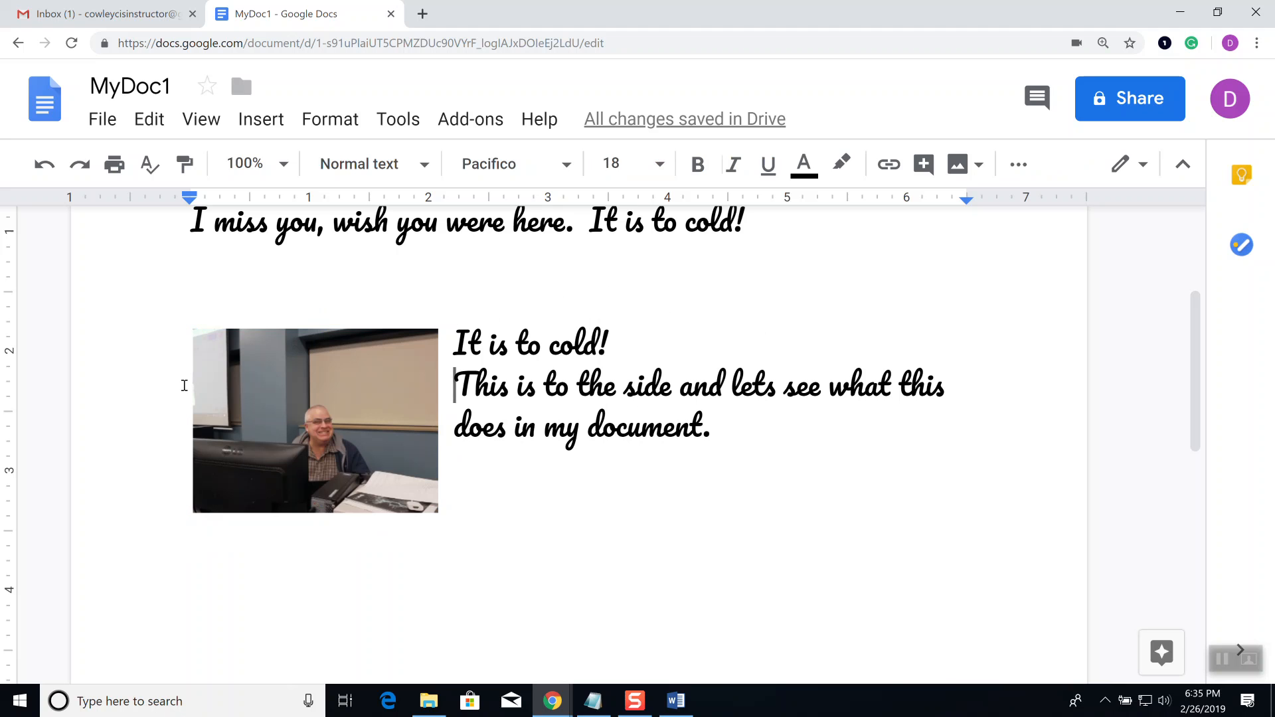
key(Left)
key(Left)
key(Left)
key(Left)
key(Left)
key(Left)
key(Left)
key(Left)
key(Left)
key(Left)
key(Left)
key(Left)
key(Left)
key(Left)
key(Left)
key(Left)
key(Down)
text(fff)
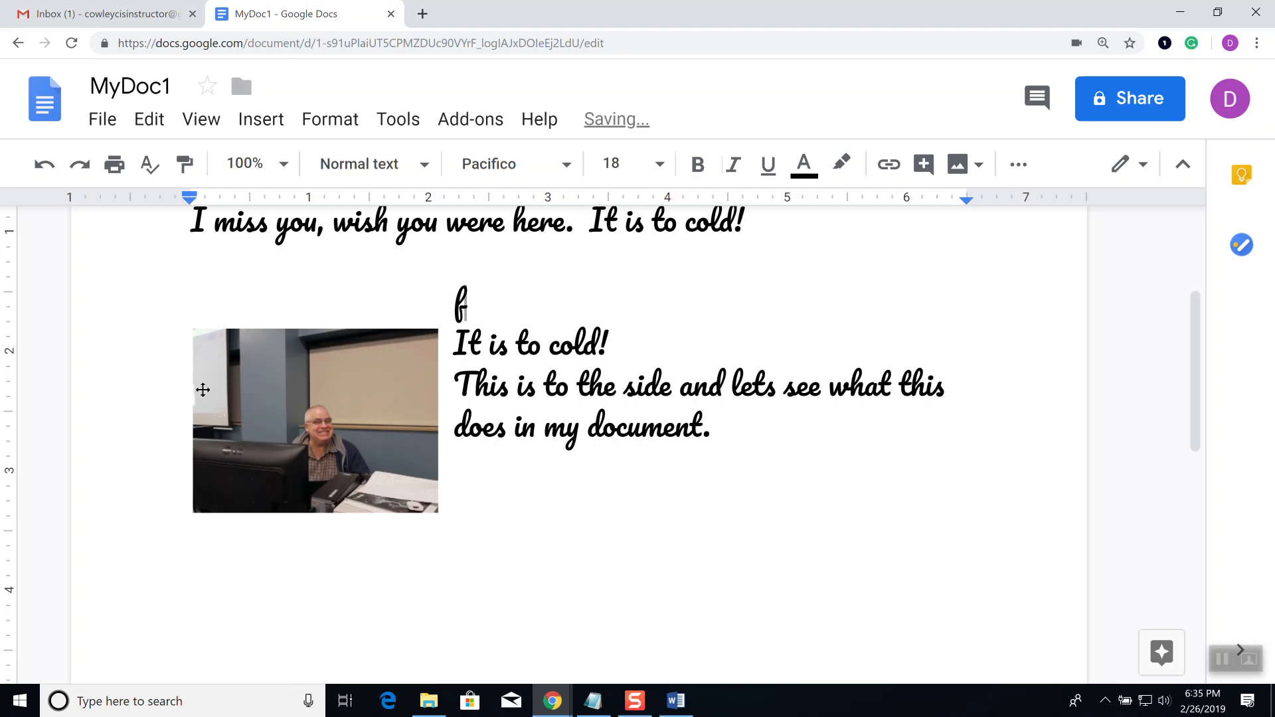
key(BackSpace)
key(BackSpace)
key(BackSpace)
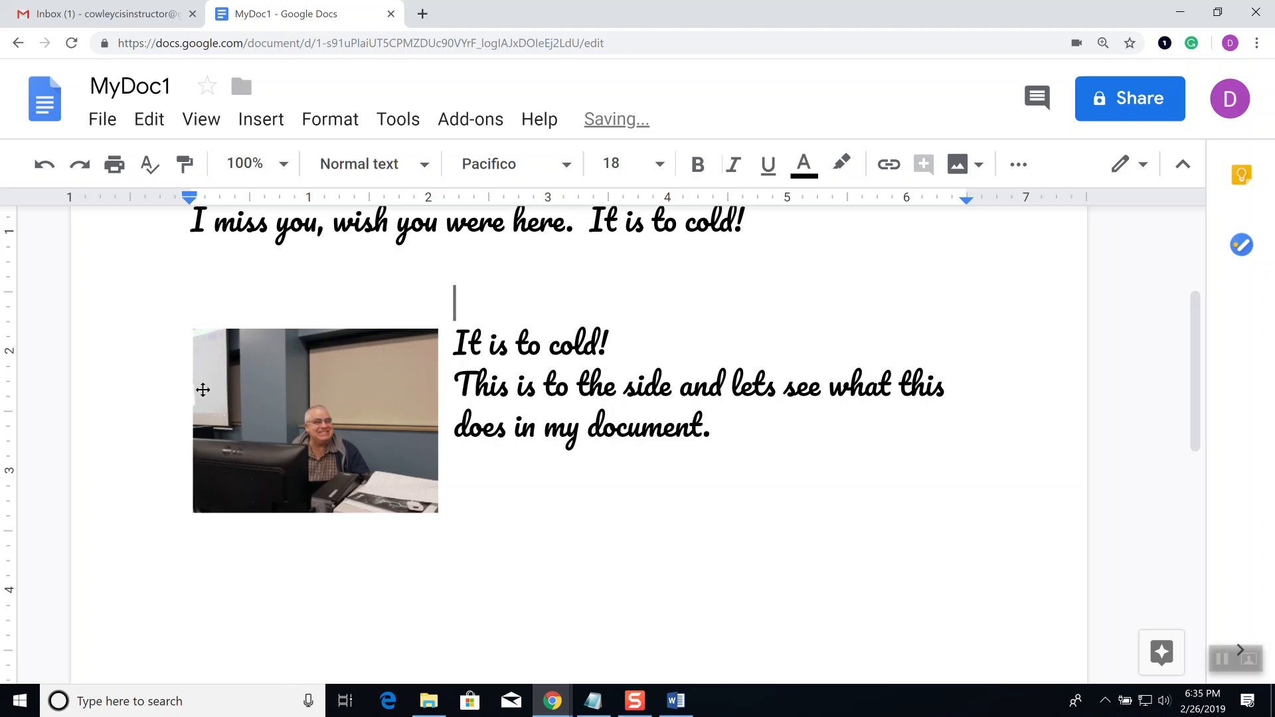
Step: Nudge the photo left and right with the arrow keys, then return to the text
click(253, 417)
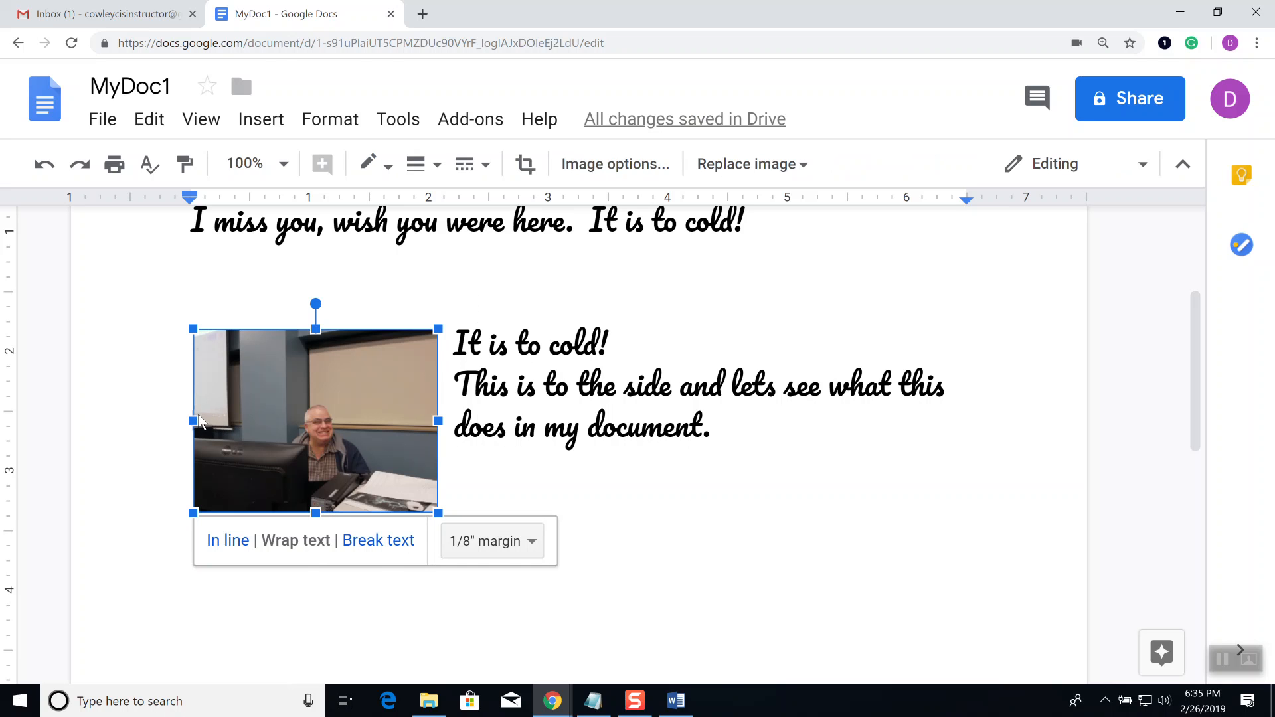
key(Left)
key(Right)
key(Right)
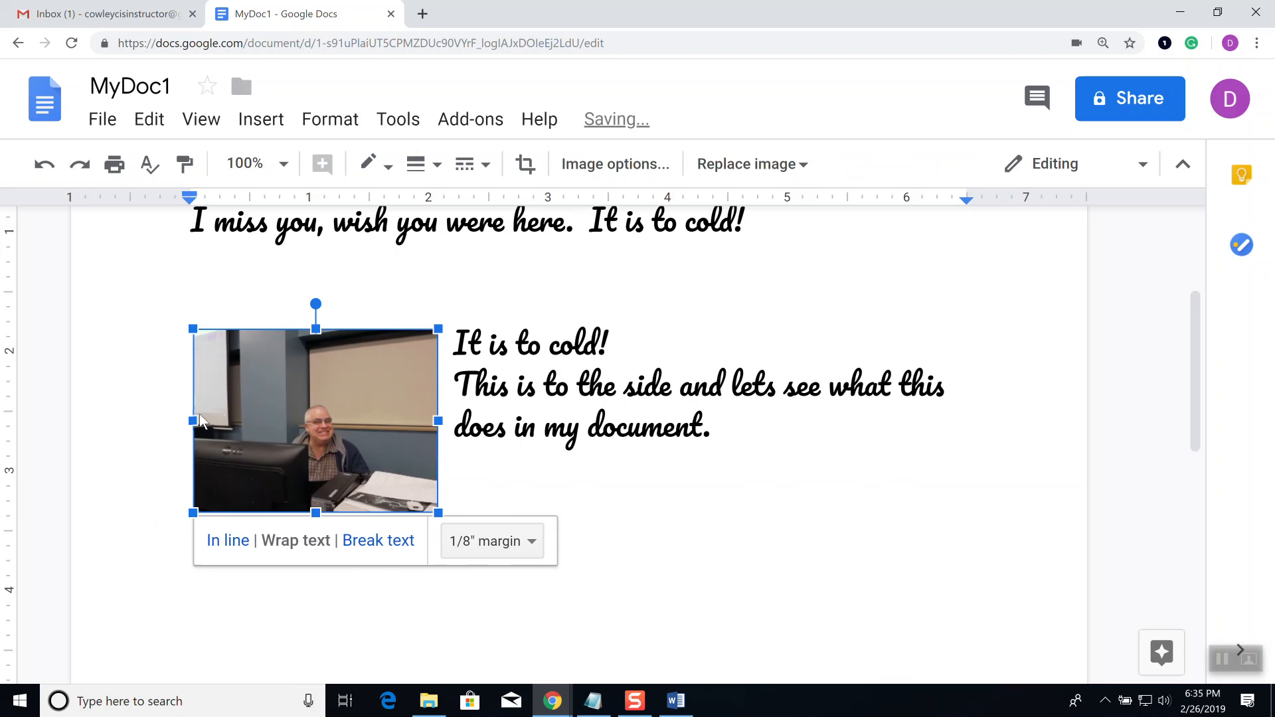
key(Left)
key(Left)
key(Right)
click(515, 495)
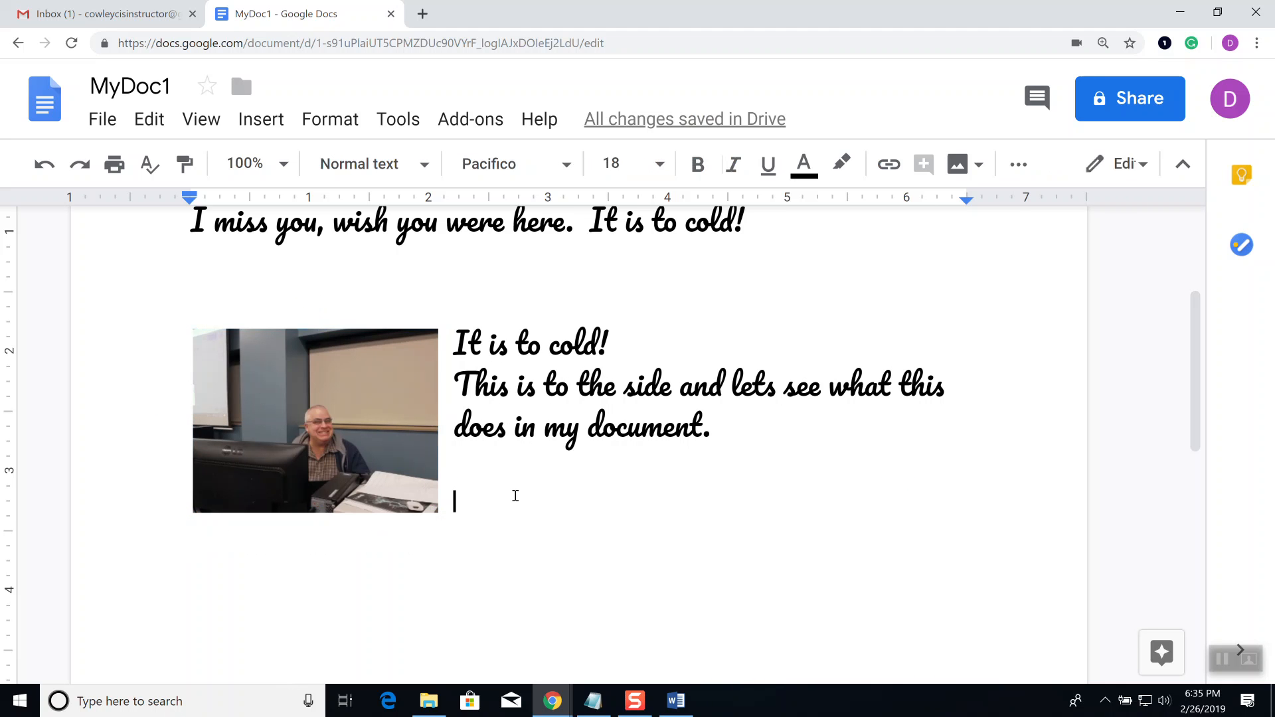
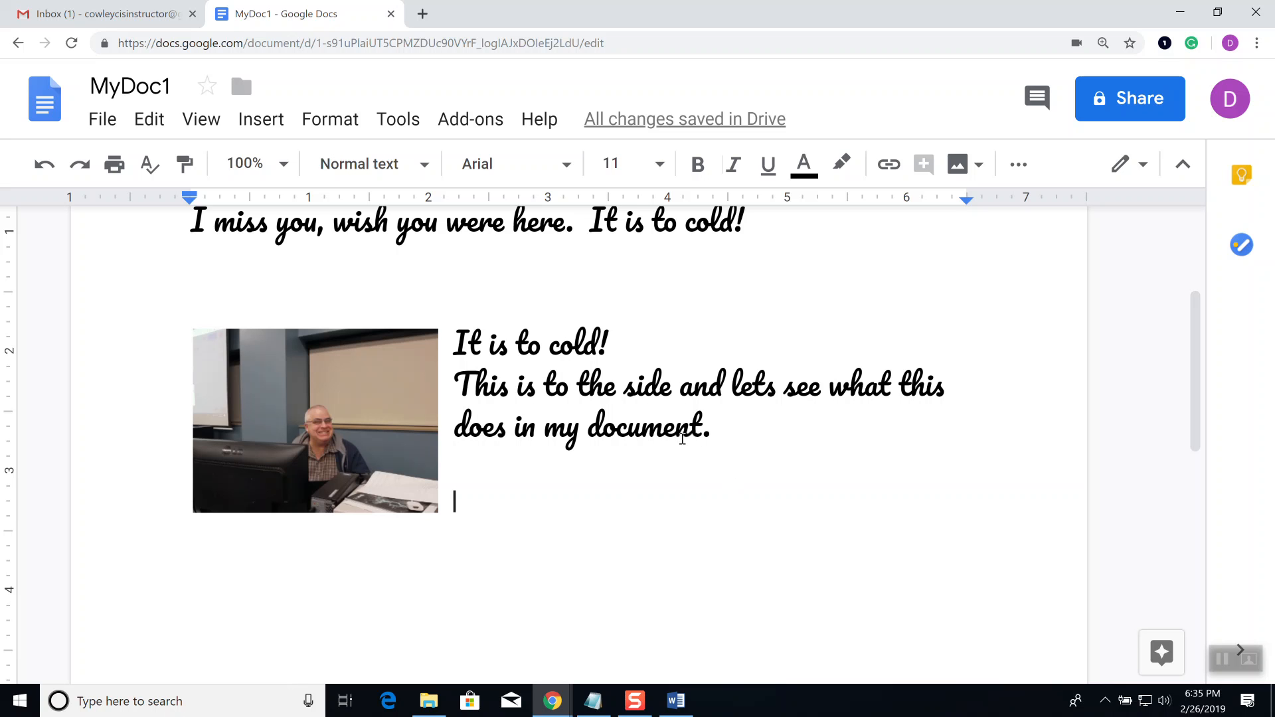
Step: Try moving the text below the webcam photo, then undo to keep it beside
click(400, 476)
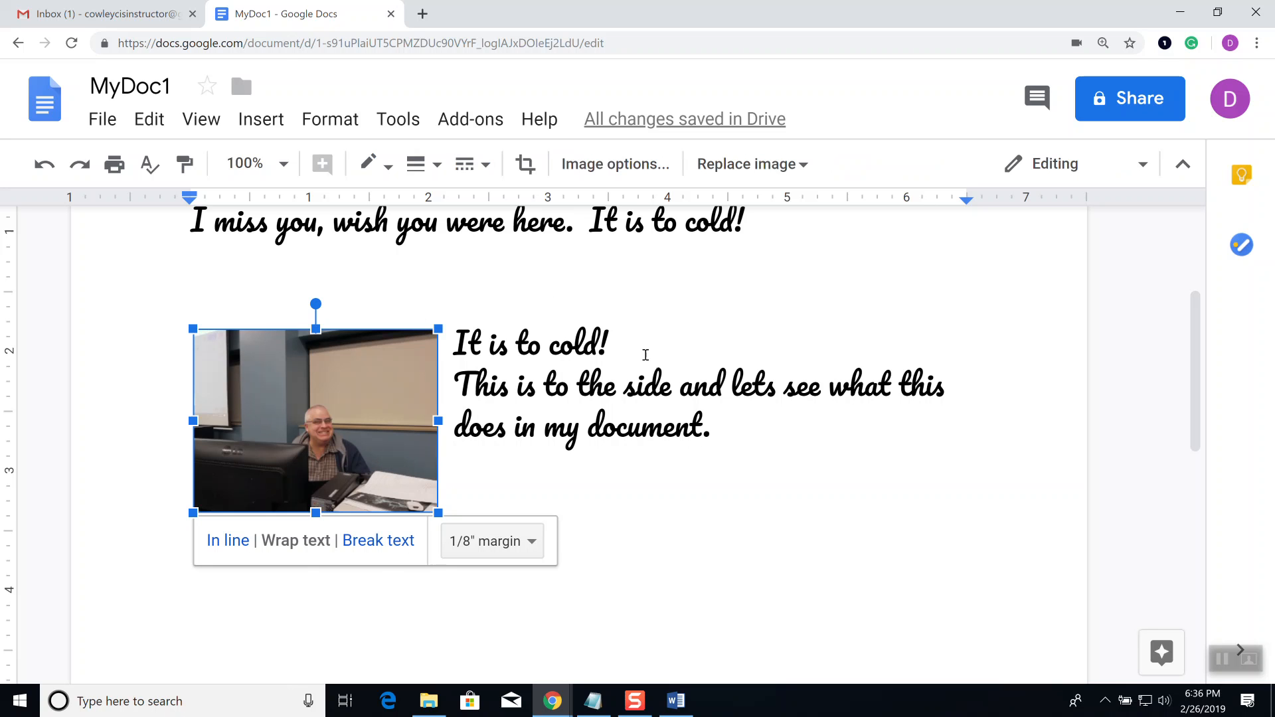
click(399, 542)
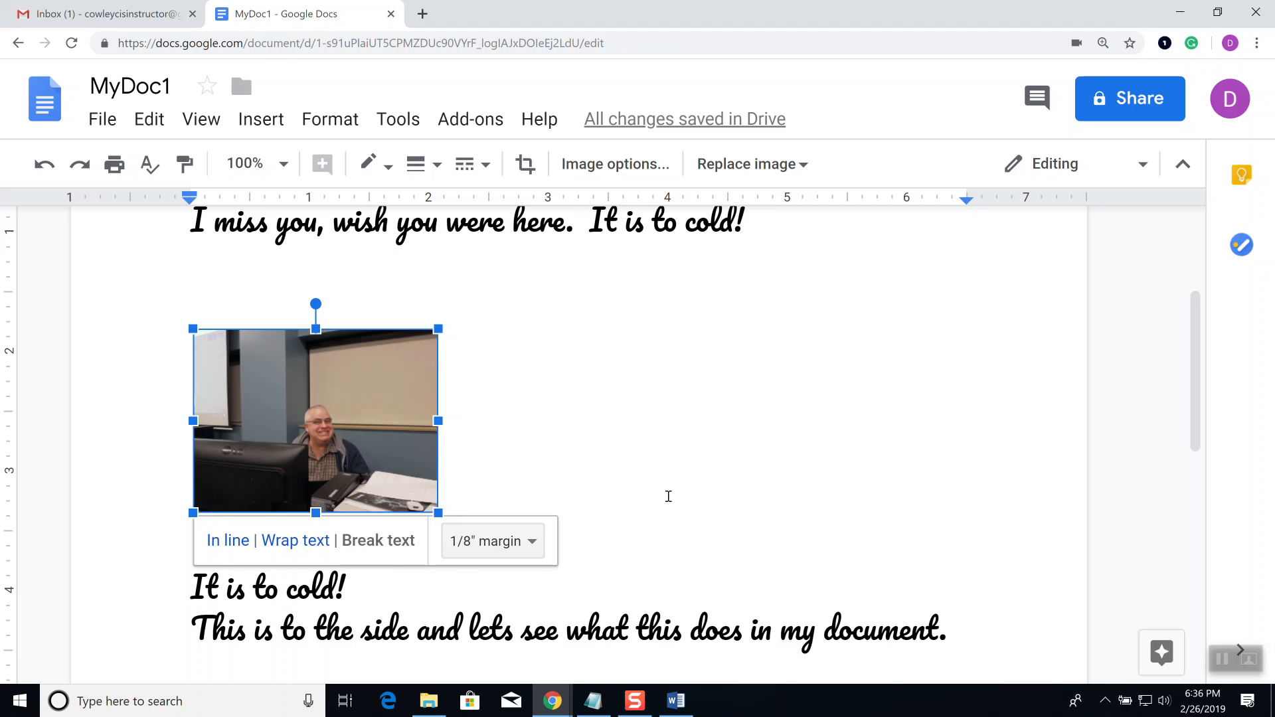
key(ctrl+z)
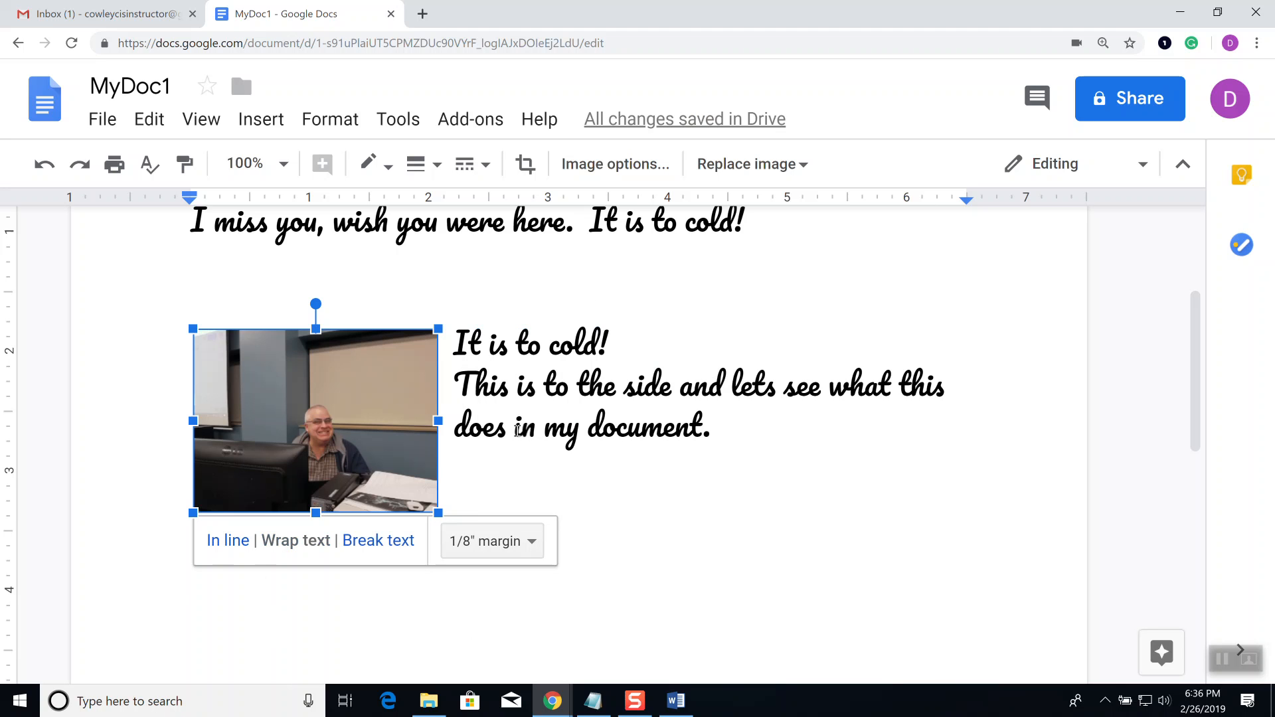
Step: Select the lines beside the photo, then place the caret on the empty line beside it
click(714, 422)
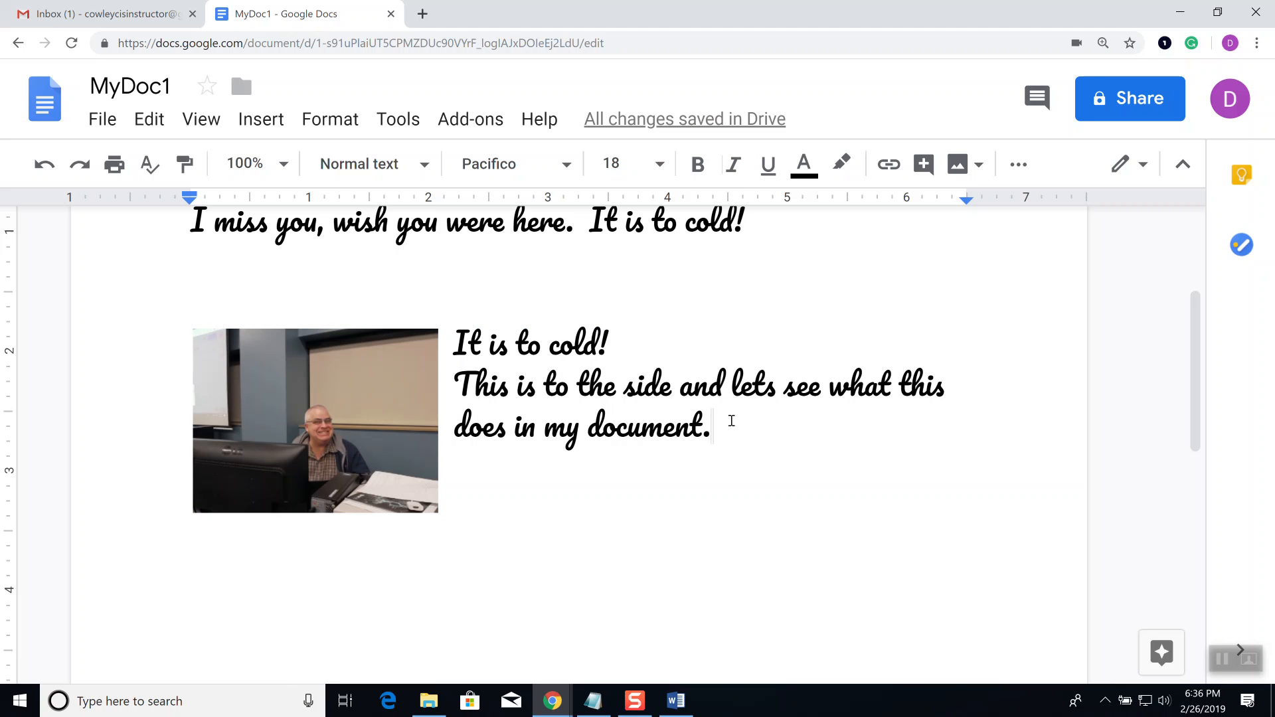
drag(728, 423, 454, 350)
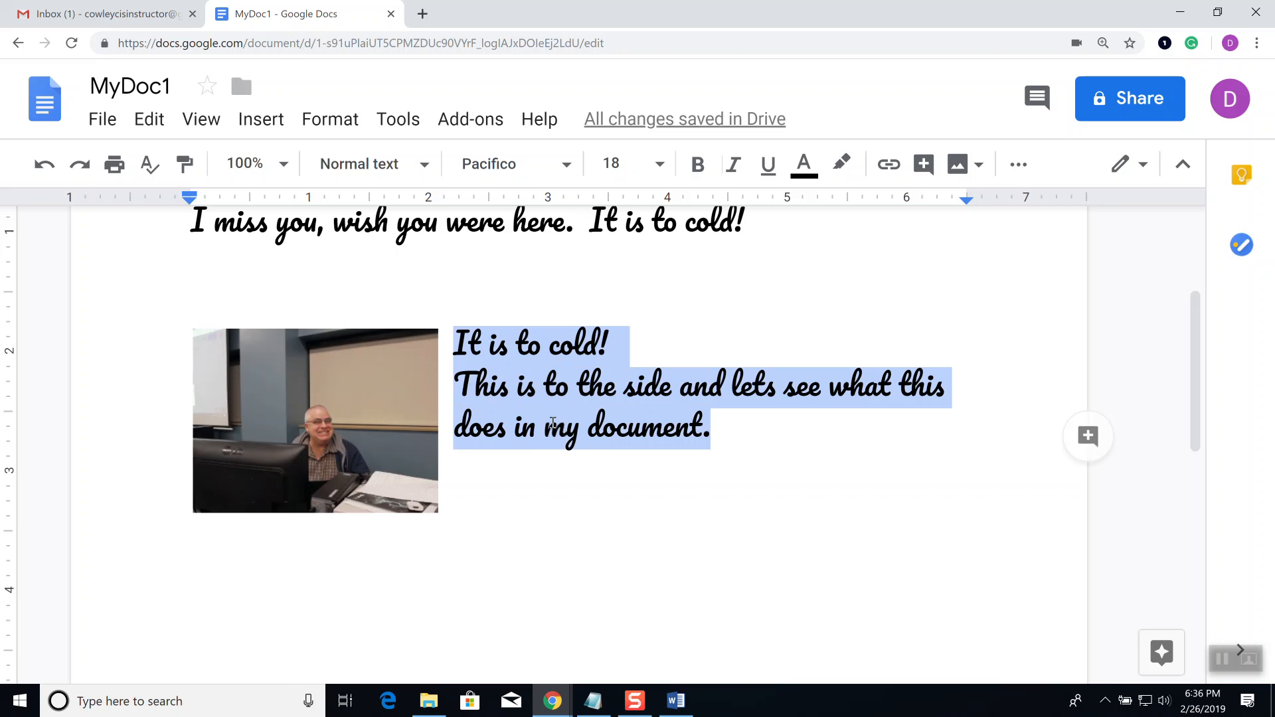
click(364, 317)
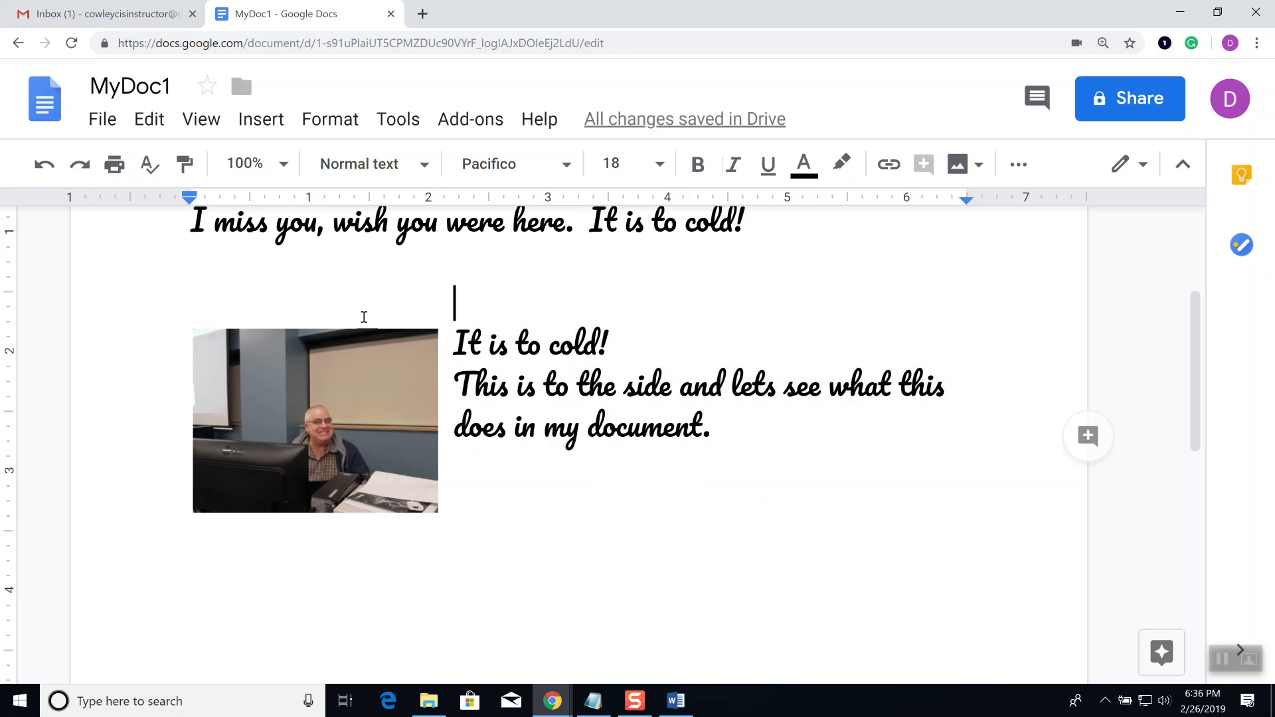
click(307, 260)
click(506, 488)
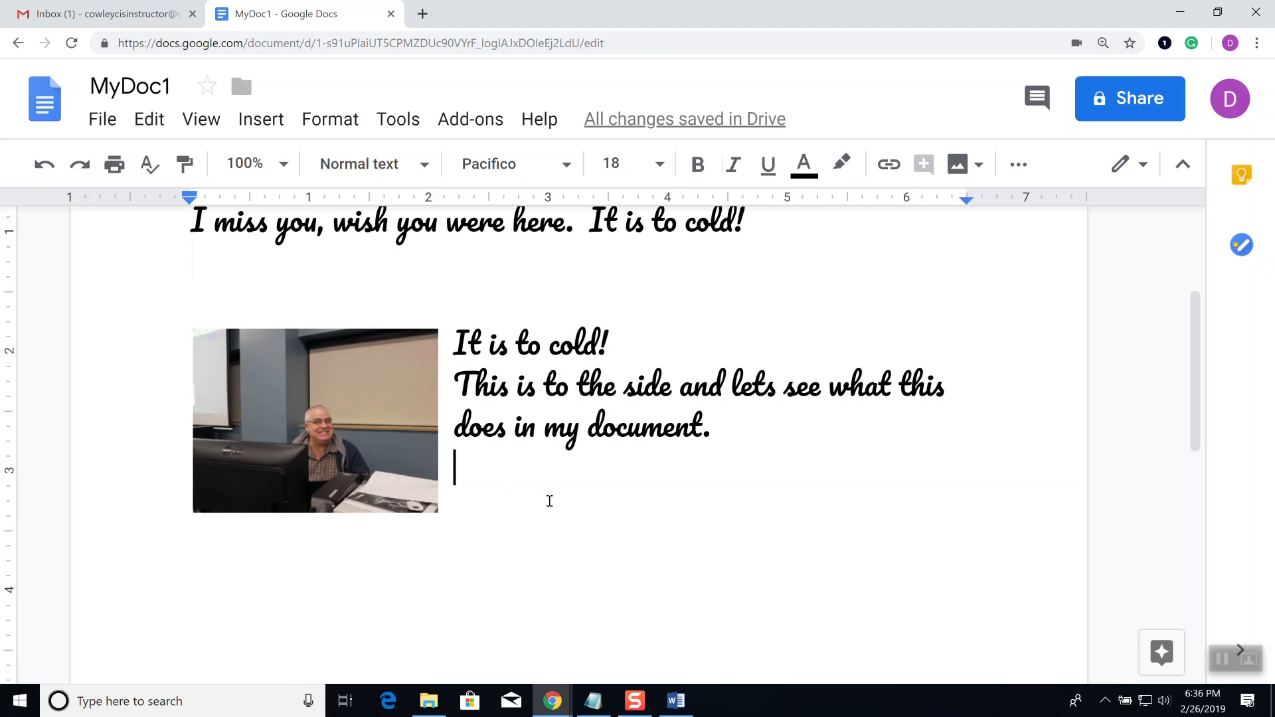
scroll(647, 435, up, 3)
scroll(687, 454, down, 2)
scroll(684, 453, down, 1)
Step: Start cropping the webcam photo, then leave cropping without changes
click(372, 389)
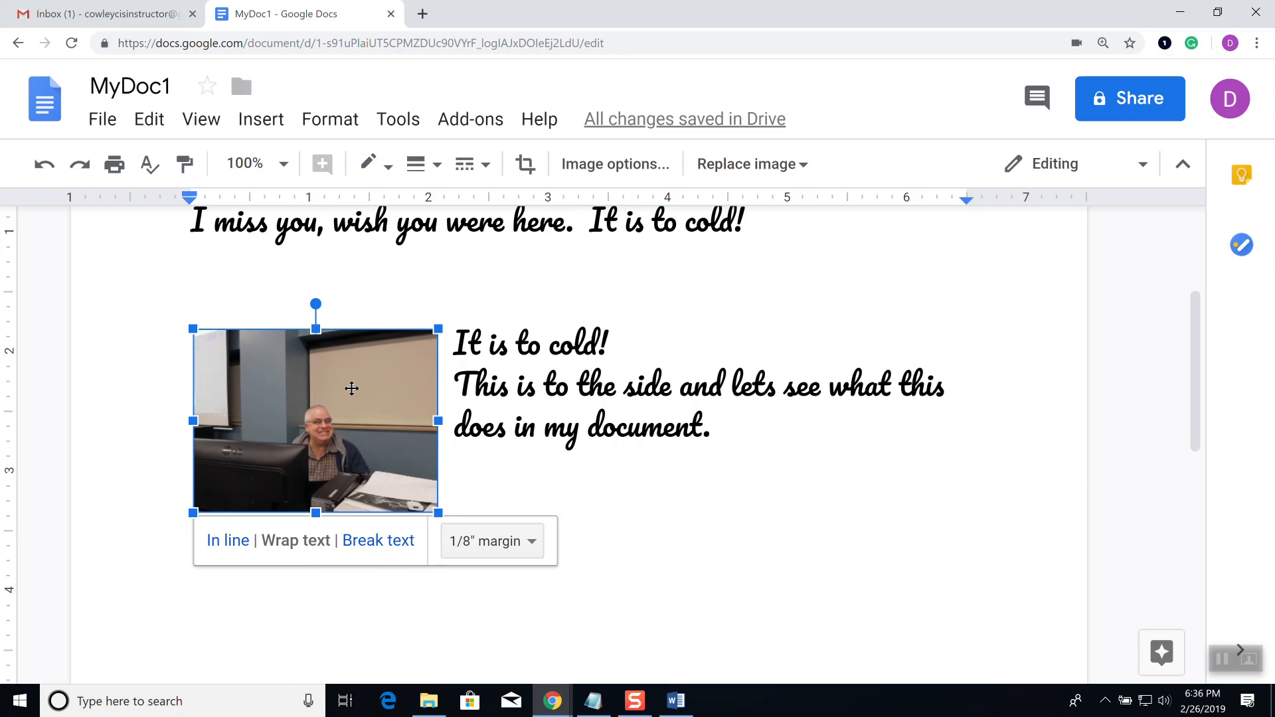
double_click(353, 392)
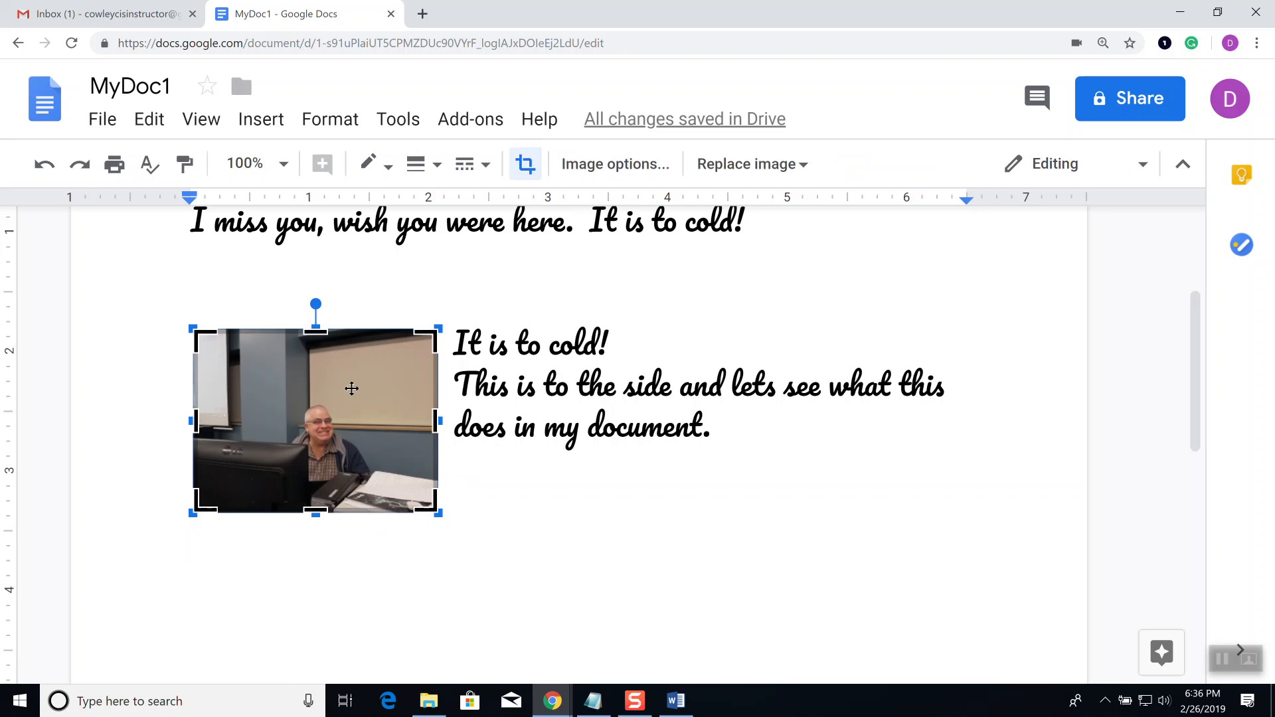
click(524, 454)
Step: Open the Image options panel for the webcam photo from its context menu
click(378, 421)
right_click(378, 421)
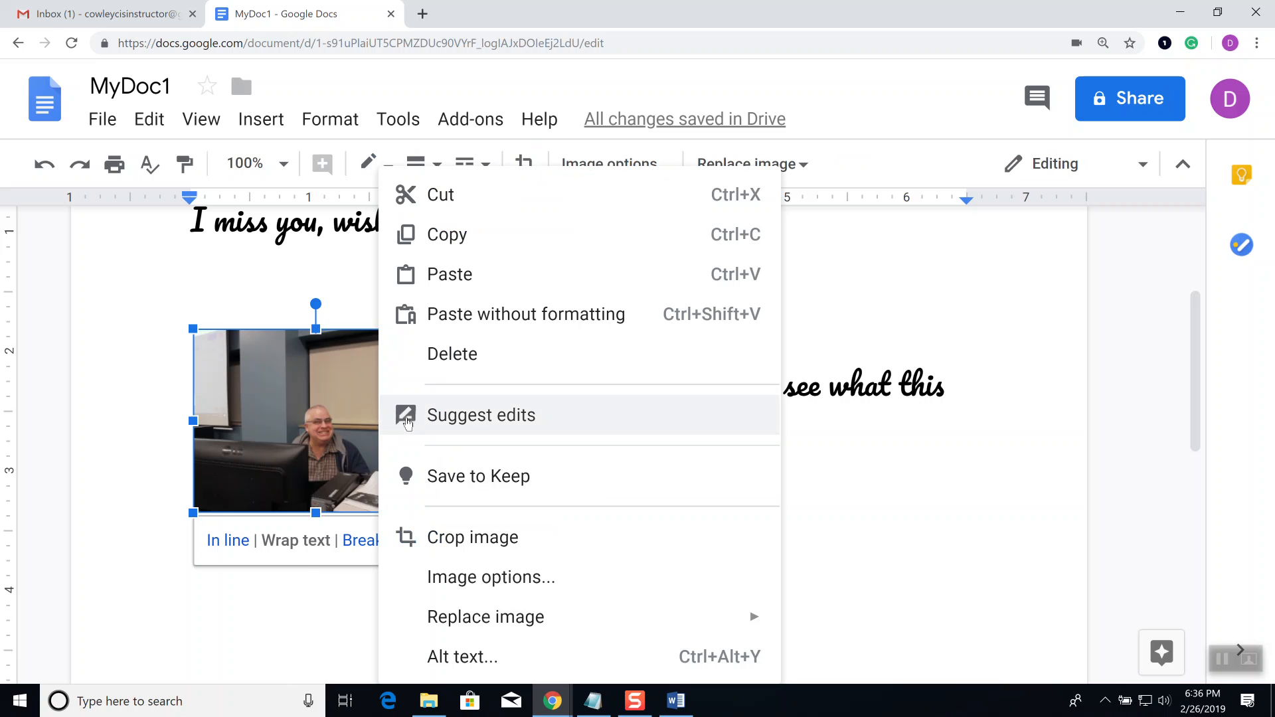
click(856, 469)
click(321, 409)
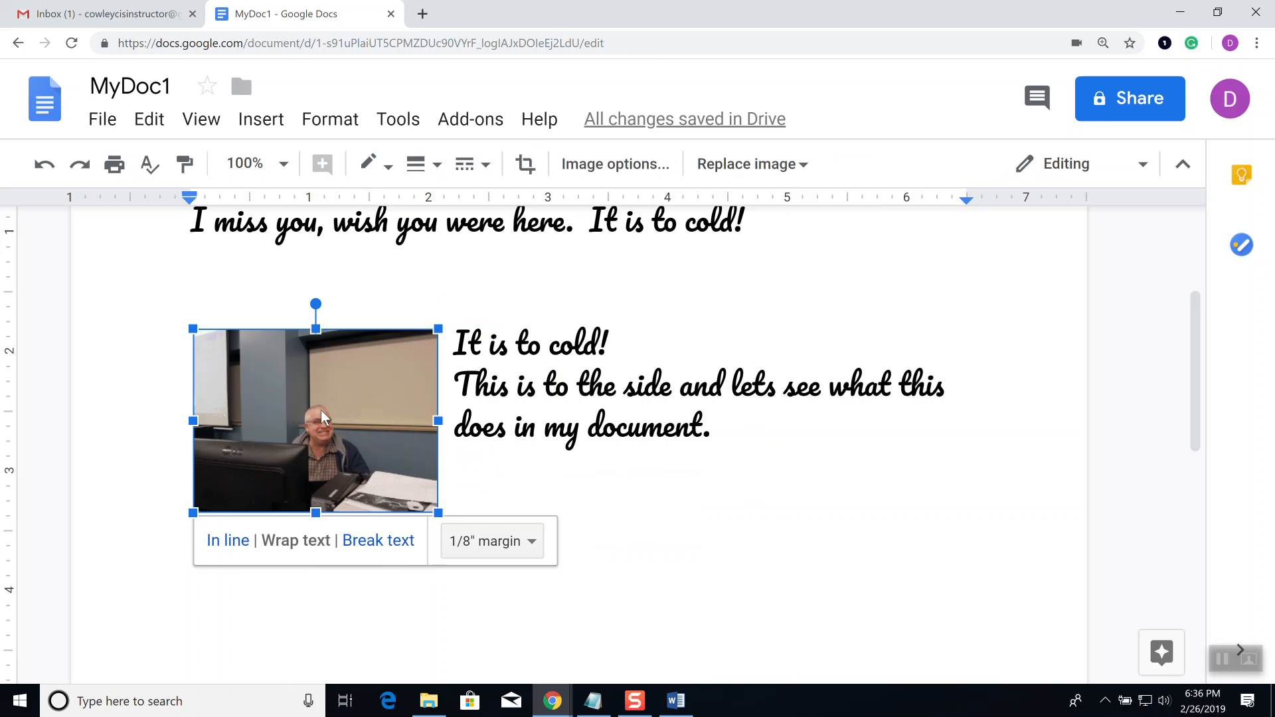
right_click(352, 416)
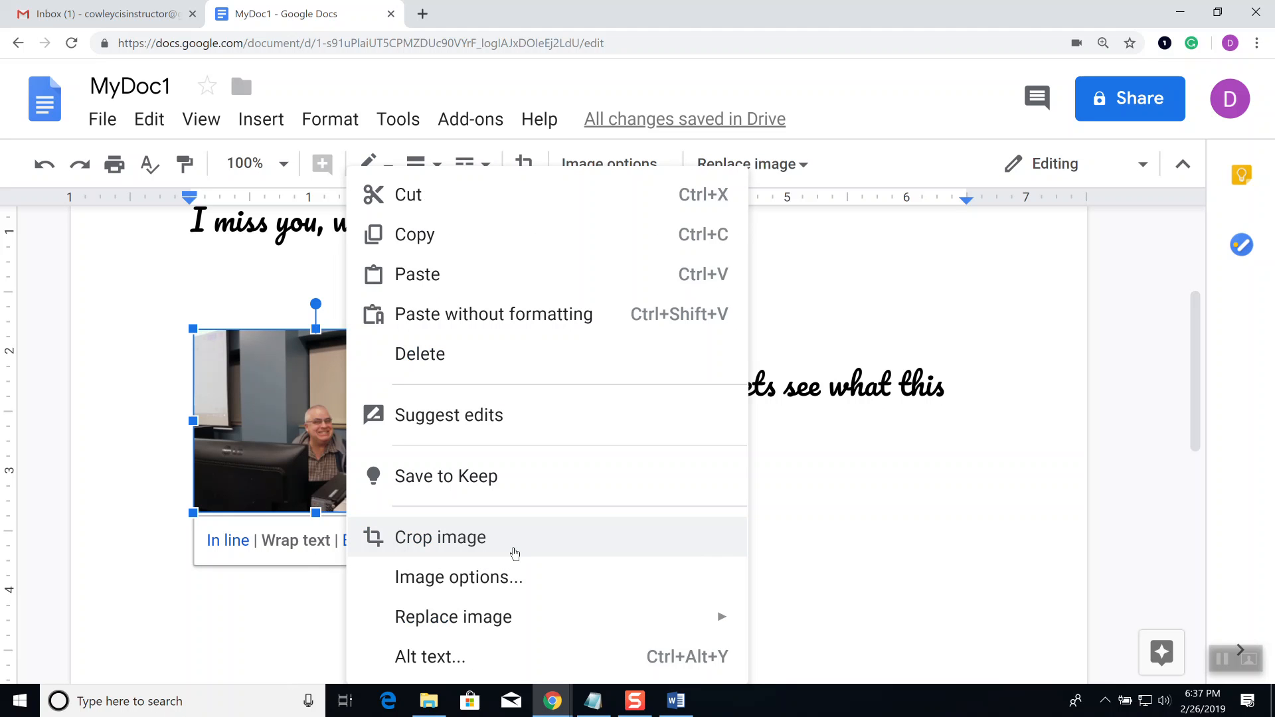
click(500, 577)
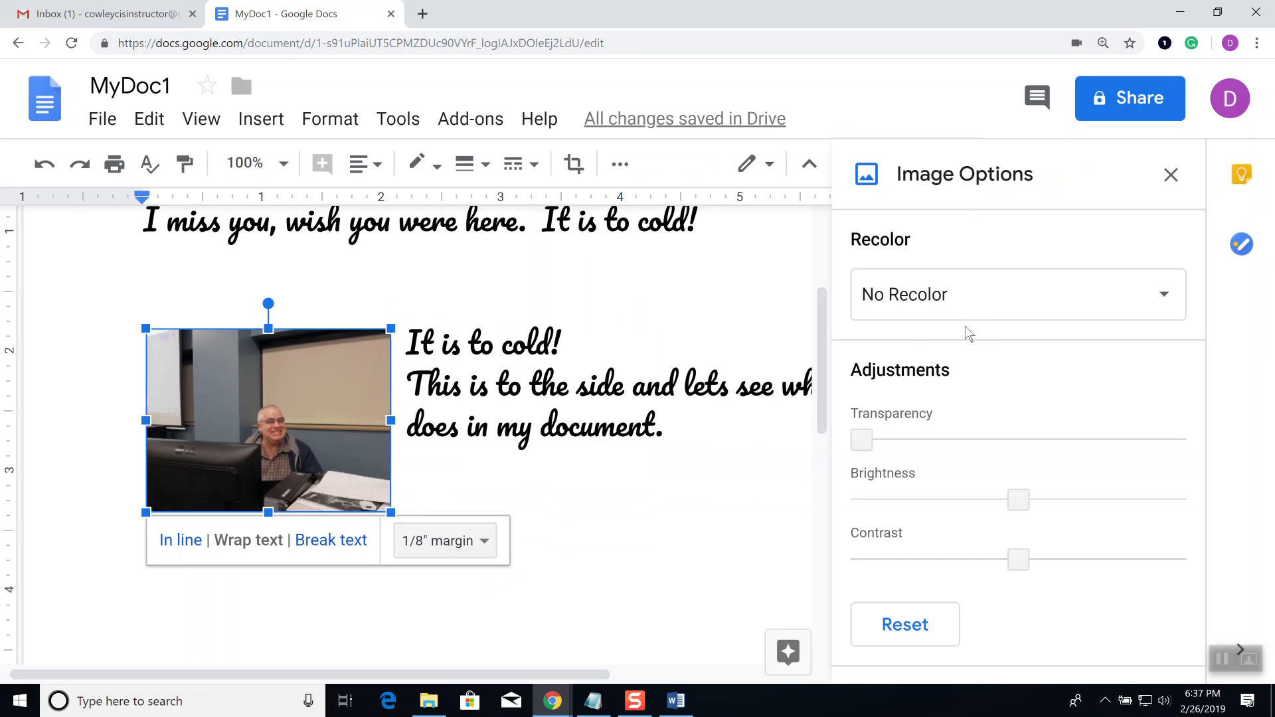
Step: Try the red Recolor preset on the photo, then set it back to no recolor
click(966, 300)
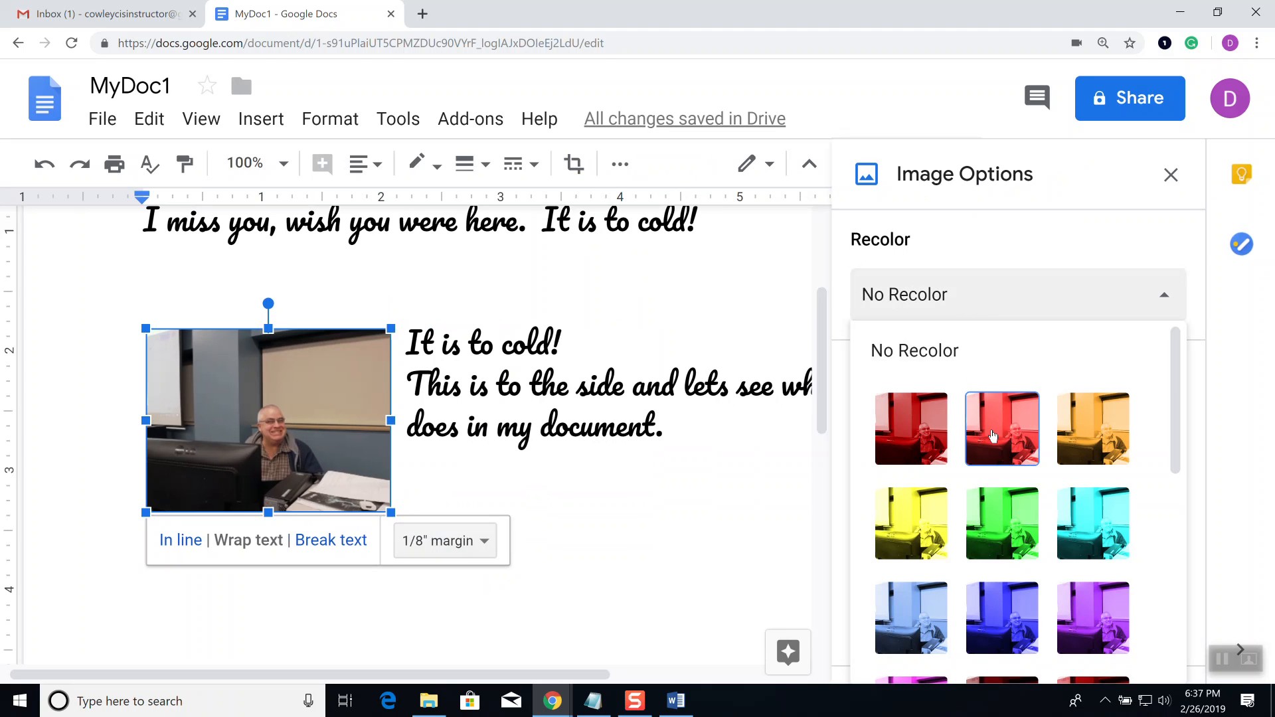
click(993, 435)
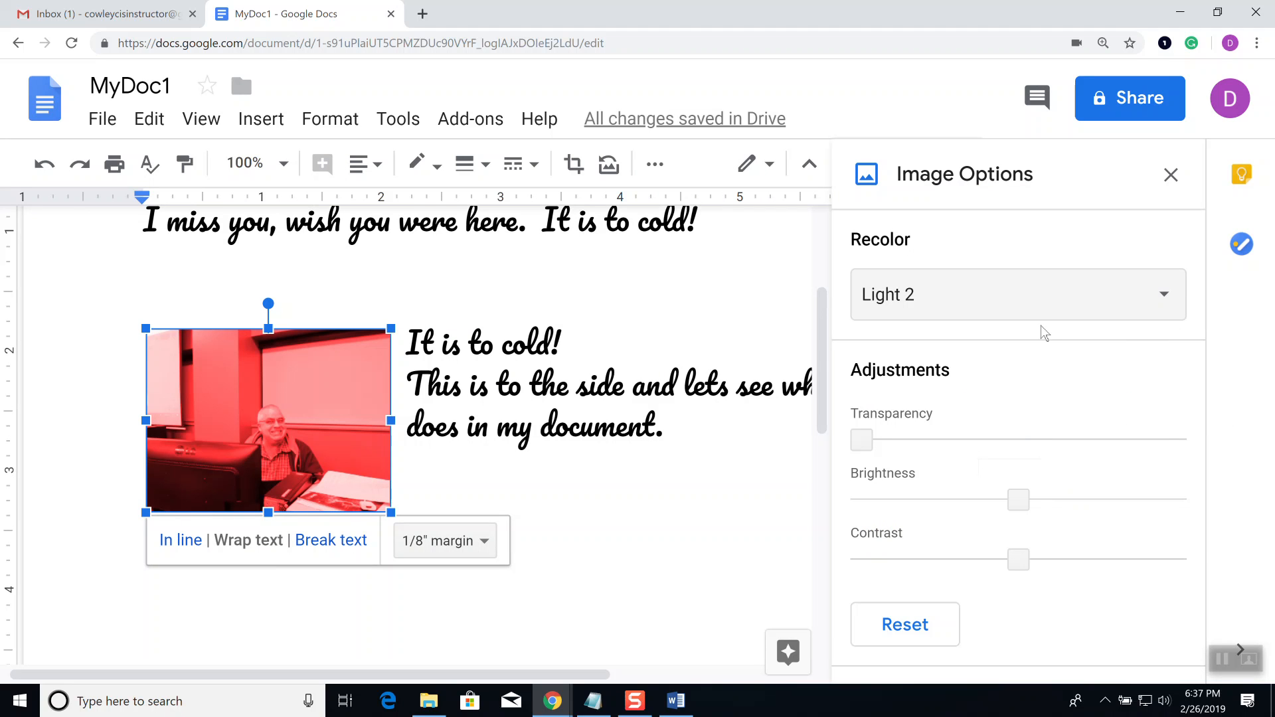
click(1004, 297)
click(939, 354)
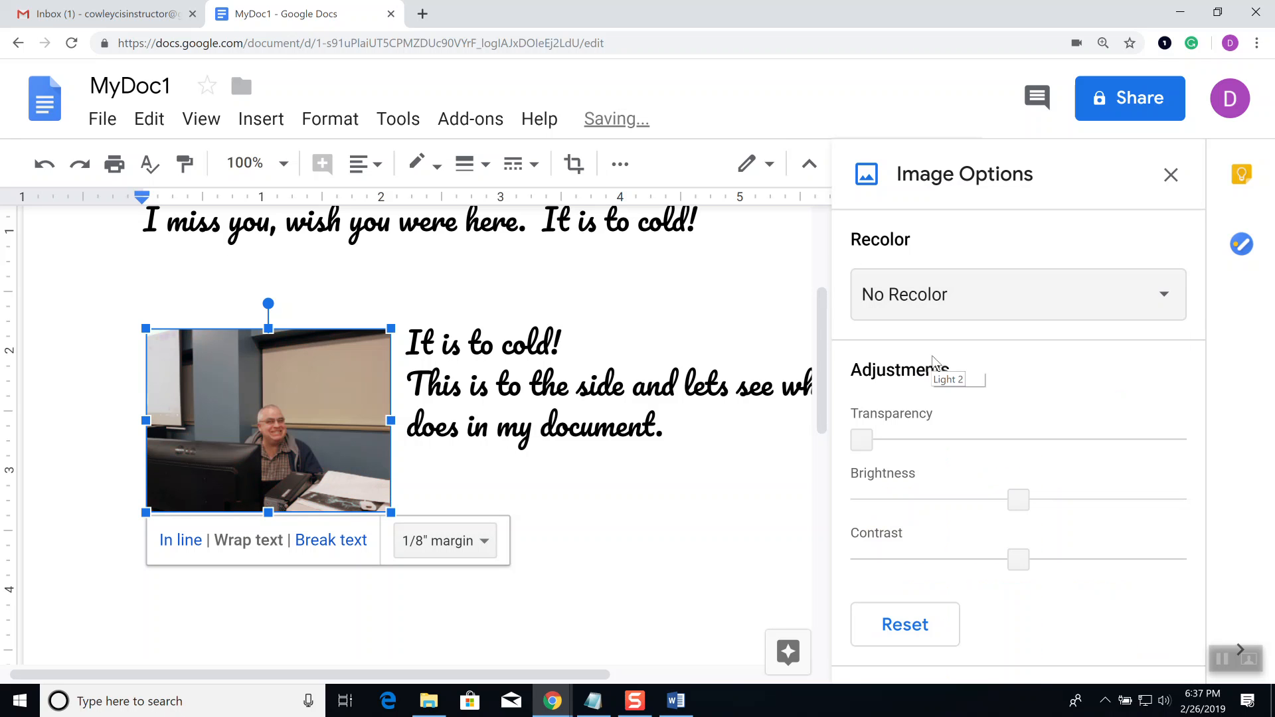
Step: Test transparency and brightness, reset the photo's adjustments to defaults, and close Image options
click(892, 440)
drag(898, 444, 837, 458)
drag(1046, 503, 830, 511)
key(ctrl+z)
key(ctrl+z)
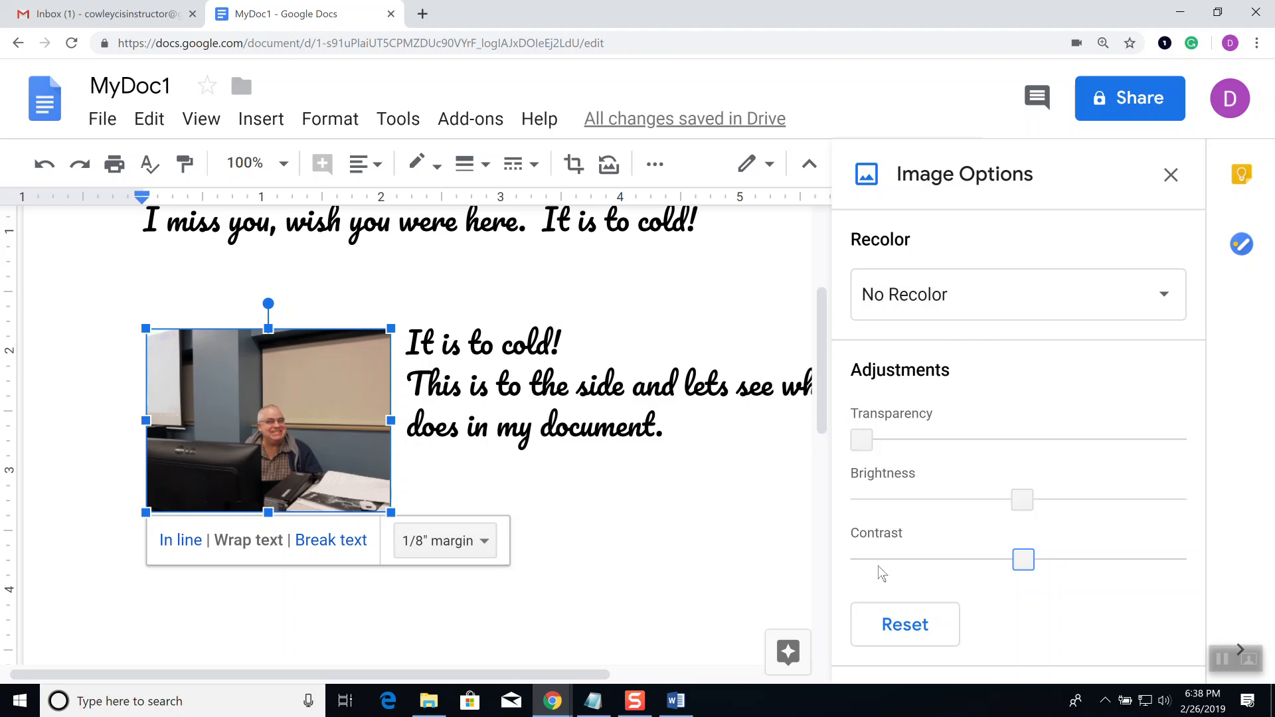
click(888, 627)
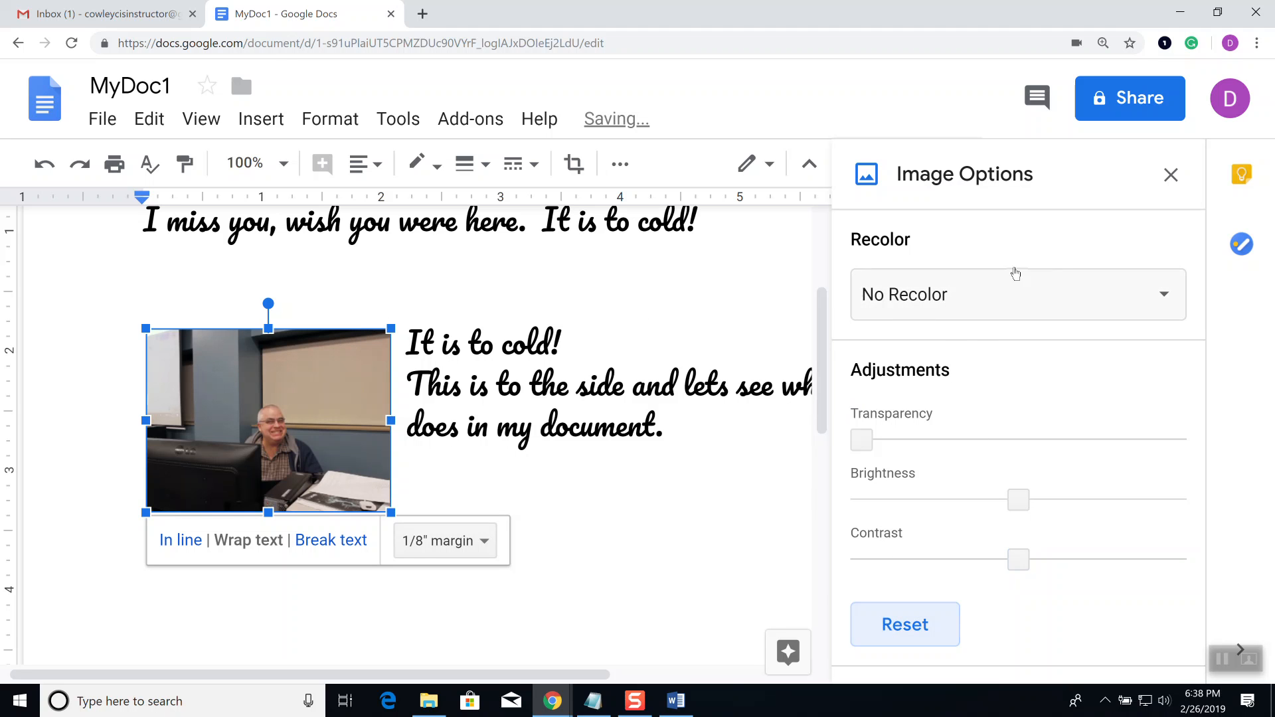
click(1171, 175)
right_click(322, 412)
Step: Crop the webcam photo's bottom, right, top and left edges and apply the crop
click(322, 413)
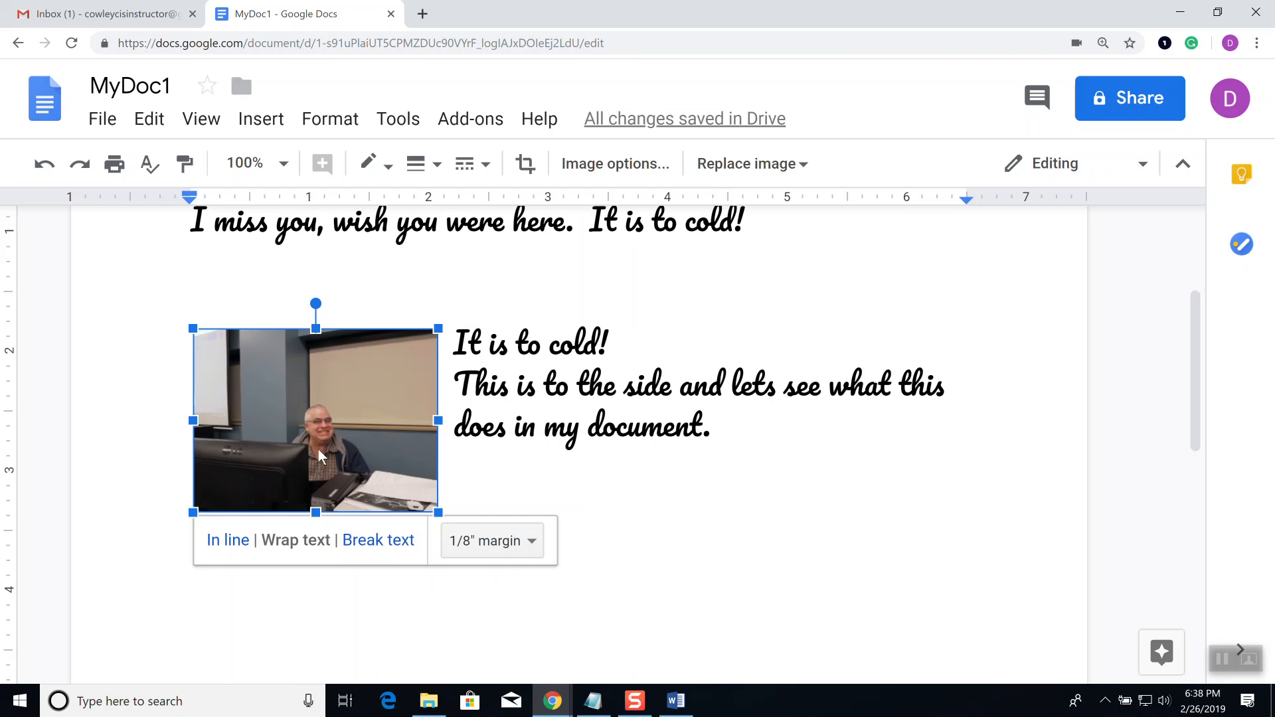
right_click(353, 398)
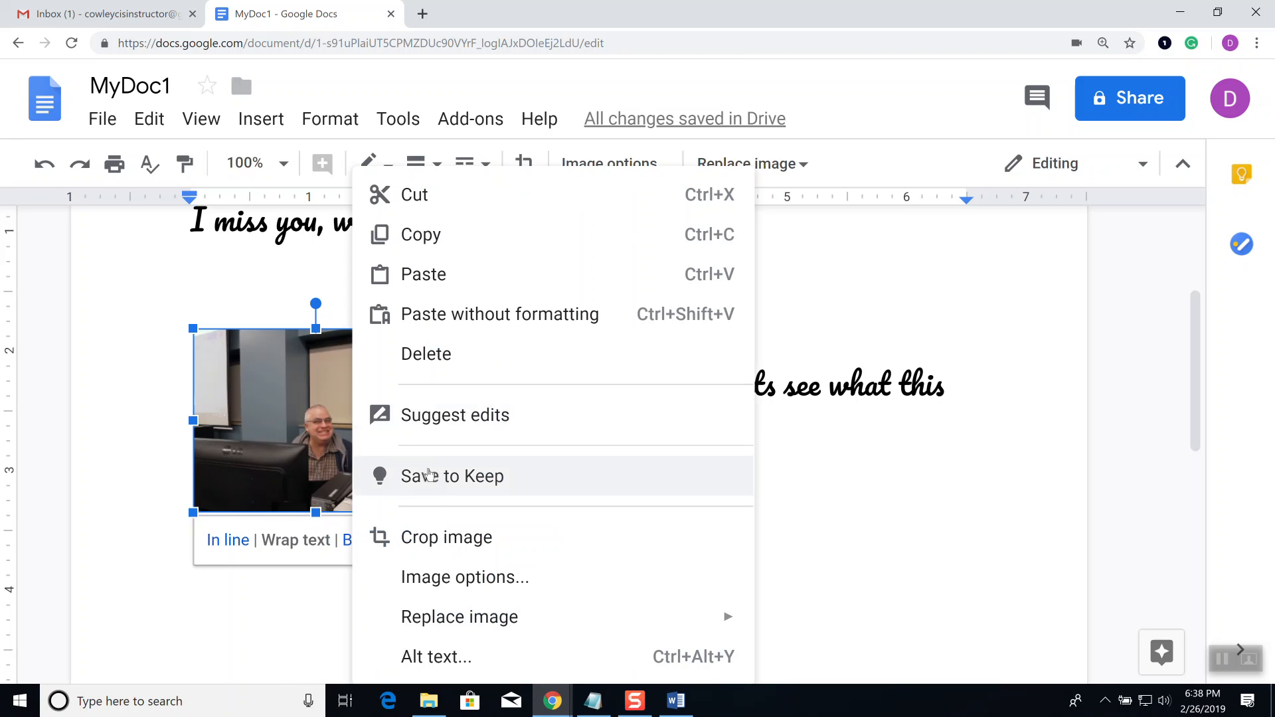
click(455, 535)
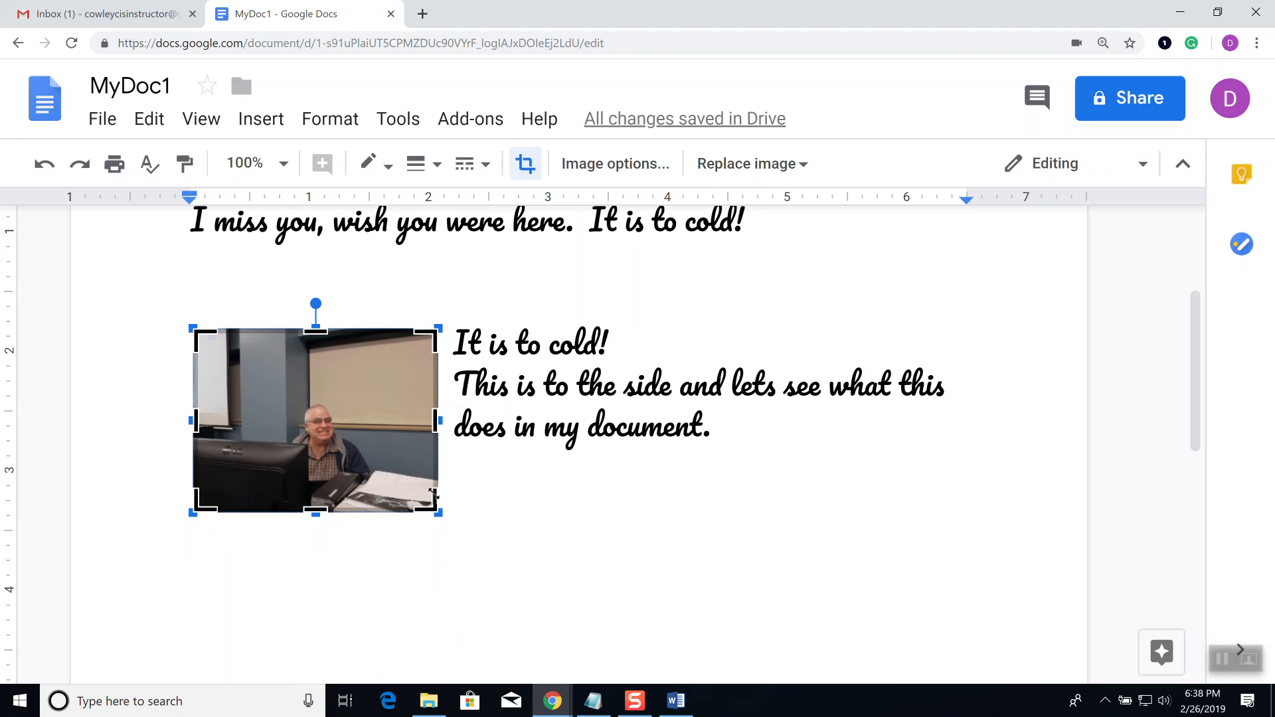
drag(423, 508, 351, 460)
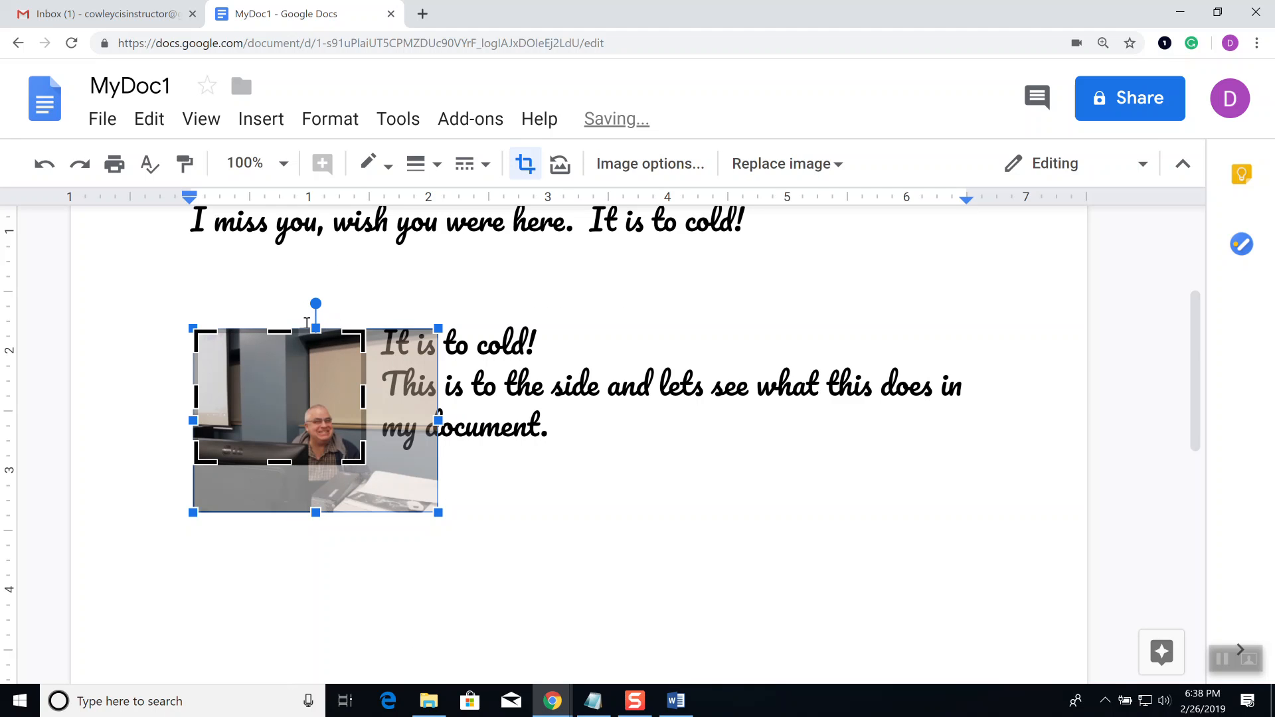
drag(280, 364, 279, 380)
drag(200, 419, 285, 416)
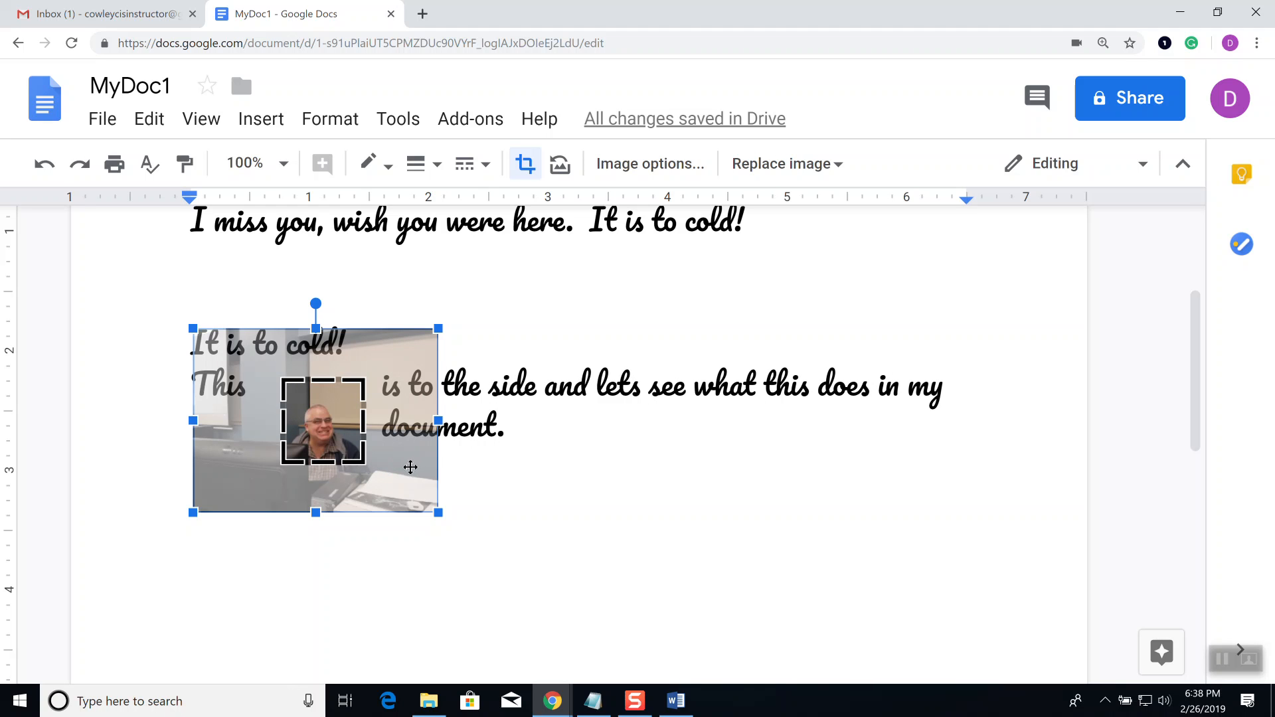
key(Return)
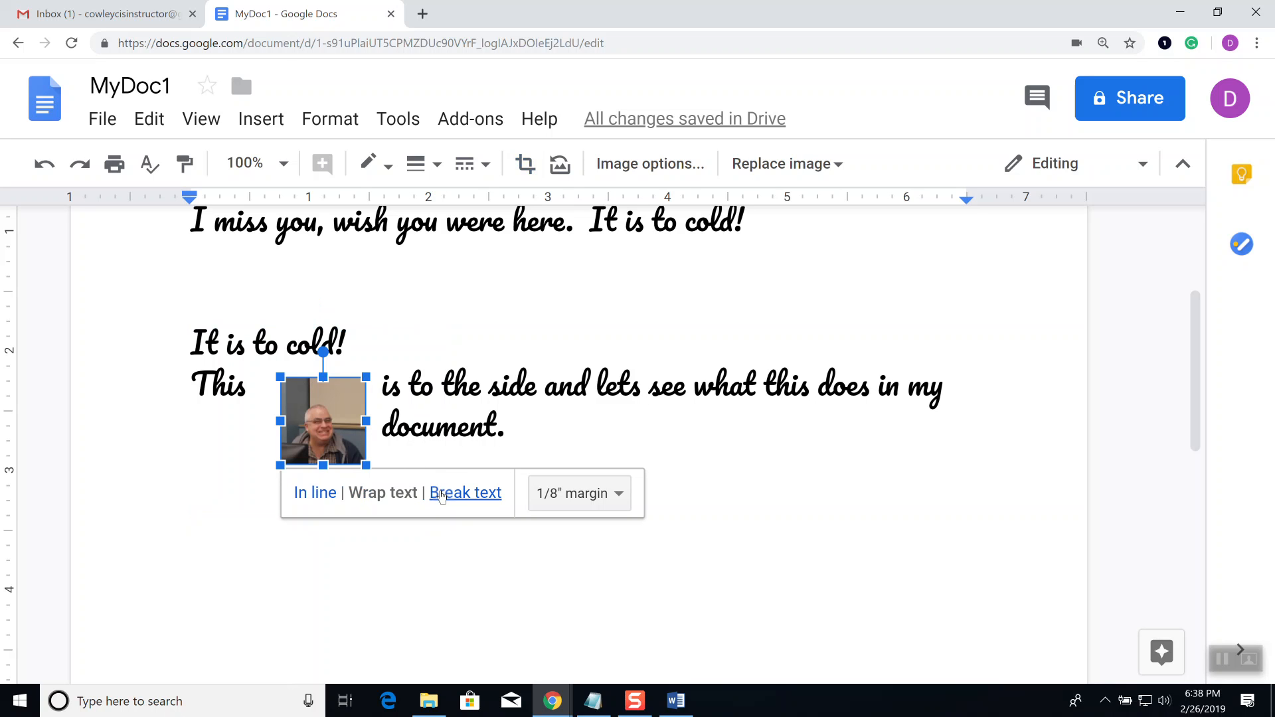
Step: Undo the crop to restore the full photo and deselect it
click(612, 419)
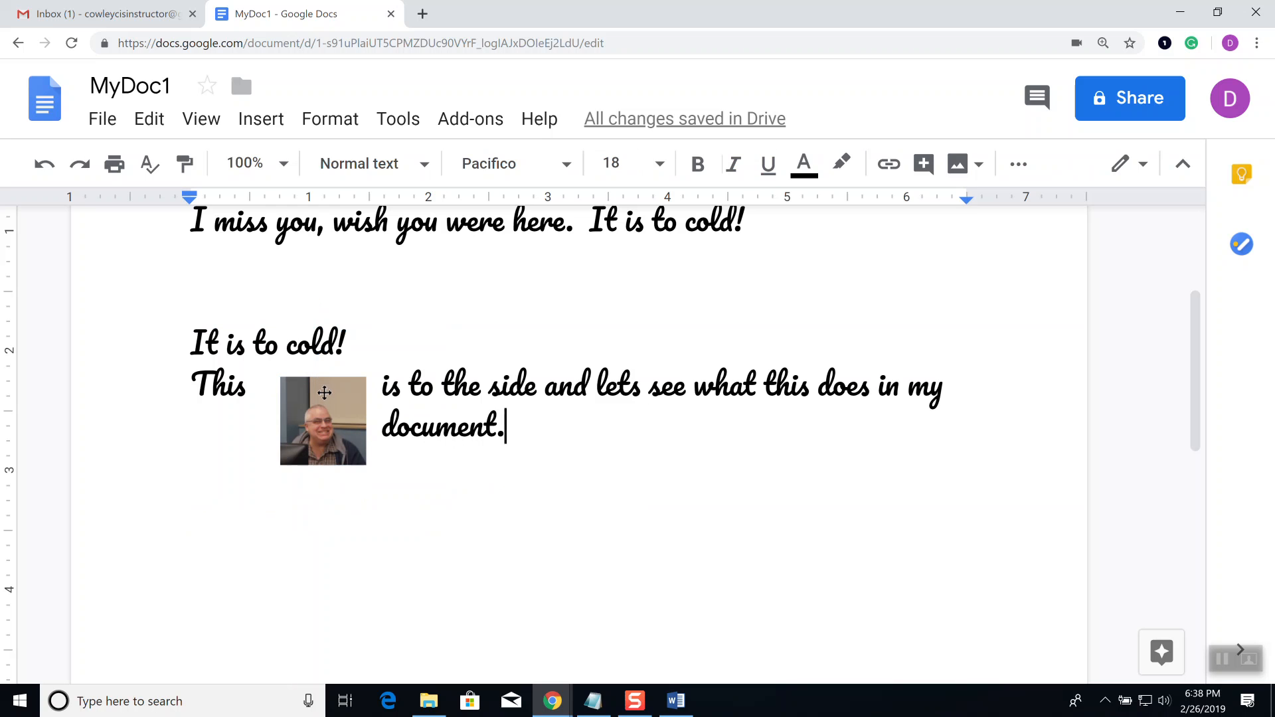
key(ctrl+z)
key(ctrl+z)
key(ctrl+z)
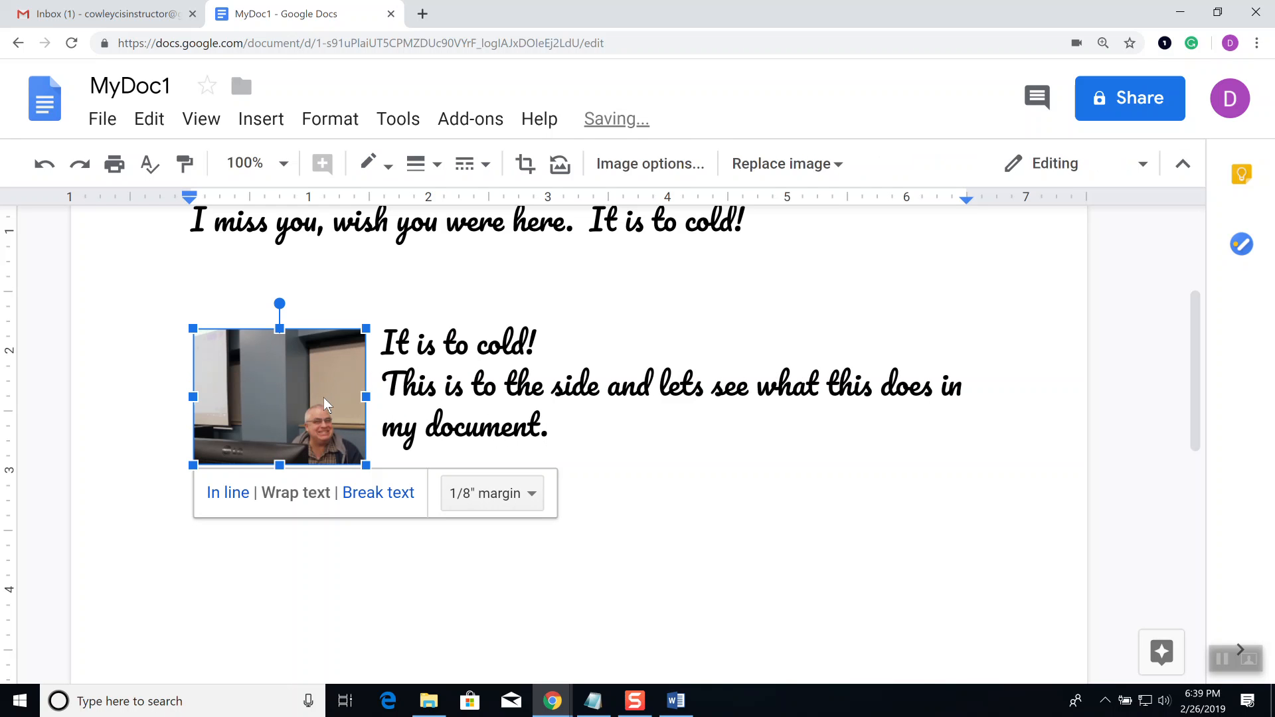
click(767, 456)
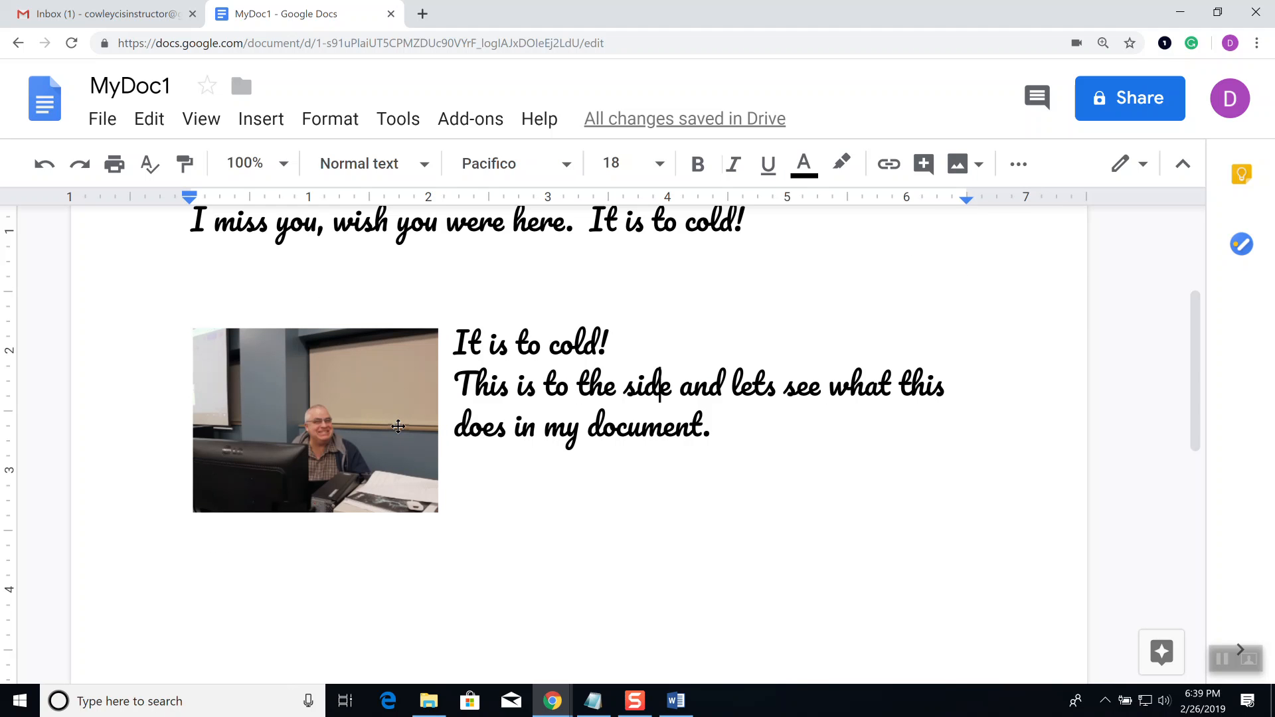
Step: Type 'Here is my next image:' on a new line under the photo, then add an empty line
click(586, 500)
key(Return)
text(Here)
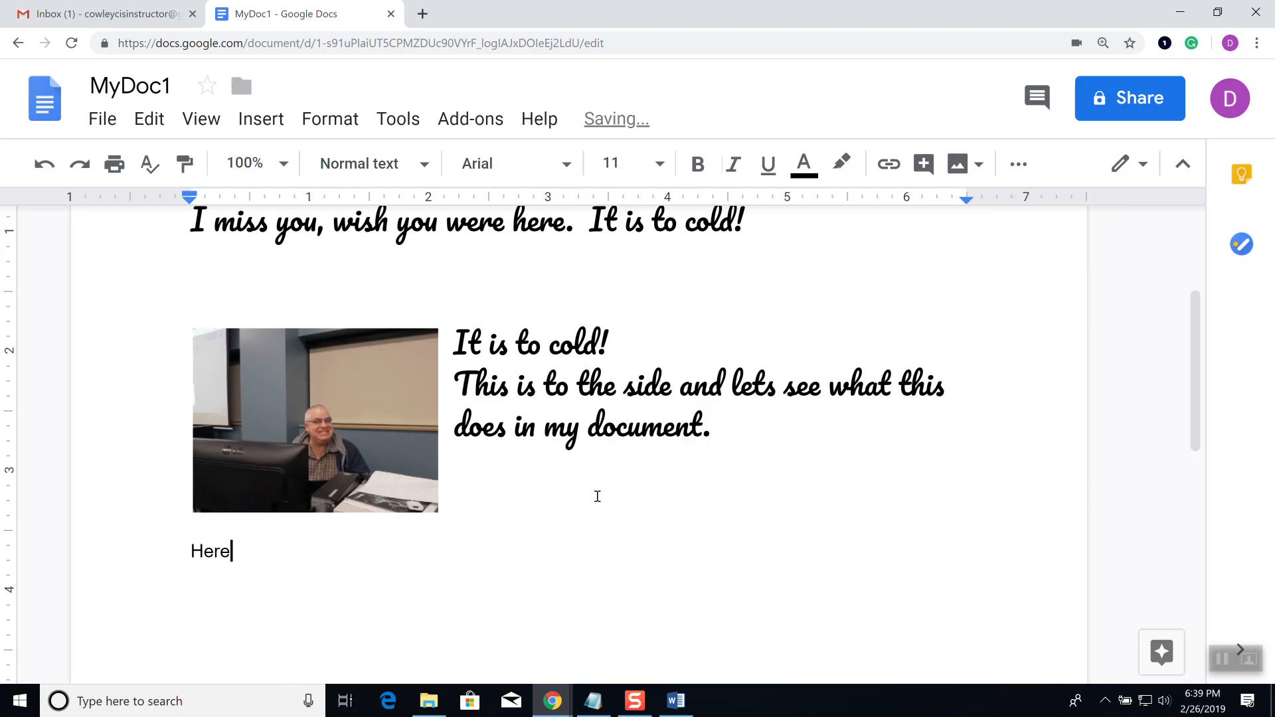
text( is my next image:)
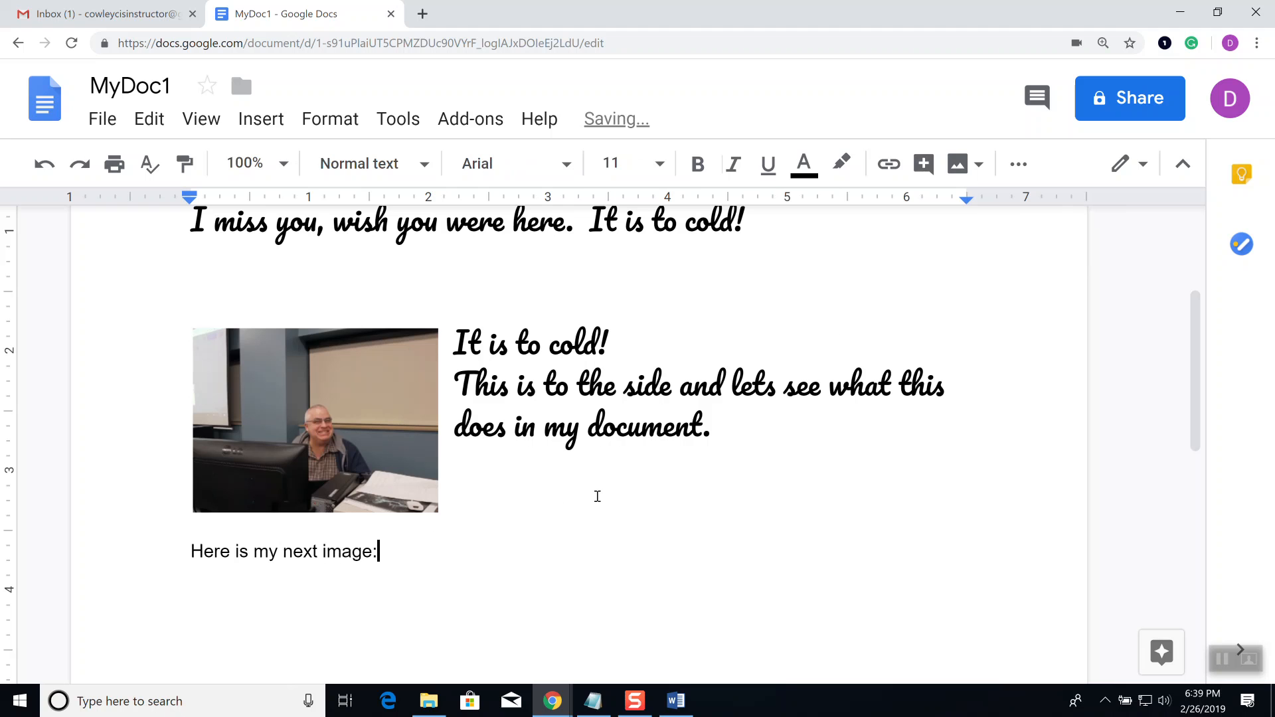
key(Return)
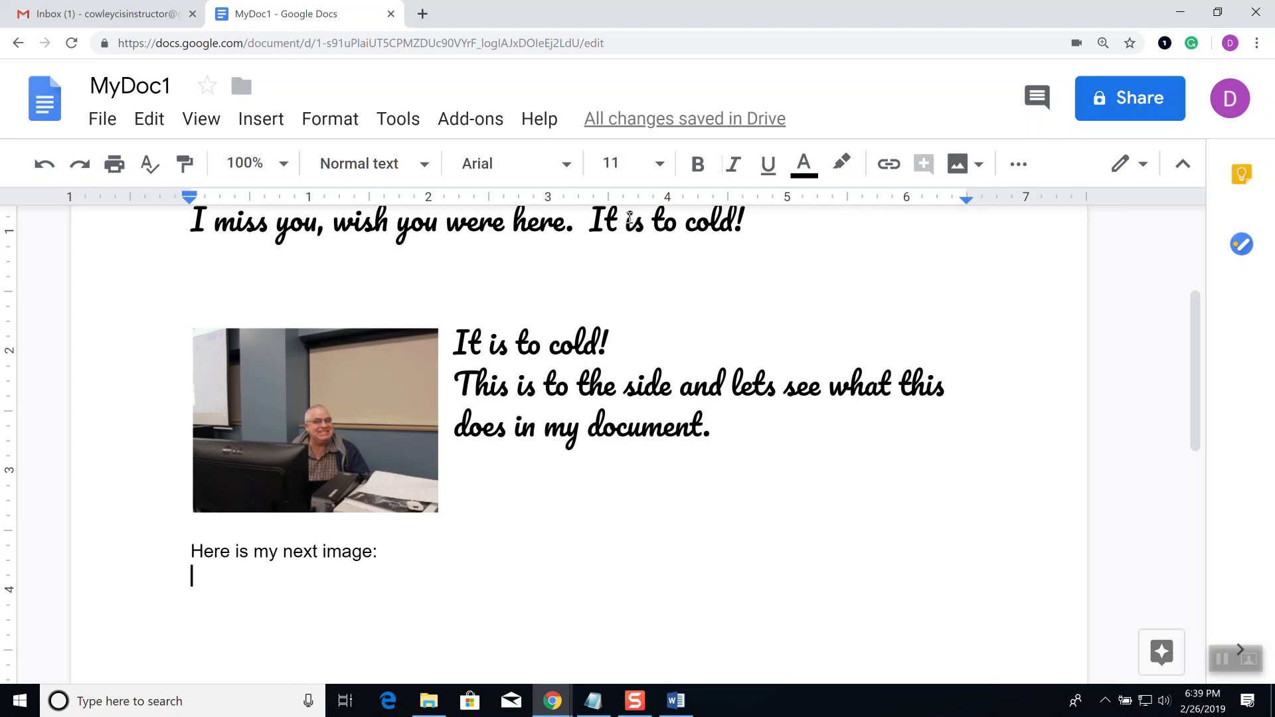
click(978, 166)
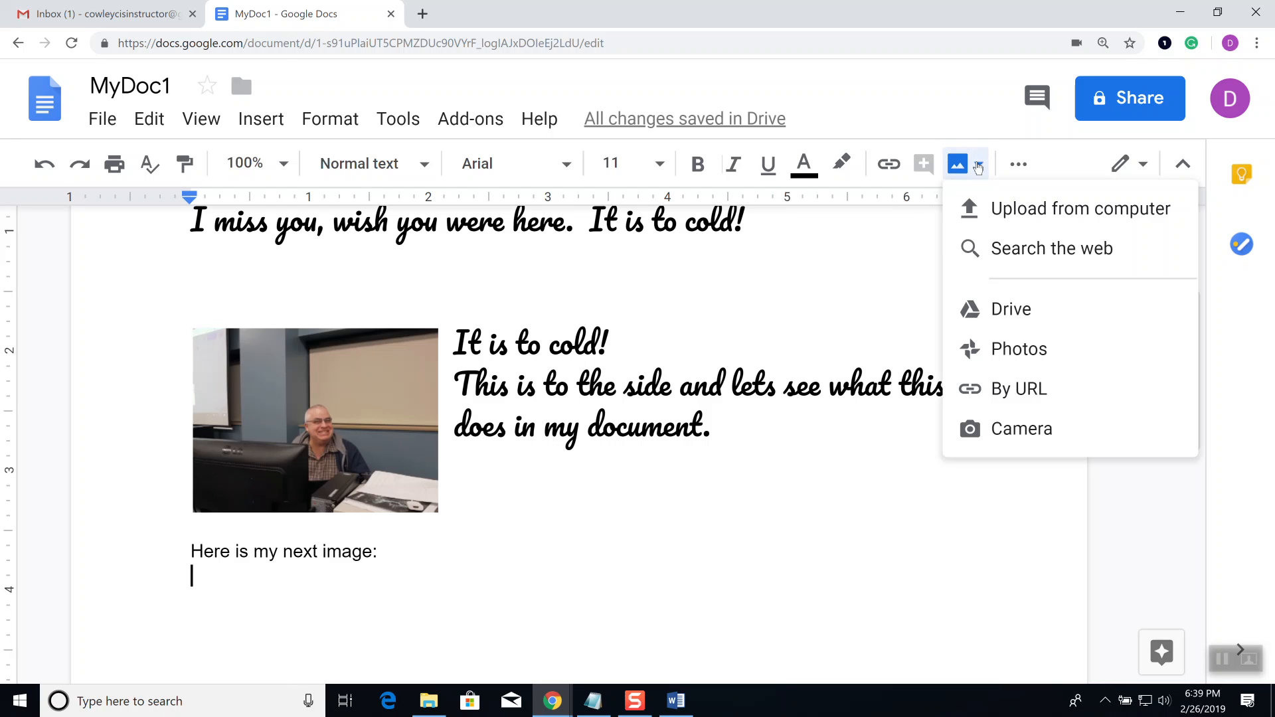
click(1046, 261)
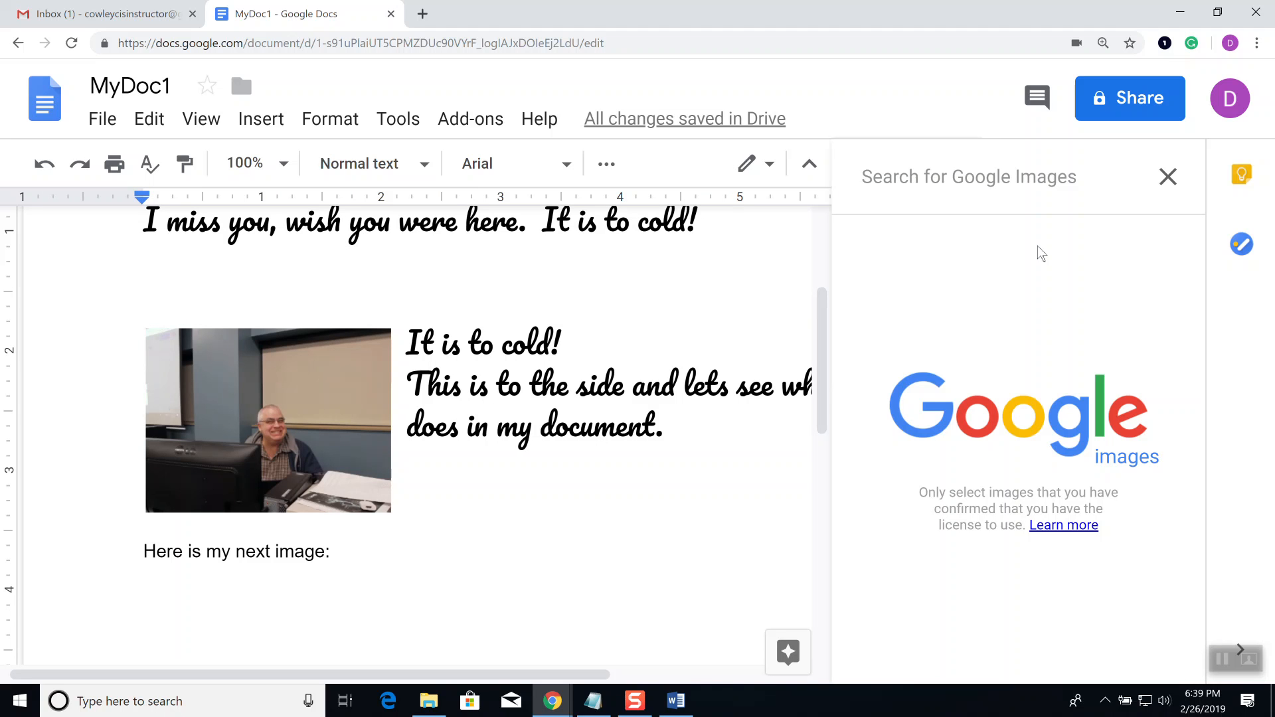
text(pin)
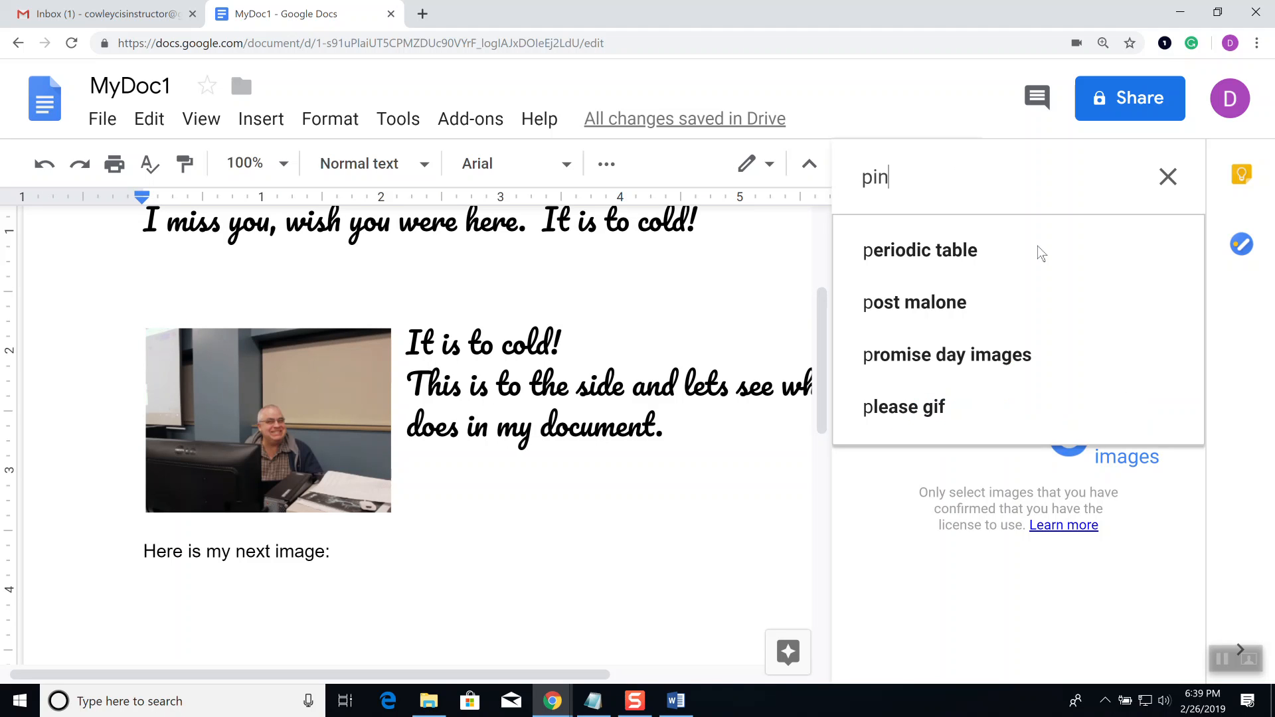
text(k panther)
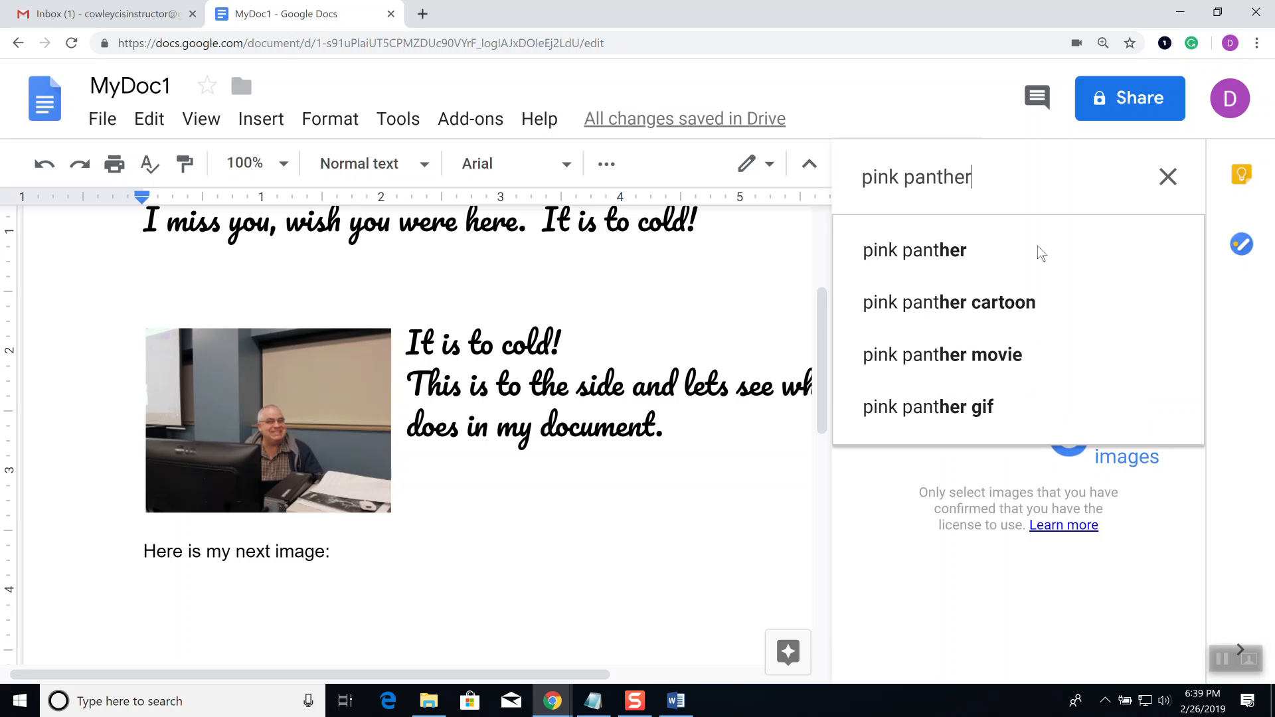
click(1041, 253)
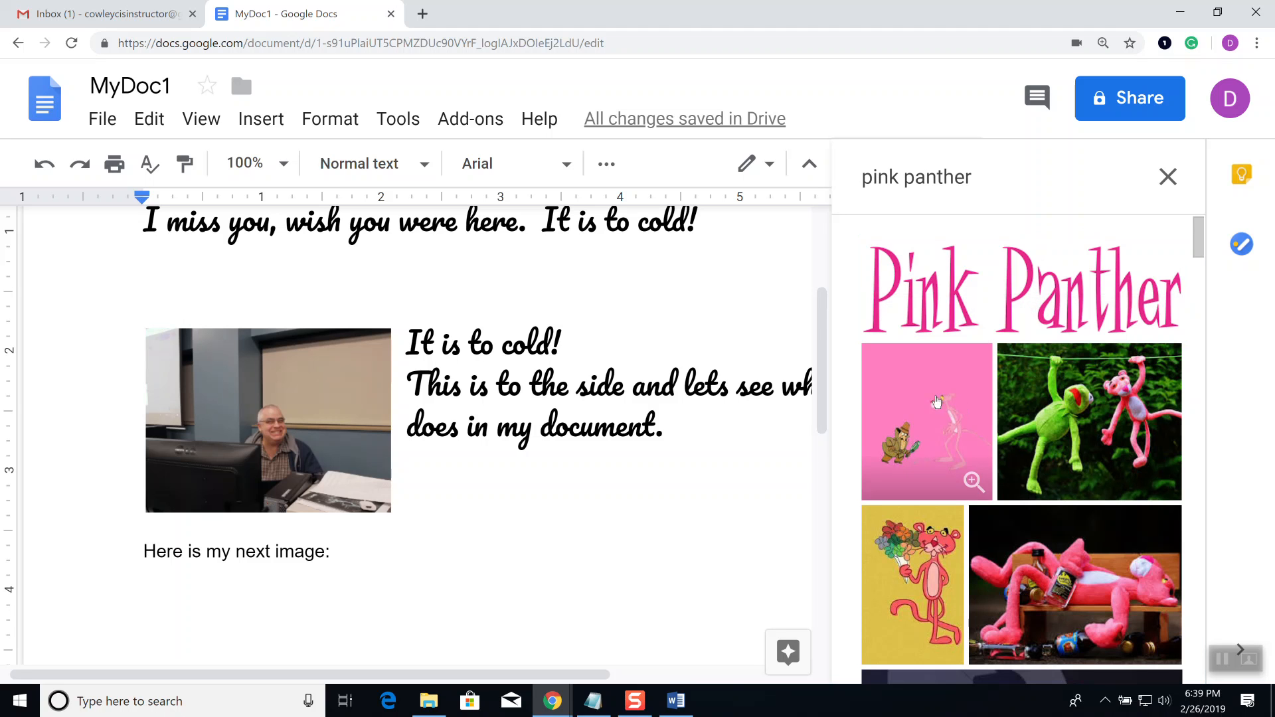
click(939, 402)
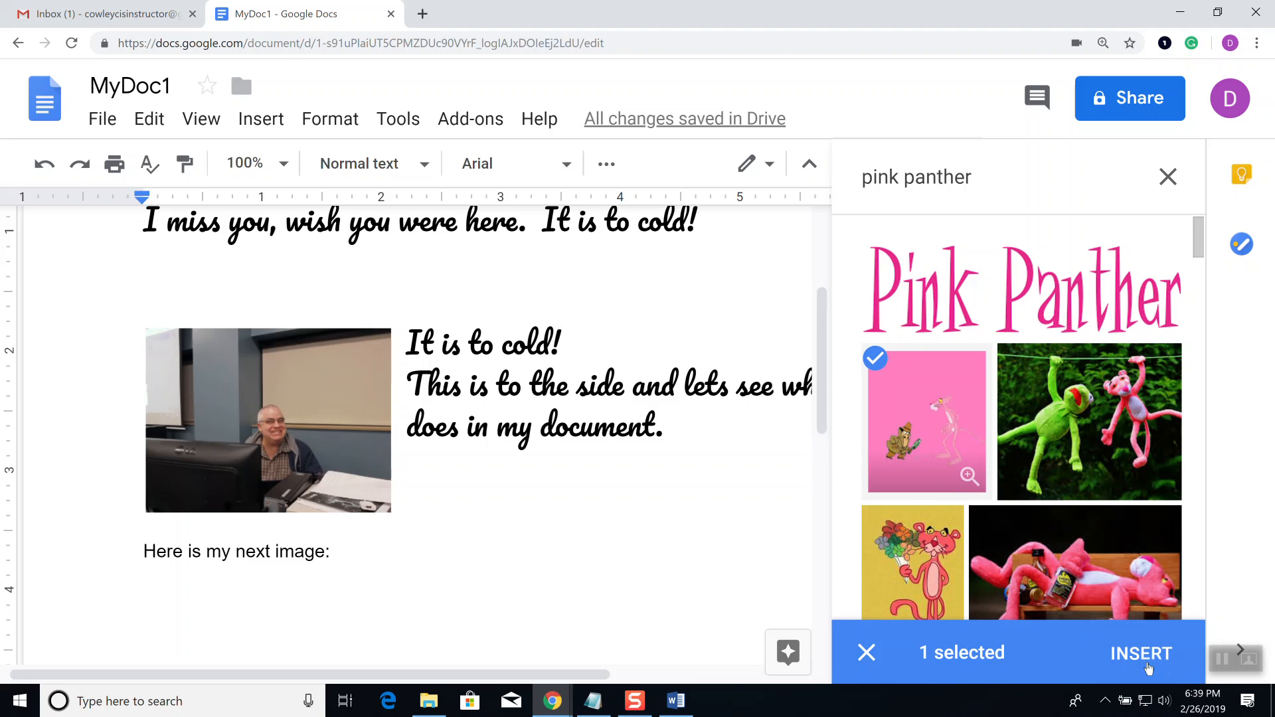
click(1148, 668)
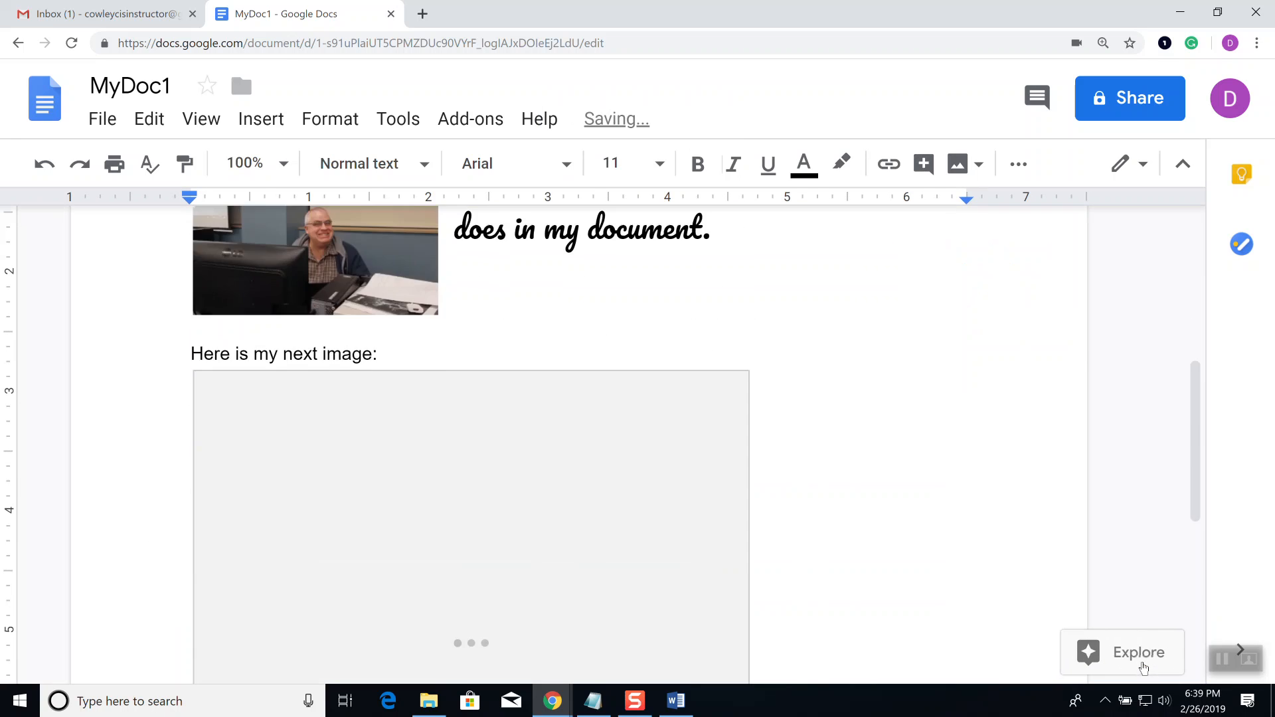
click(453, 438)
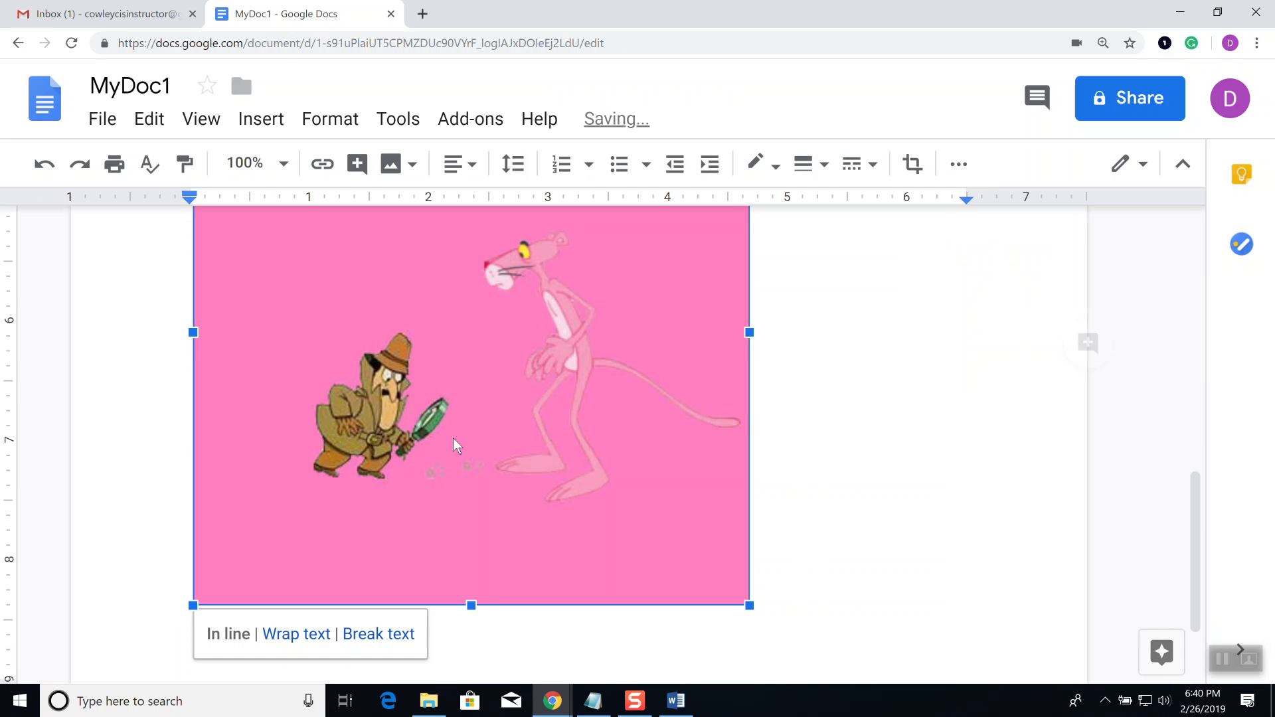
key(Delete)
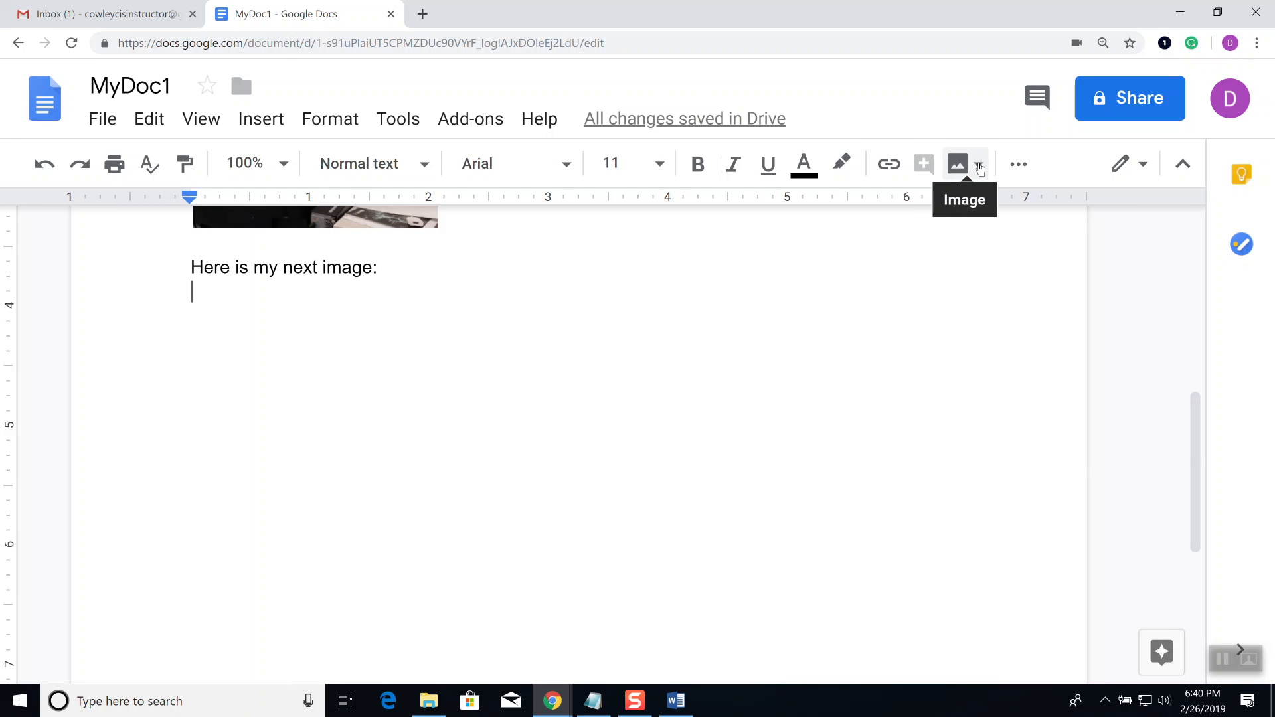
Step: Run a web image search for 'algebra', replacing the old search term
click(983, 166)
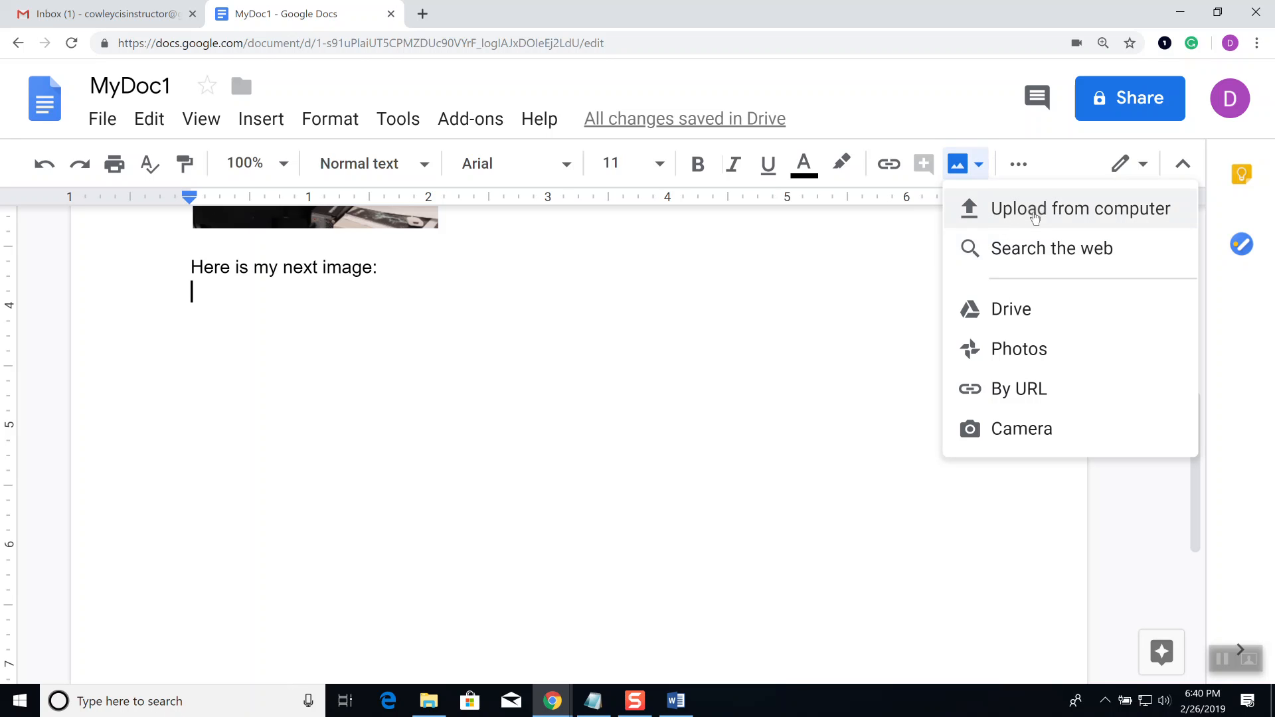
click(1038, 250)
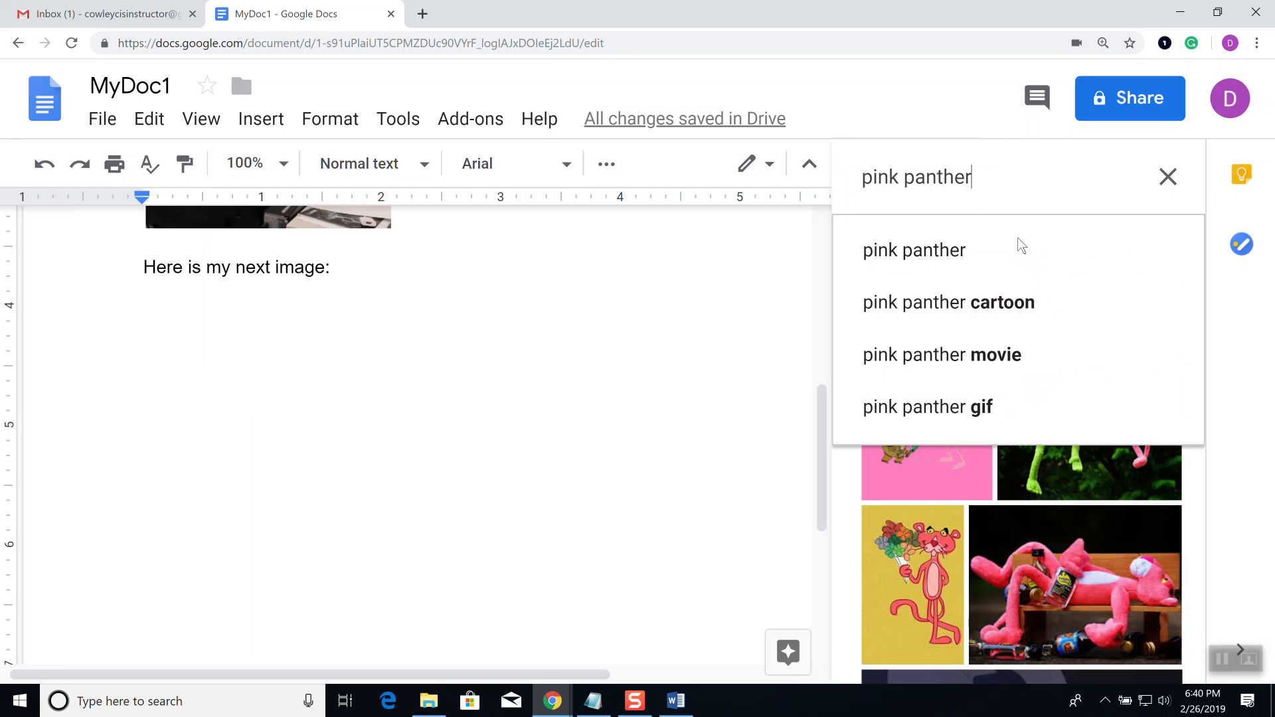
drag(1002, 192, 803, 177)
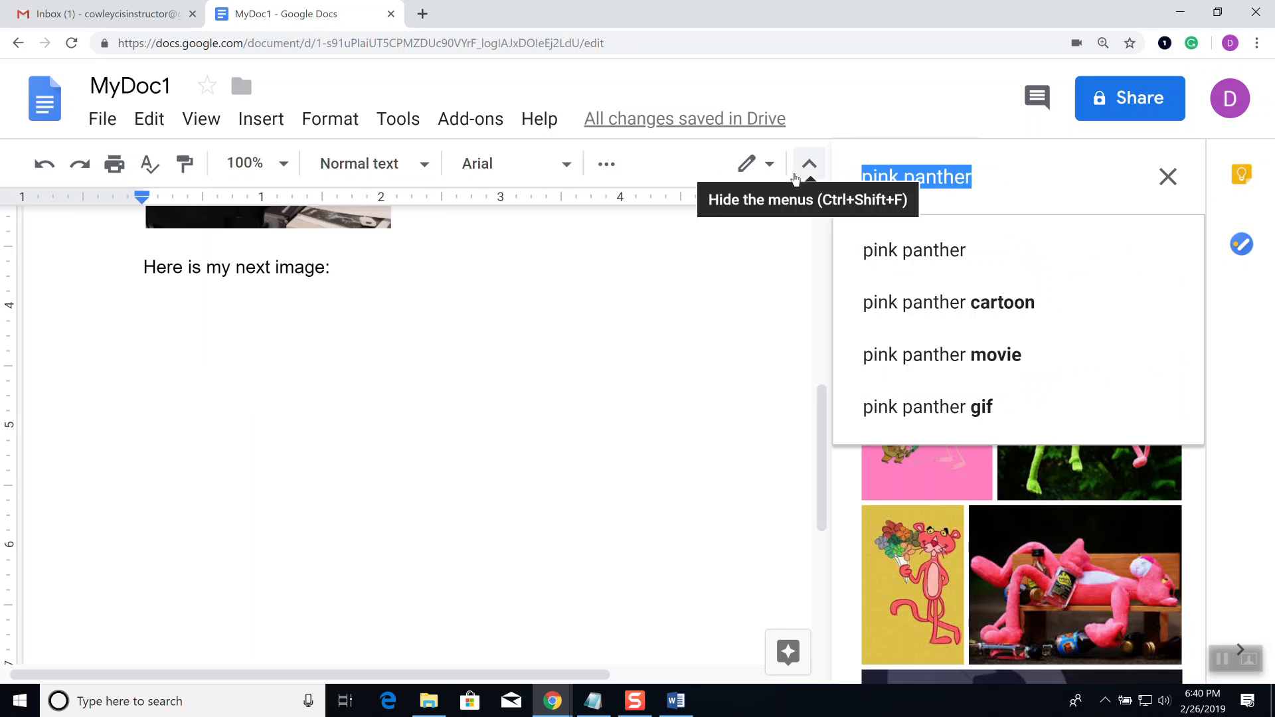
text(algebra)
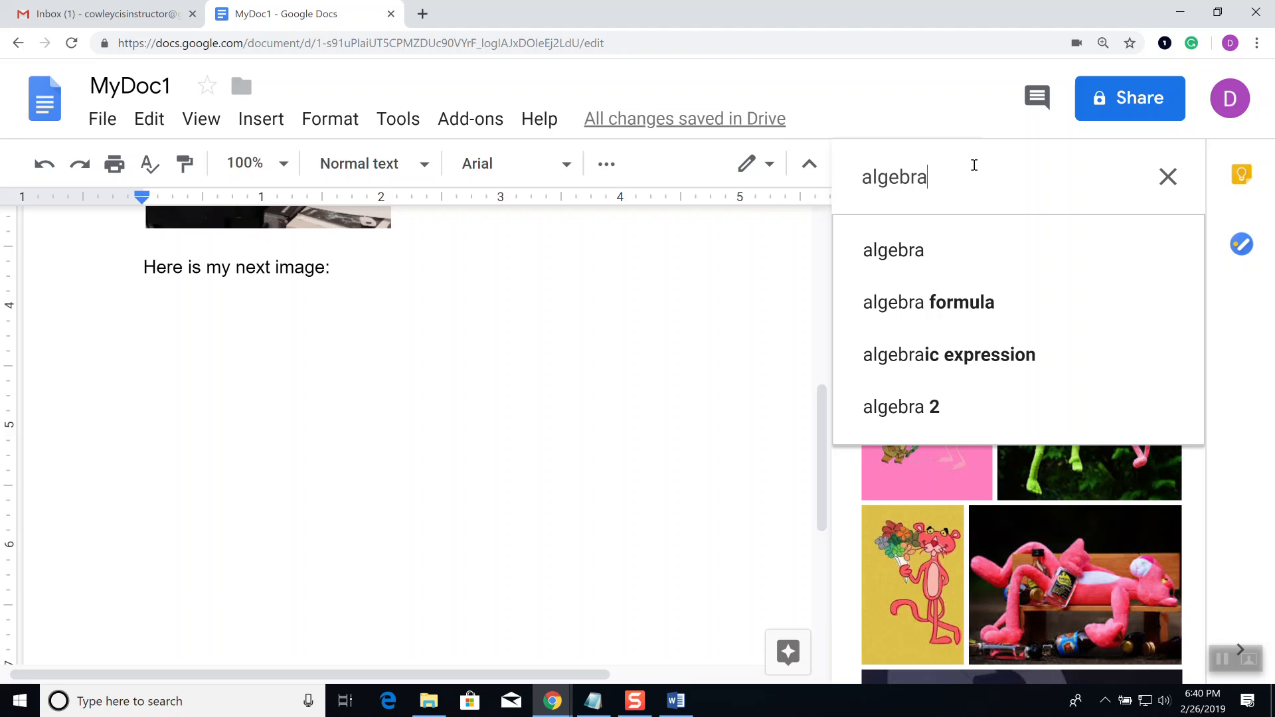
key(Return)
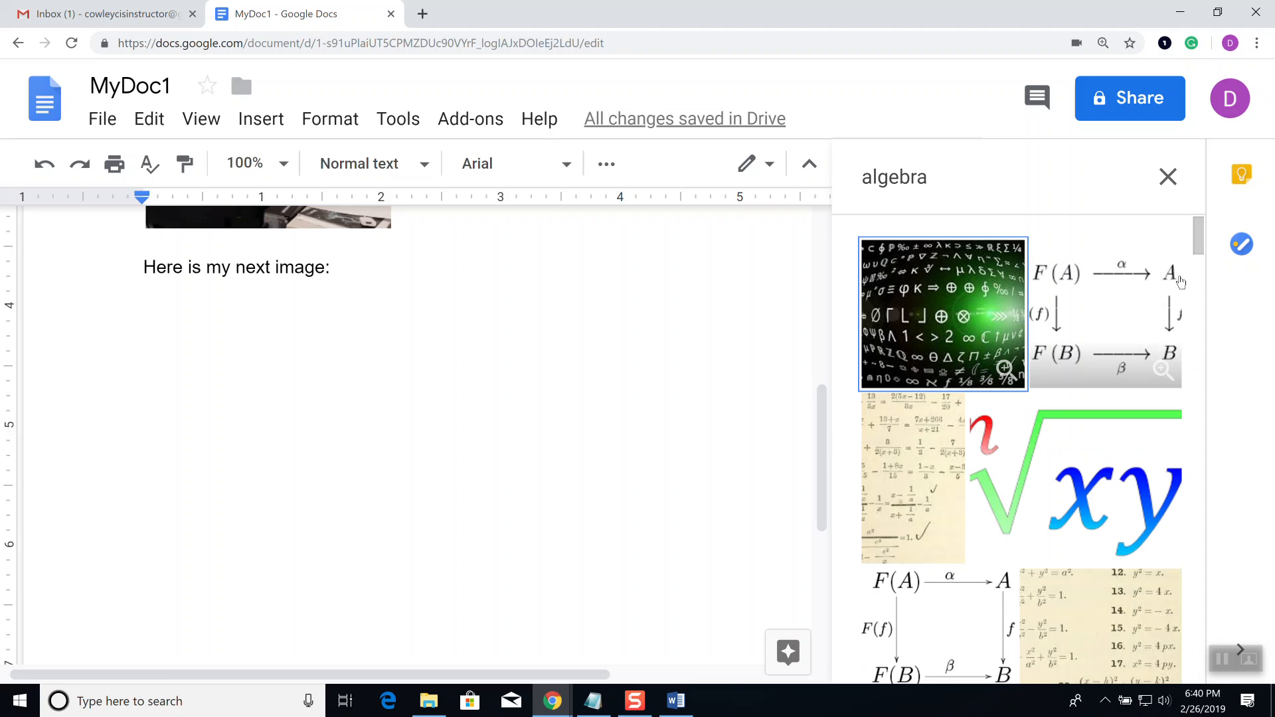
Step: Choose the green algebra symbols image and the F(A) arrow diagram and insert both
scroll(1159, 316, down, 3)
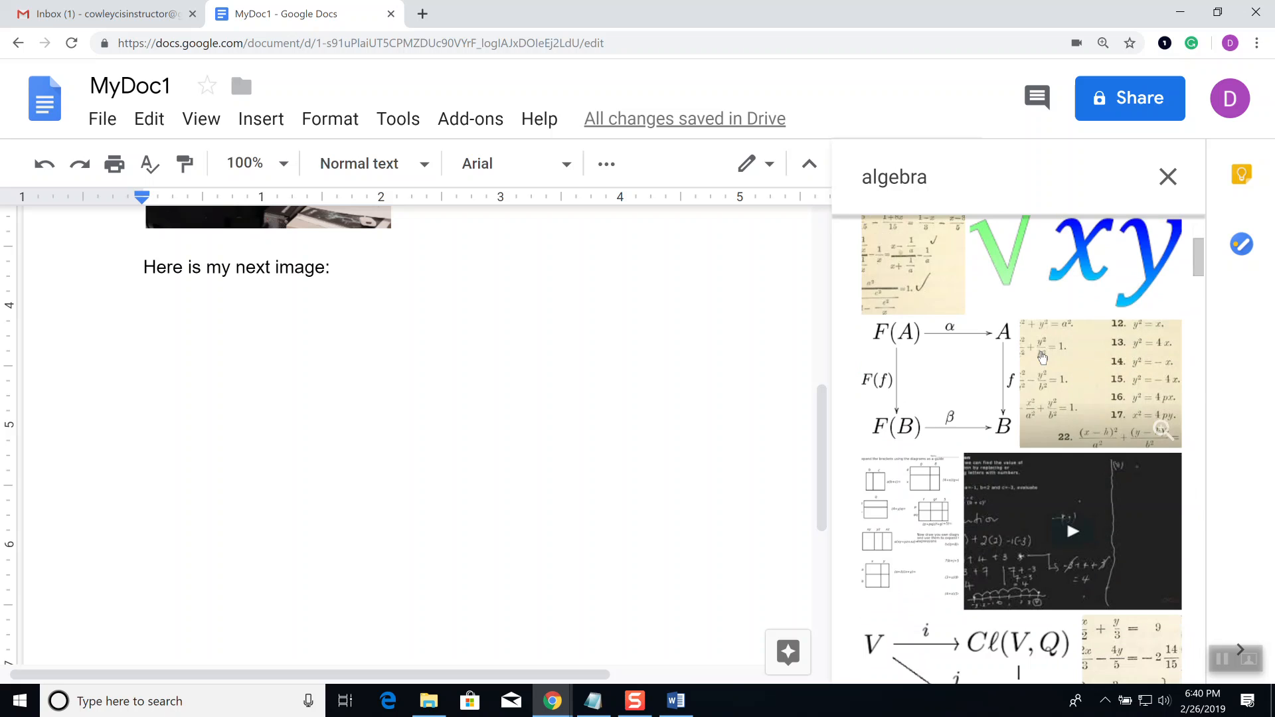
scroll(1042, 355, up, 3)
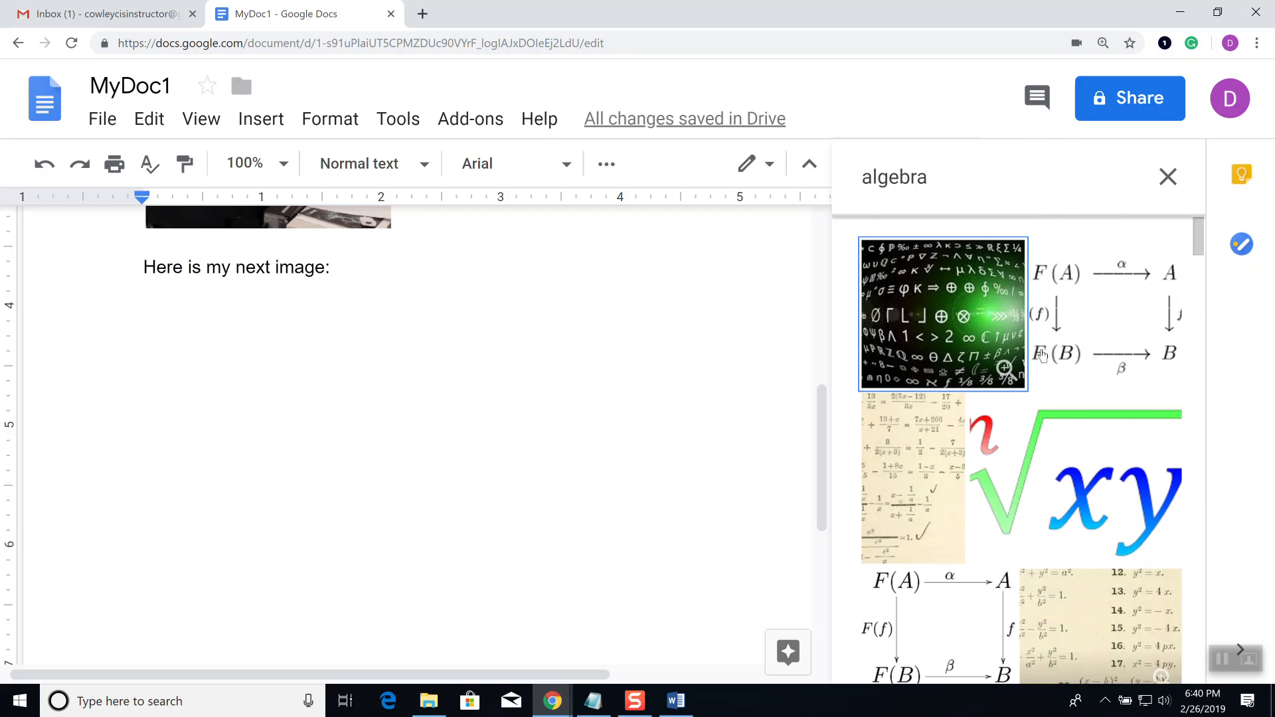
click(951, 310)
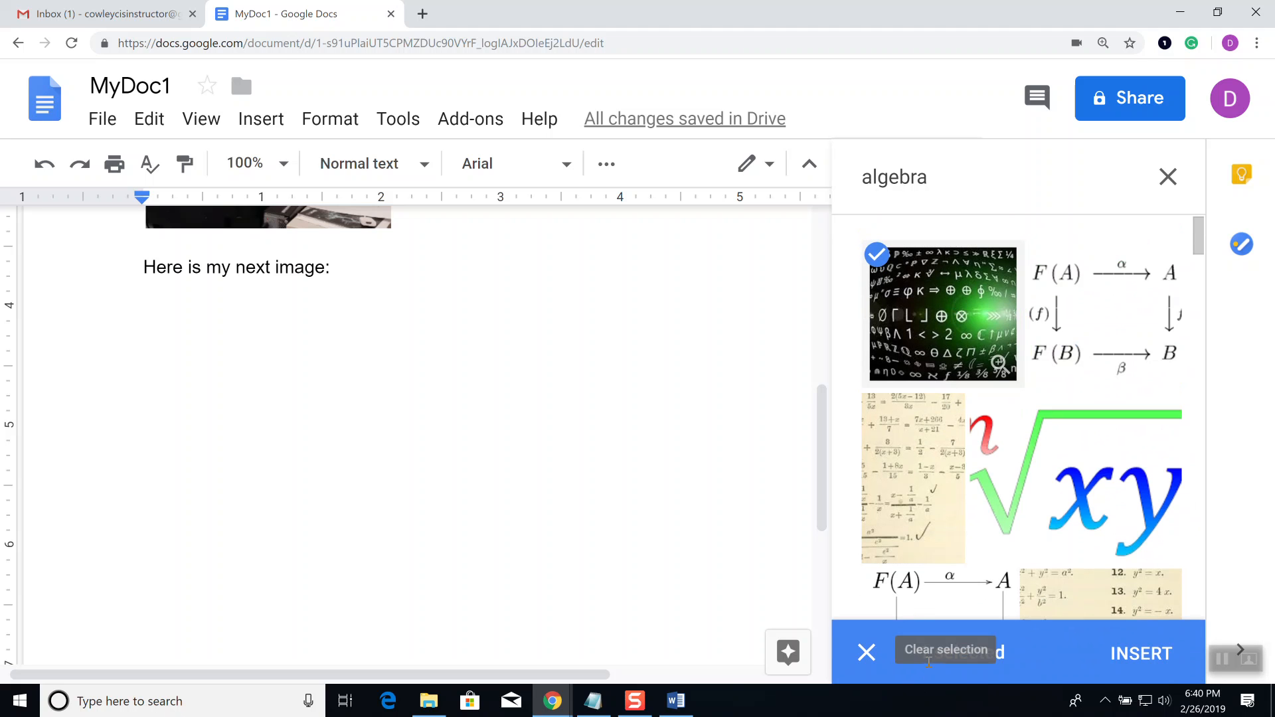
click(1138, 338)
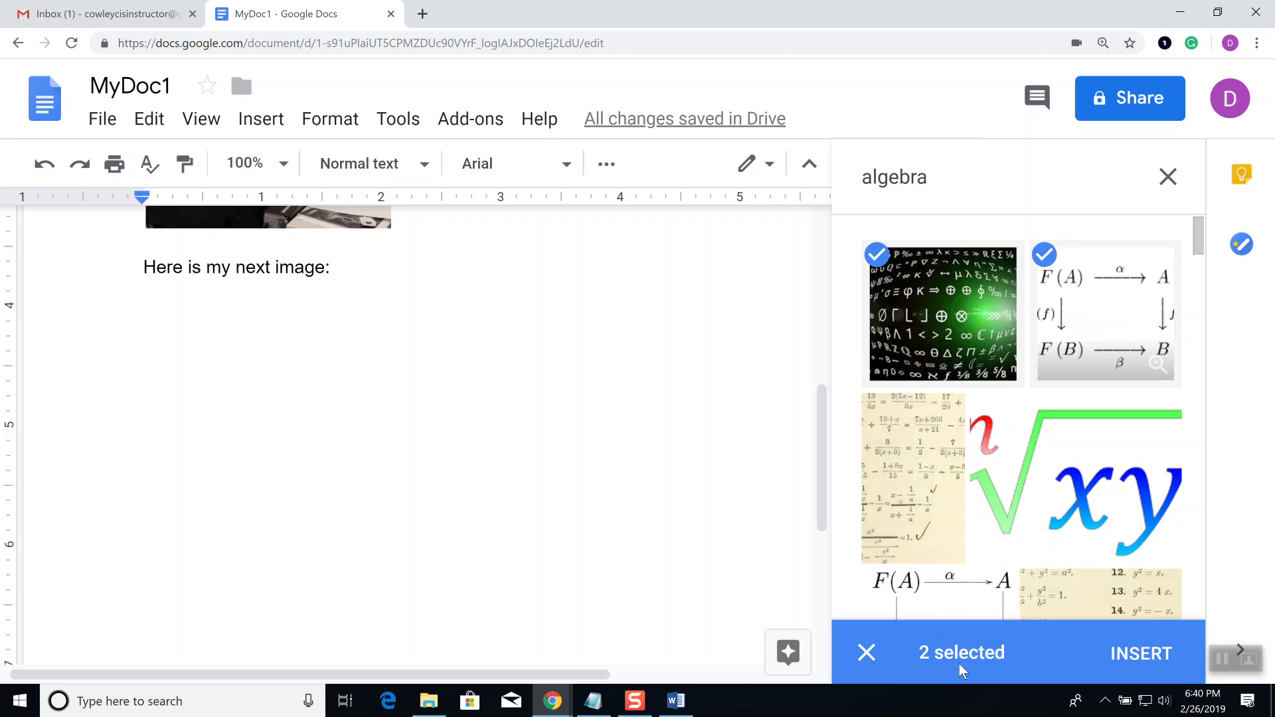
click(1144, 657)
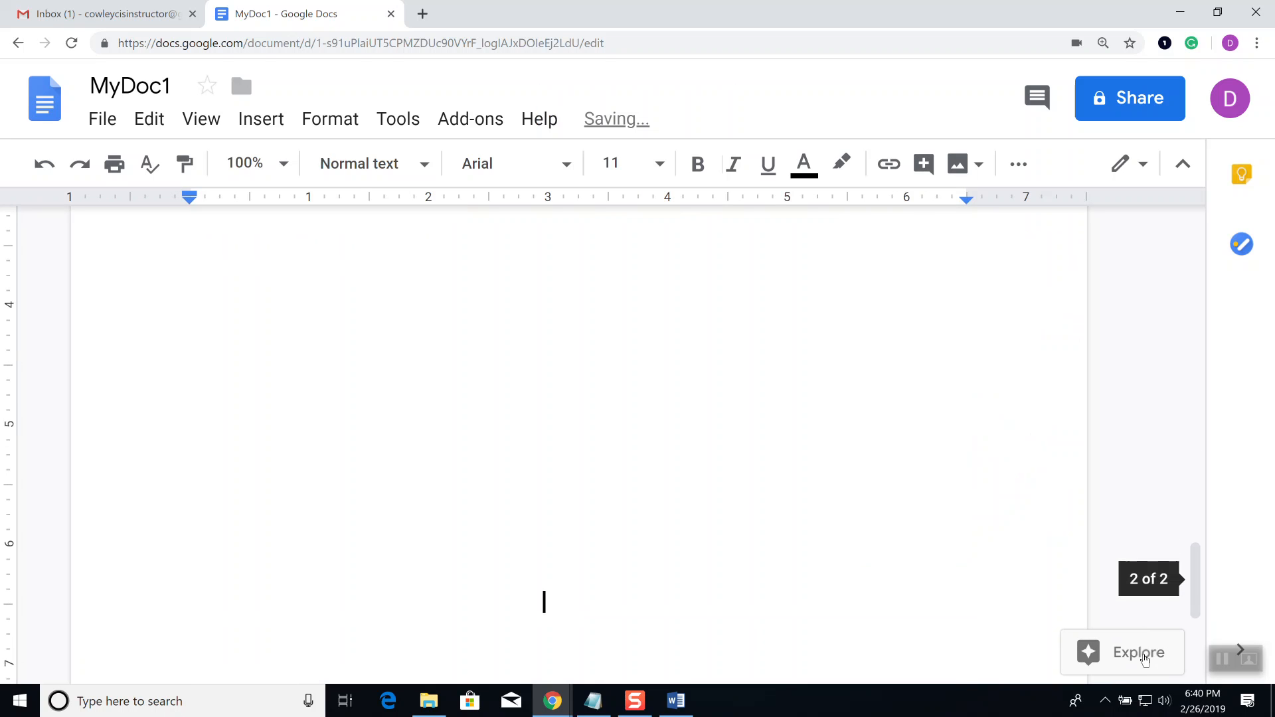
Step: Scroll through the inserted images and select the green algebra symbols collage
scroll(861, 532, up, 2)
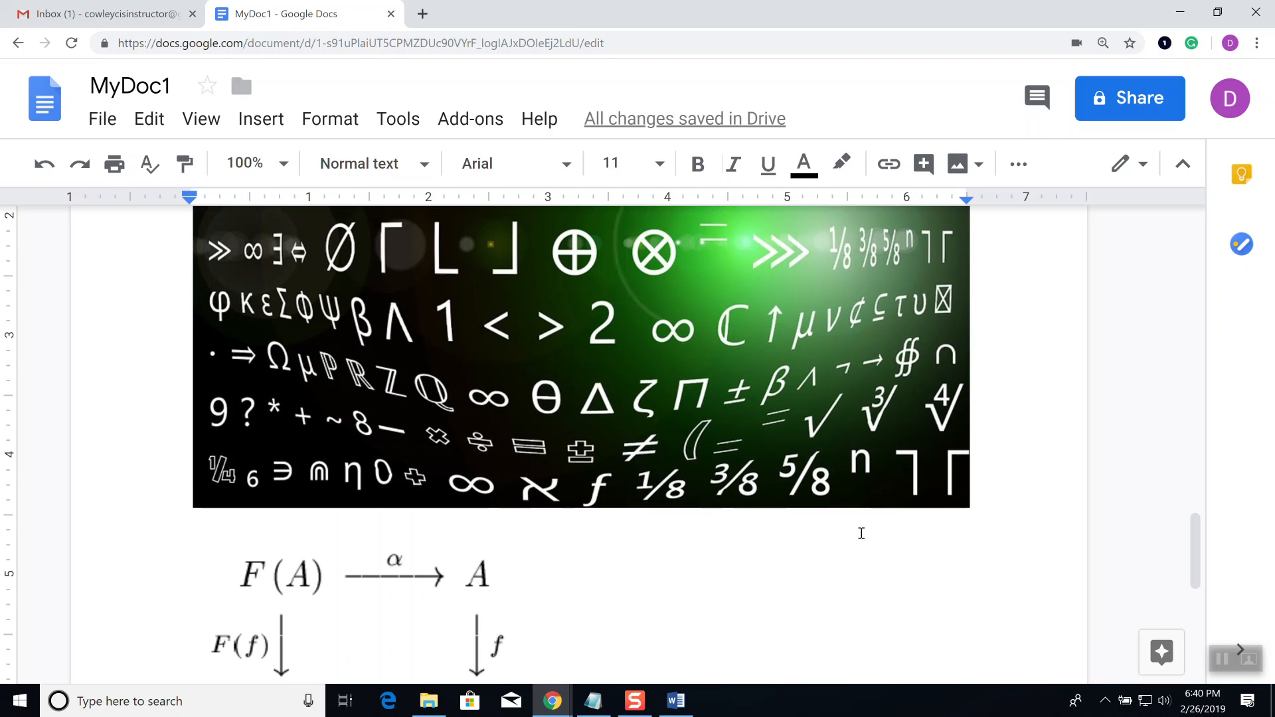
scroll(851, 483, up, 4)
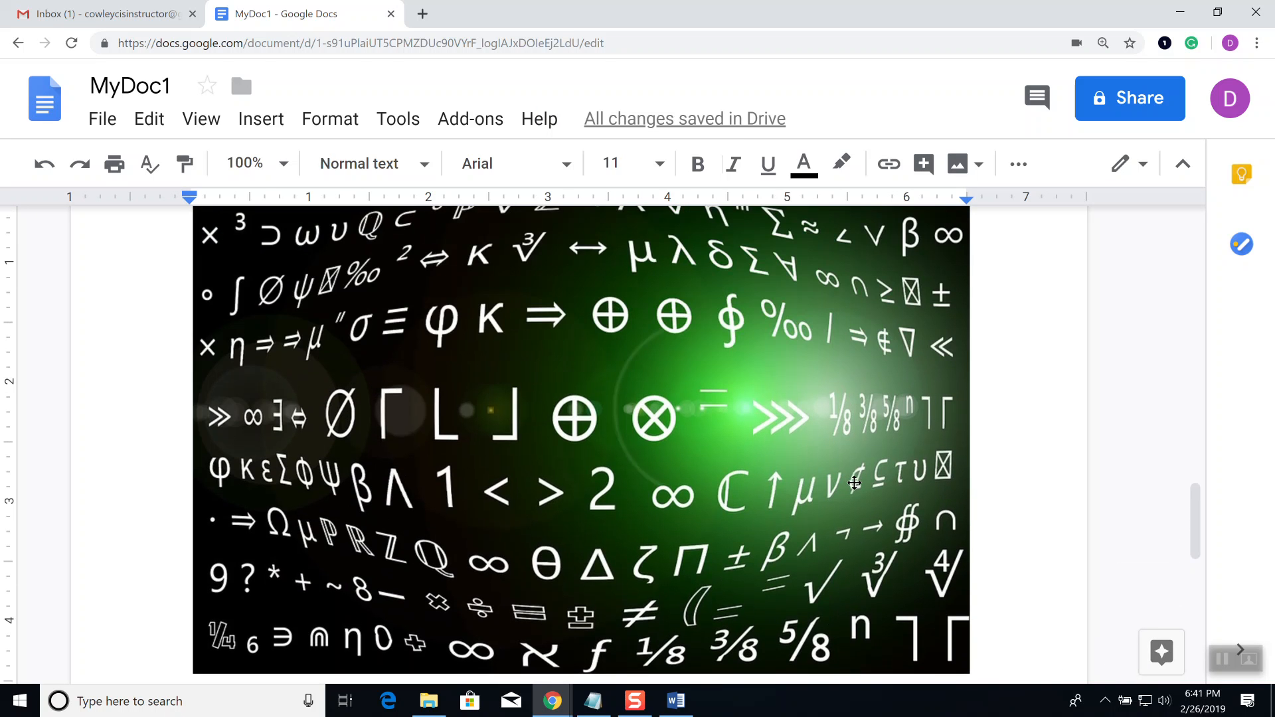
scroll(857, 482, up, 5)
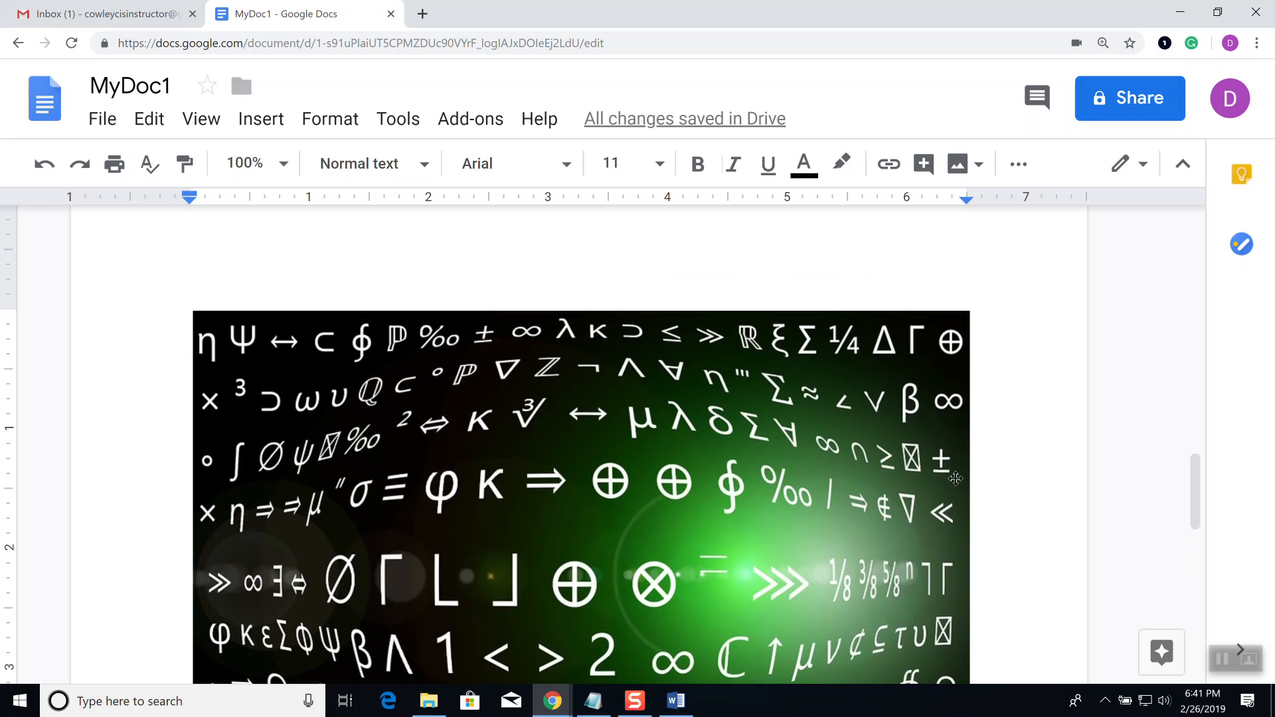
scroll(956, 477, up, 2)
scroll(963, 462, down, 4)
scroll(964, 463, down, 3)
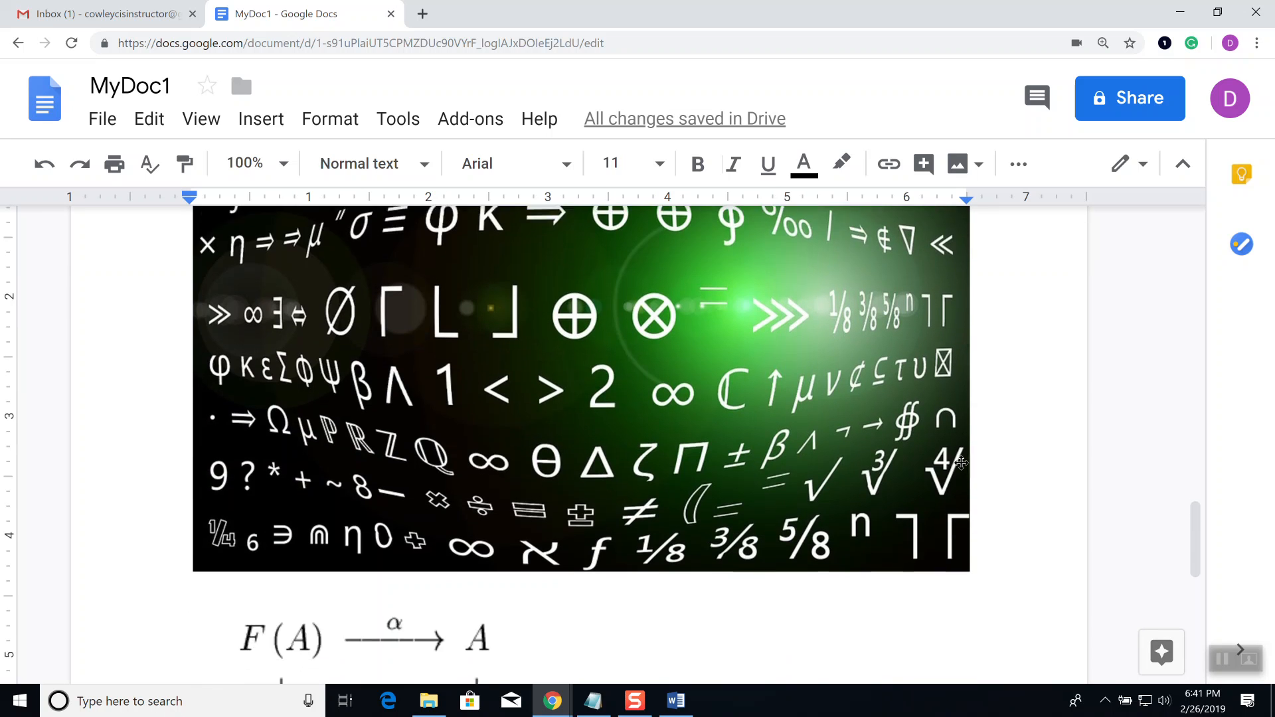
click(787, 409)
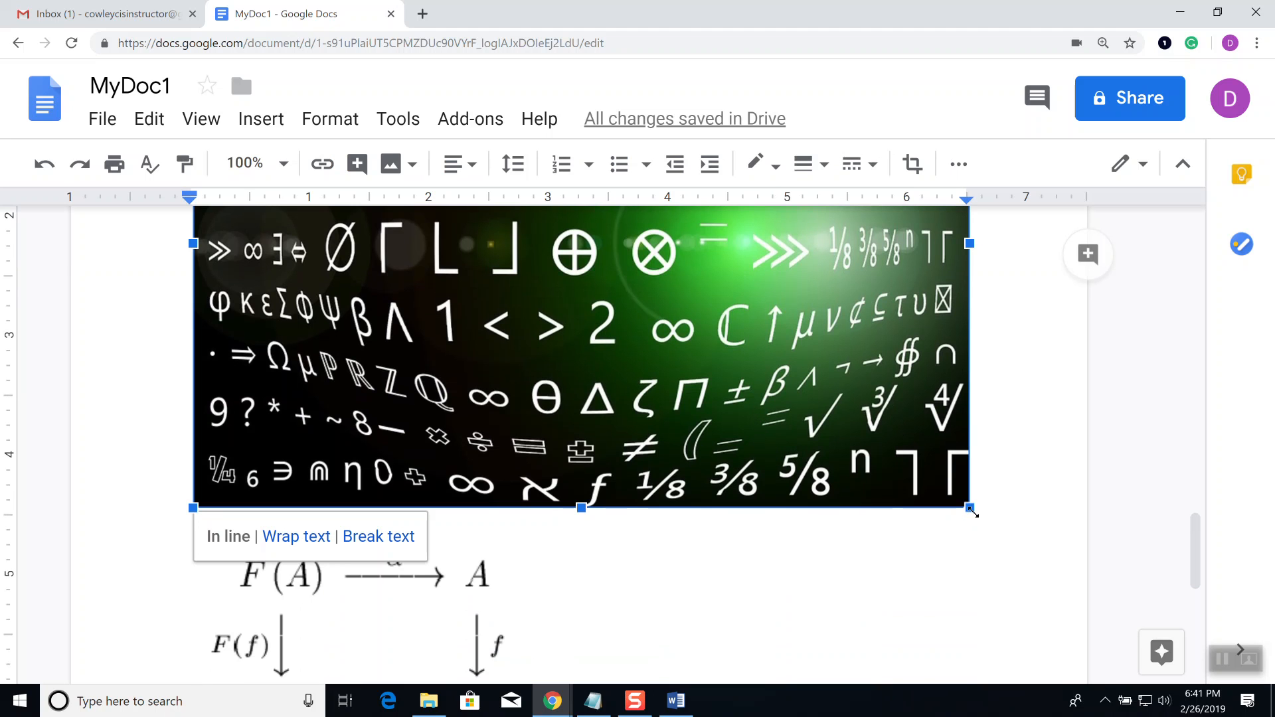
Step: Shrink the green symbols image by dragging its corner handle inward several times
drag(971, 508, 608, 219)
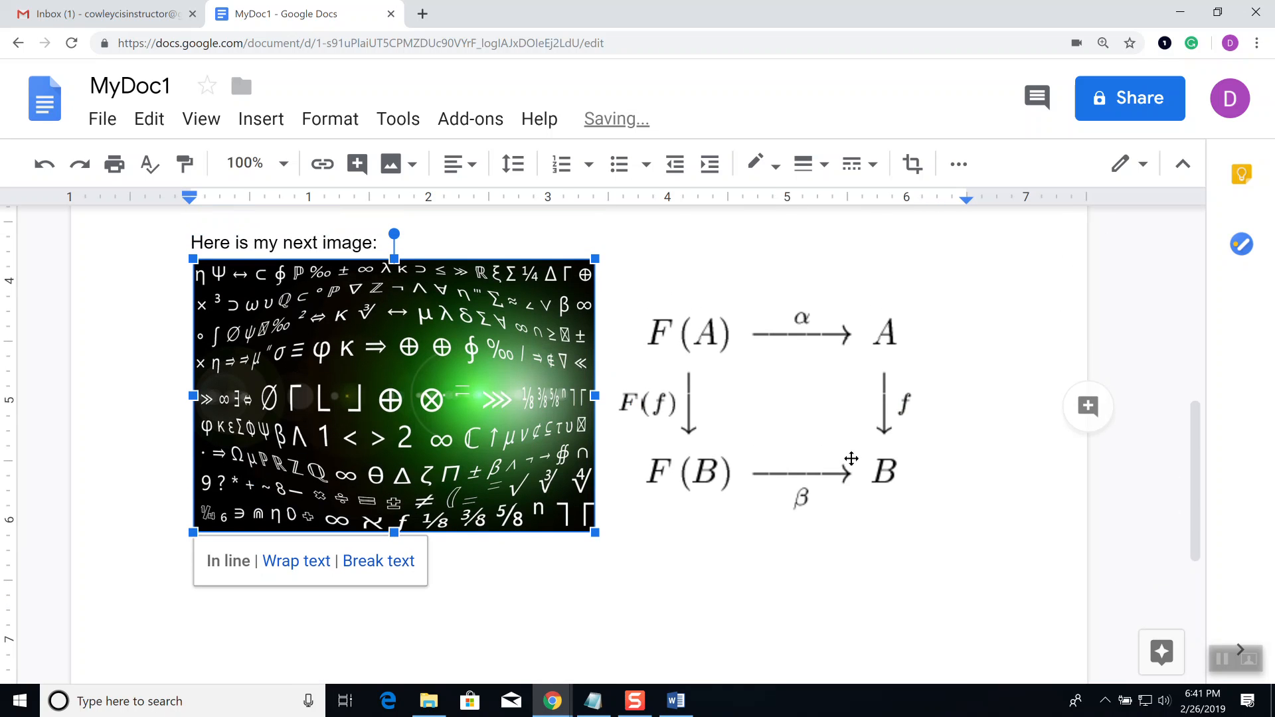
drag(595, 532, 504, 421)
scroll(797, 491, up, 3)
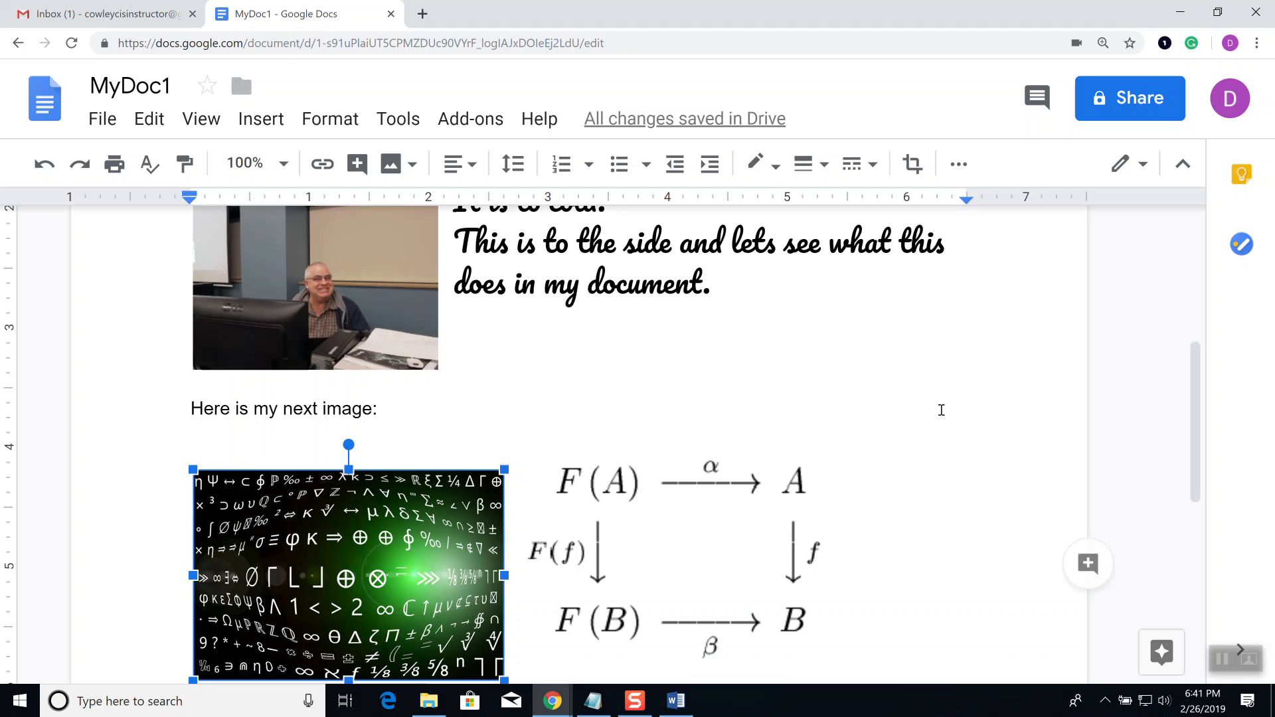
scroll(950, 415, up, 1)
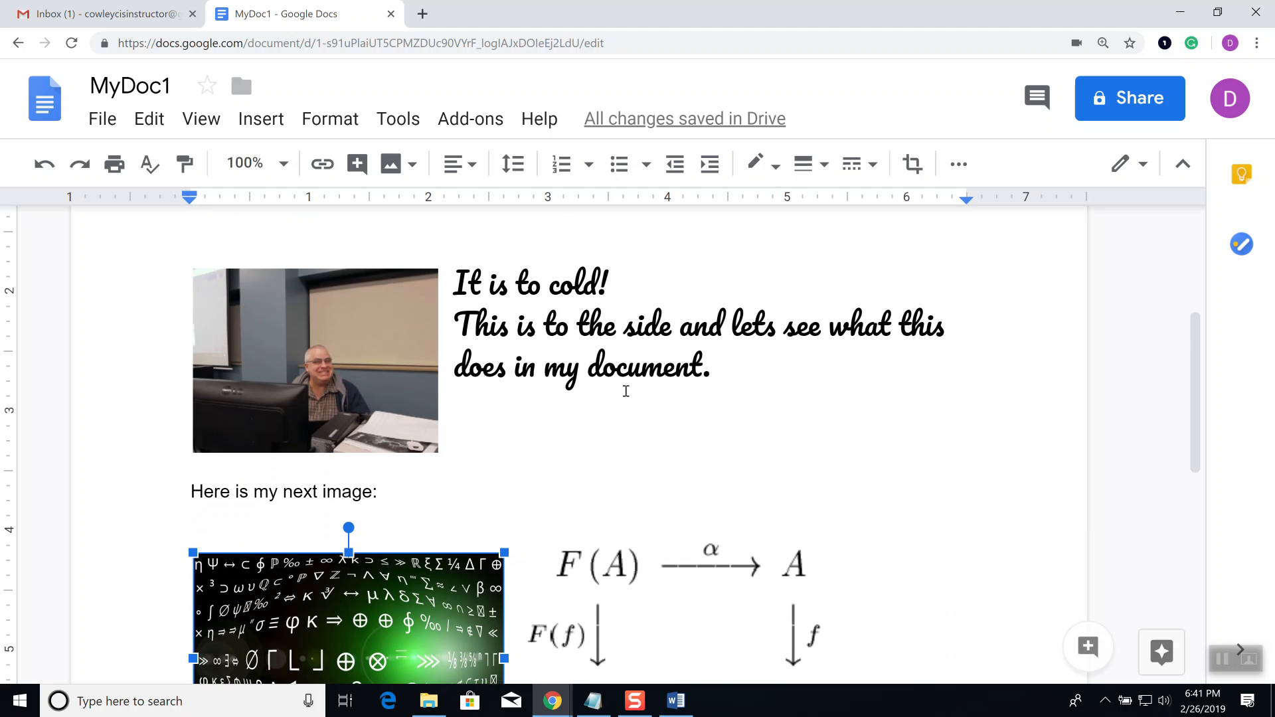
scroll(626, 390, down, 2)
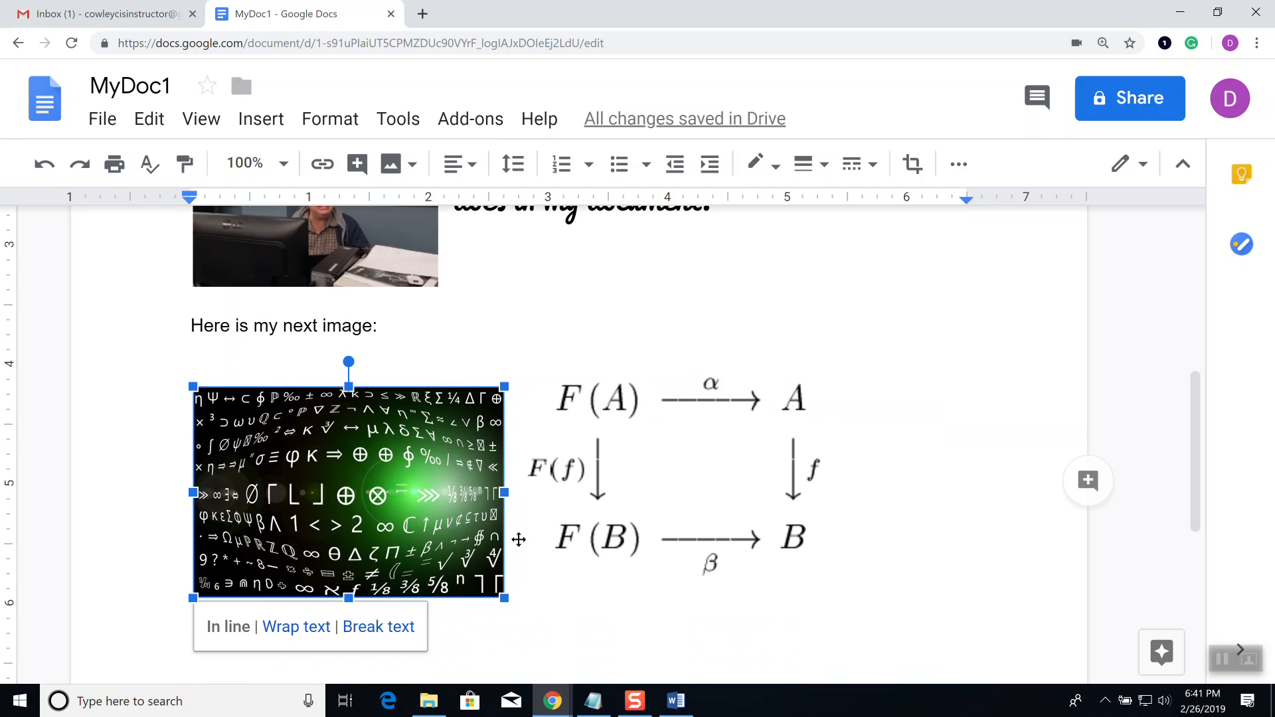
drag(505, 597, 413, 536)
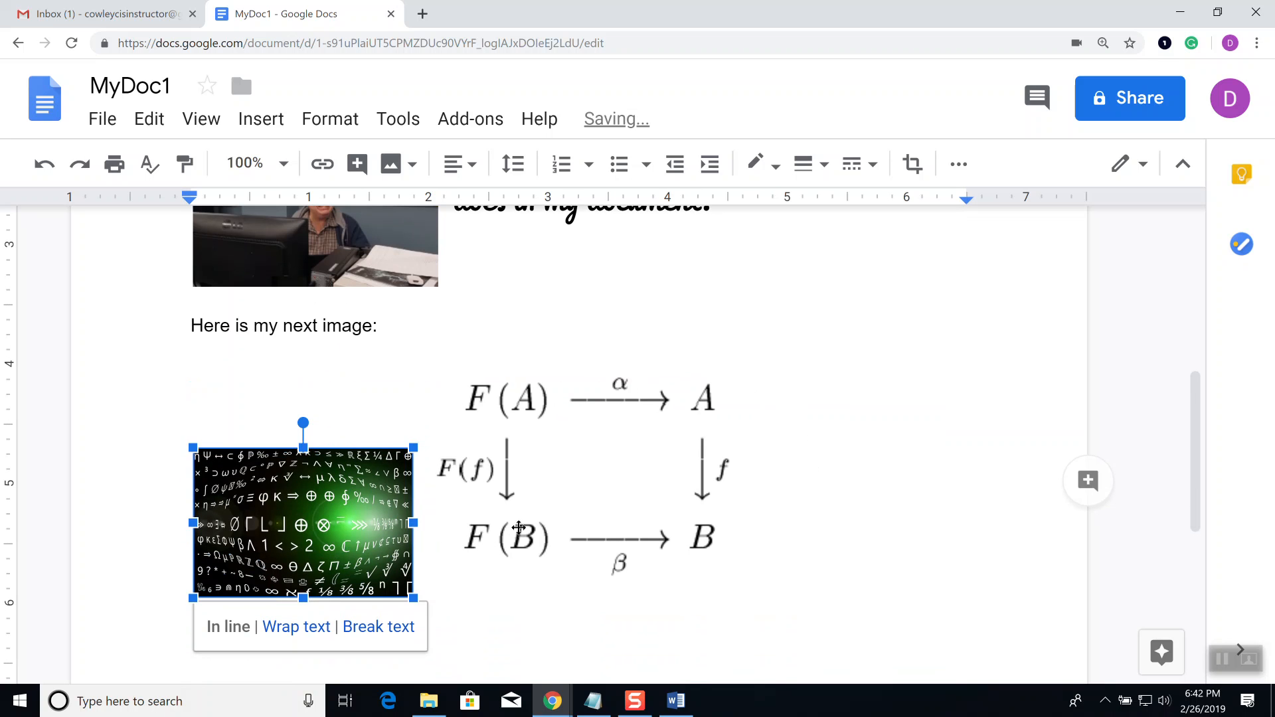
Step: Shrink the commutative F(A) diagram so it fits beside the symbols image
click(556, 522)
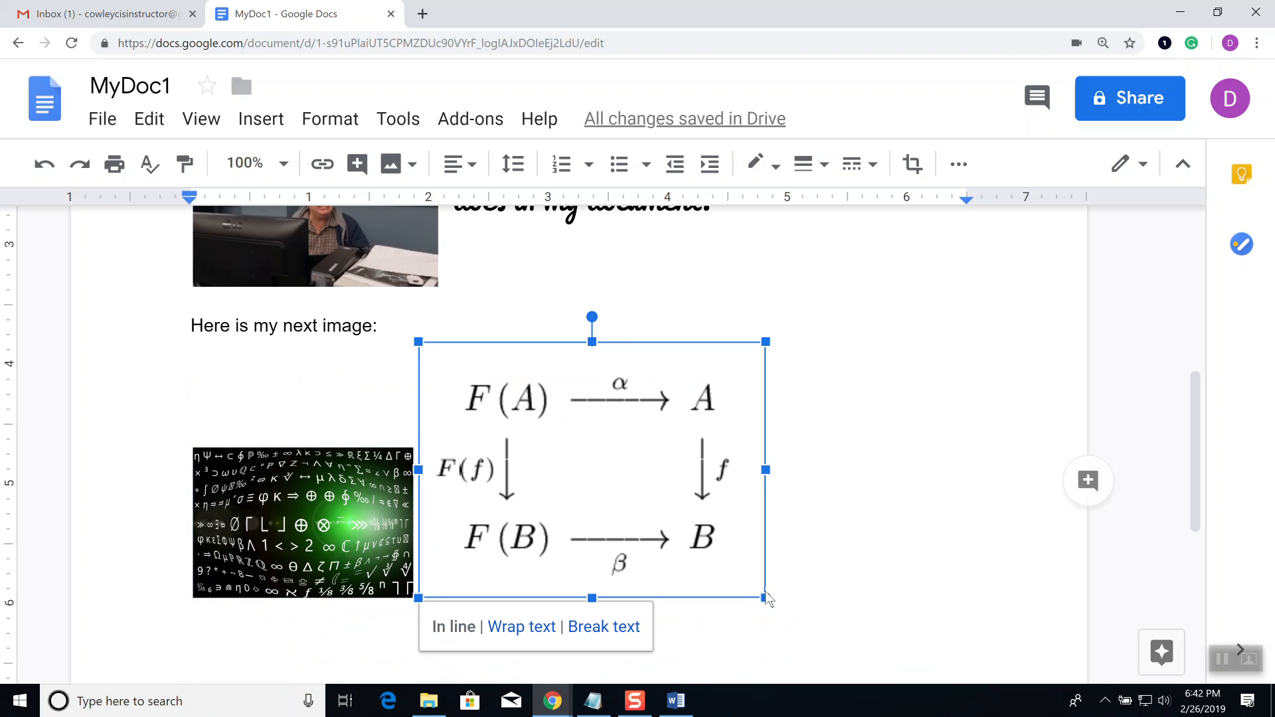
drag(765, 597, 637, 496)
click(738, 461)
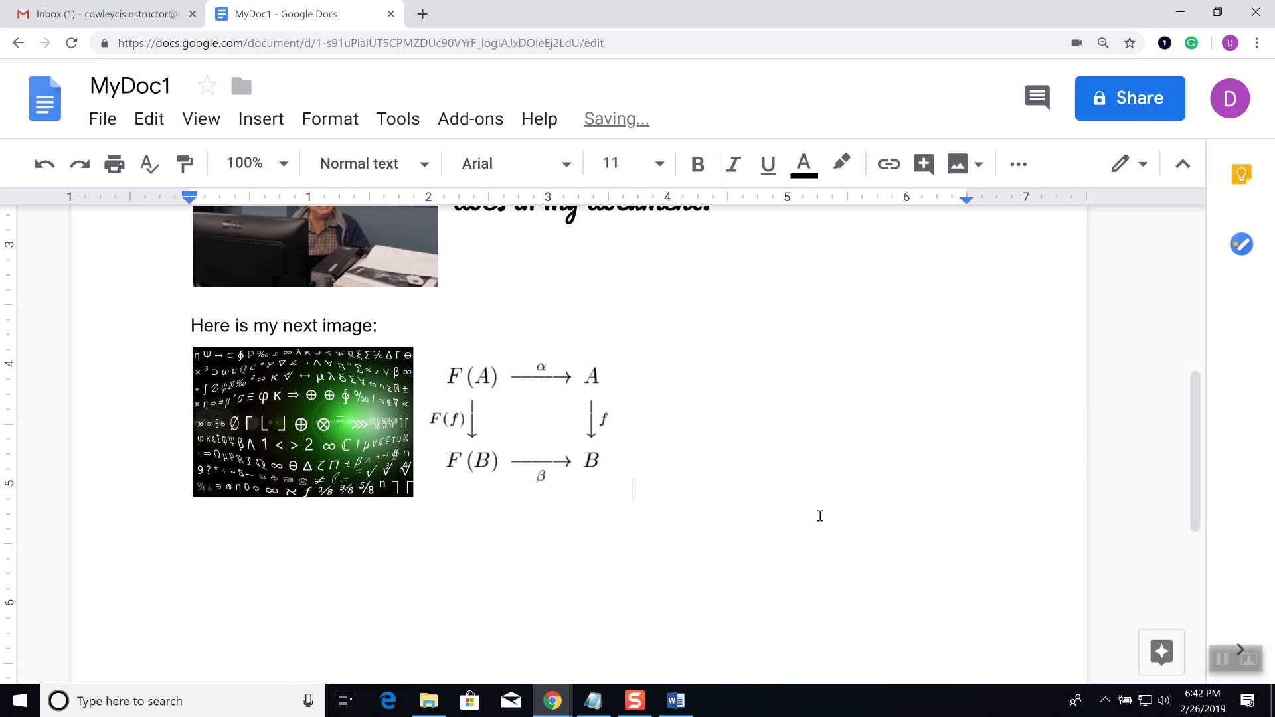
Step: Try moving the diagram into the paragraph above, undo it, and add a new line below the images
scroll(606, 521, up, 2)
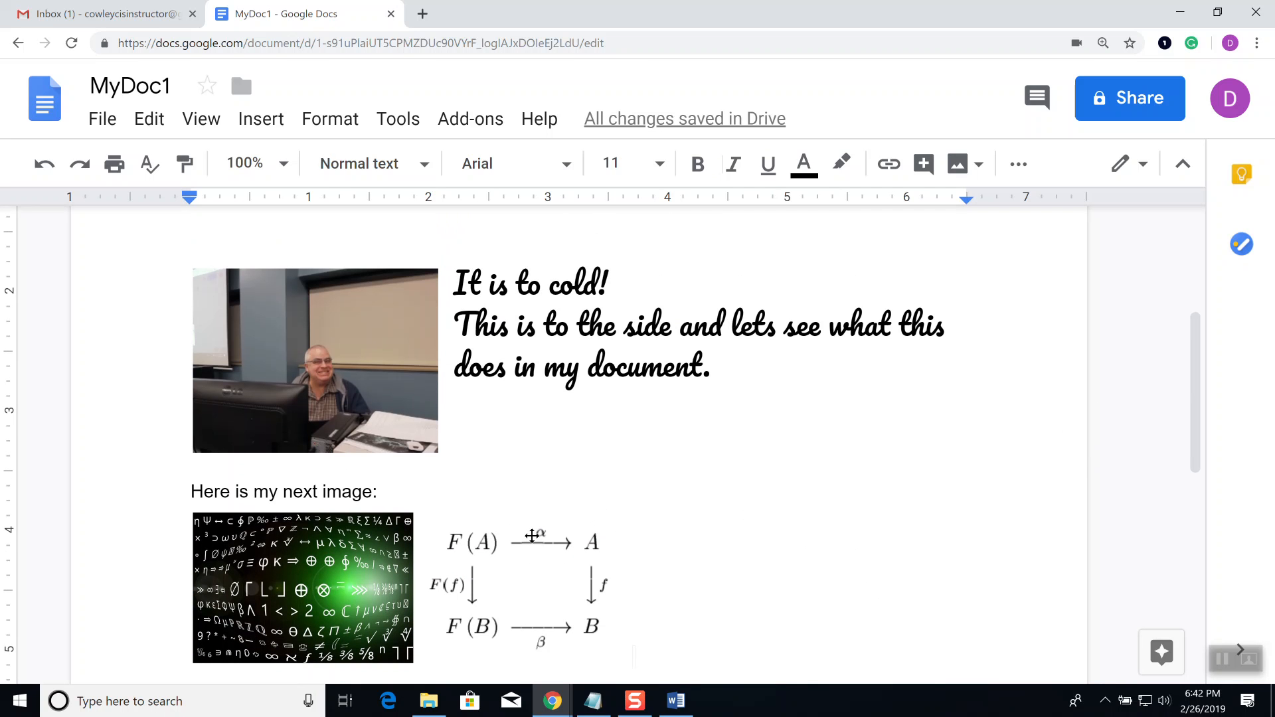
drag(540, 555, 543, 340)
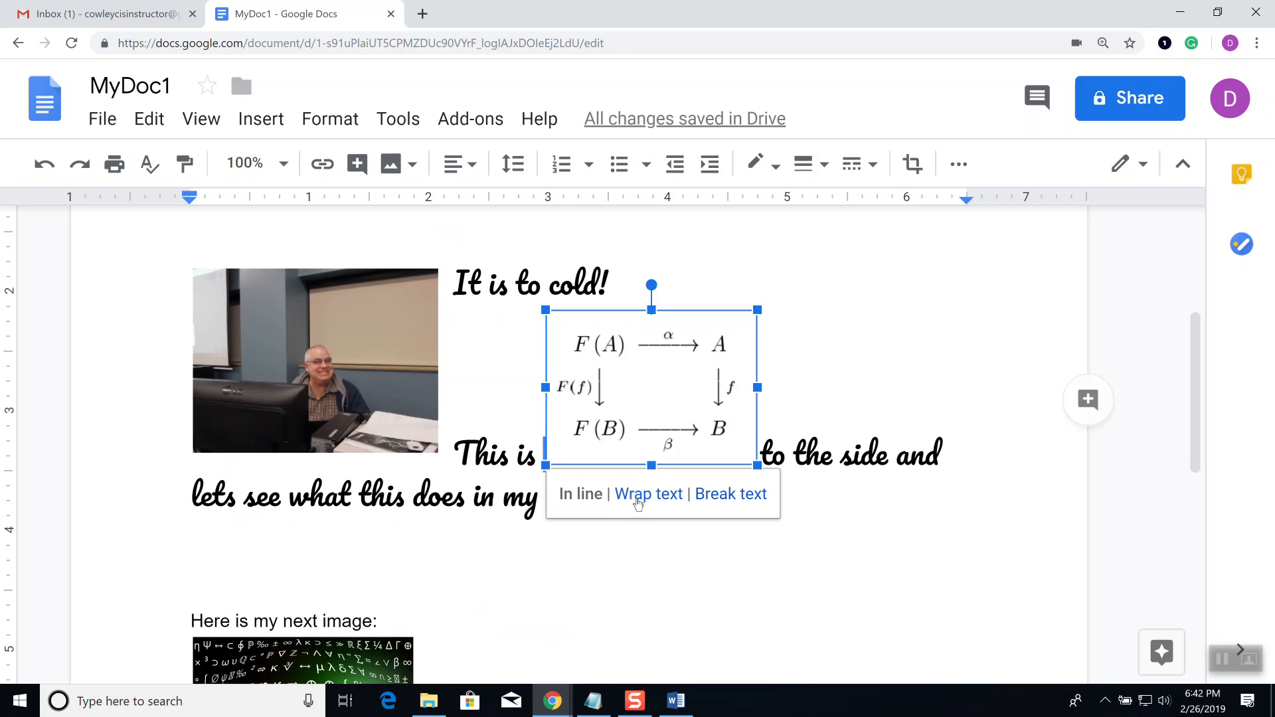
scroll(599, 644, down, 2)
scroll(598, 651, down, 1)
key(ctrl+z)
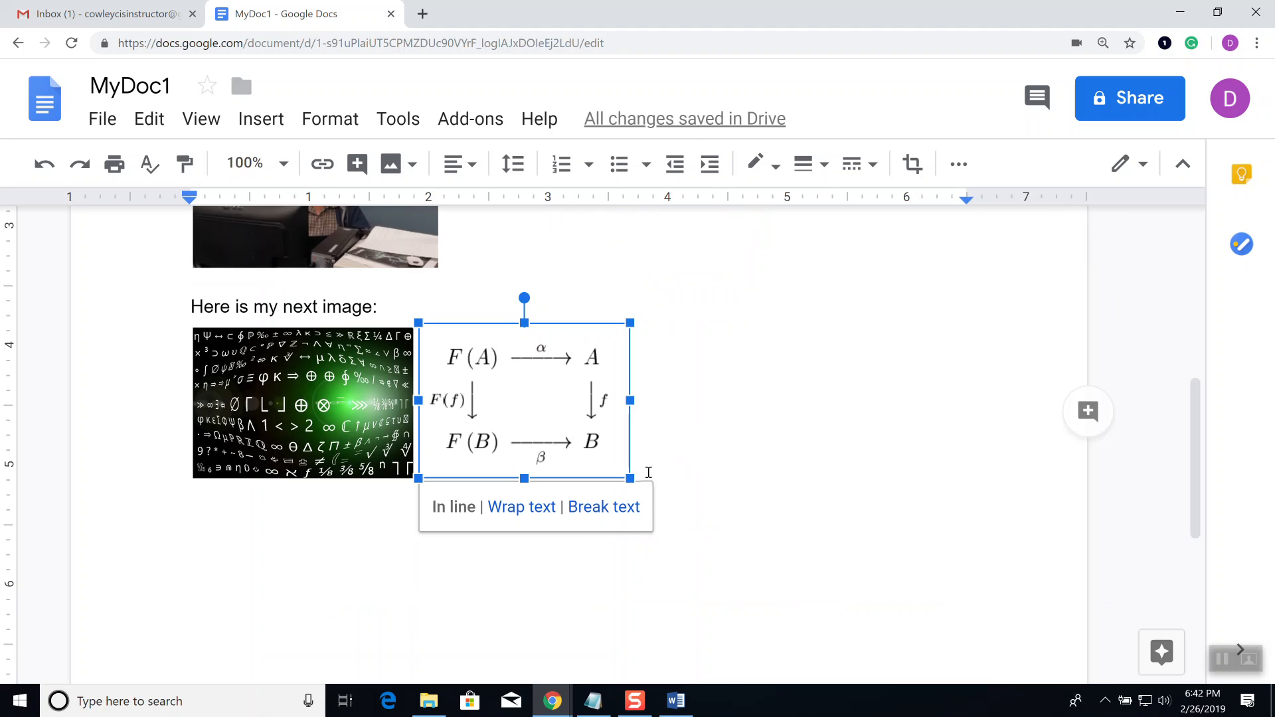
click(747, 447)
key(Return)
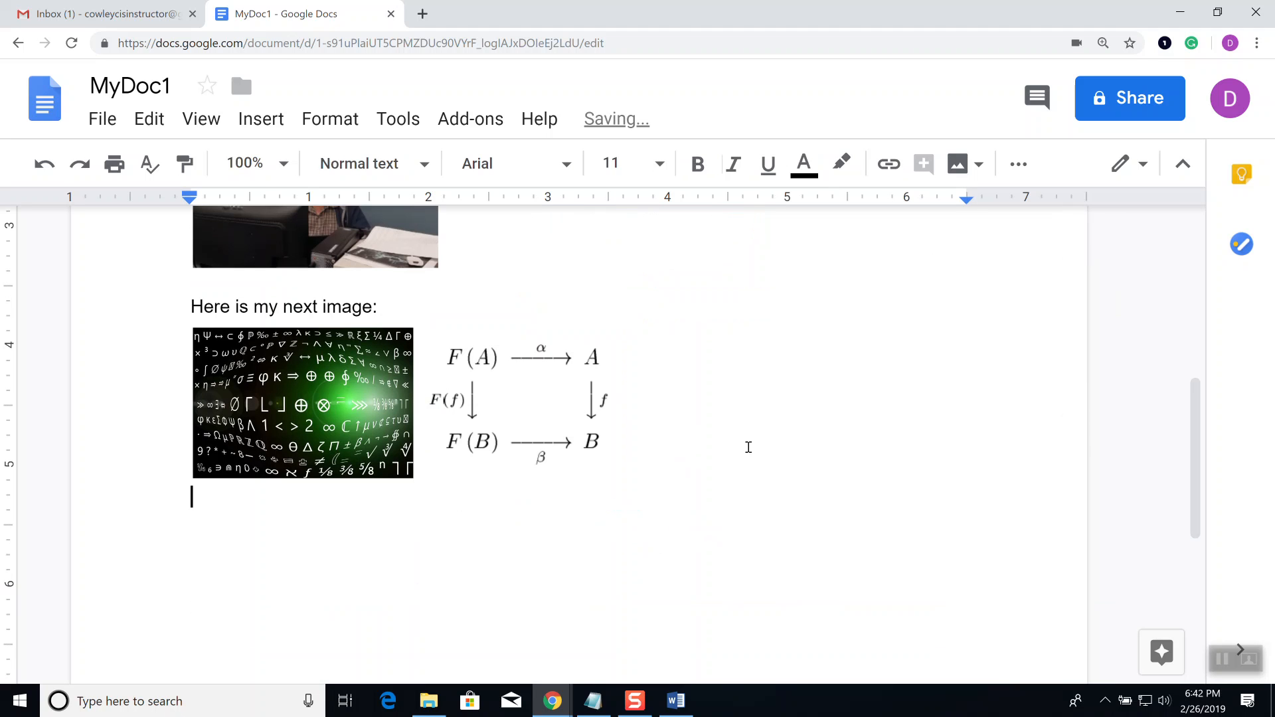
Step: Insert a table three columns by two rows below the images
click(277, 124)
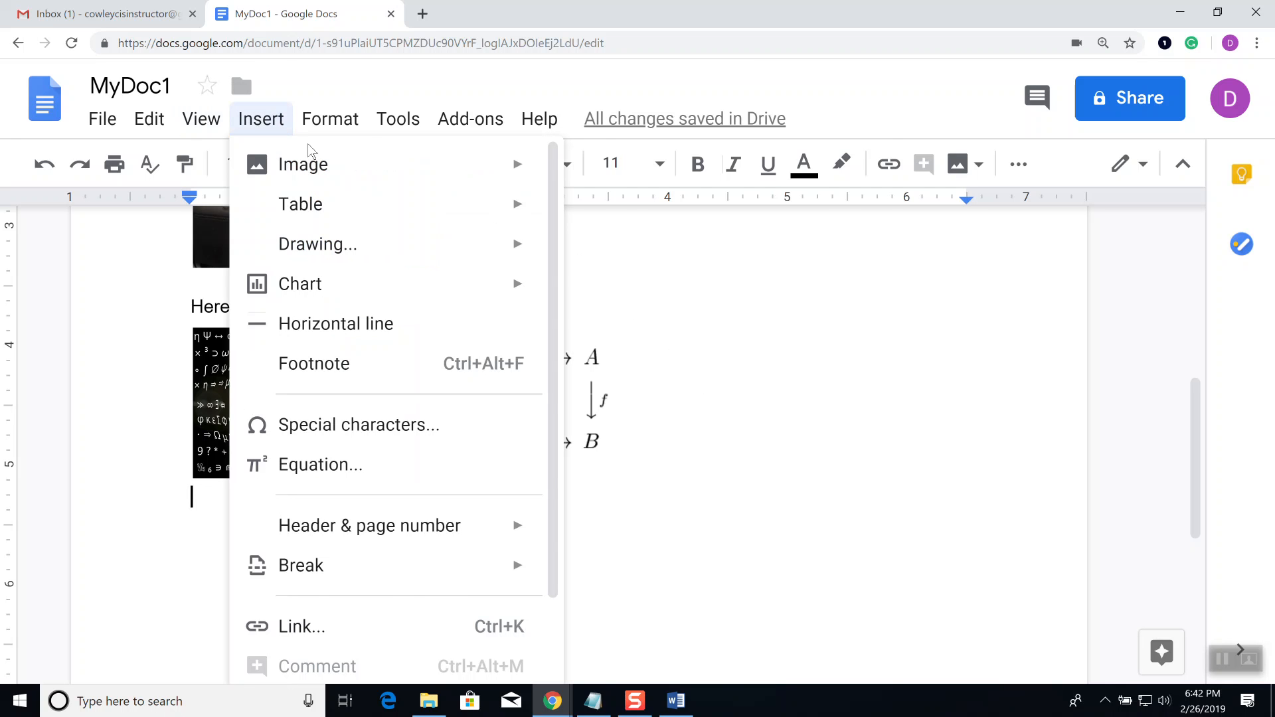
mouse_move(294, 176)
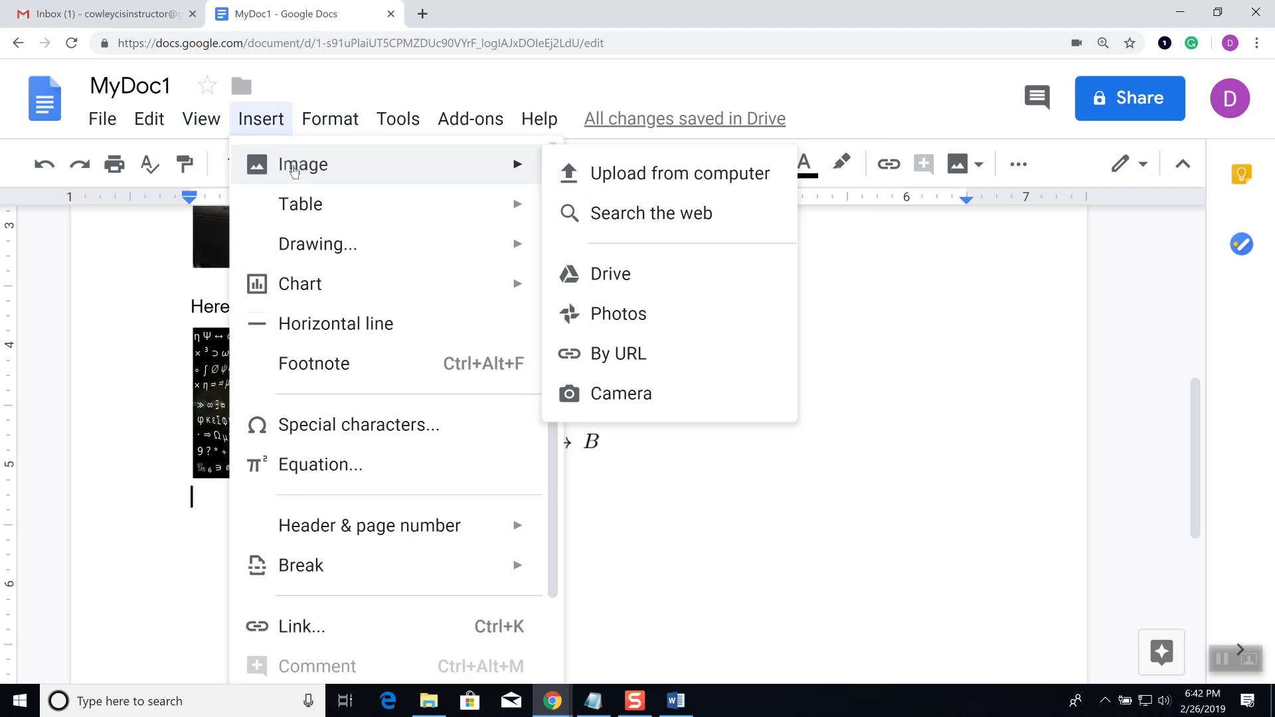
mouse_move(336, 213)
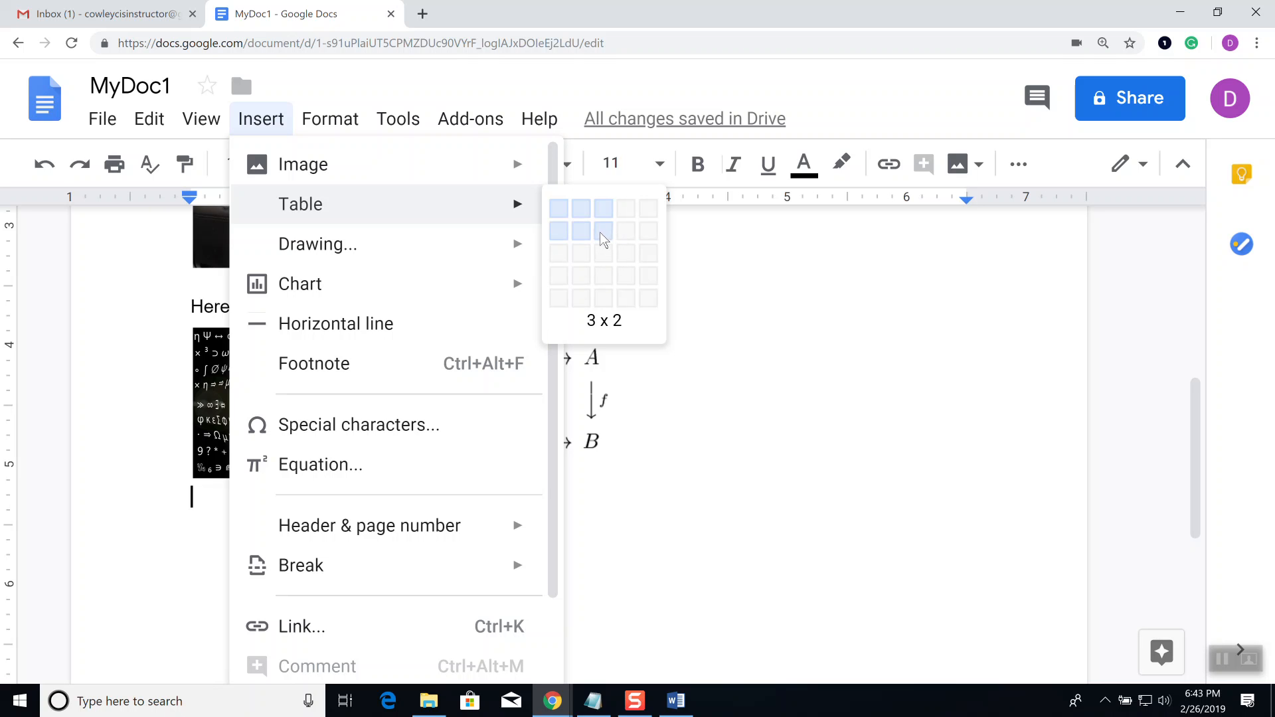
click(604, 236)
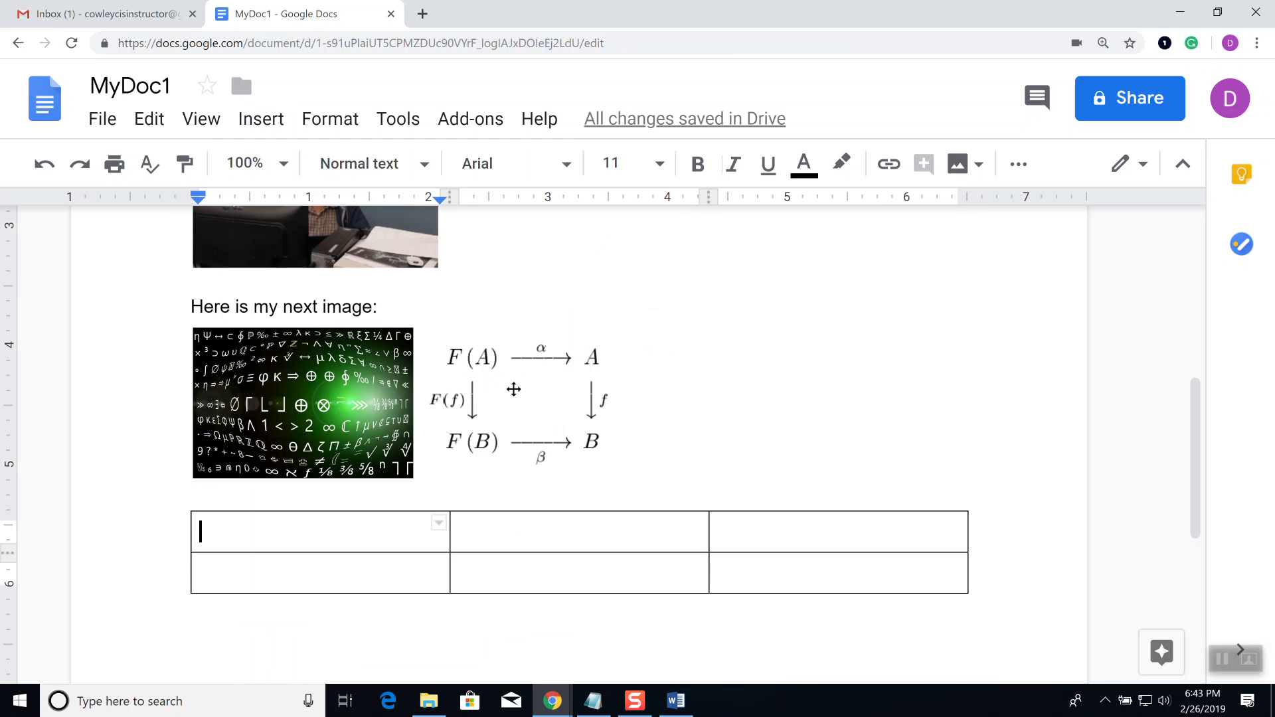
Step: Move the F(A) diagram into the table's top middle cell and place the caret top-left
drag(537, 430, 682, 531)
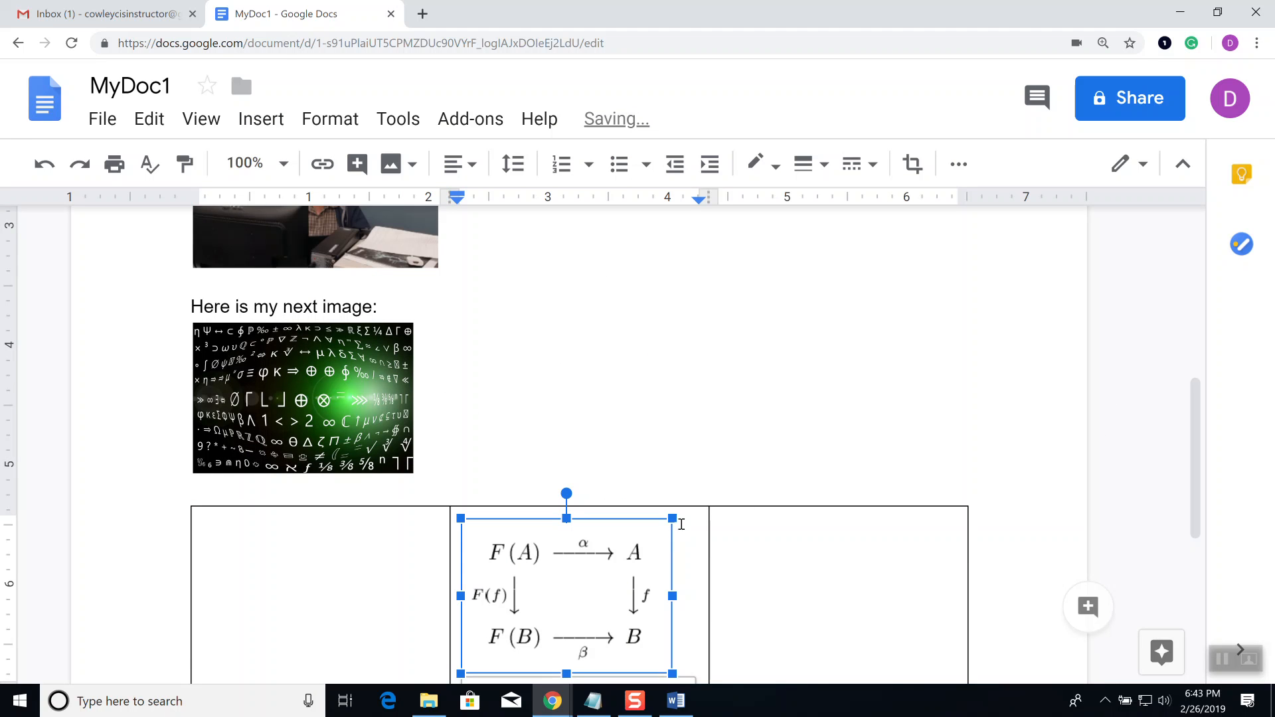
scroll(791, 351, down, 1)
click(267, 502)
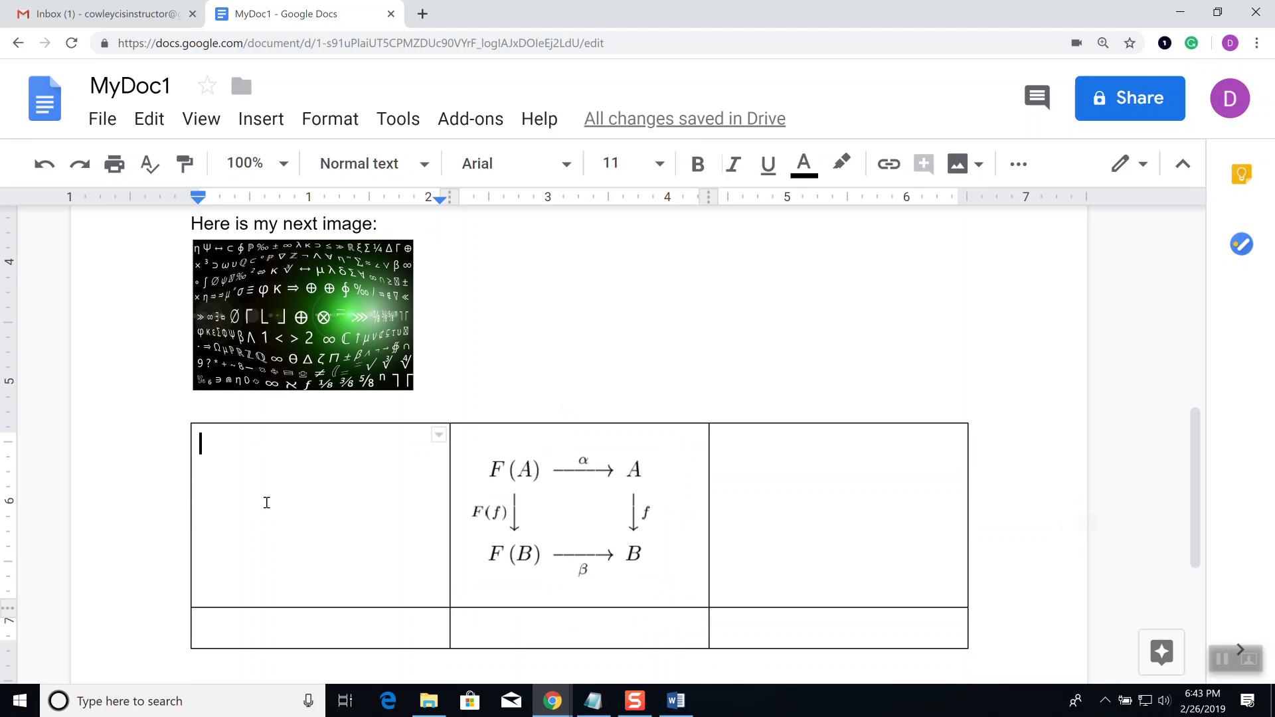
Step: Type 'Now I have complete control and the breaking is not going to mess me up' top-left and 'I can type whatever I want over here also' top-right
text(Now I hav)
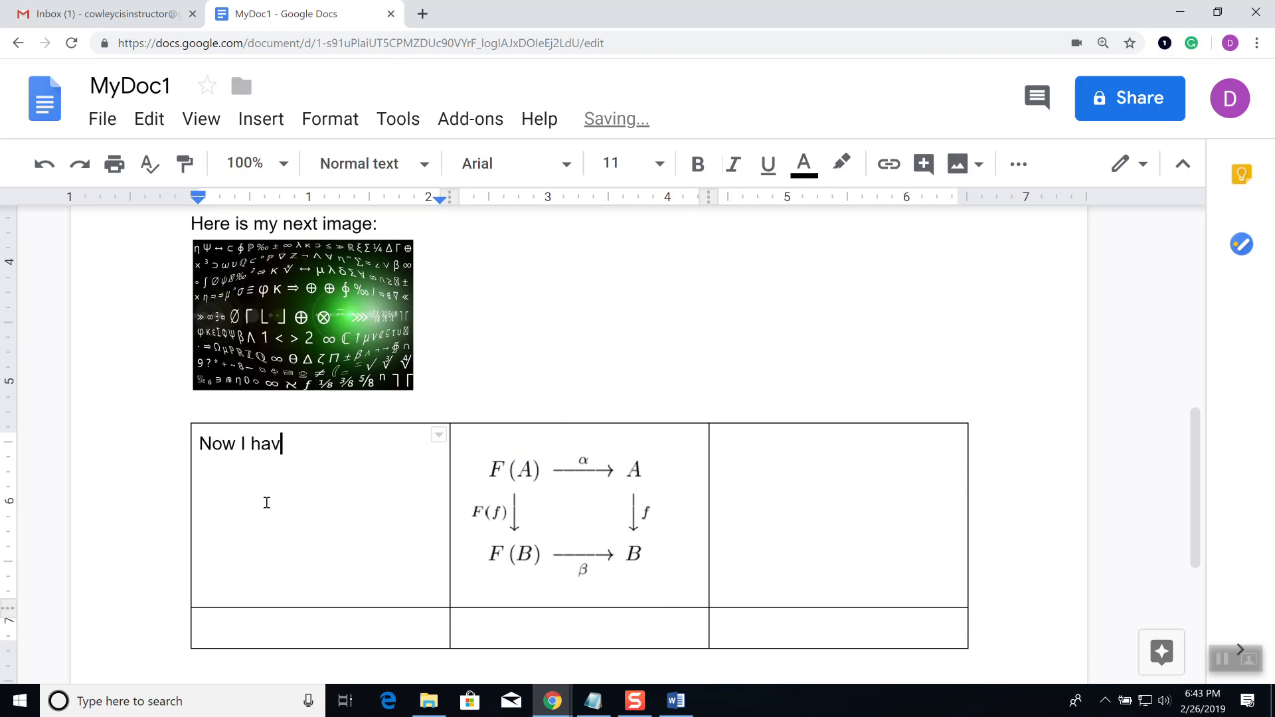
text(e complete cont)
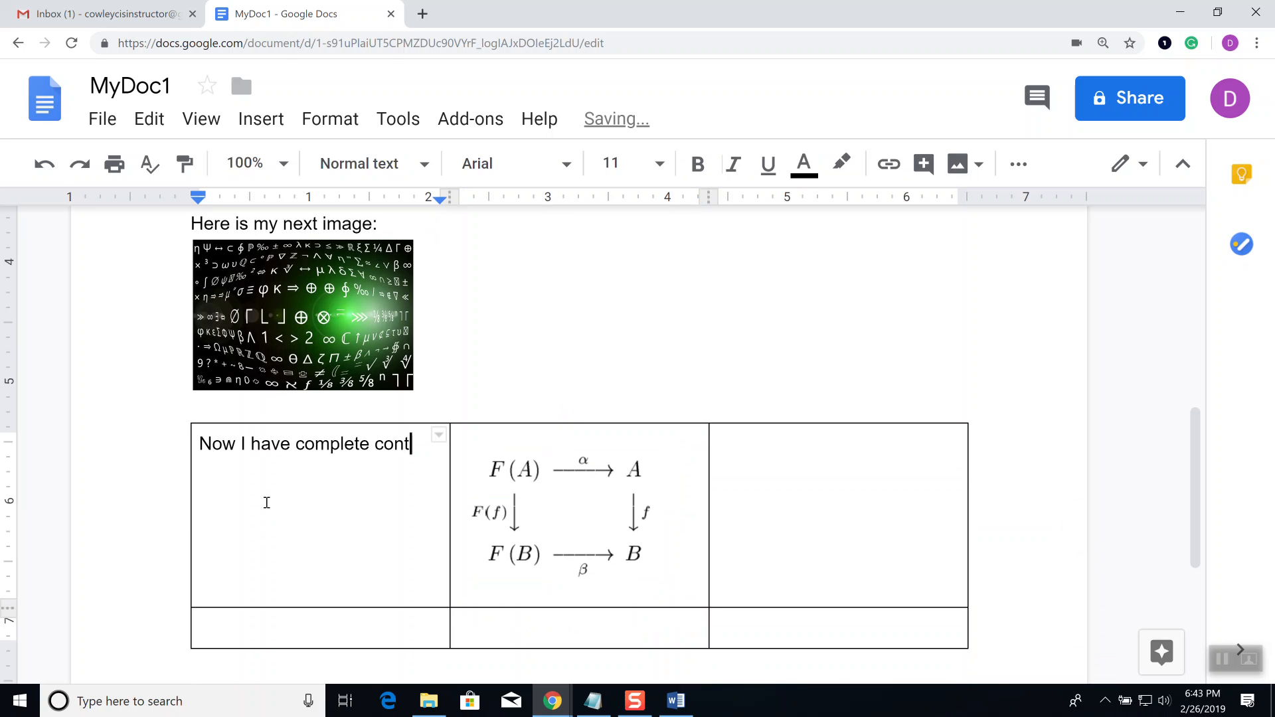
text(rol and the bre)
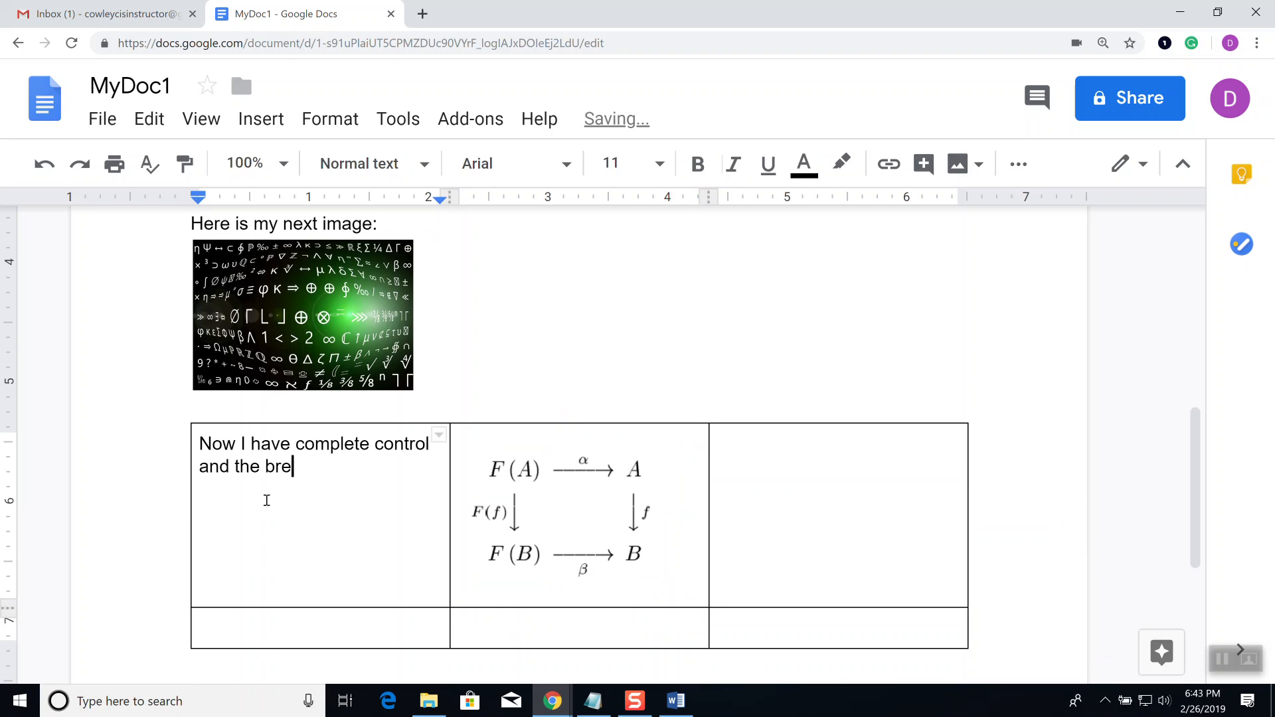
text(aking is not goi)
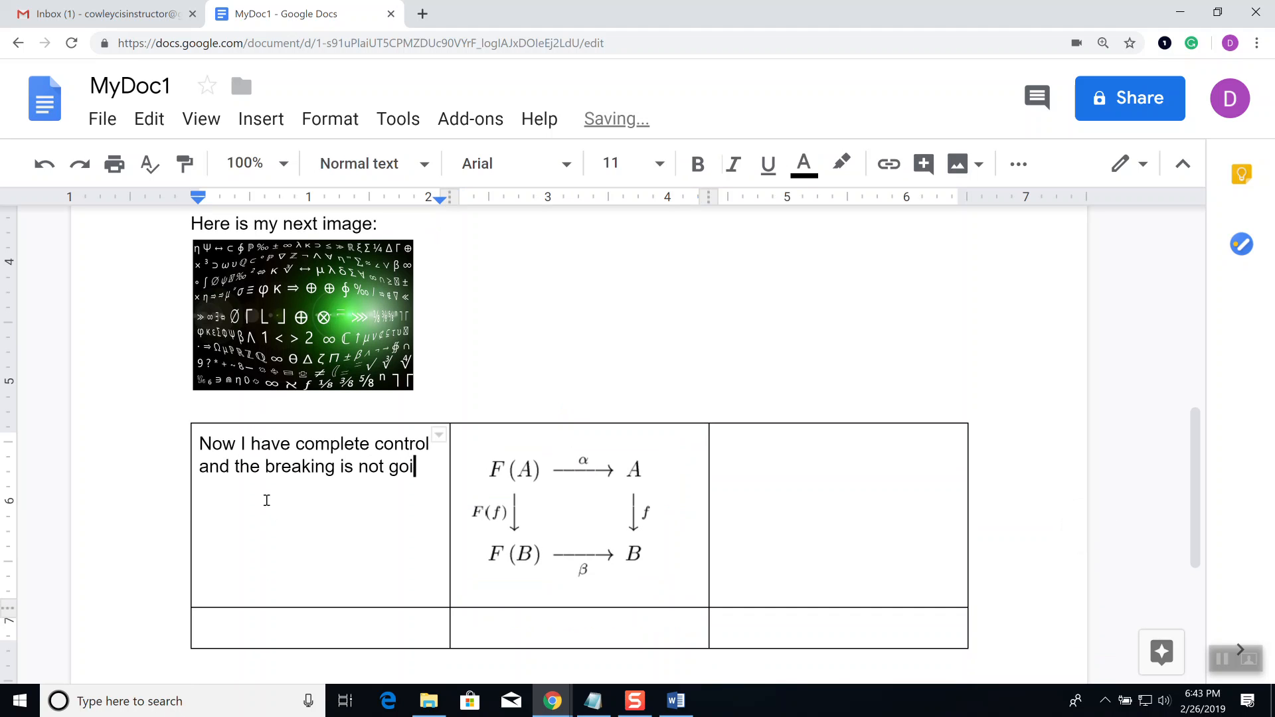
text(ng to mess me up)
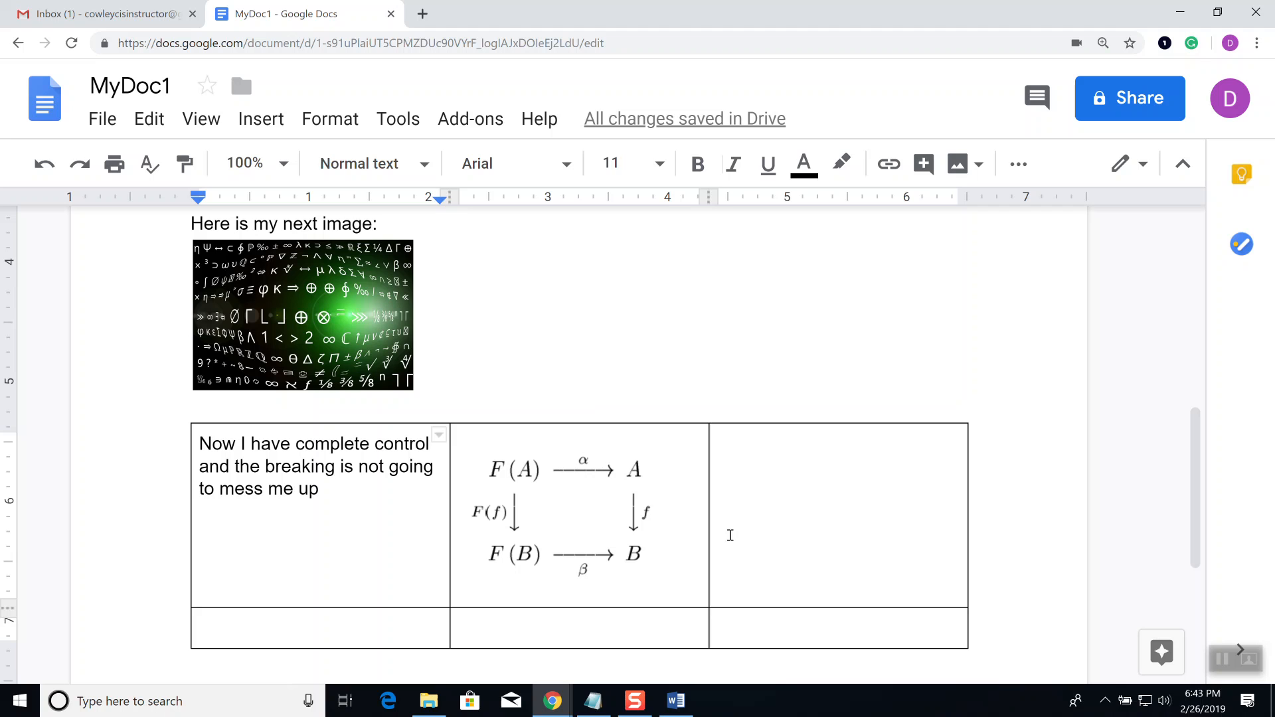
click(792, 491)
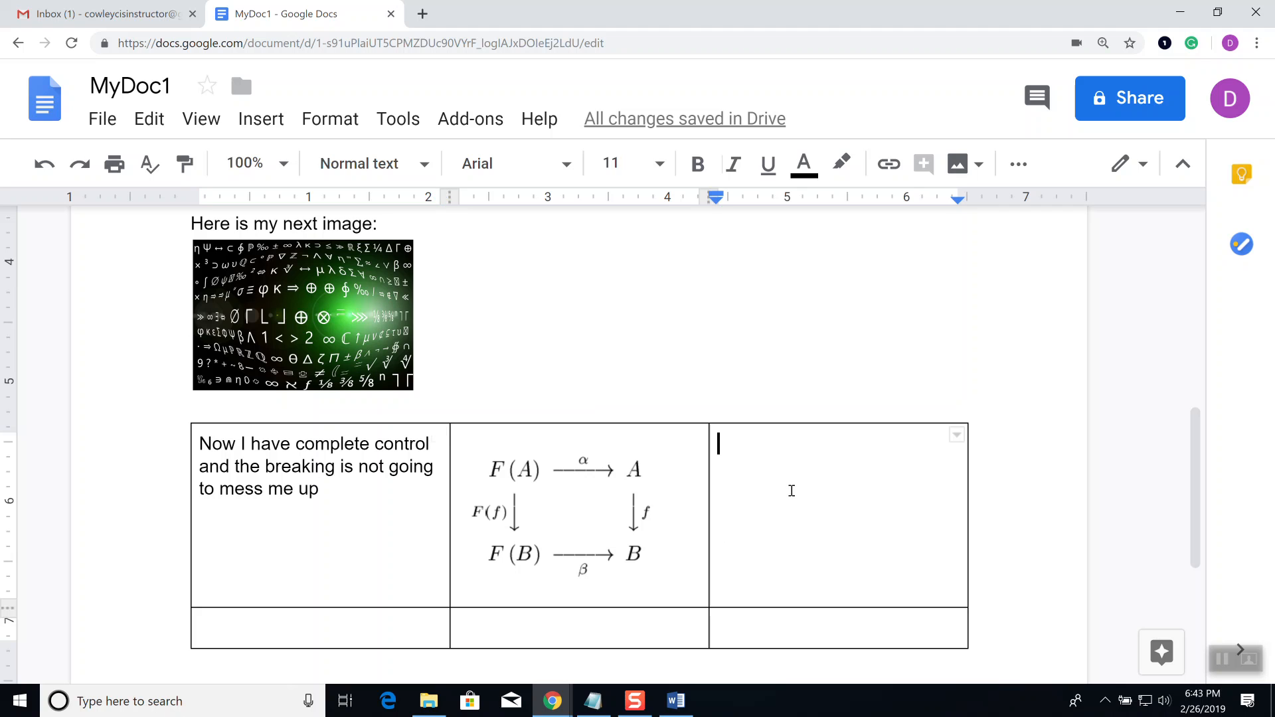
text(I can type )
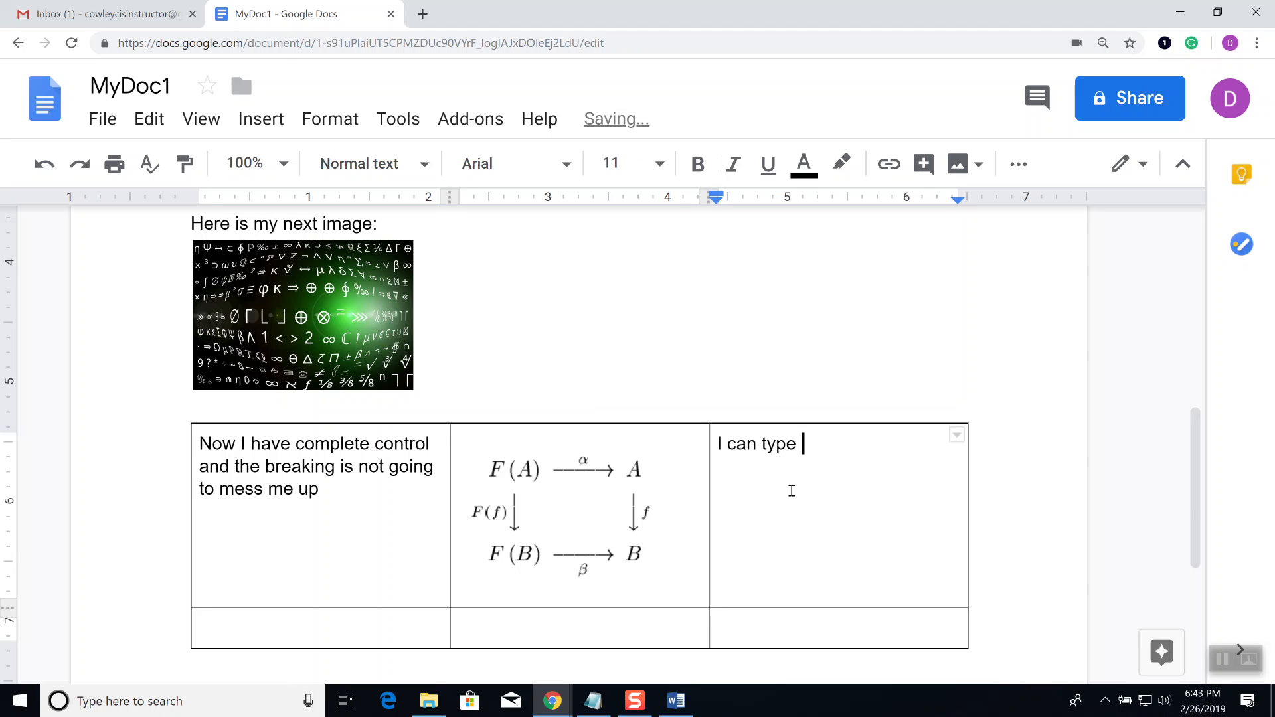
text(whatever I want over )
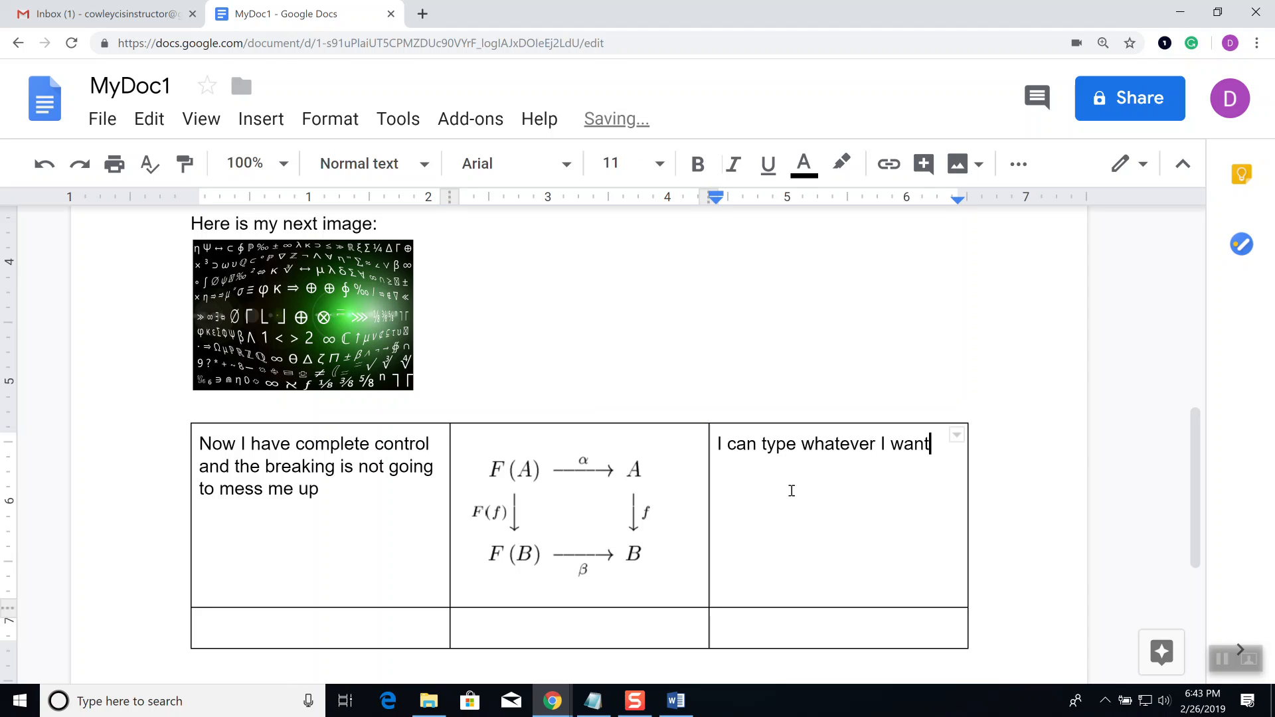
text(here)
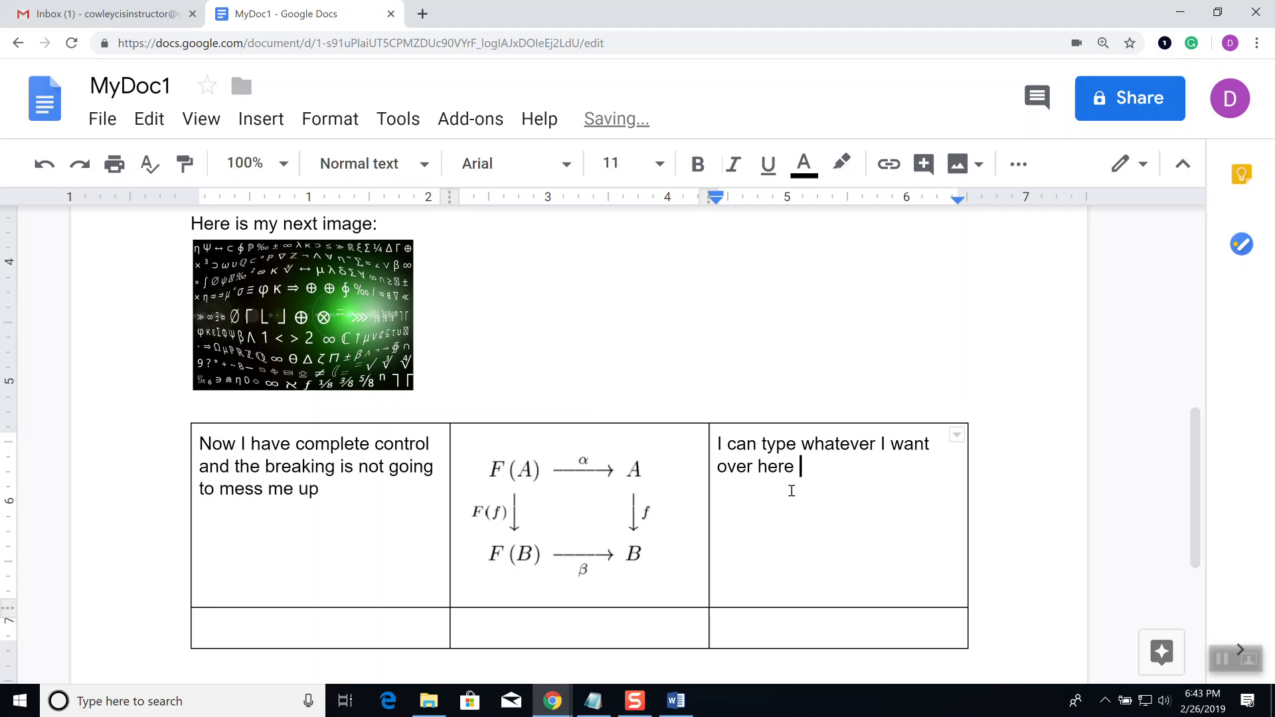
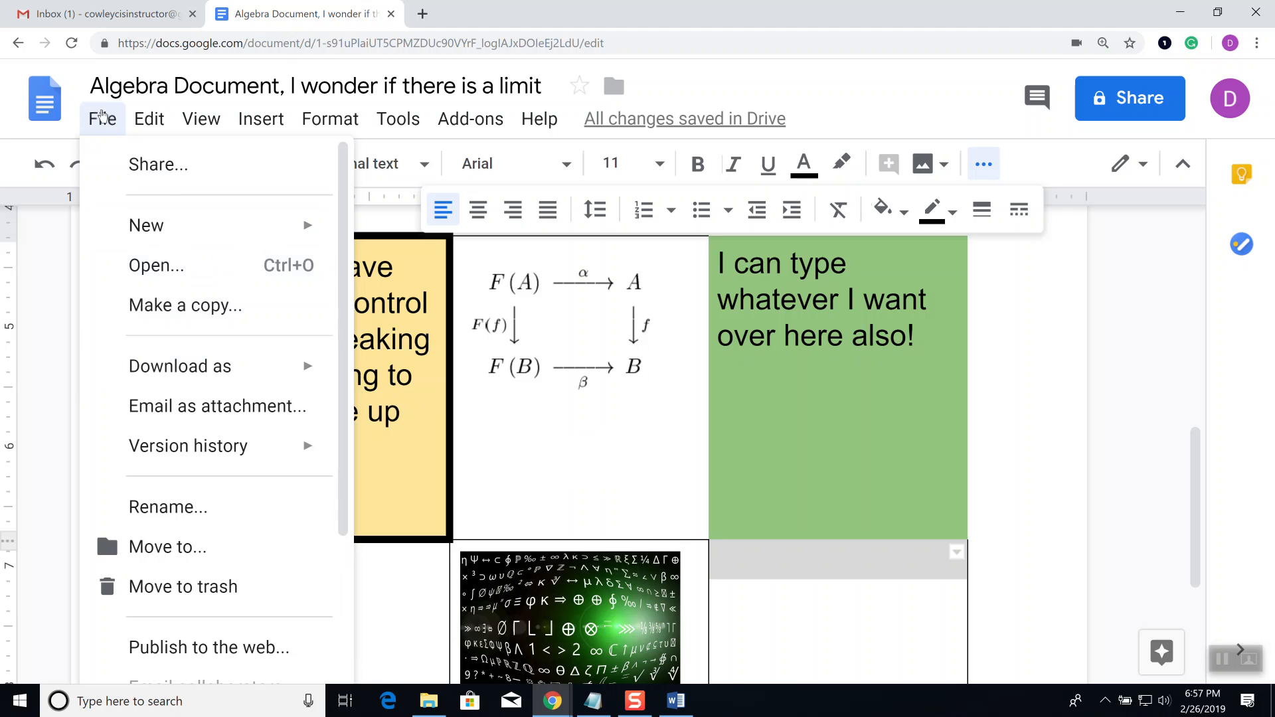
Step: Download the Algebra Document as a Microsoft Word (.docx) file and open the downloaded copy
mouse_move(285, 369)
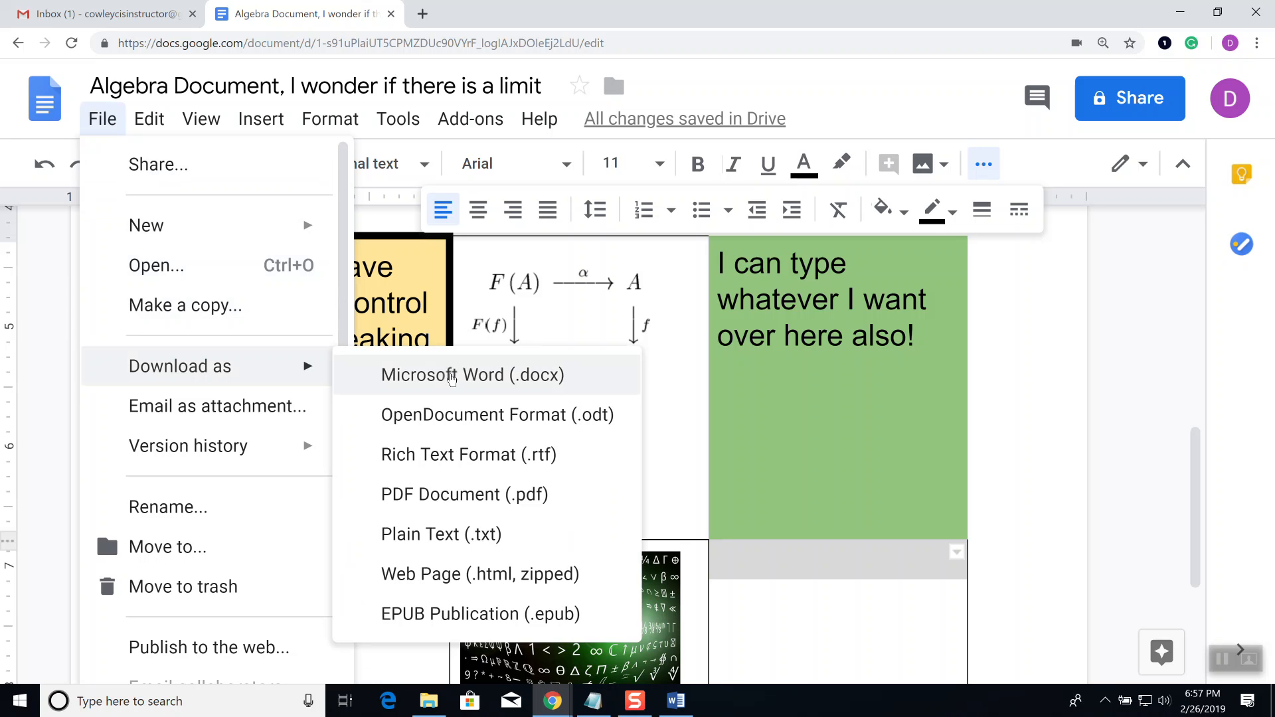
click(451, 376)
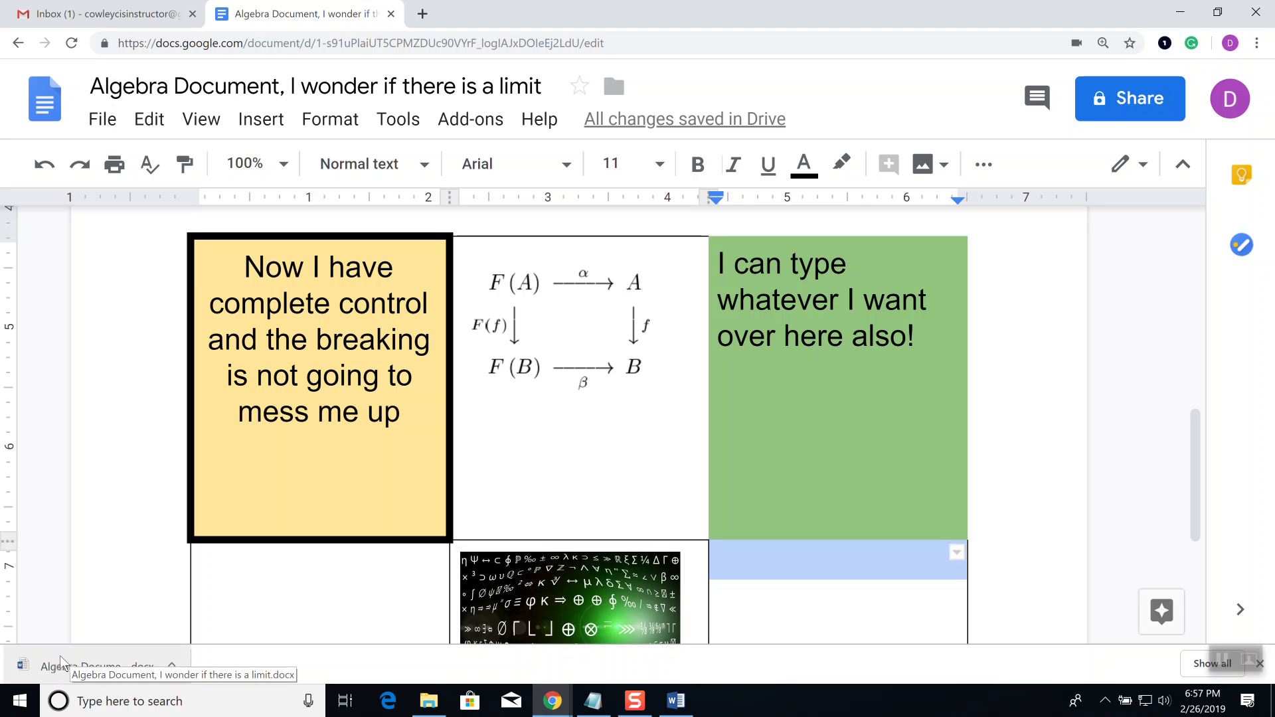
click(62, 660)
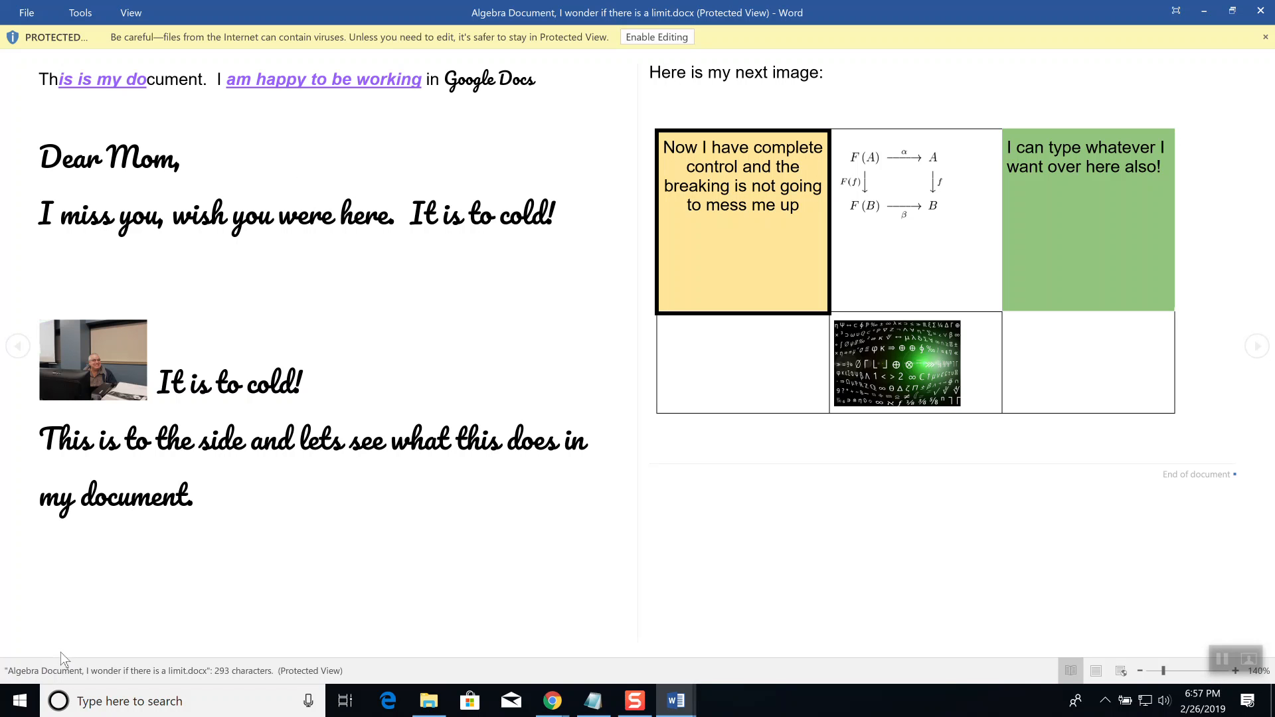
Step: Enable editing on the downloaded Algebra Document and scroll through its pages
click(663, 37)
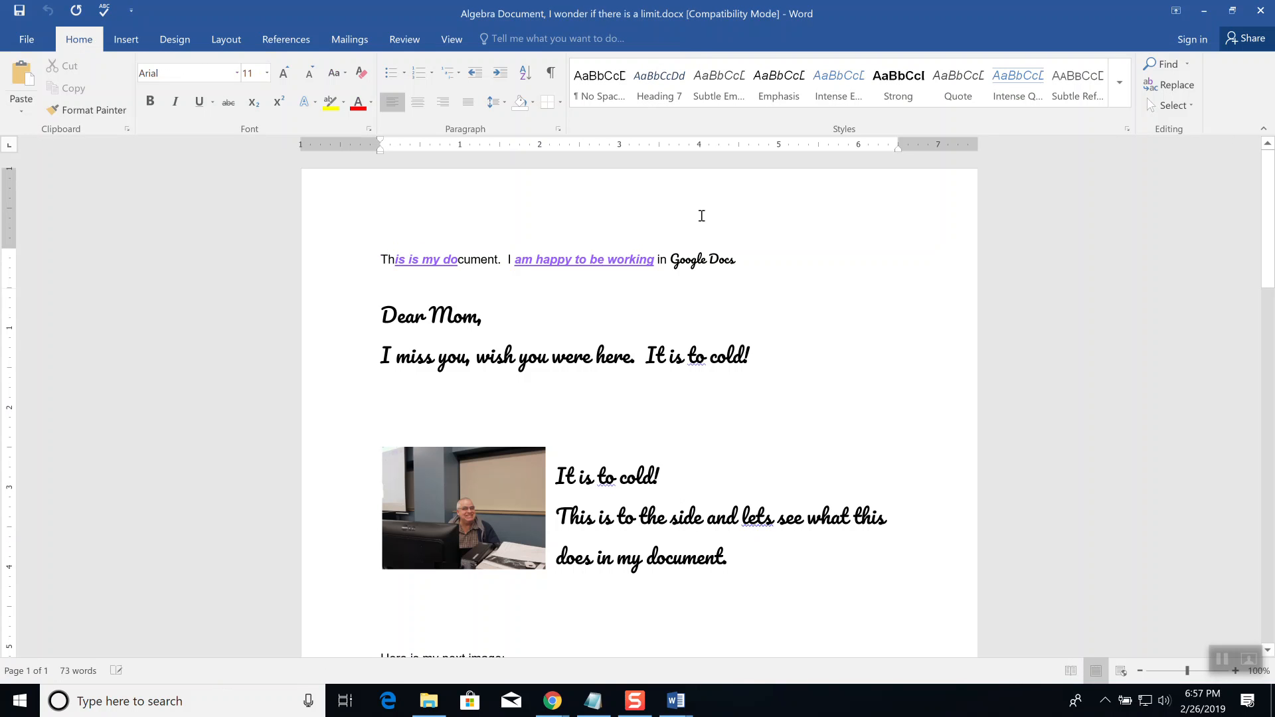
scroll(892, 512, down, 5)
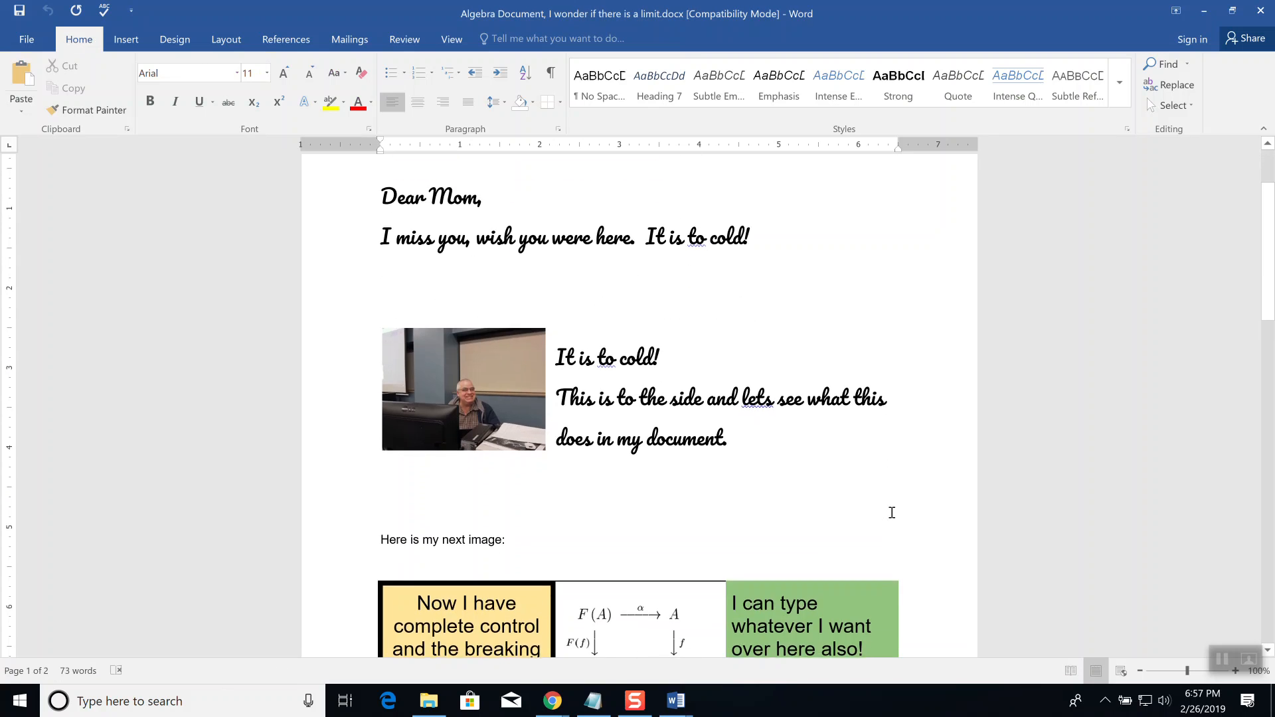
scroll(889, 497, down, 3)
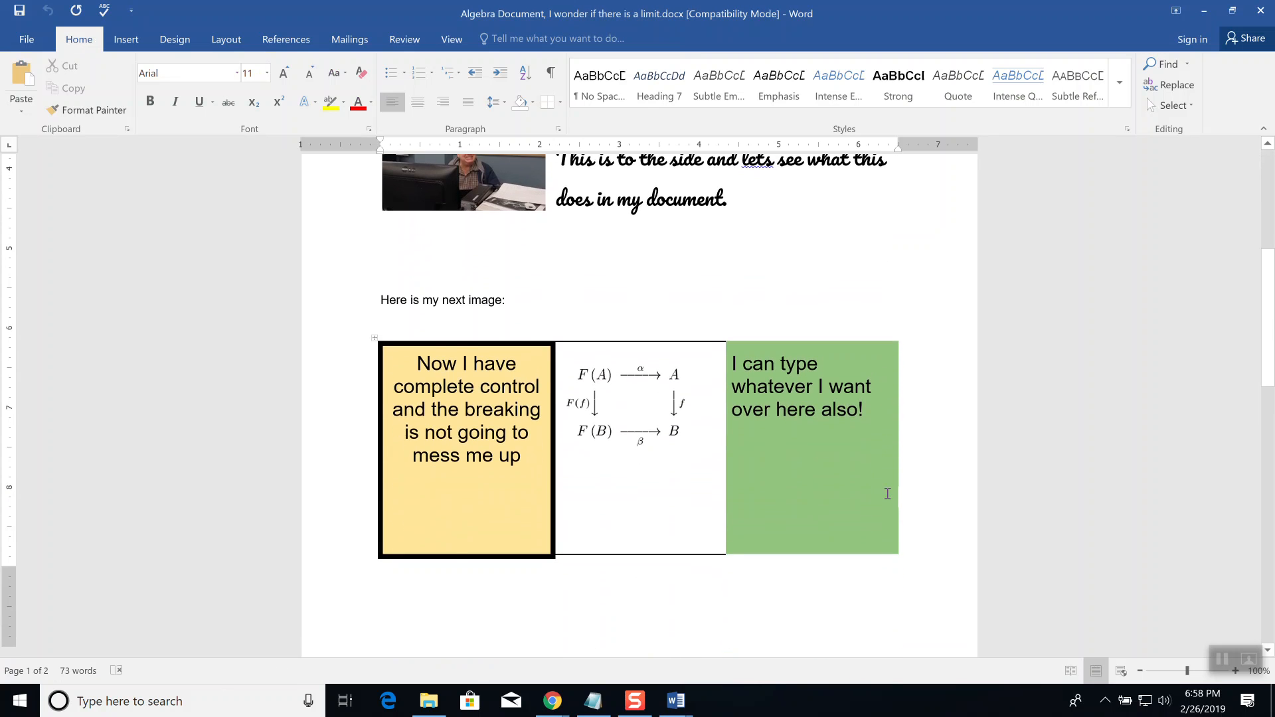
scroll(887, 493, down, 4)
scroll(883, 489, down, 3)
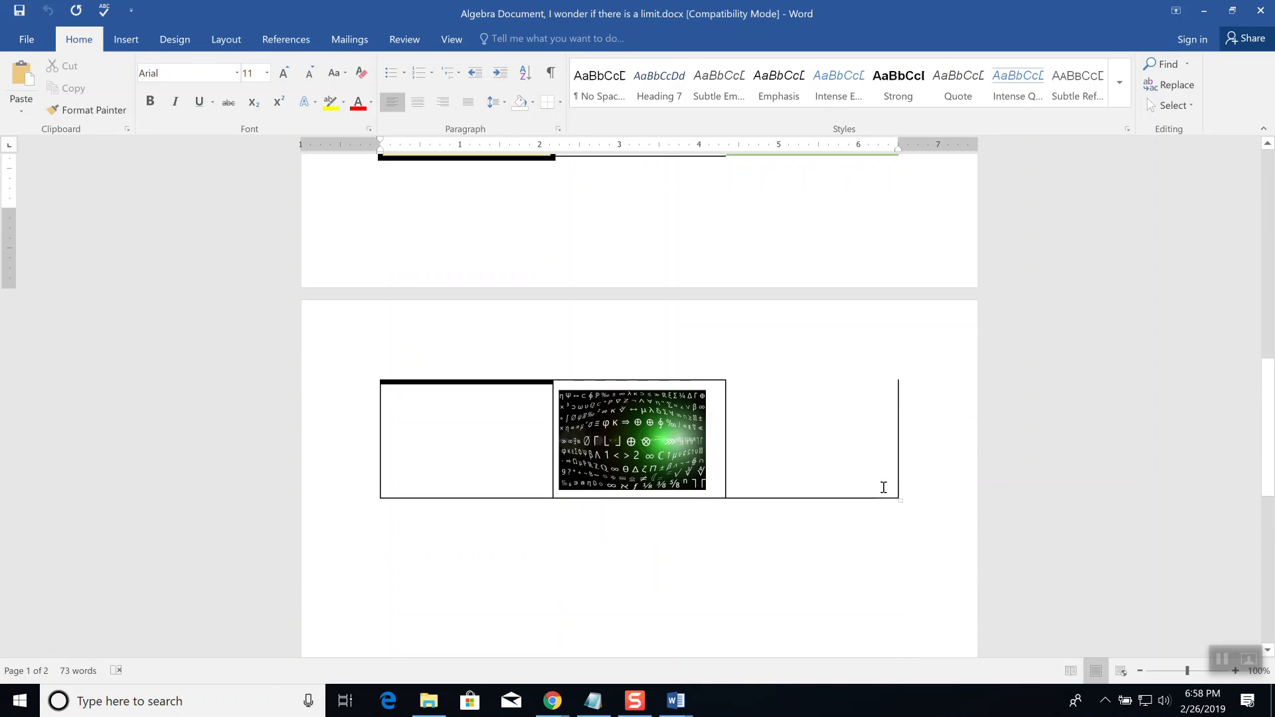
scroll(936, 489, up, 3)
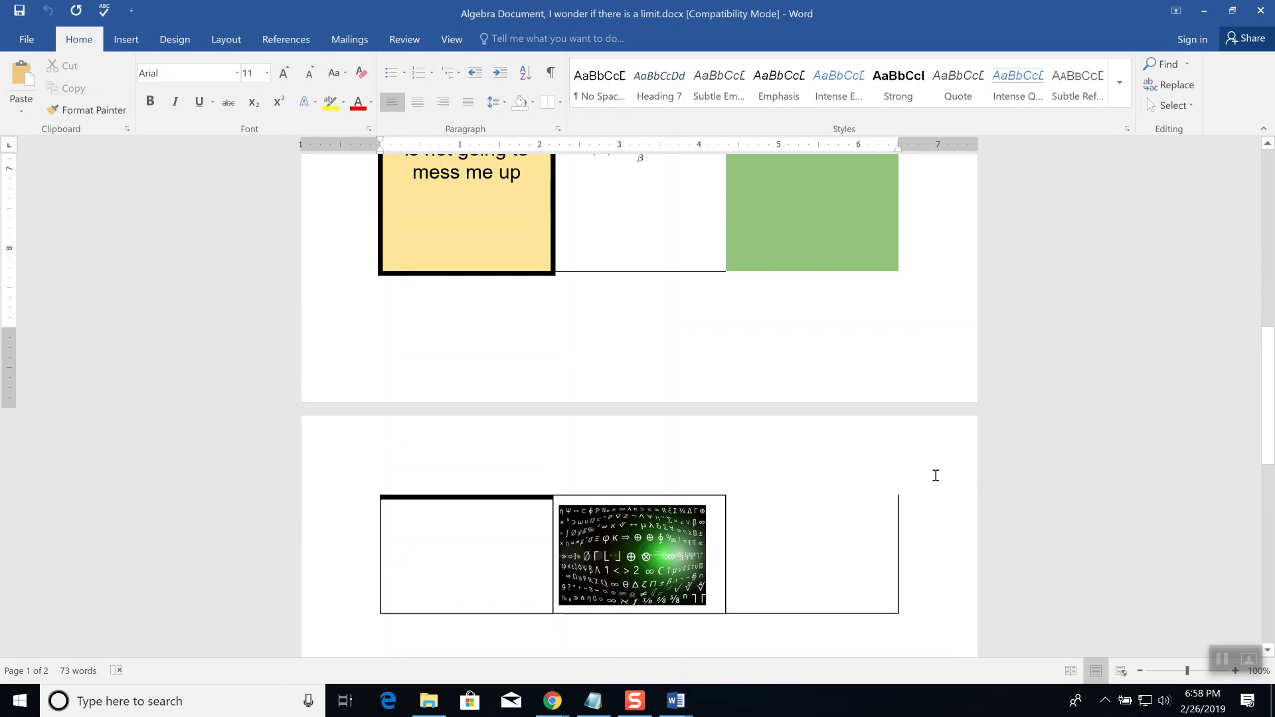
scroll(936, 476, up, 1)
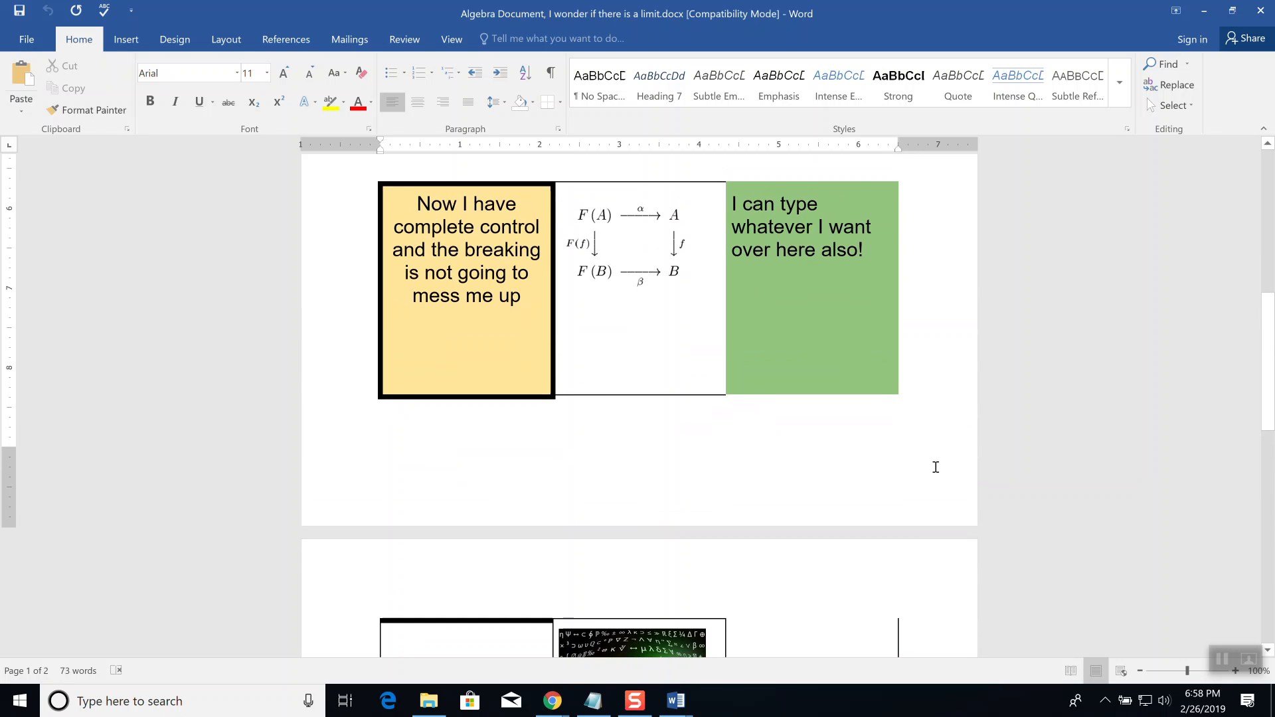
scroll(934, 469, down, 1)
scroll(936, 467, down, 2)
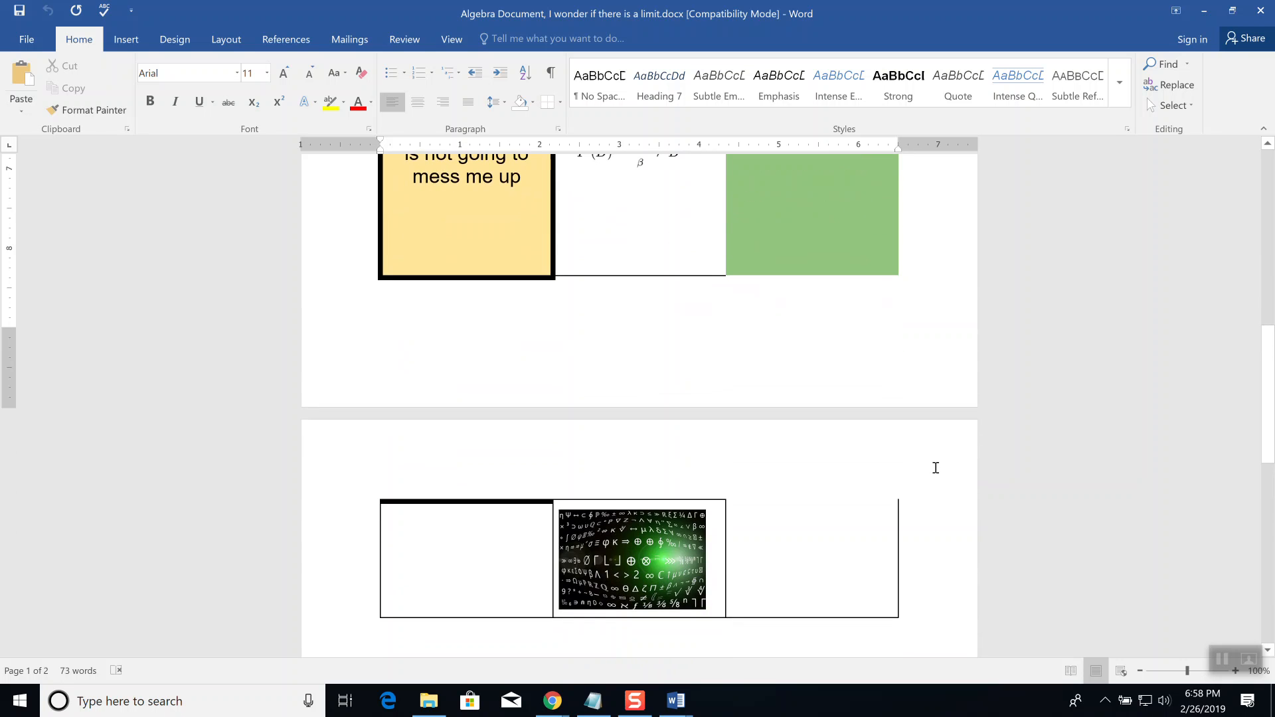
scroll(933, 469, up, 3)
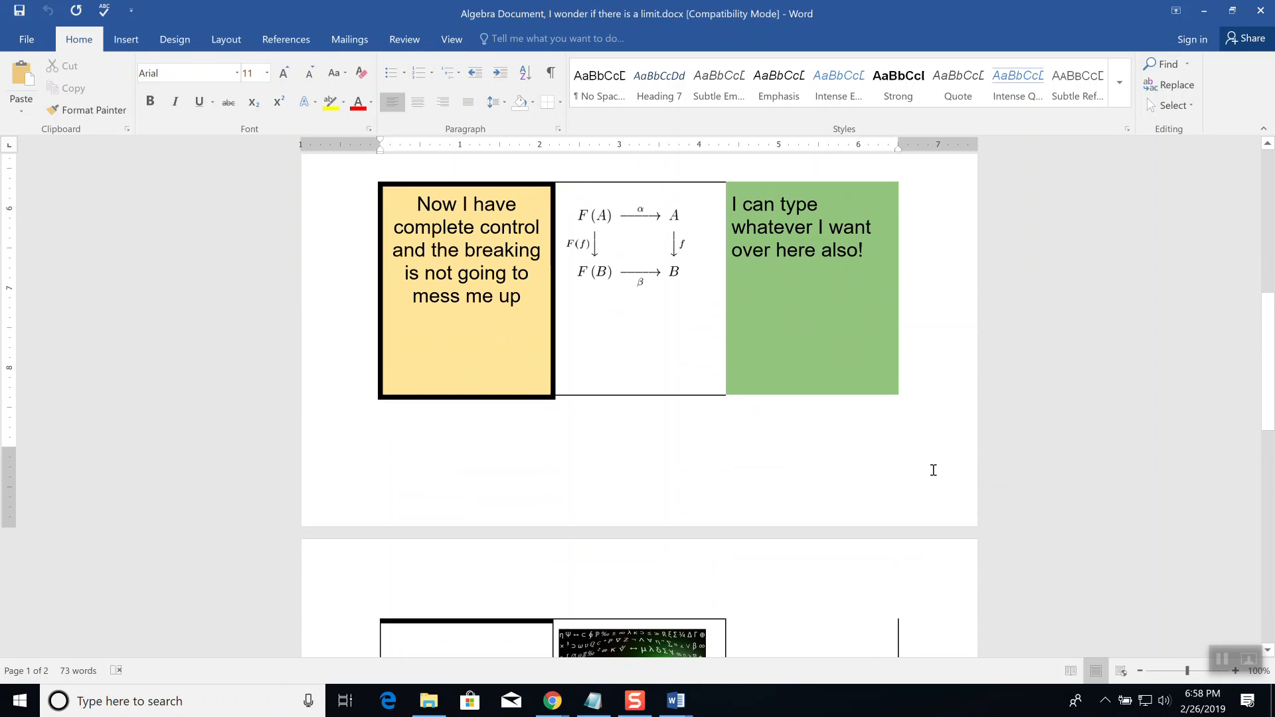
scroll(933, 470, up, 2)
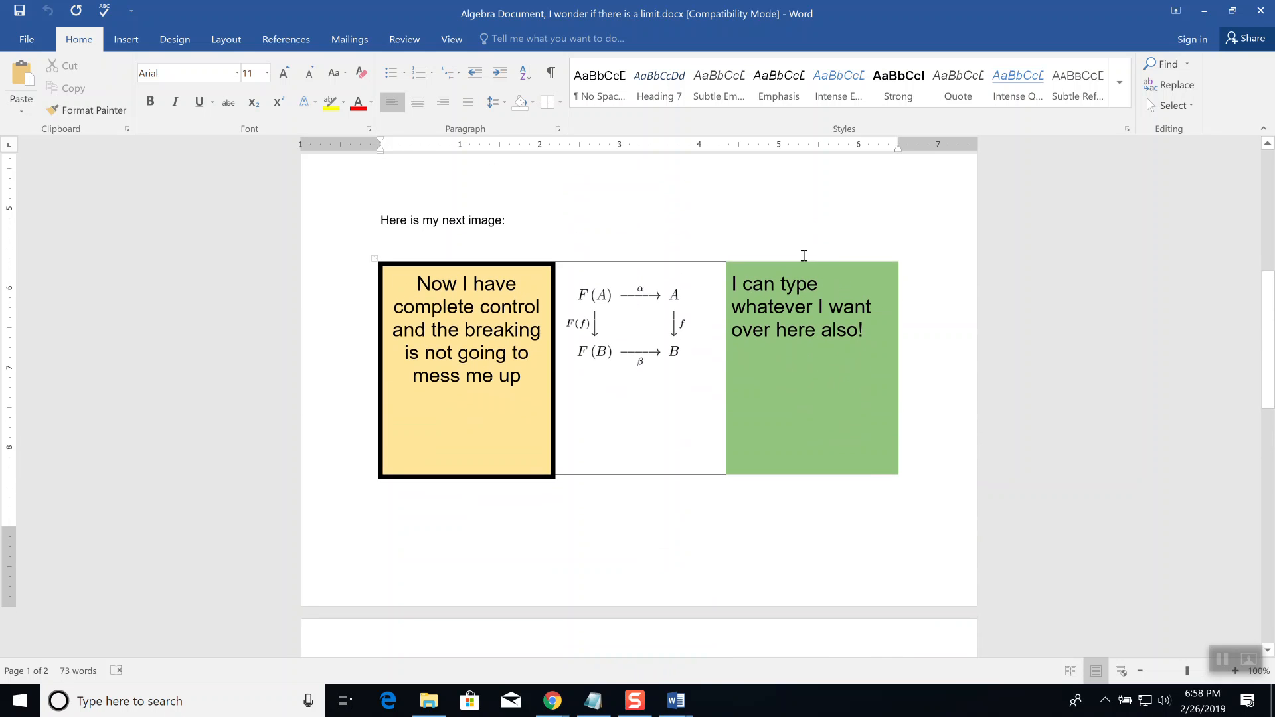
scroll(795, 296, up, 6)
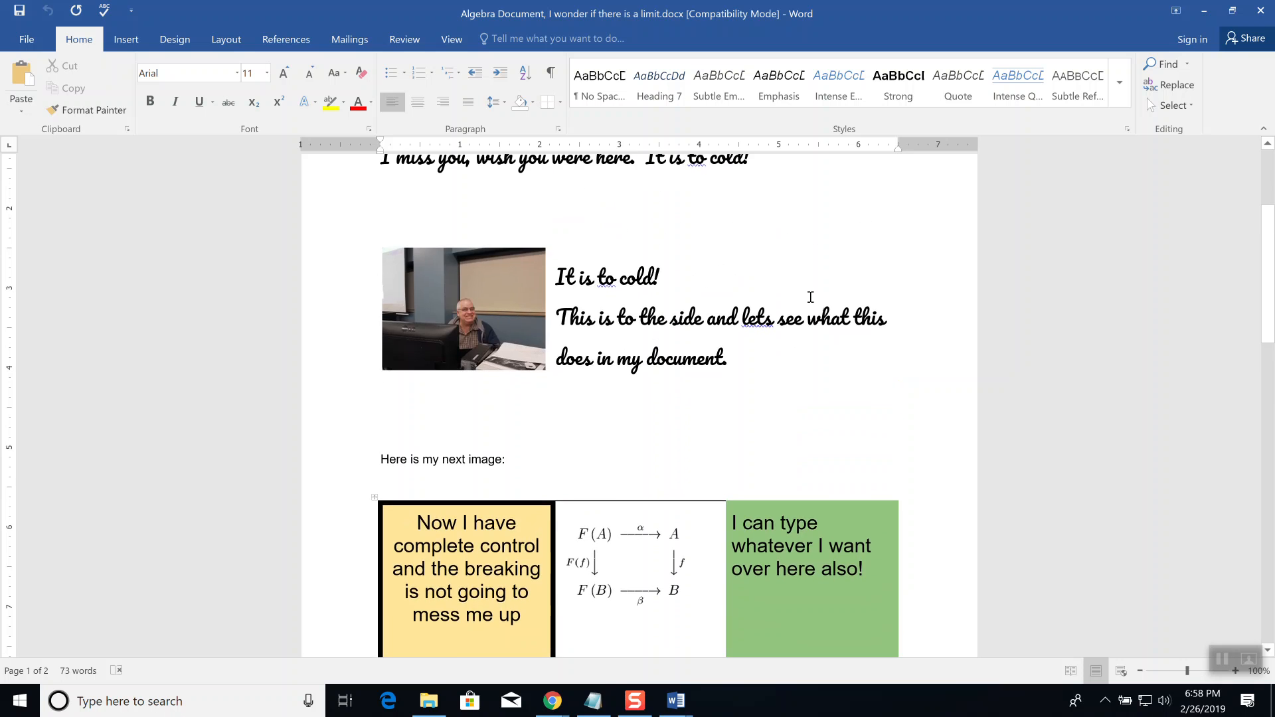
scroll(819, 307, up, 2)
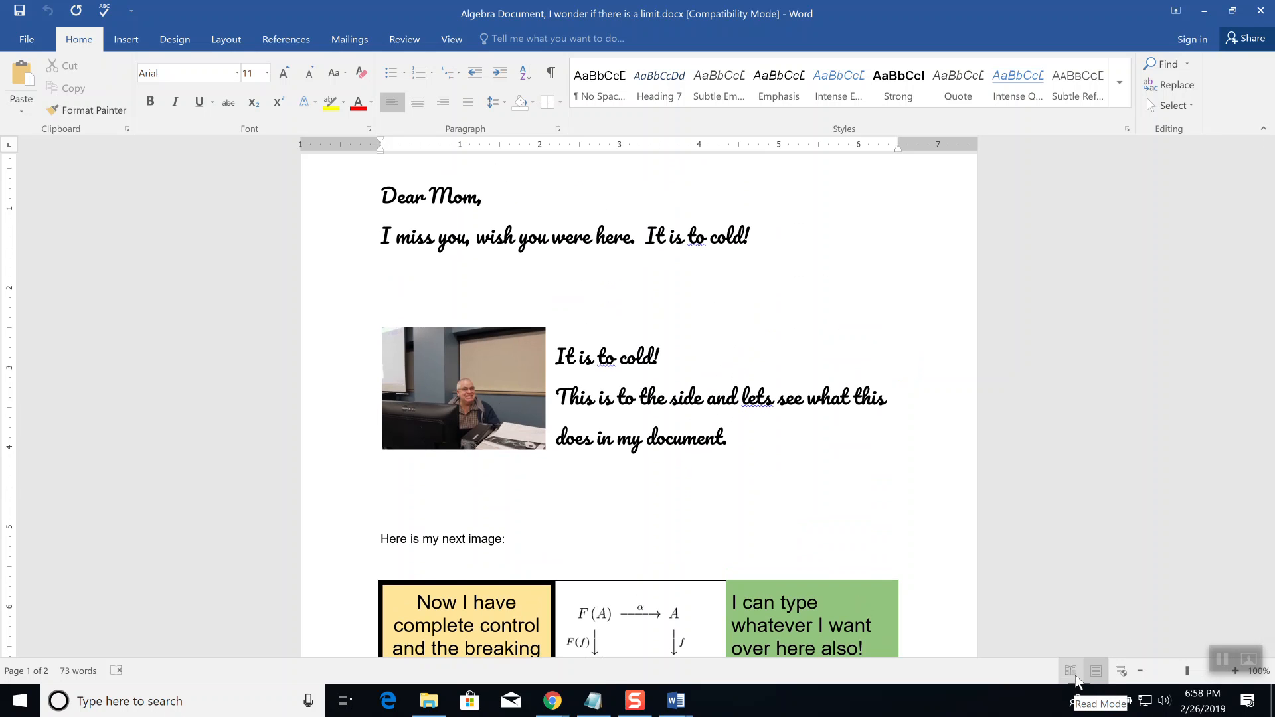
Step: Try Read Mode, then return the document to Print Layout view
right_click(1096, 676)
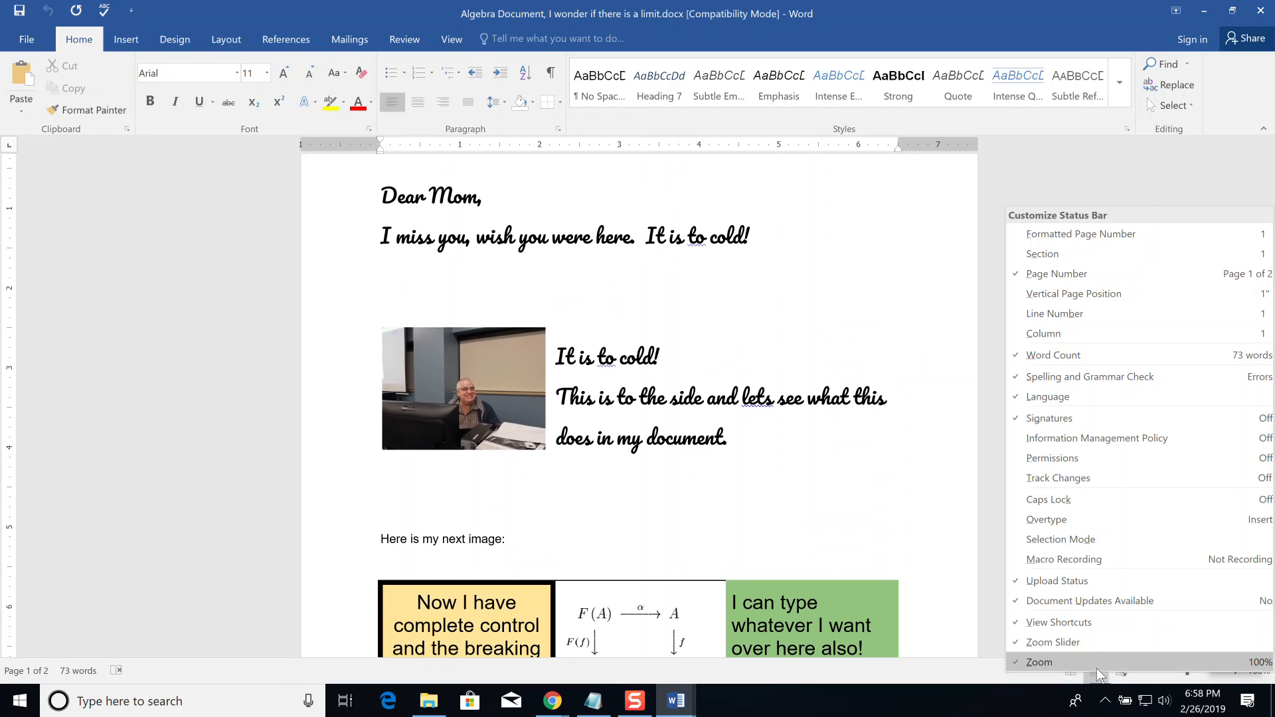
click(966, 507)
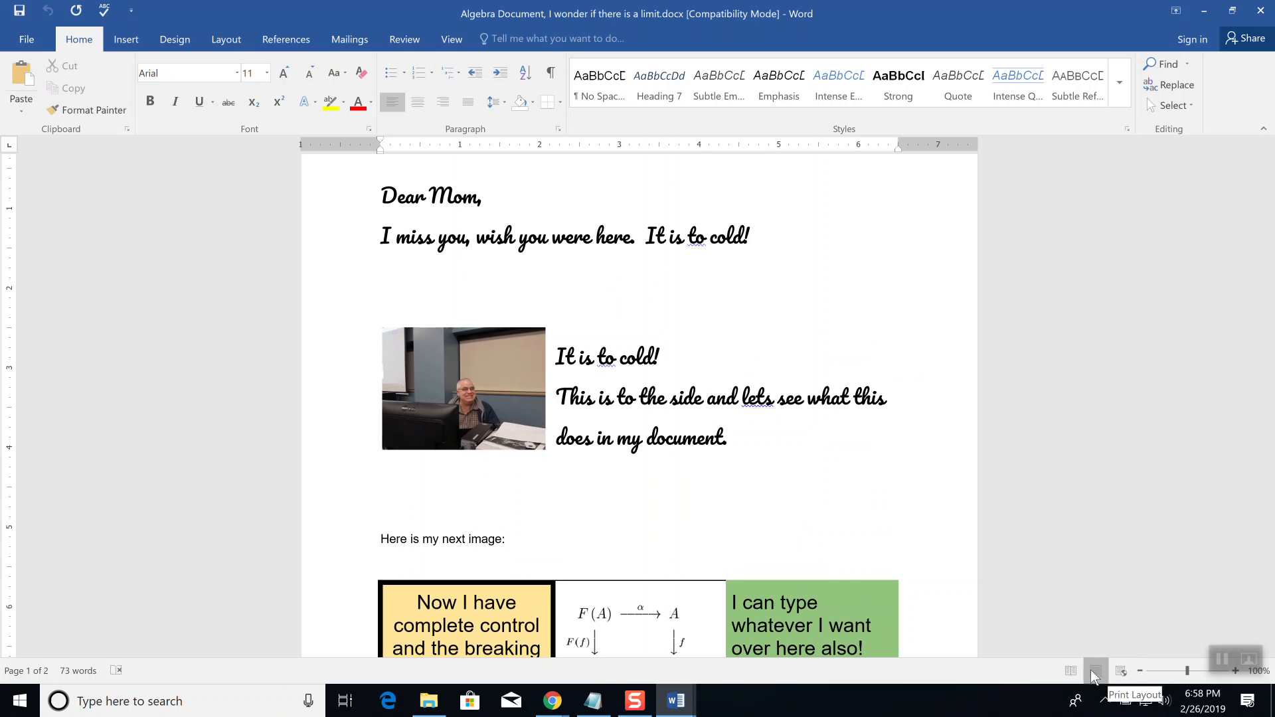
click(1070, 672)
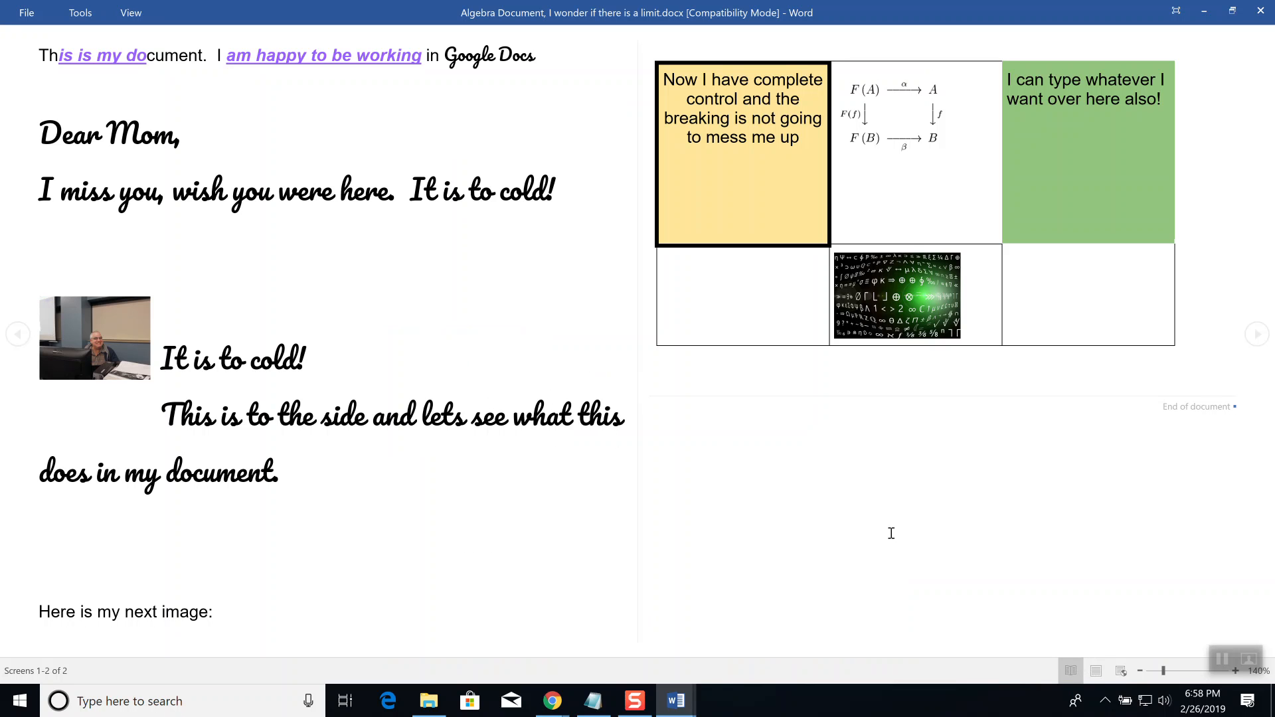
click(1095, 672)
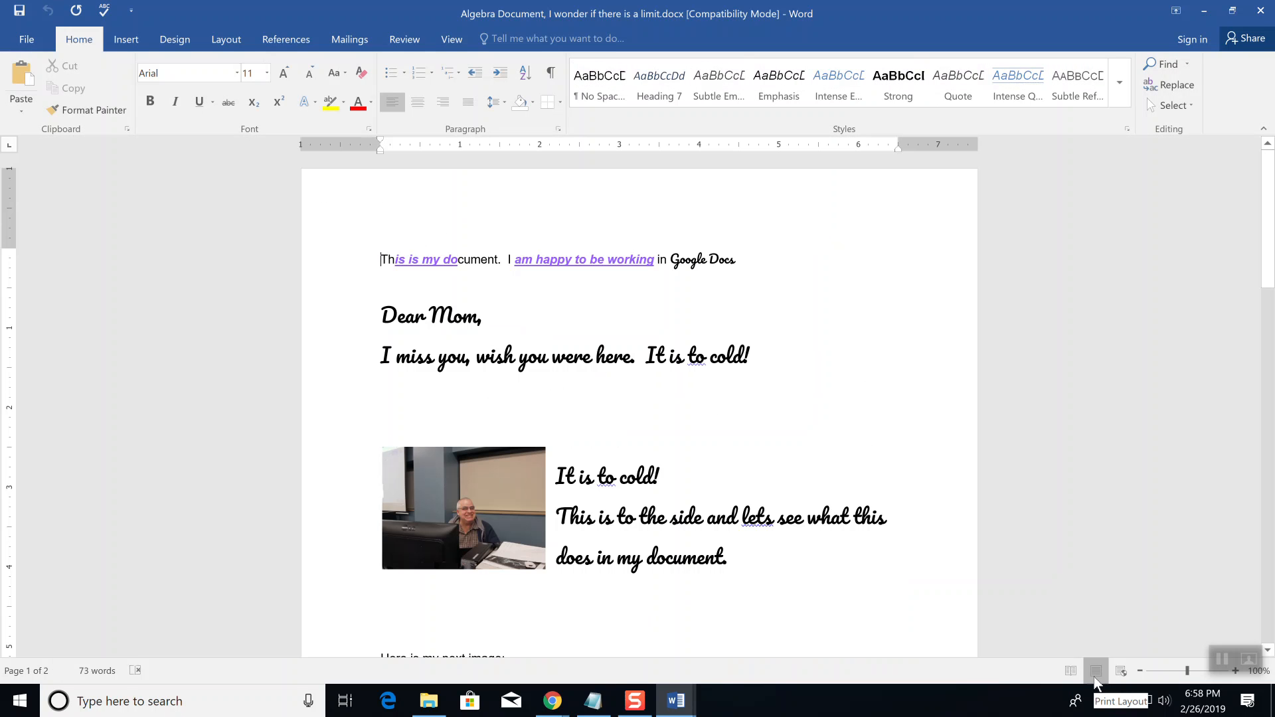
scroll(942, 492, down, 2)
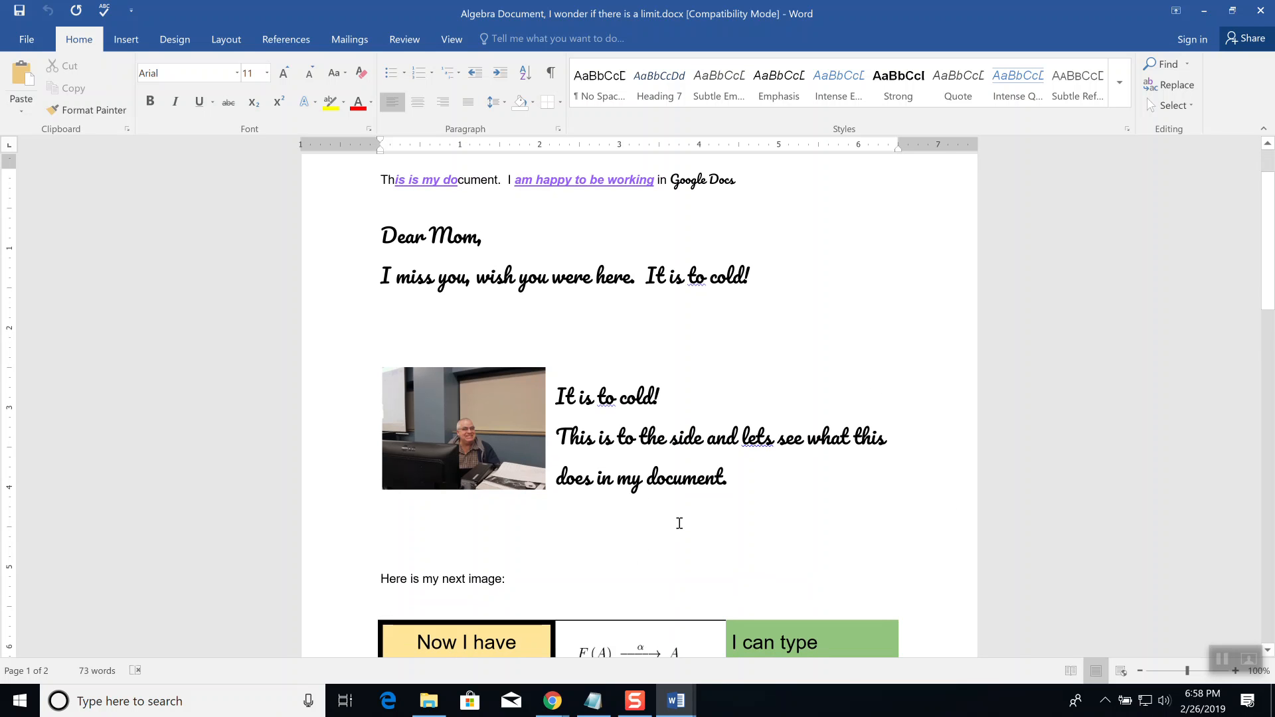
Step: Set the words 'This is to the side and' in the Algerian font
key(alt+Tab)
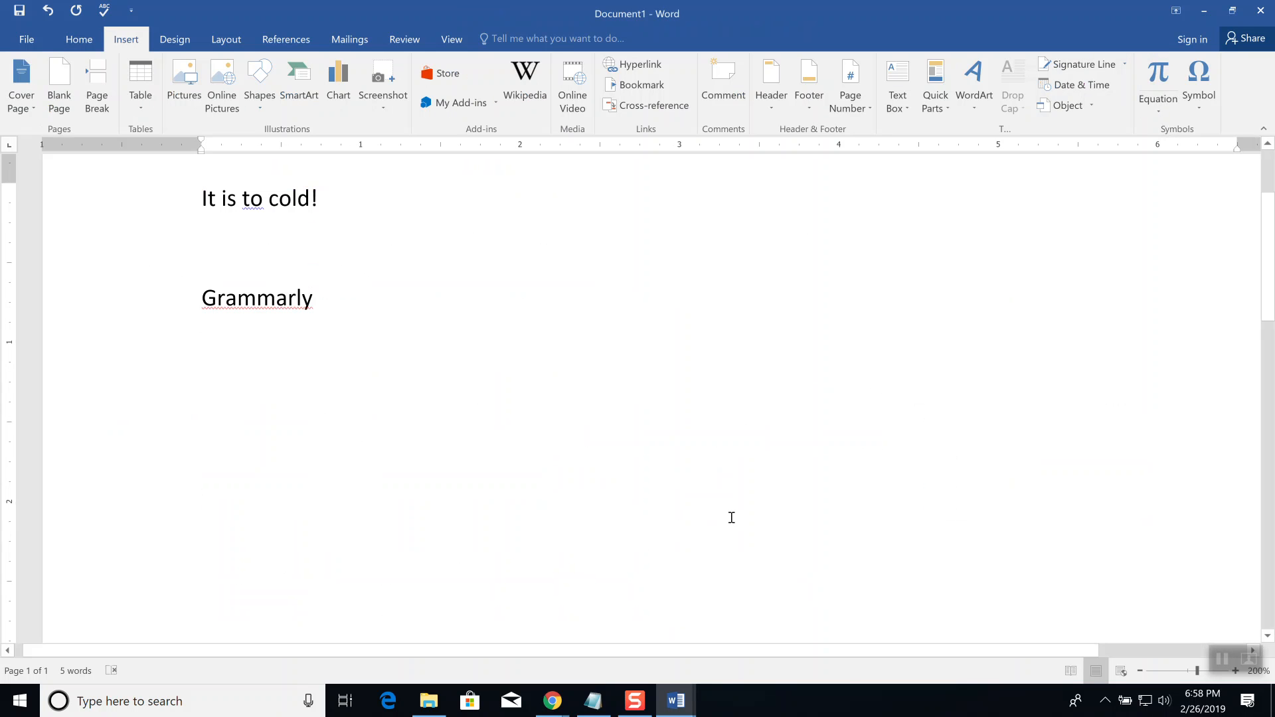
key(alt+Tab)
key(alt)
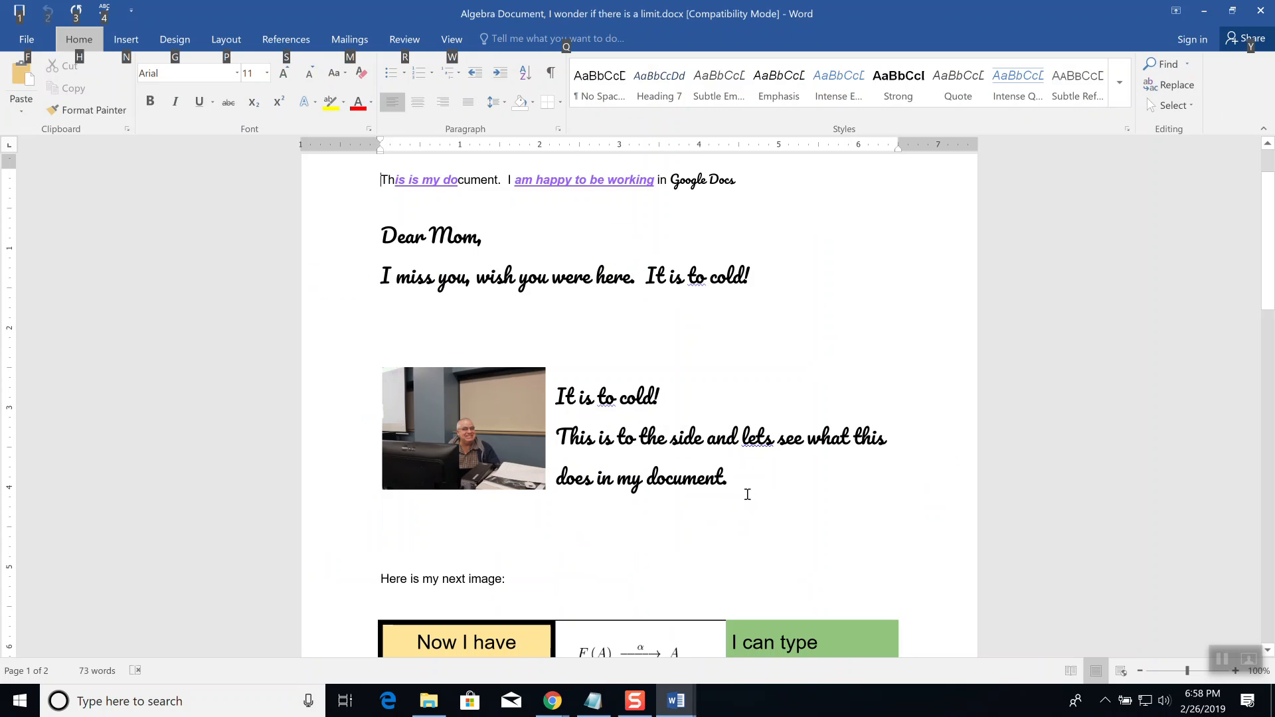
drag(741, 439, 556, 438)
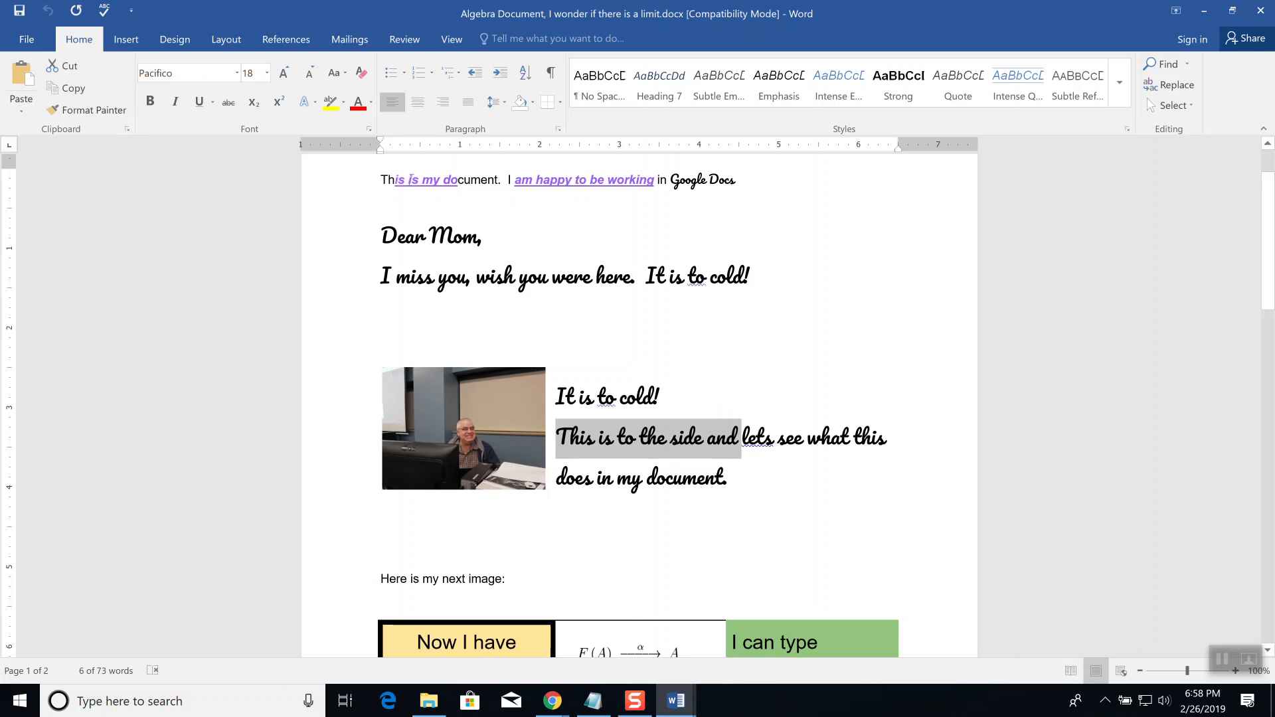
click(237, 74)
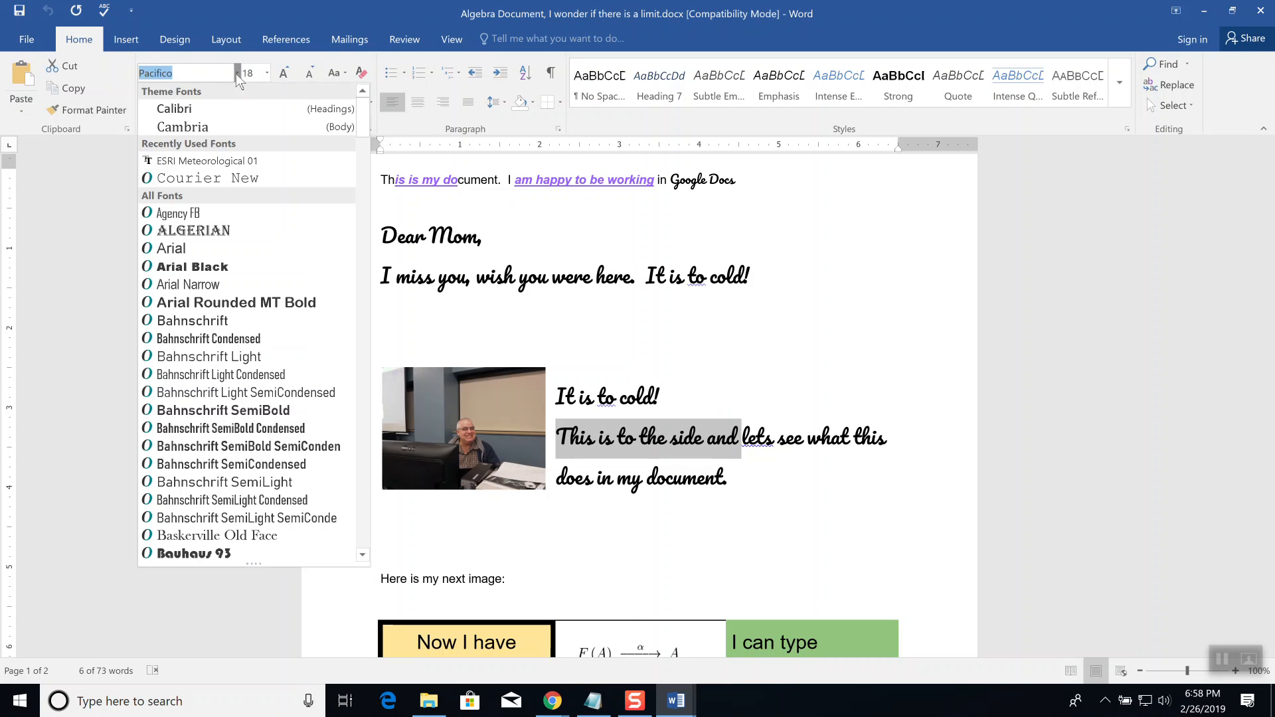
click(223, 231)
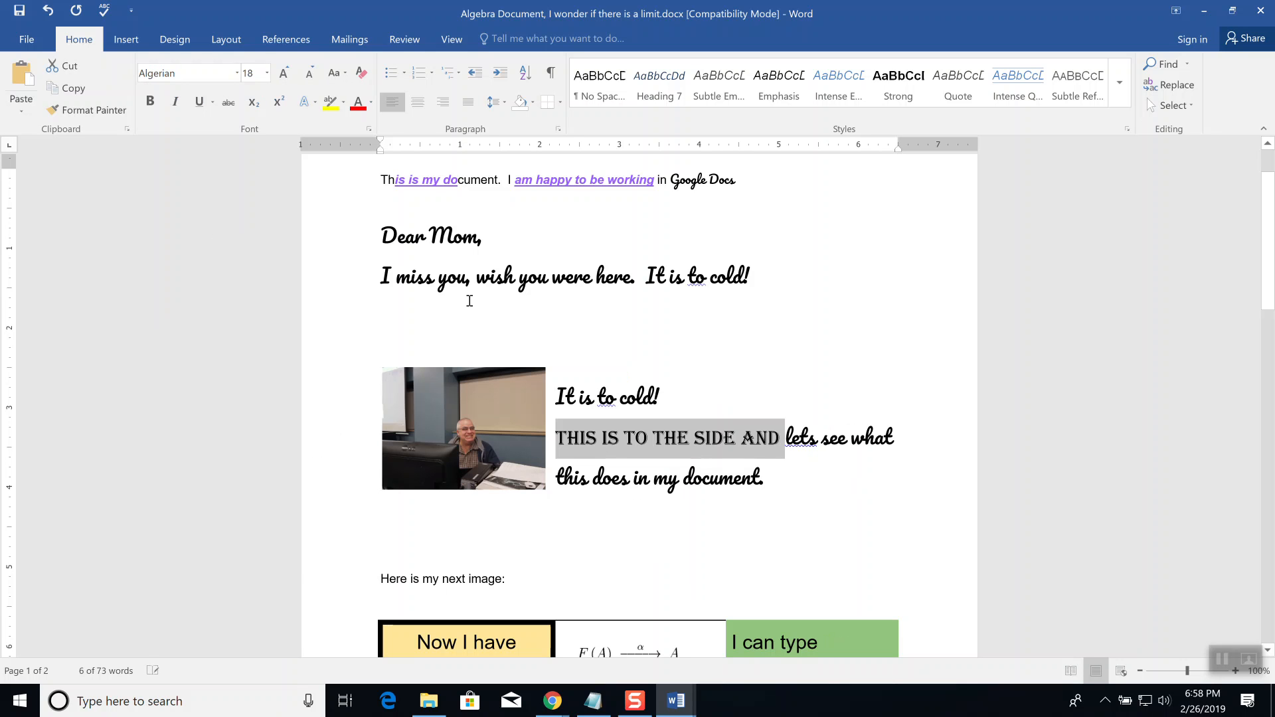
Step: Enlarge the photo beside the text and the commutative diagram picture in the table
click(457, 437)
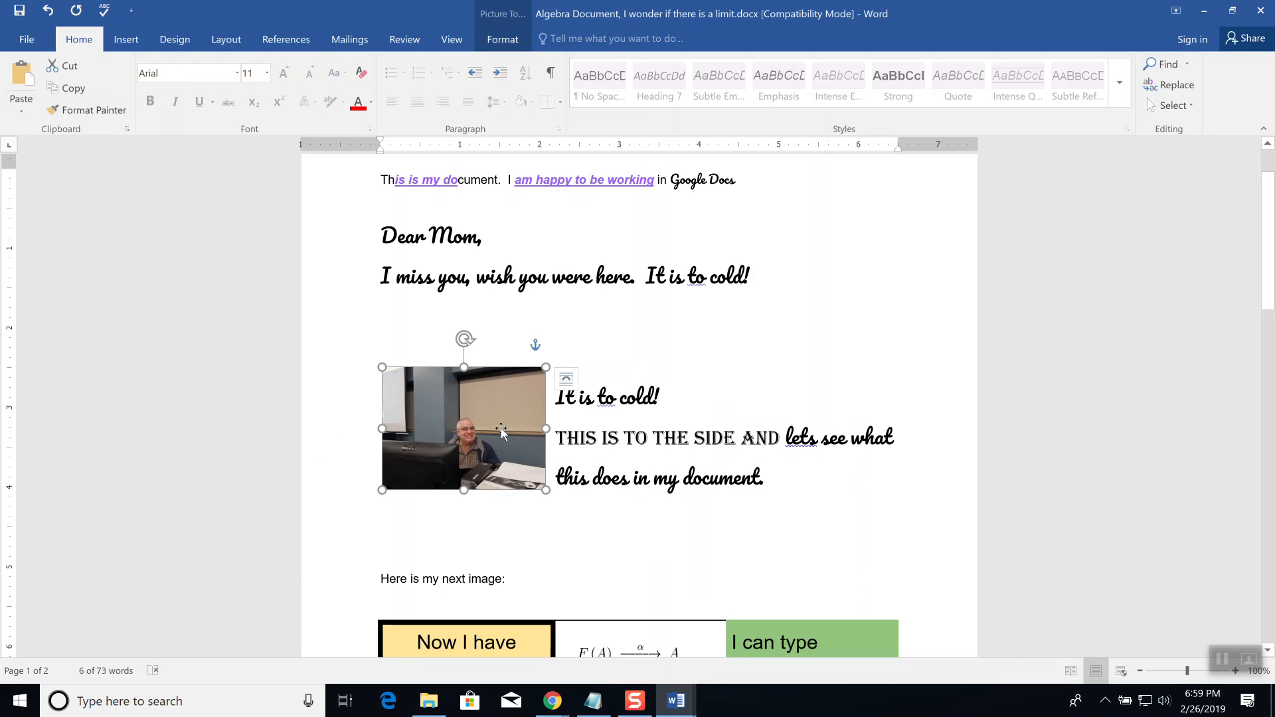
drag(546, 490, 608, 562)
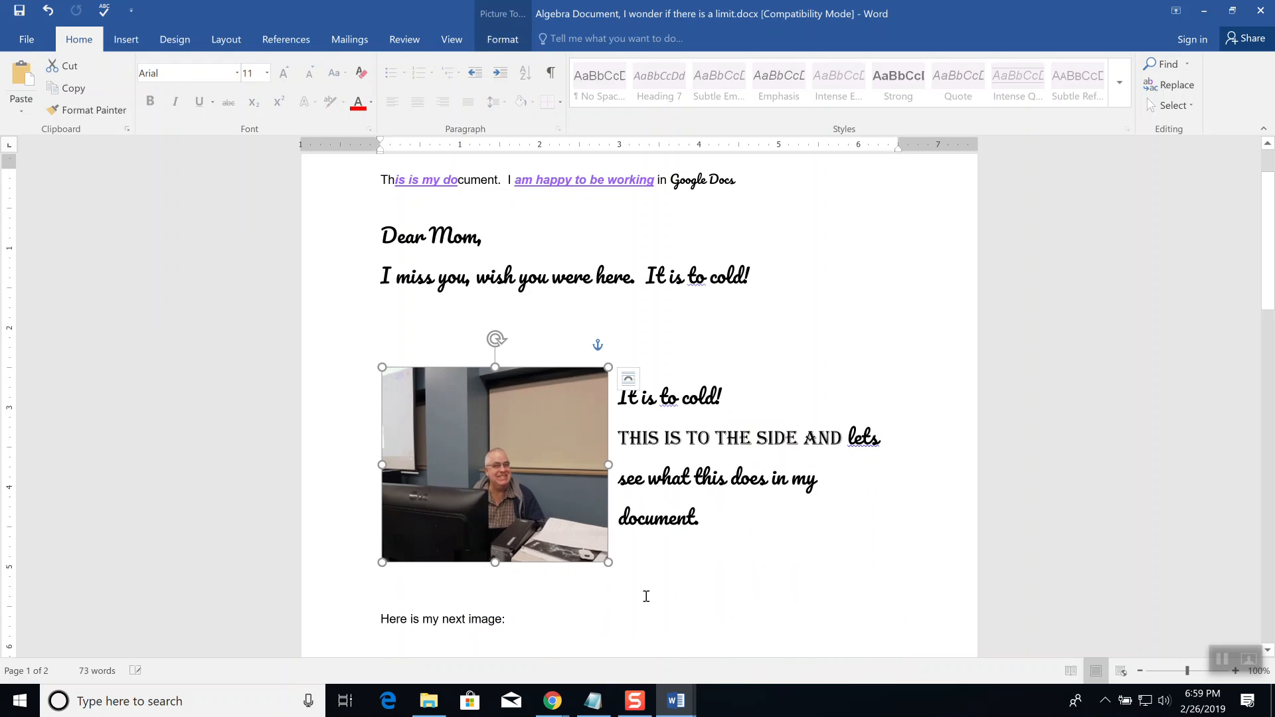
scroll(747, 563, down, 3)
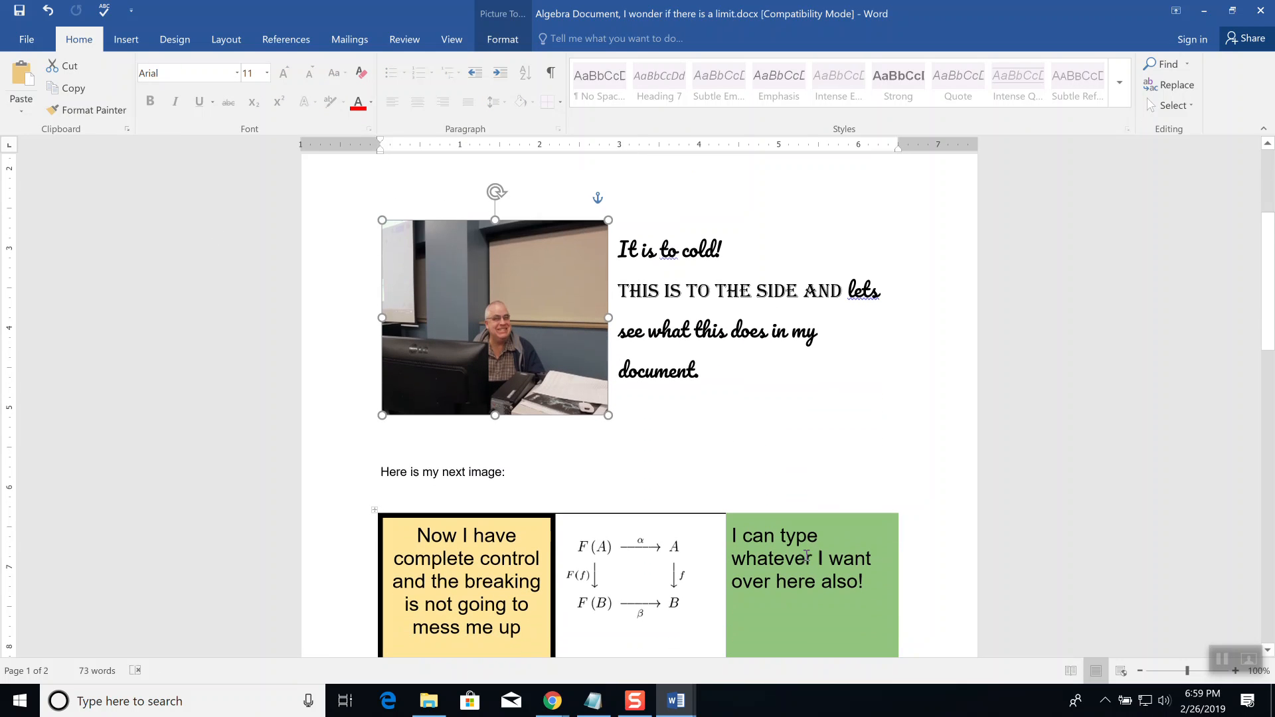
click(672, 548)
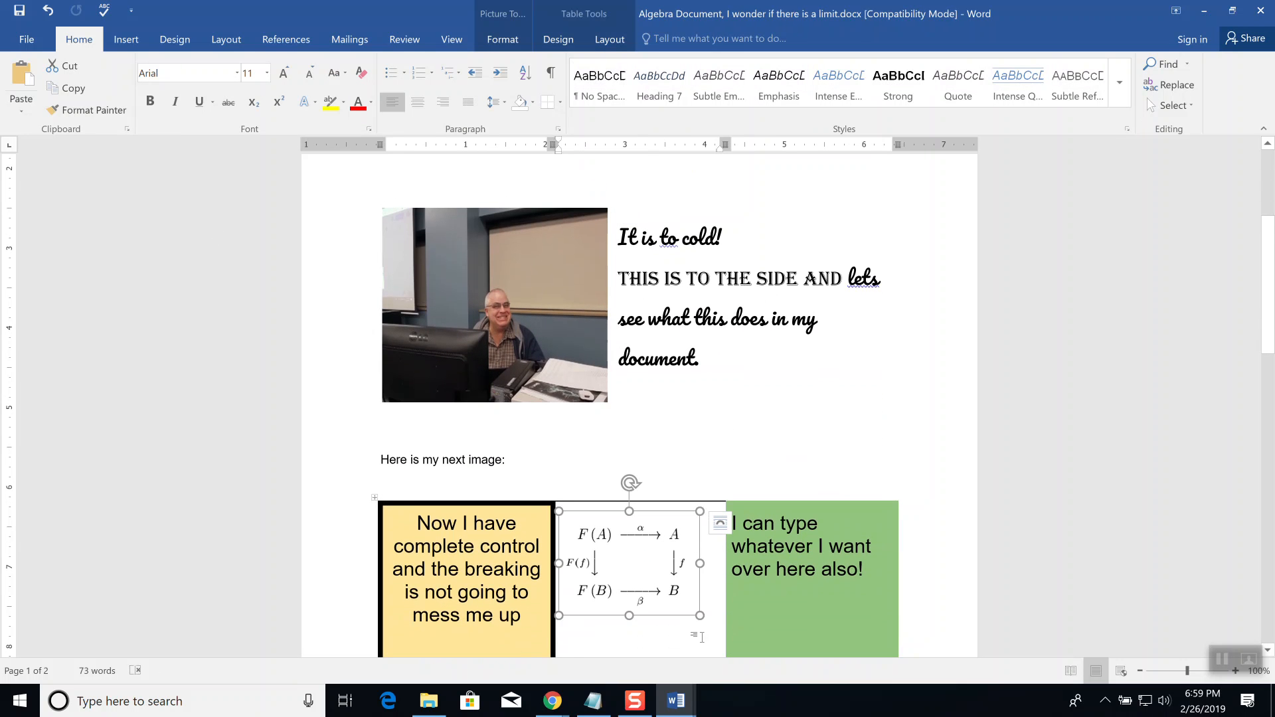
drag(700, 615, 725, 664)
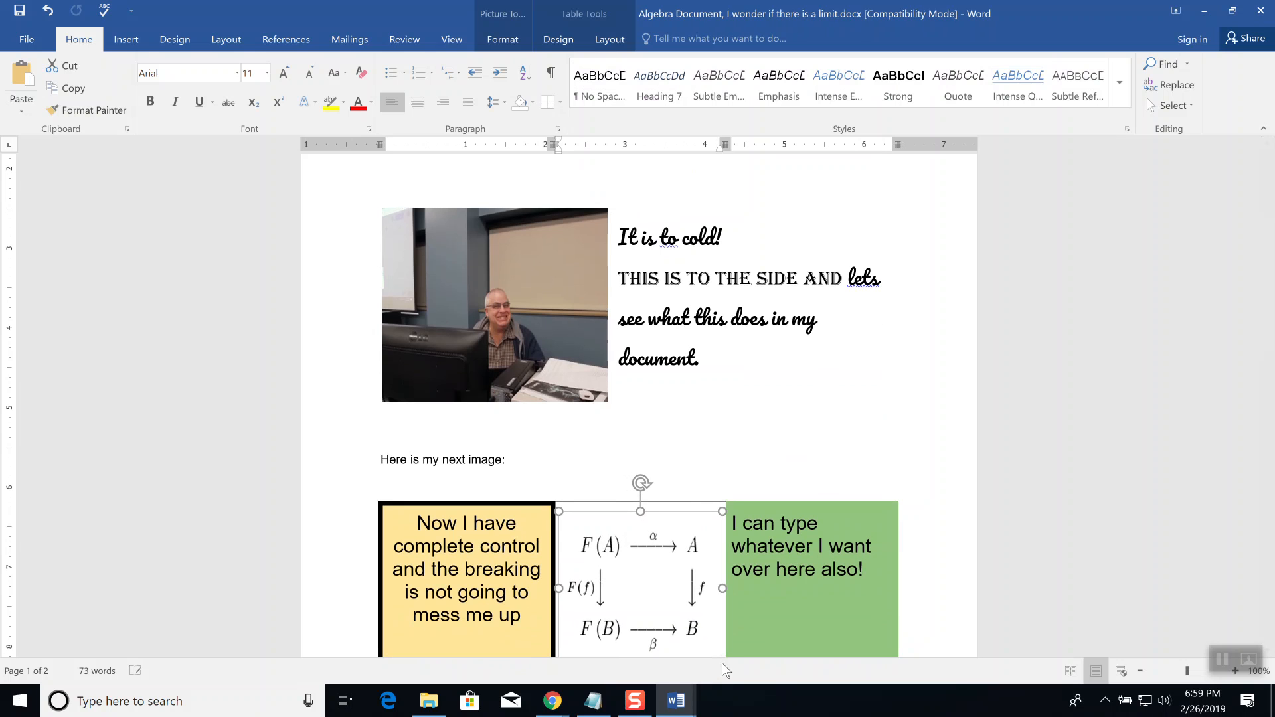
click(803, 586)
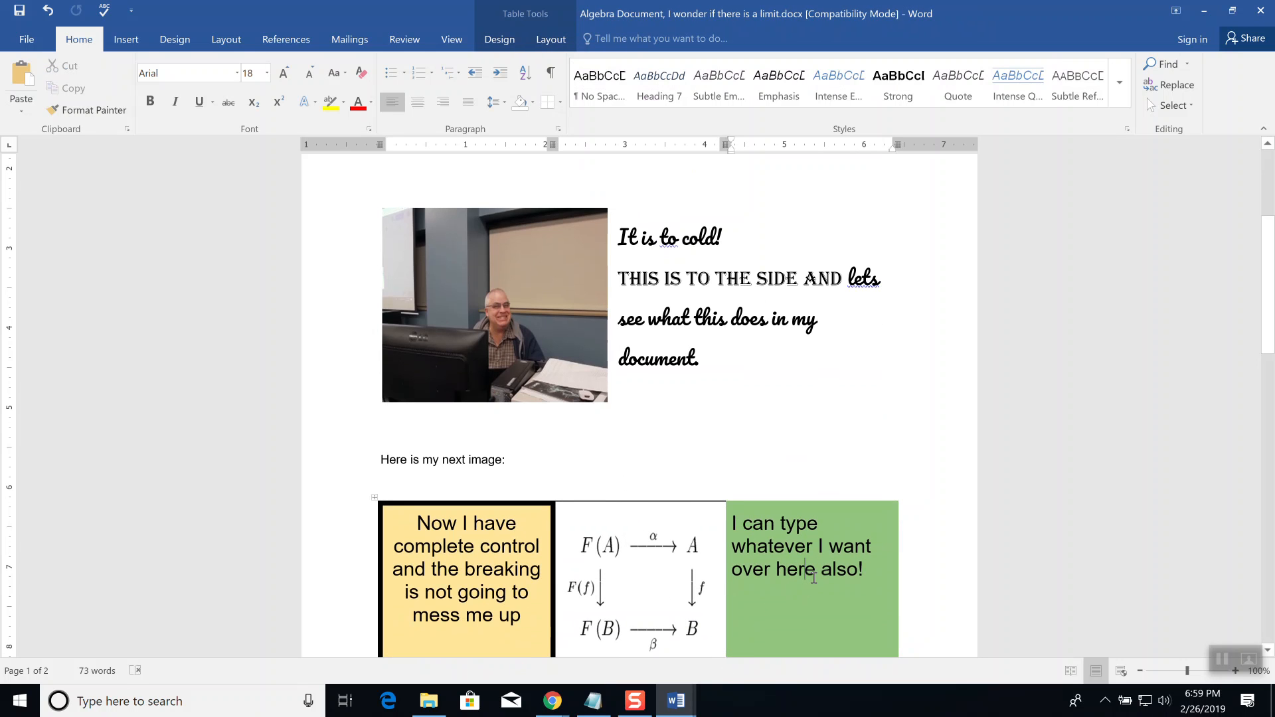
key(alt)
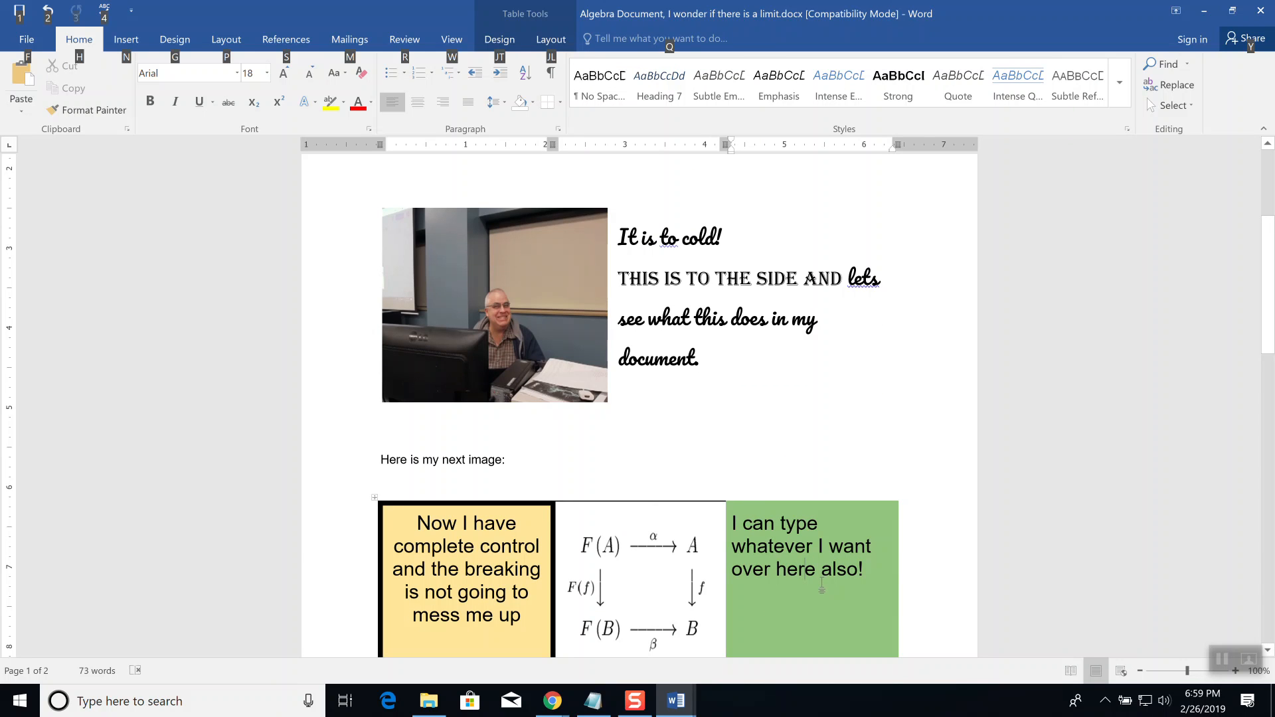
key(alt+Tab)
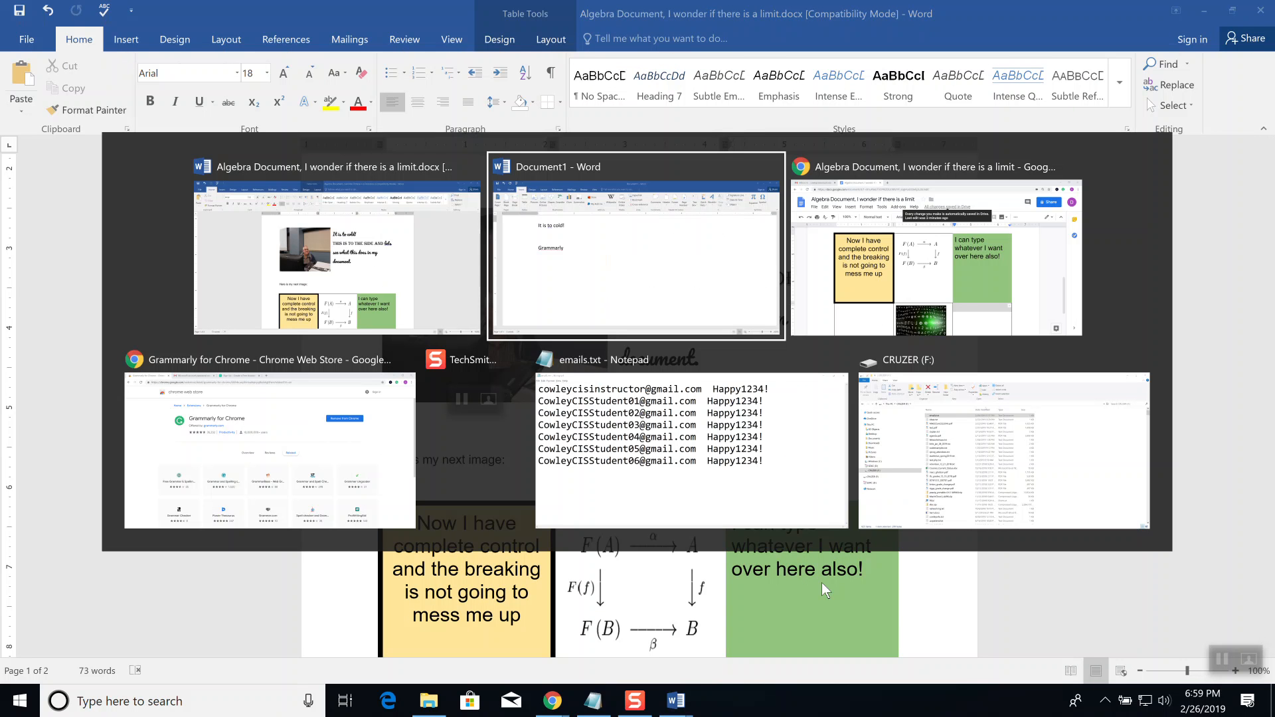
Step: Return to the Google Docs window and open File Explorer on the CRUZER (F:) drive
key(Tab)
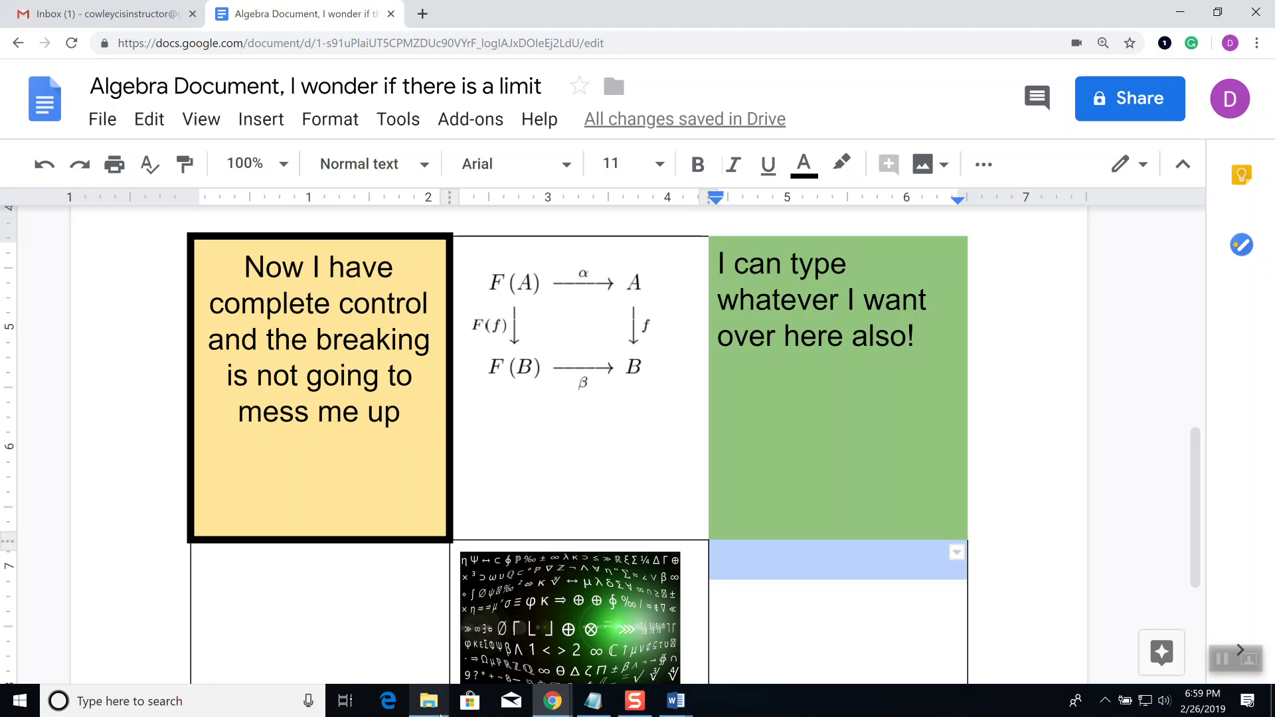
mouse_move(424, 711)
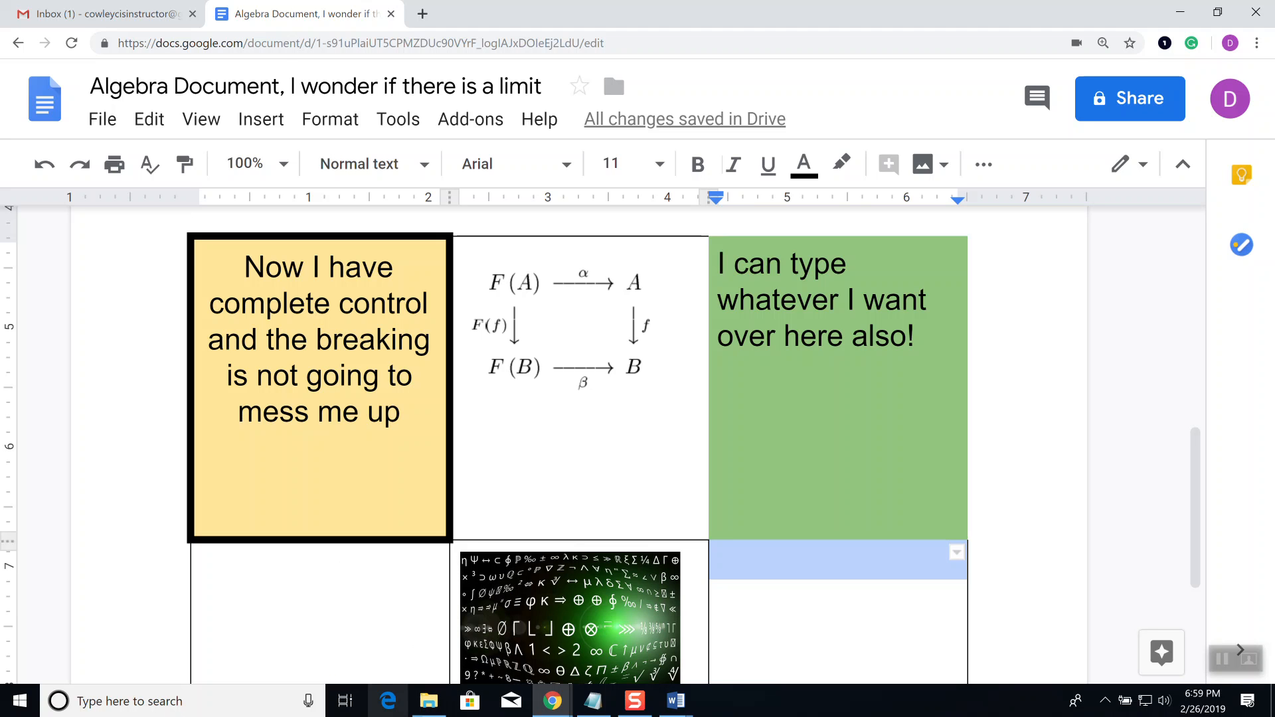
click(427, 711)
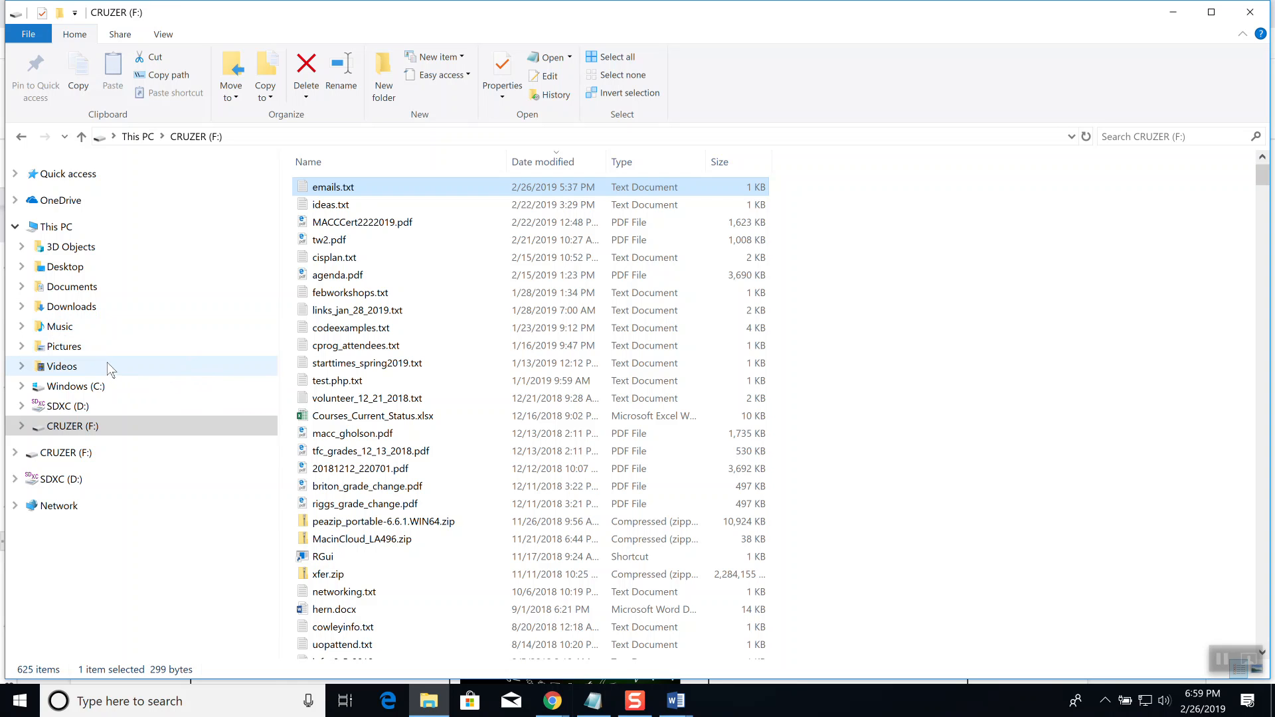
Step: Open the Downloads folder showing 'Algebra Document, I wonder if there is a limit.docx'
click(71, 307)
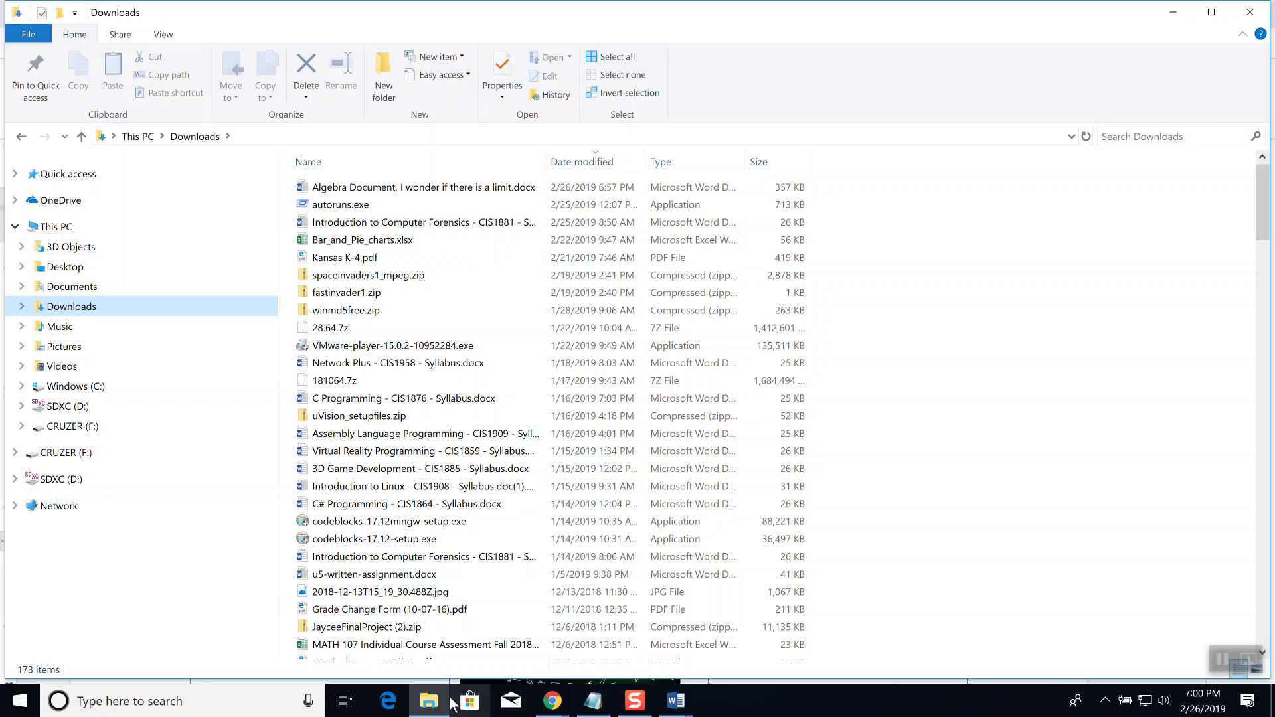
right_click(429, 701)
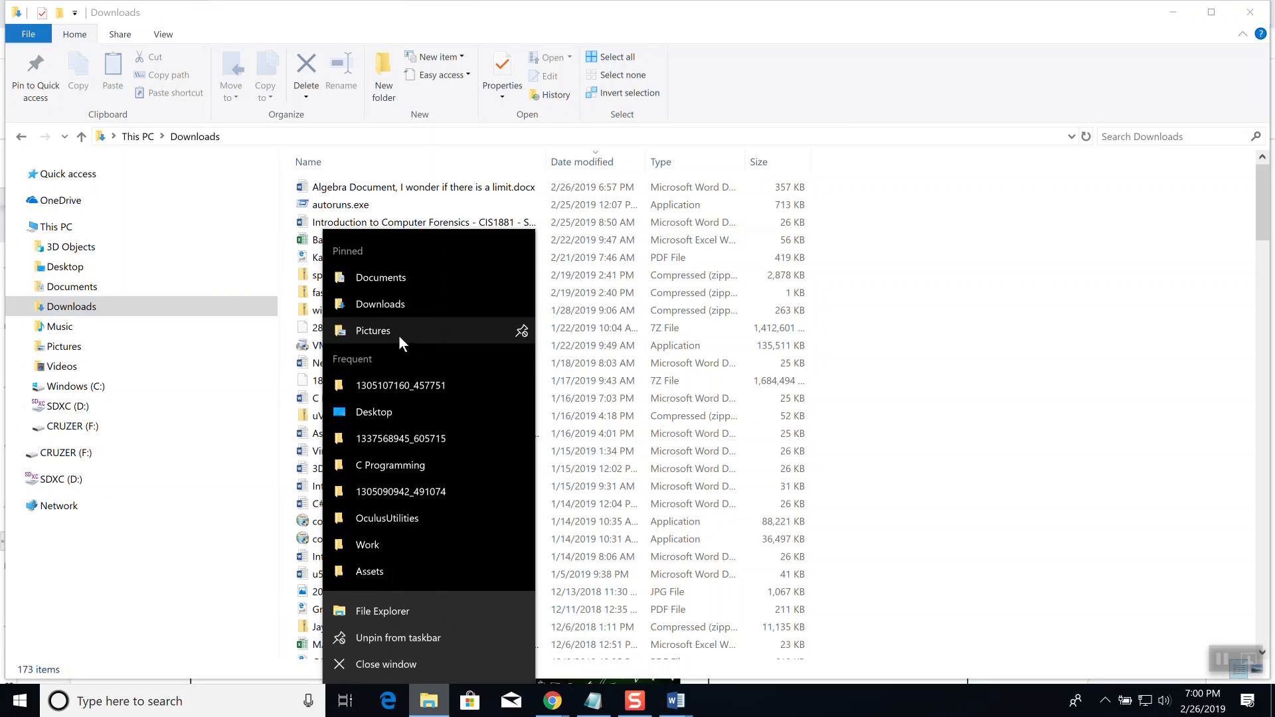
click(871, 30)
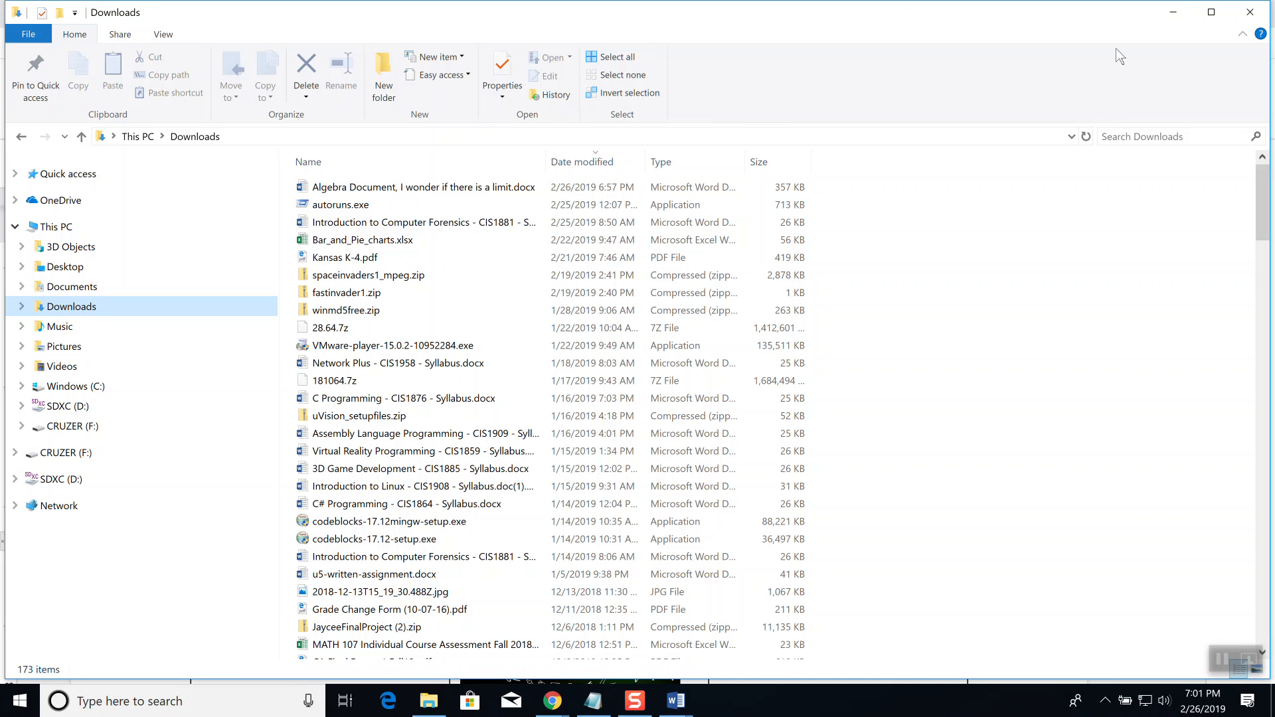
Step: Minimize the Downloads window and bring the Algebra Document Word window to the front
click(1186, 15)
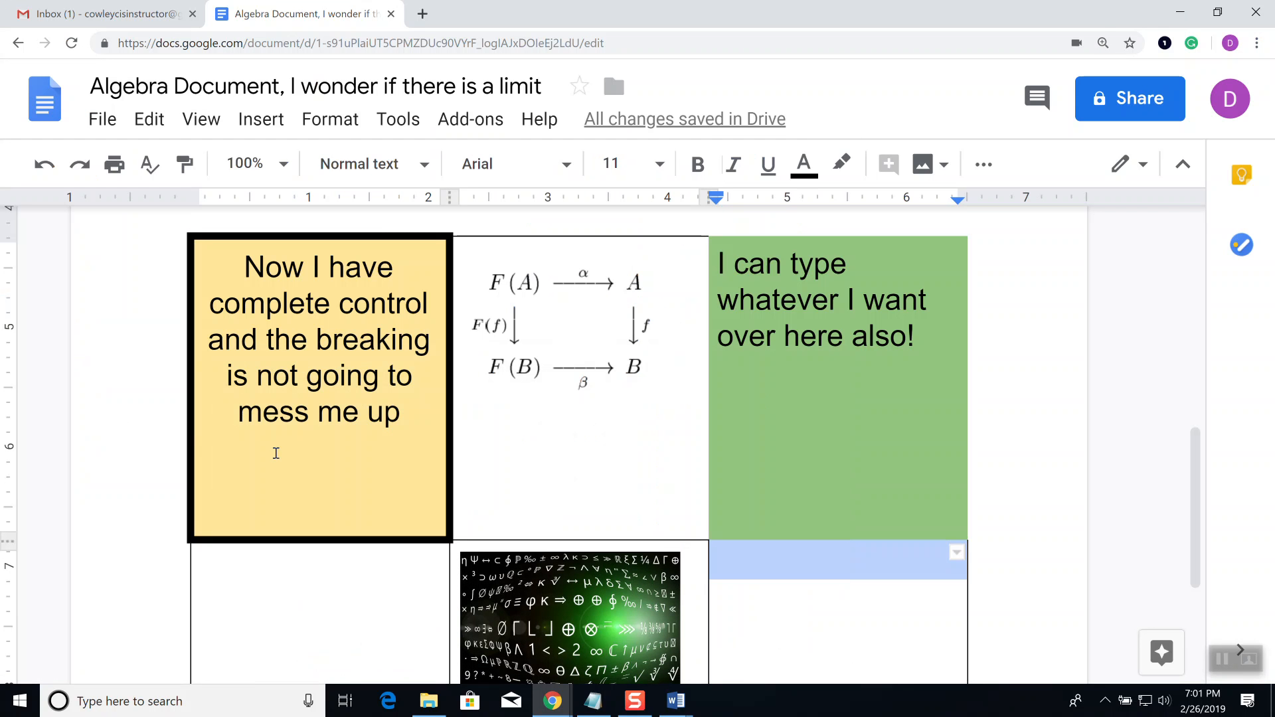
click(676, 700)
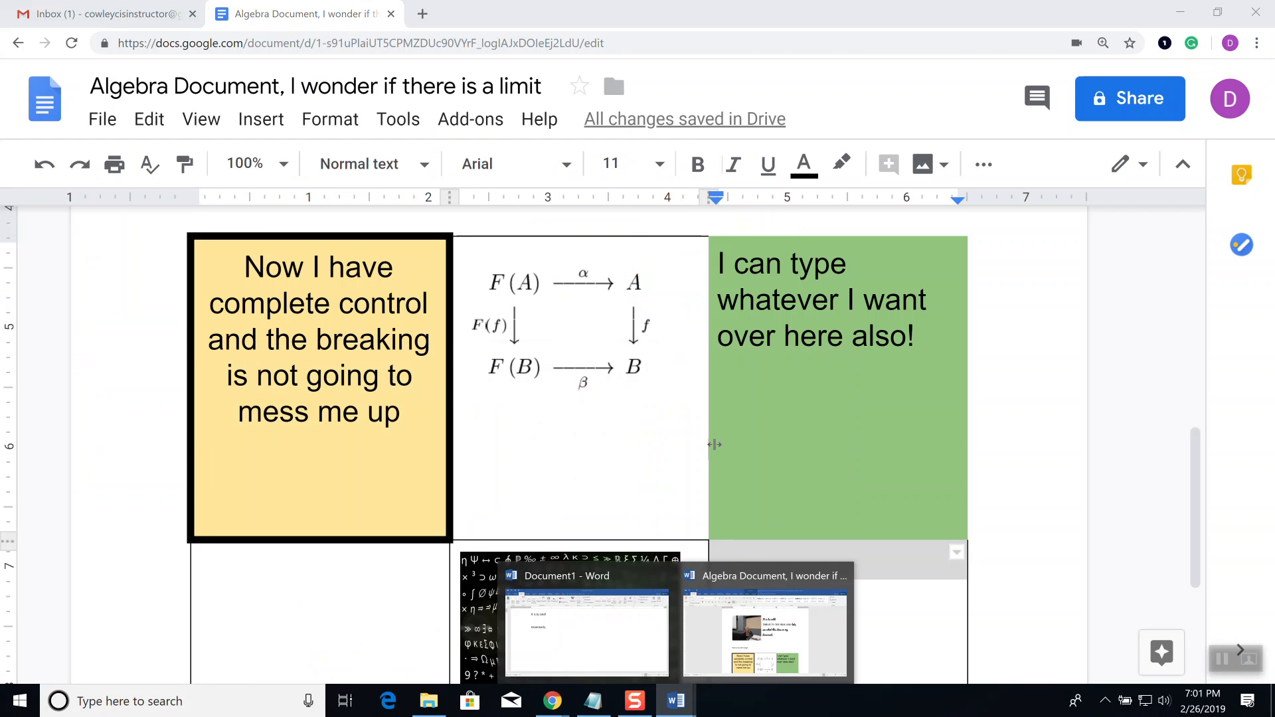
click(764, 619)
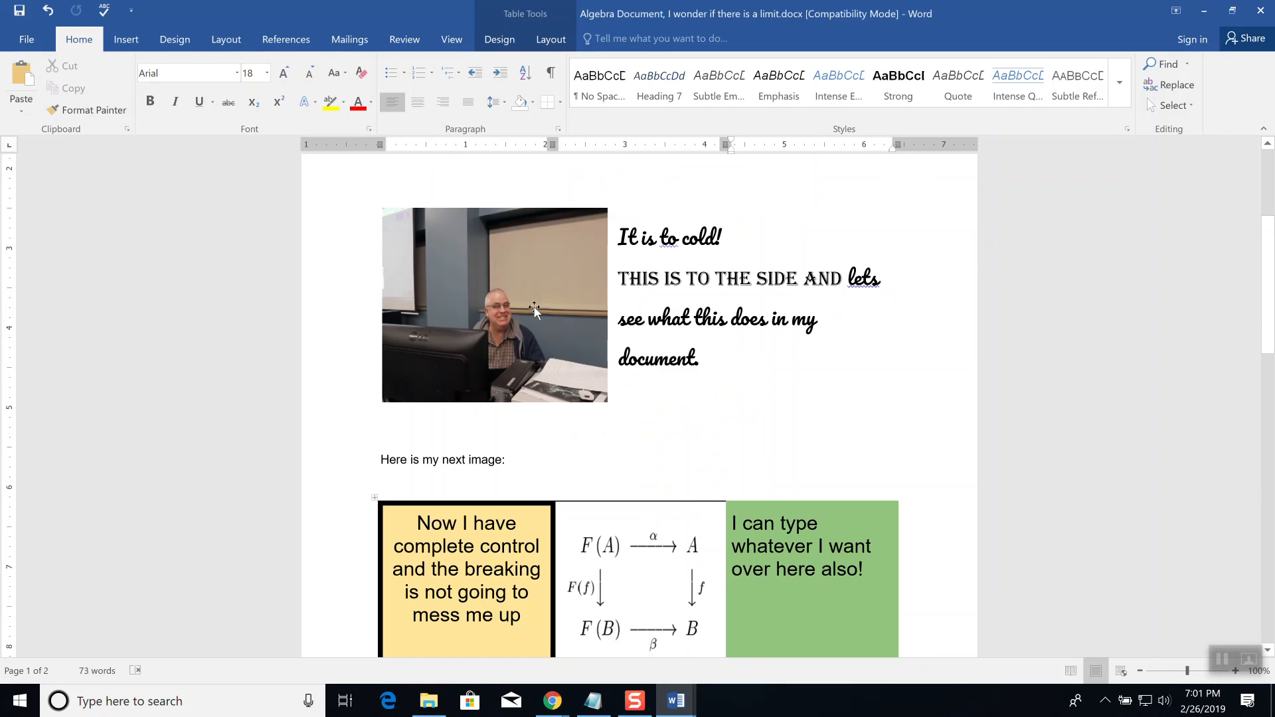
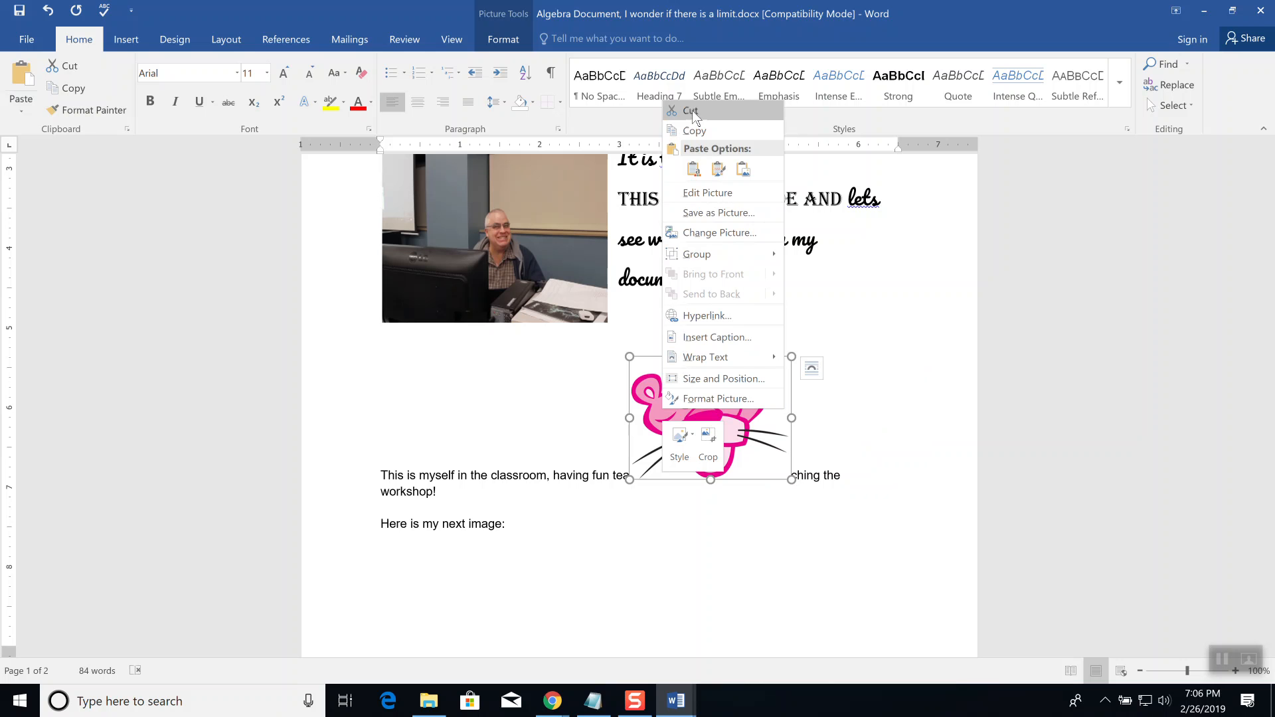
Step: Dismiss the picture's options in Word and bring up Chrome's taskbar menu
click(878, 364)
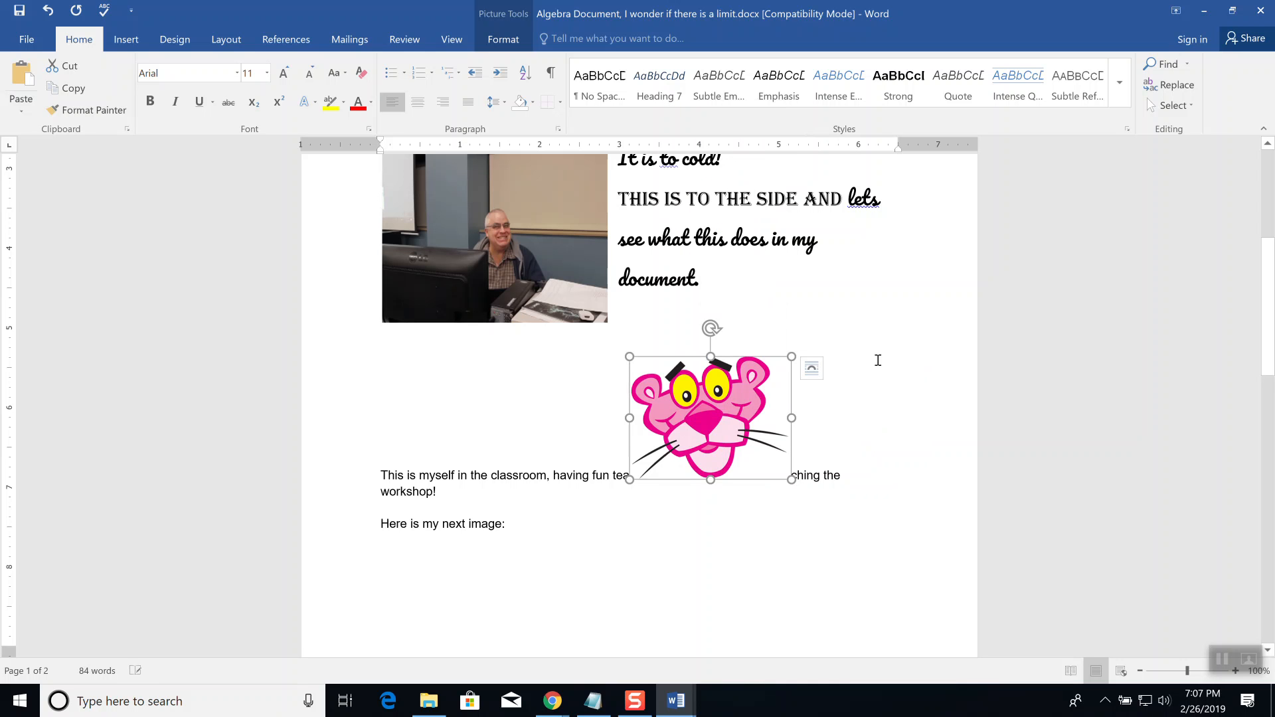
right_click(553, 701)
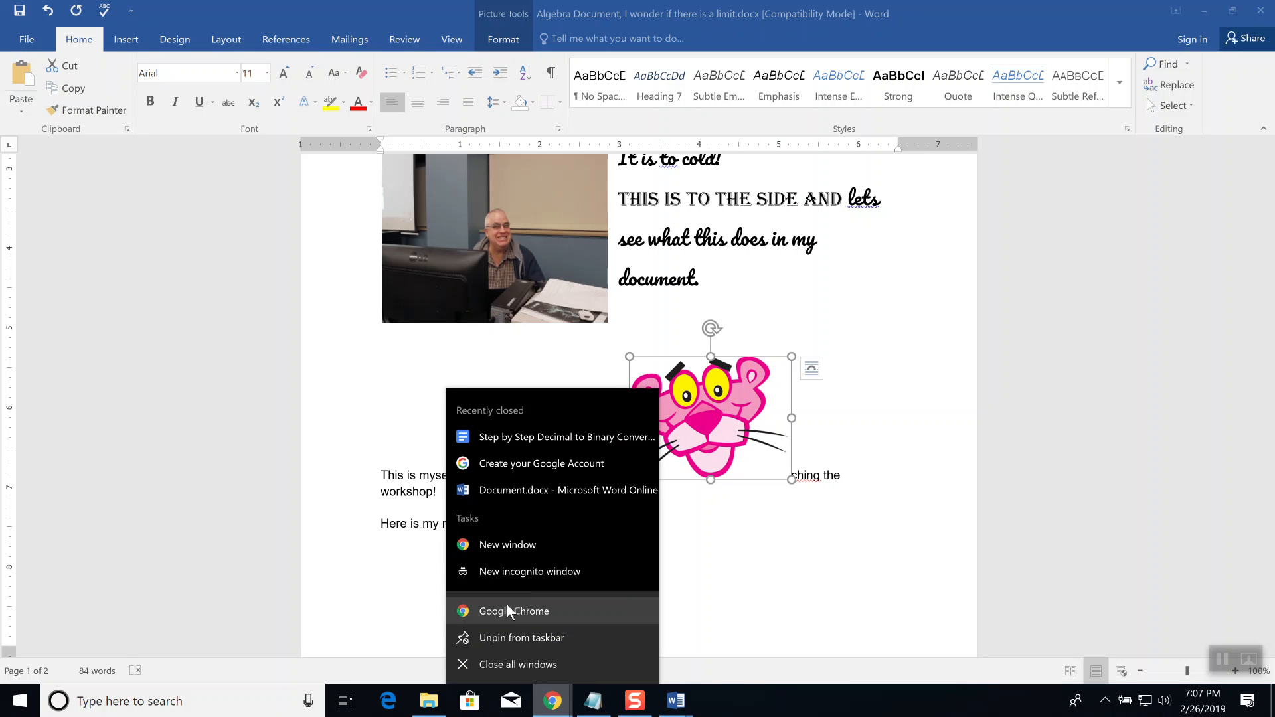
Step: In a new Chrome window, search Google for 'how to make a image floating in word'
click(507, 610)
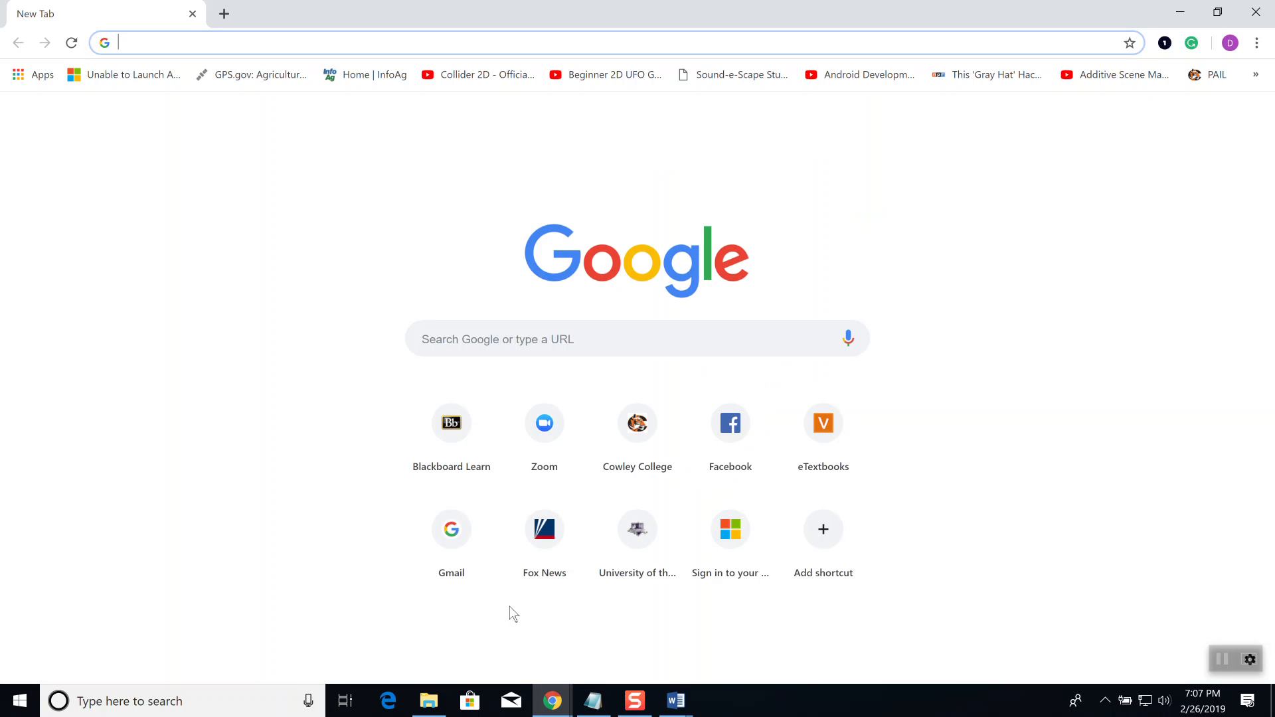
text(www.google.com)
key(Return)
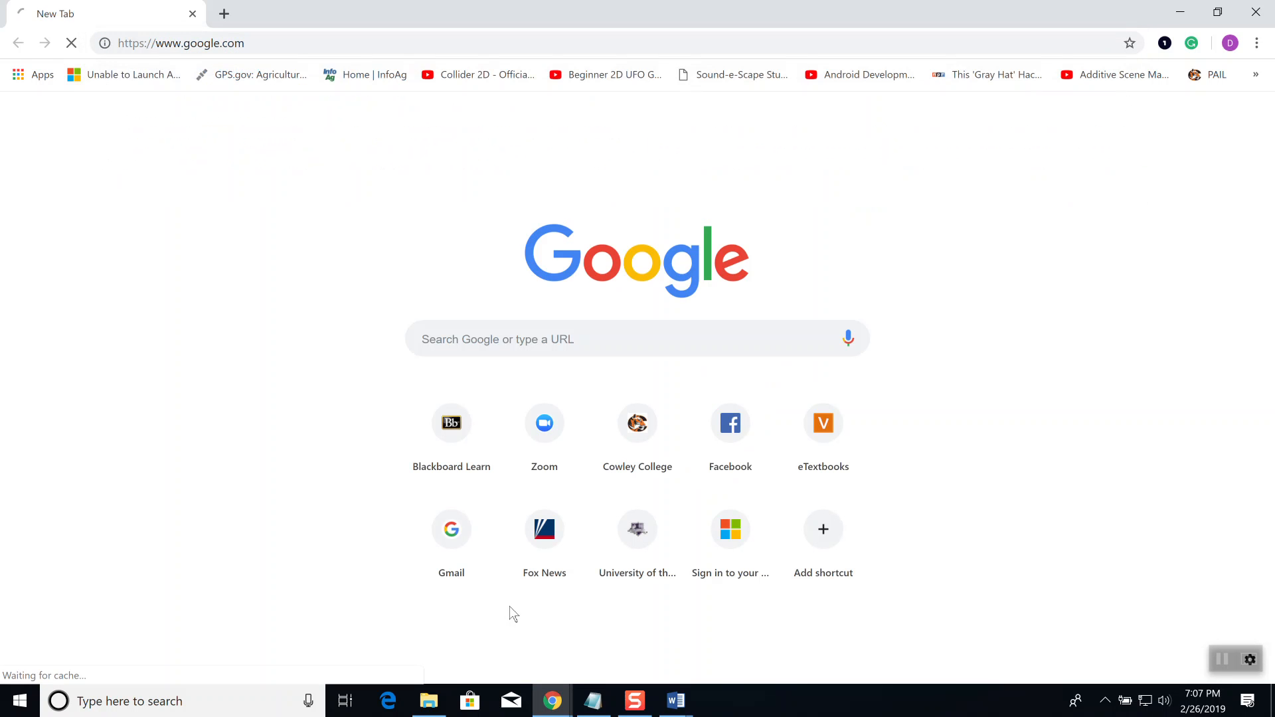
text(how to make a image floating in word)
key(Return)
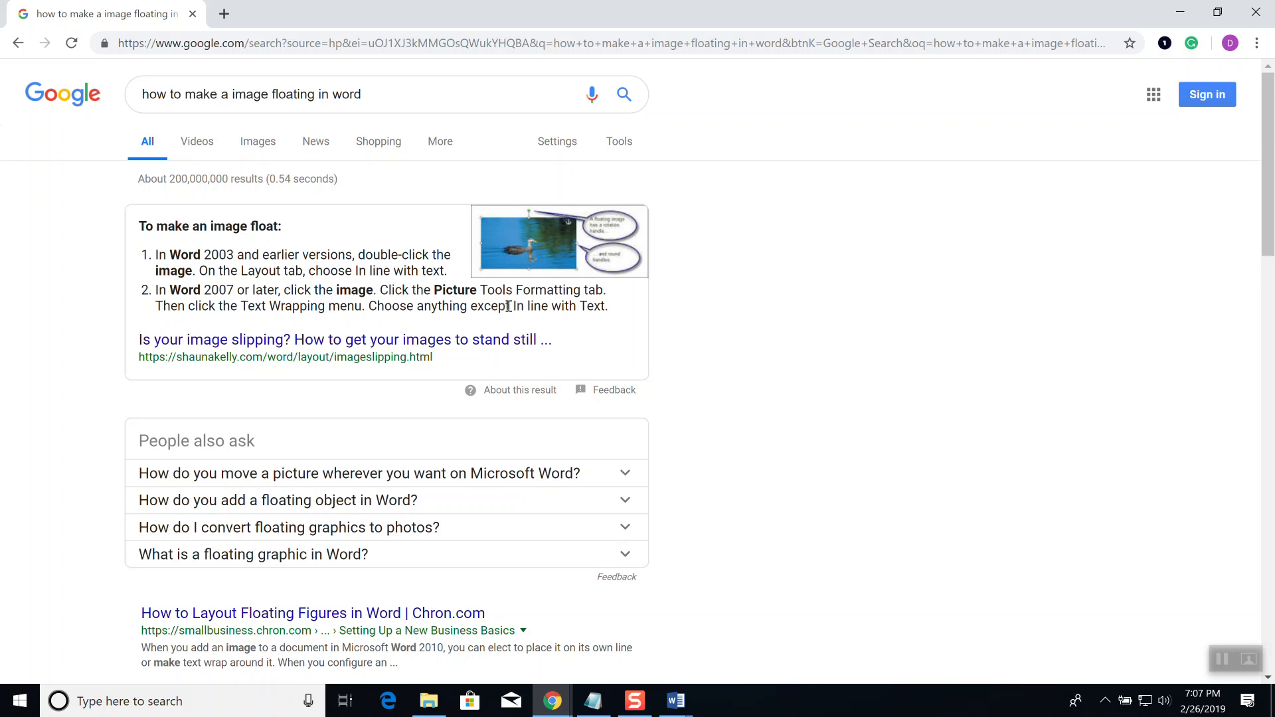
Step: Expand the answers on floating objects, converting floating graphics and floating images, then return to Word
scroll(508, 306, down, 3)
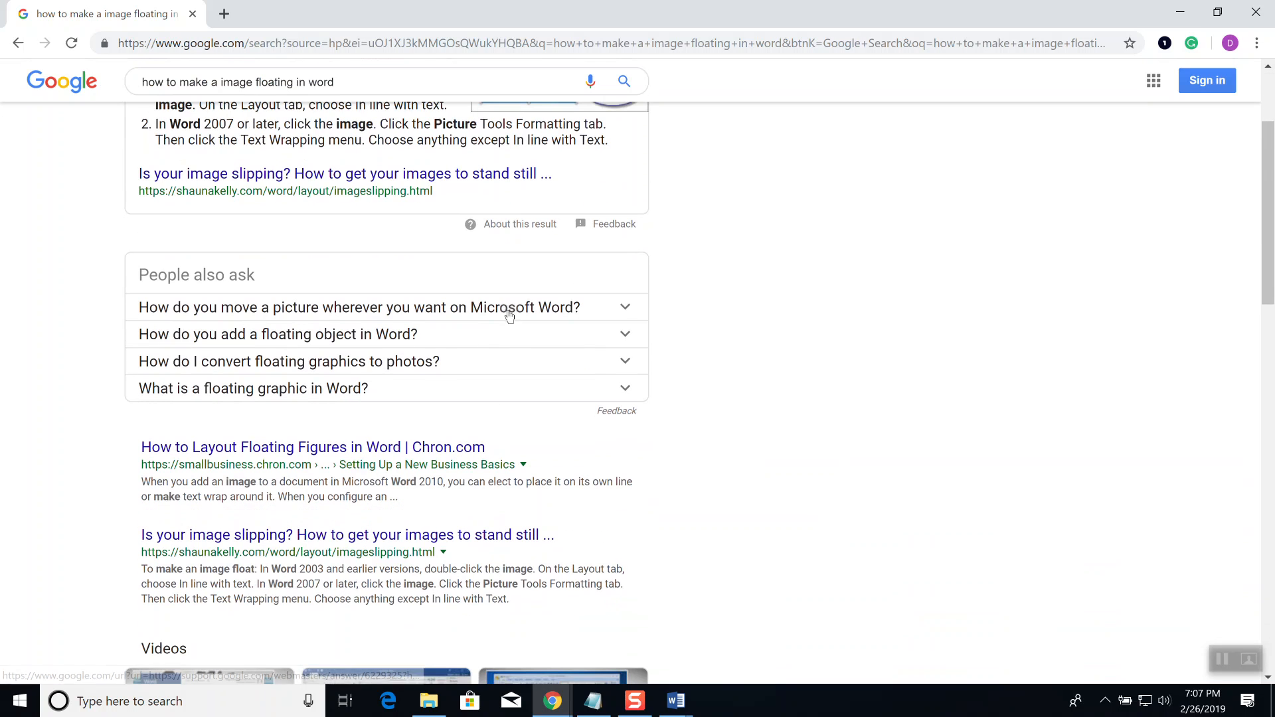
click(382, 339)
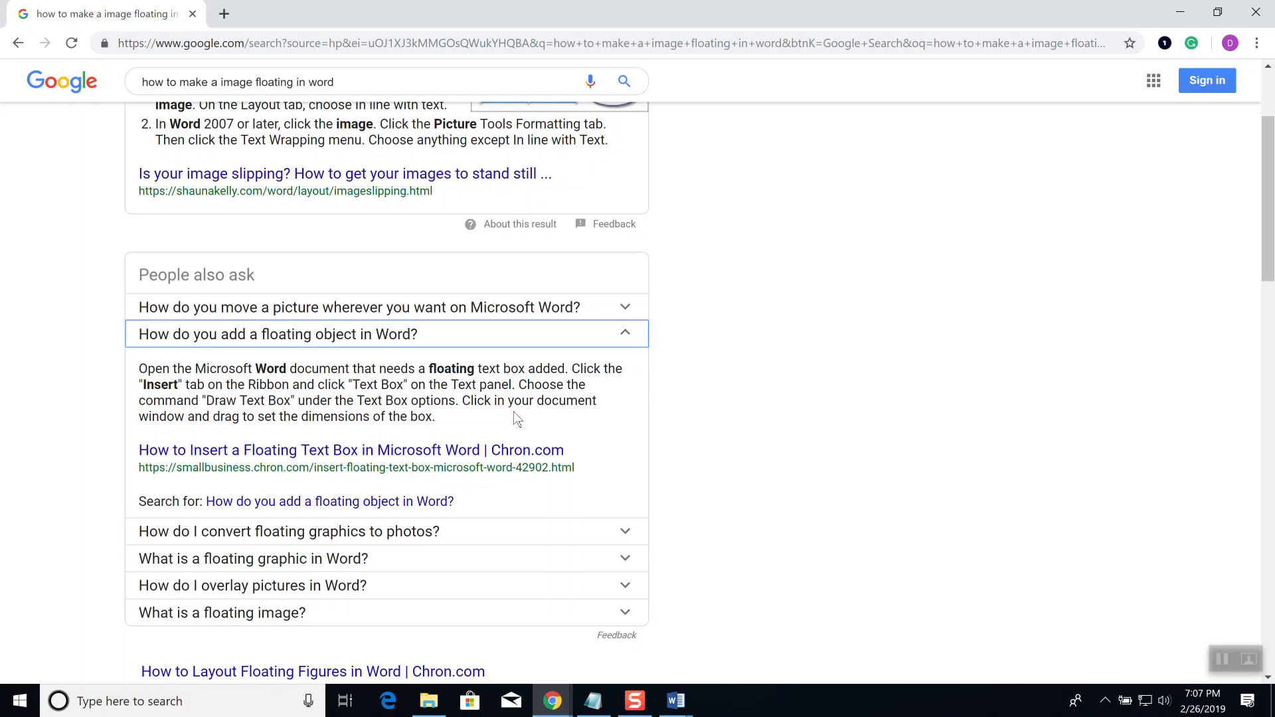
scroll(476, 422, down, 3)
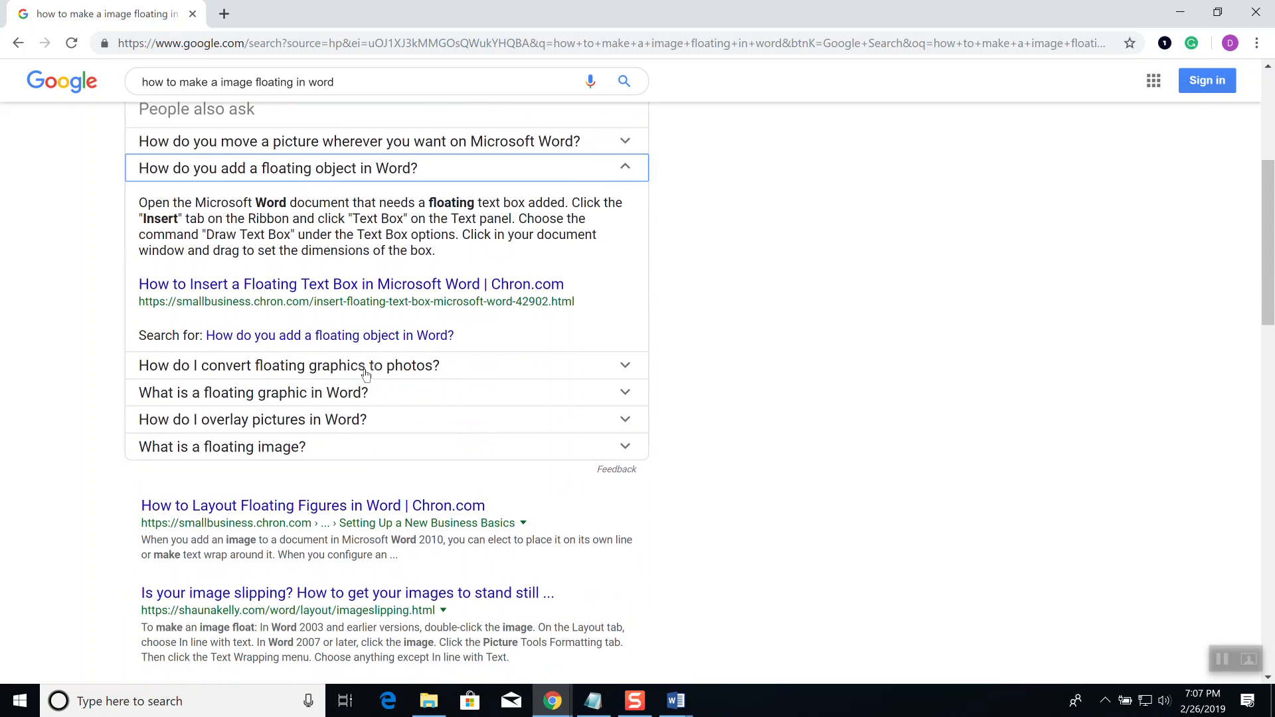
click(366, 372)
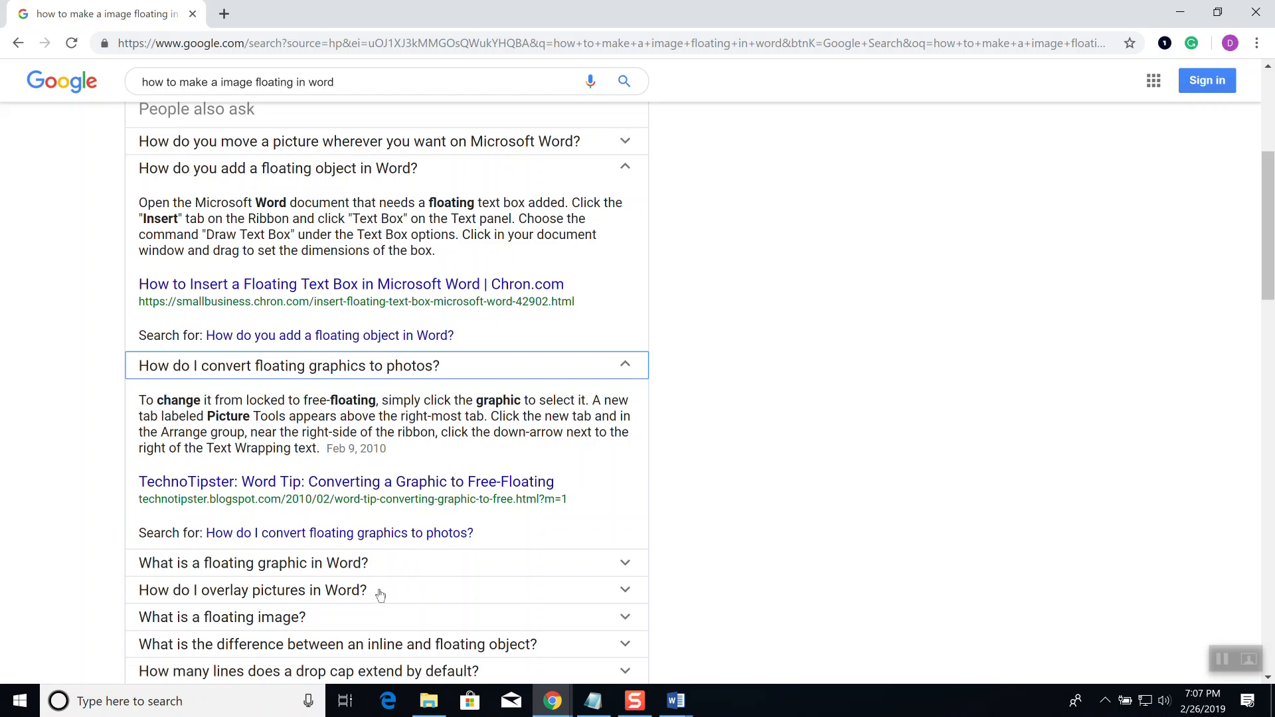
click(263, 618)
scroll(350, 598, down, 5)
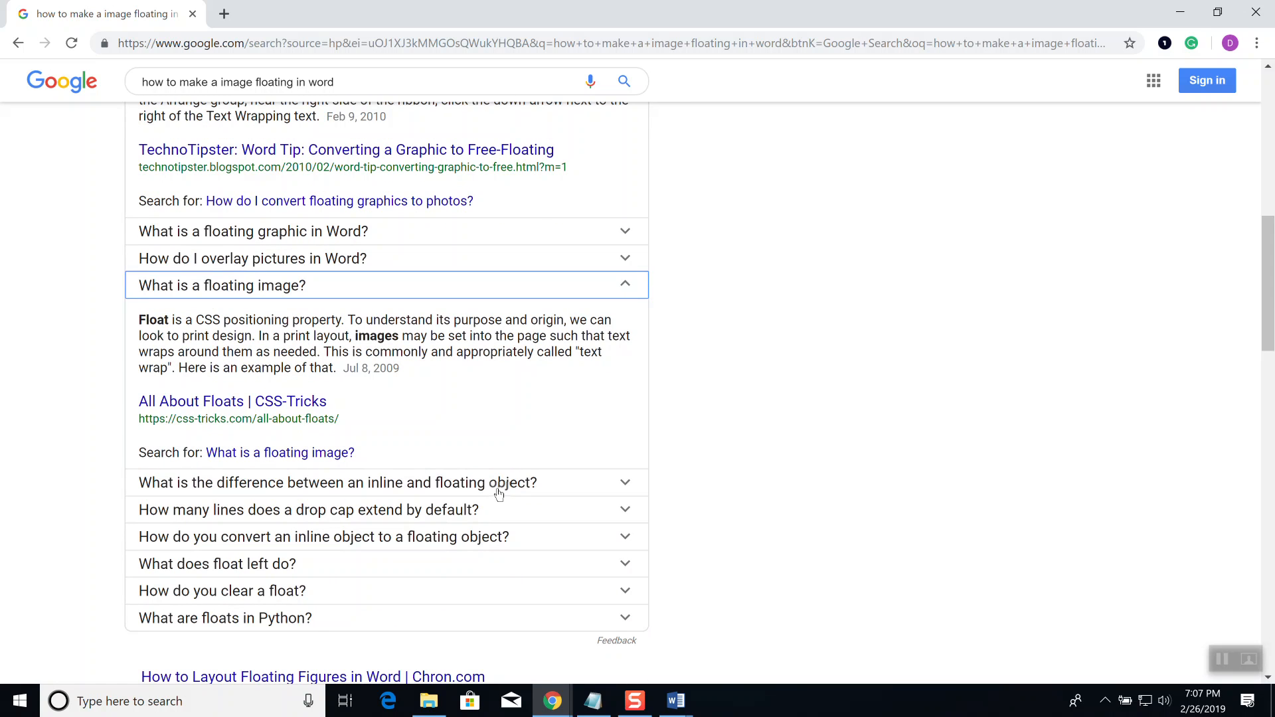
key(alt+Tab)
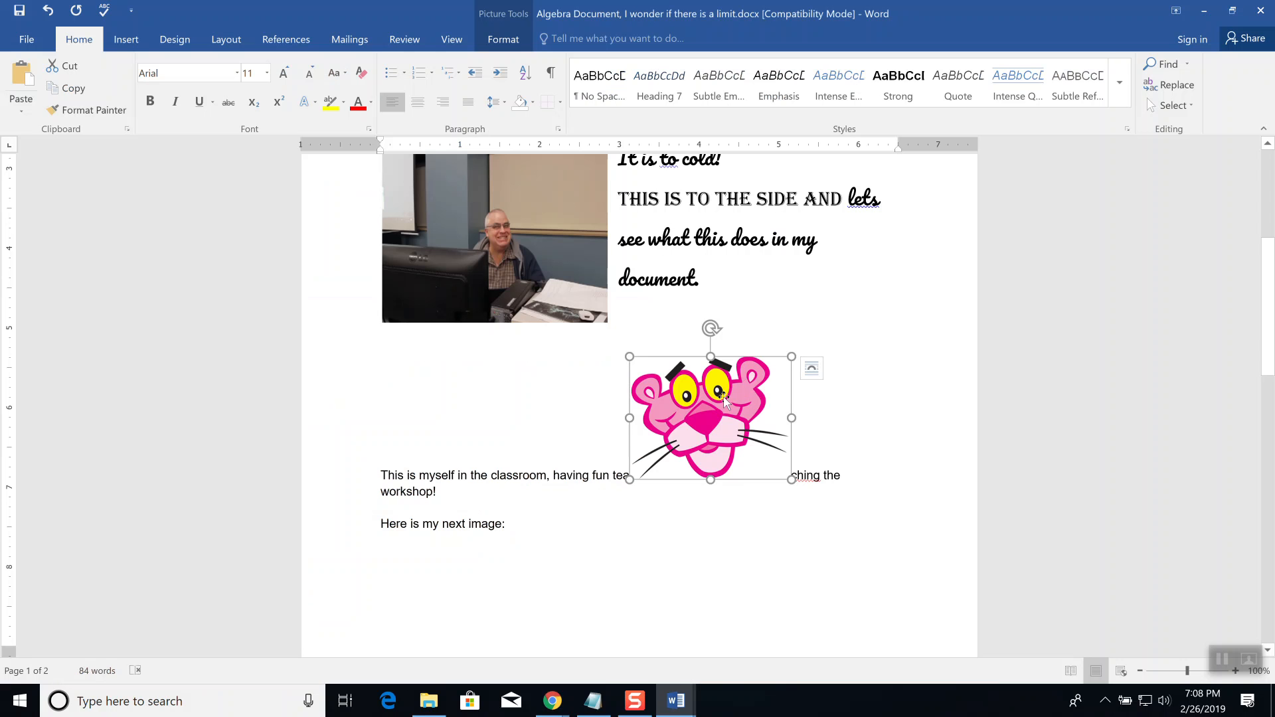
Step: Preview the Pink Panther picture's inline paste option without applying it, then open Word's File Info page
right_click(724, 398)
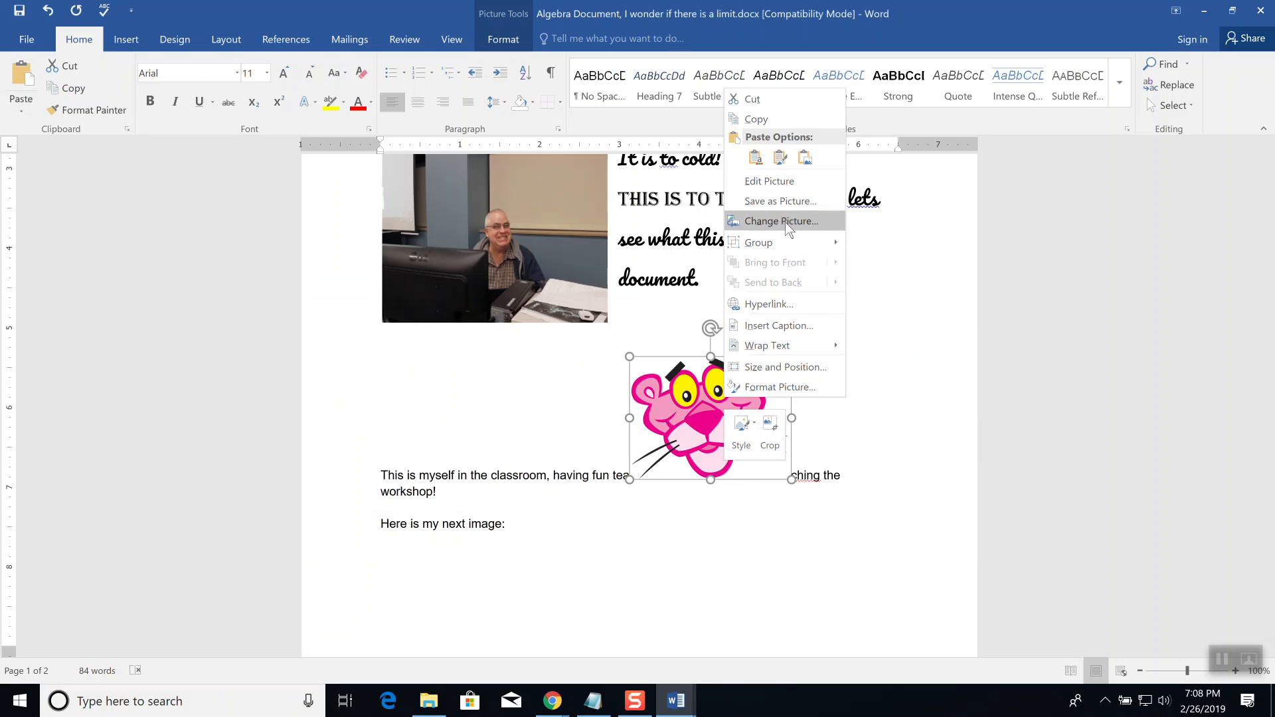
click(801, 159)
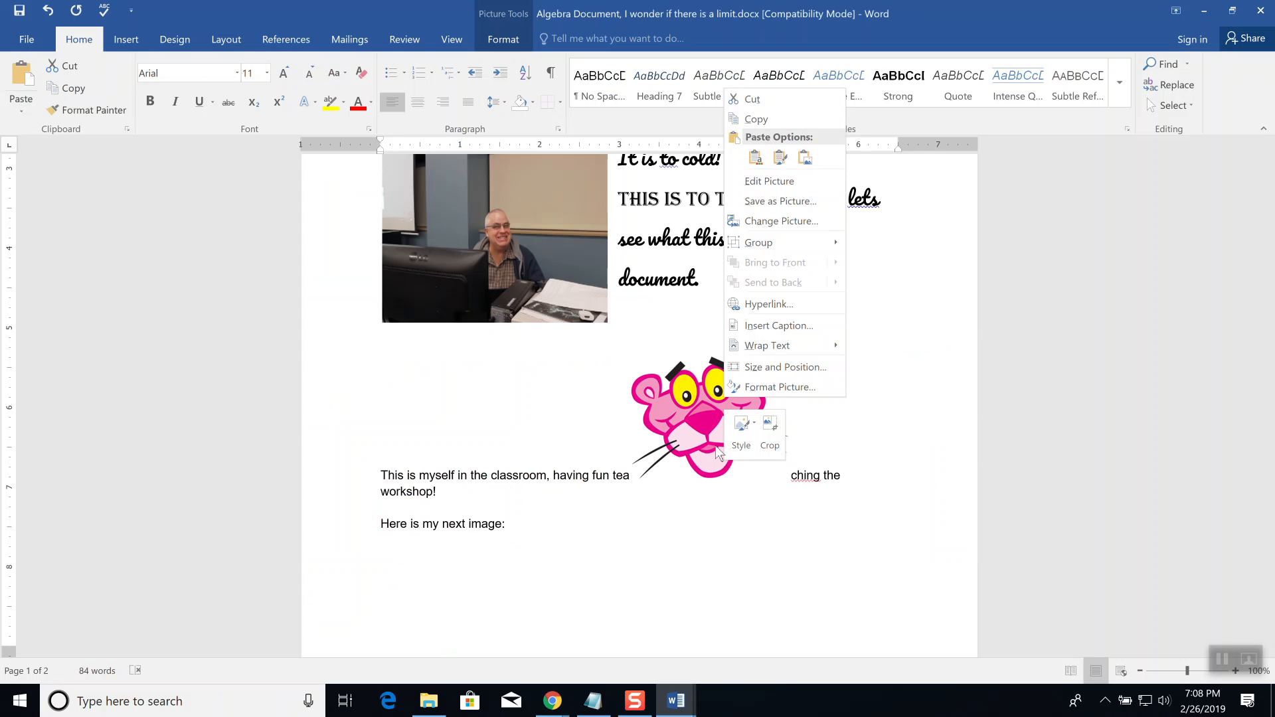
click(687, 553)
scroll(708, 540, up, 3)
scroll(710, 541, down, 10)
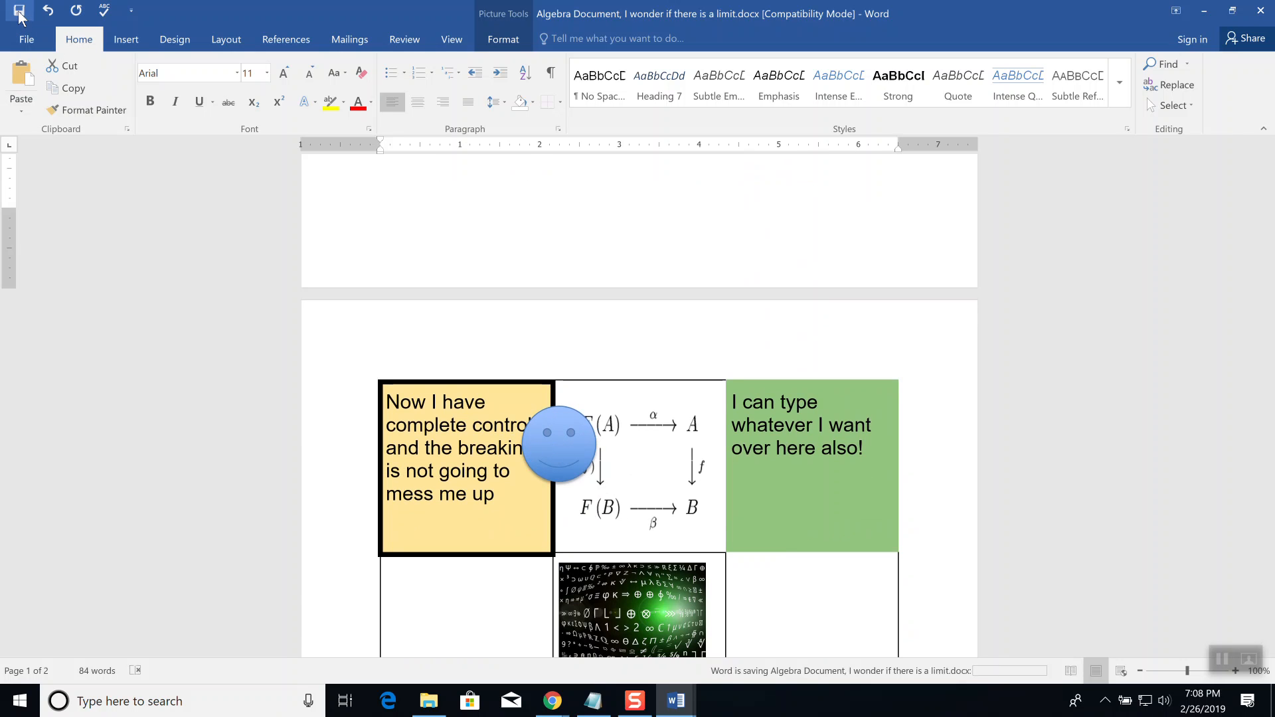
click(28, 45)
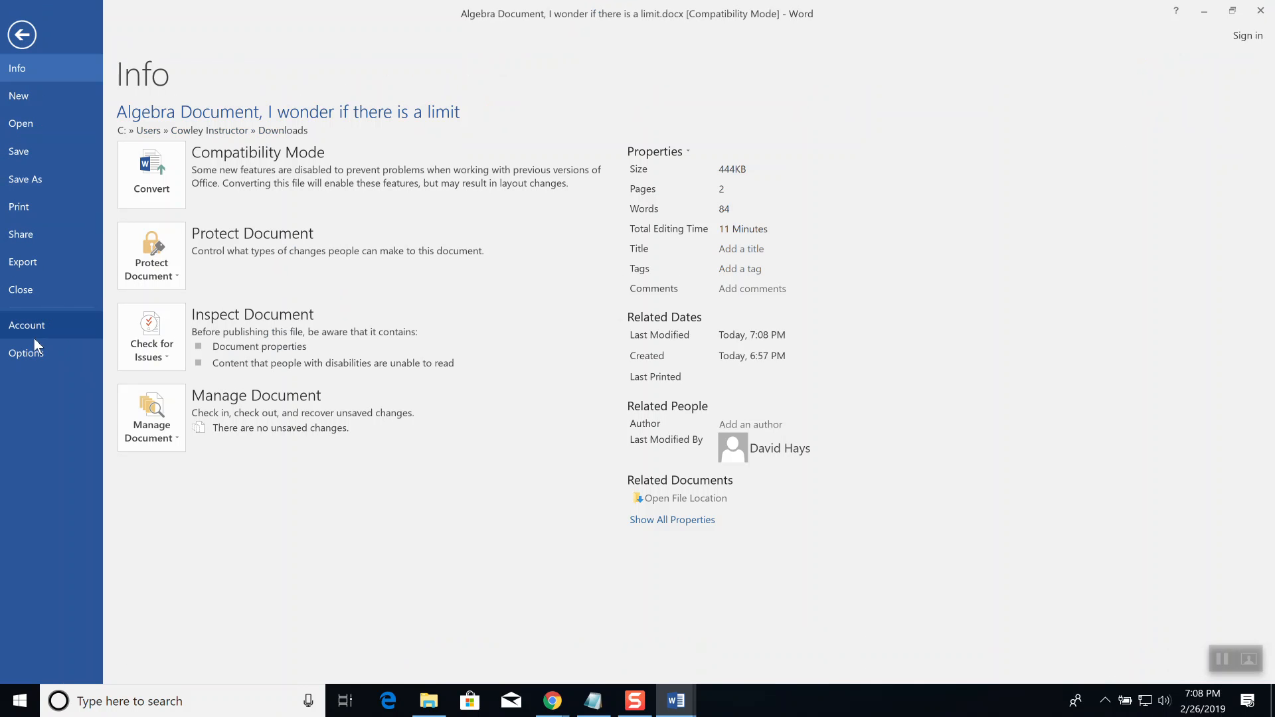
Step: Close the Word document and bring up the Algebra Document's File menu in Google Docs
click(31, 293)
key(alt+Tab)
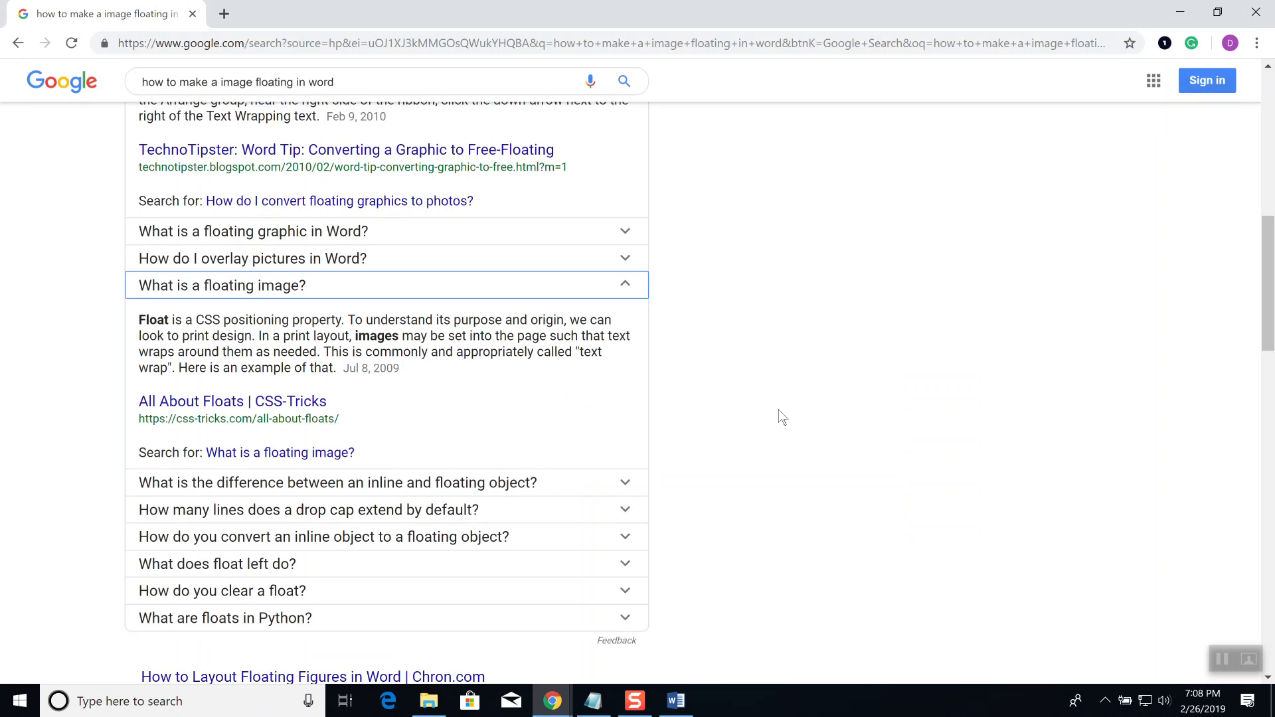
key(alt+Tab)
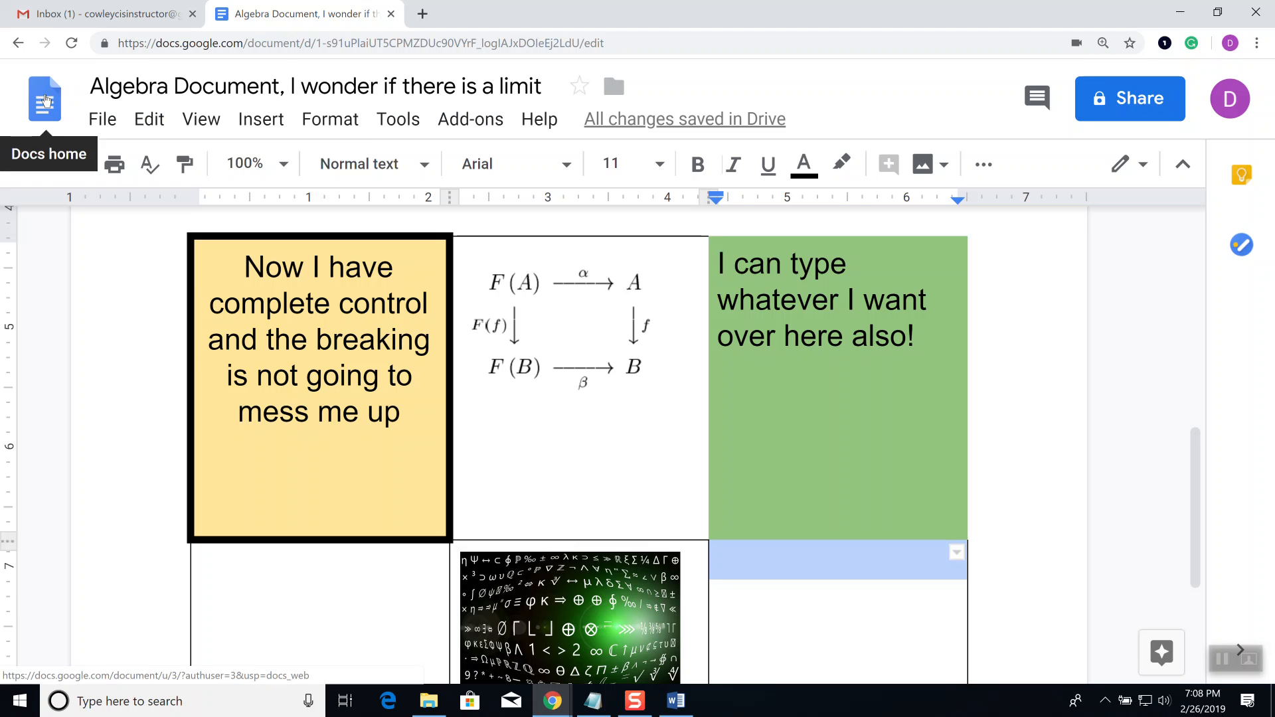
click(101, 120)
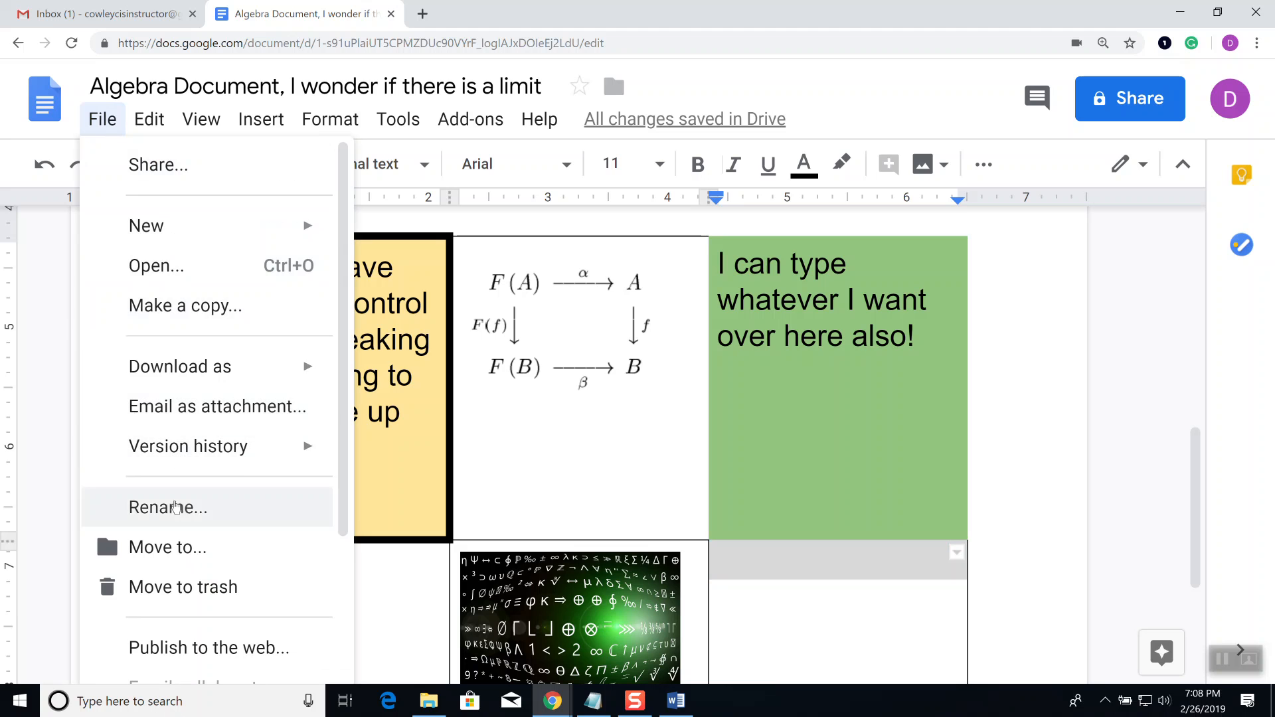
Step: Open the Open a file dialog from the File menu and switch it to the Upload tab
click(178, 269)
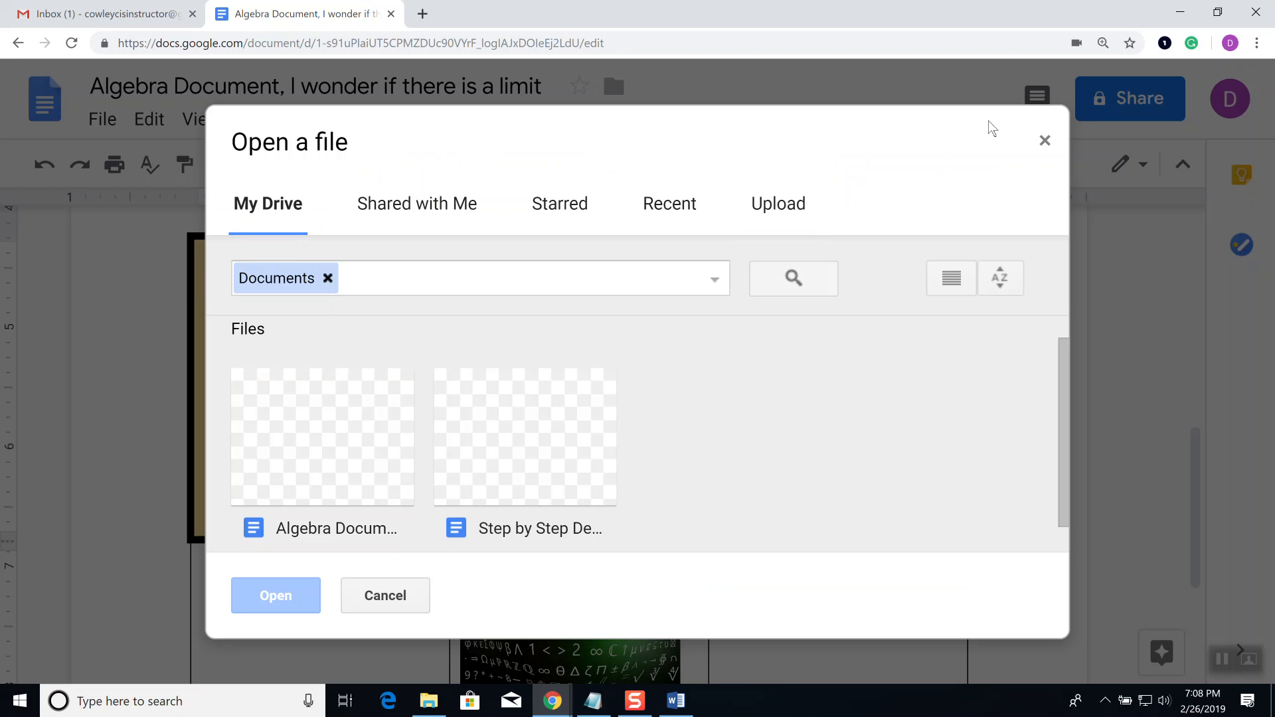
click(1043, 139)
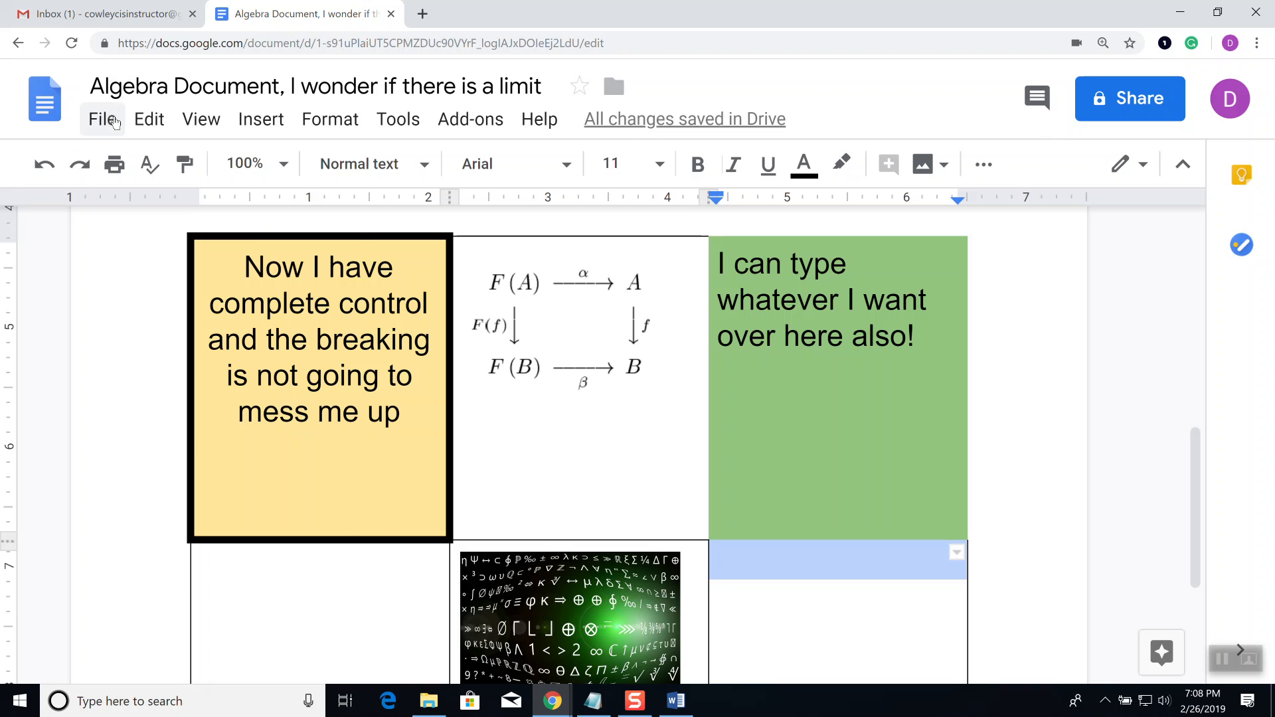
click(103, 119)
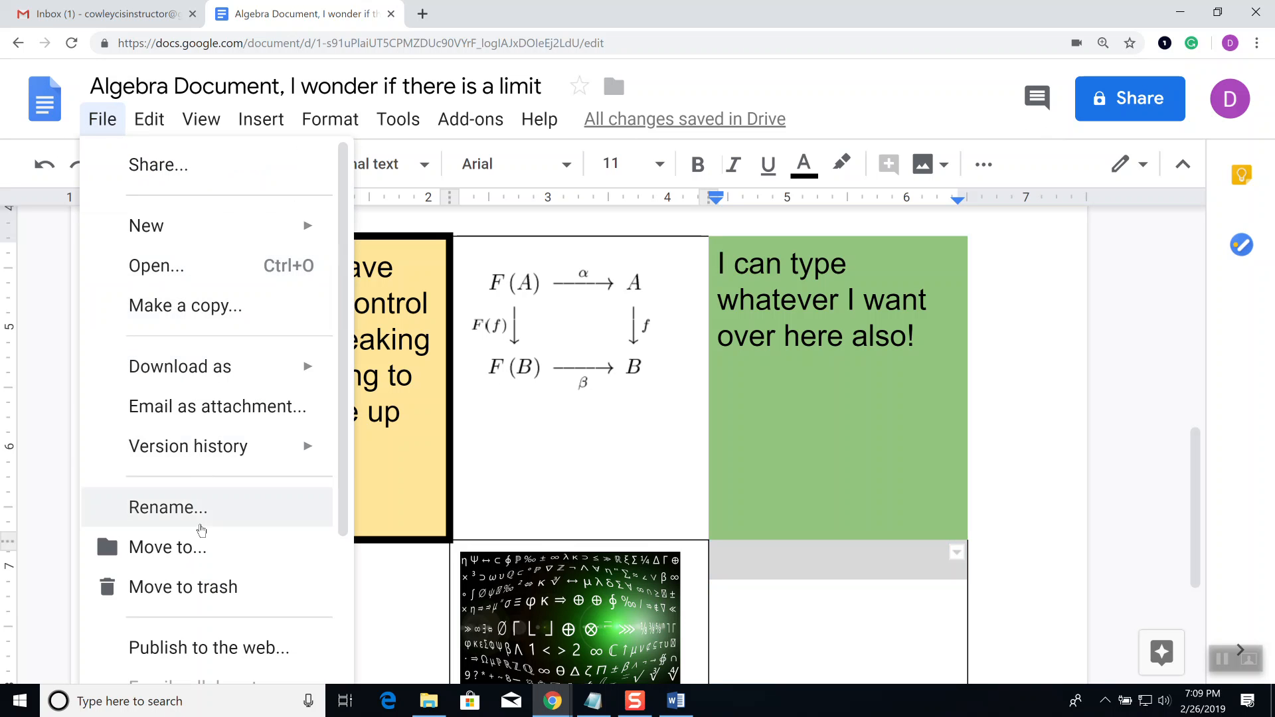
mouse_move(216, 445)
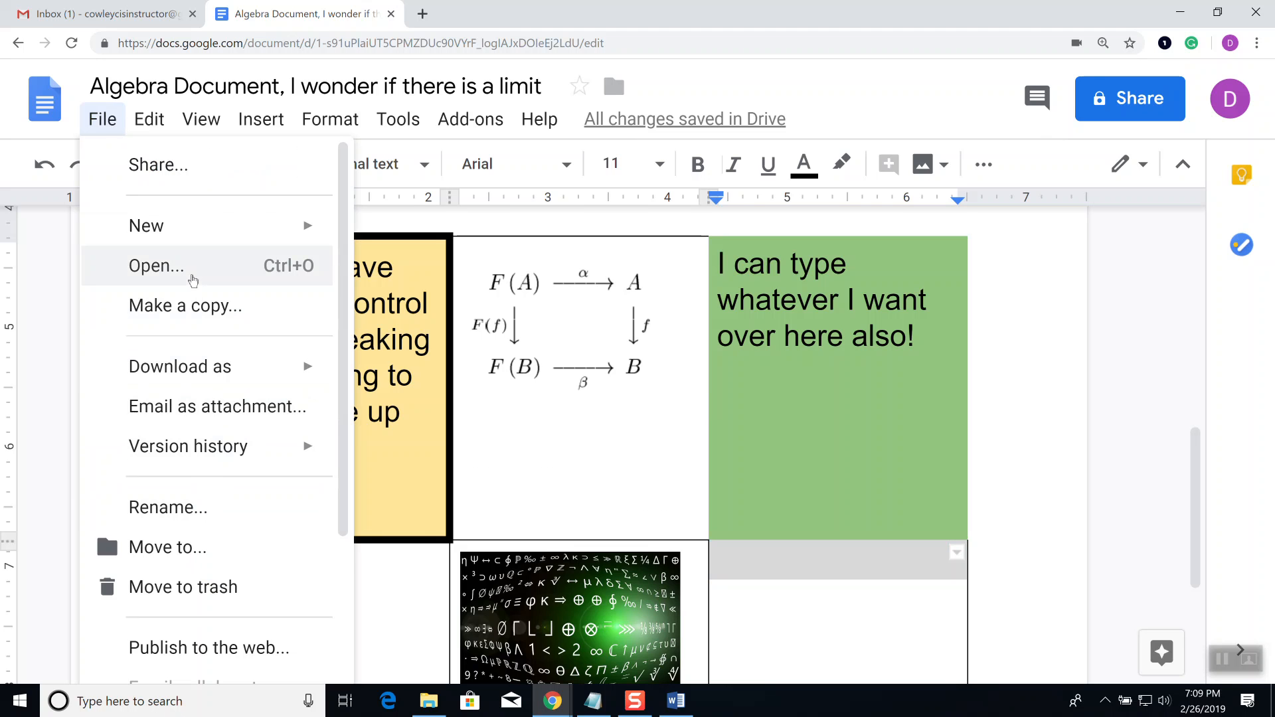
click(193, 280)
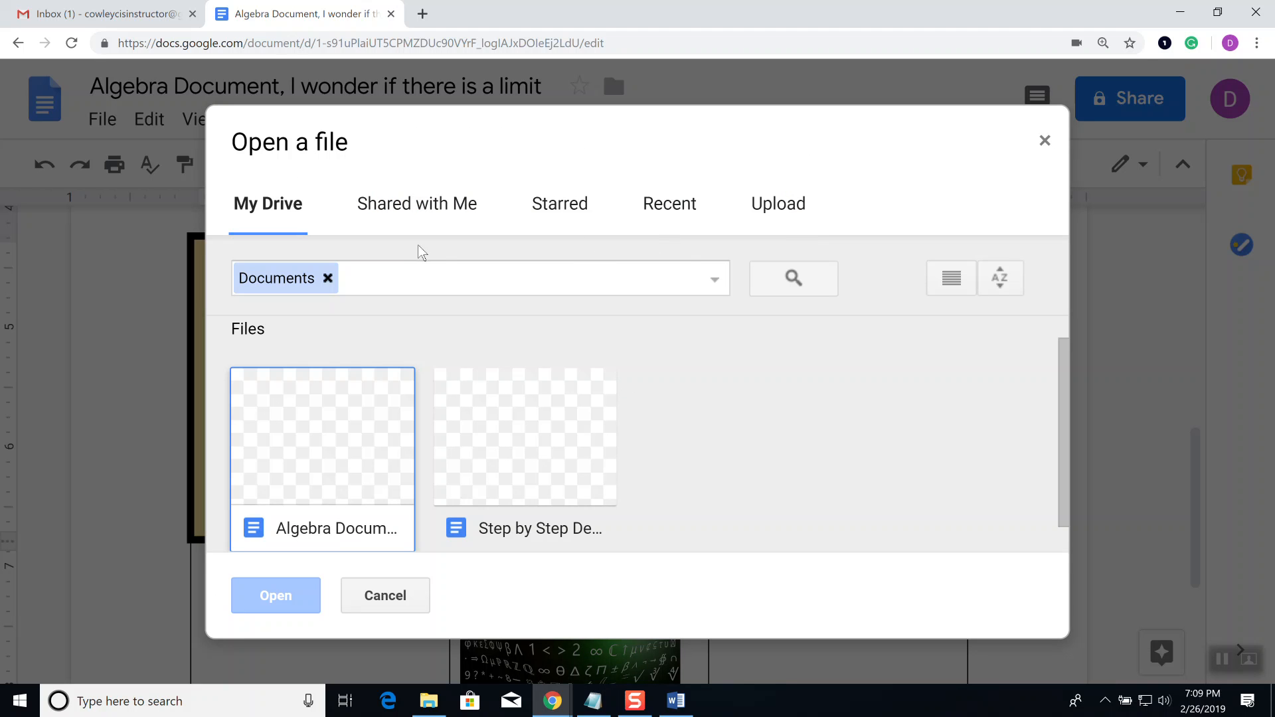
click(775, 209)
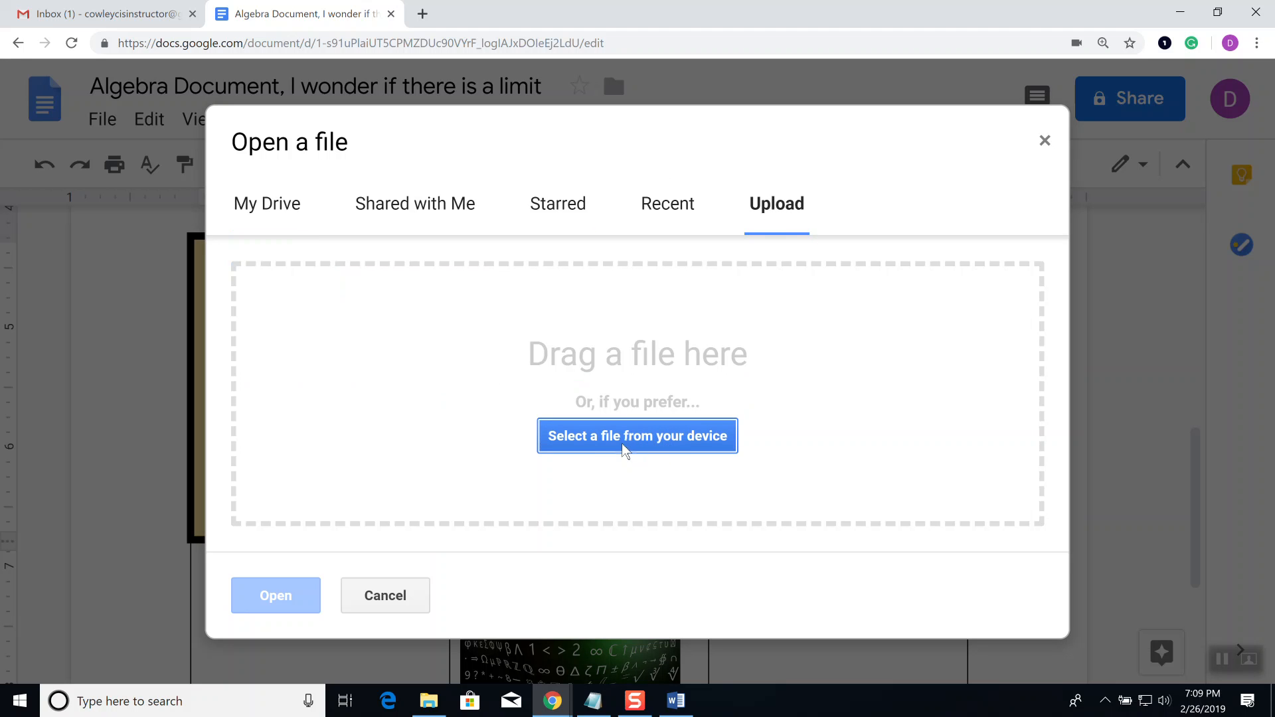
click(668, 452)
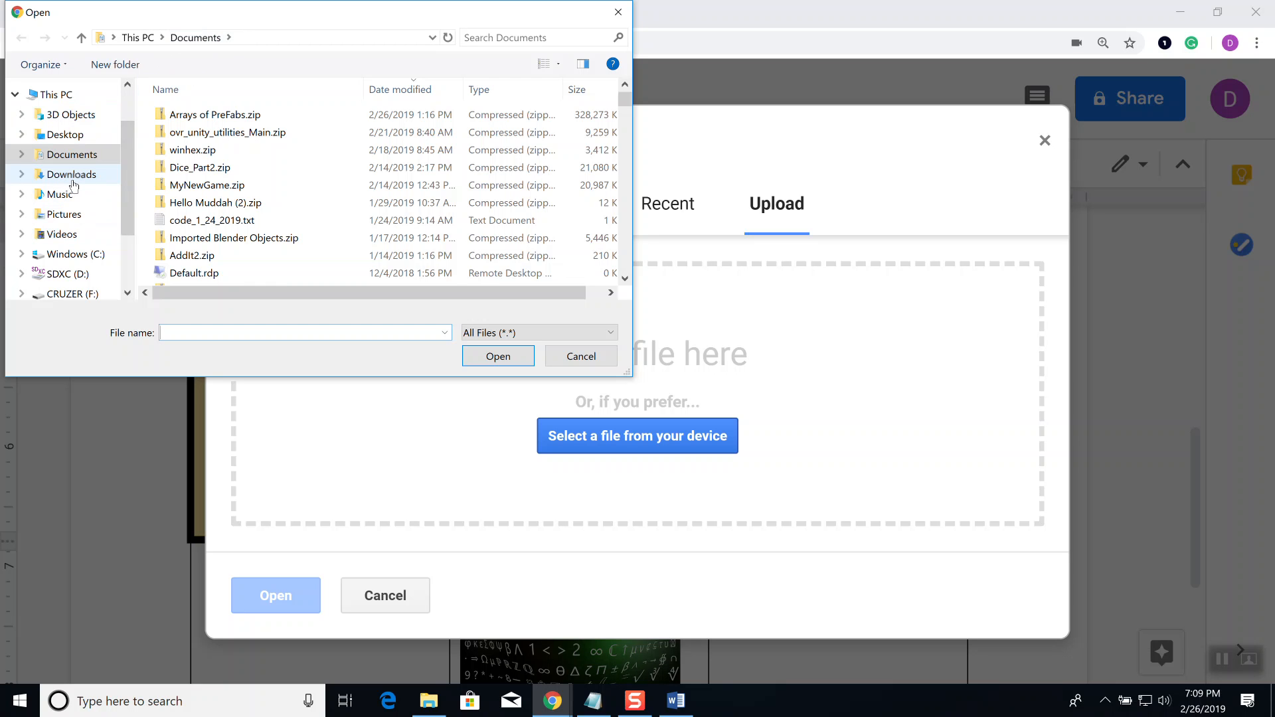
click(73, 181)
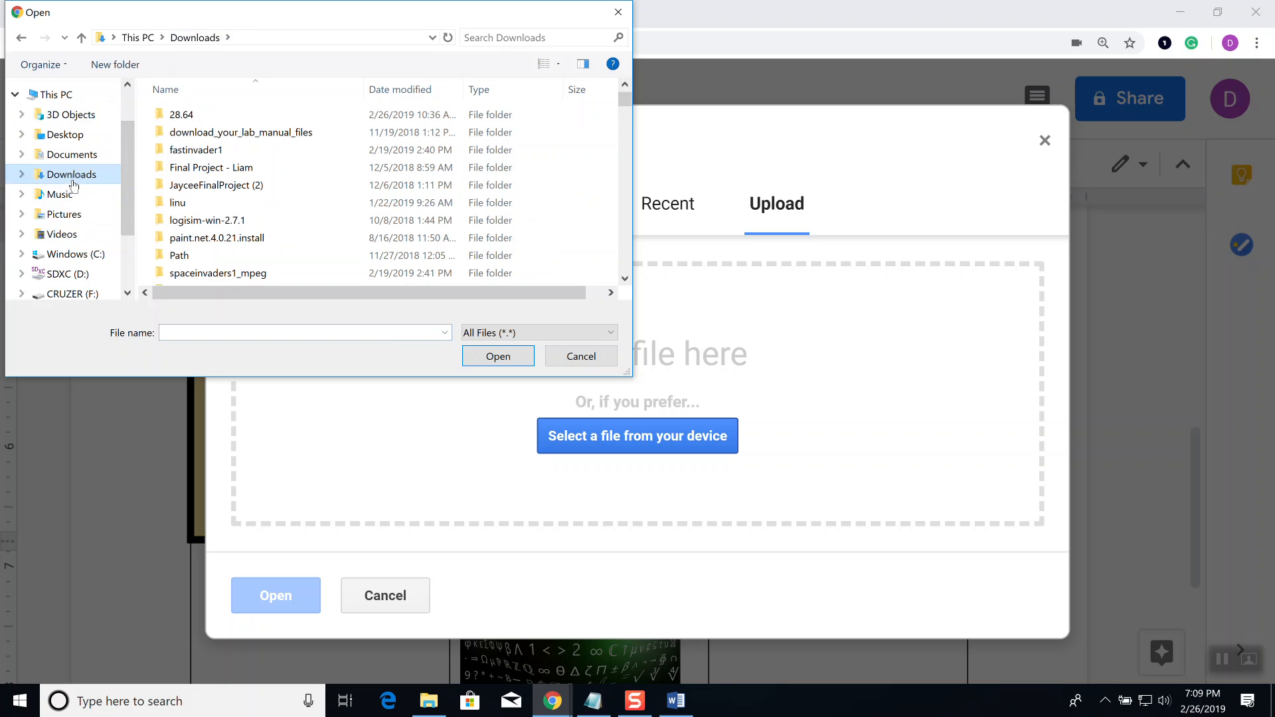
drag(631, 374, 927, 596)
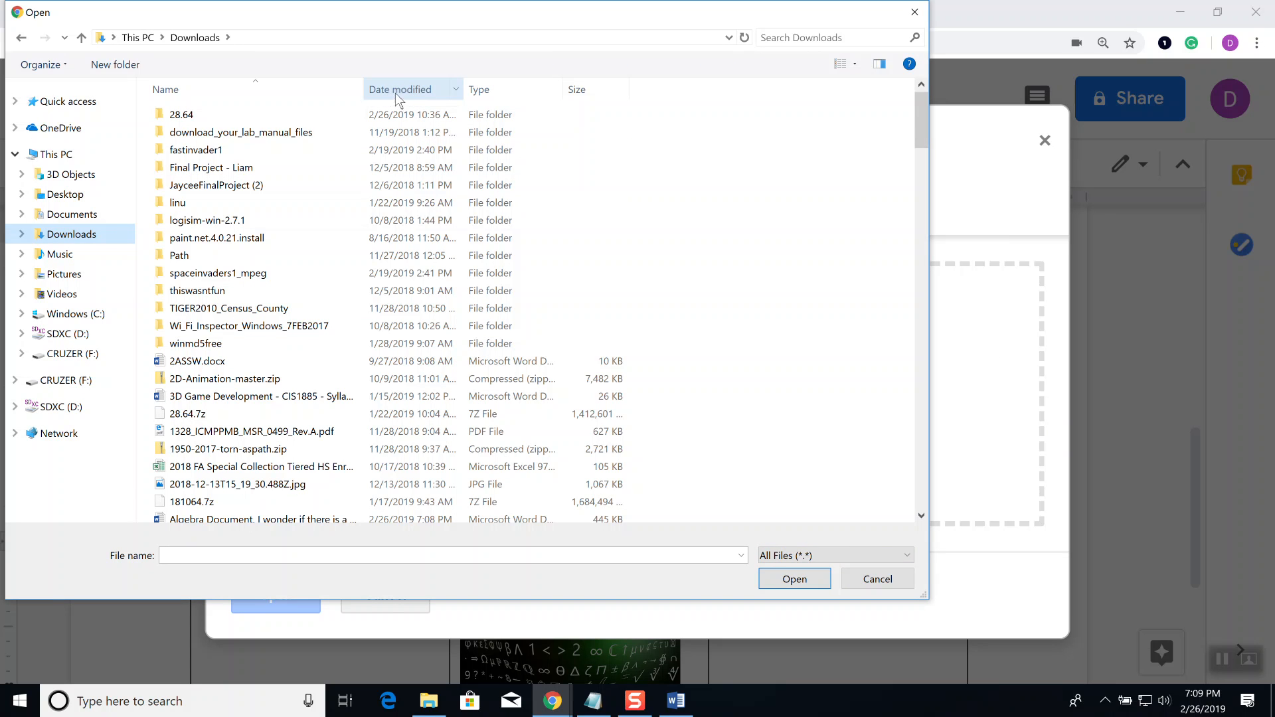
click(394, 94)
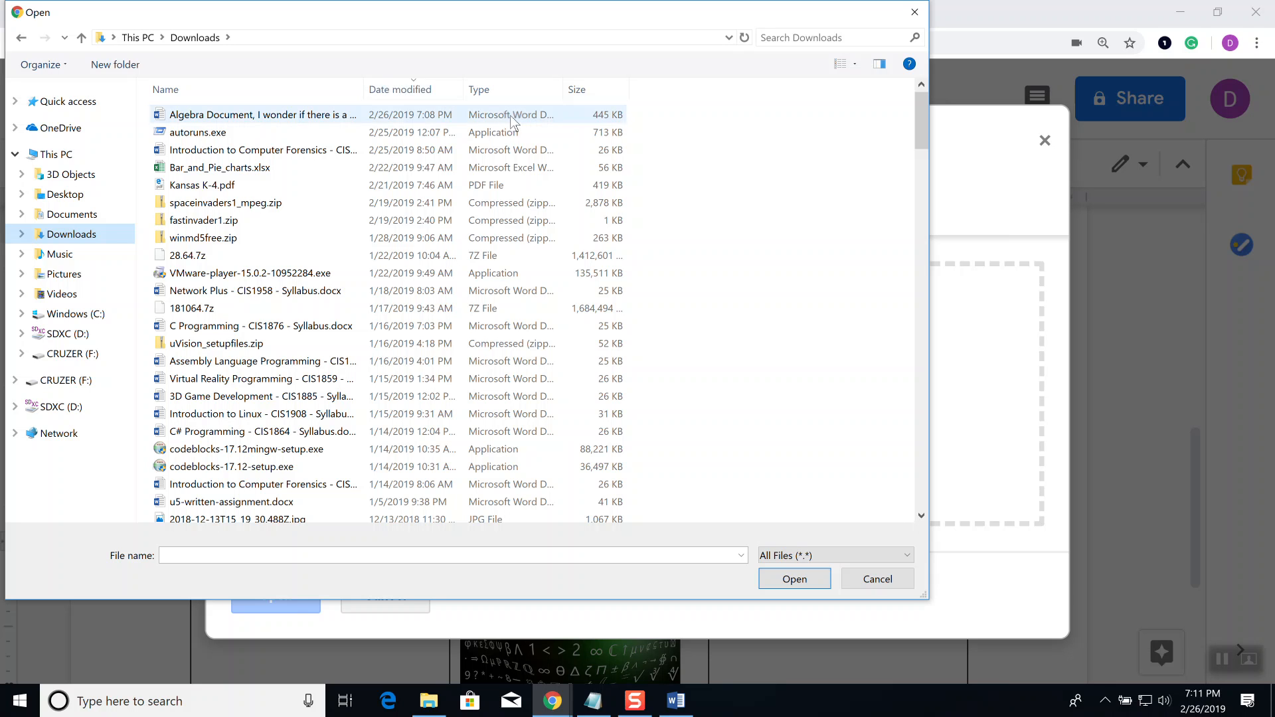
right_click(430, 93)
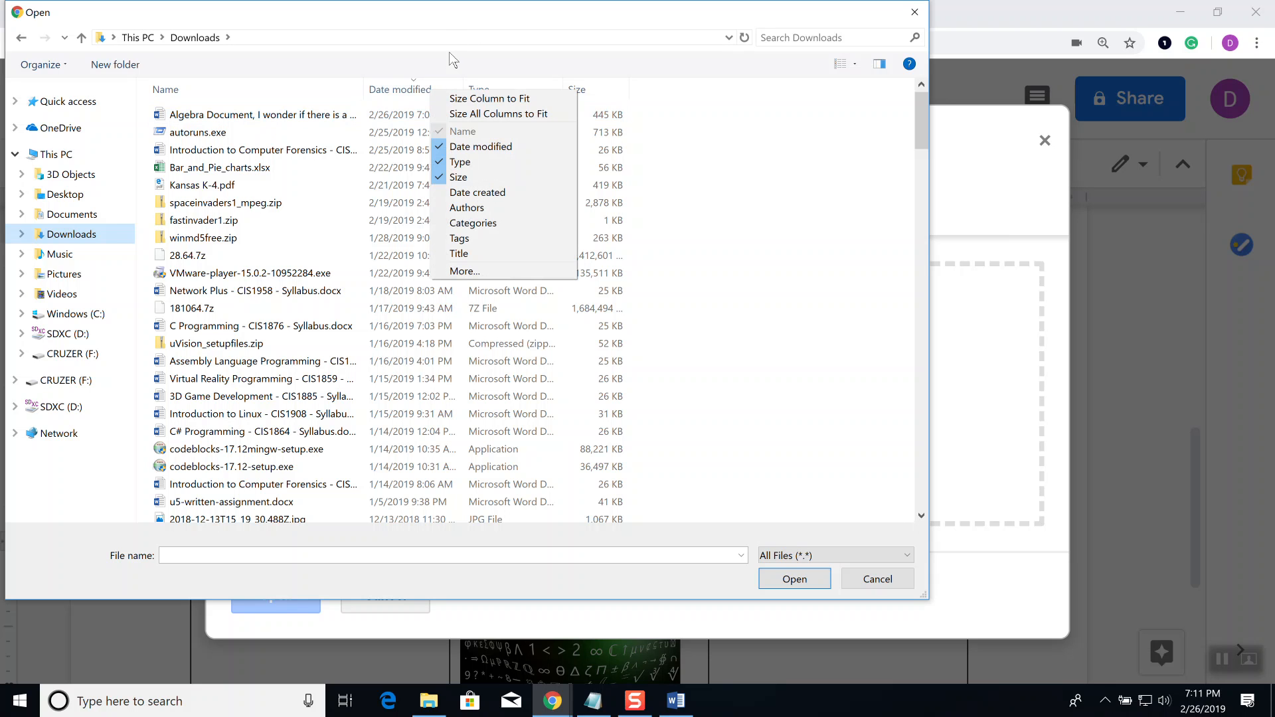
click(479, 33)
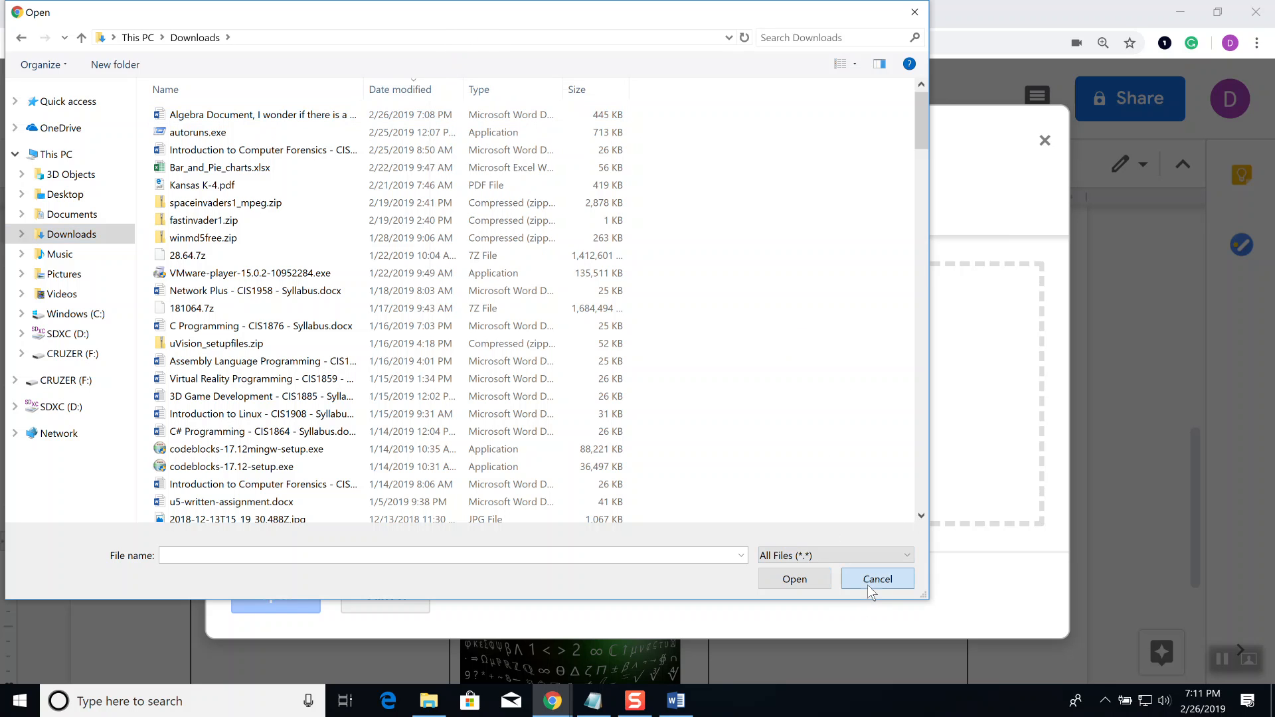
click(867, 585)
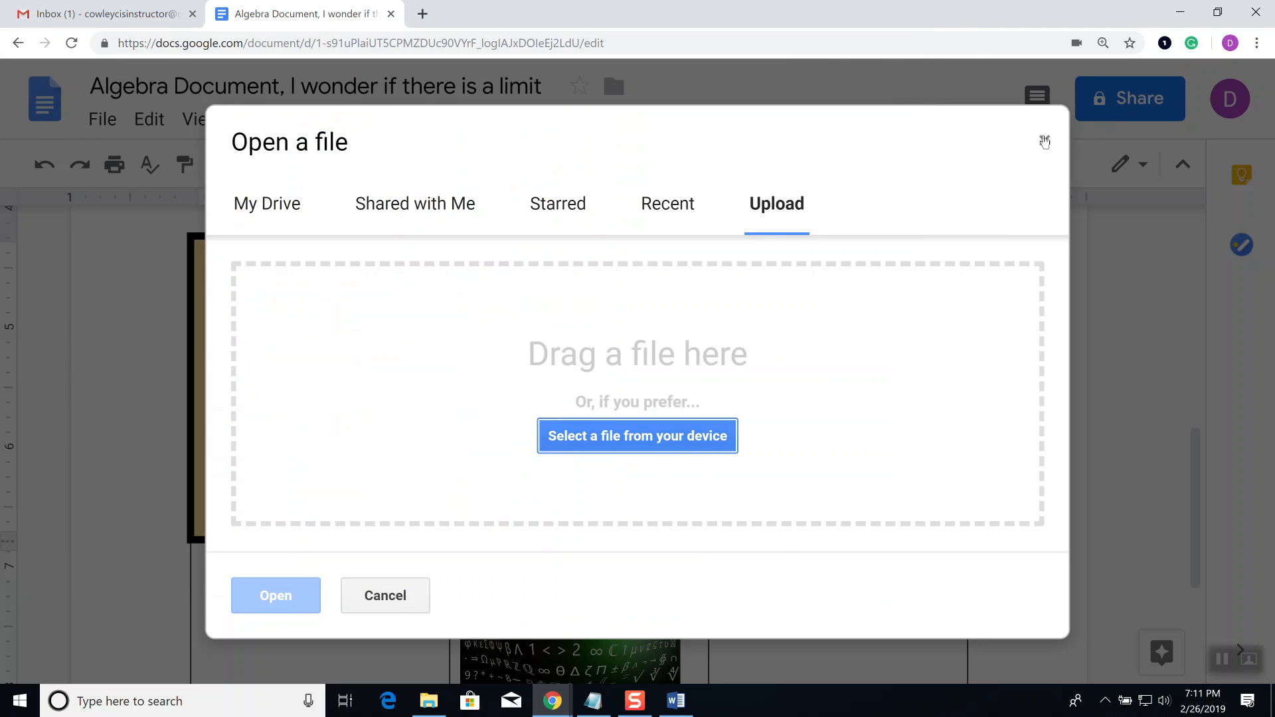
Step: Close the Open a file dialog and bring up the File menu again
click(1043, 140)
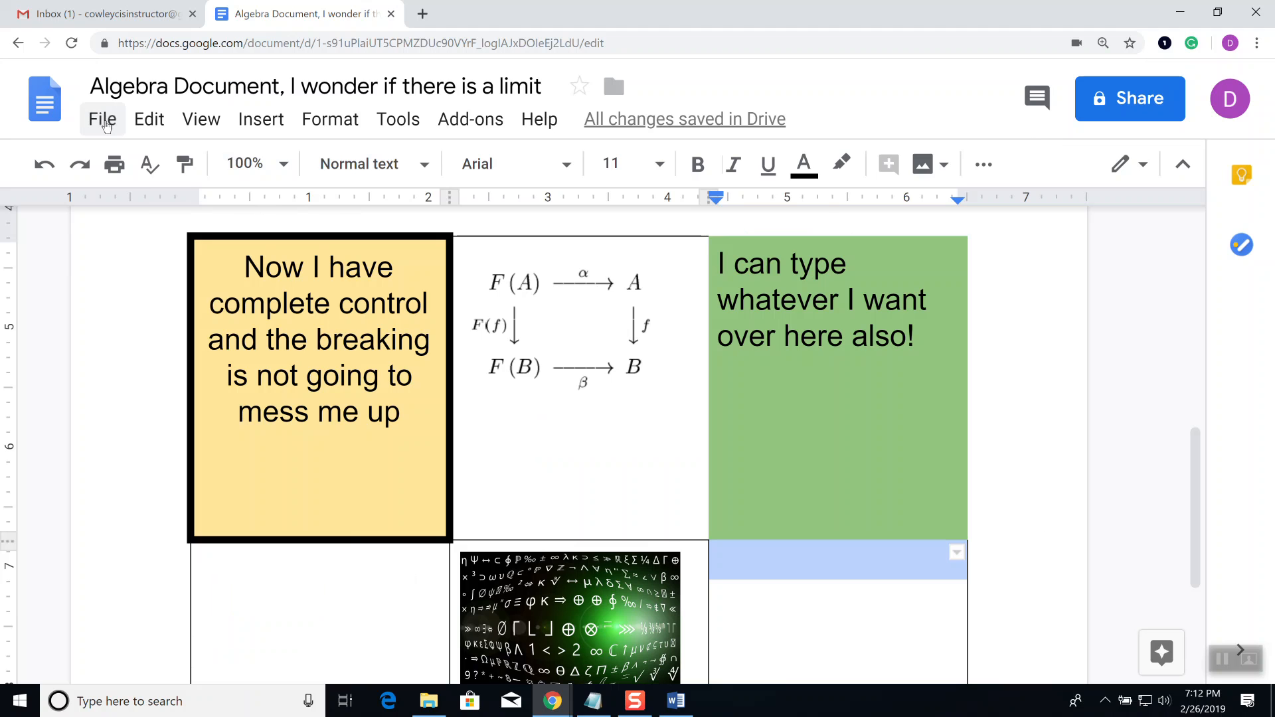
click(105, 125)
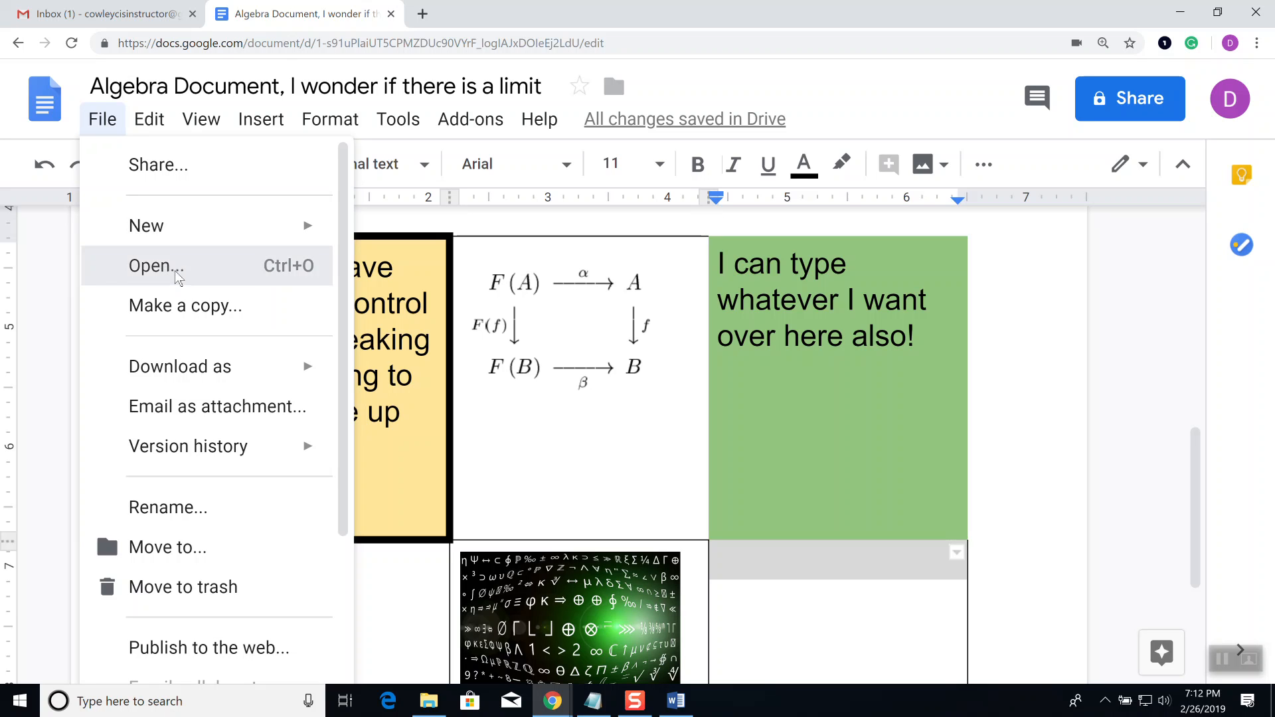
Step: Reopen Open a file on the Upload tab and launch the computer's file picker
click(176, 274)
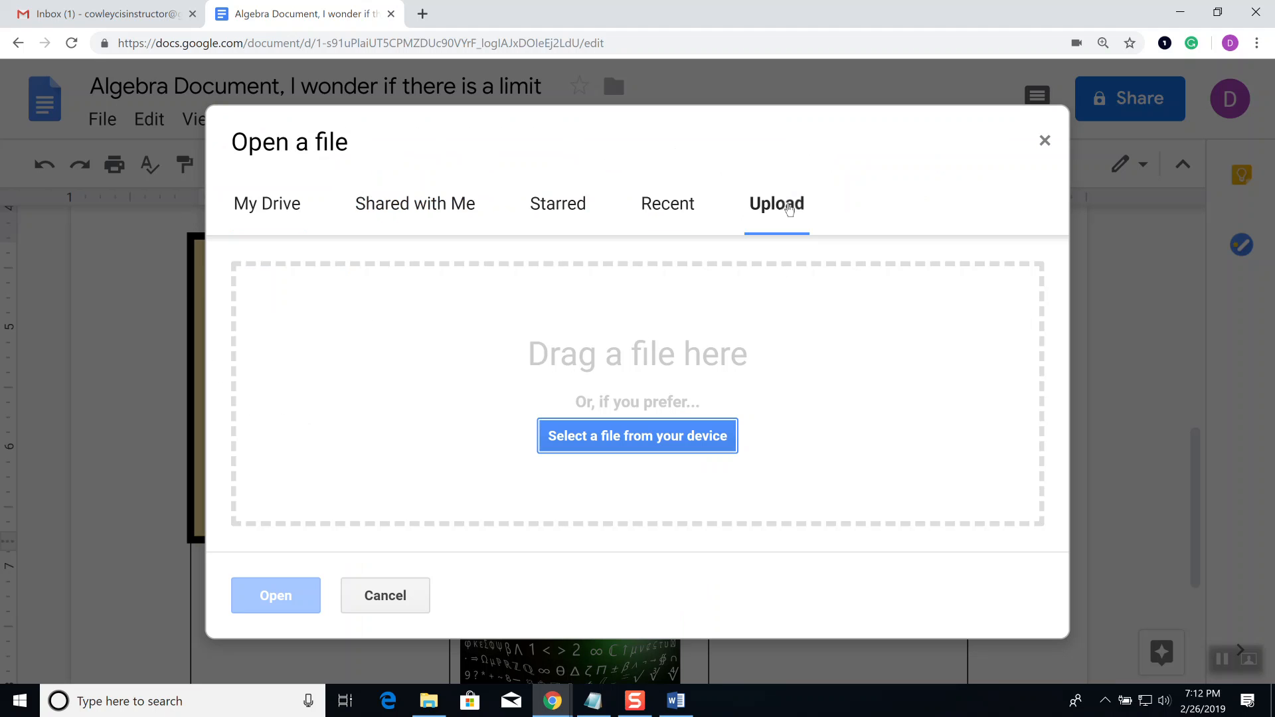
click(787, 207)
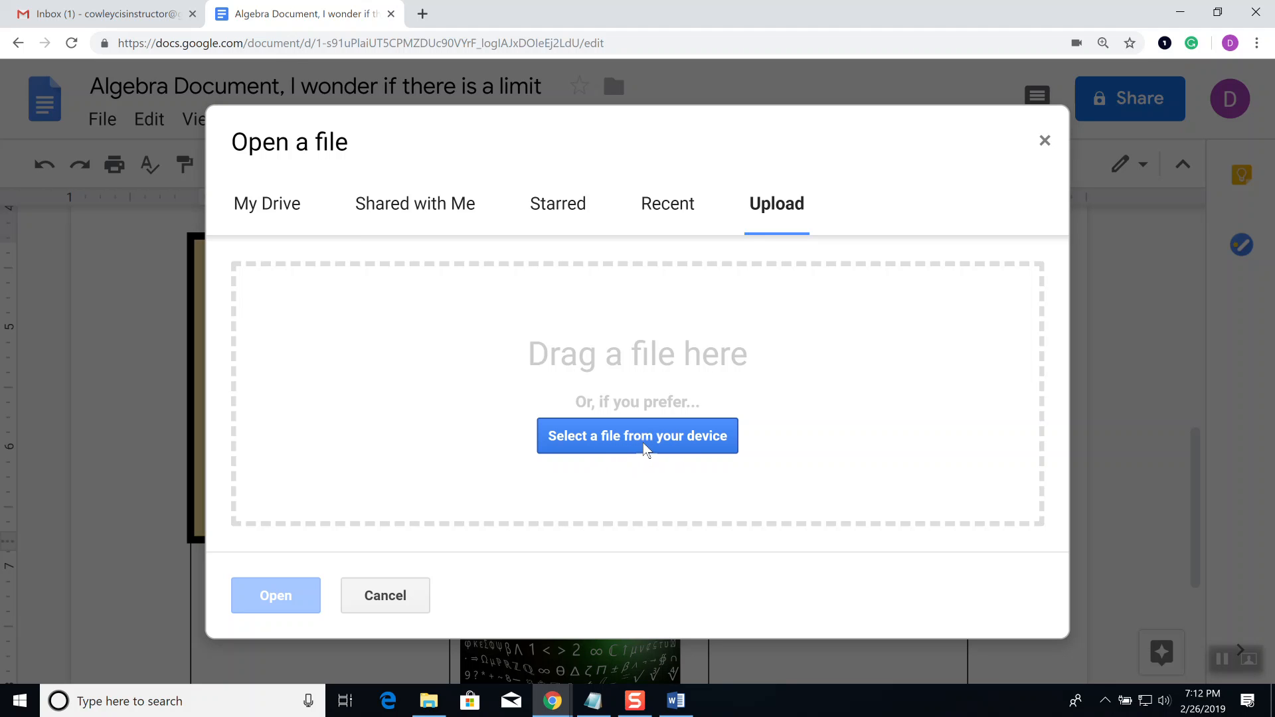
click(644, 449)
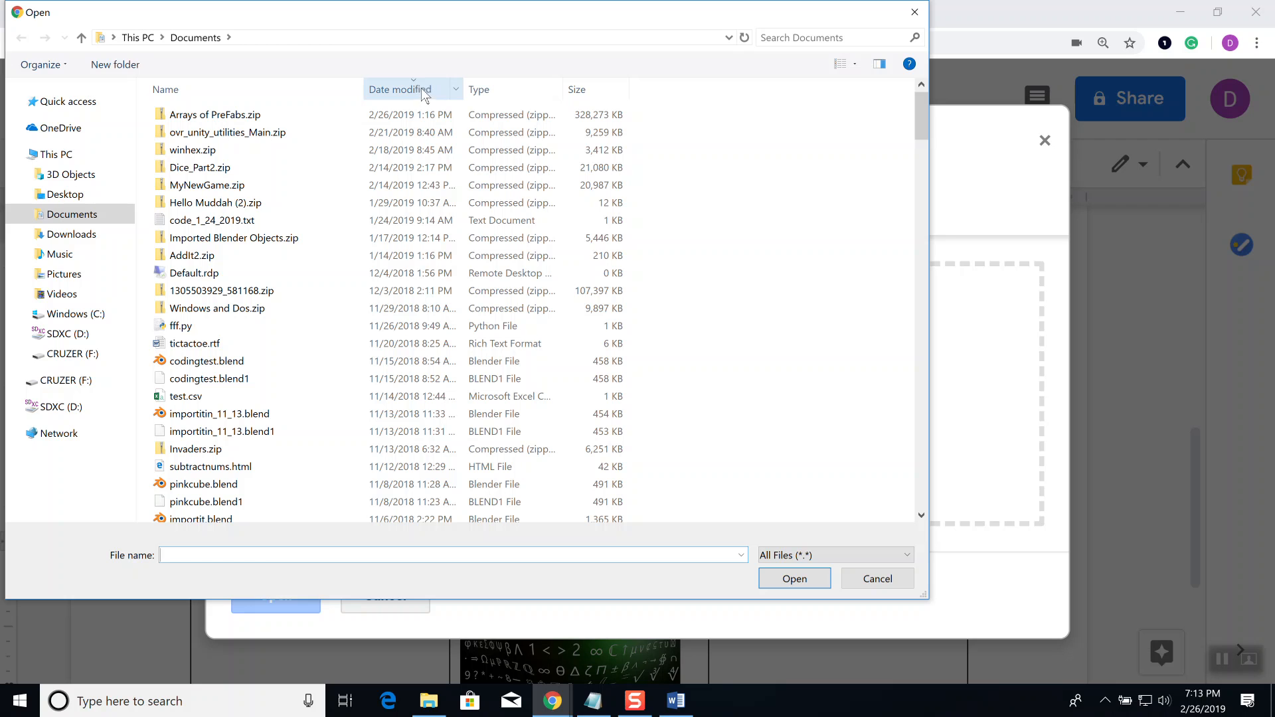
Step: Show the Documents file list's column options, then dismiss them without changes
right_click(492, 88)
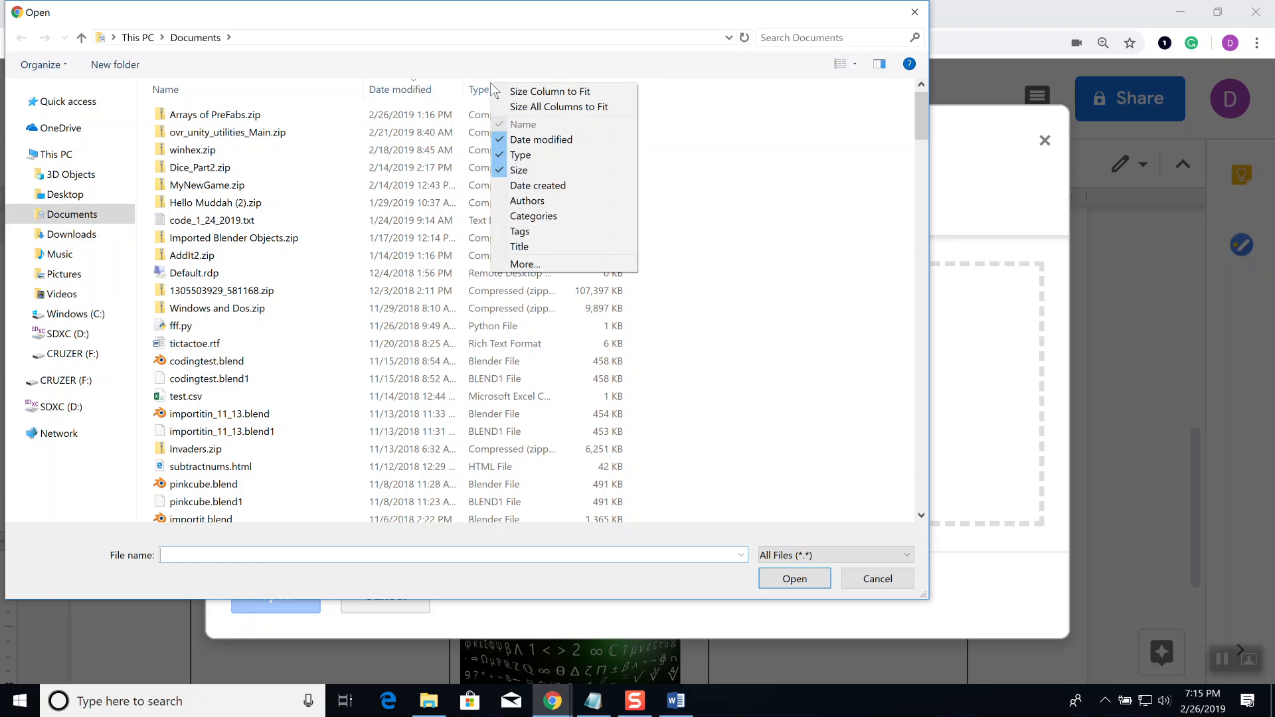
click(799, 129)
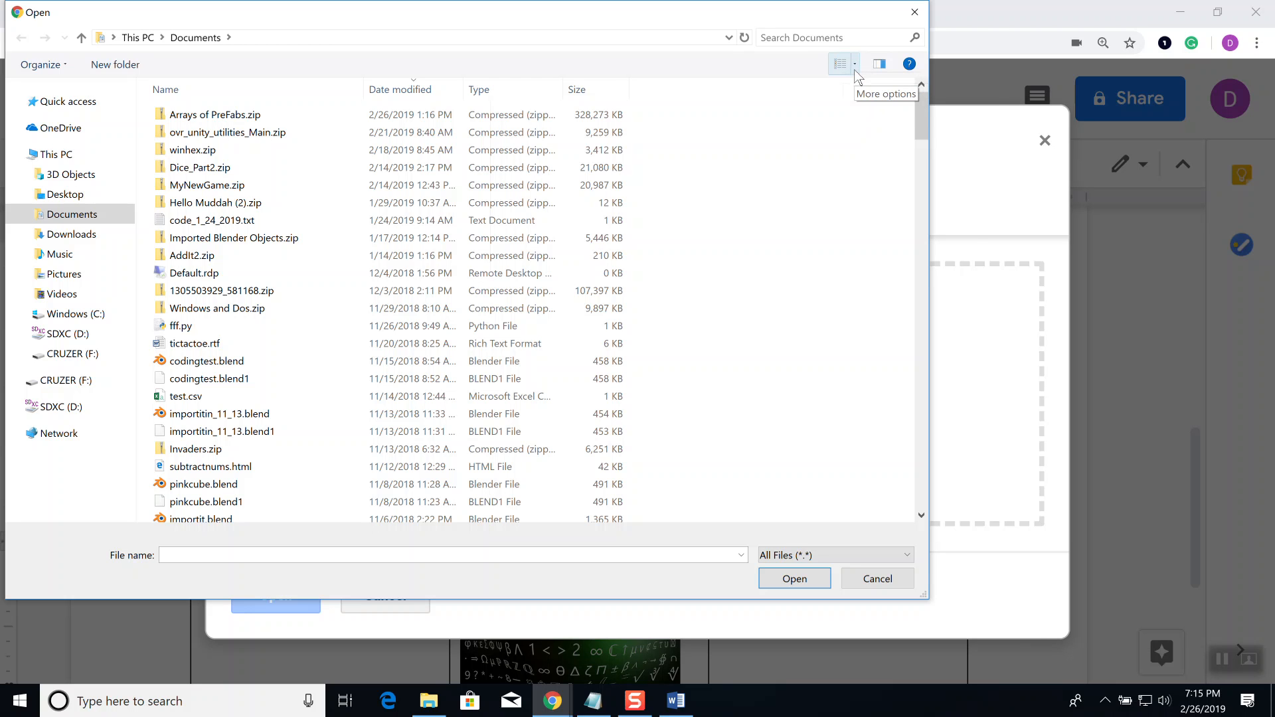
Step: Try the Large icons, Extra large icons and Tiles views for the Documents folder
click(855, 64)
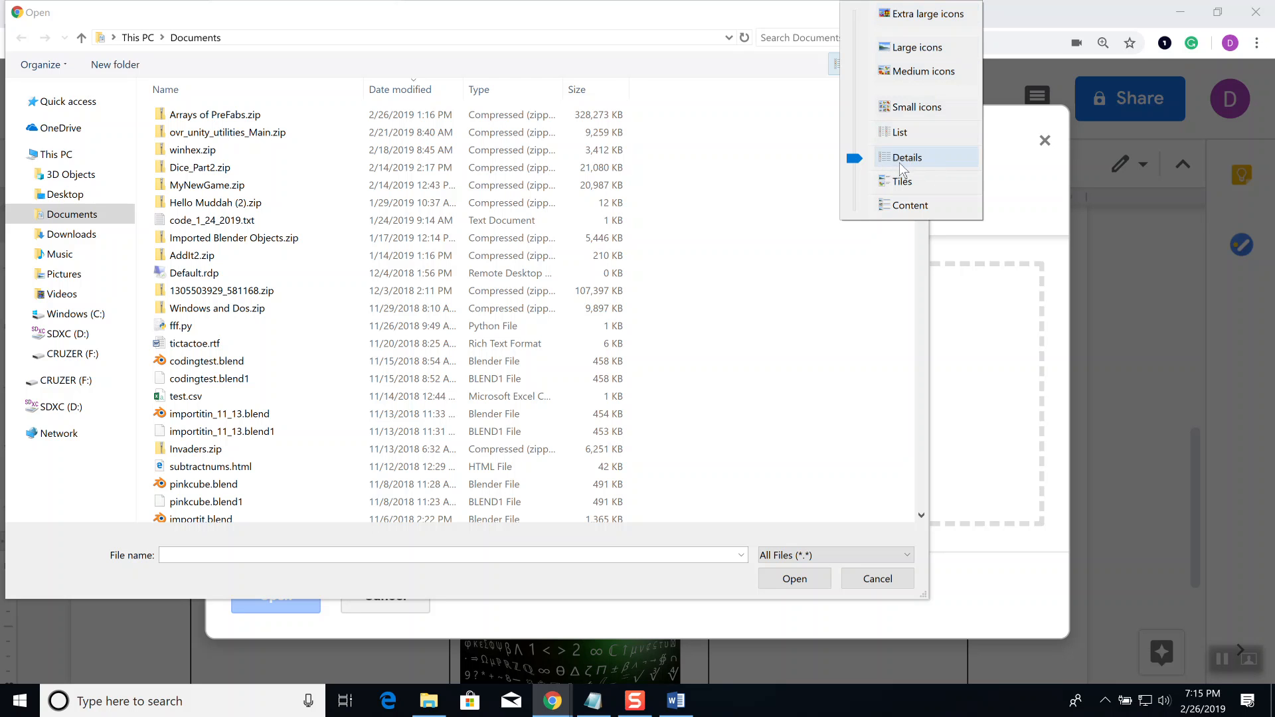
click(922, 45)
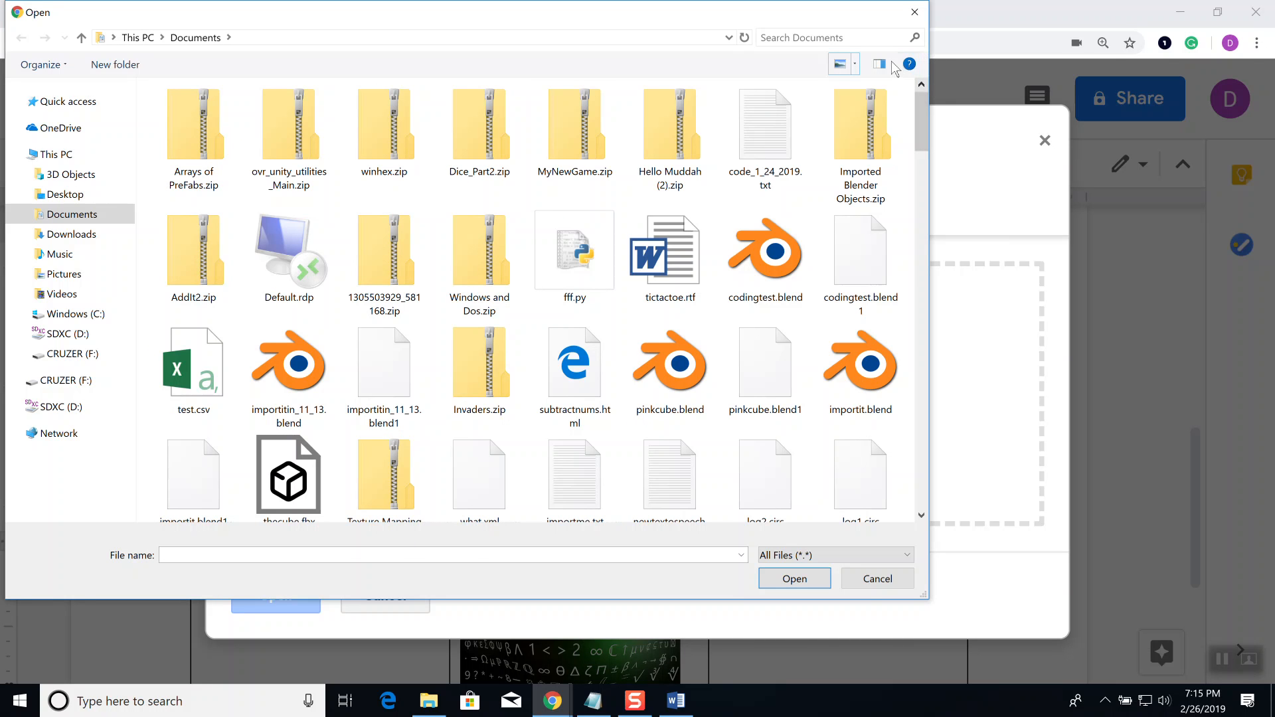
click(856, 64)
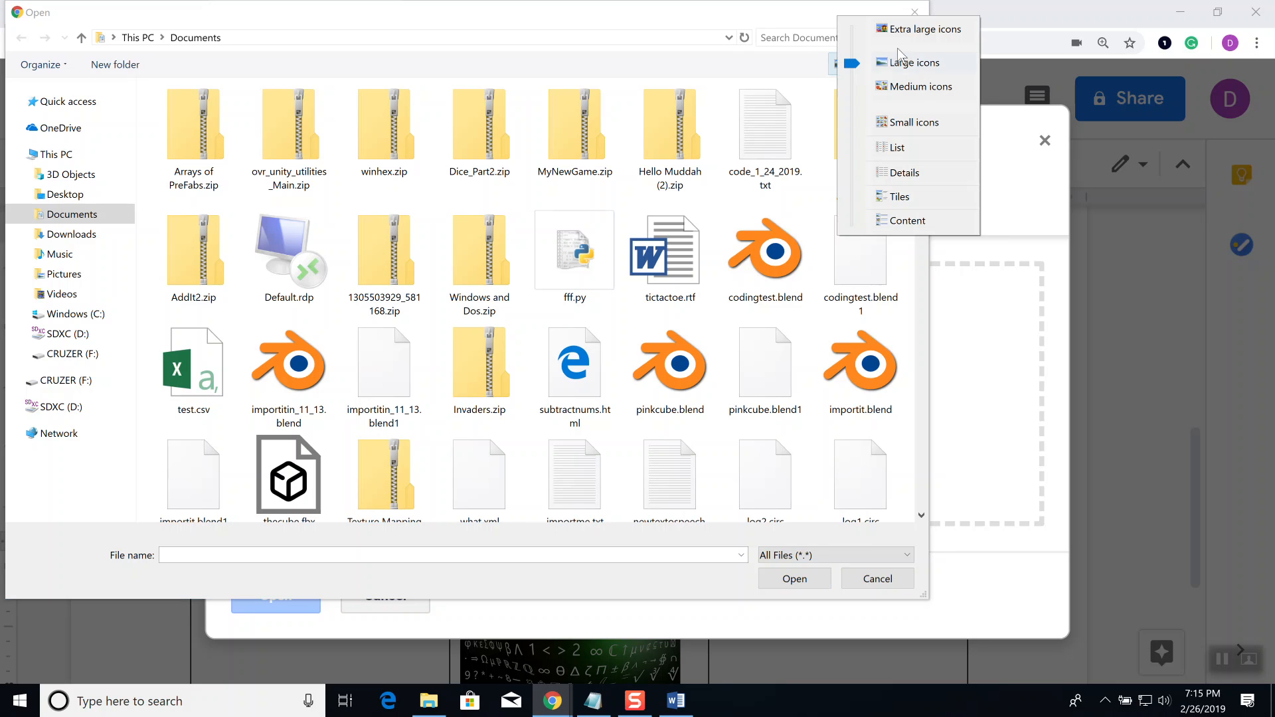
click(913, 30)
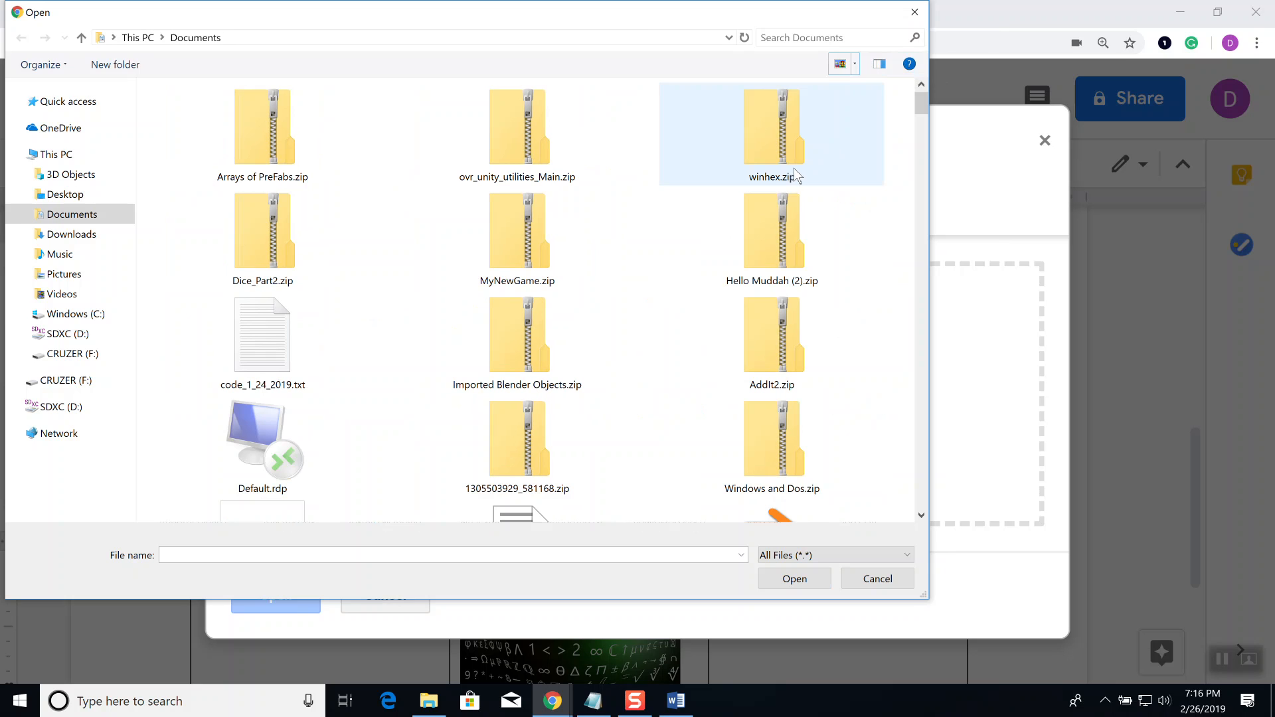
click(856, 65)
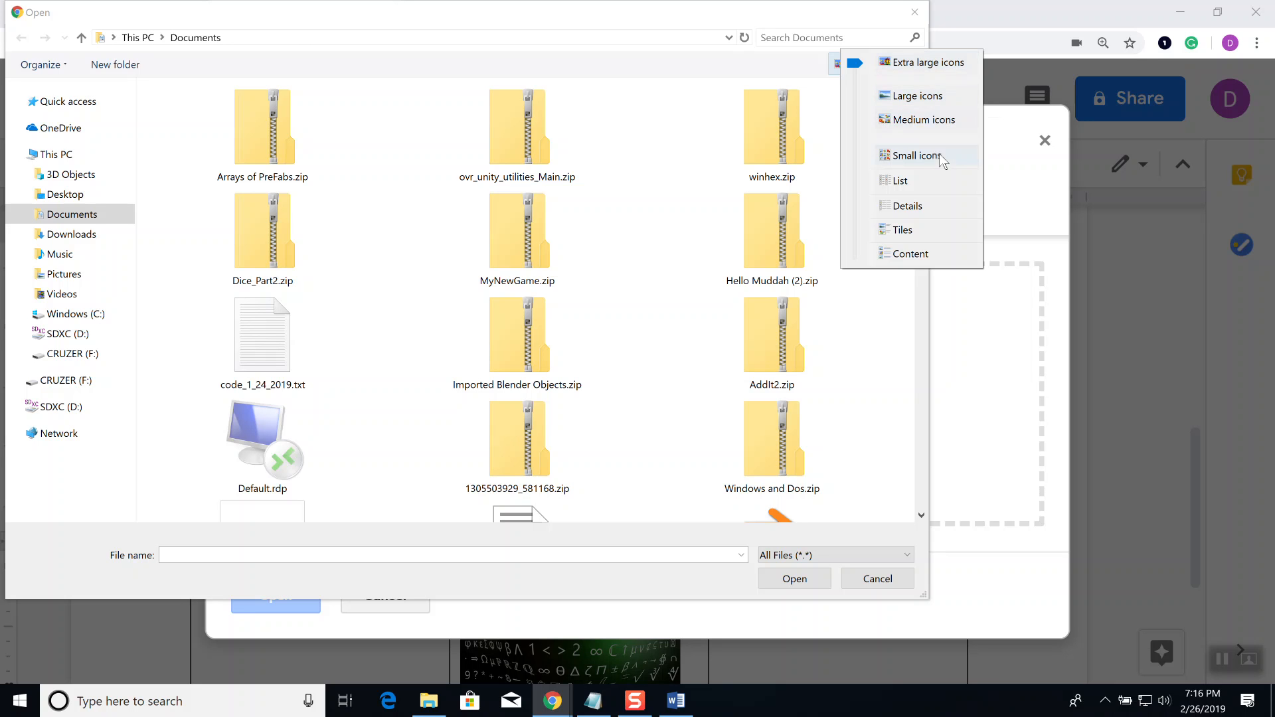
click(903, 230)
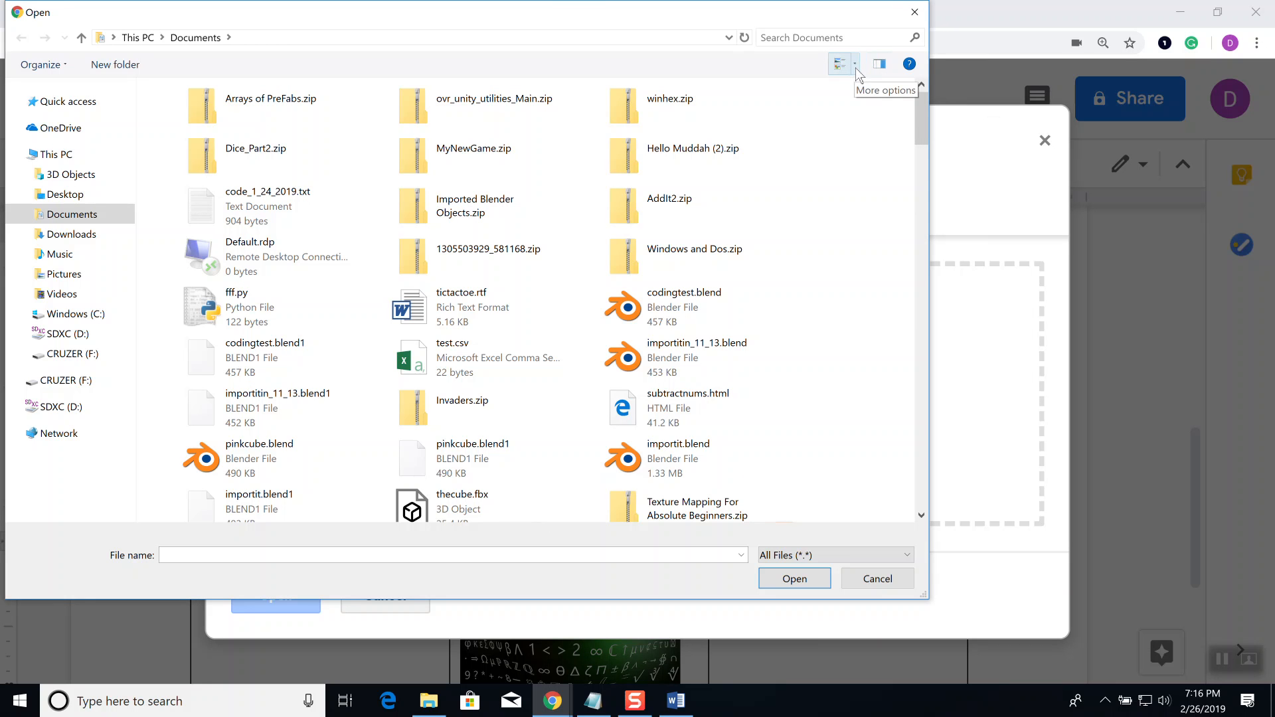
scroll(736, 351, down, 4)
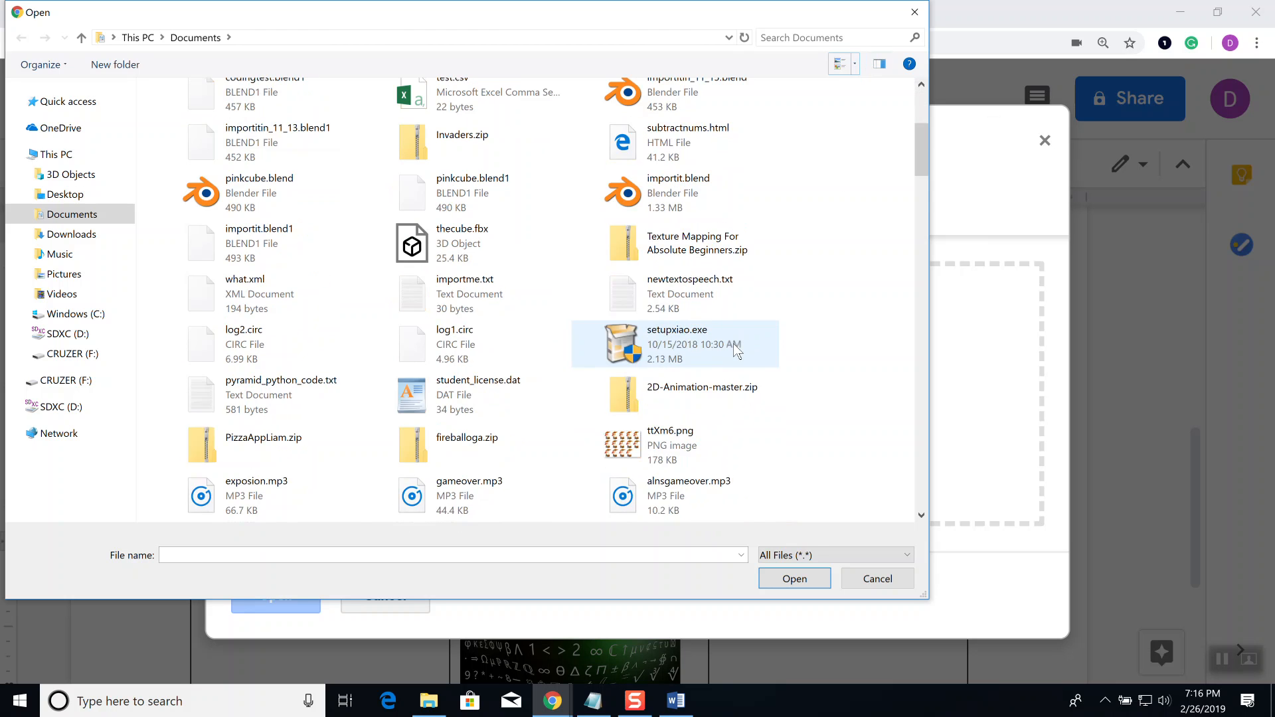
scroll(736, 351, down, 5)
scroll(736, 350, up, 9)
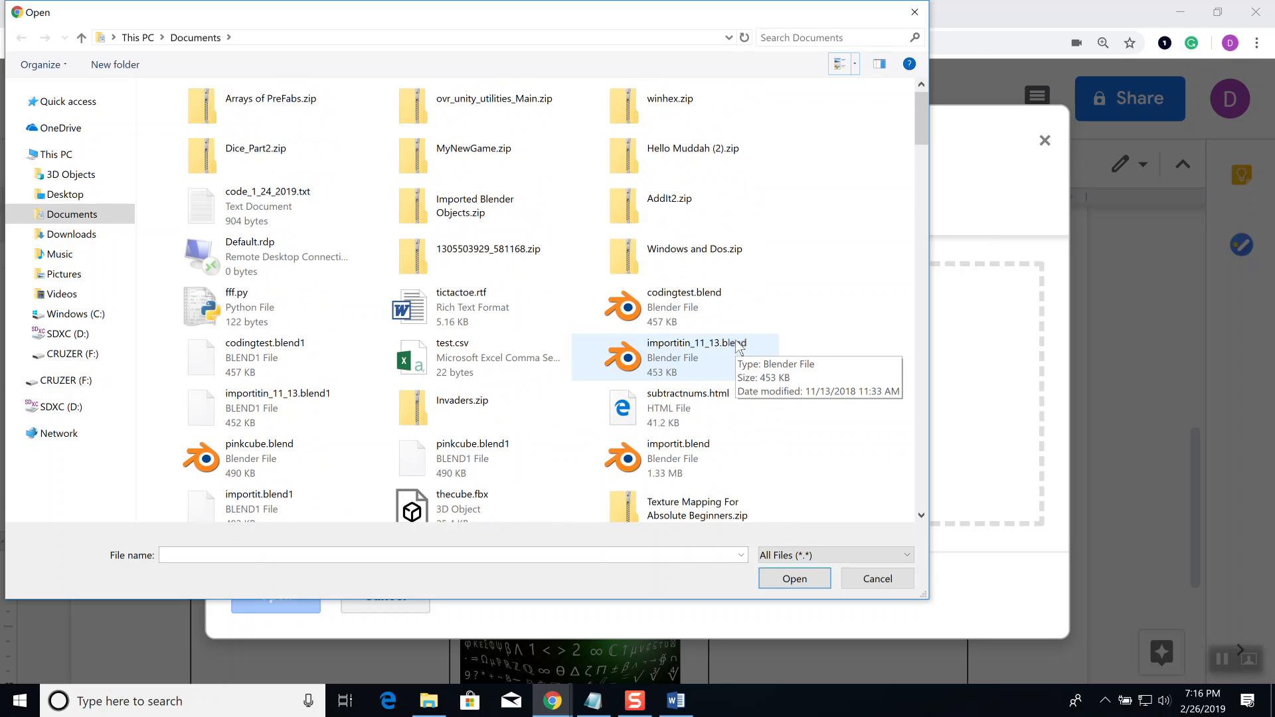
Step: Switch the file list to Content view, then settle on Details view
click(855, 64)
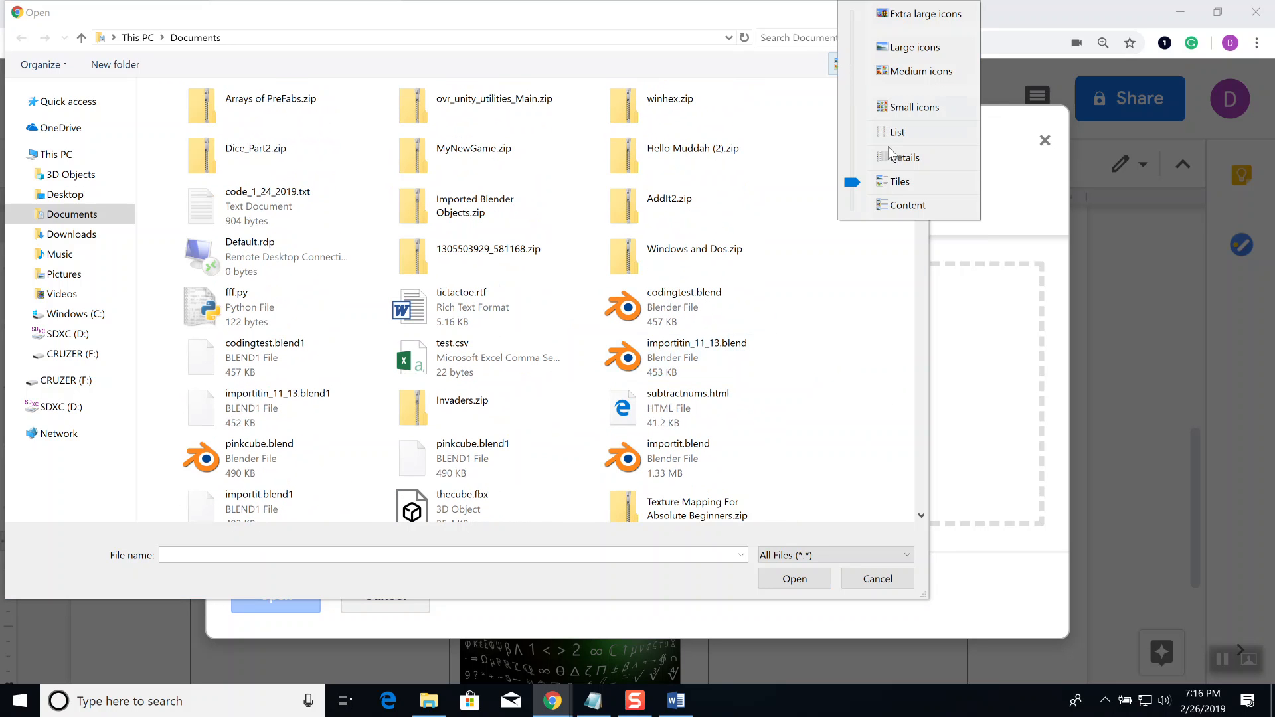
click(890, 206)
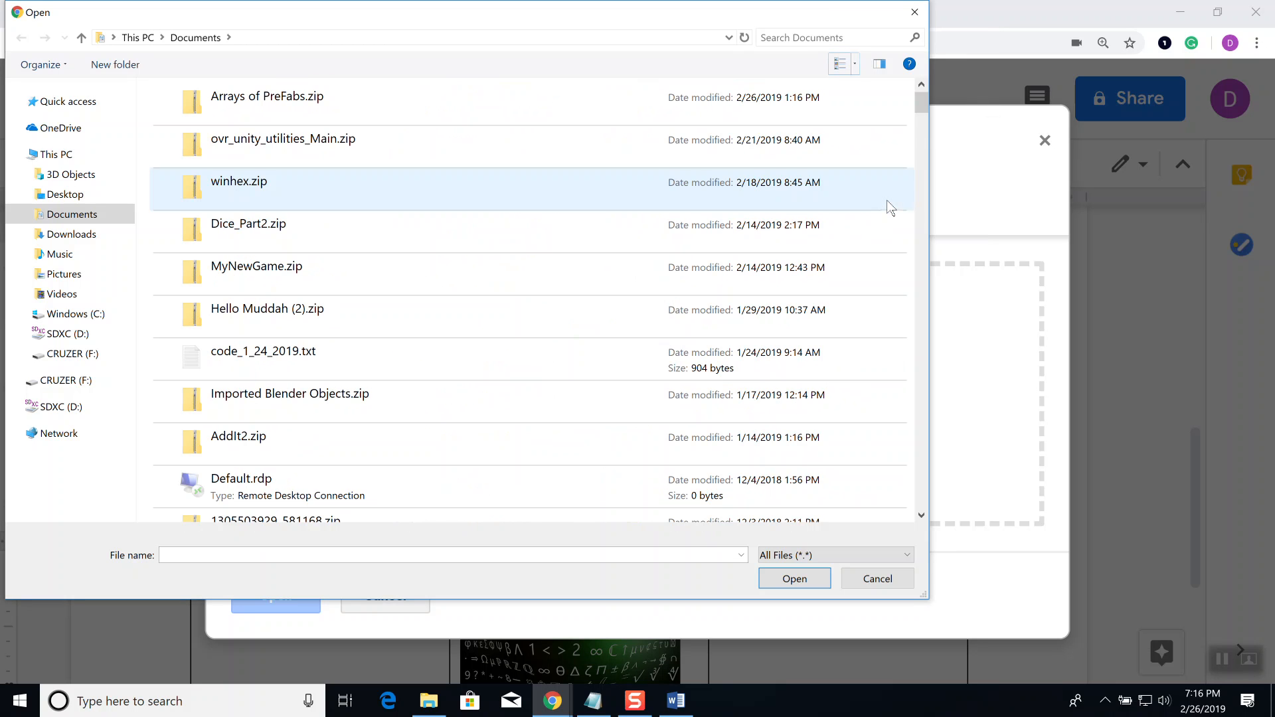
click(854, 63)
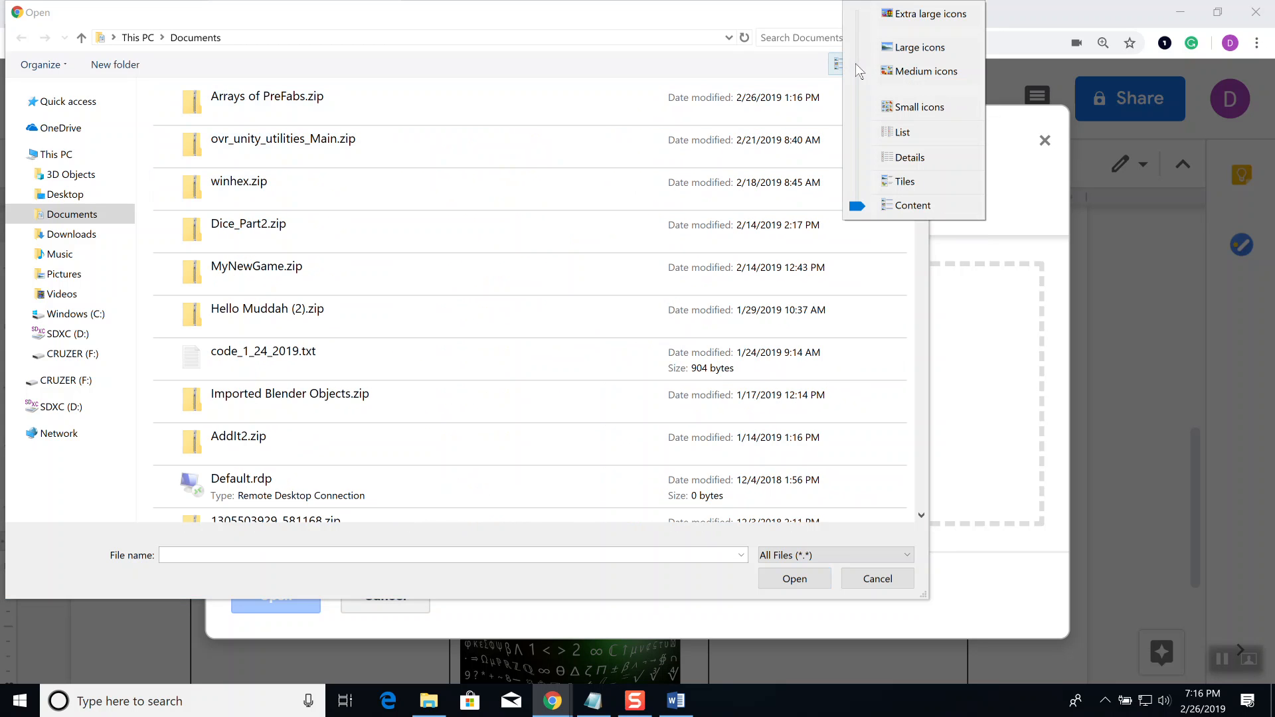
click(909, 159)
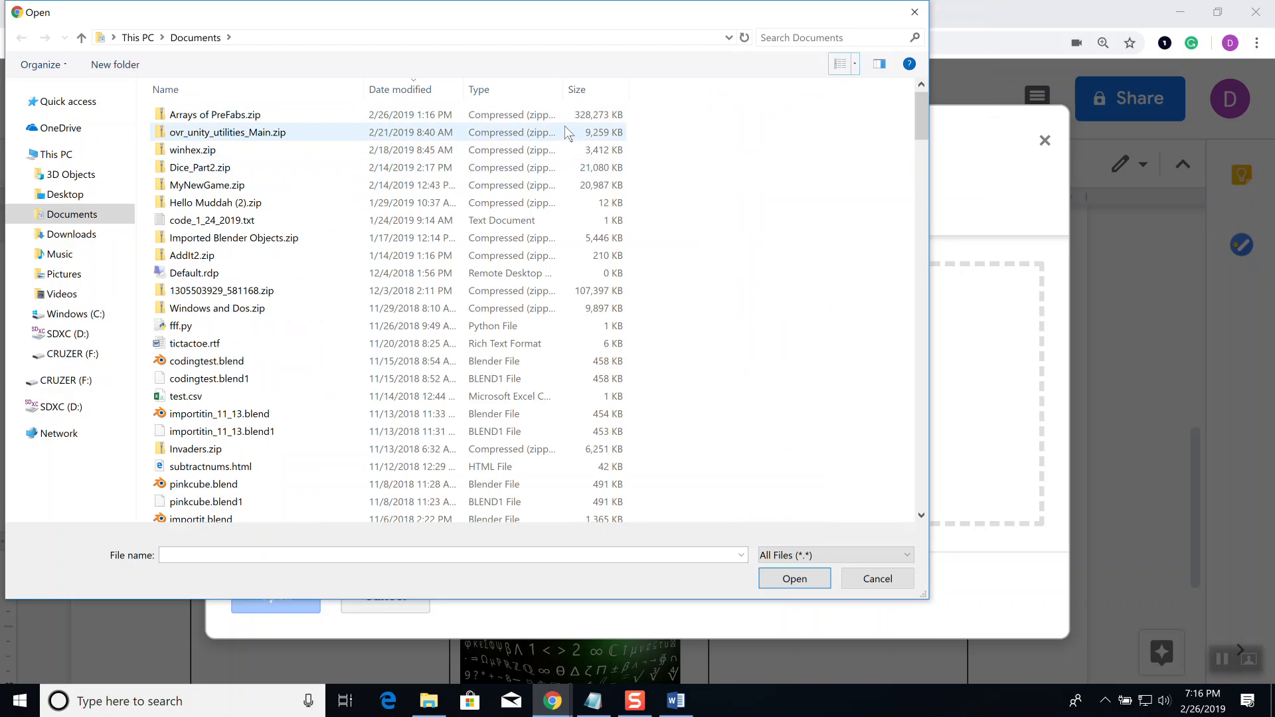
Step: Upload 'Algebra Document, I wonder if there is a limit.docx' from Downloads into Google Docs
click(412, 91)
click(411, 91)
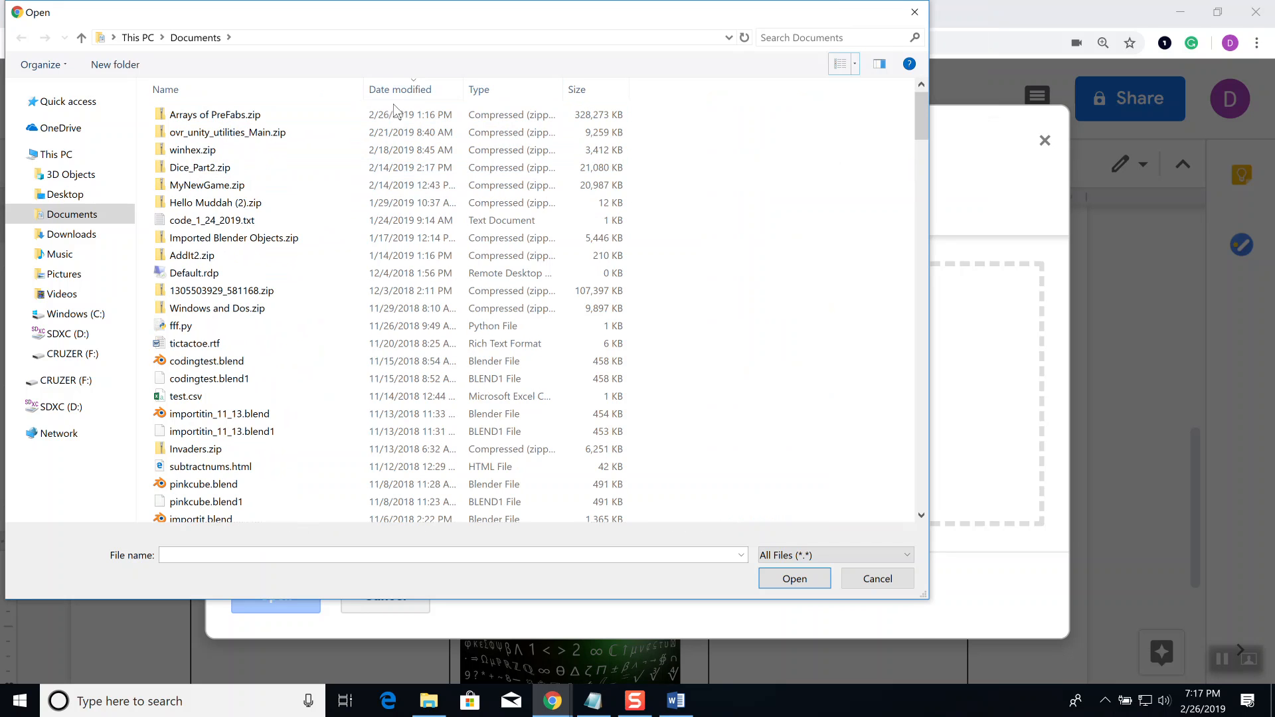
click(61, 241)
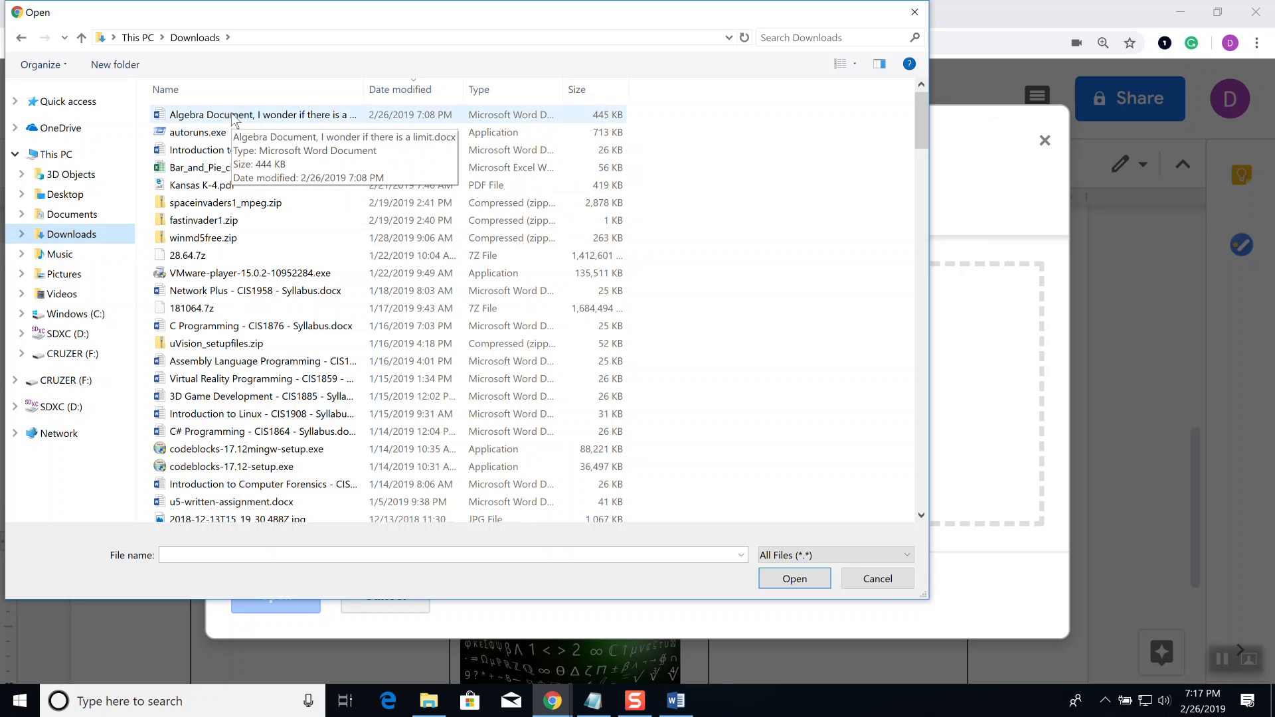
click(234, 117)
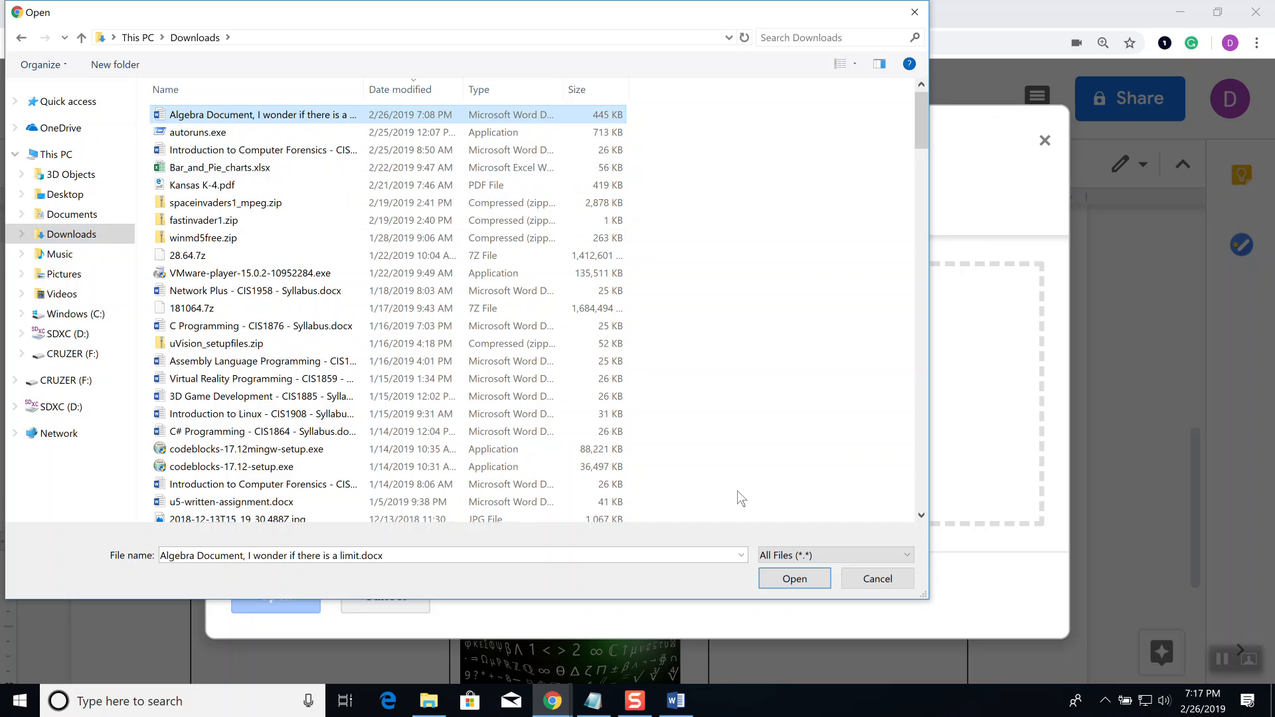
click(795, 579)
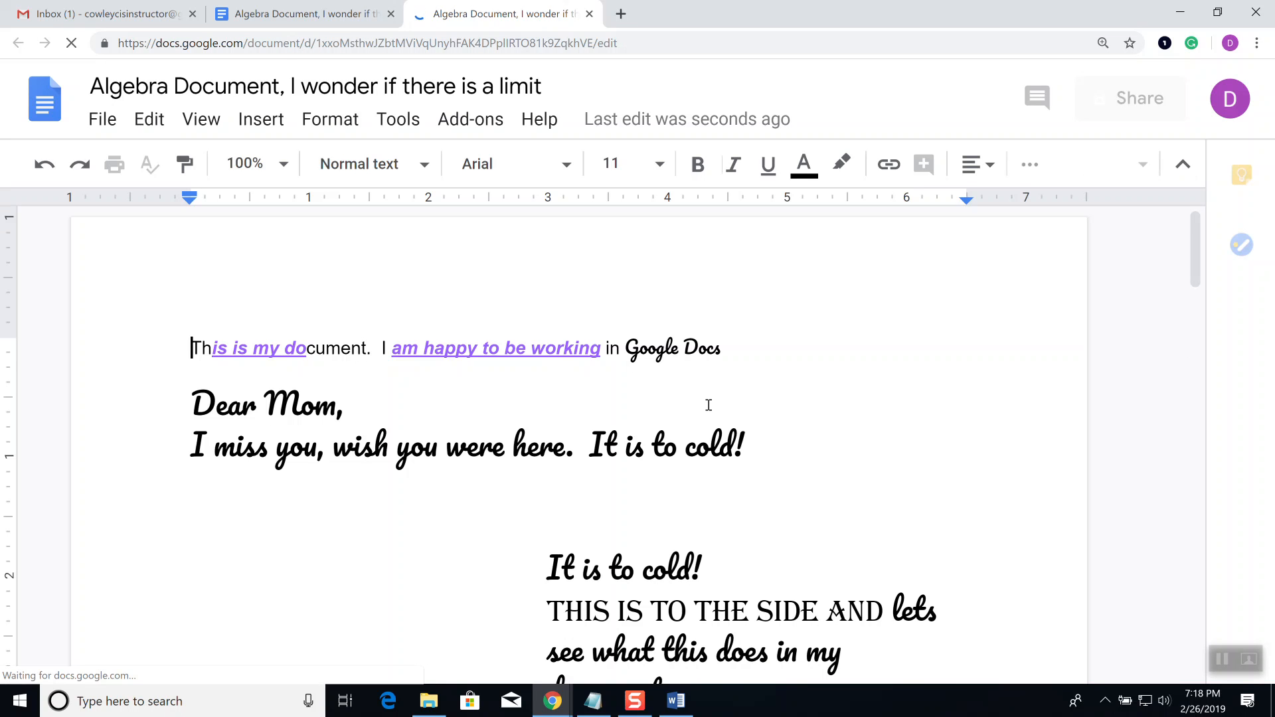
Step: Scroll past the classroom and Pink Panther photos and select the blue circle in the drawing
scroll(708, 405, down, 3)
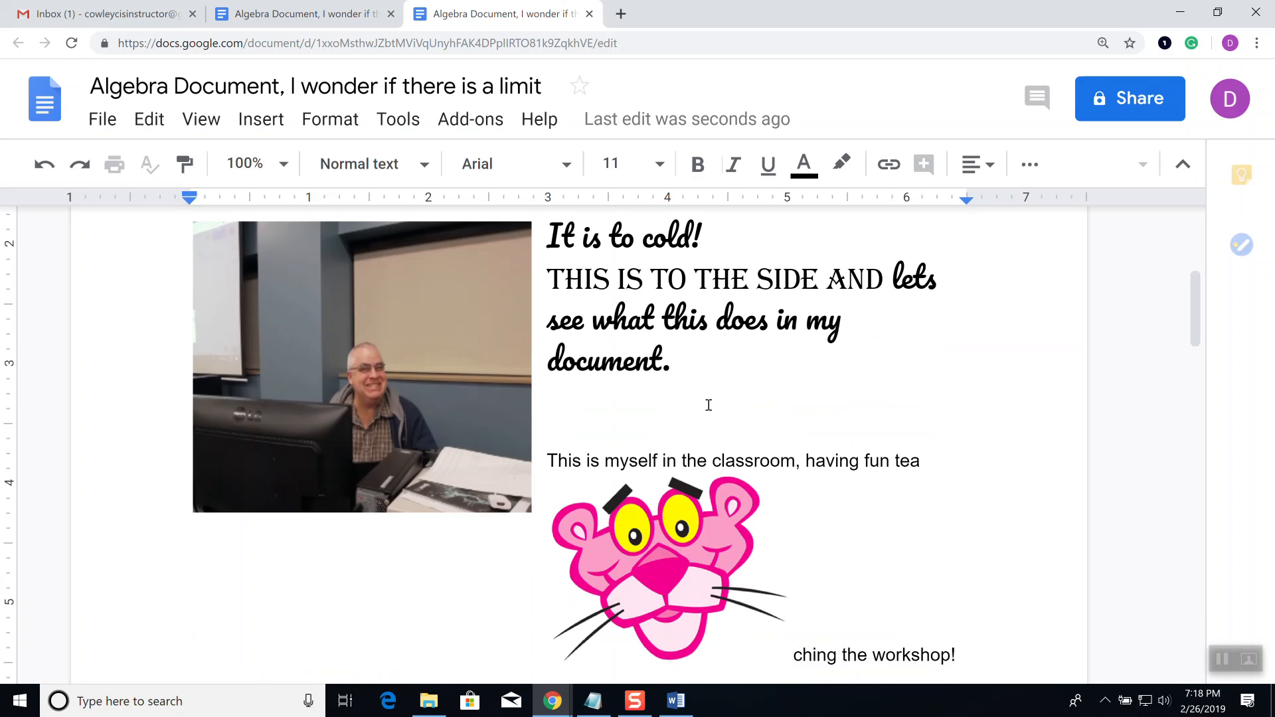
scroll(708, 405, down, 6)
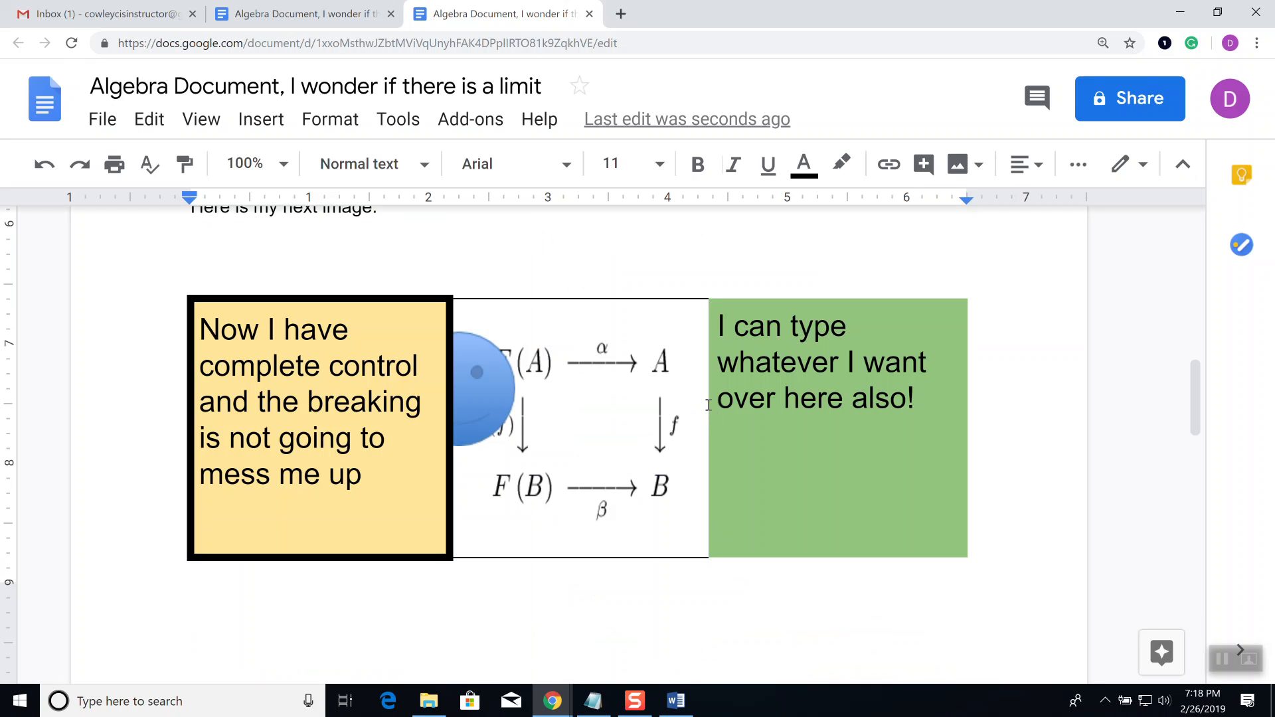
click(496, 377)
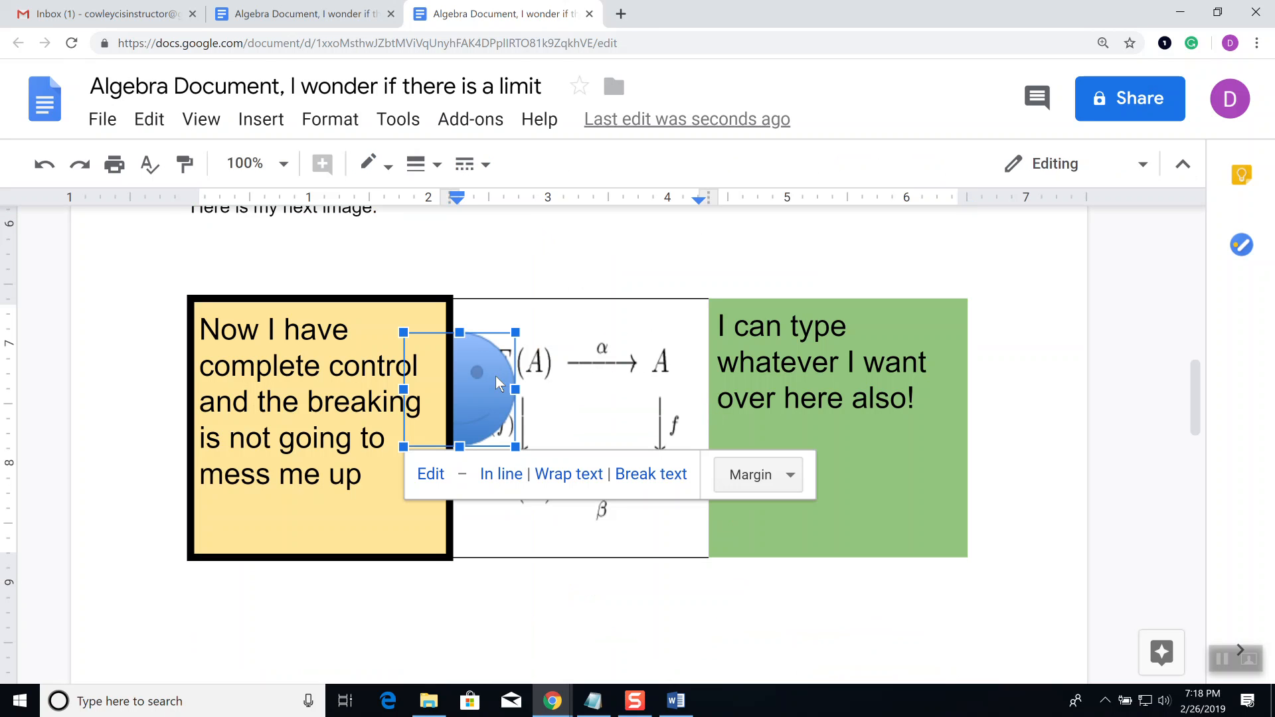
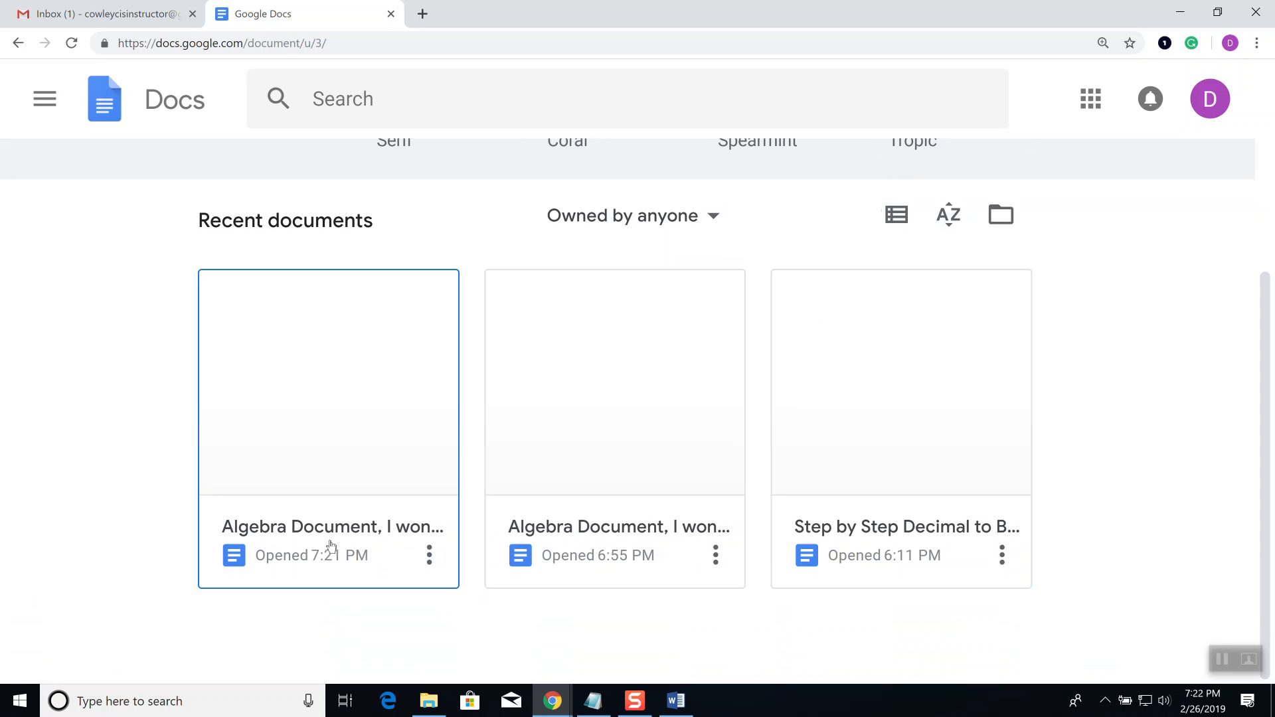
Step: Show the first document's options menu several times, dismissing it each time
click(428, 557)
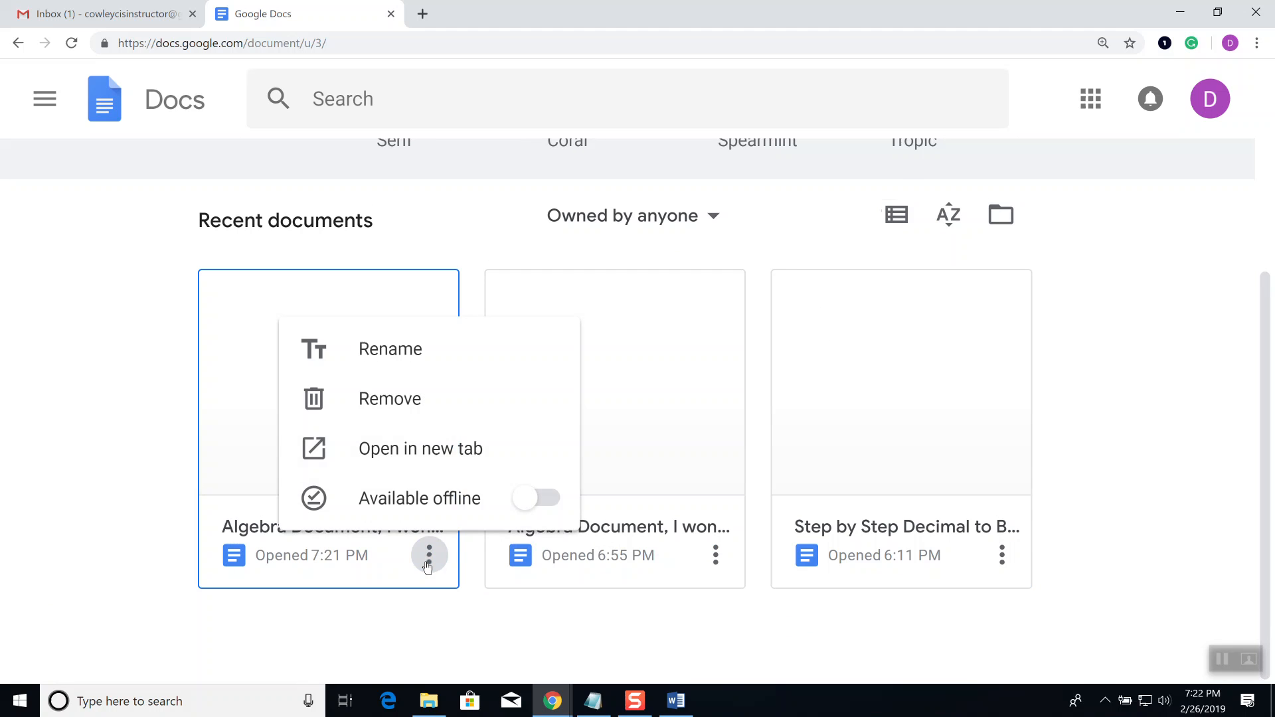
click(428, 557)
click(429, 556)
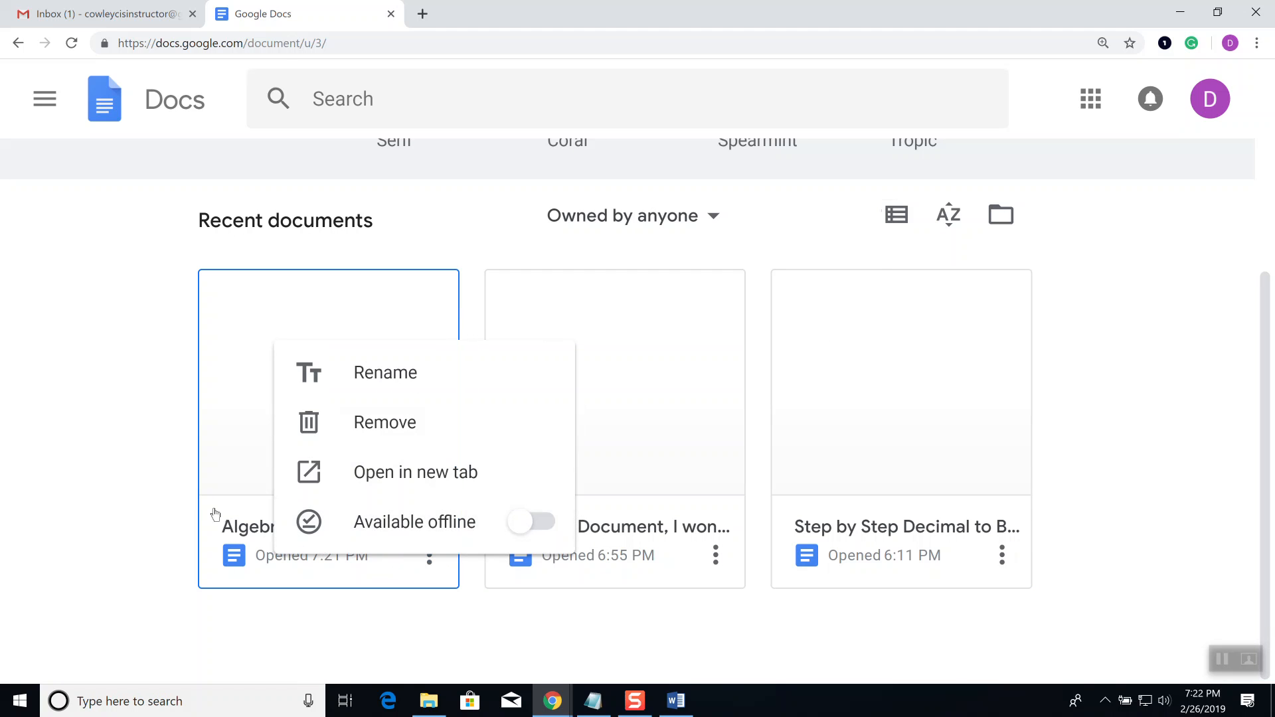
click(171, 457)
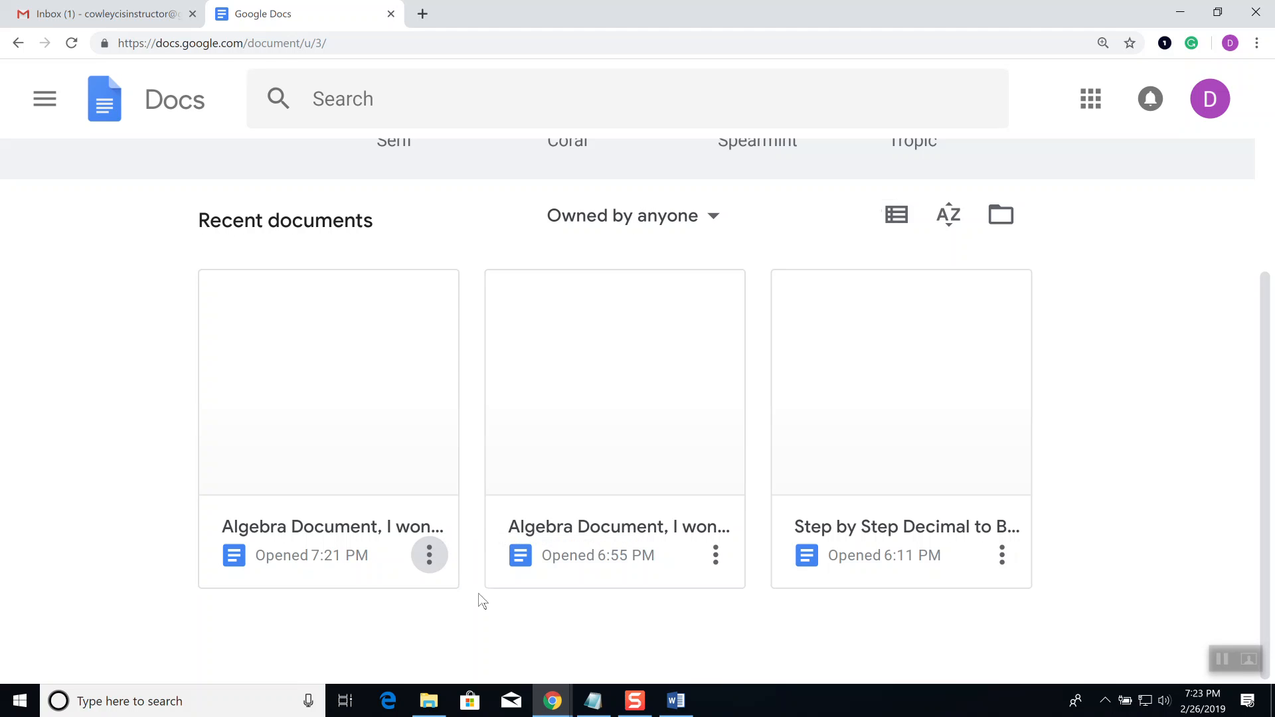
click(431, 560)
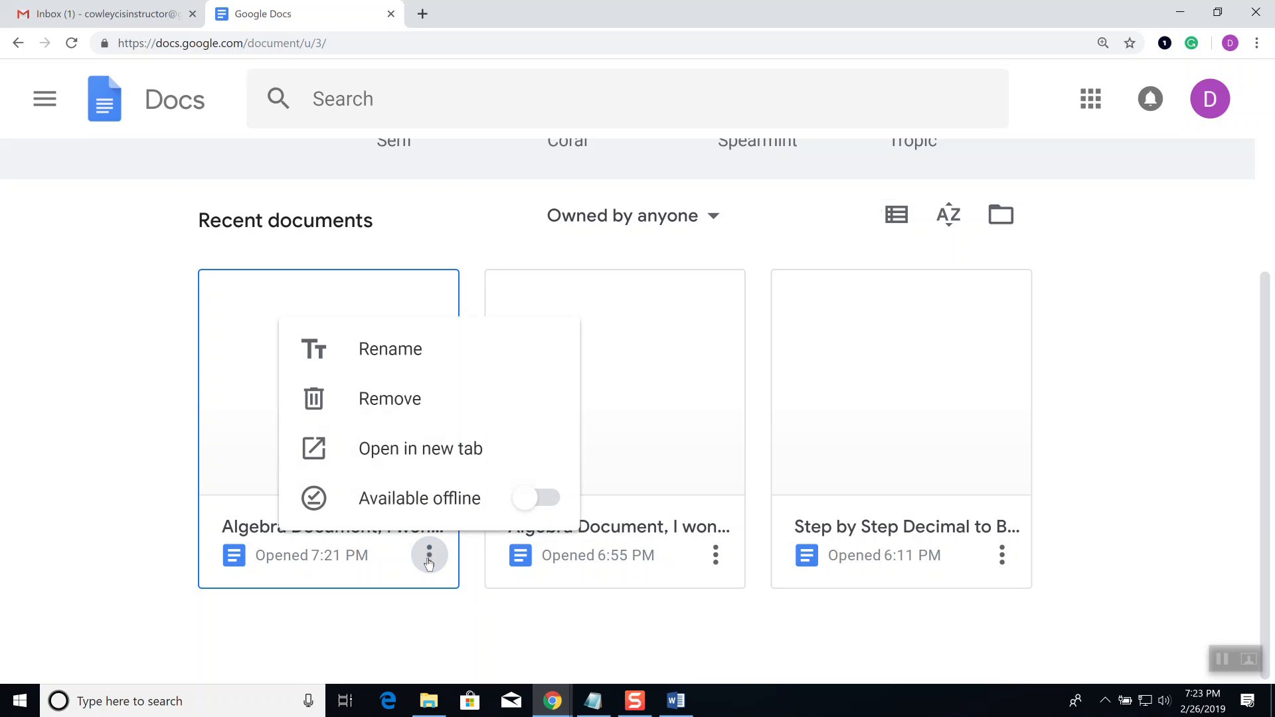
click(162, 407)
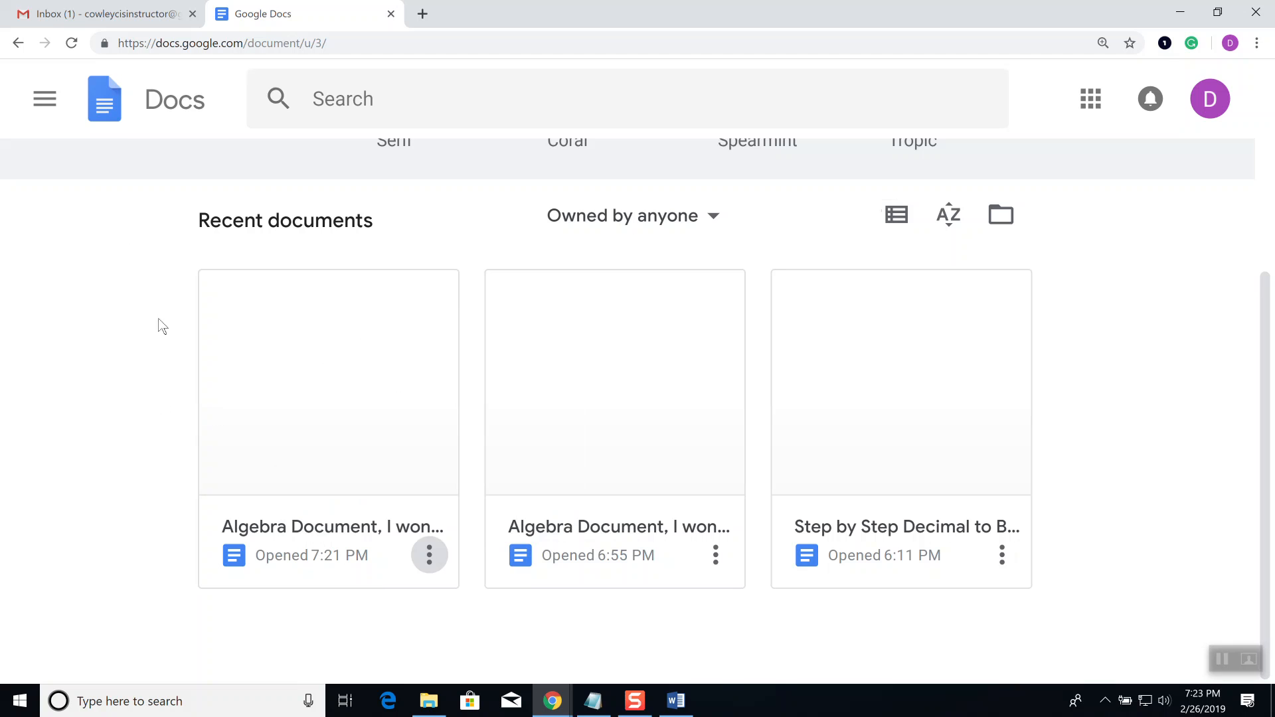
Step: Open the first Algebra document, return to Docs home, and show its card's options
click(336, 473)
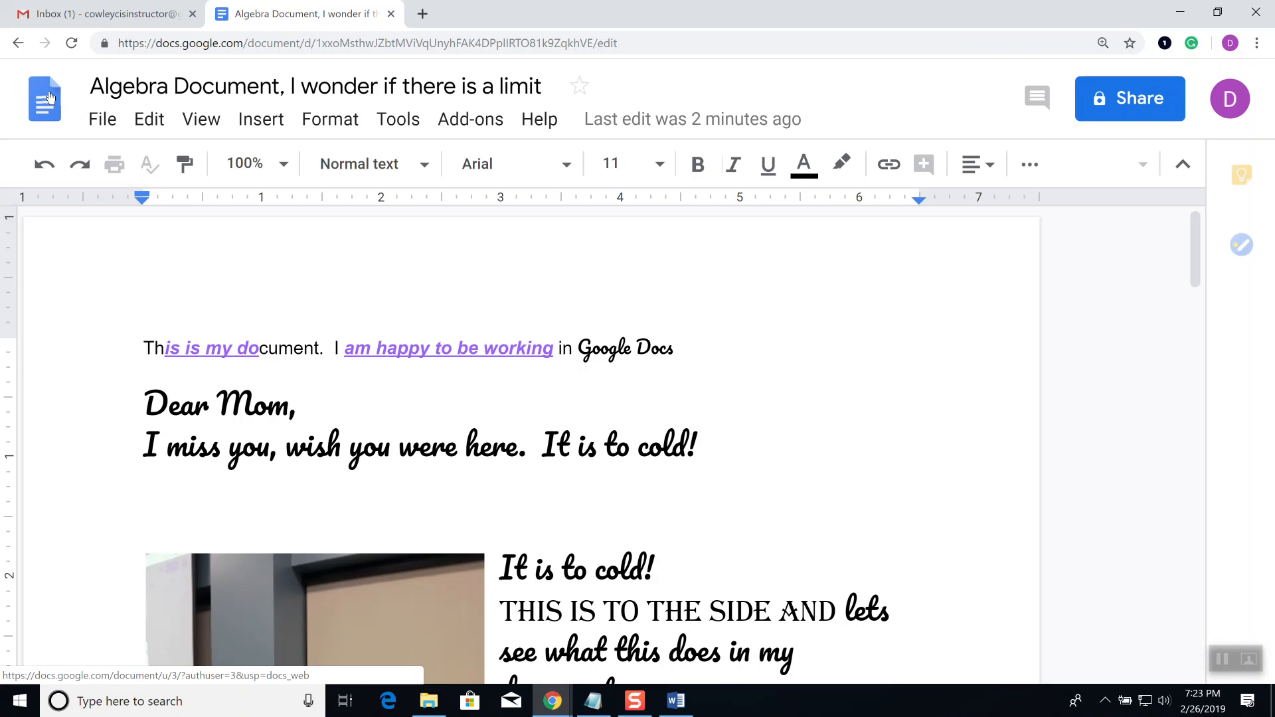
click(52, 99)
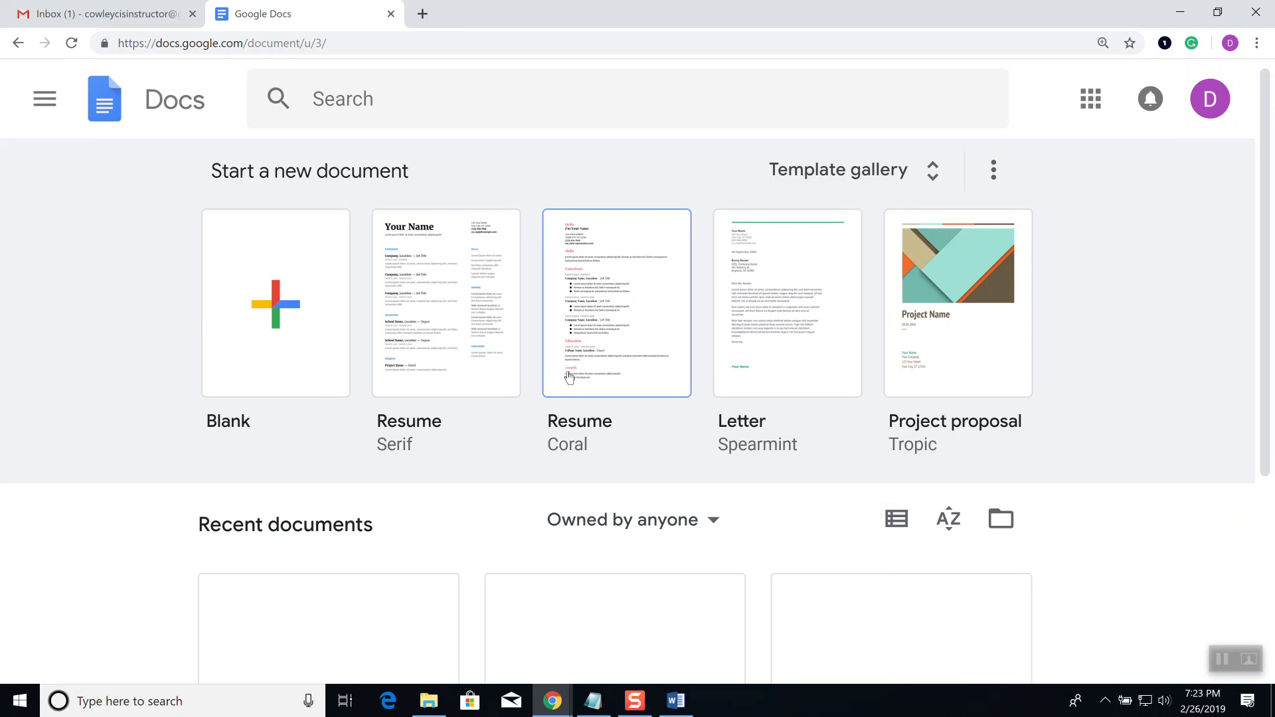
scroll(570, 376, down, 3)
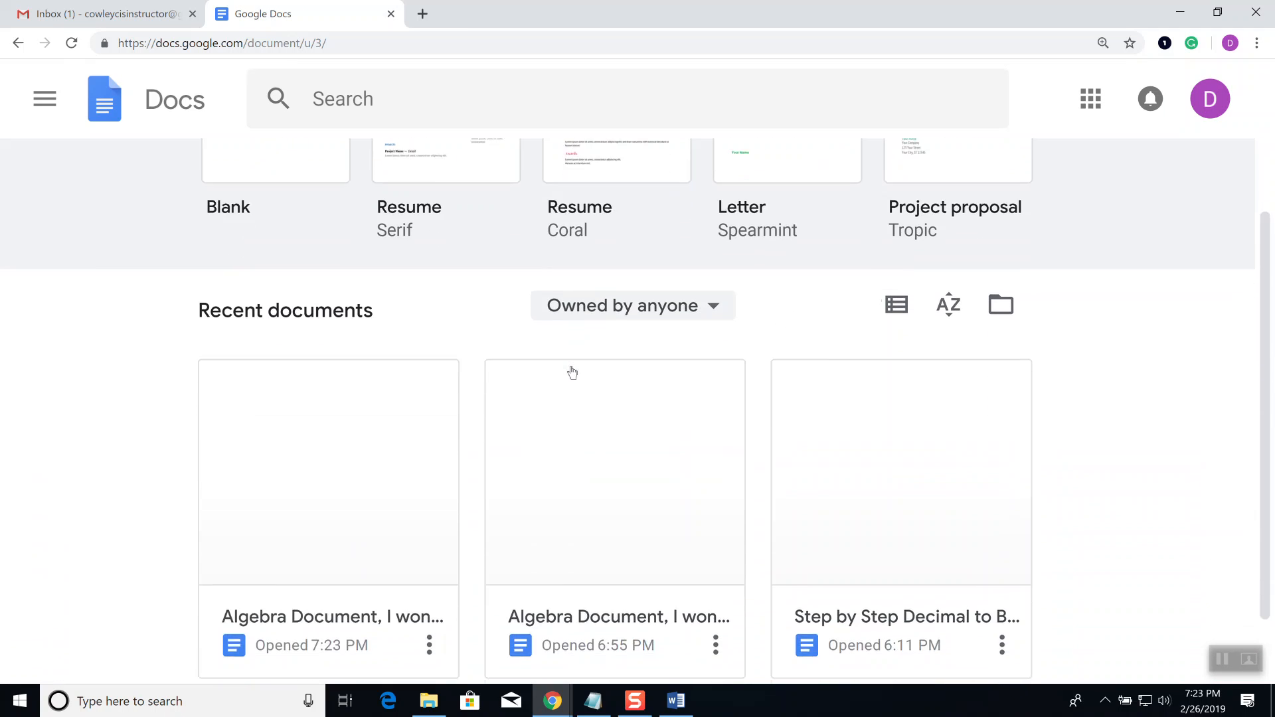
scroll(572, 372, down, 2)
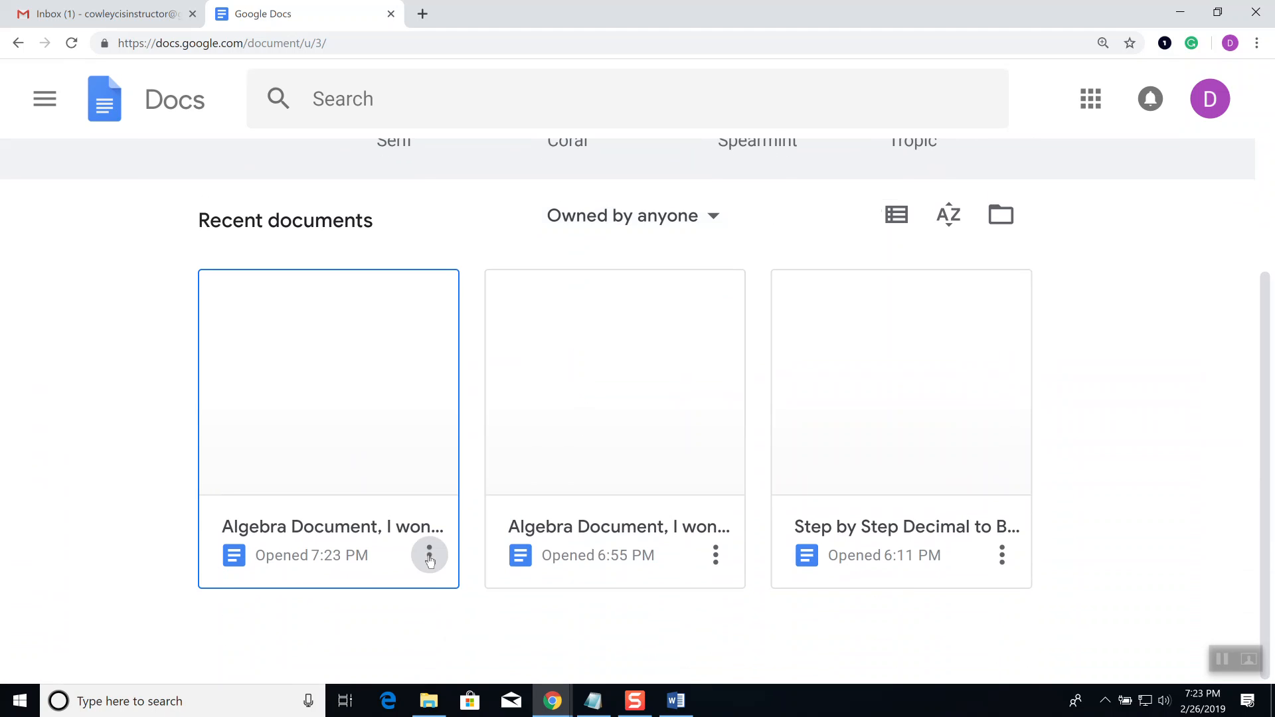
click(430, 557)
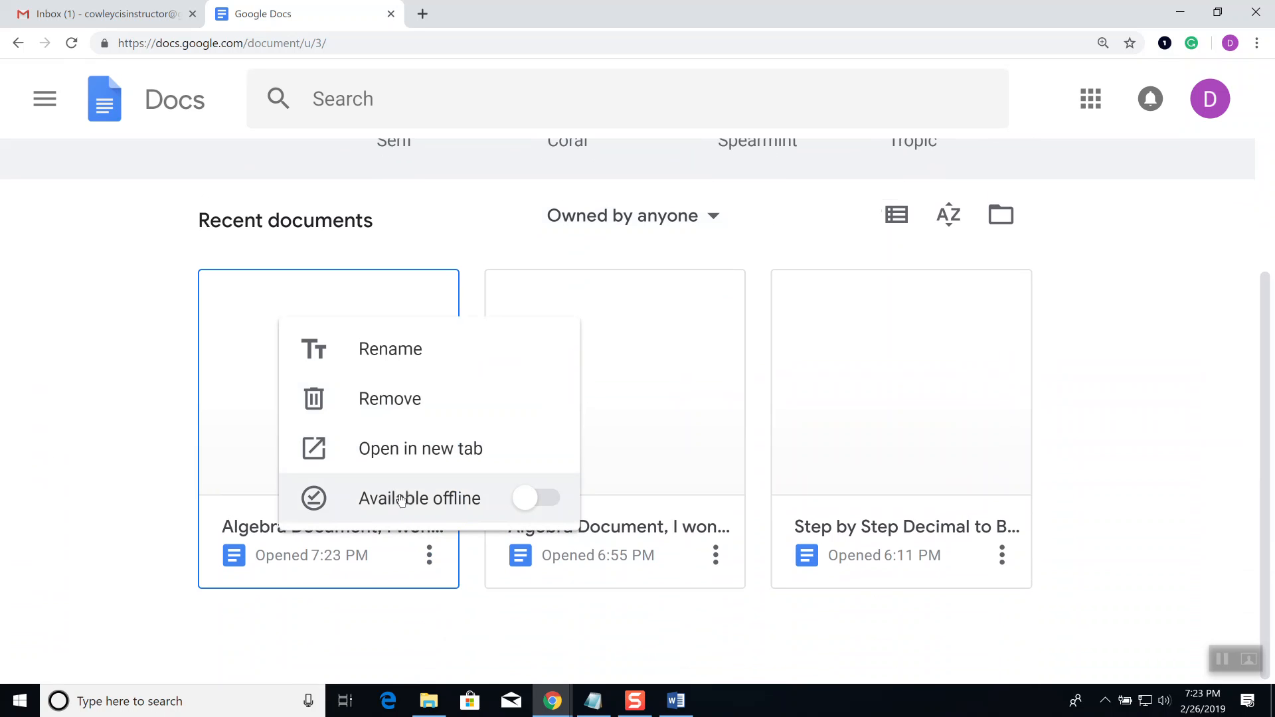
click(418, 497)
click(429, 556)
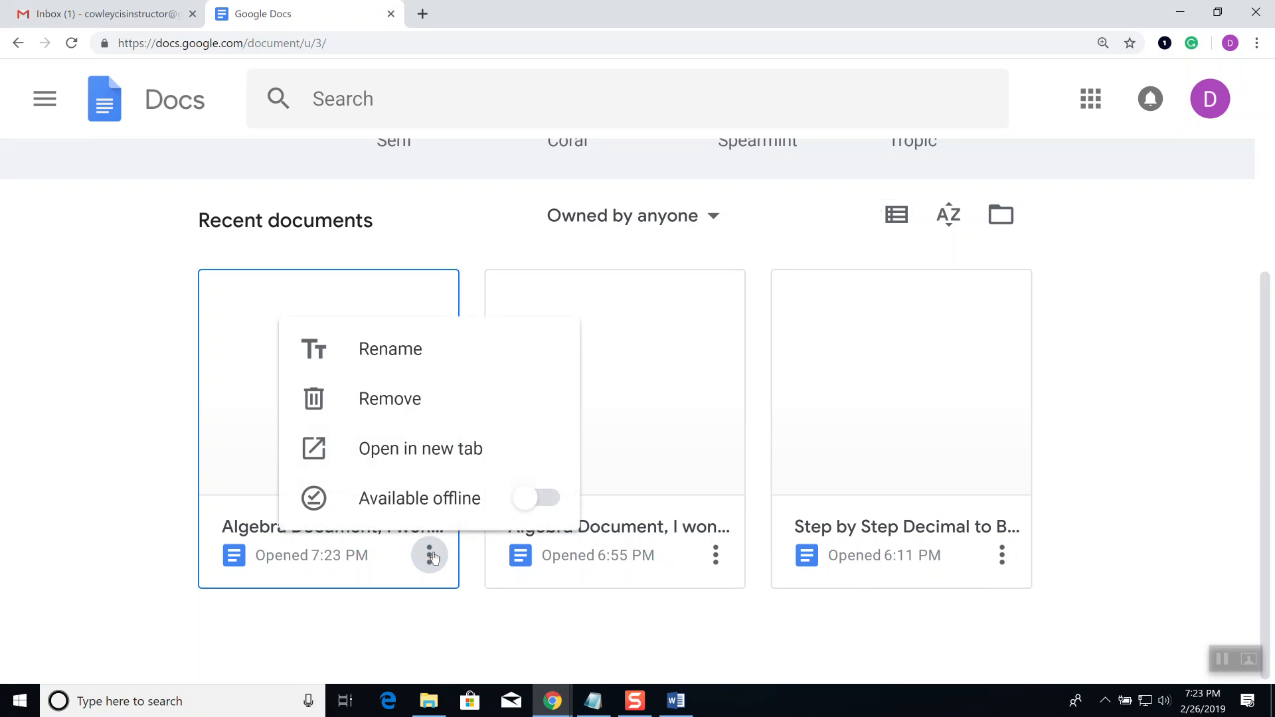
click(542, 500)
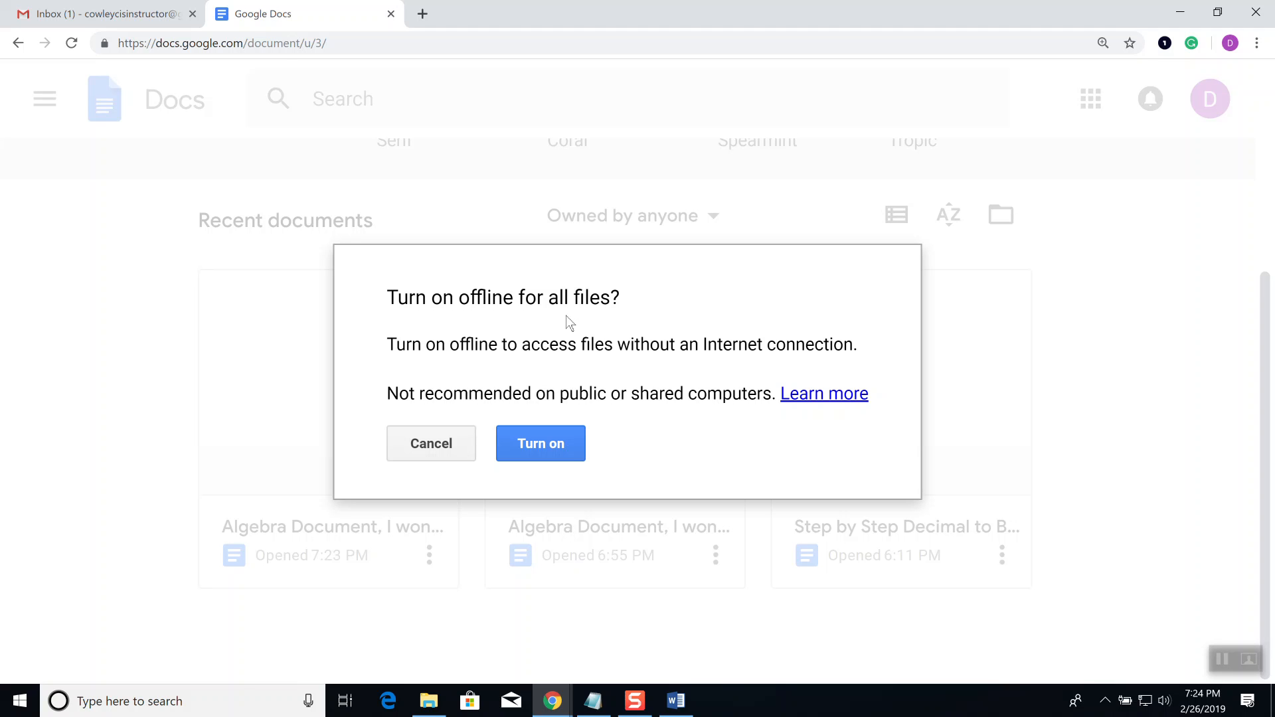
click(433, 442)
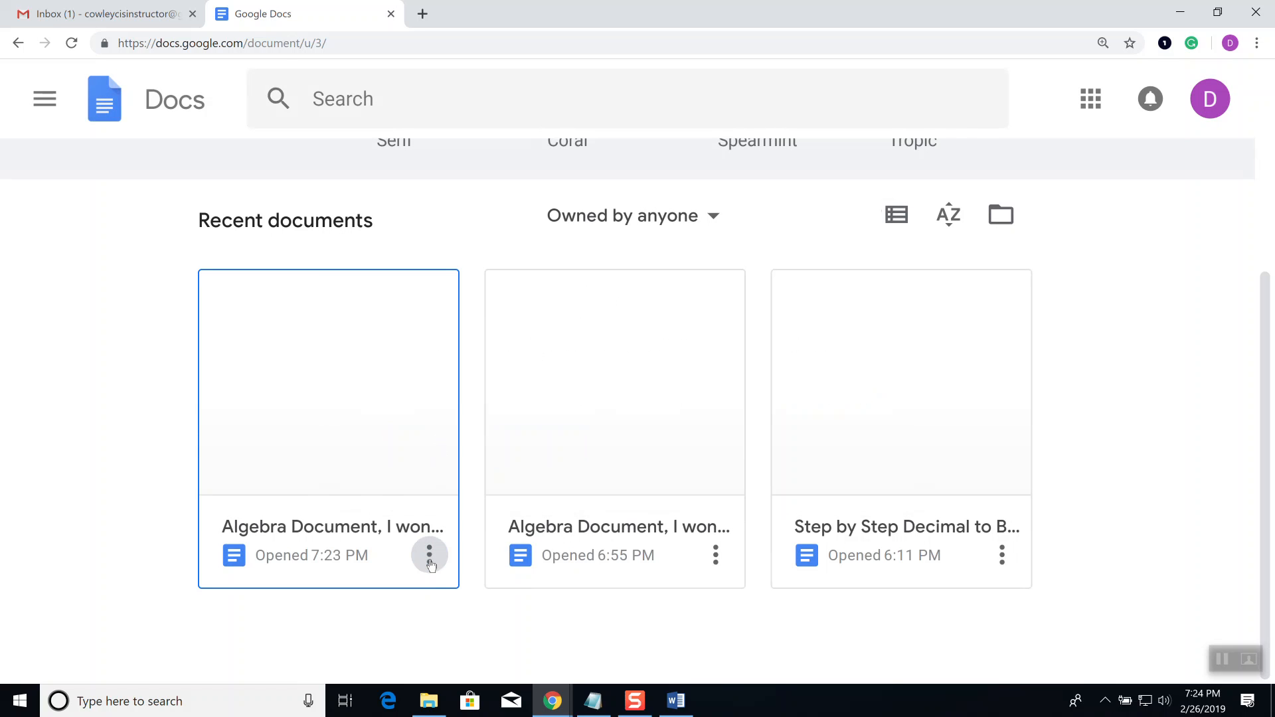
click(429, 556)
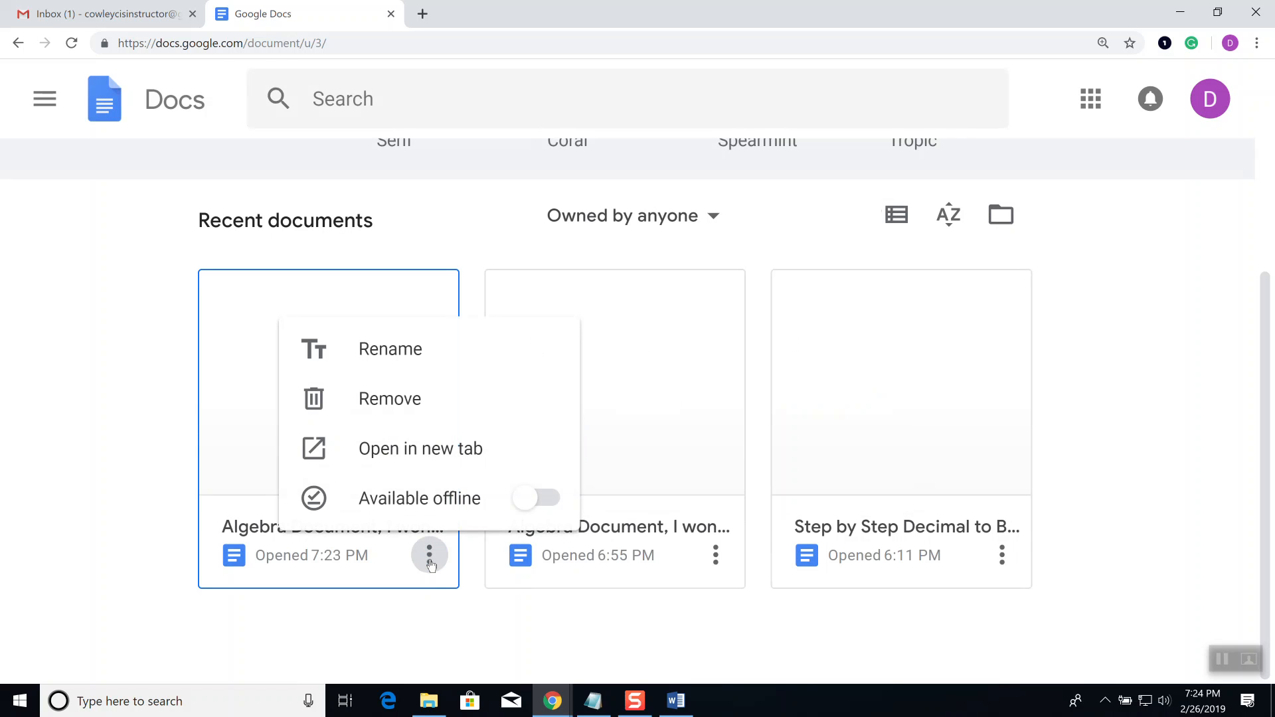
Step: Rename the newest Algebra document to 'This is my original document', then open the other Algebra document
click(394, 359)
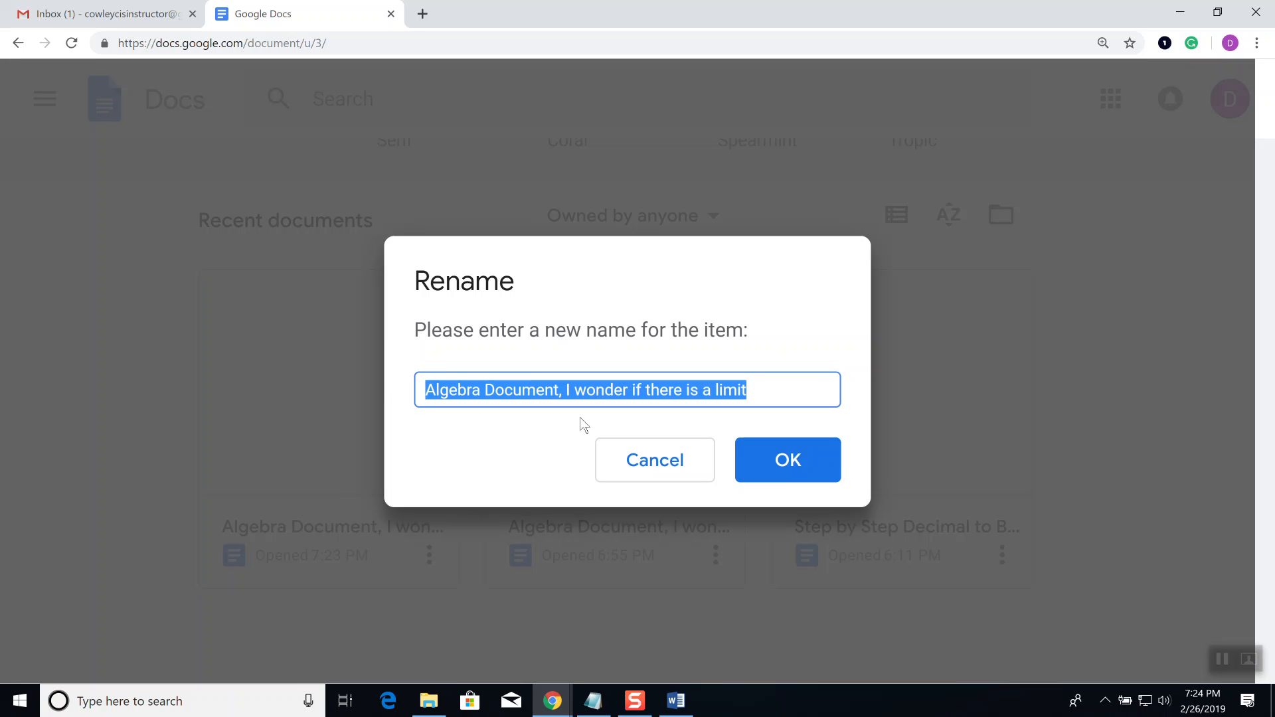
text(This is mo)
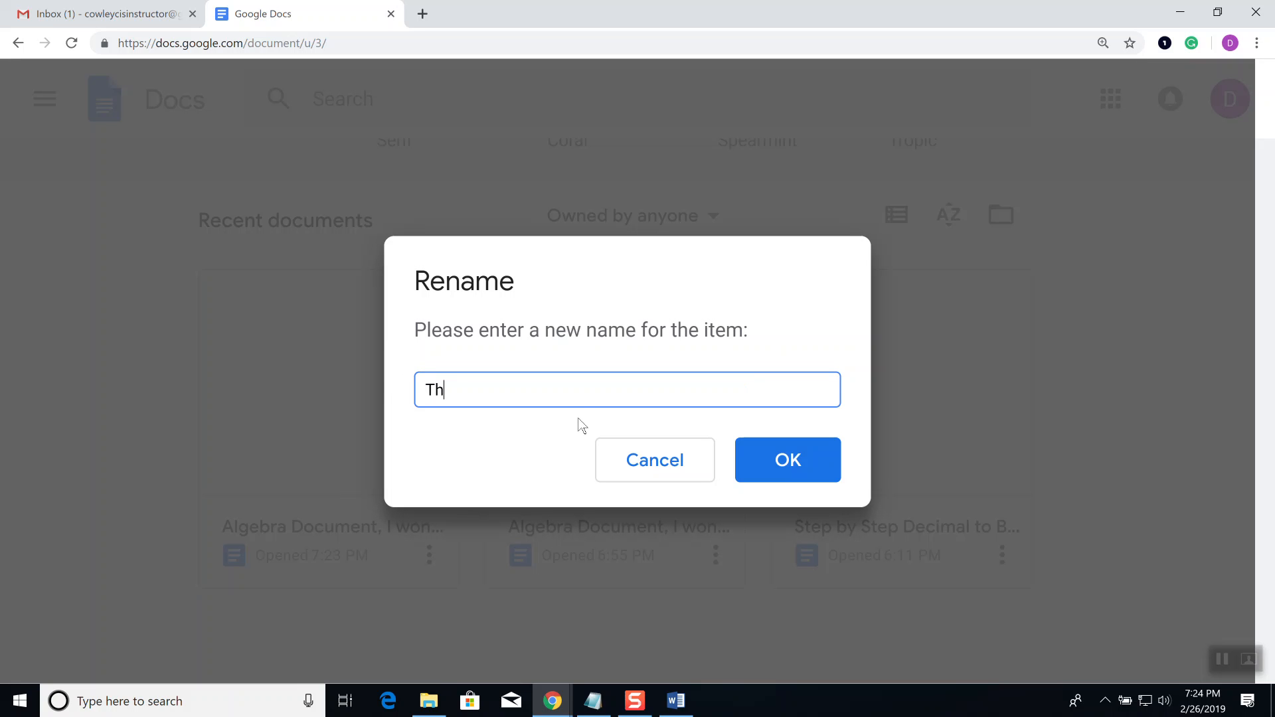
key(BackSpace)
key(BackSpace)
text(y original docu)
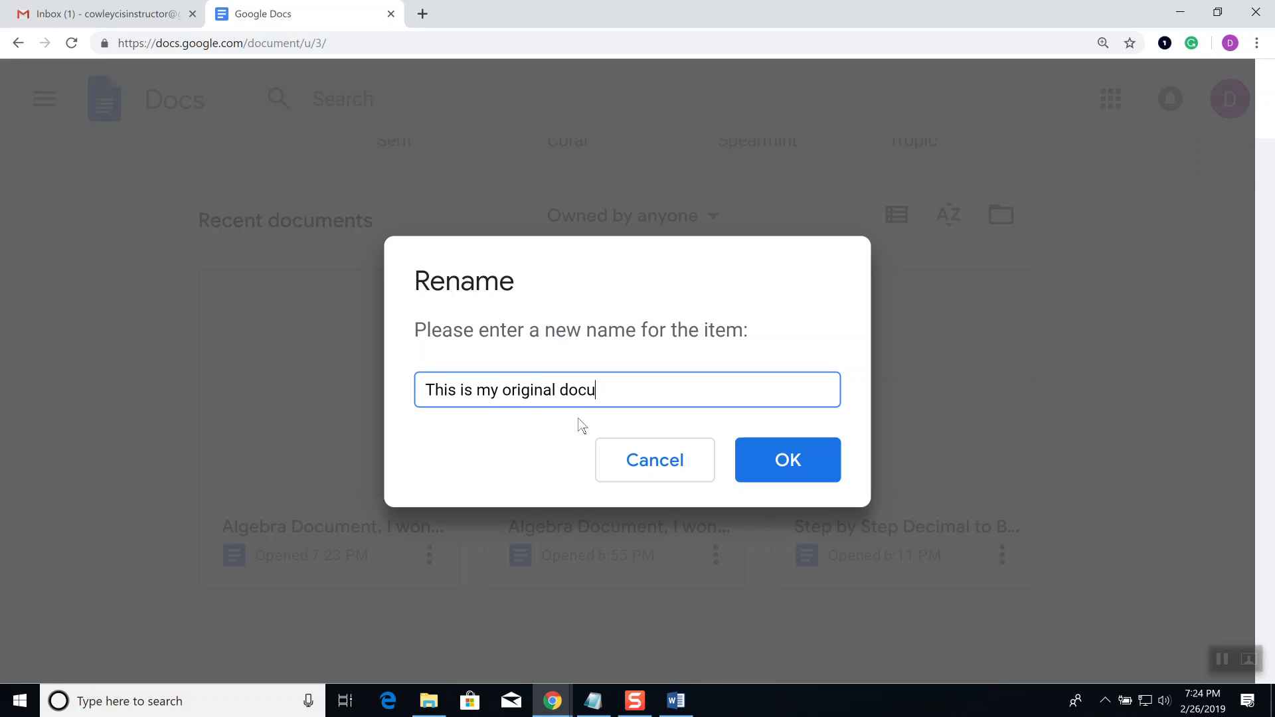
text(ment)
key(Return)
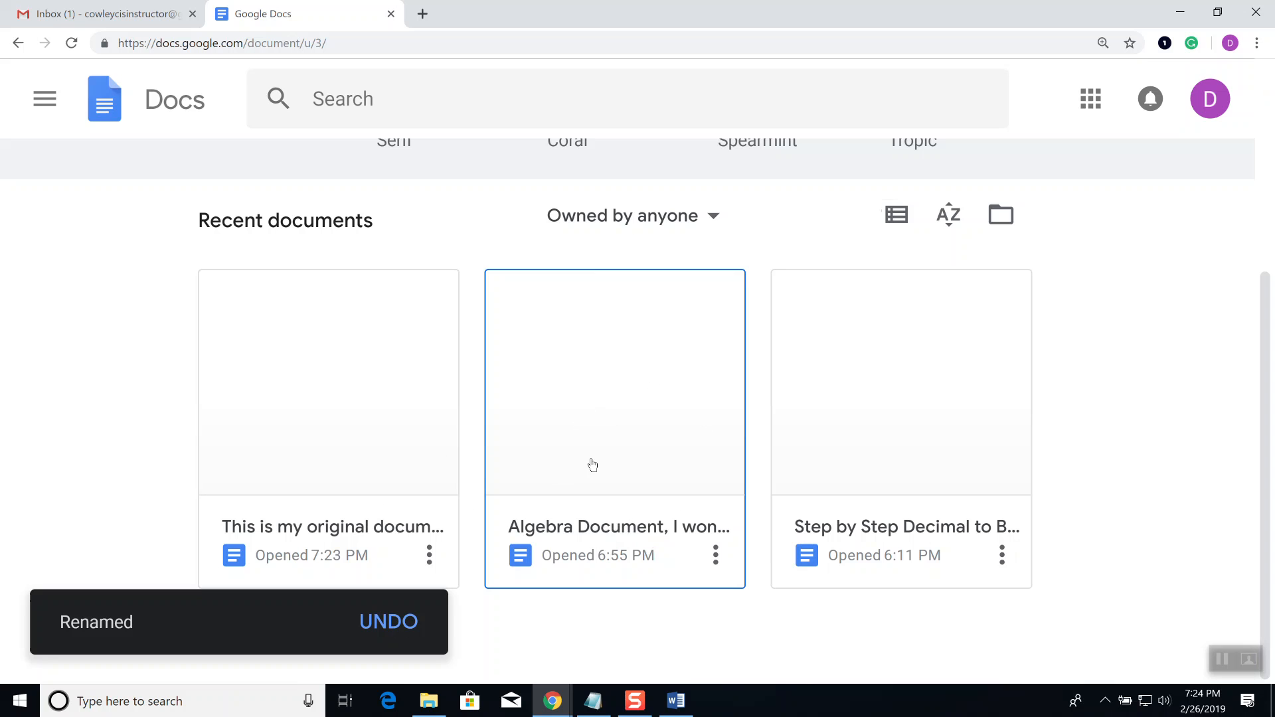
click(587, 393)
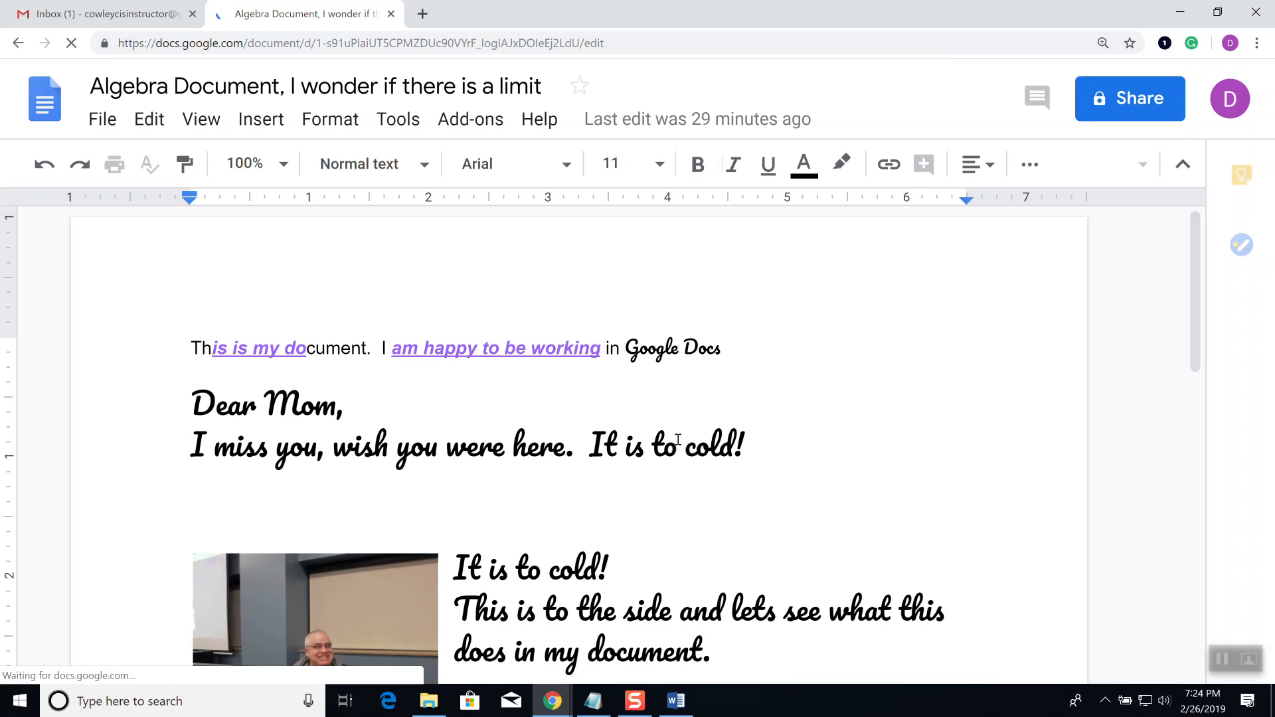
Step: Open 'This is my original document' from its right-click menu
scroll(687, 435, down, 4)
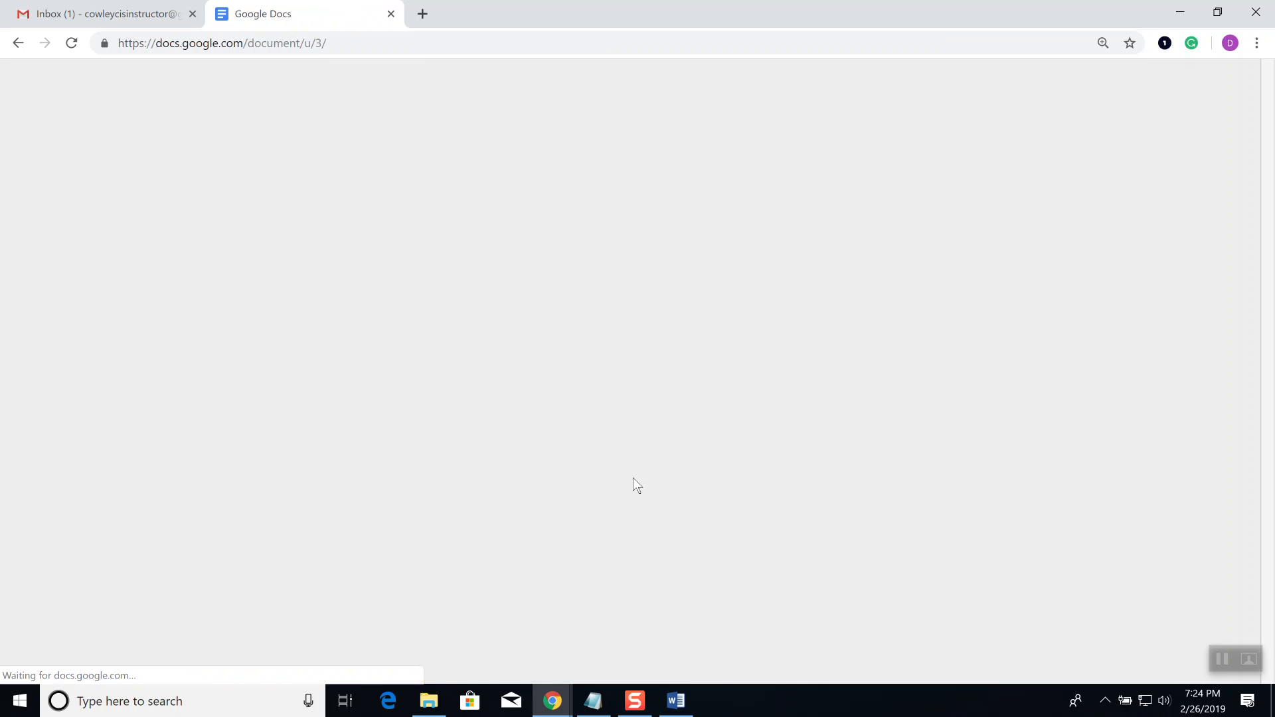
scroll(676, 461, down, 4)
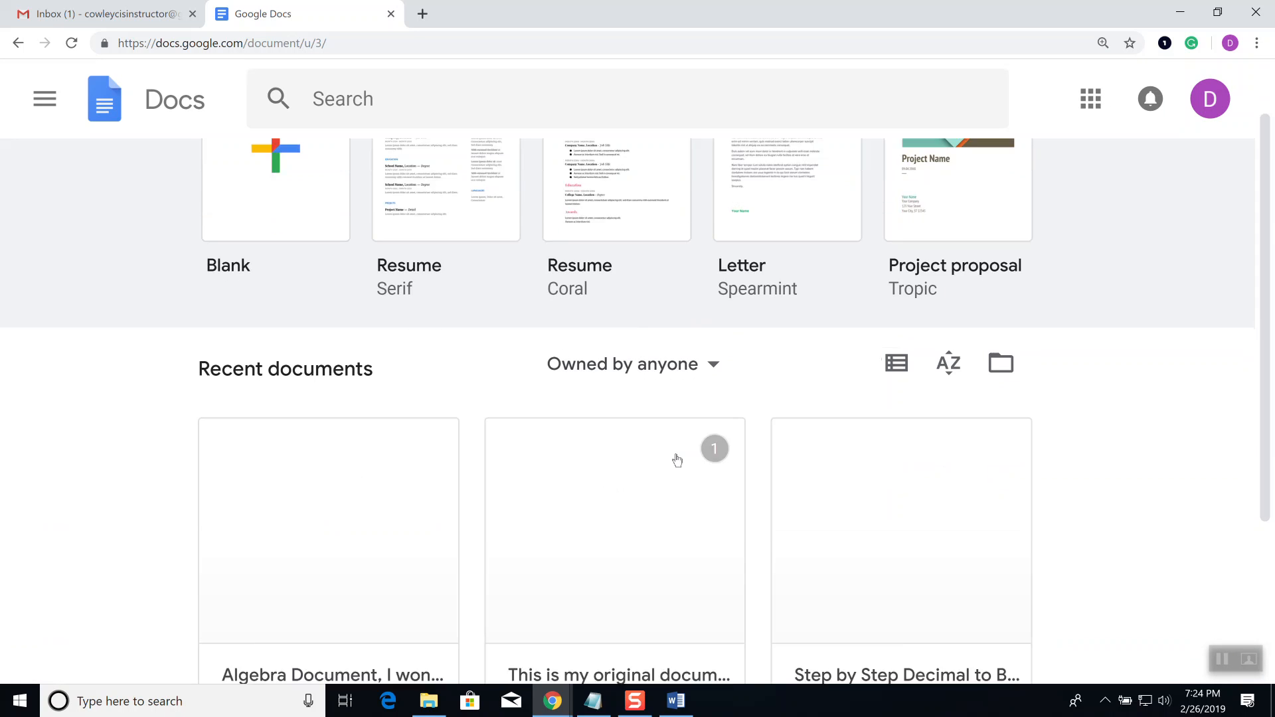
scroll(677, 490, down, 1)
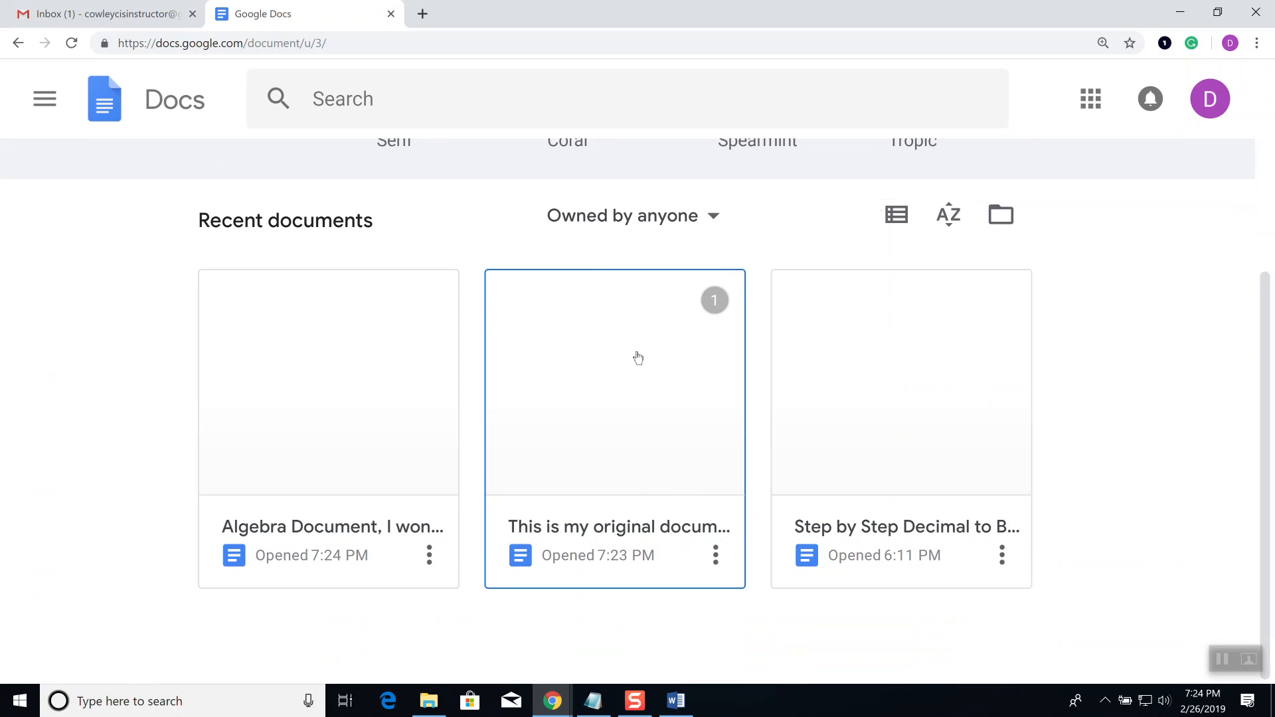
right_click(642, 380)
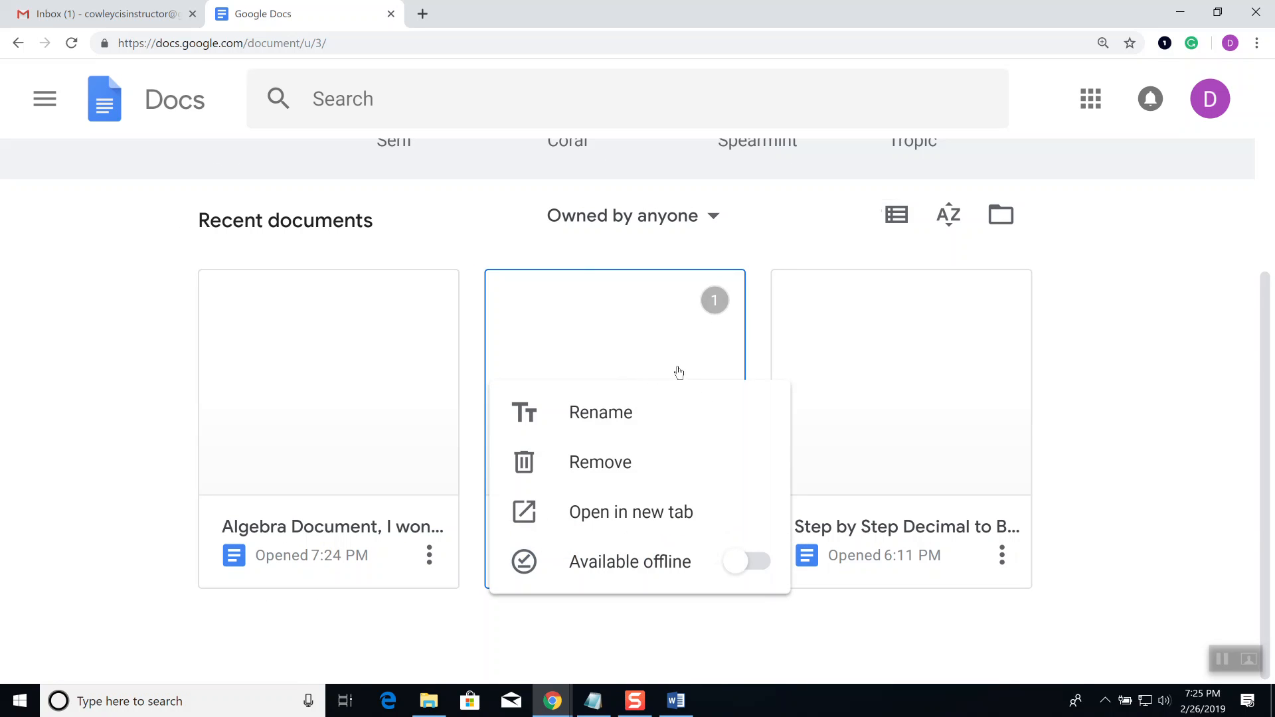
click(600, 349)
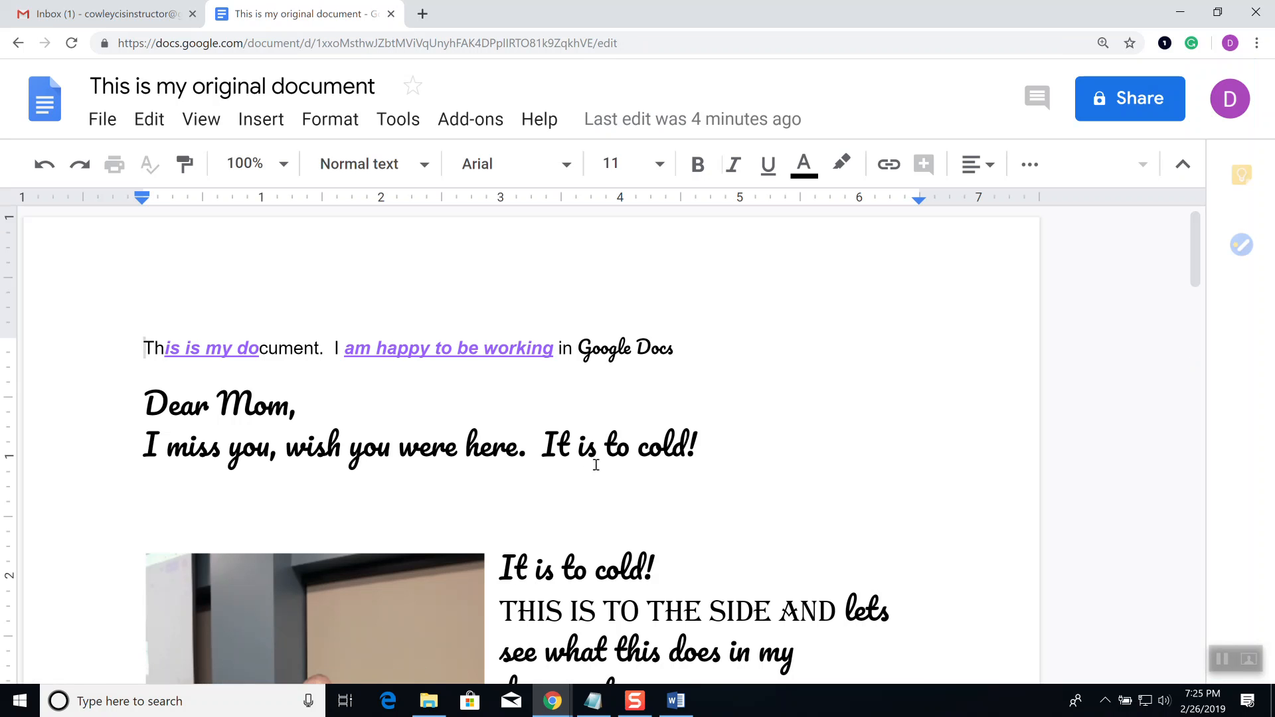
Step: Return to Docs home and open 'Algebra Document, I wonder if there is a limit'
click(38, 113)
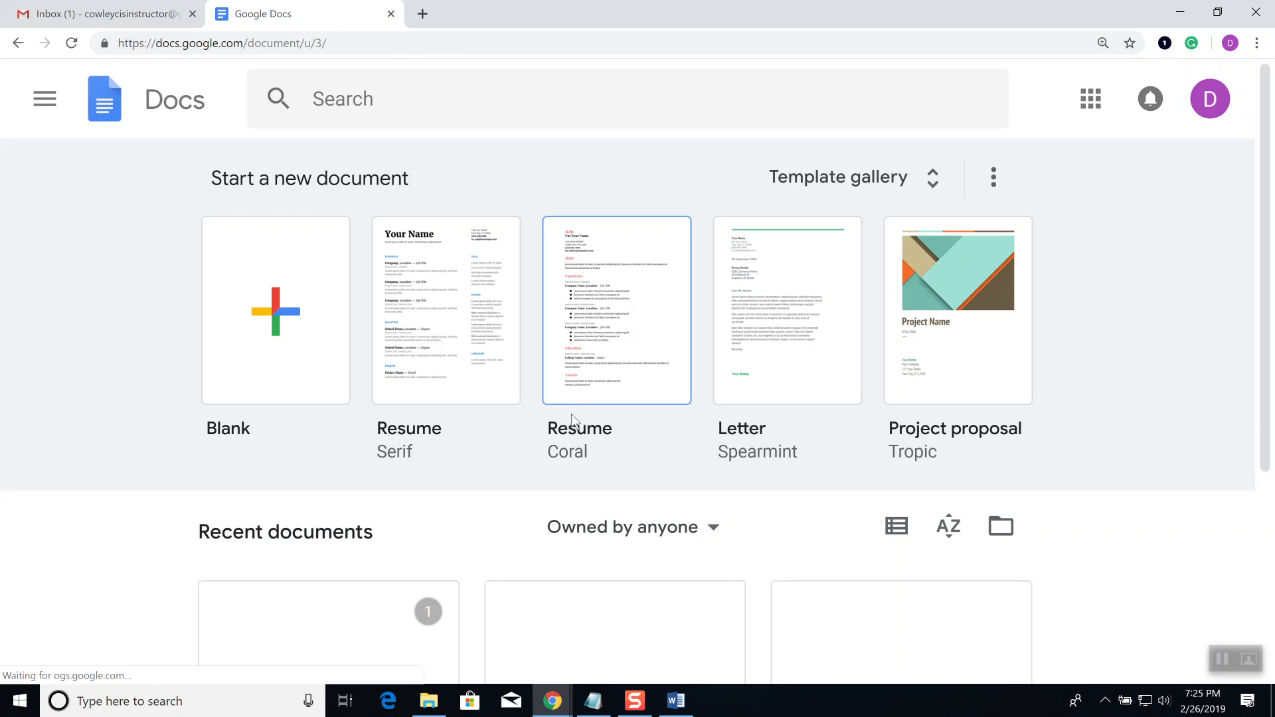
scroll(1145, 438, down, 3)
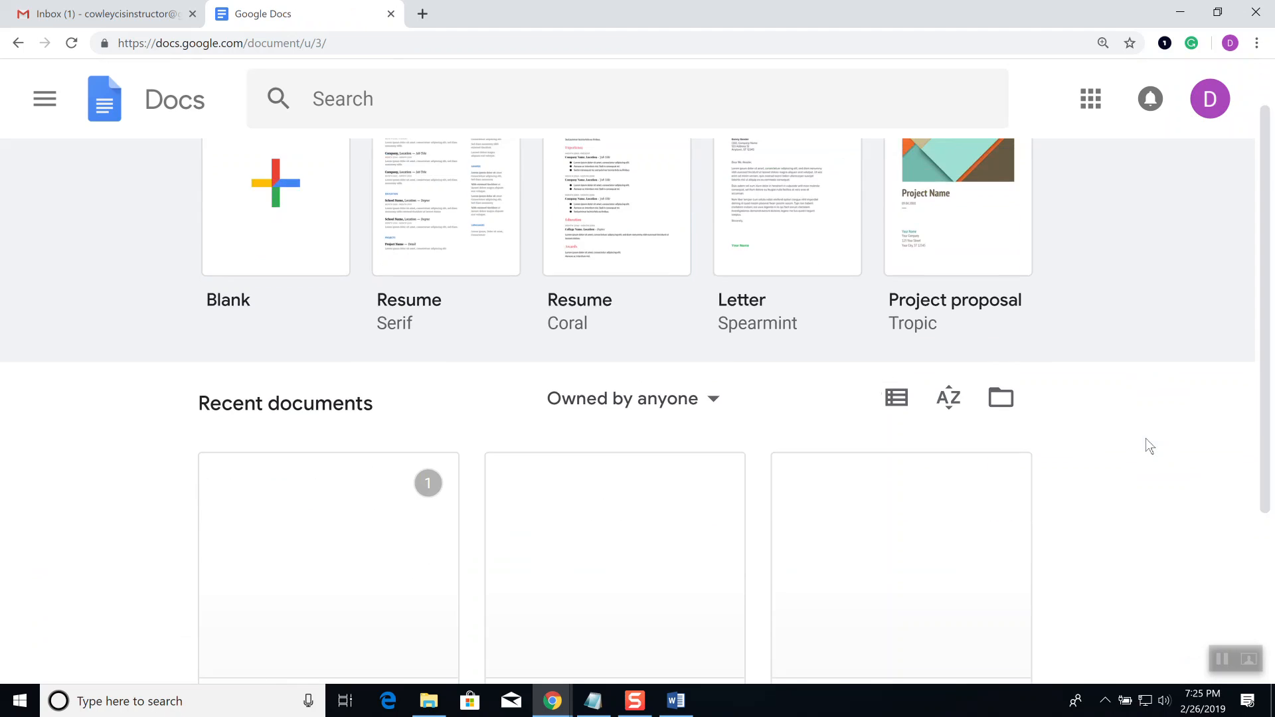
scroll(1144, 437, down, 1)
click(430, 365)
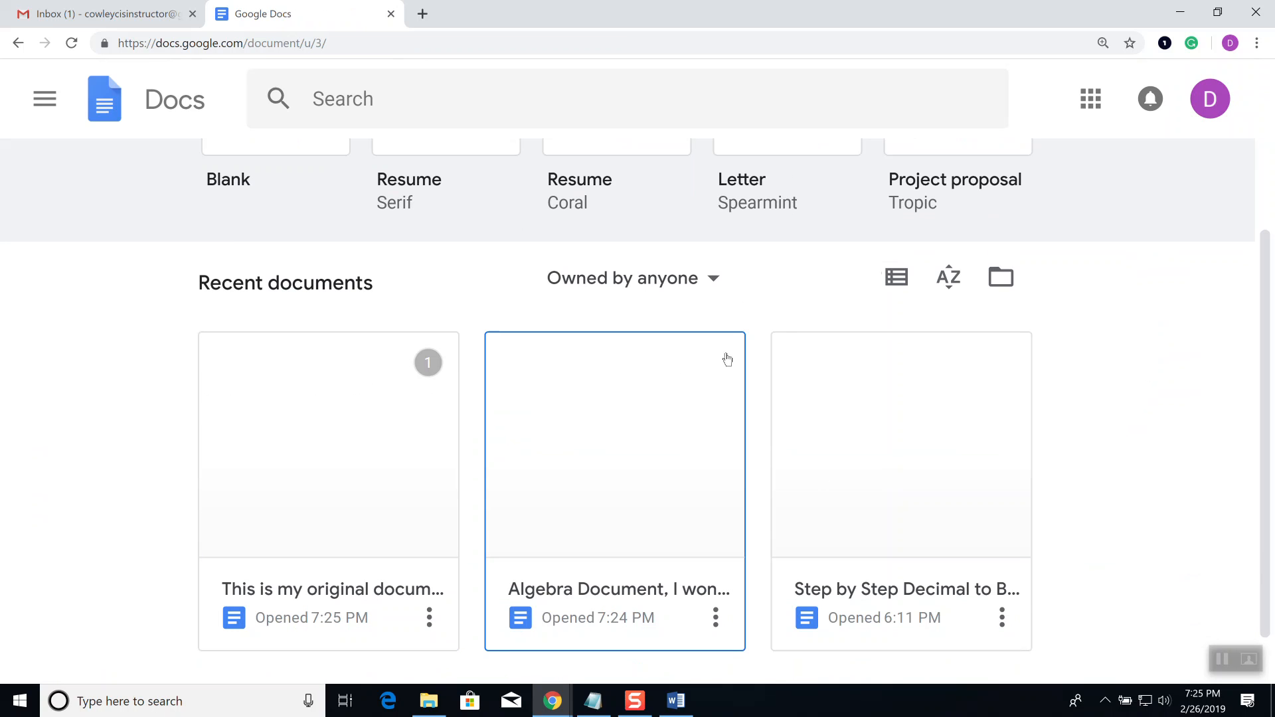
click(662, 445)
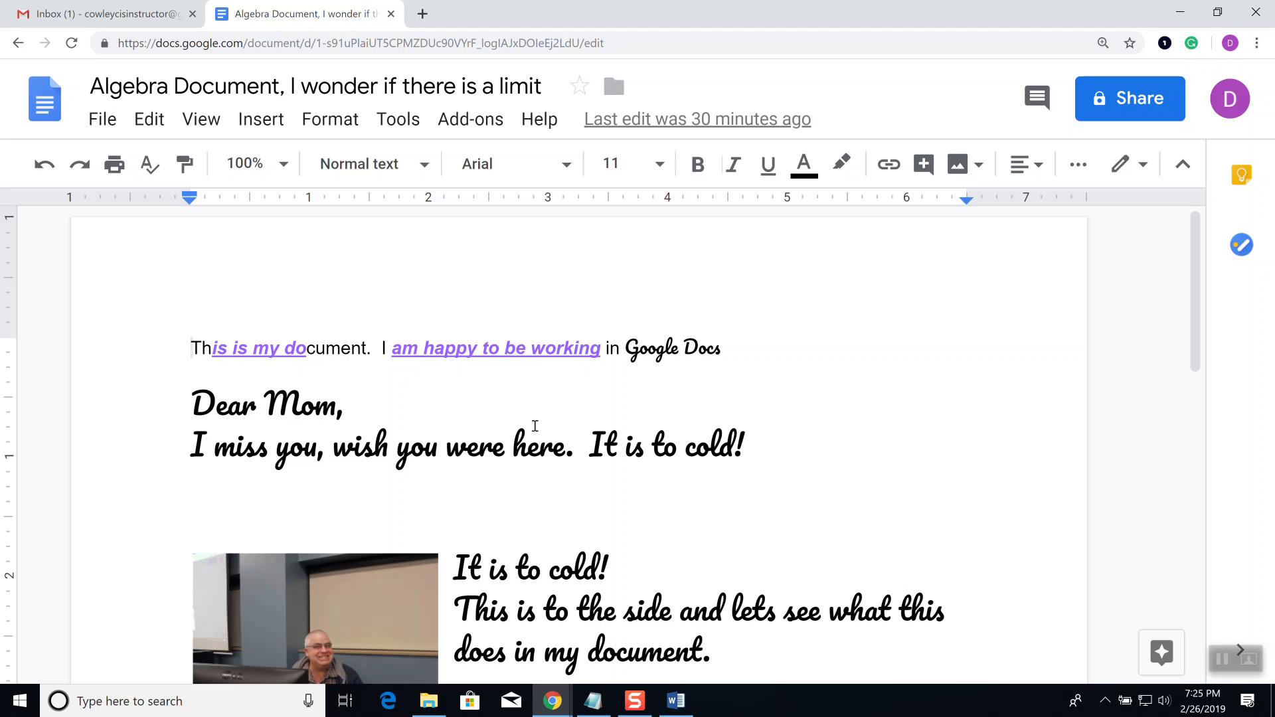
Step: Choose Share... from the File menu of the Algebra document
click(104, 127)
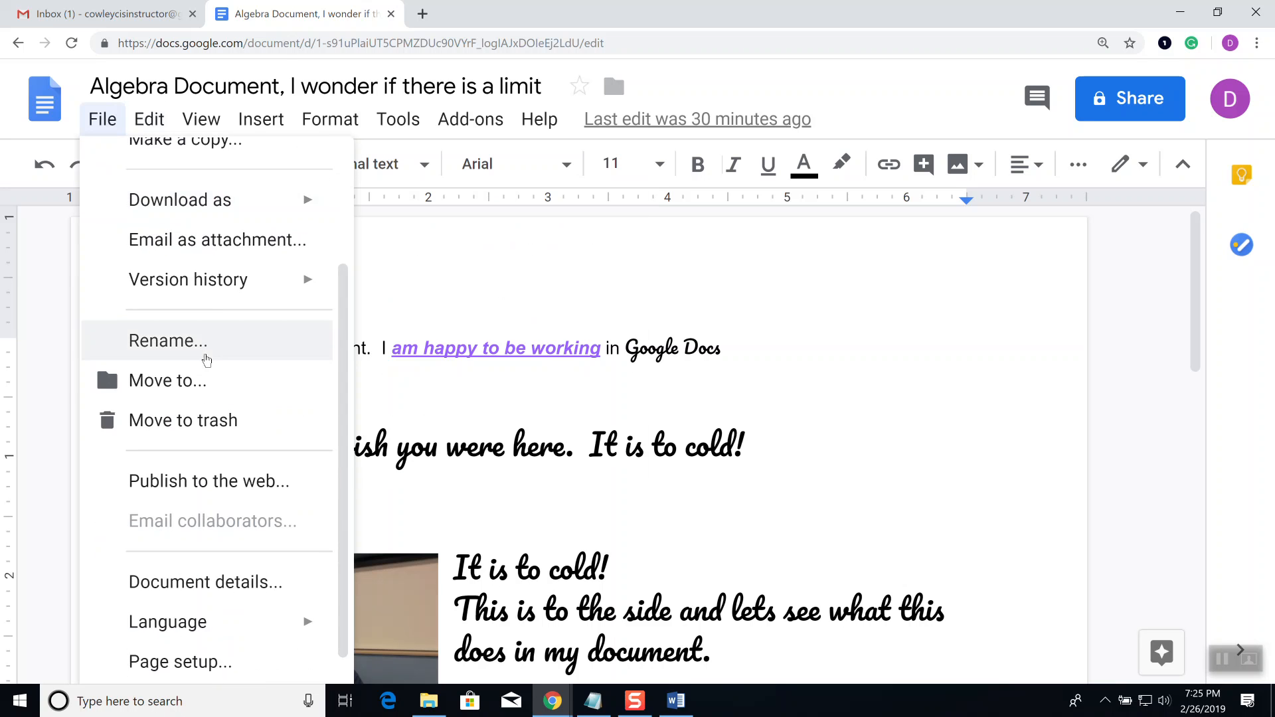
scroll(204, 359, down, 1)
scroll(207, 370, up, 3)
scroll(210, 373, up, 1)
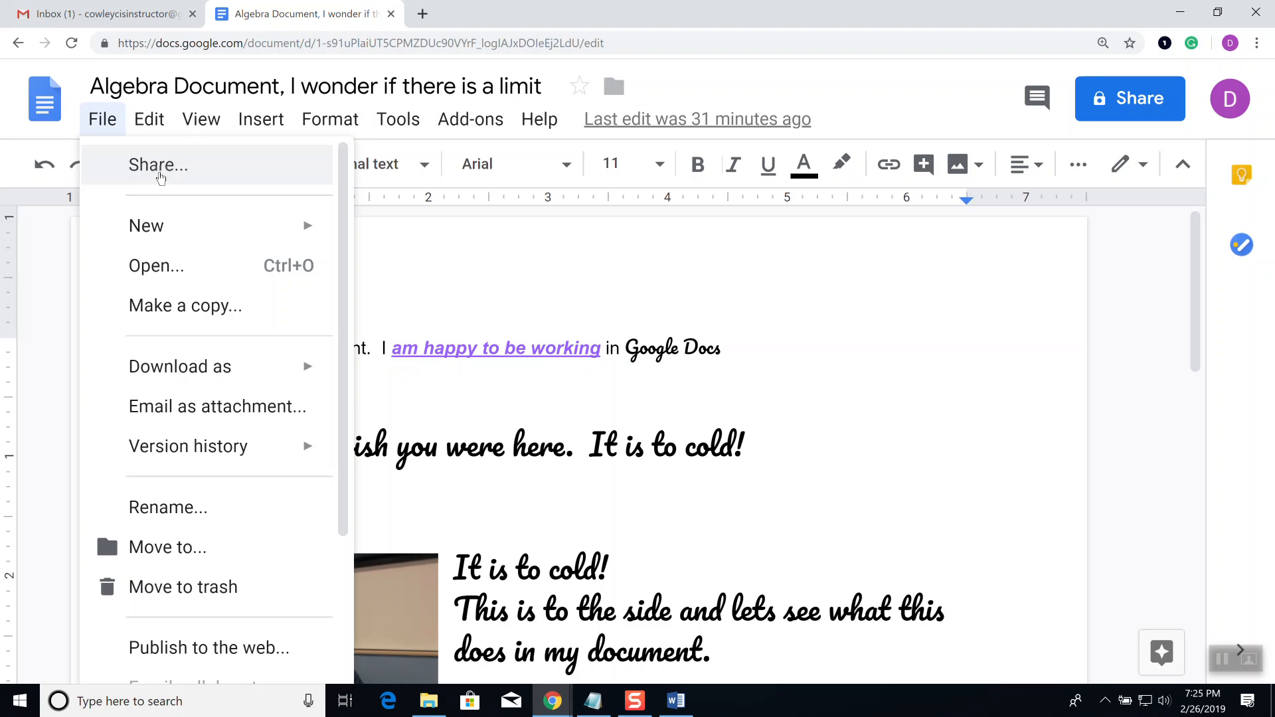
click(160, 174)
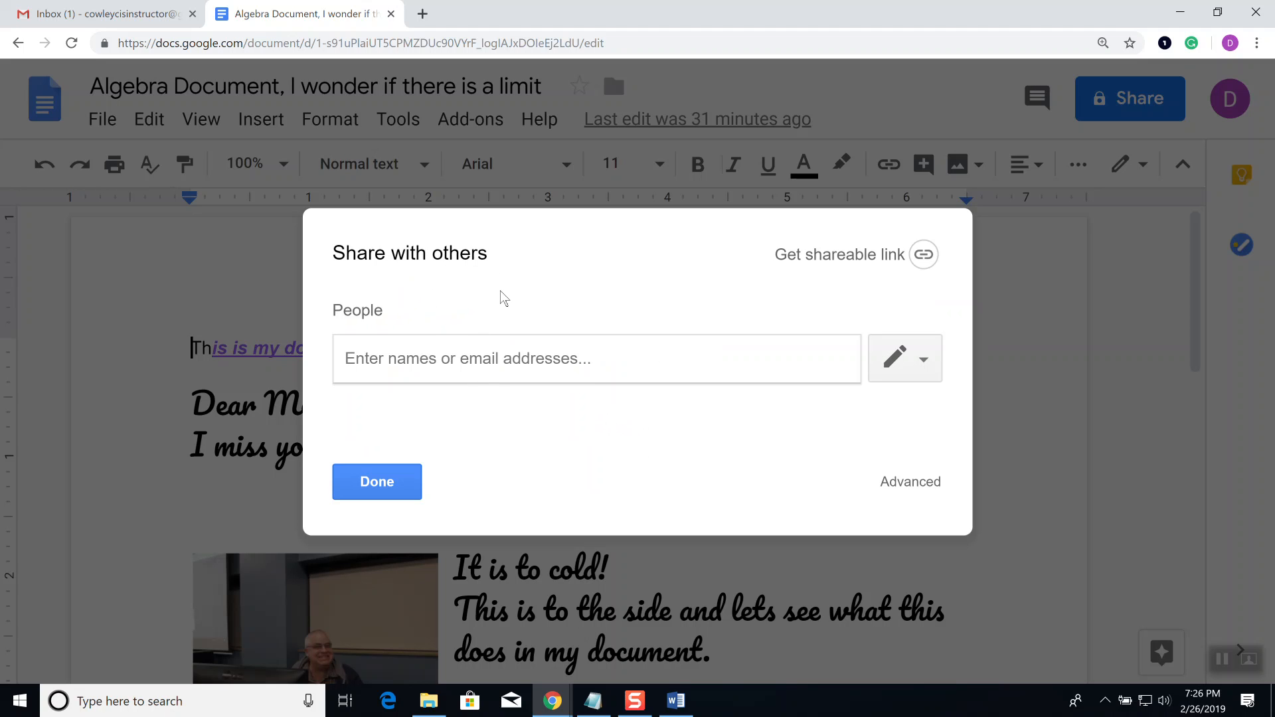
Step: Enter the first student's e-mail address as the share recipient
text(cis)
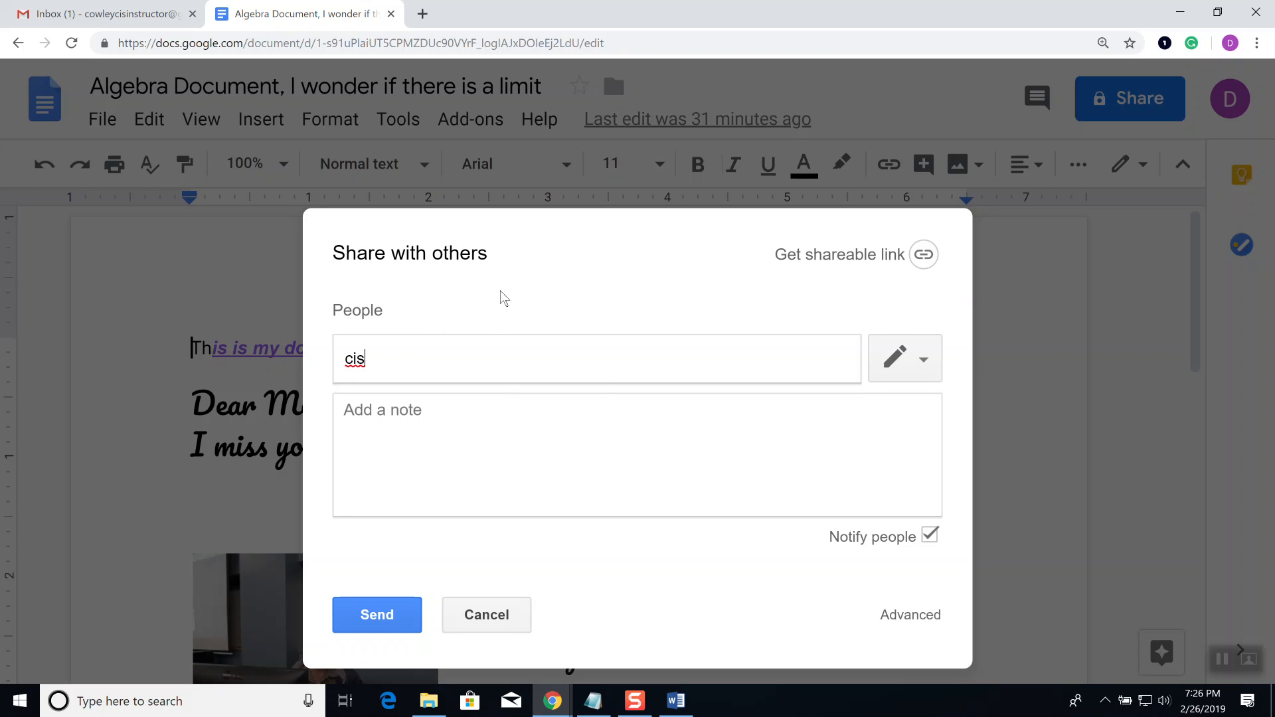
key(BackSpace)
key(BackSpace)
key(BackSpace)
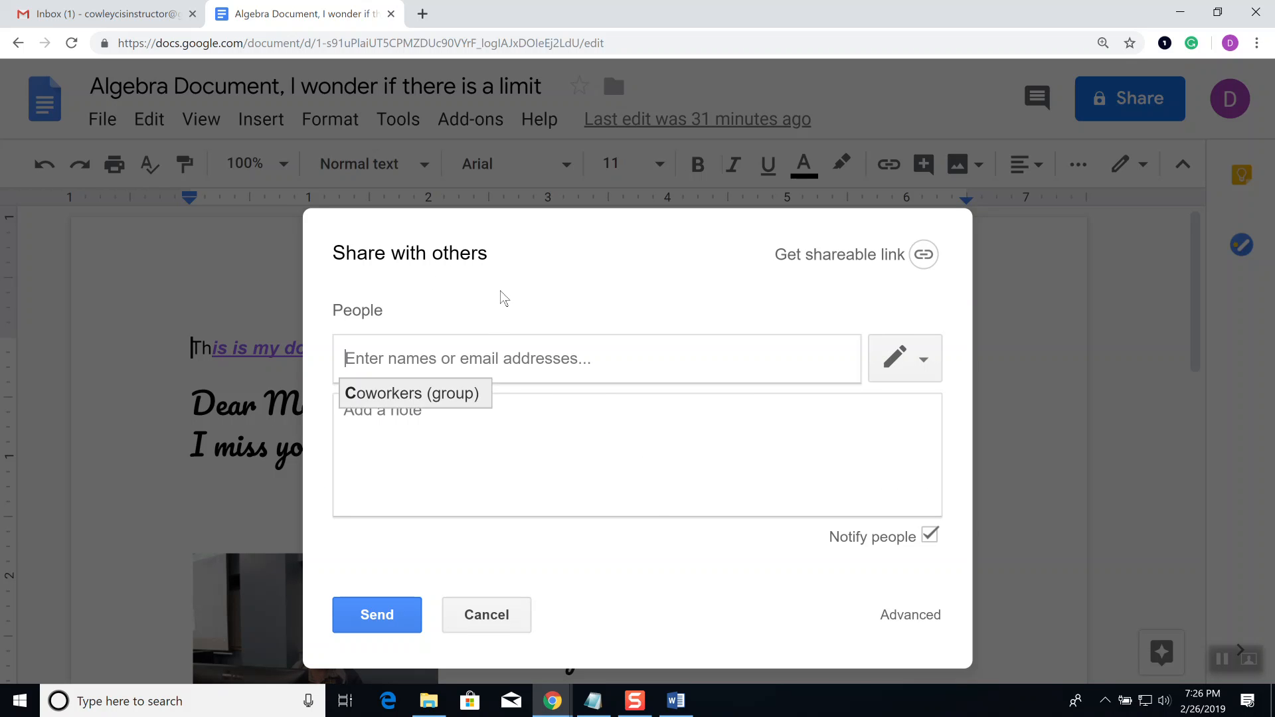
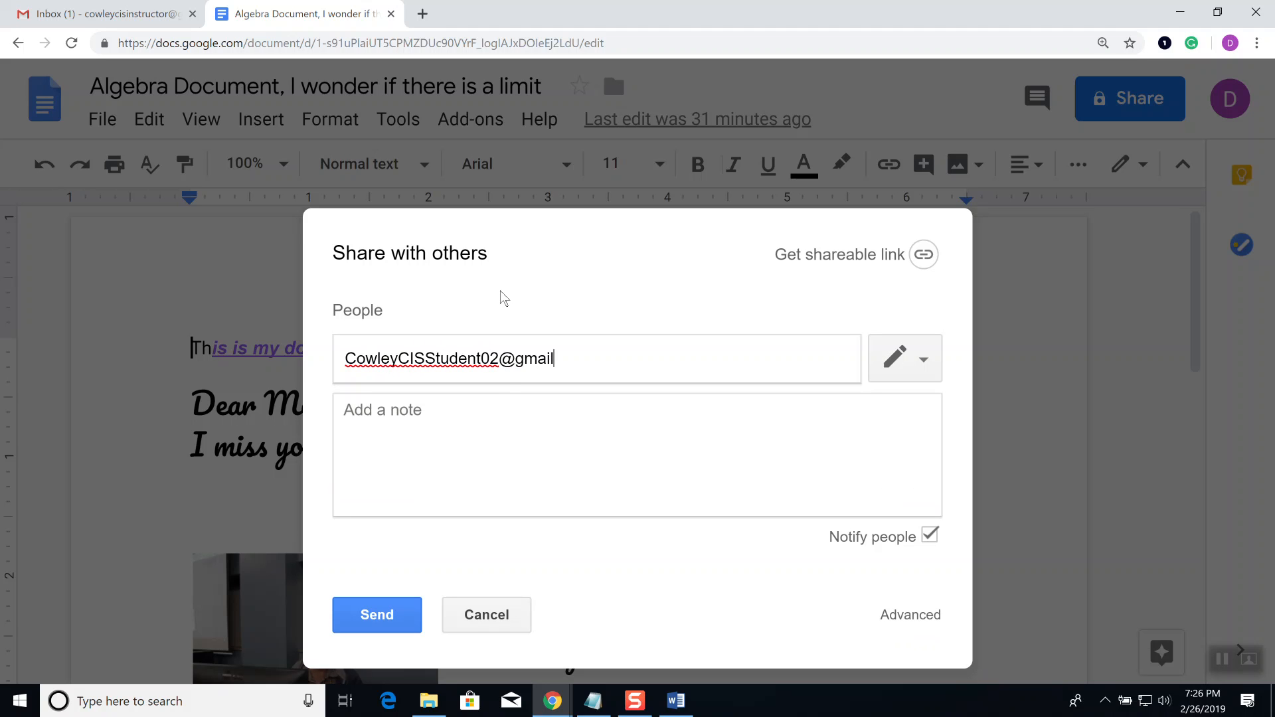
click(539, 461)
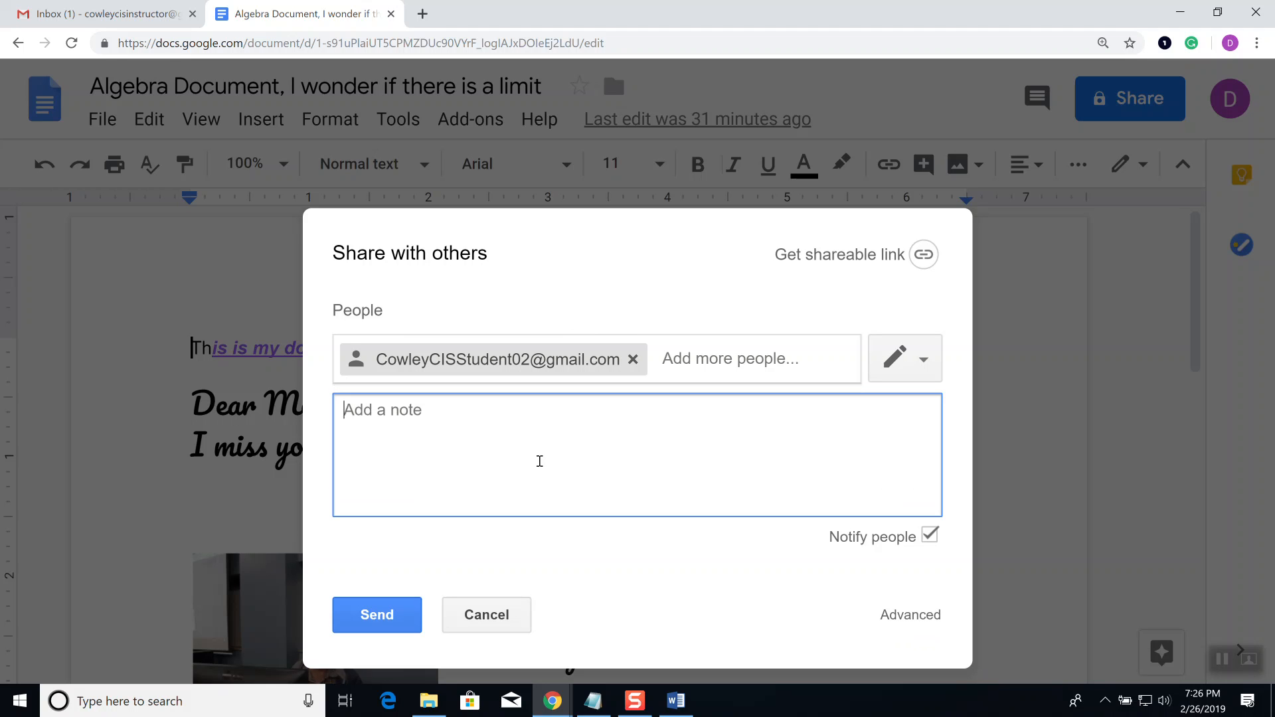
Step: Add the note 'Here is my document' and keep the invitee on Can edit
text(Here is my doucment)
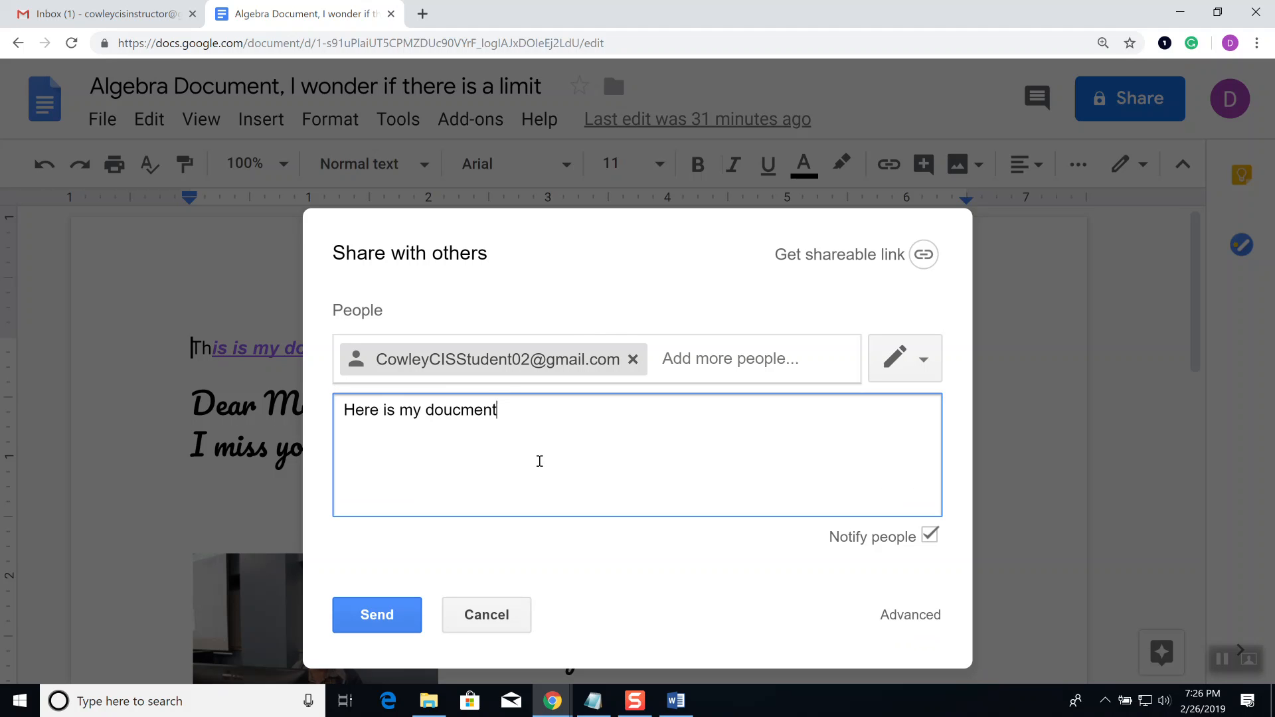
key(BackSpace)
key(BackSpace)
key(BackSpace)
key(BackSpace)
key(BackSpace)
key(BackSpace)
text(cument)
click(926, 360)
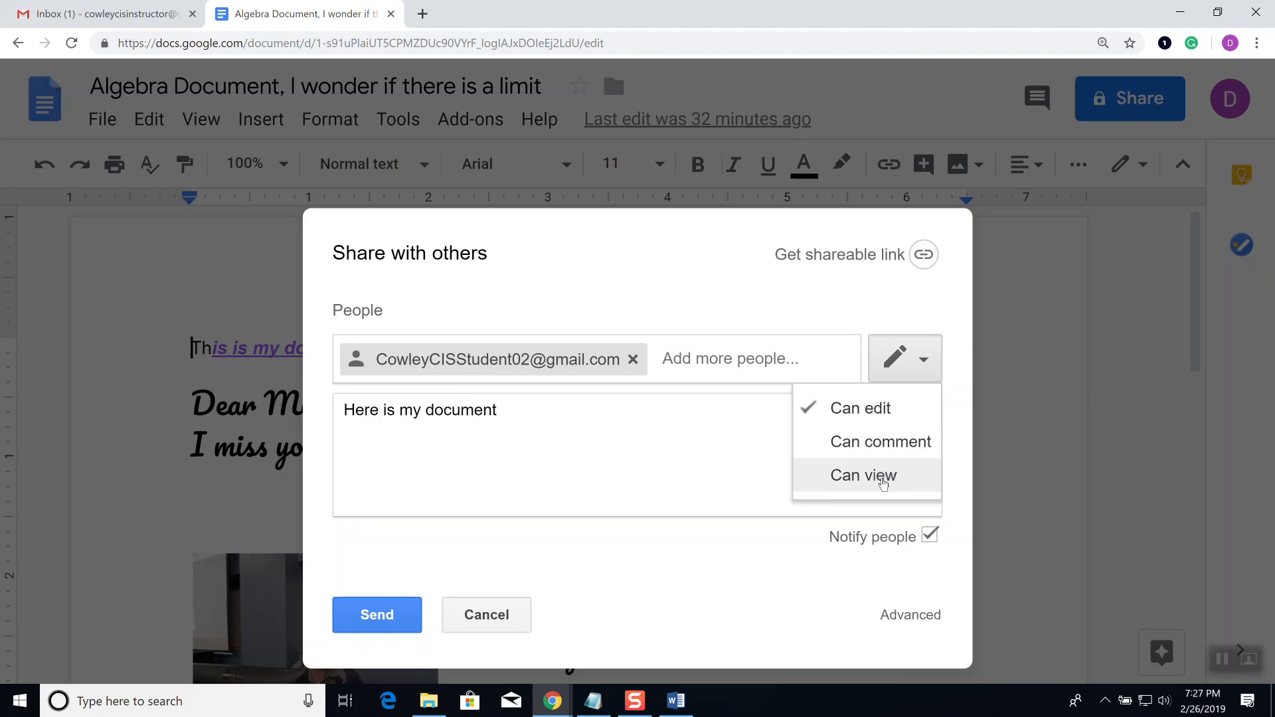
click(555, 430)
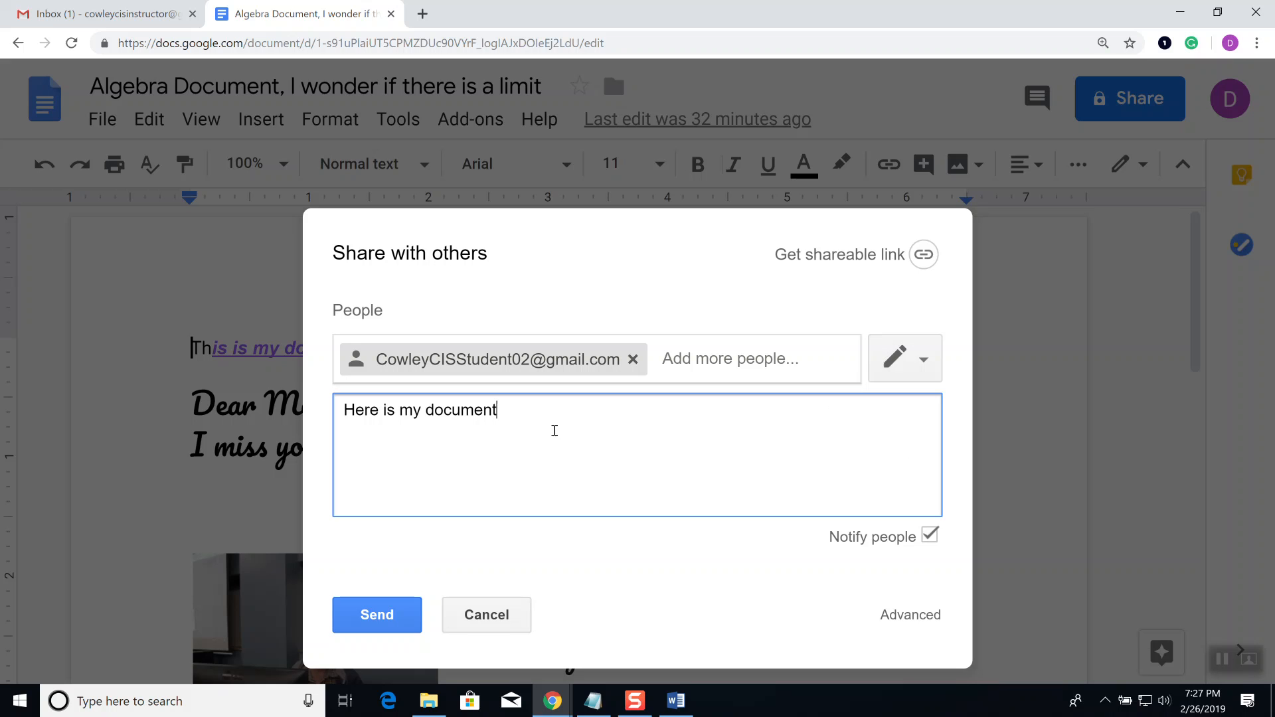
Step: Open the Advanced sharing settings and review them, showing the document as private
click(910, 623)
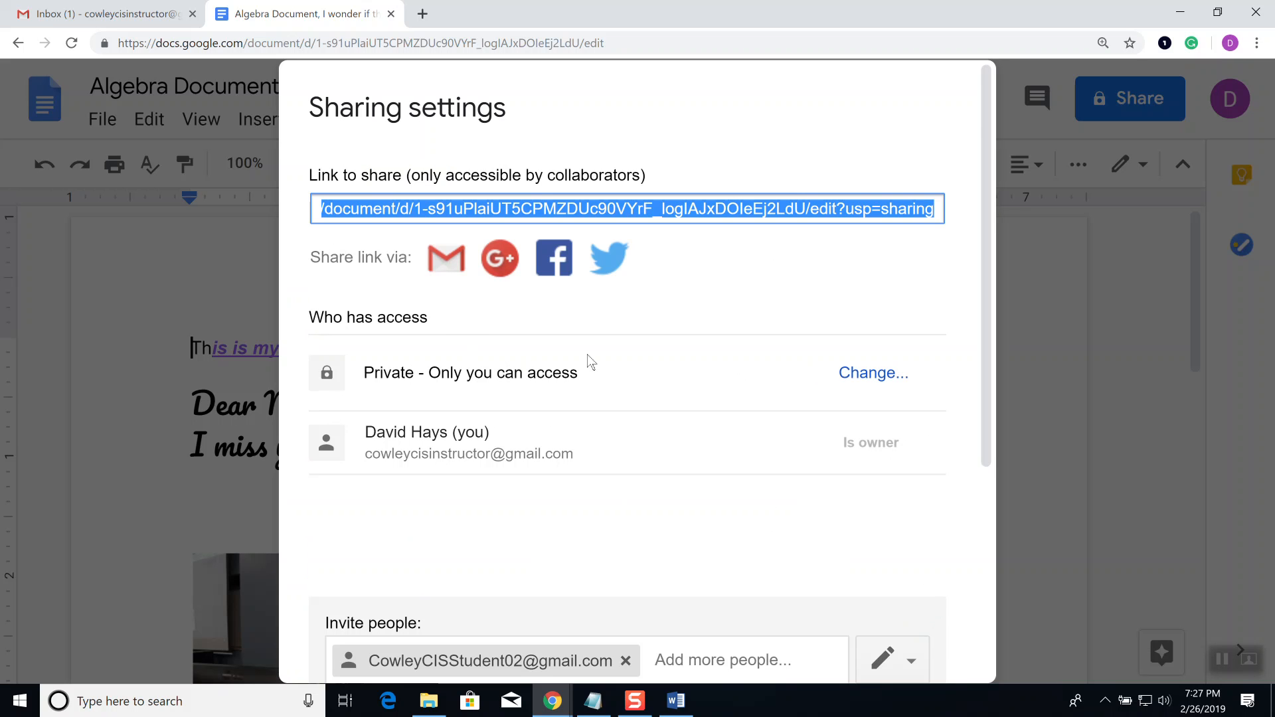
scroll(561, 452, down, 4)
scroll(565, 453, down, 1)
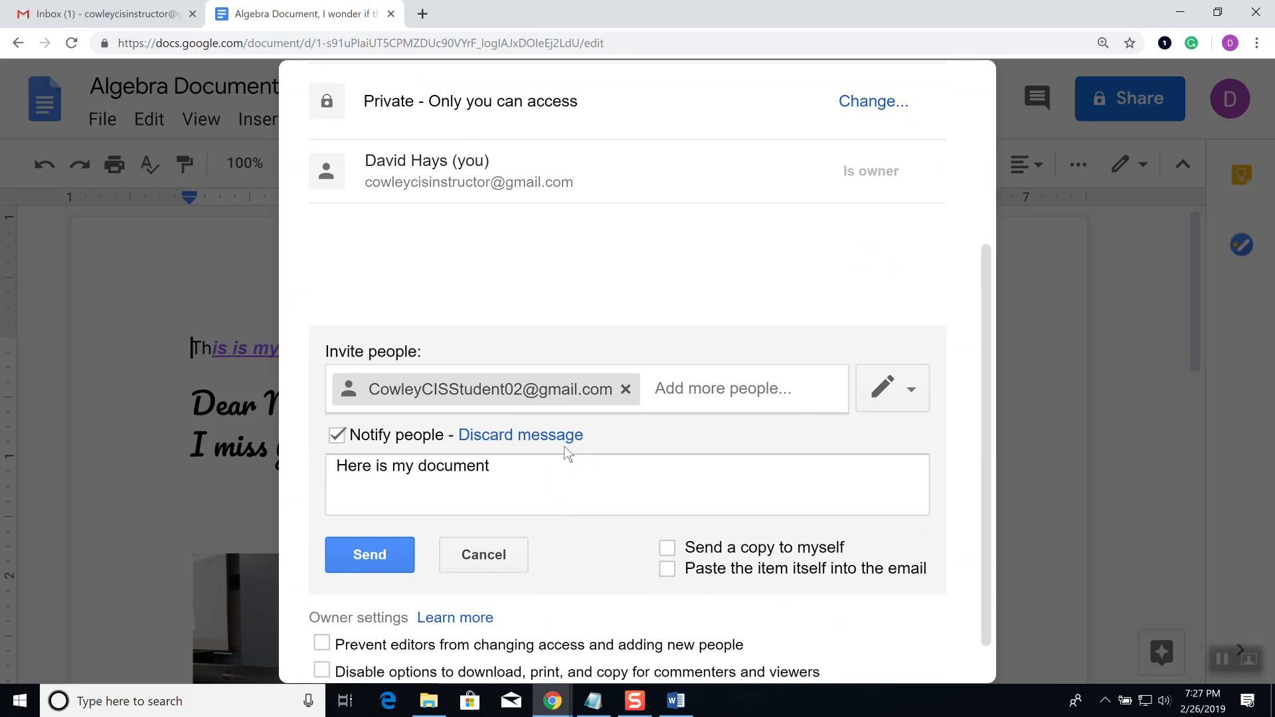
scroll(572, 446, up, 5)
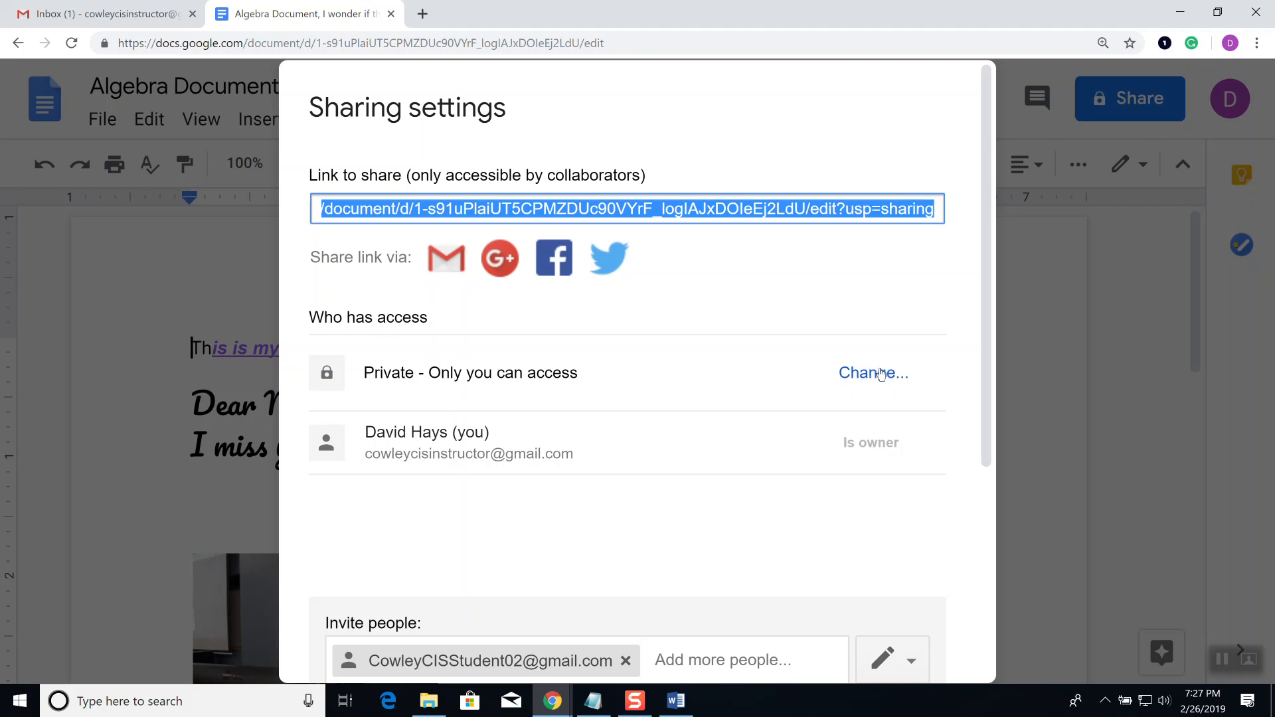
scroll(715, 460, down, 4)
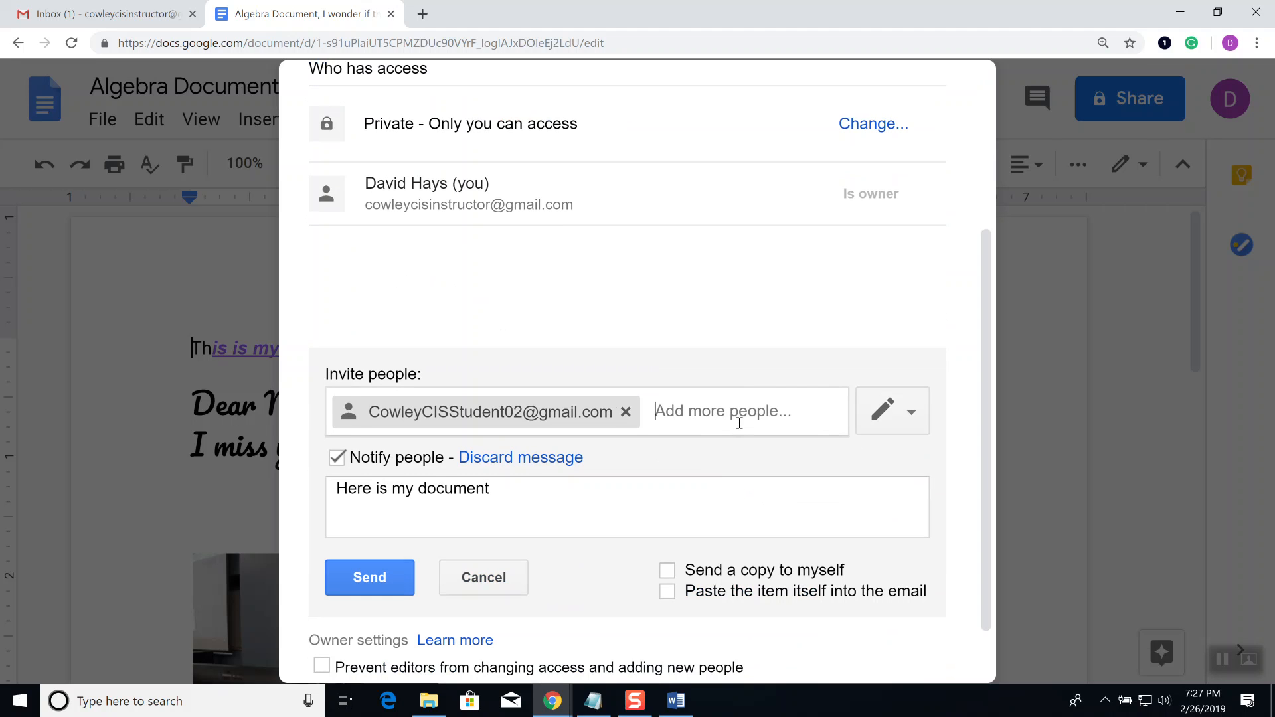
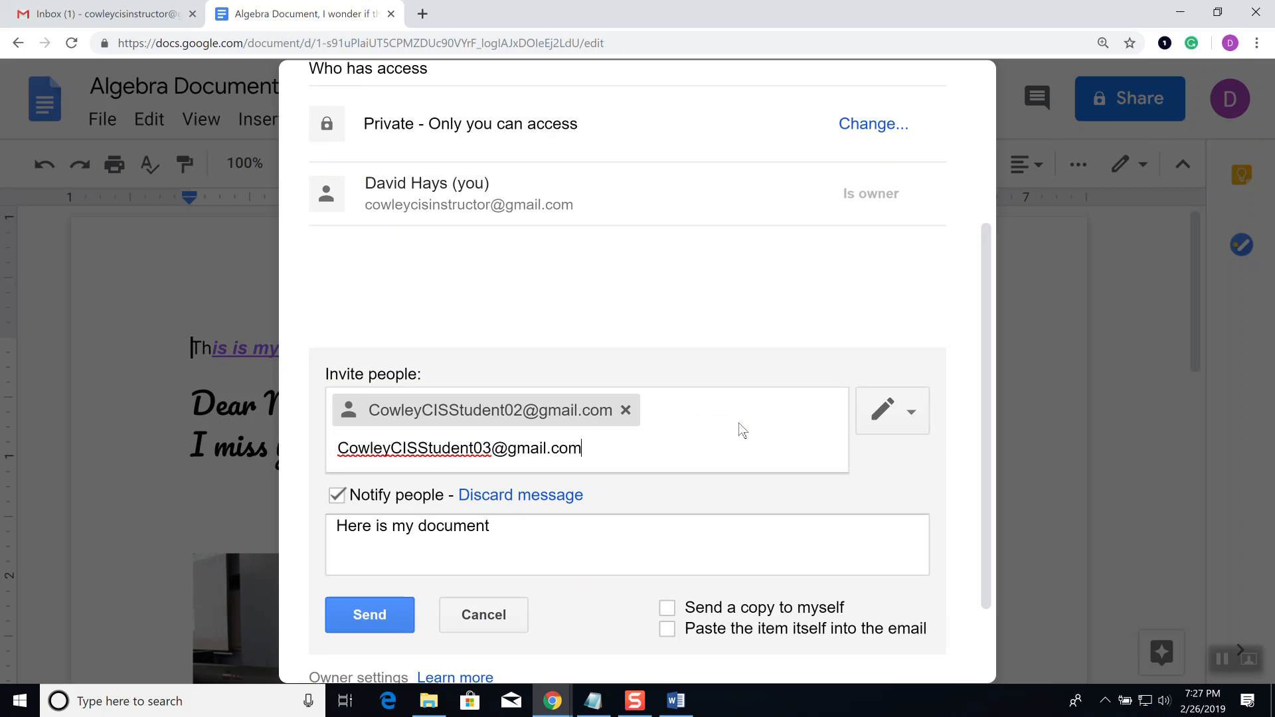
Step: Add the second student's e-mail address to the invite list, leaving access at Can edit
key(Return)
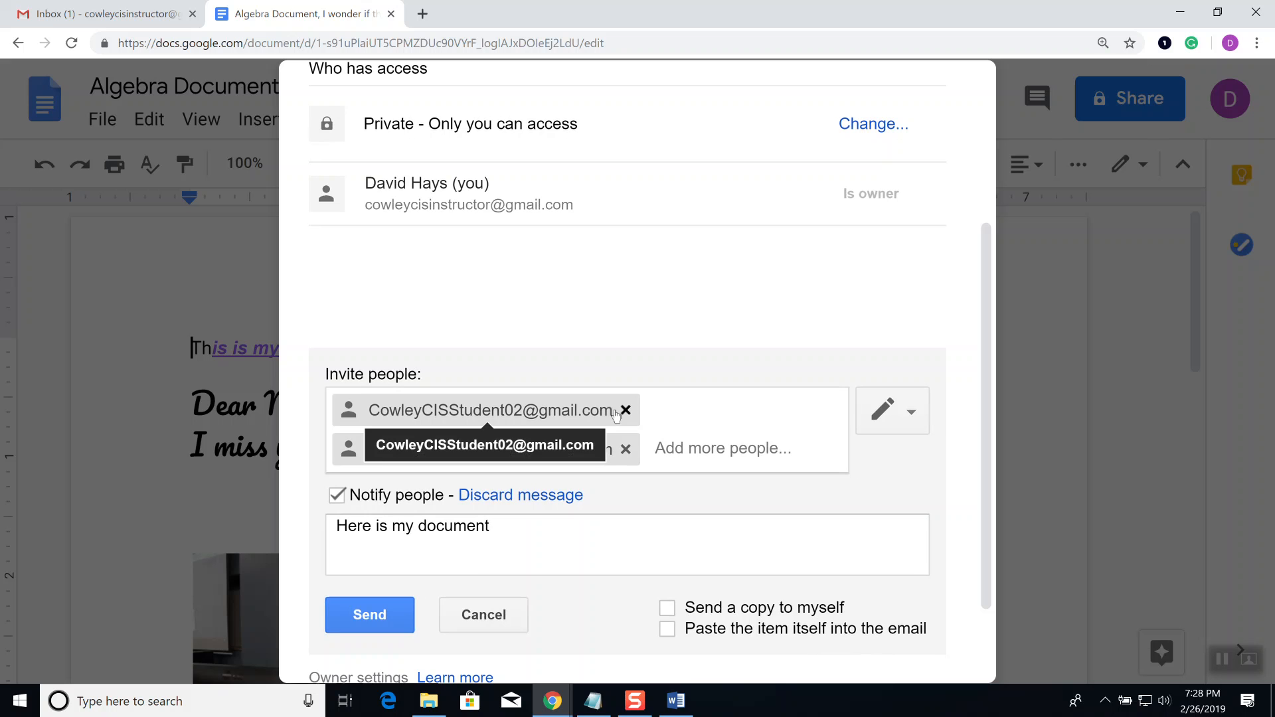
click(917, 413)
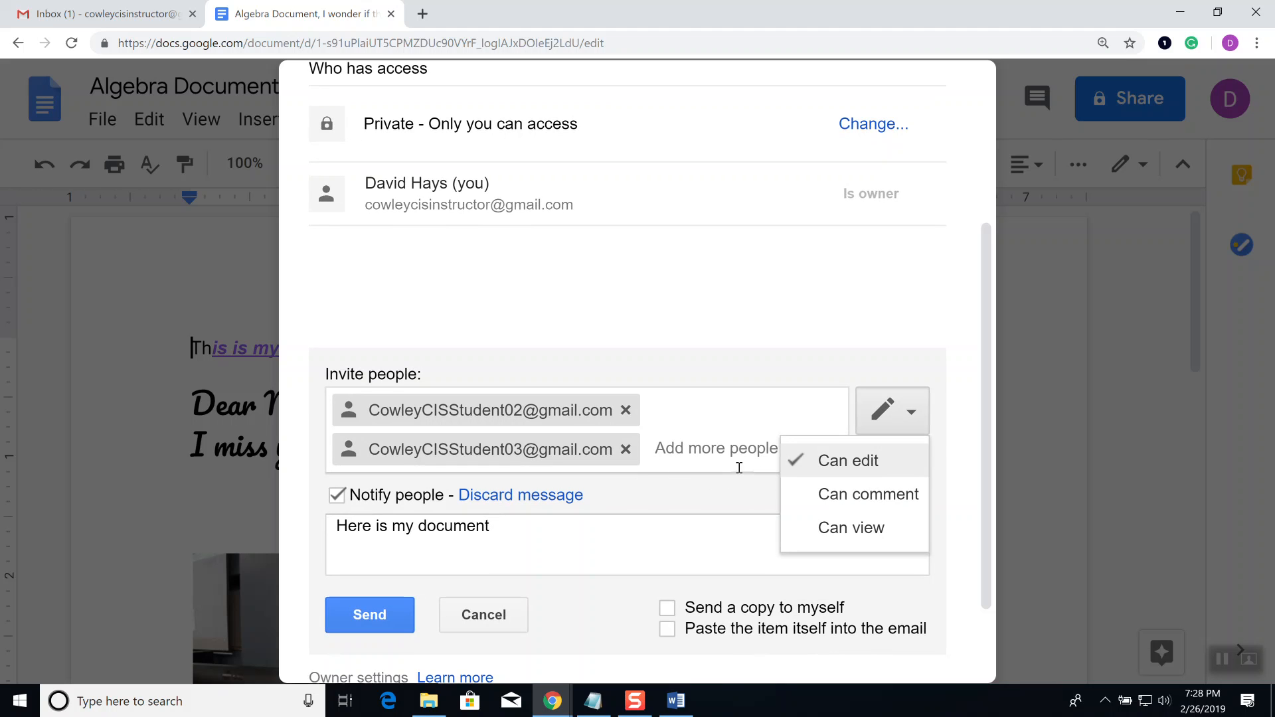
click(705, 449)
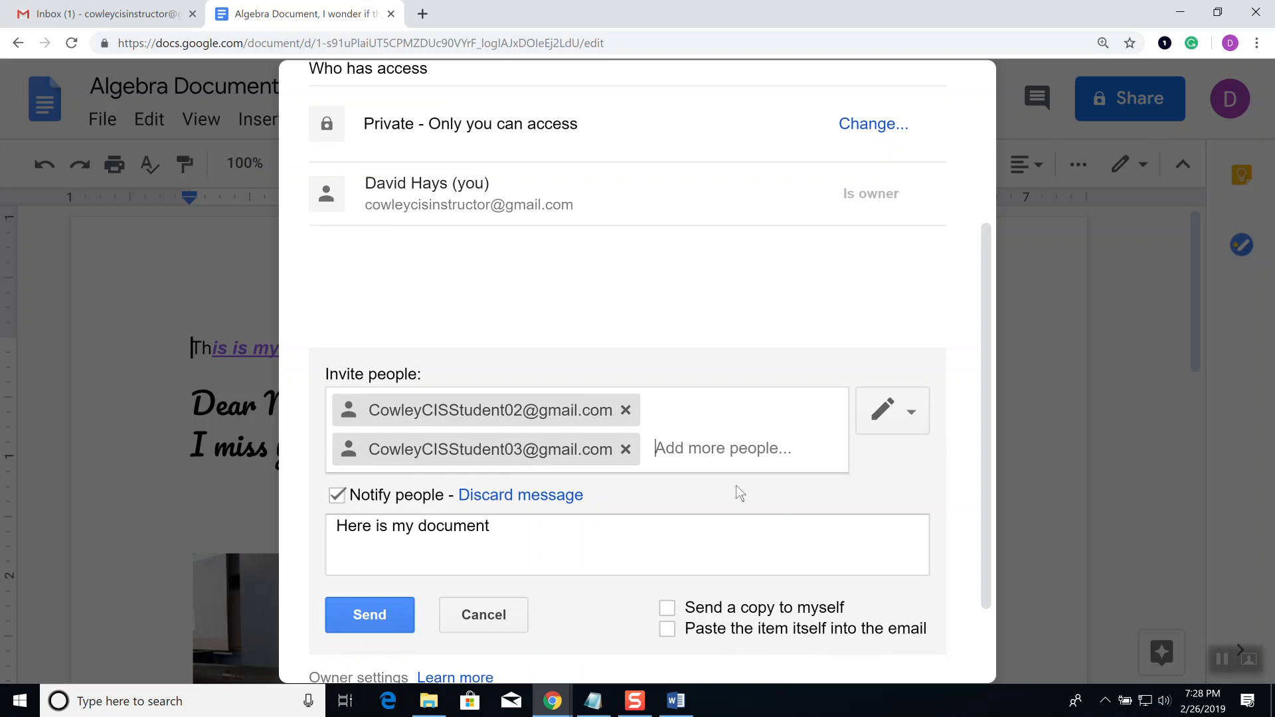
scroll(840, 580, down, 2)
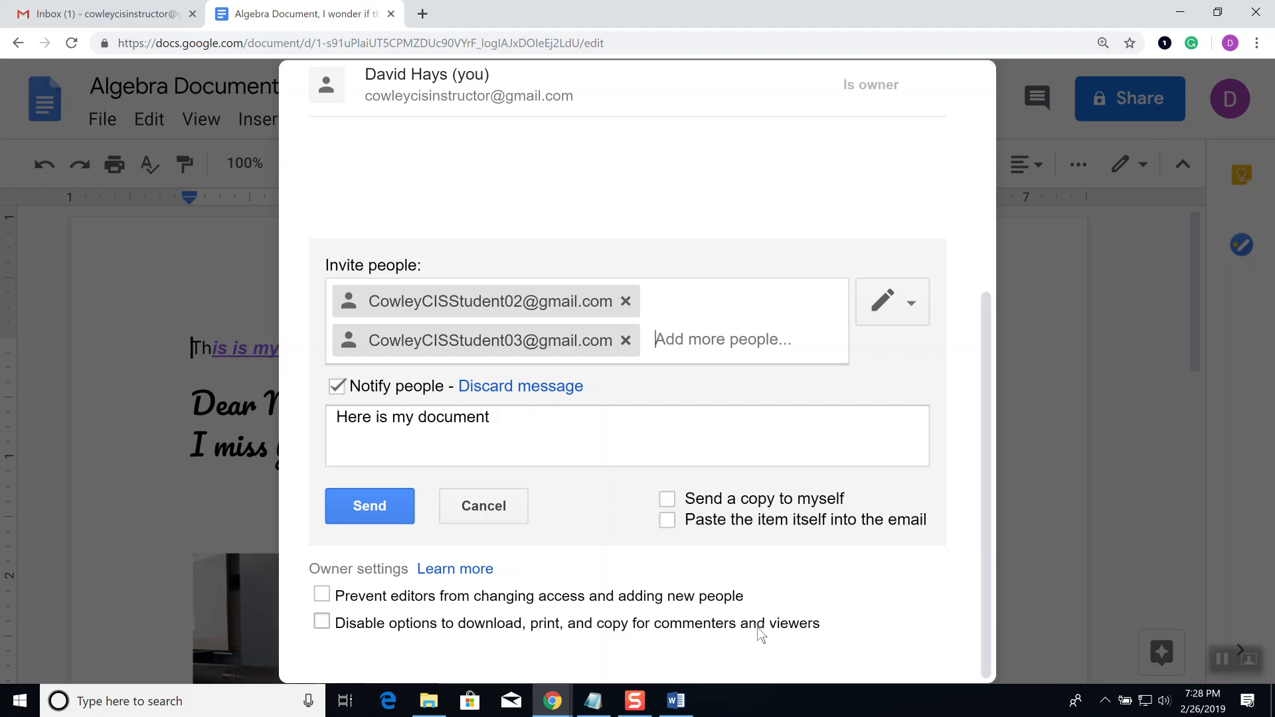
scroll(752, 625, up, 3)
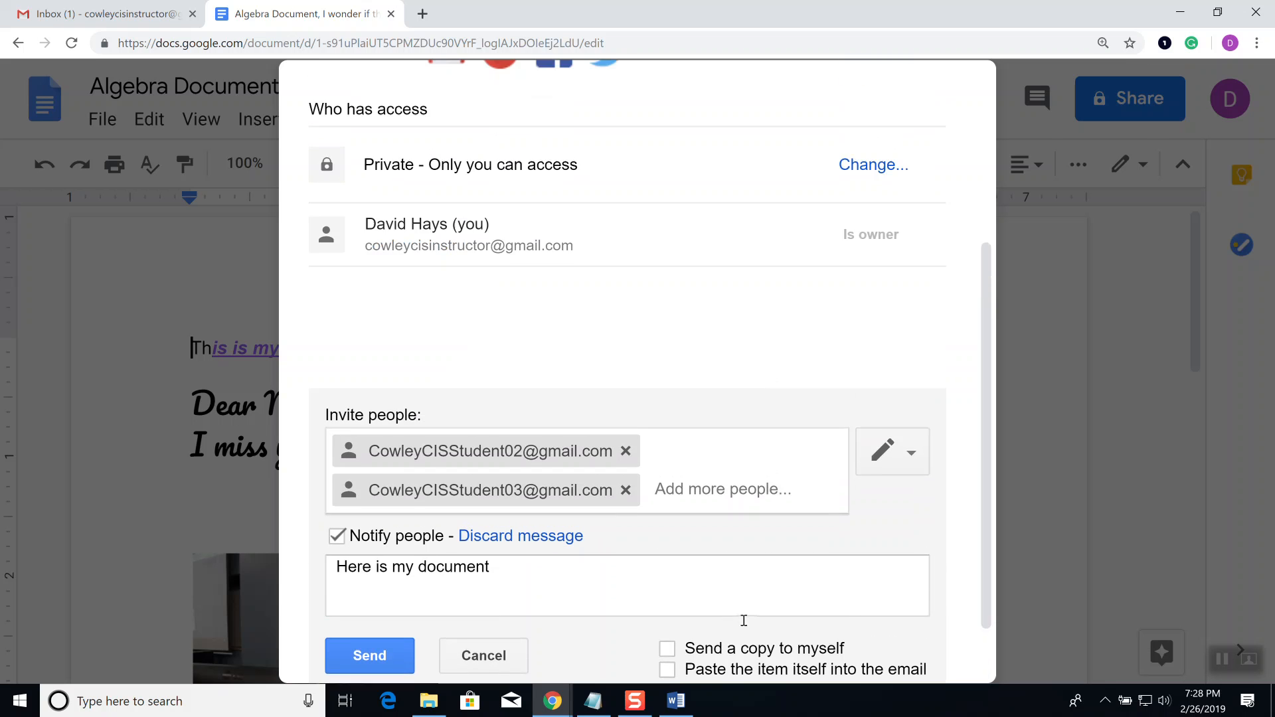
scroll(745, 627, down, 3)
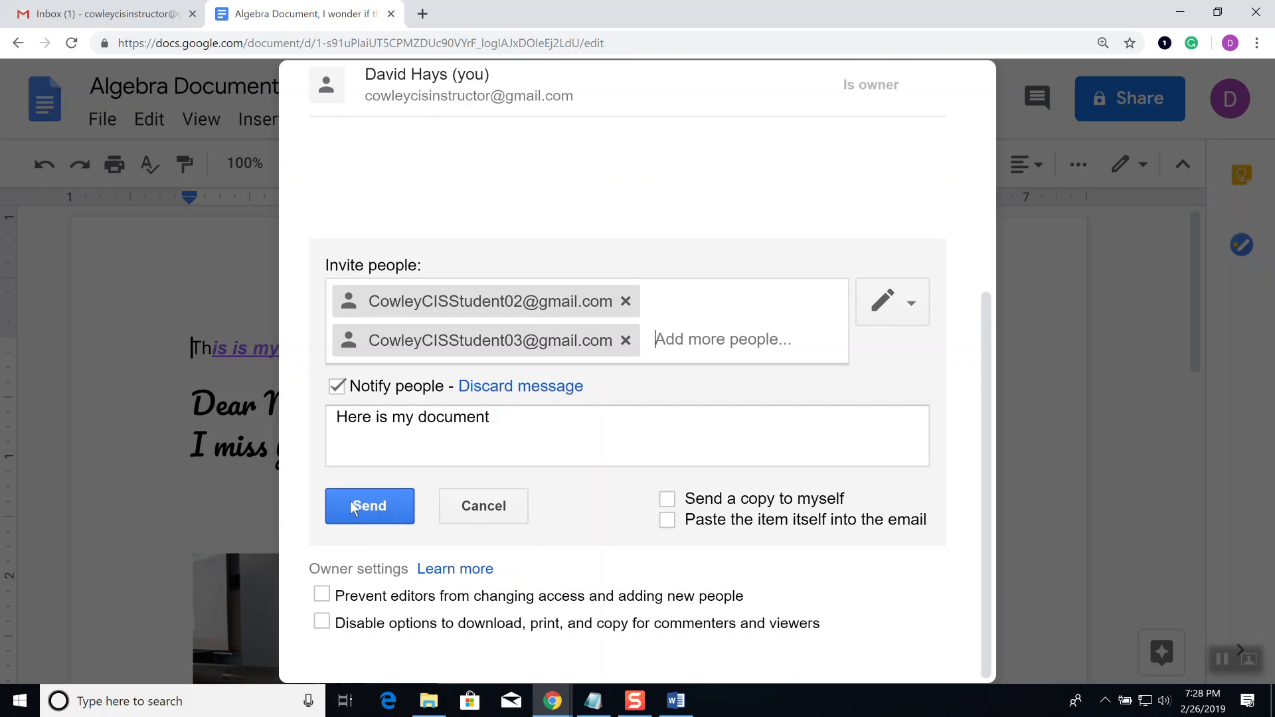
Step: Send the invitations, confirm both students keep Can edit, and close the sharing settings
click(349, 501)
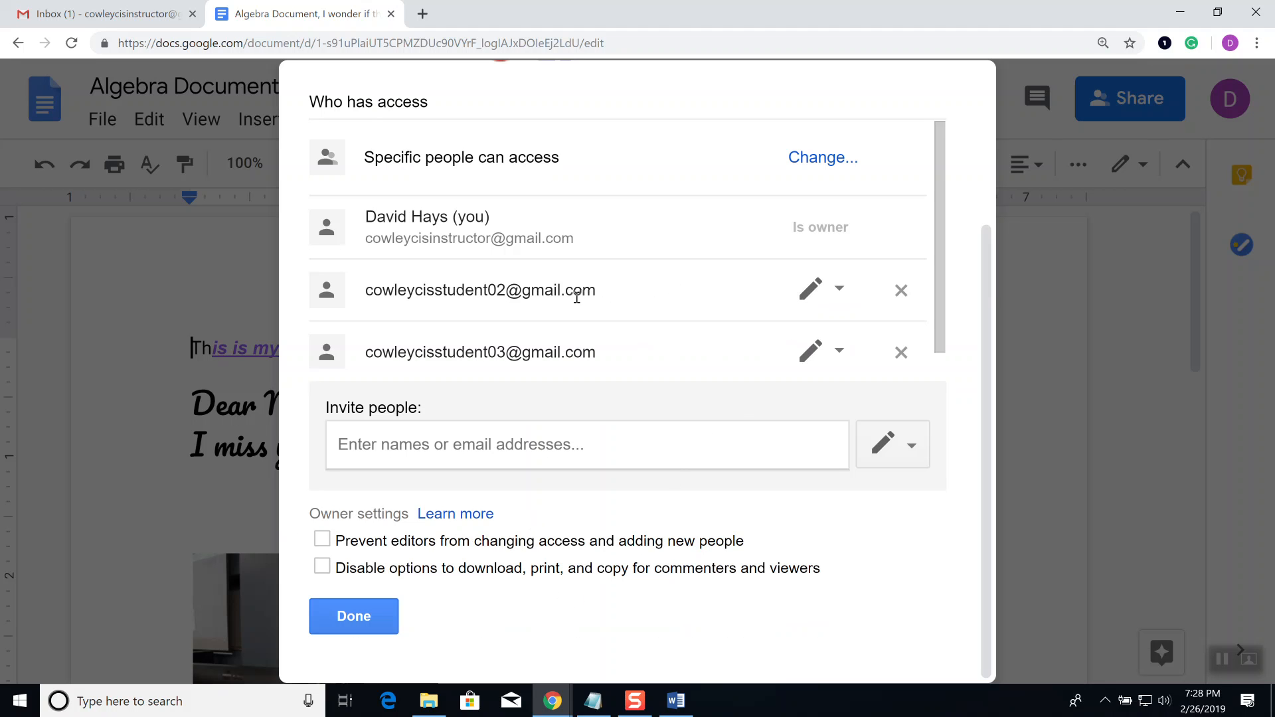
click(838, 295)
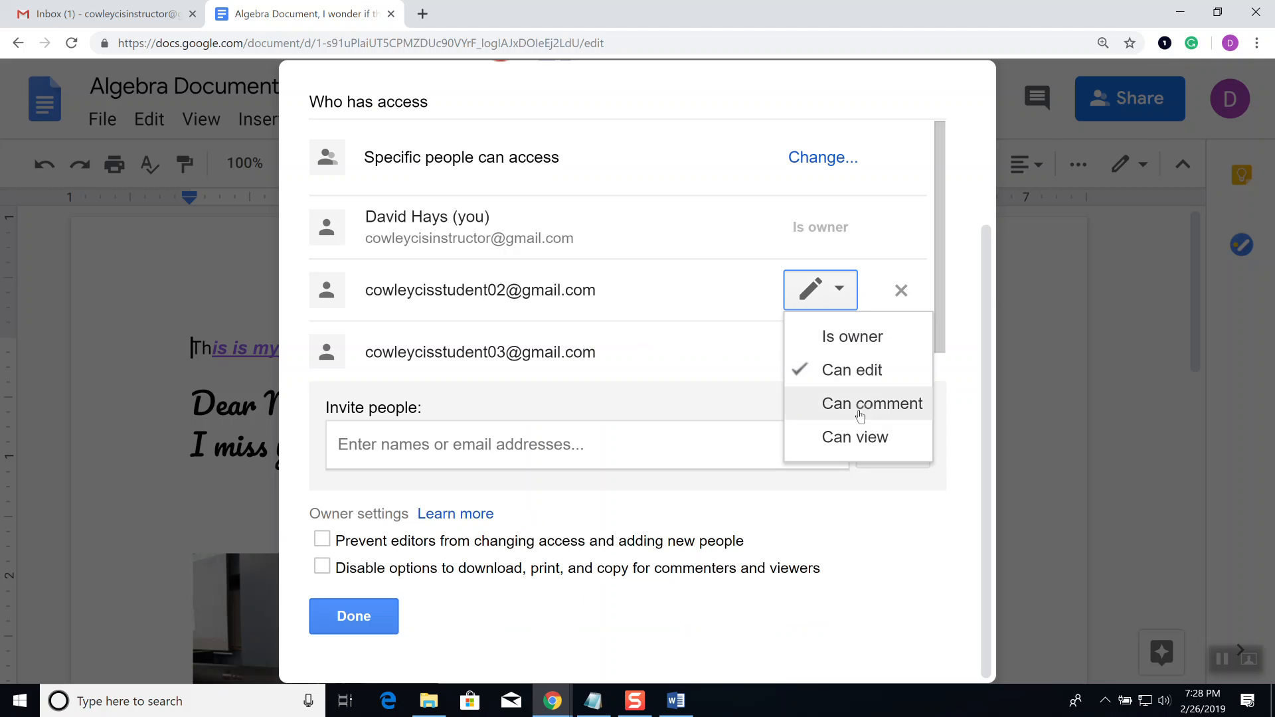
click(743, 315)
click(838, 357)
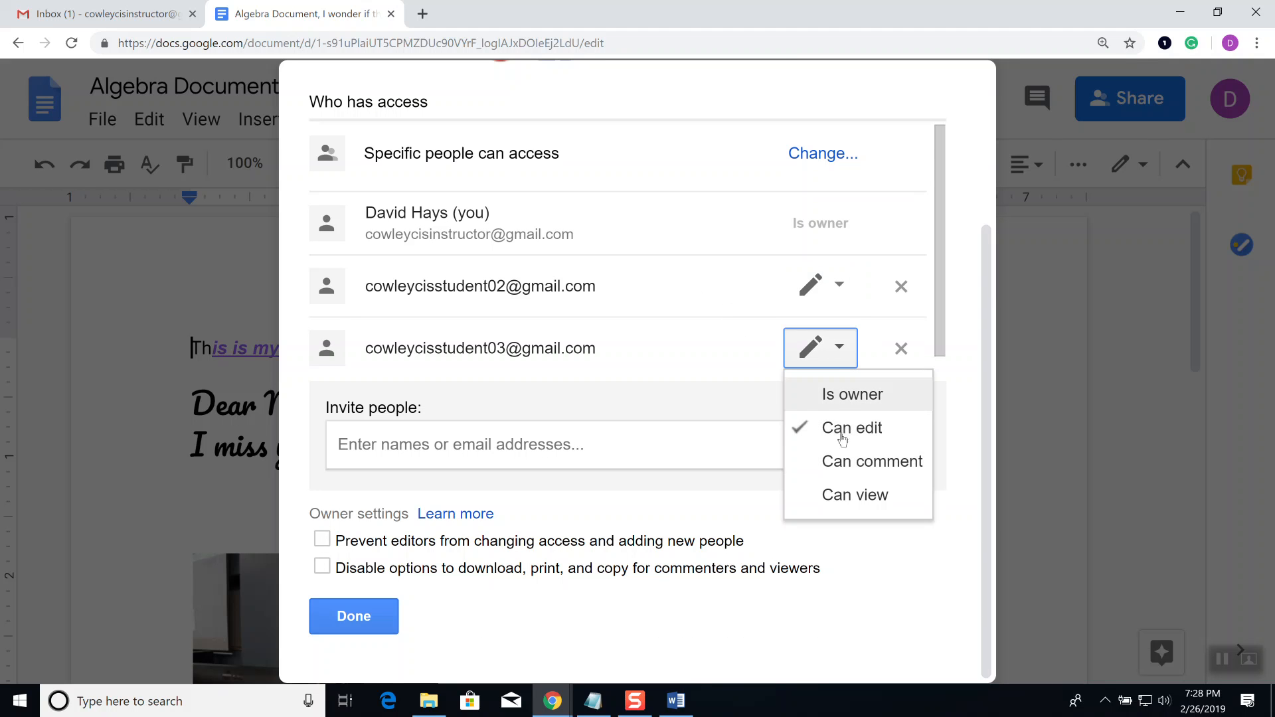
click(516, 644)
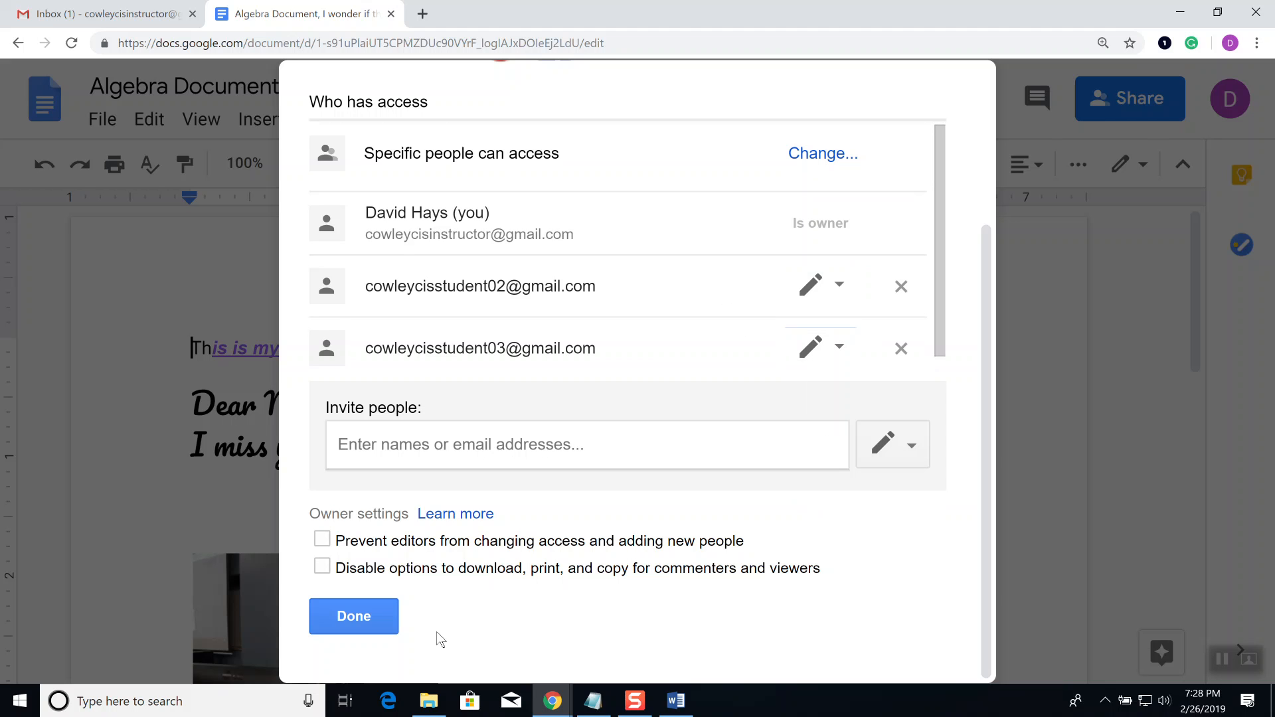
click(344, 622)
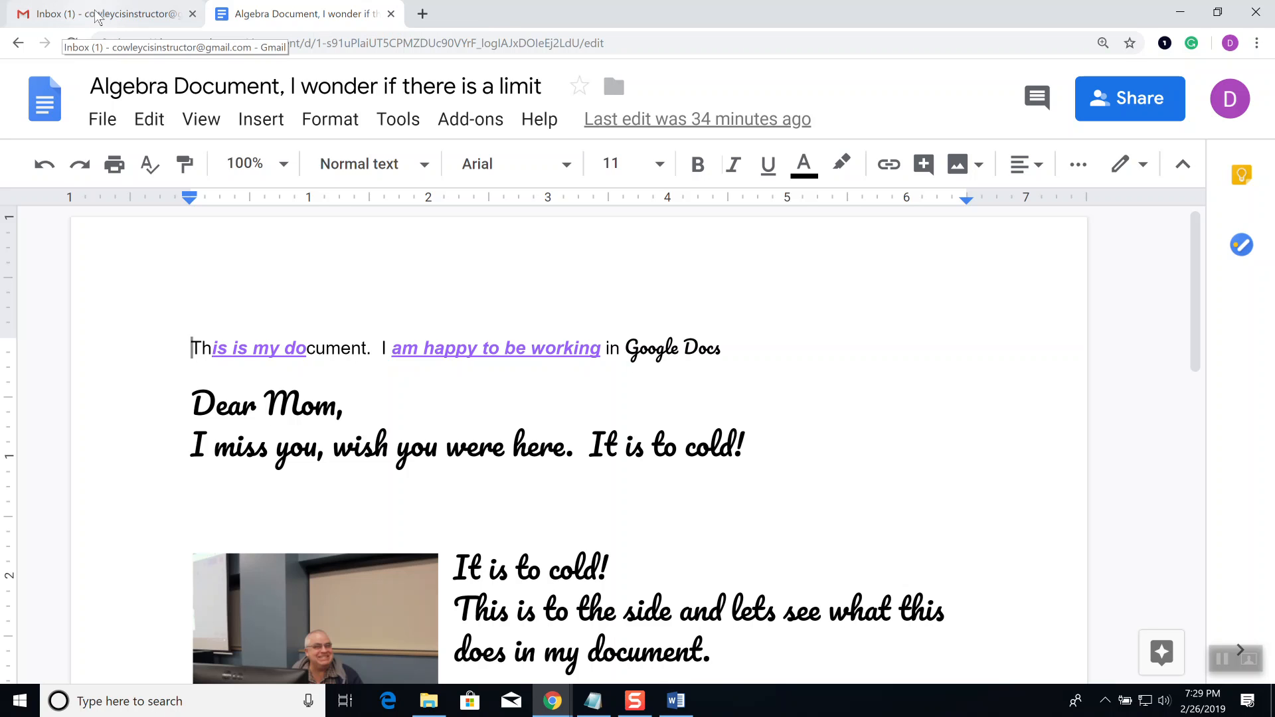
Step: Switch to the Gmail Inbox browser tab
click(98, 16)
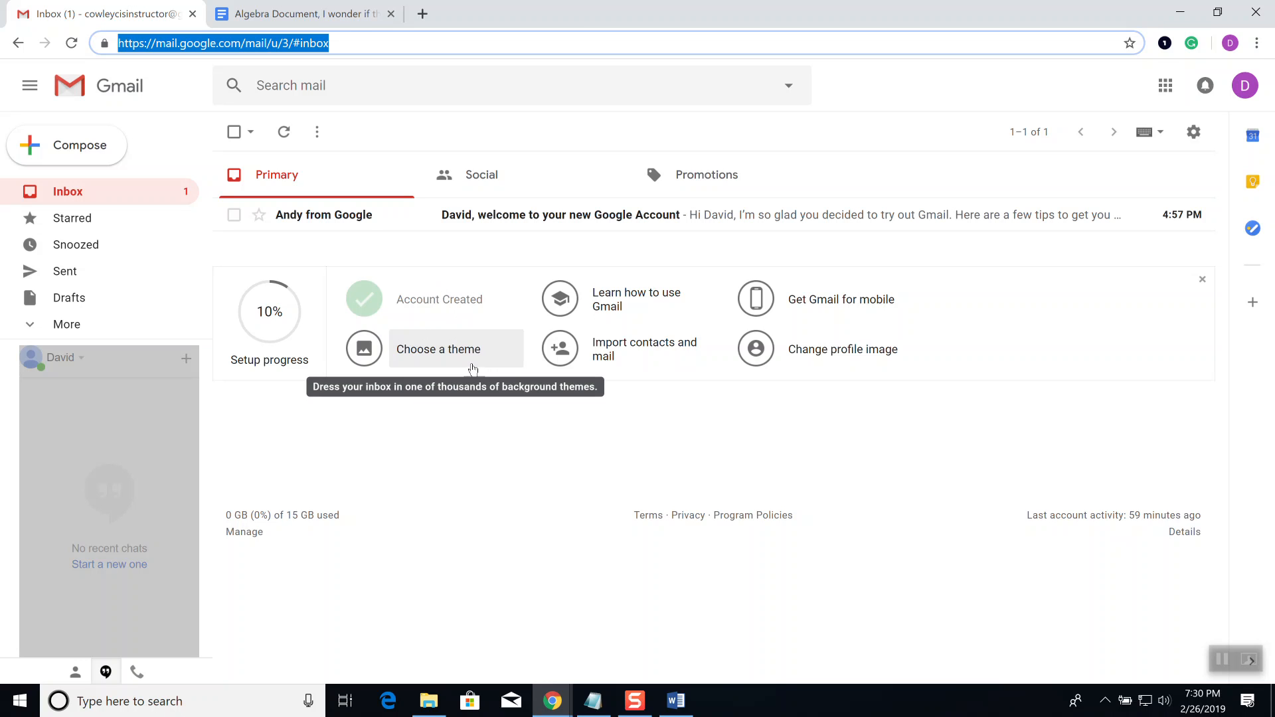
Step: Return to the Docs home page, then bring up File Explorer on the Downloads folder
click(284, 20)
click(45, 106)
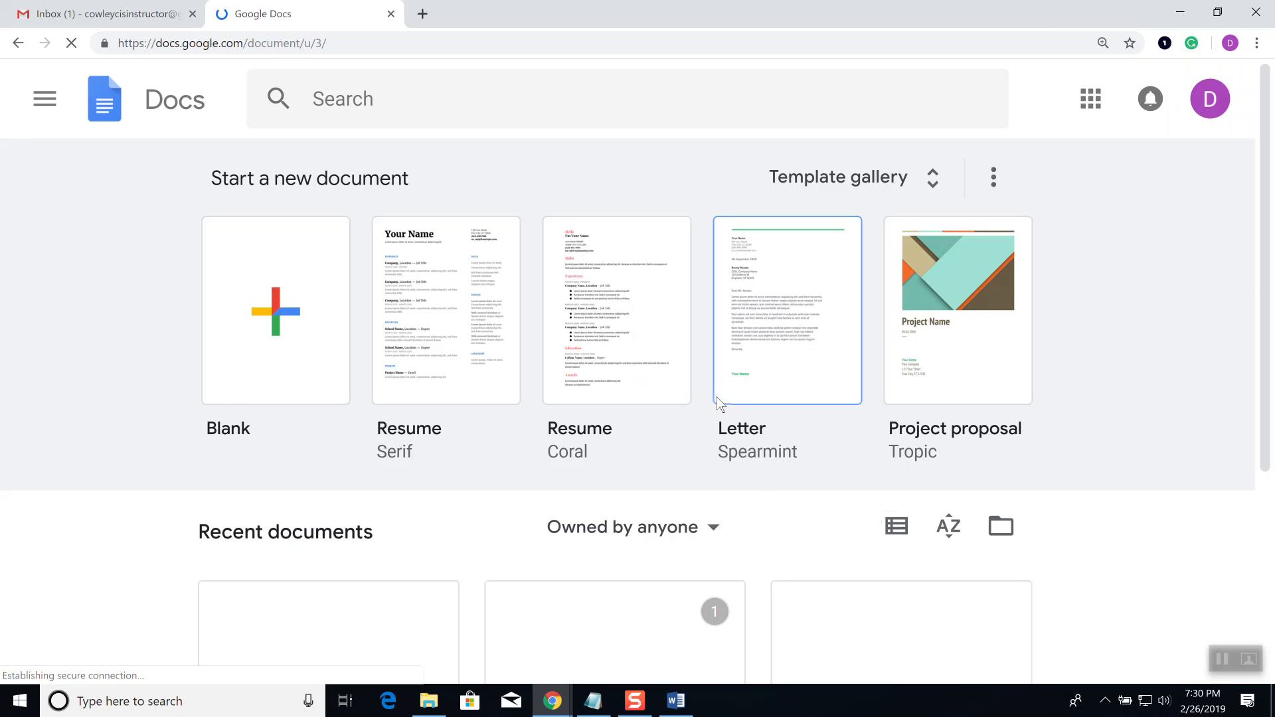
scroll(716, 397, down, 3)
scroll(717, 397, down, 2)
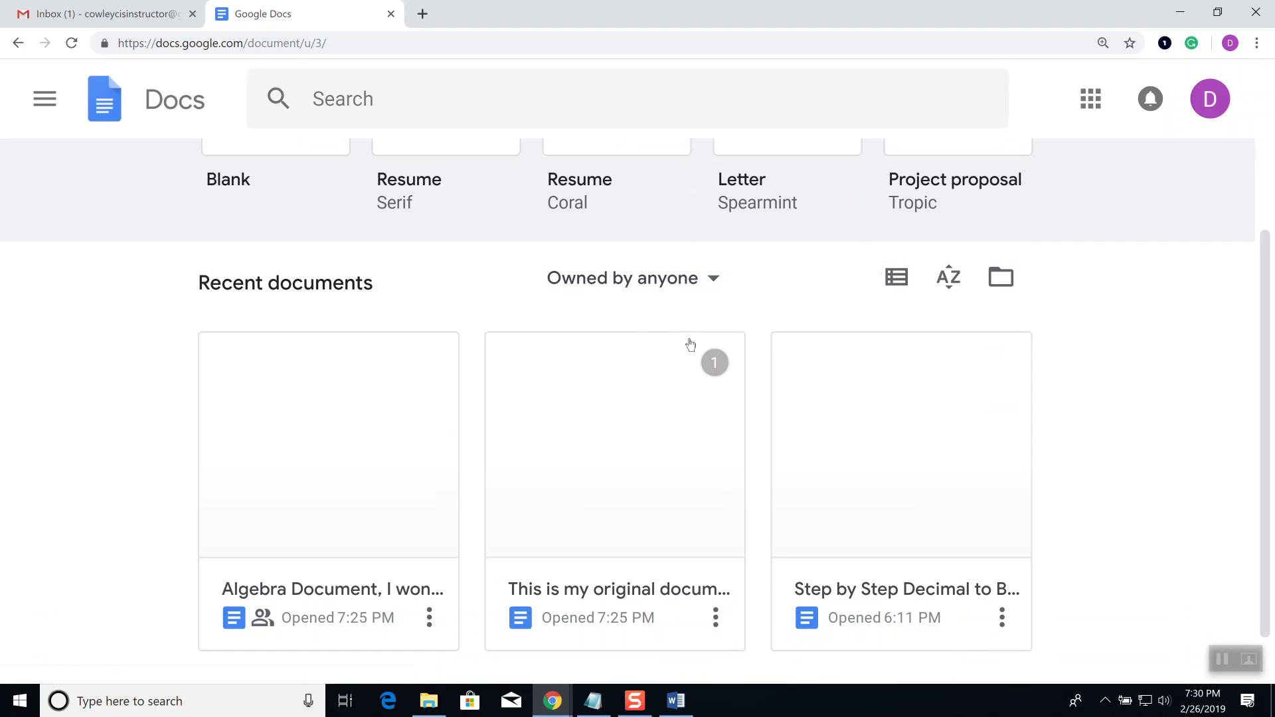
click(429, 700)
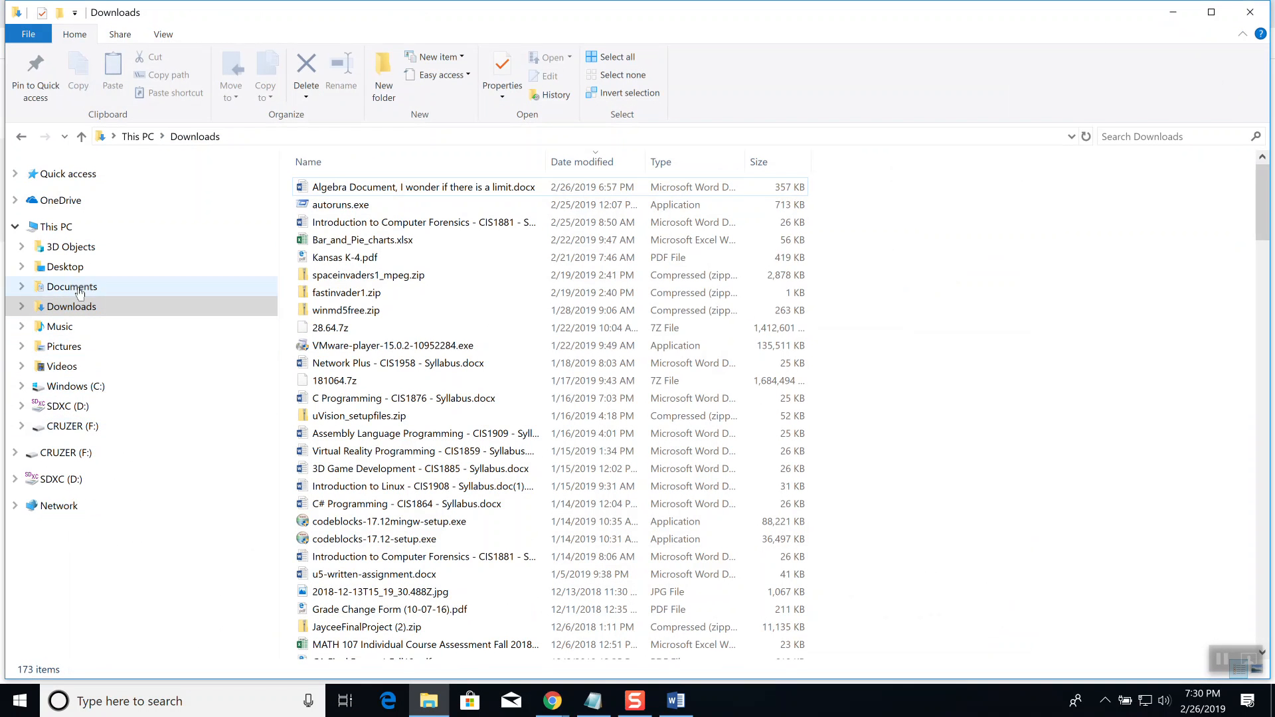
Step: Open emails.txt from the CRUZER (F:) drive in Notepad, then minimize Notepad
click(70, 425)
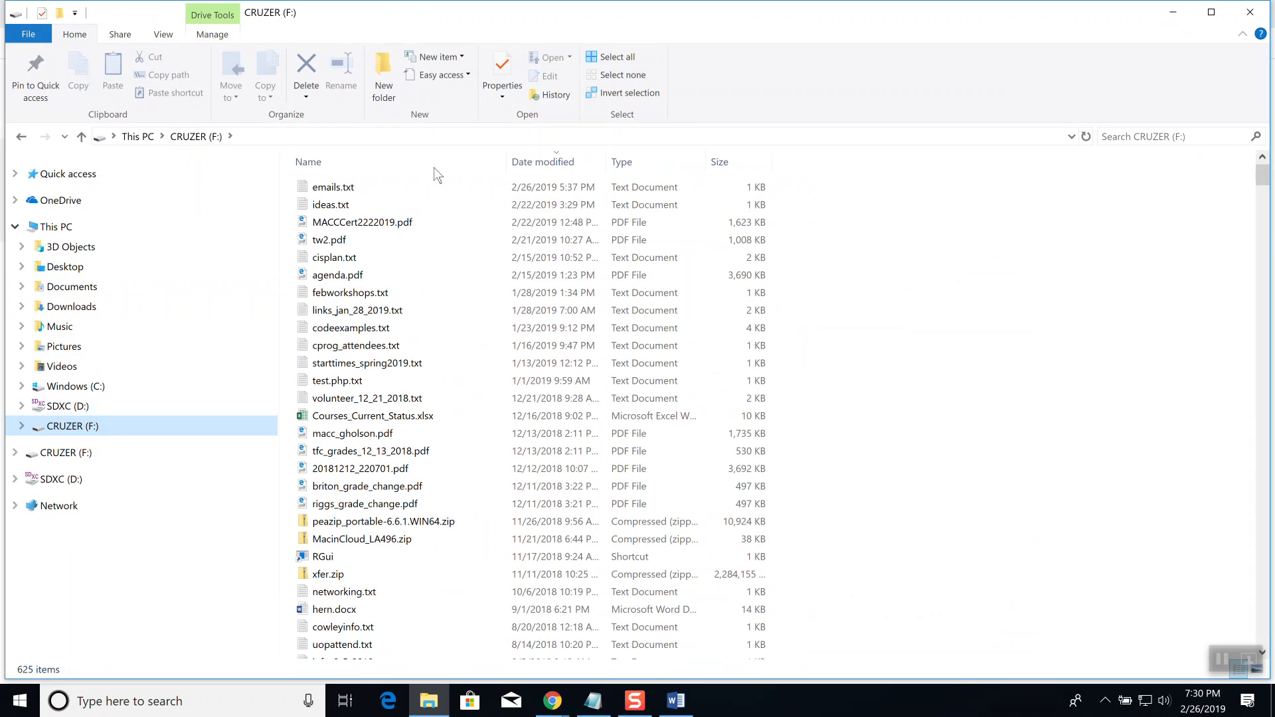
double_click(356, 187)
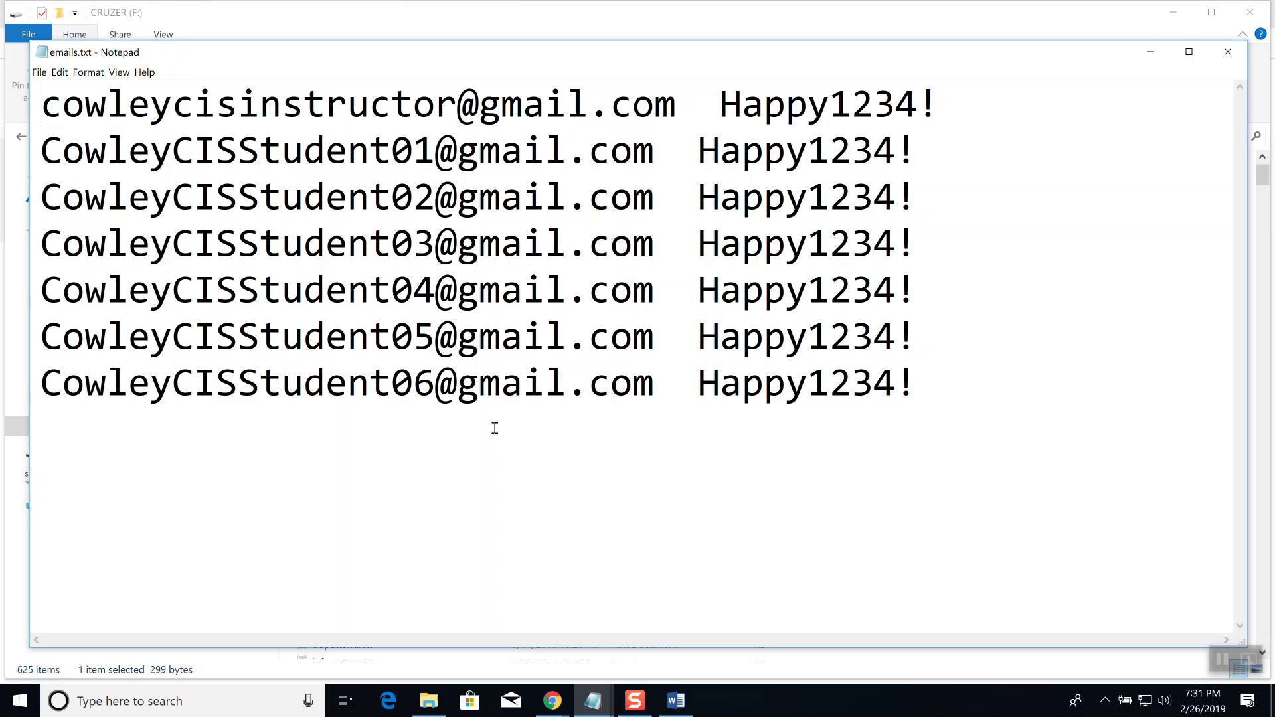
click(1154, 55)
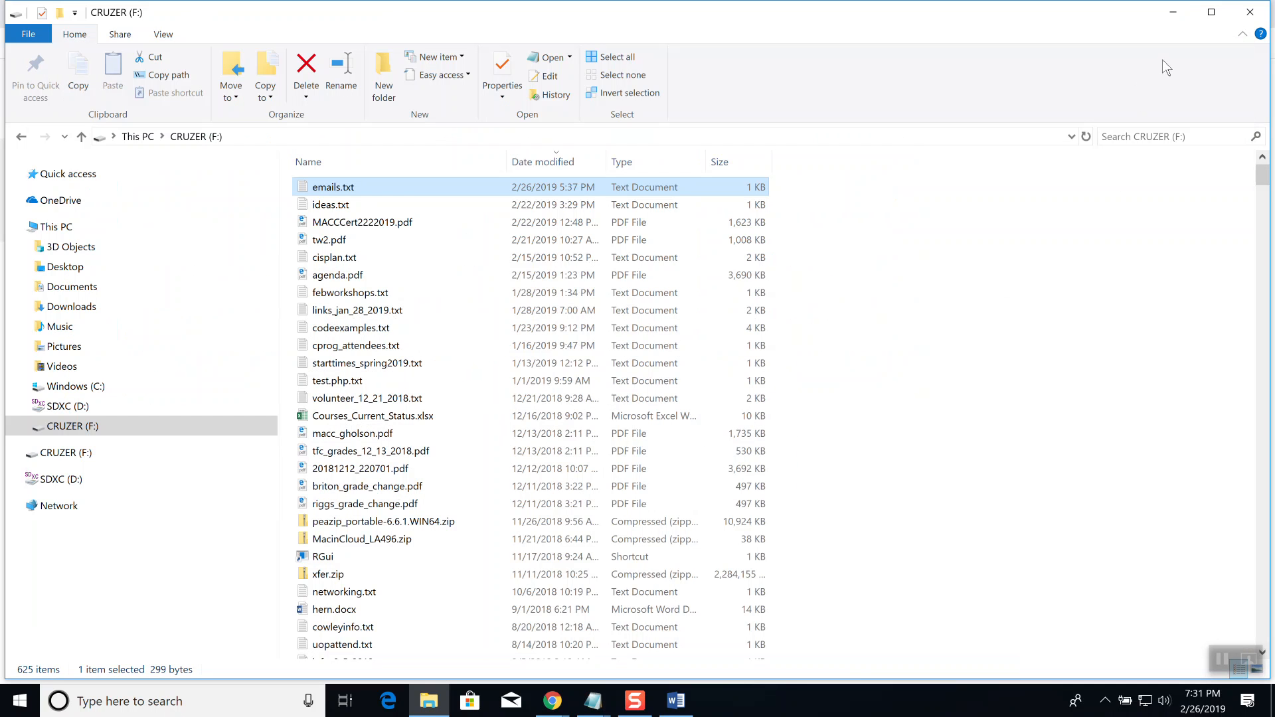
Step: Bring the Docs home page back to the front and show the Google apps launcher
click(1173, 12)
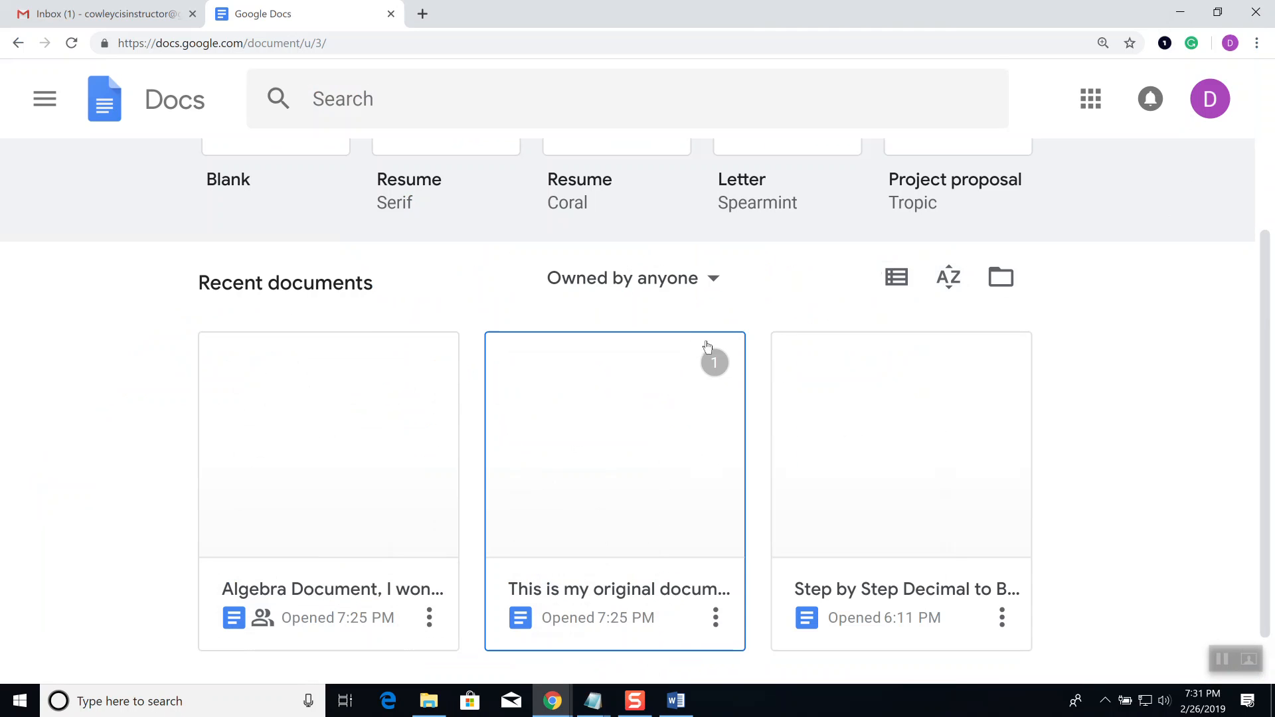
scroll(704, 348, up, 3)
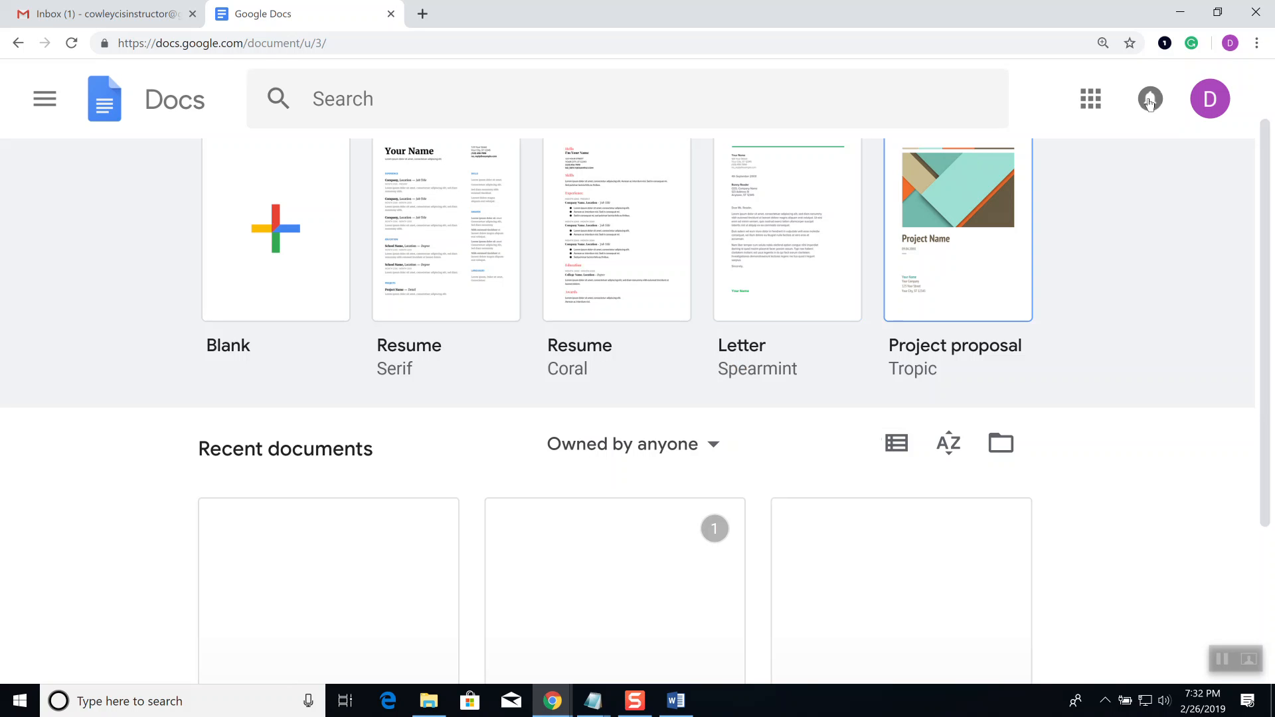
click(1092, 105)
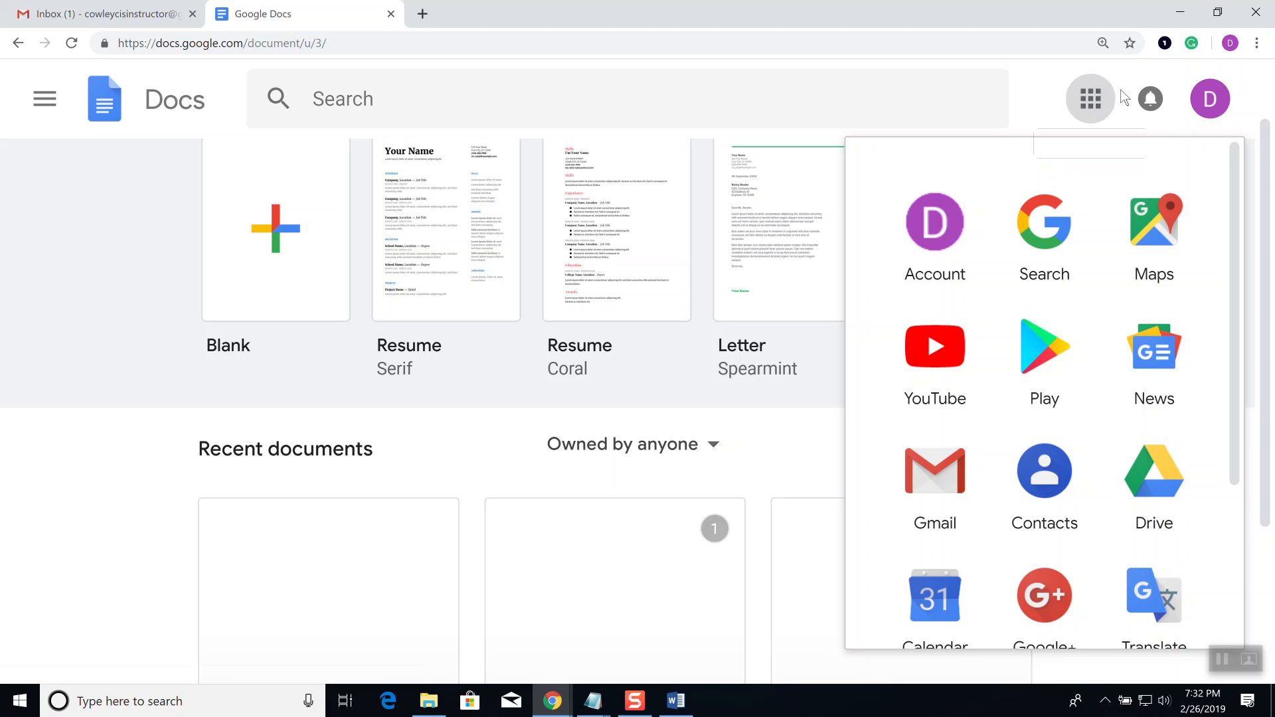
Step: Launch Google Contacts in a new tab, dismiss its welcome dialog, and start a new contact
click(1059, 526)
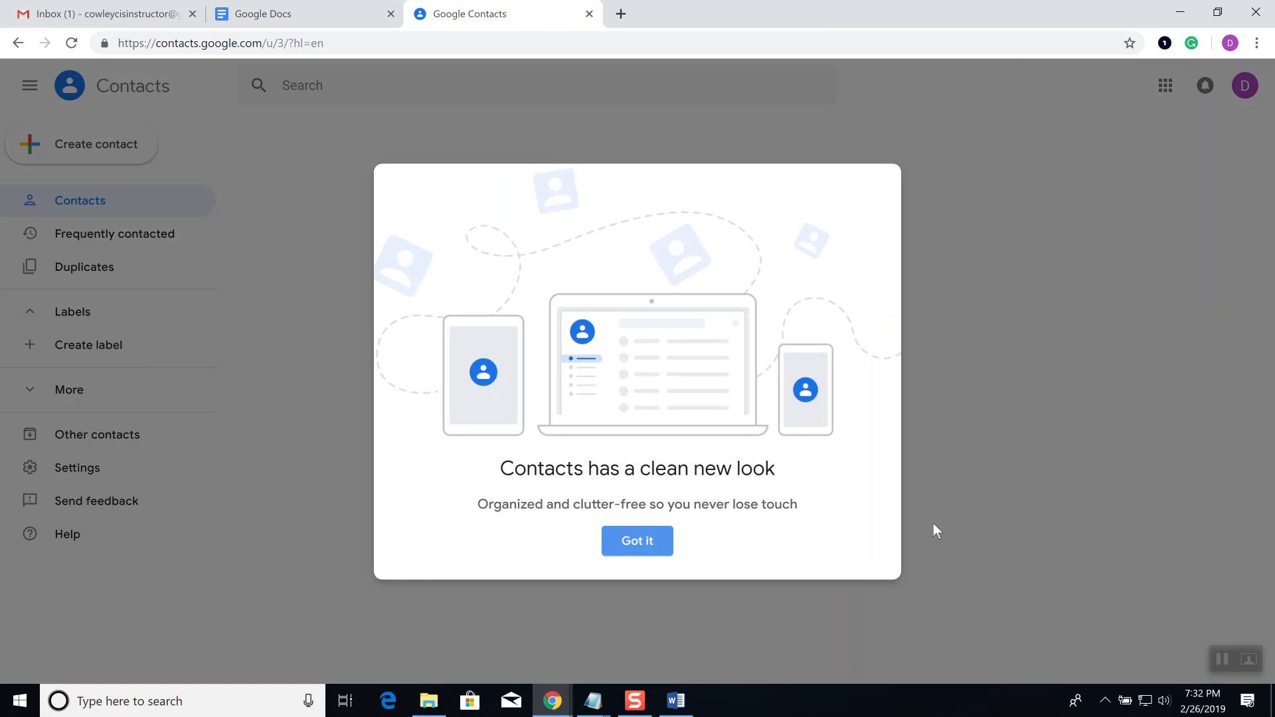
click(651, 542)
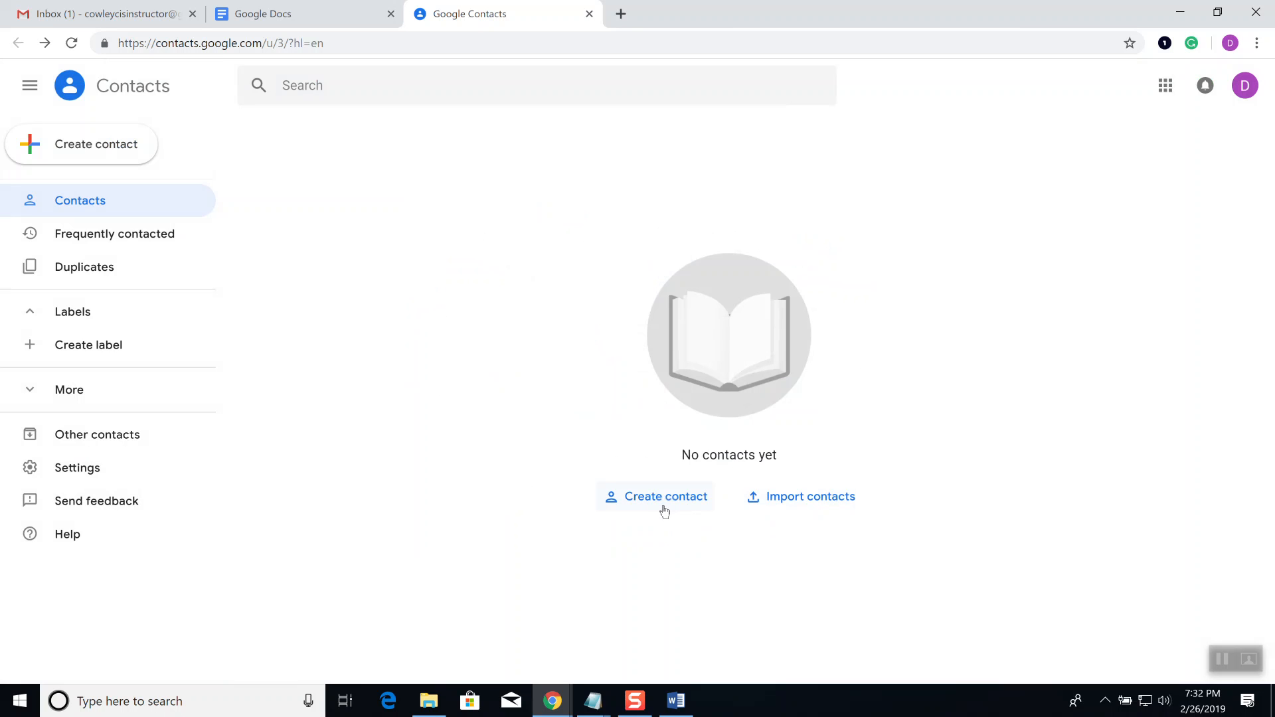
click(664, 511)
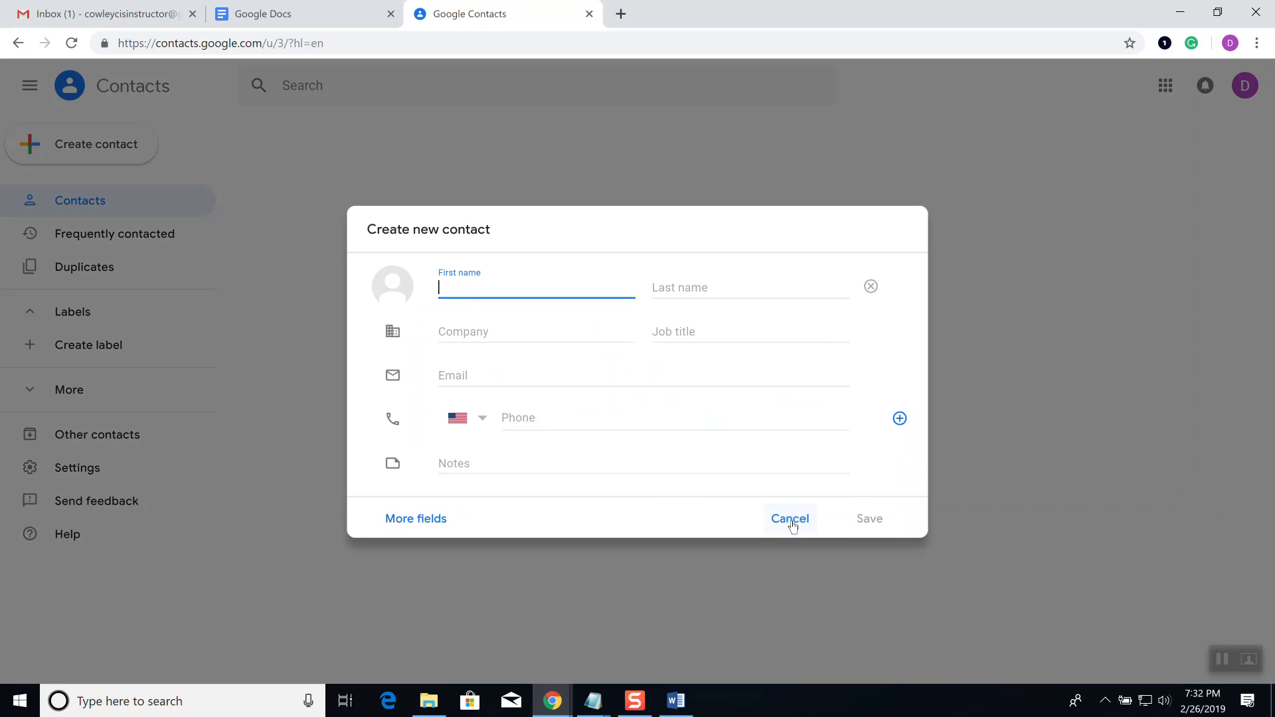
Step: Cancel the blank contact form and expand More to reveal Import, Export and Print
click(781, 525)
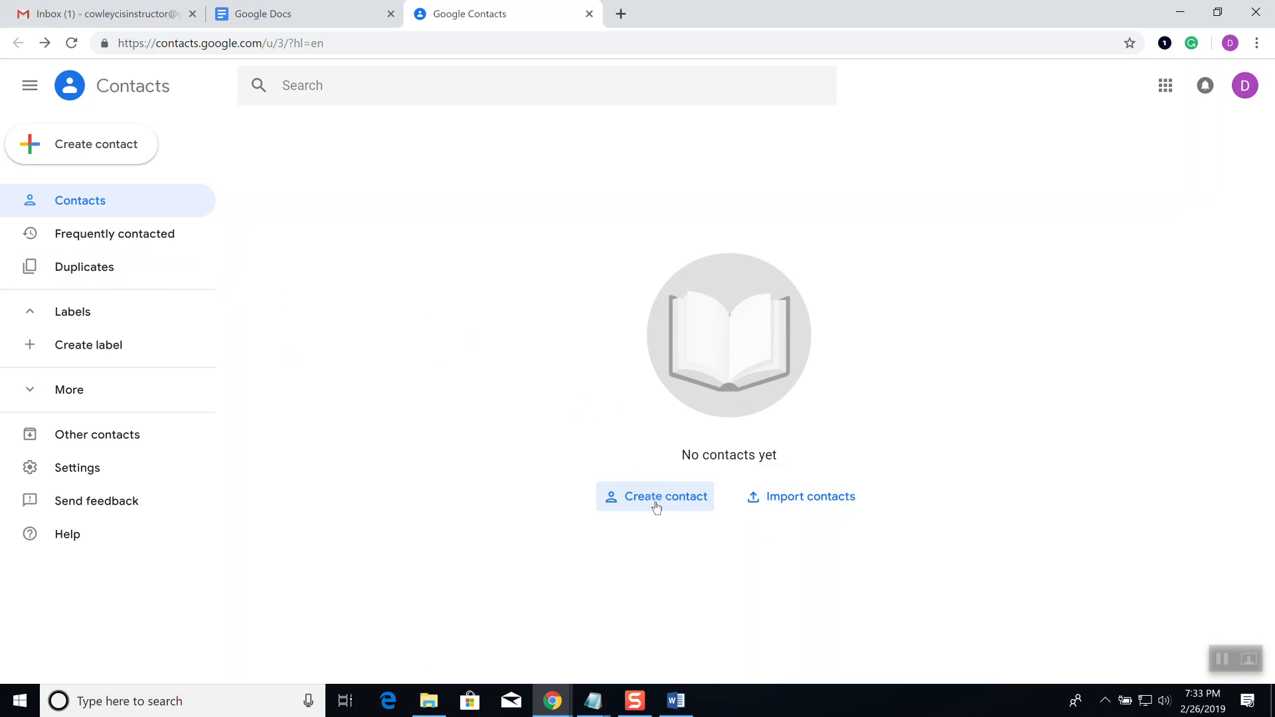
click(36, 400)
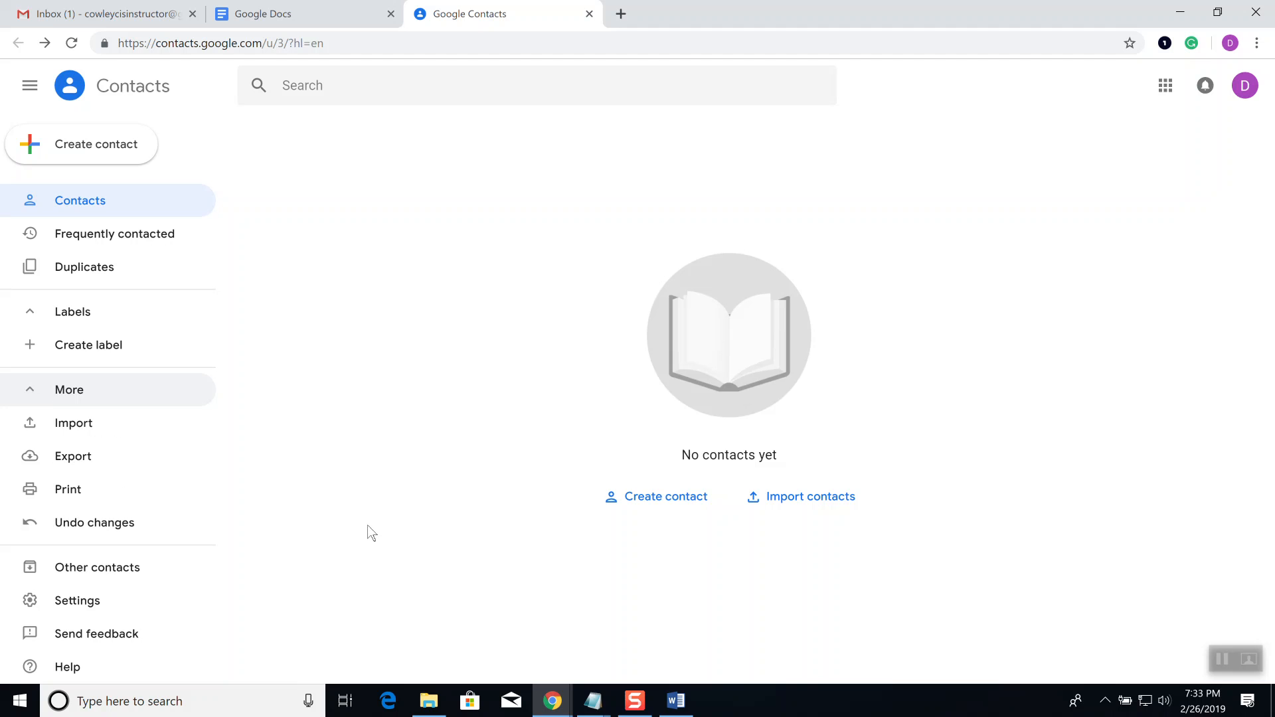
Step: Start a new contact and enter the contact's first and last name
click(656, 497)
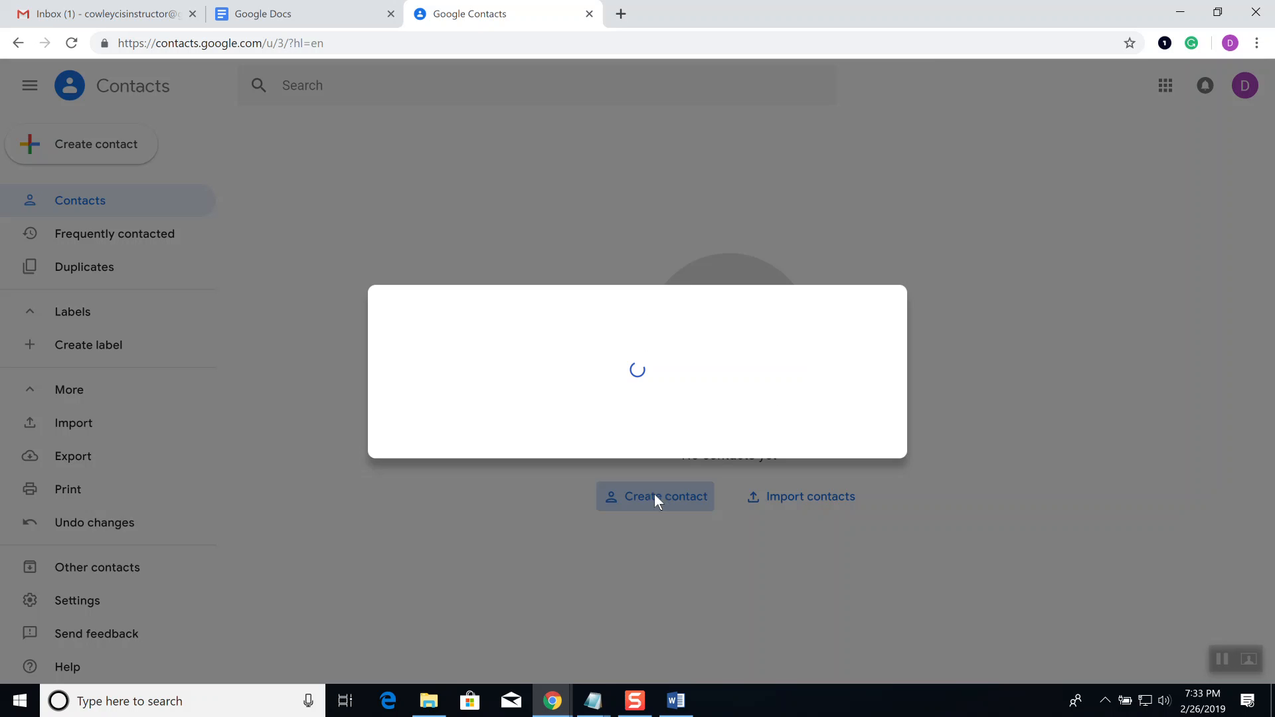
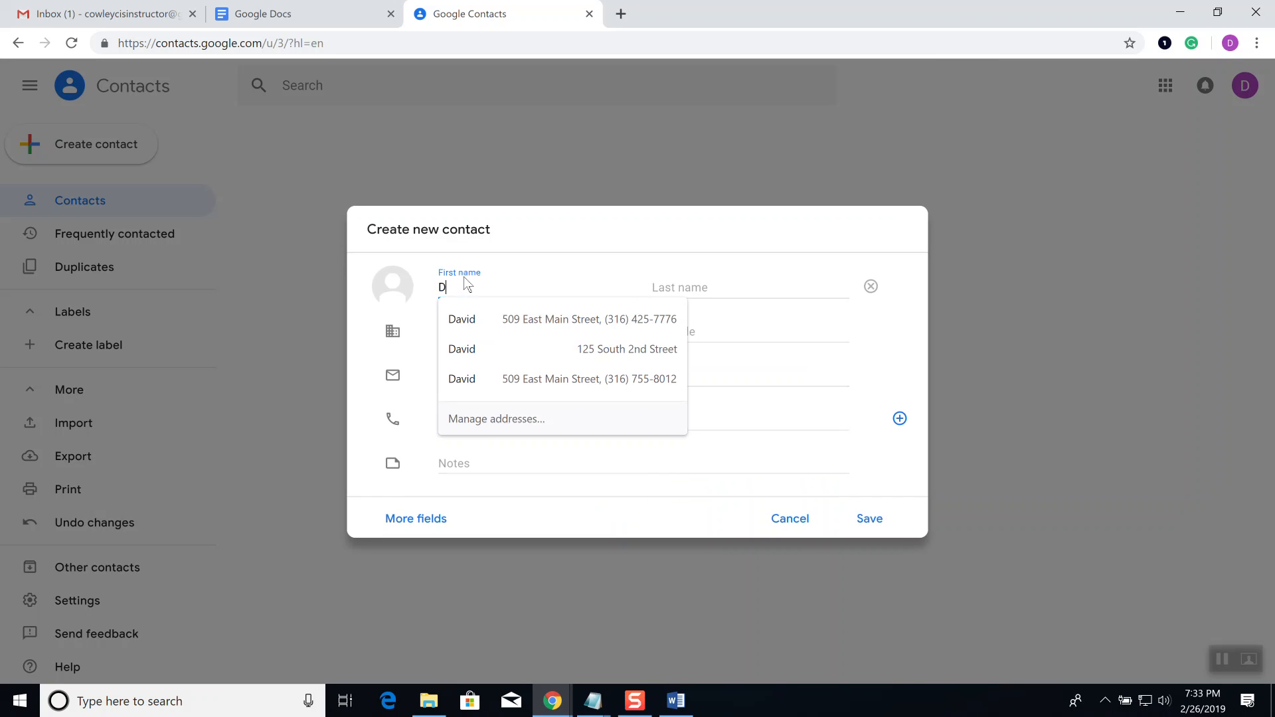
key(Tab)
key(Escape)
key(Tab)
key(Tab)
key(Tab)
key(Tab)
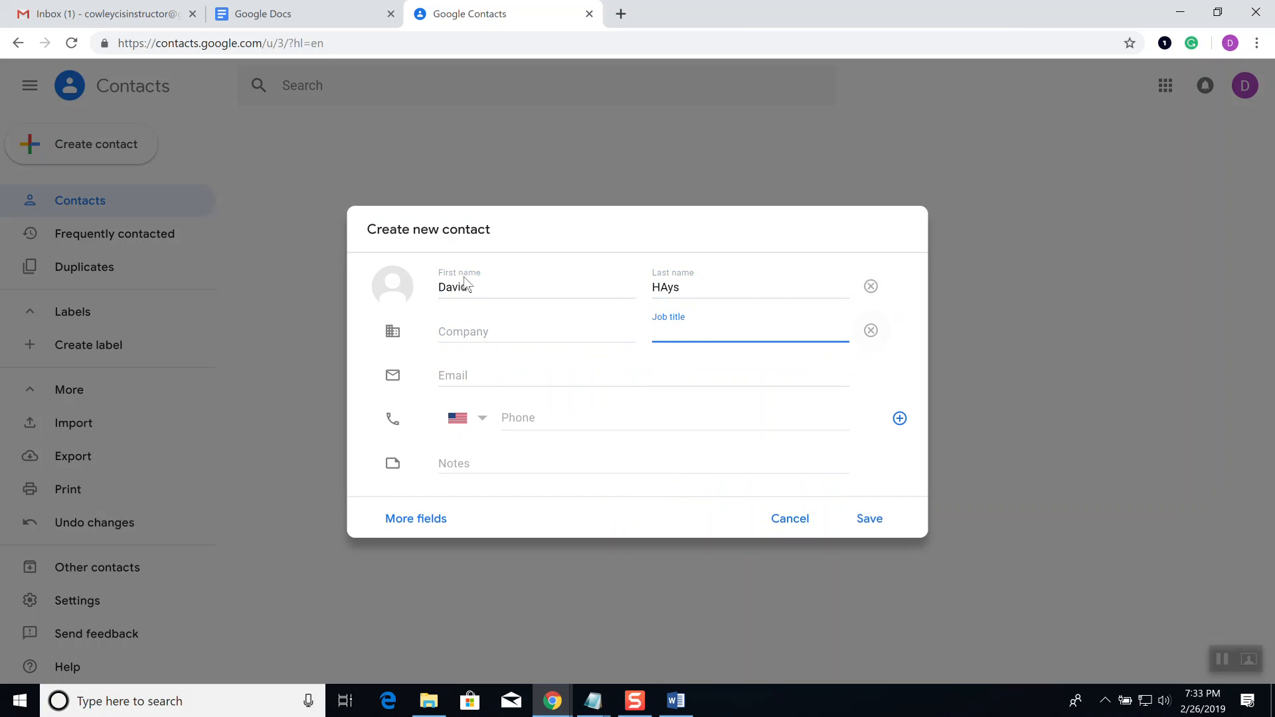
key(Tab)
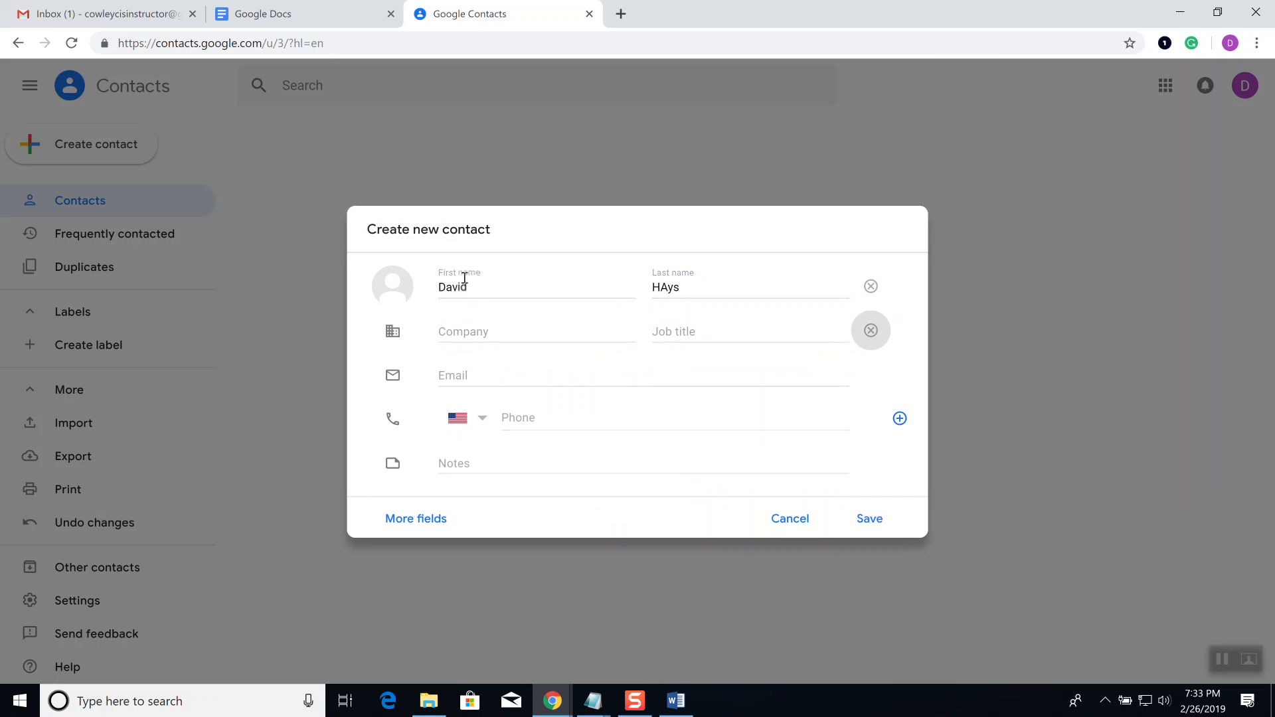
Step: Autofill the contact's e-mail and phone, save the contact, and close its card
click(456, 374)
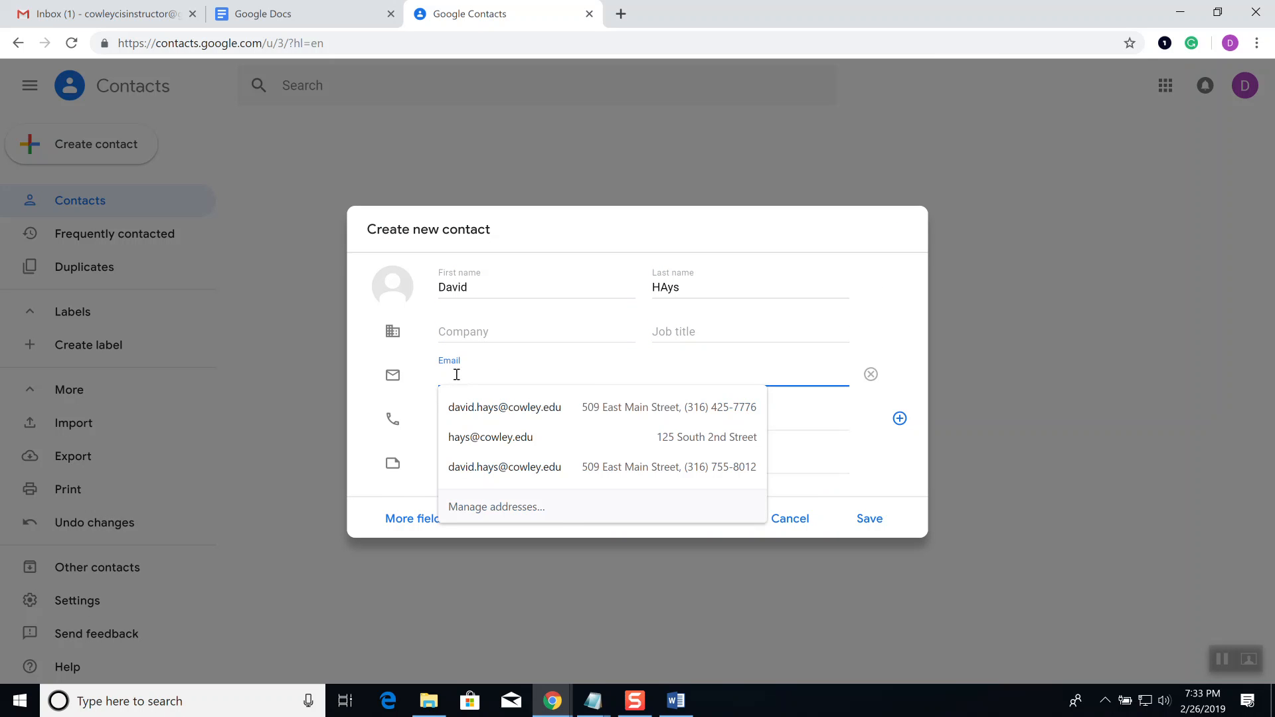
click(563, 415)
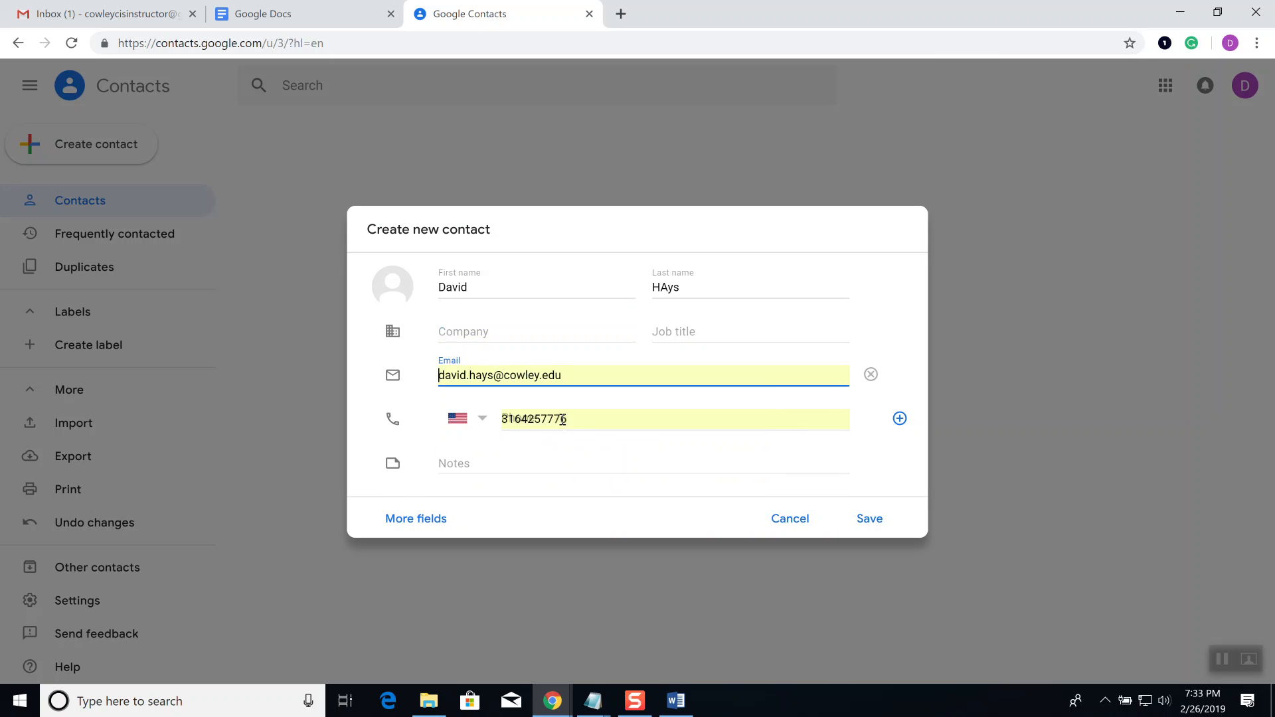
click(880, 526)
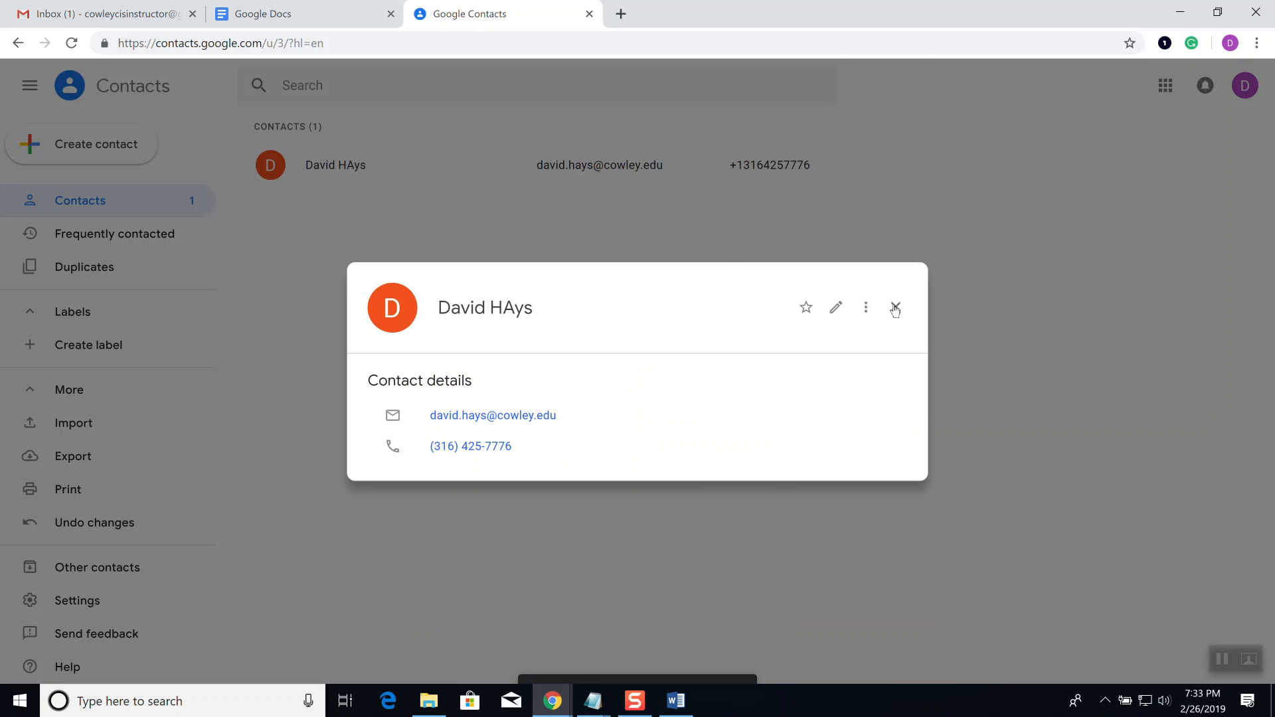
click(896, 308)
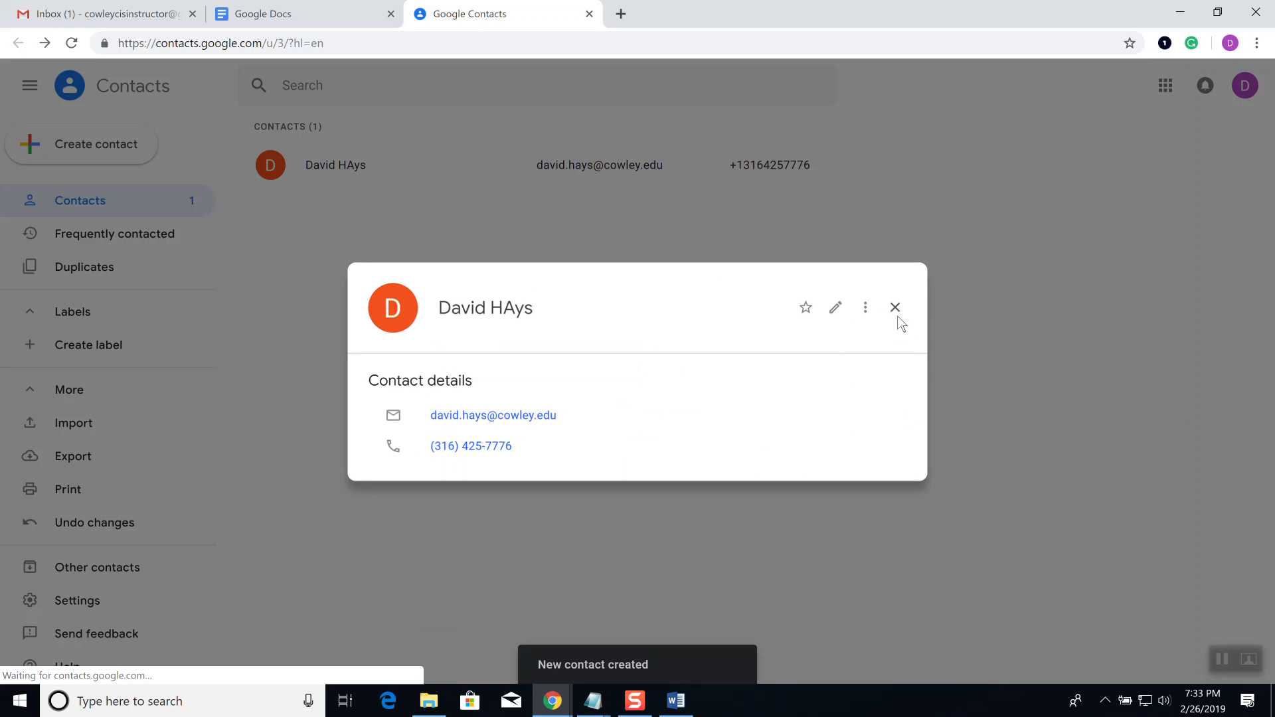
click(77, 157)
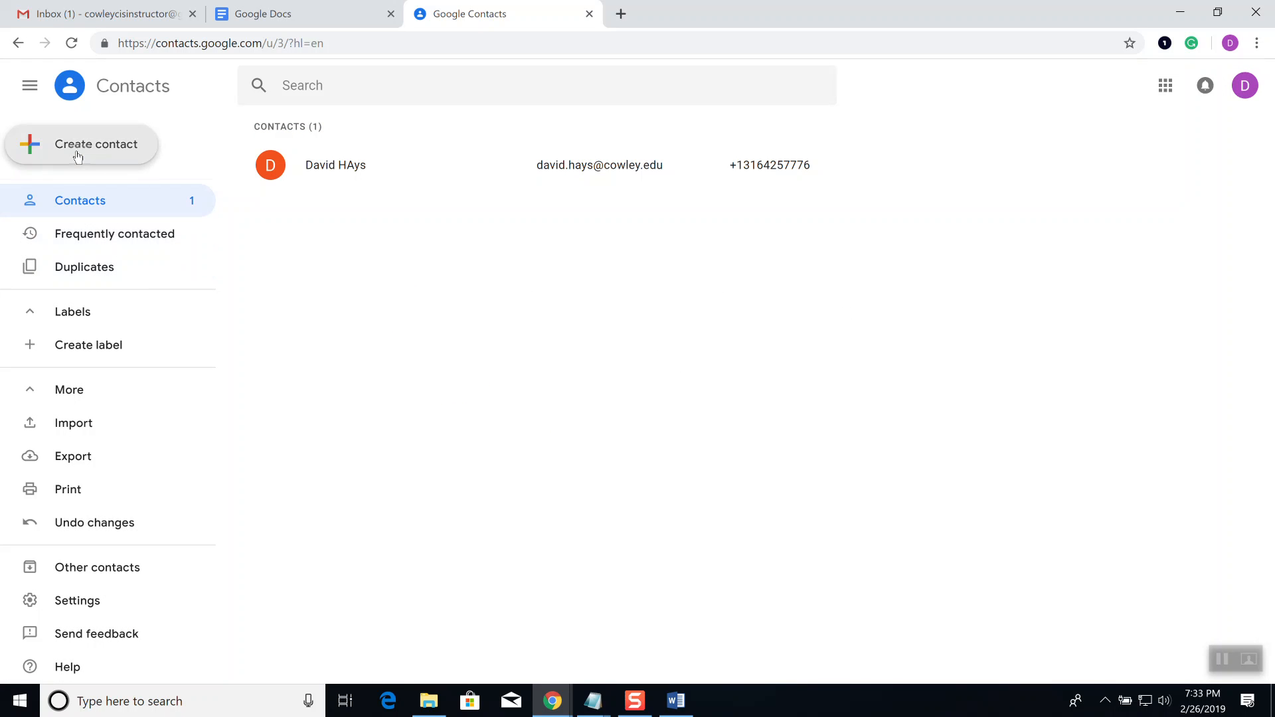
Step: Save a second contact with the same surname, autofilling e-mail, phone and company Cowley College
key(Tab)
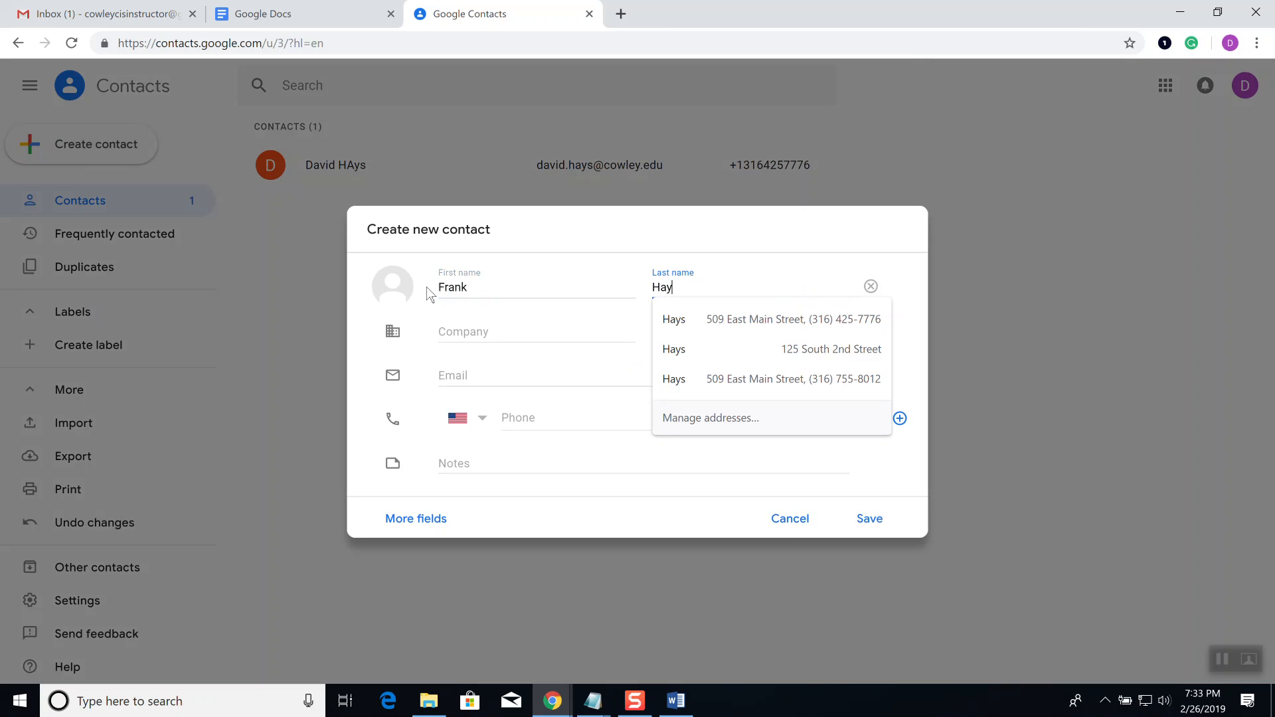
click(464, 374)
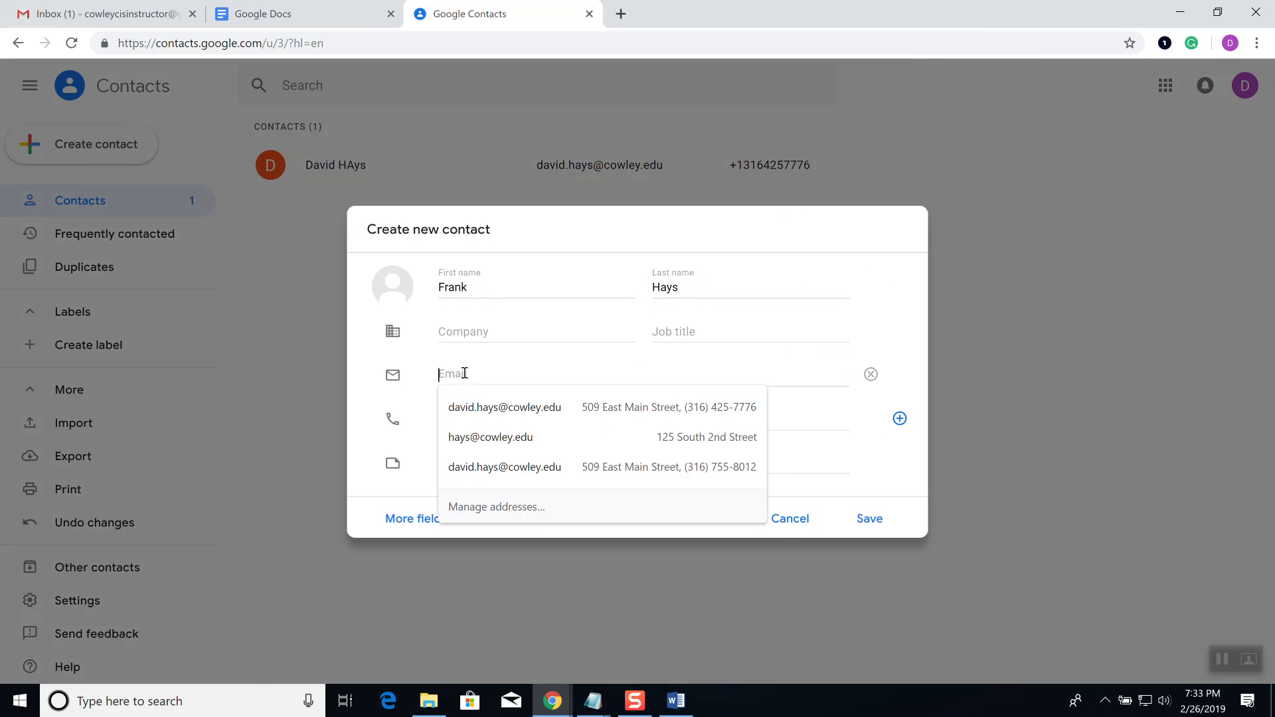
click(489, 436)
click(863, 519)
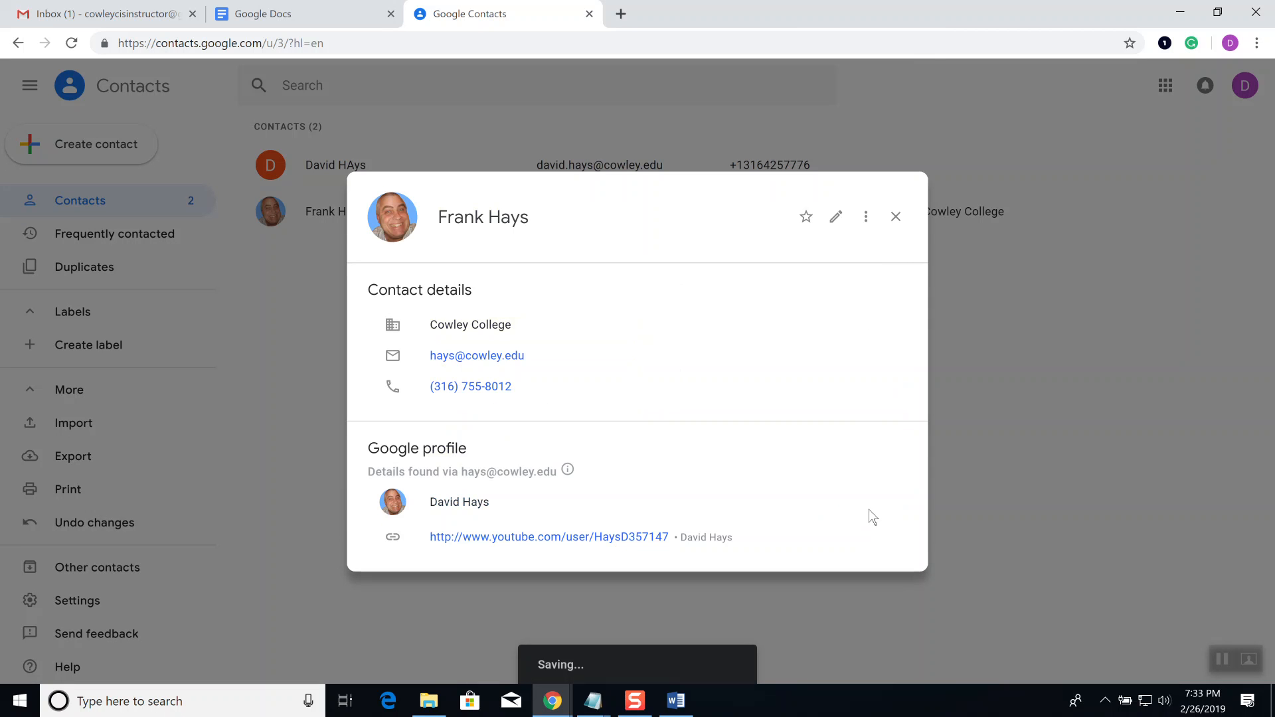
click(895, 217)
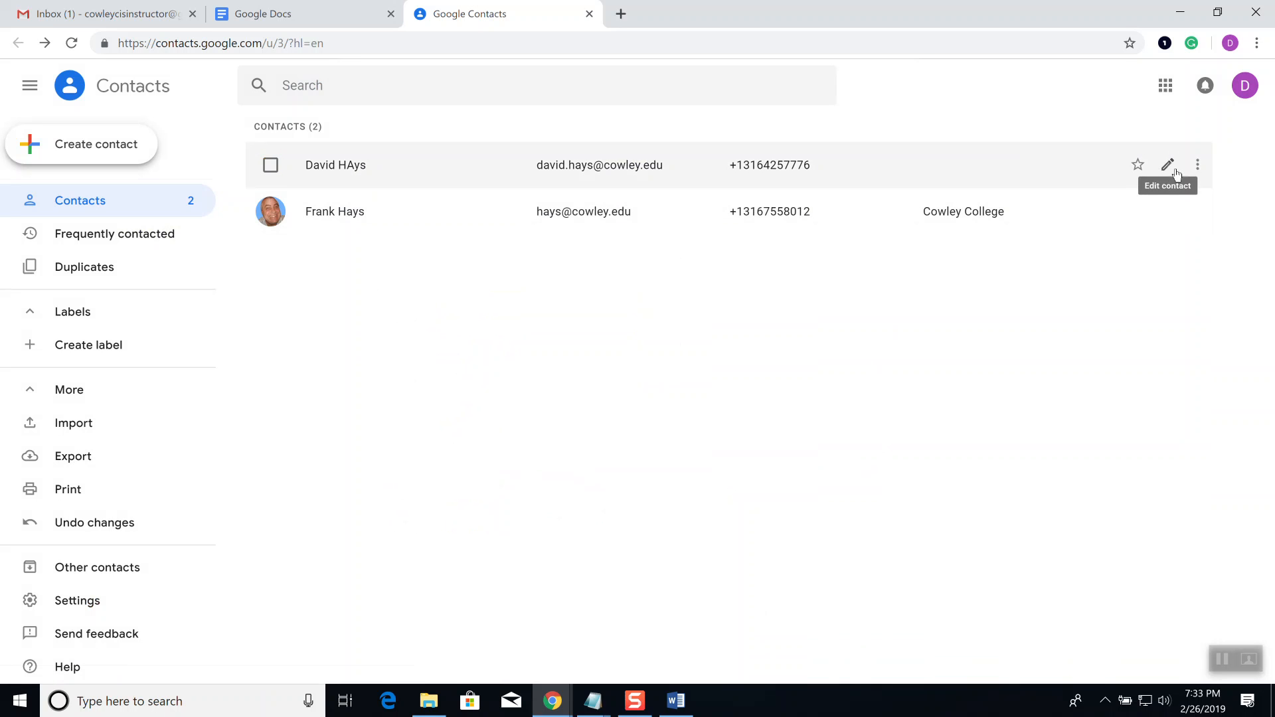
click(1196, 171)
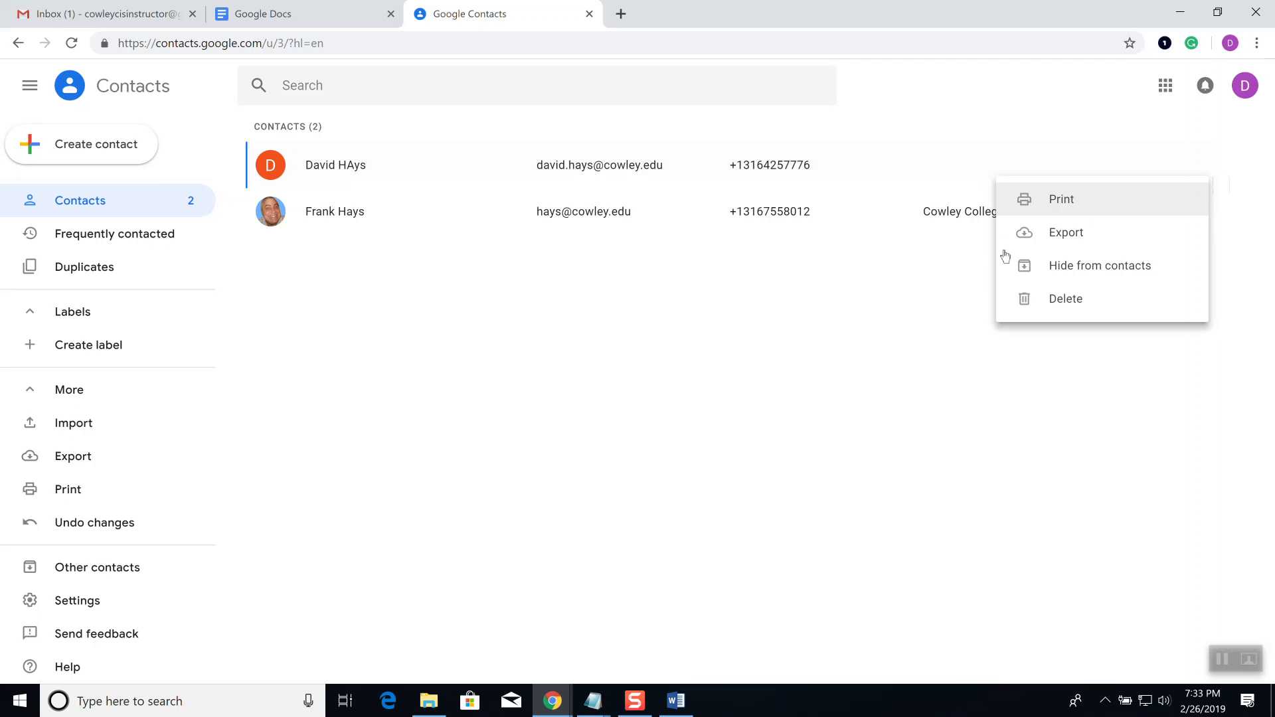
click(763, 322)
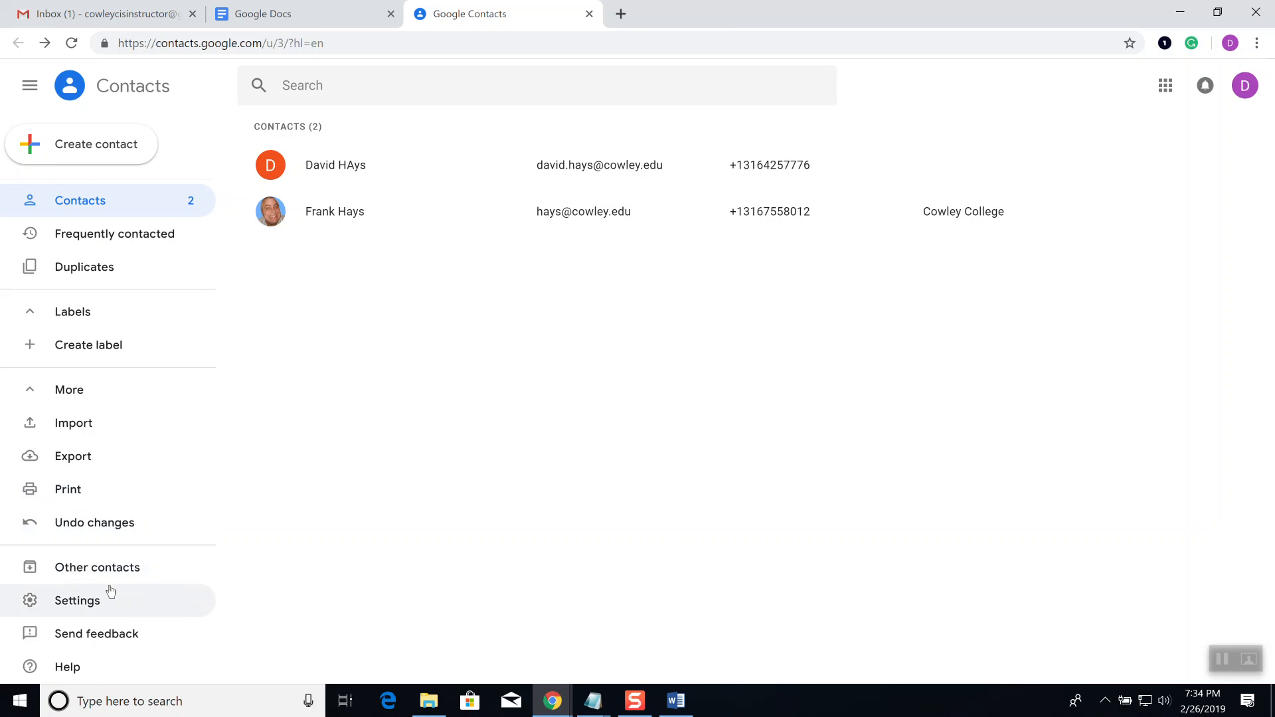
Step: In a new browser window, search Google for 'google contacts how to create a group'
right_click(552, 700)
click(539, 612)
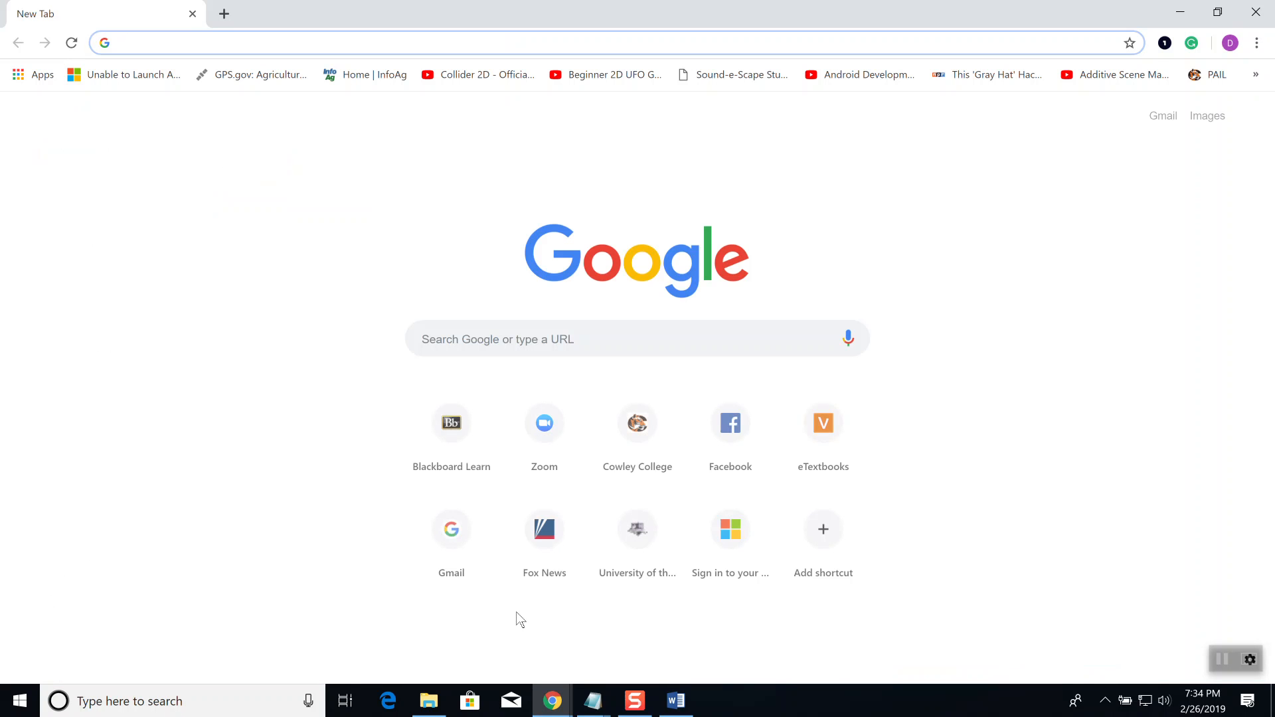
text(www.google.com)
key(Return)
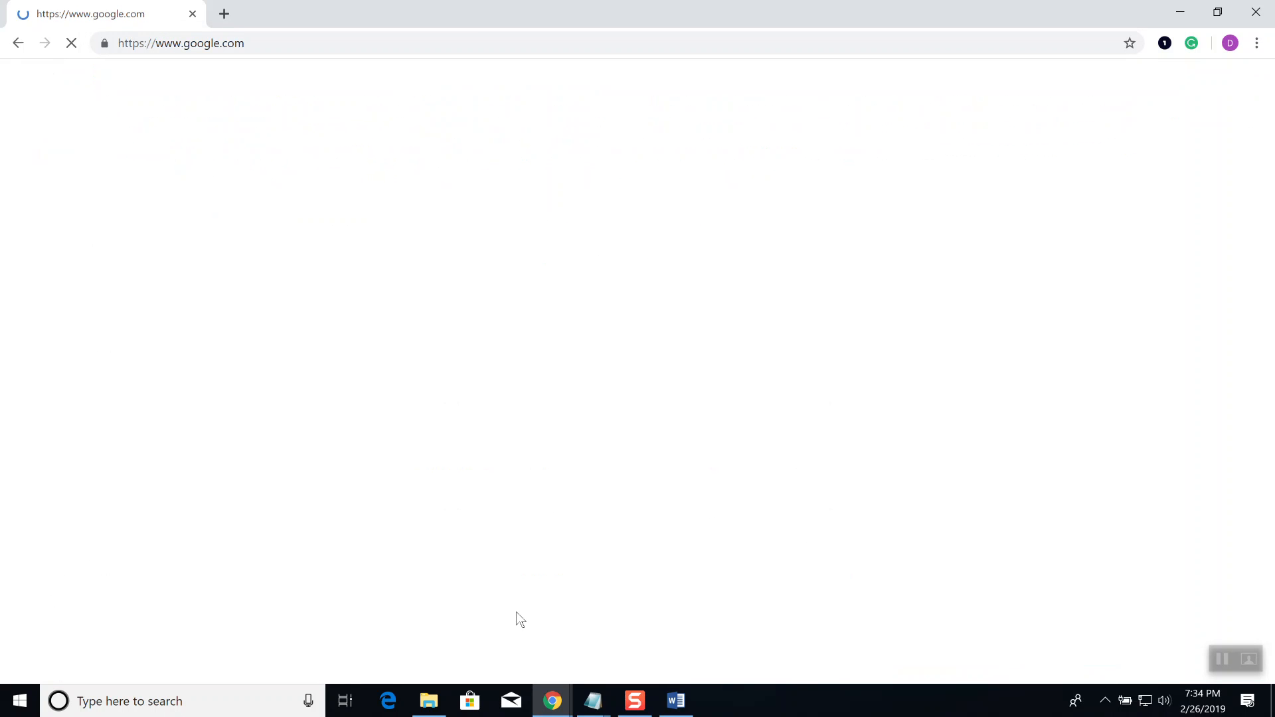
text(google contacts how to create a group)
key(Return)
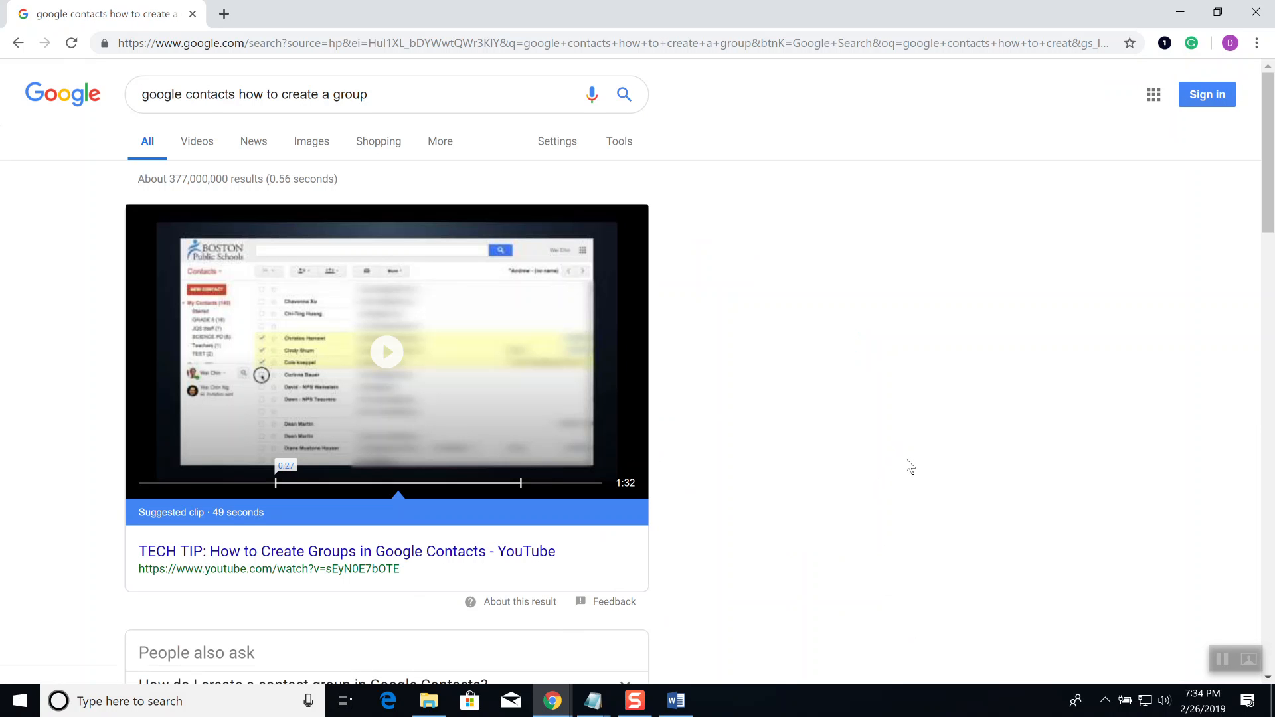
Step: Expand the answer on creating a contact group, then switch back to Google Contacts
scroll(907, 464, down, 2)
scroll(905, 460, down, 6)
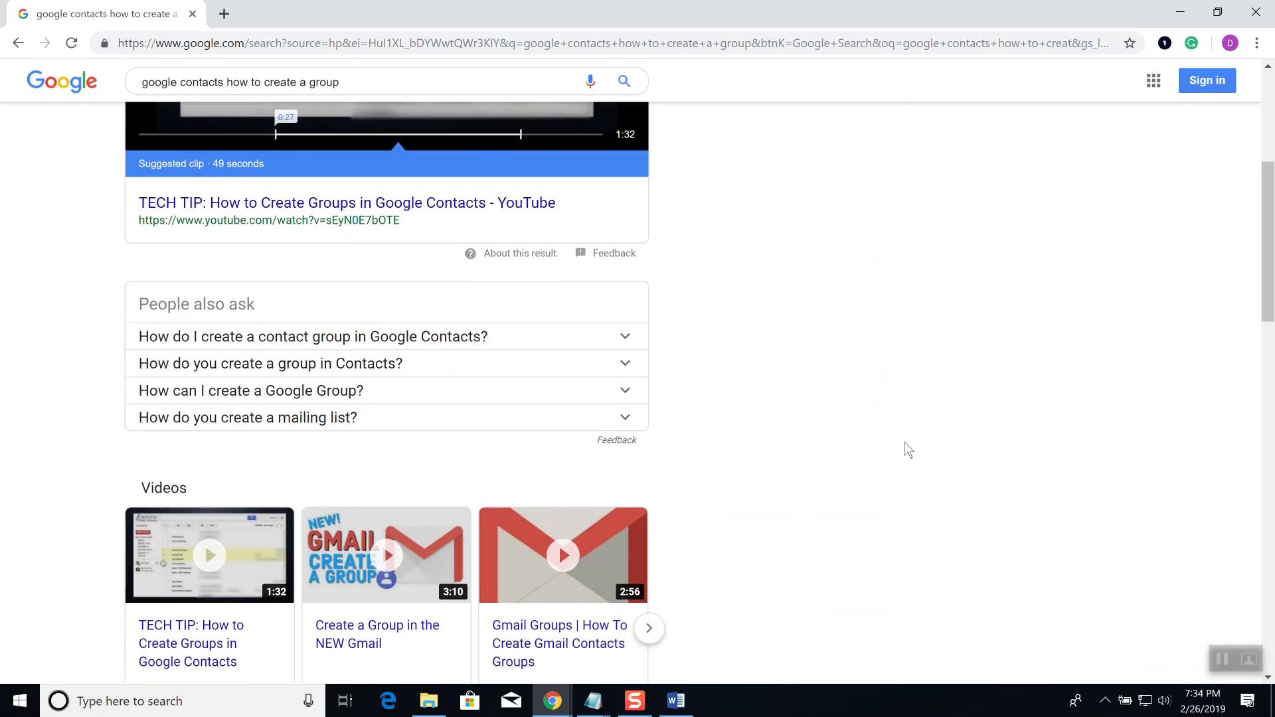
click(427, 188)
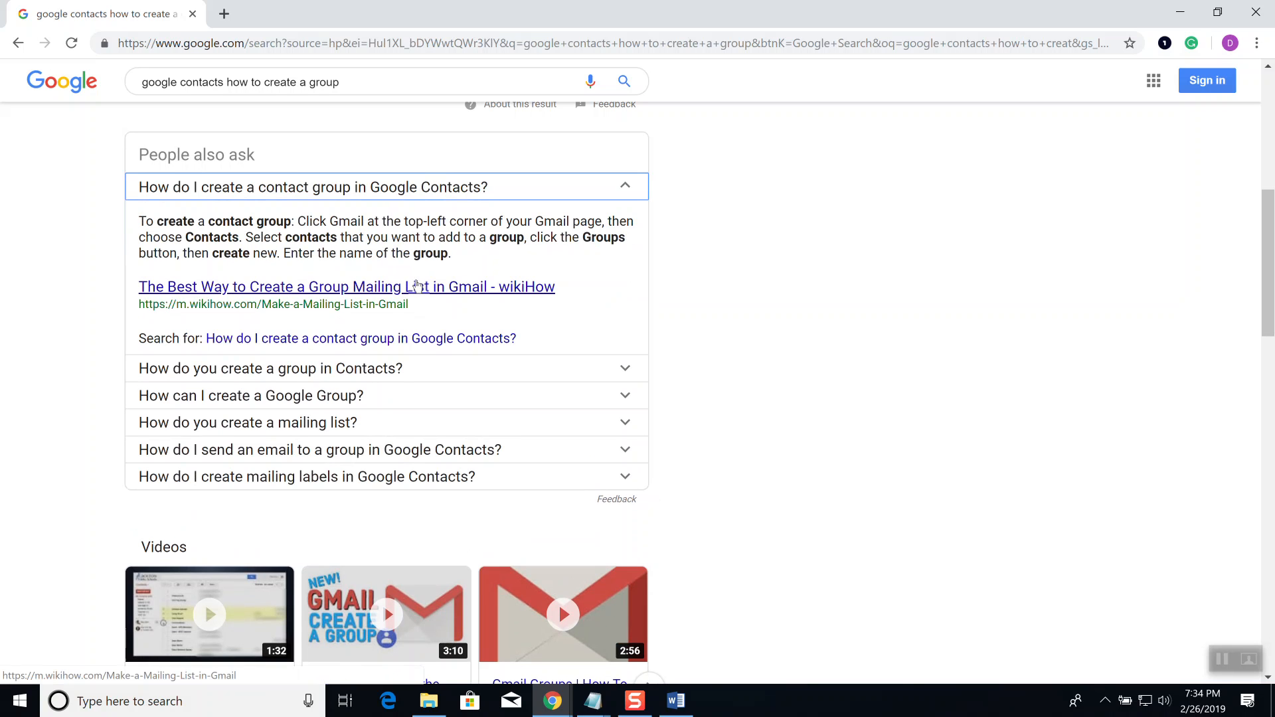
key(alt+Tab)
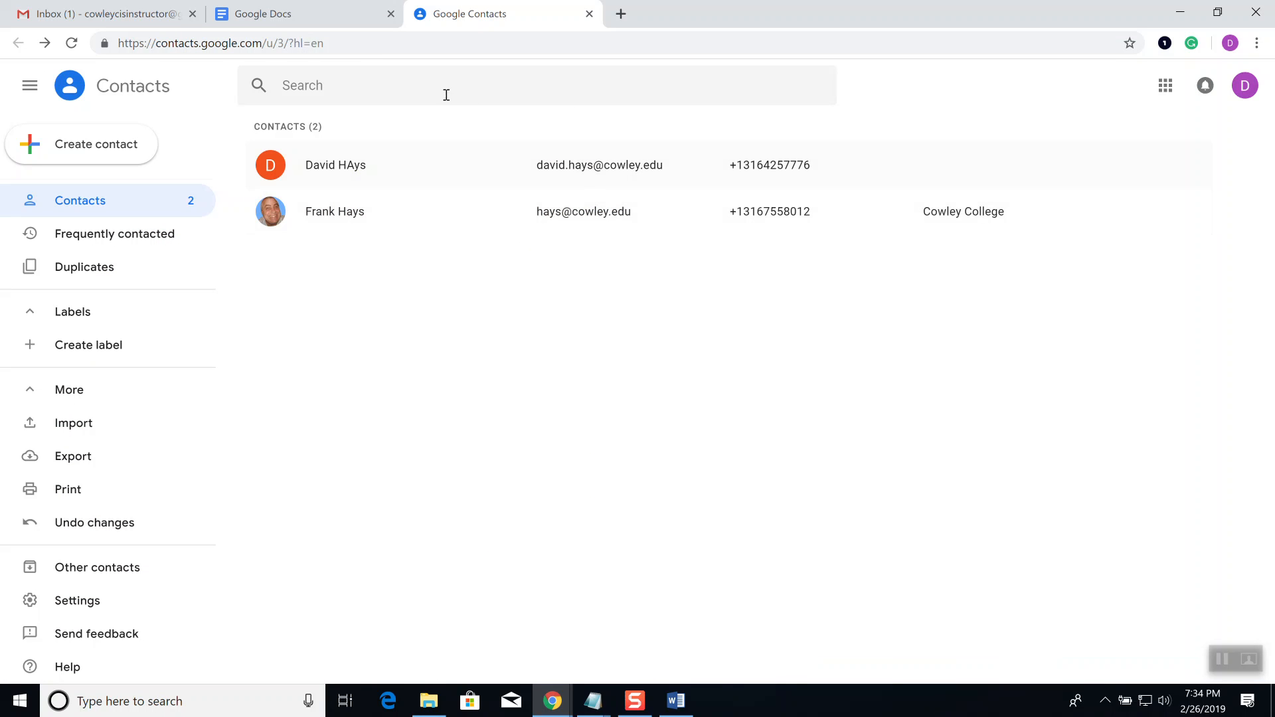
Step: Switch this tab to Gmail using the Google apps launcher
click(1167, 93)
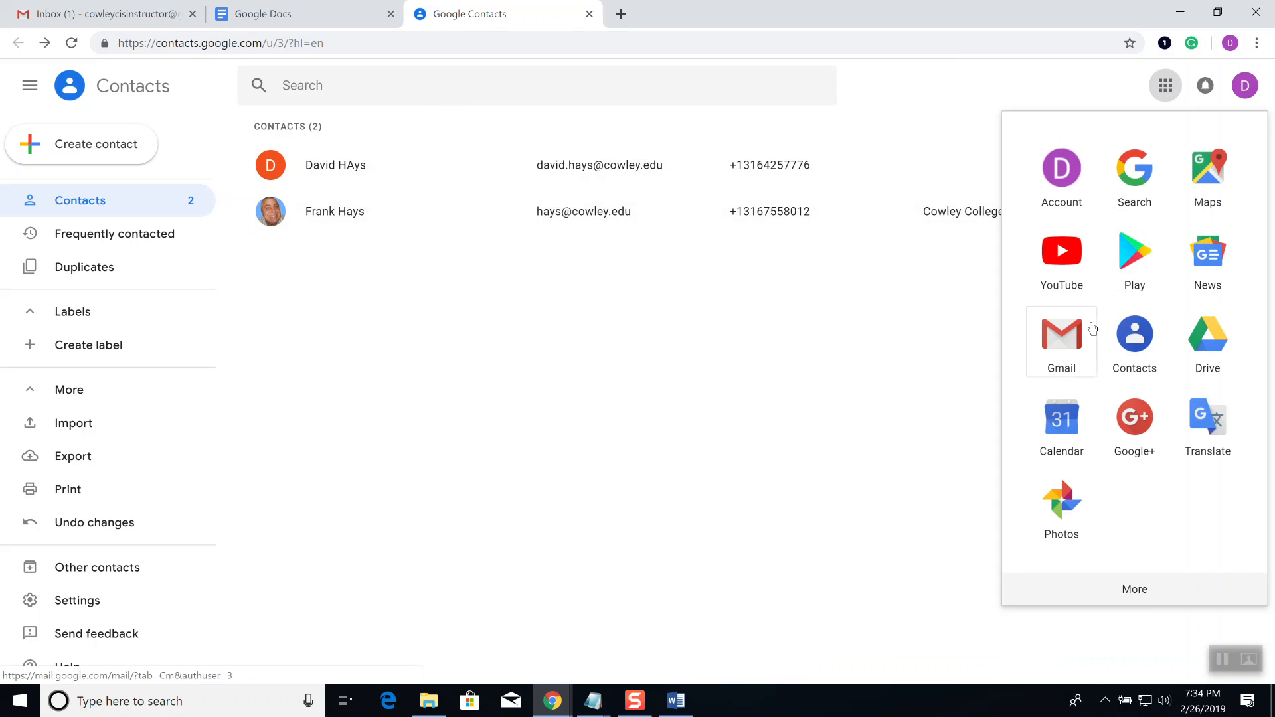
click(1073, 353)
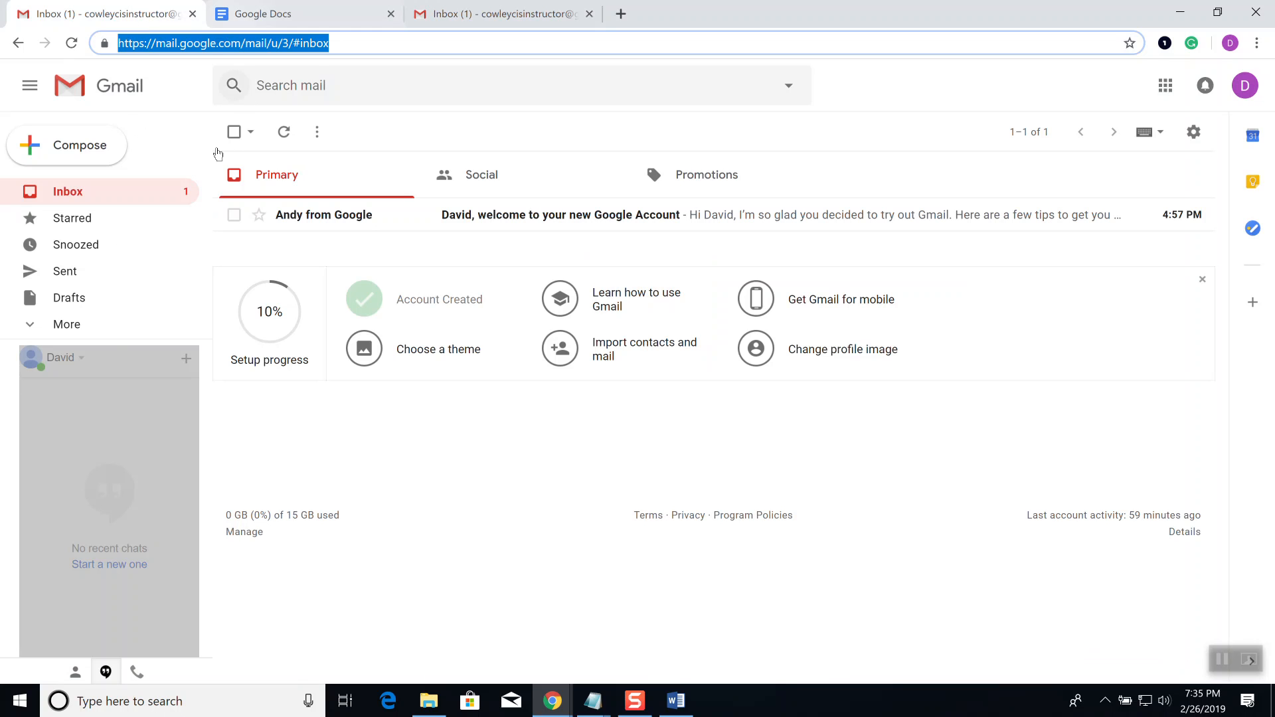
Step: Start a blank new email message from the Gmail inbox
click(81, 153)
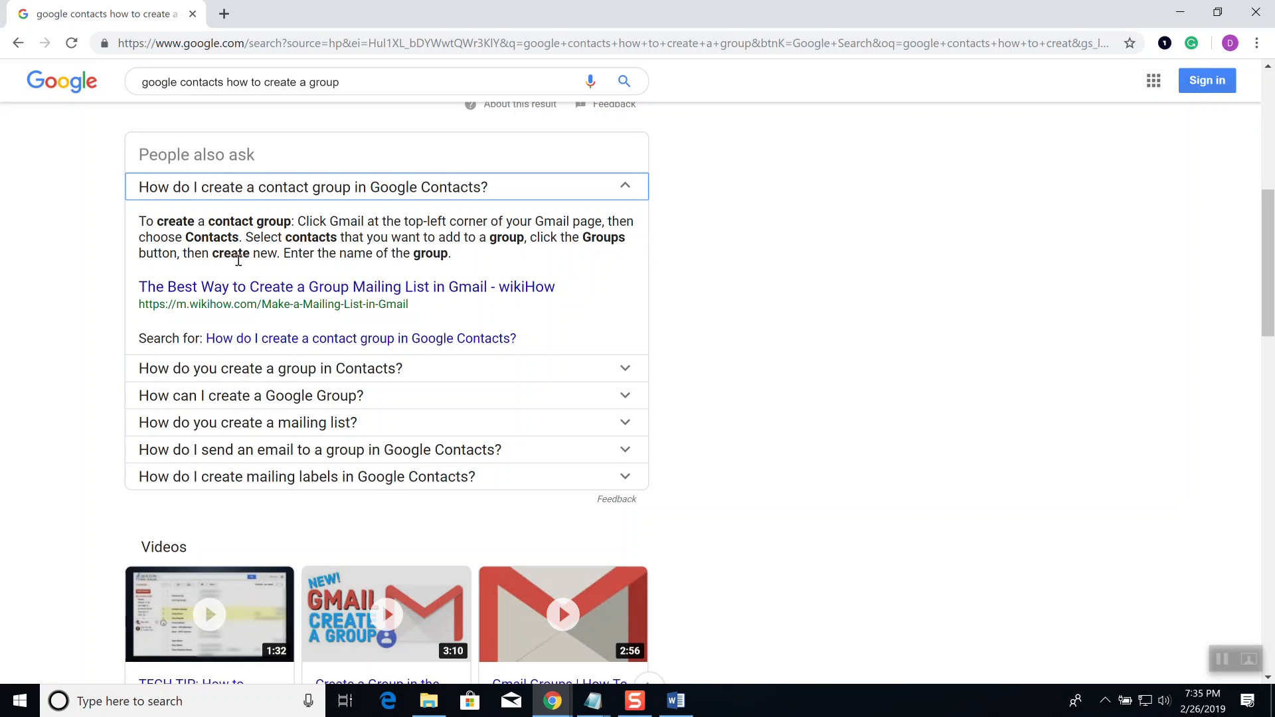
key(Tab)
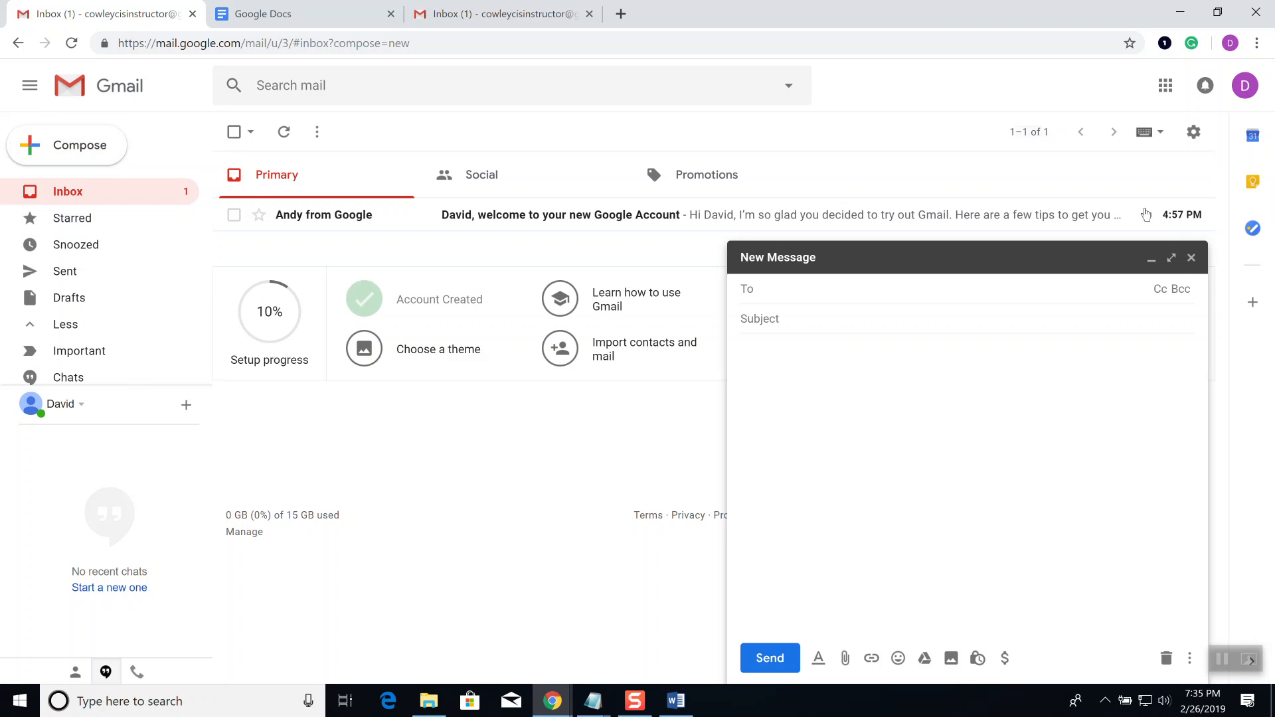
Step: Close the empty draft, select the welcome email, and collapse the side menu to icons
click(1189, 259)
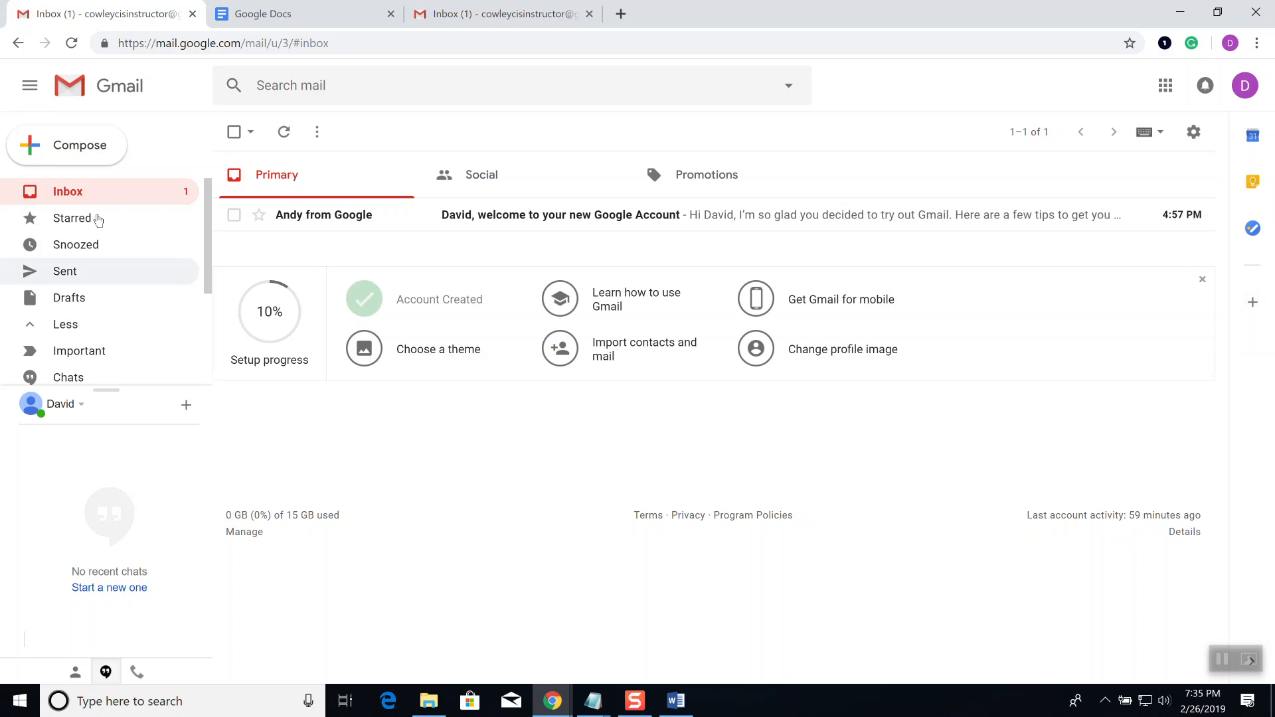
click(236, 132)
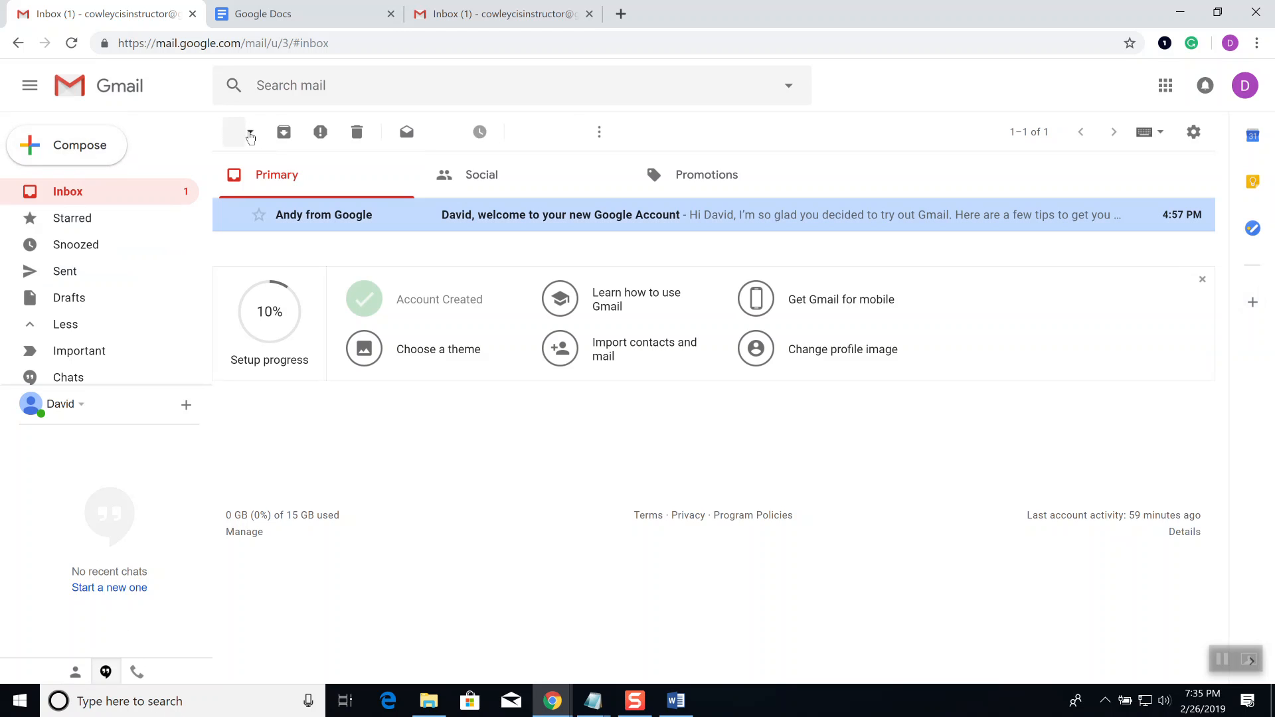
click(251, 134)
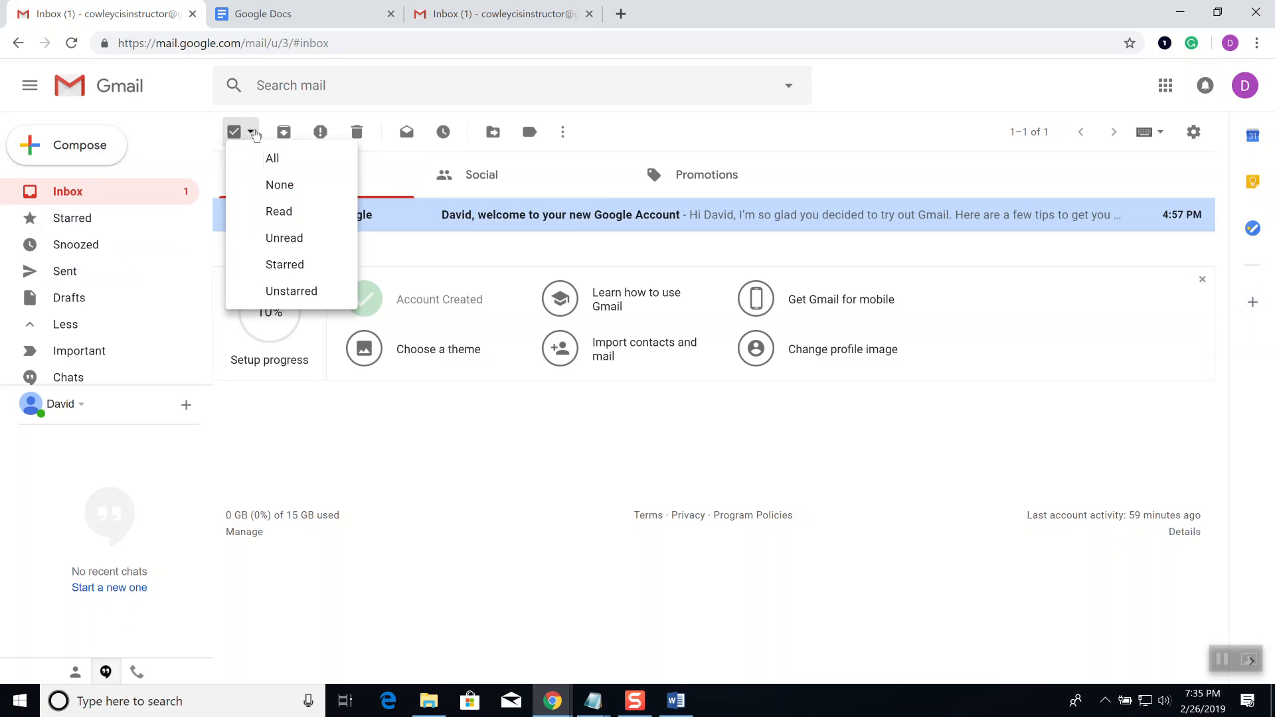
click(185, 132)
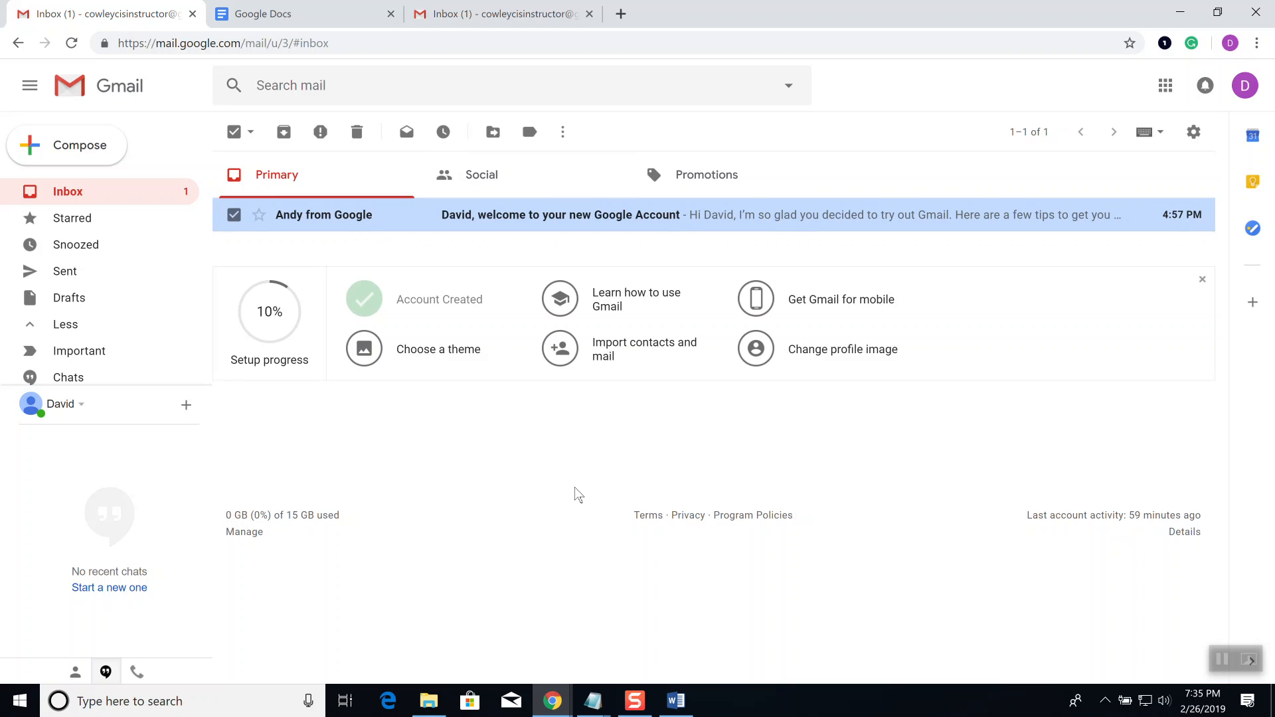
click(31, 96)
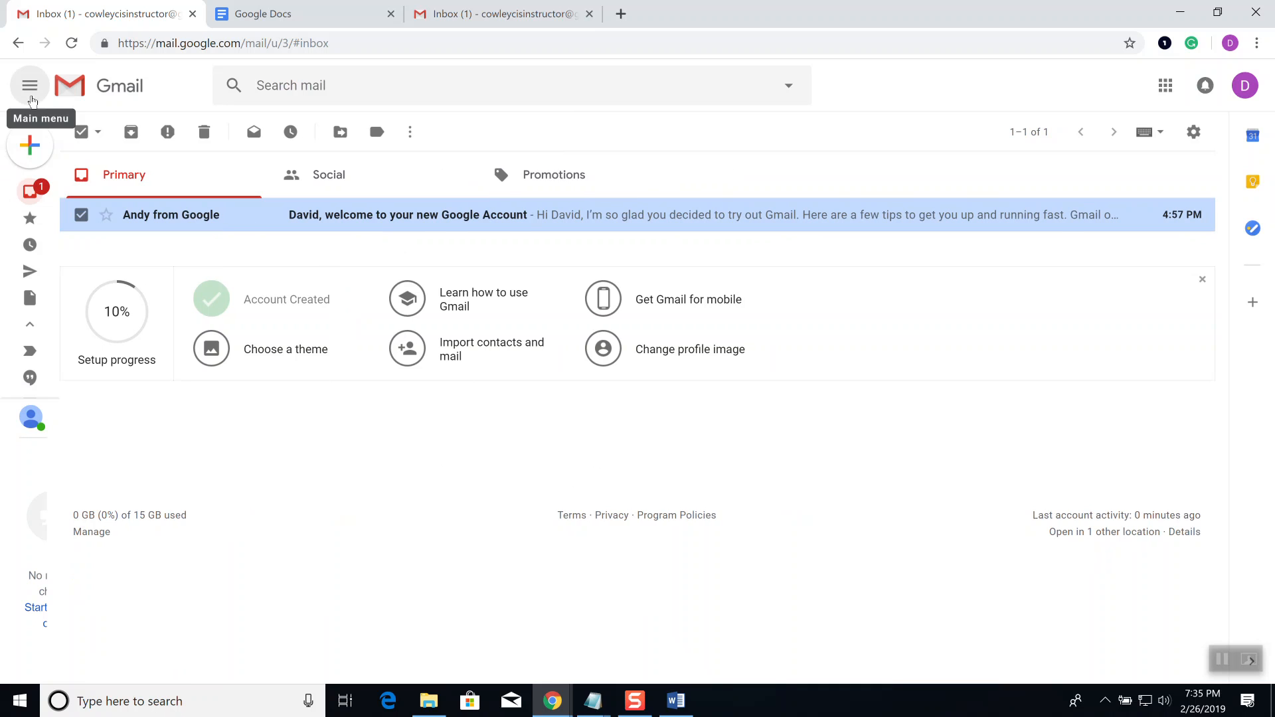
mouse_move(33, 218)
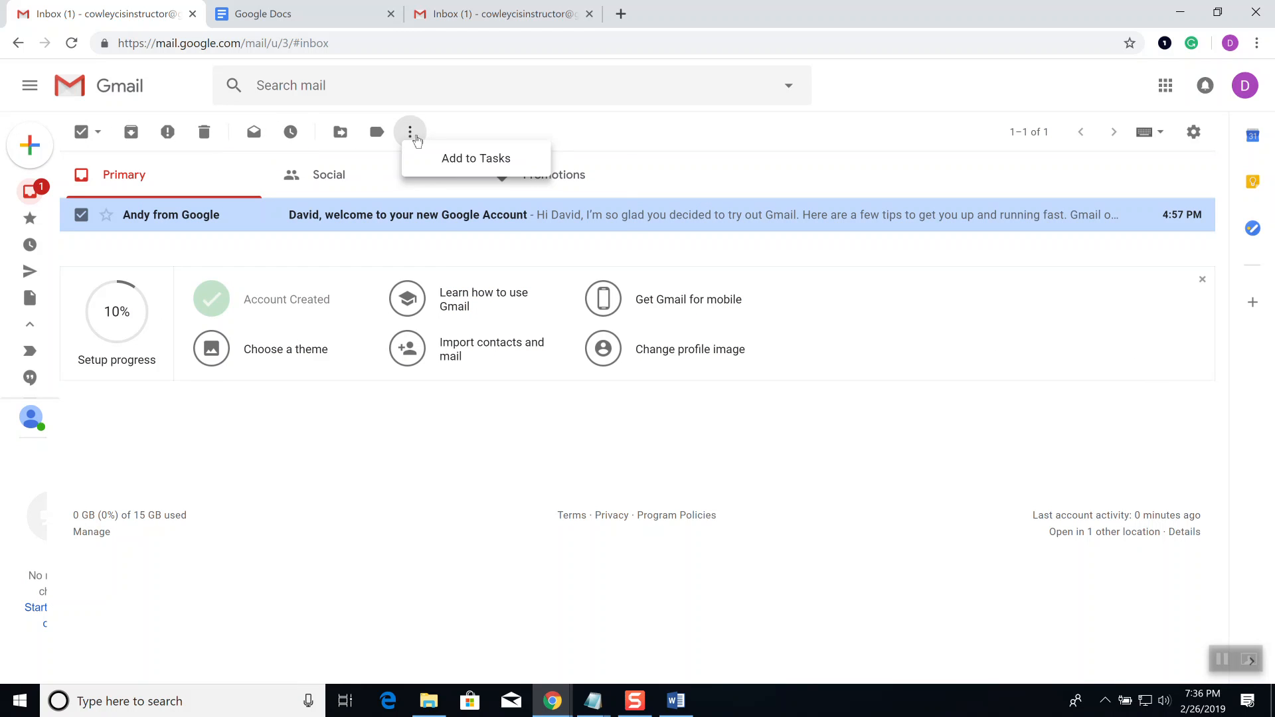
Step: Check the extra actions for the selected email, then return to the search results and open the wikiHow article
click(413, 135)
click(597, 131)
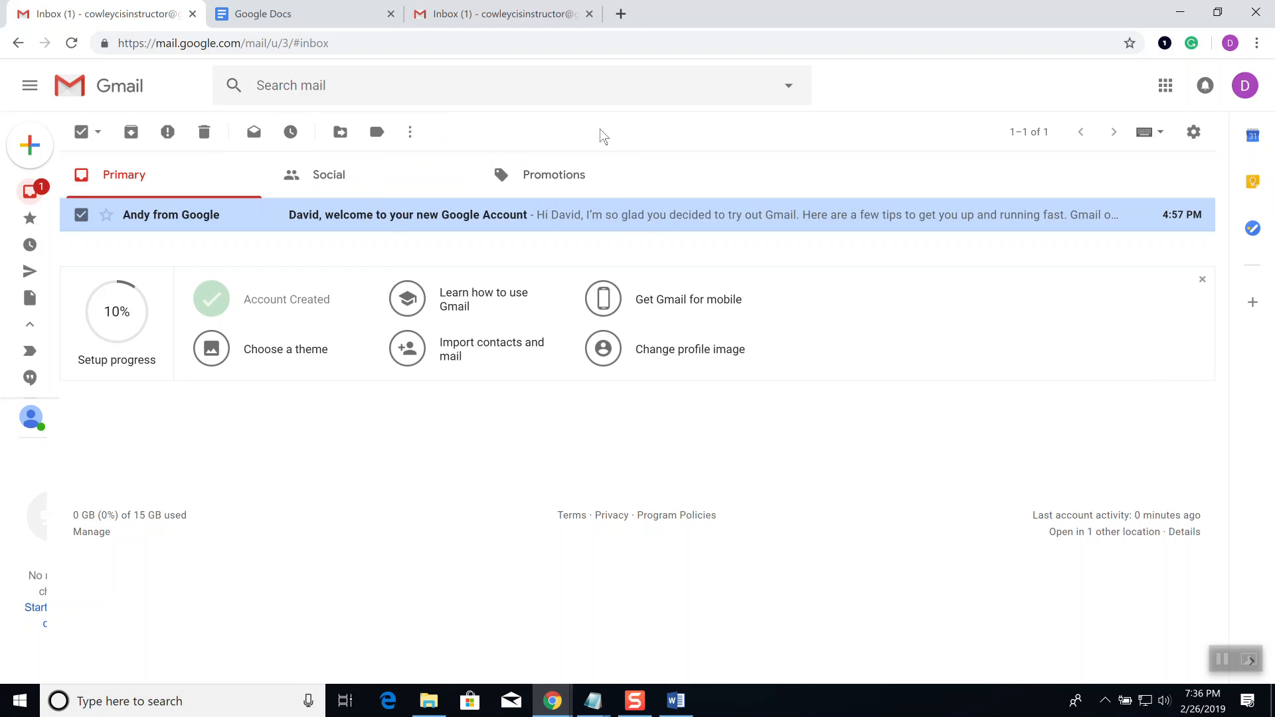
key(alt+Tab)
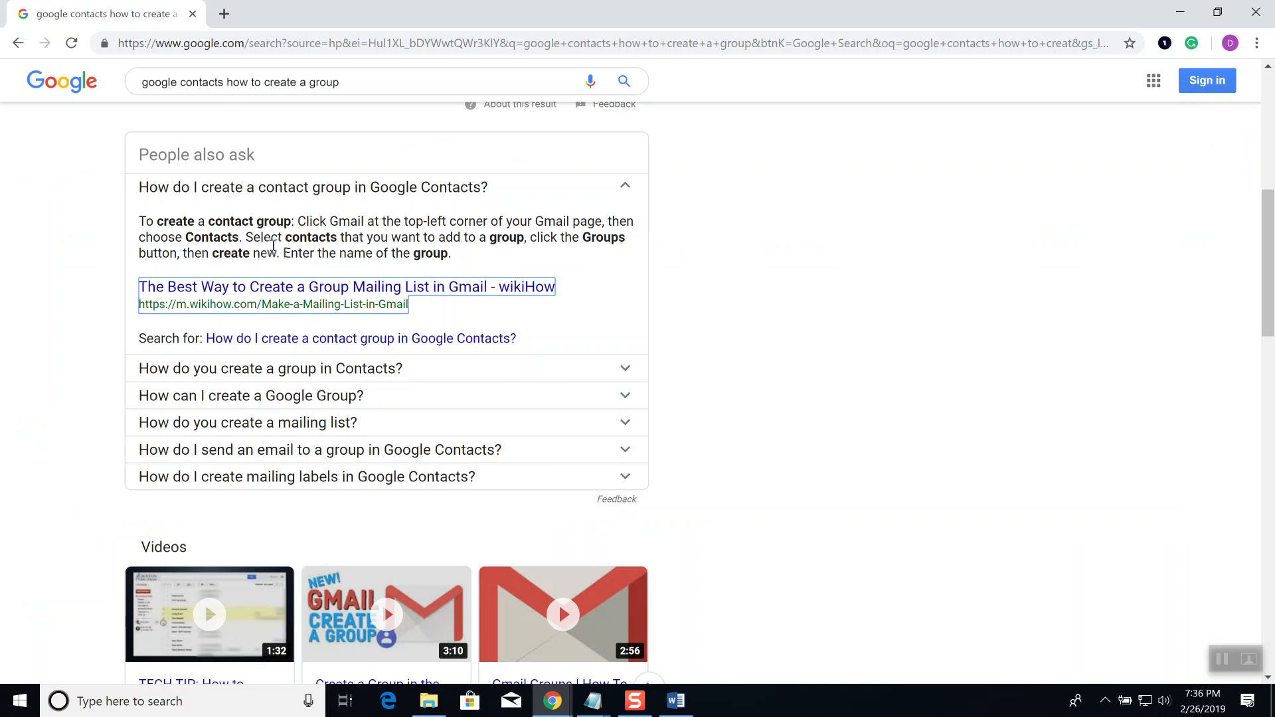
click(287, 287)
Step: Read the wikiHow Gmail mailing-list article through step 3, then bring Gmail's Google apps list up
scroll(574, 384, down, 12)
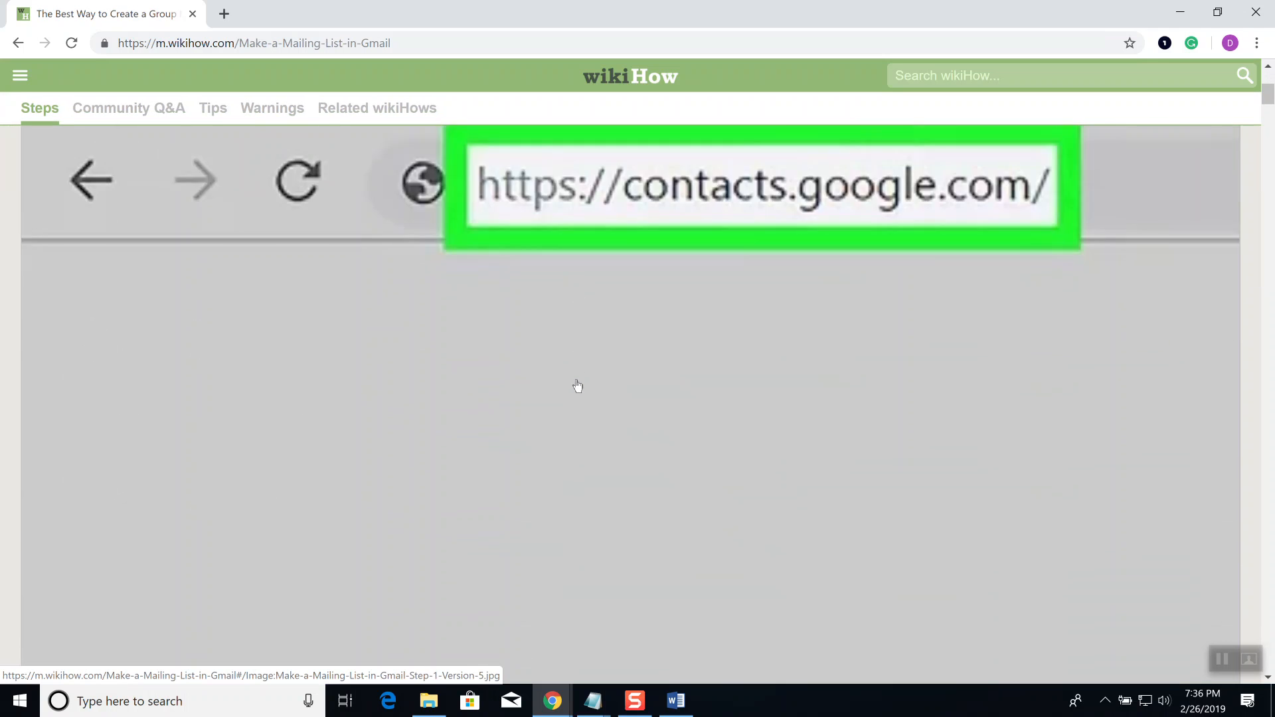
scroll(579, 377, down, 1)
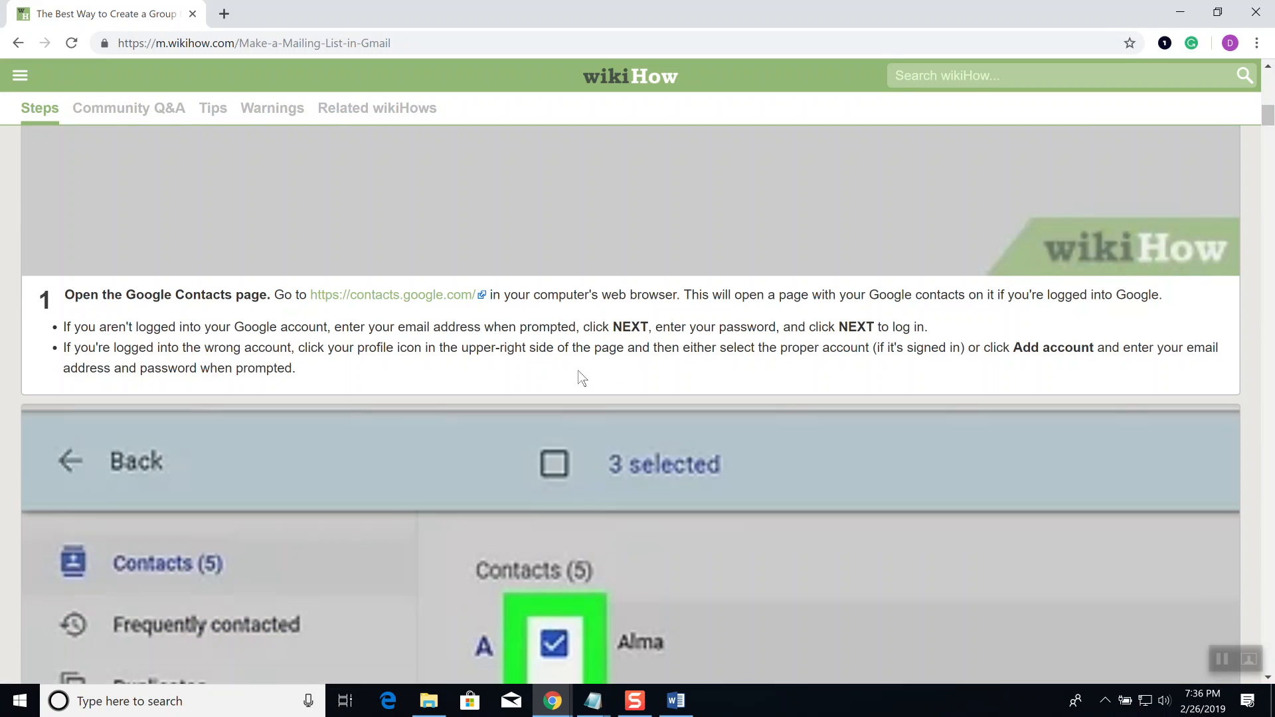
scroll(582, 378, down, 4)
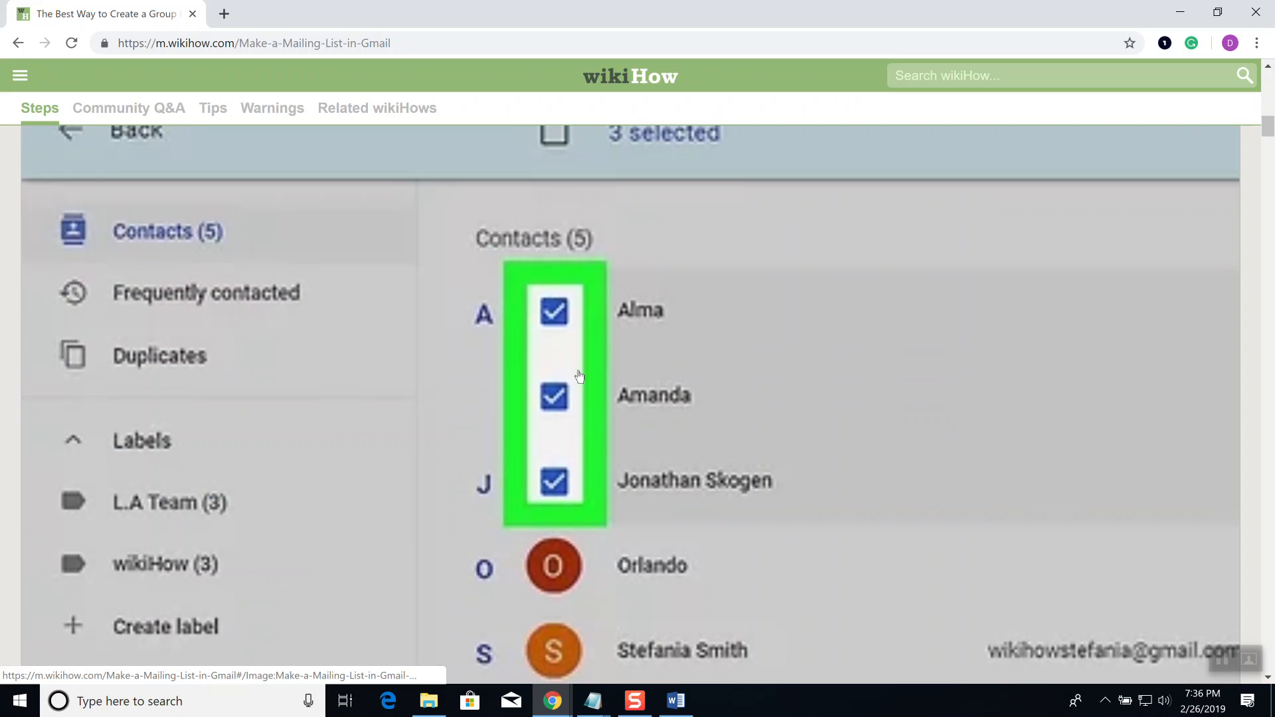
scroll(579, 377, up, 3)
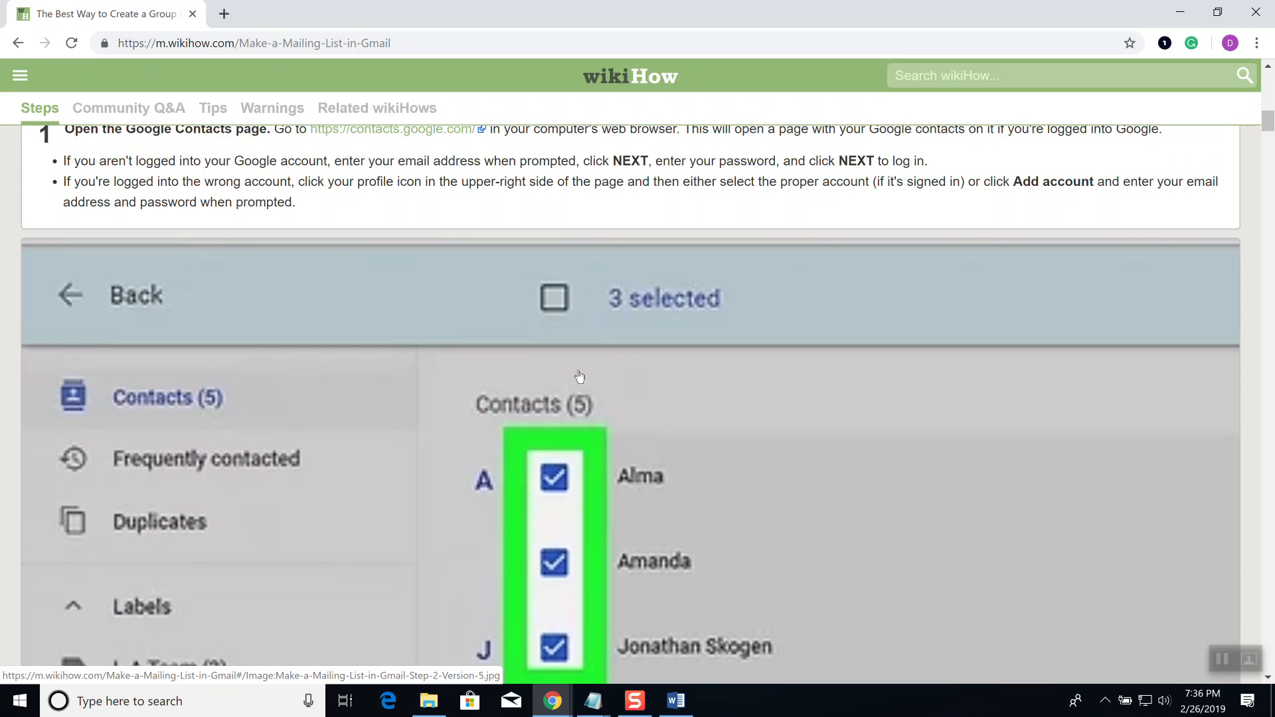
scroll(579, 376, down, 2)
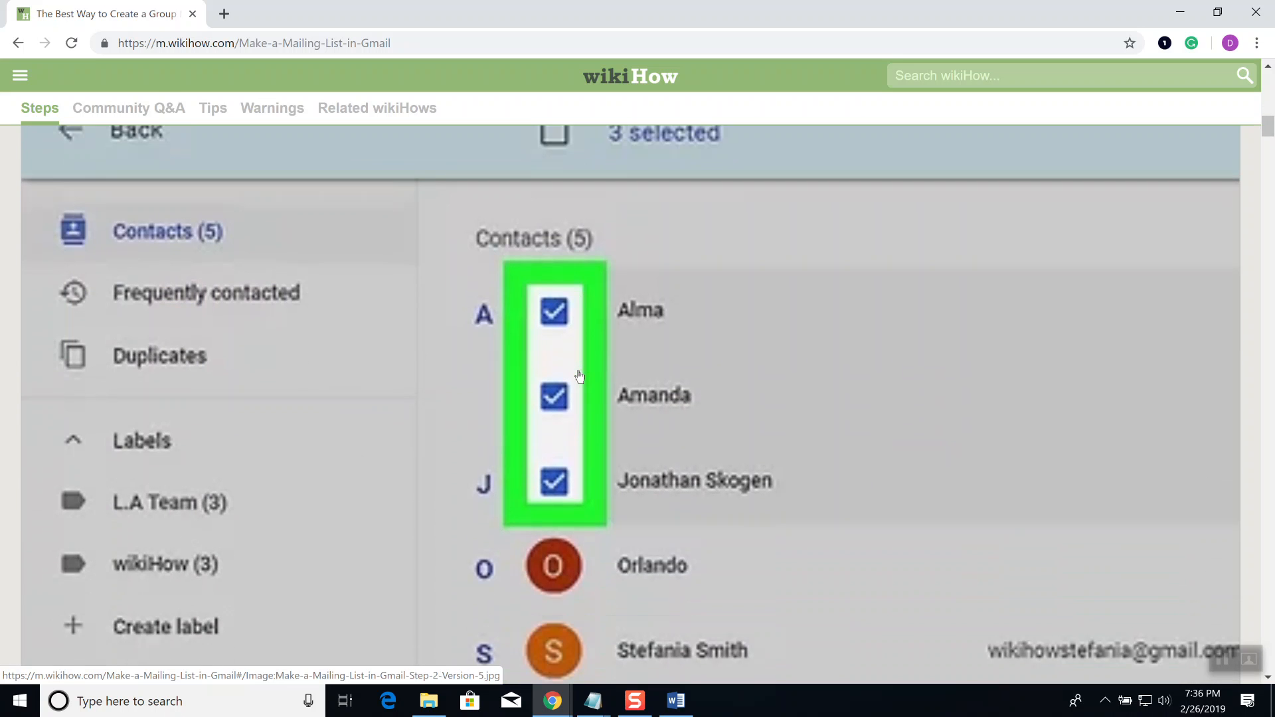
scroll(579, 377, down, 10)
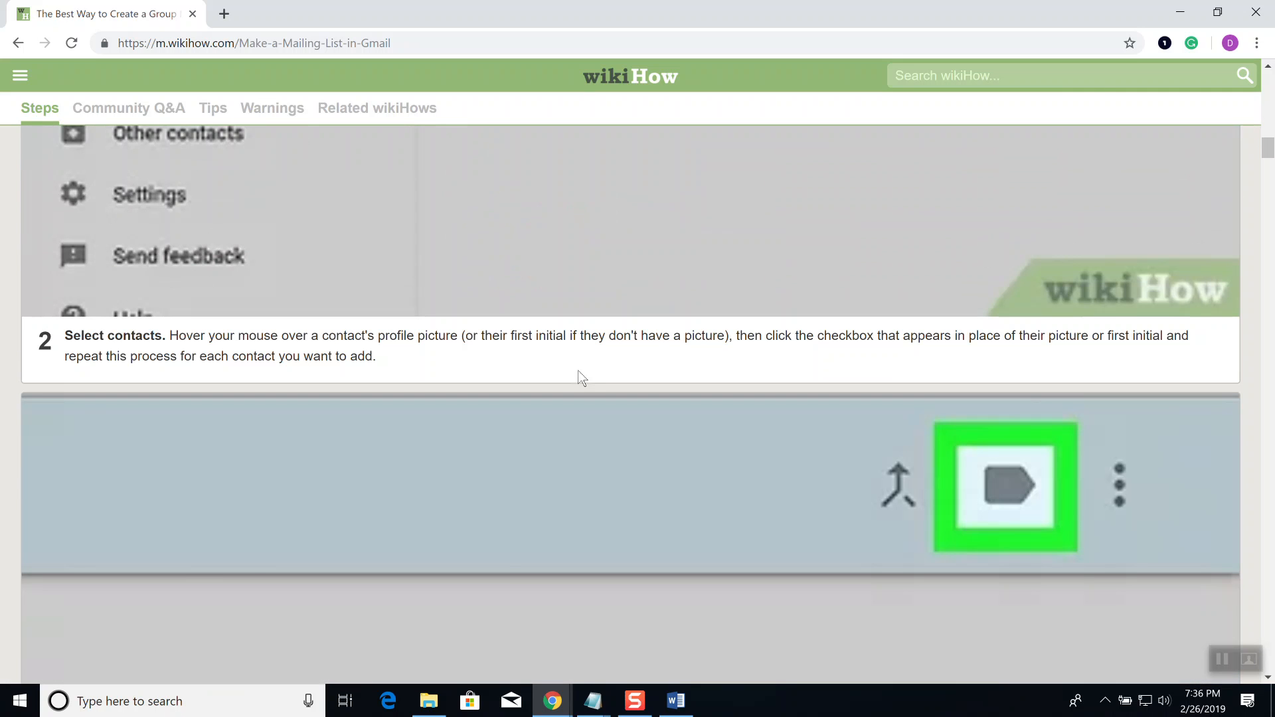
scroll(581, 378, down, 8)
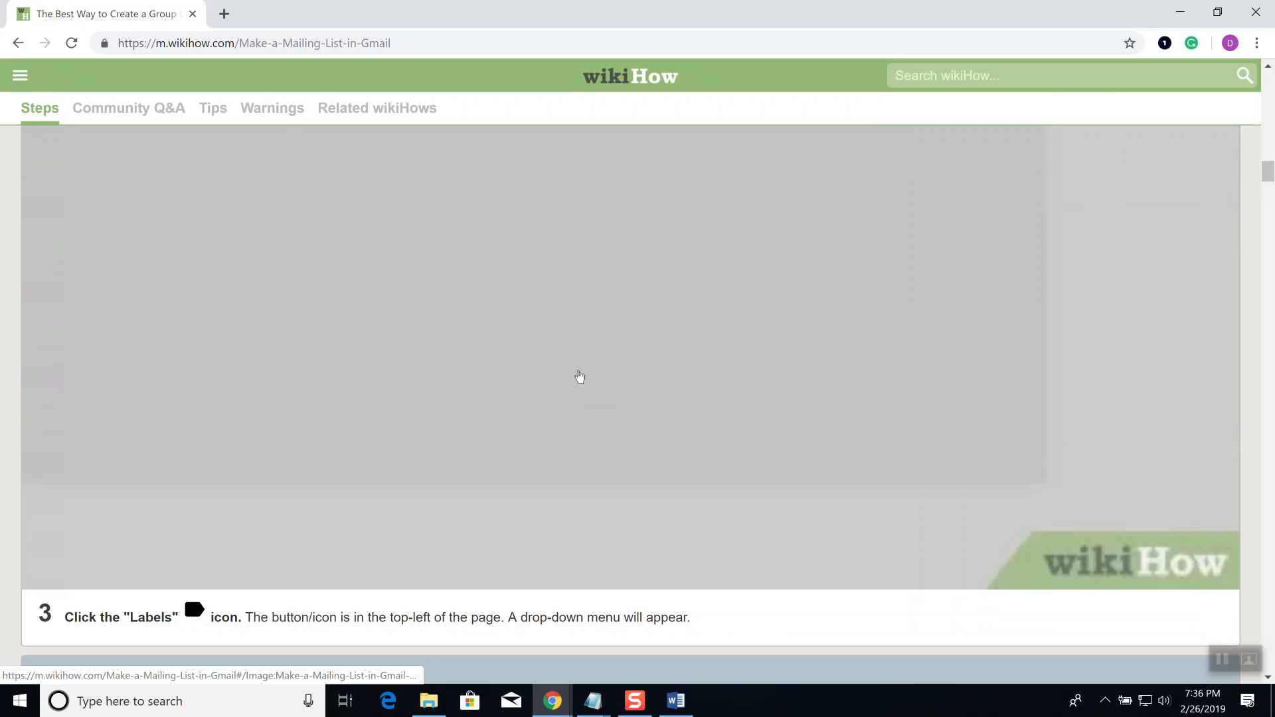
scroll(579, 377, down, 5)
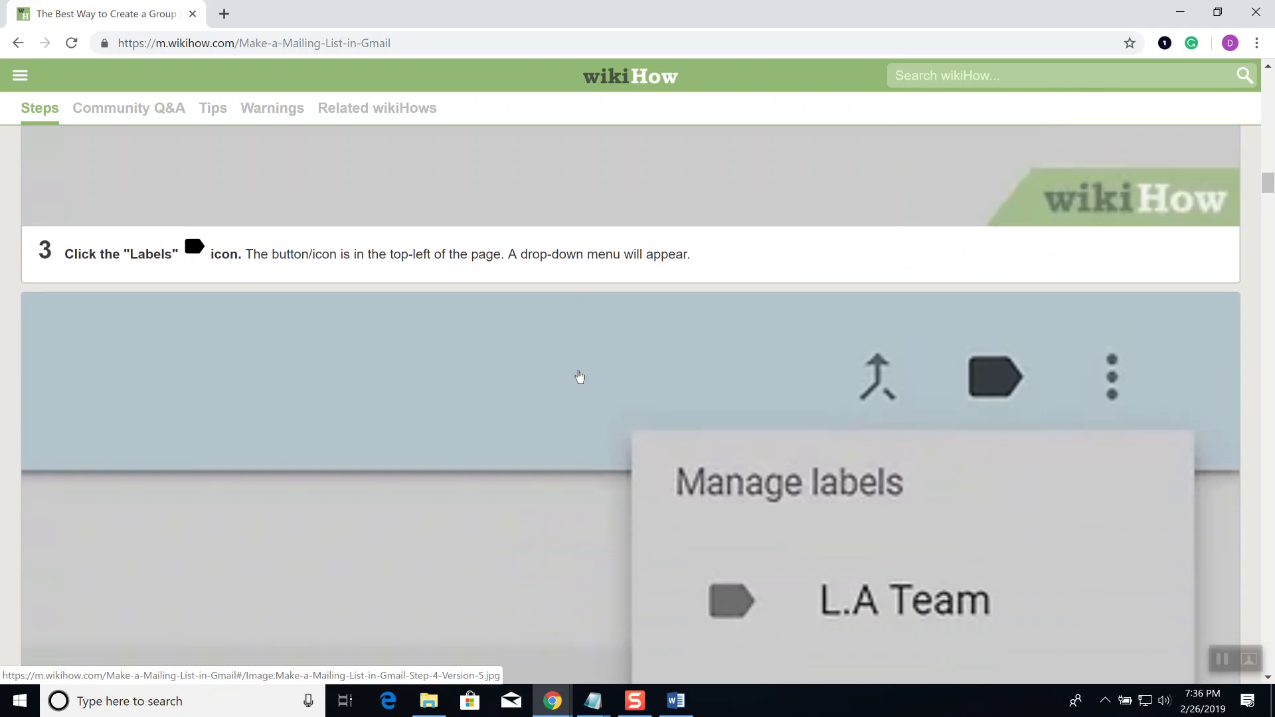
scroll(579, 376, down, 5)
key(alt+Tab)
click(1165, 85)
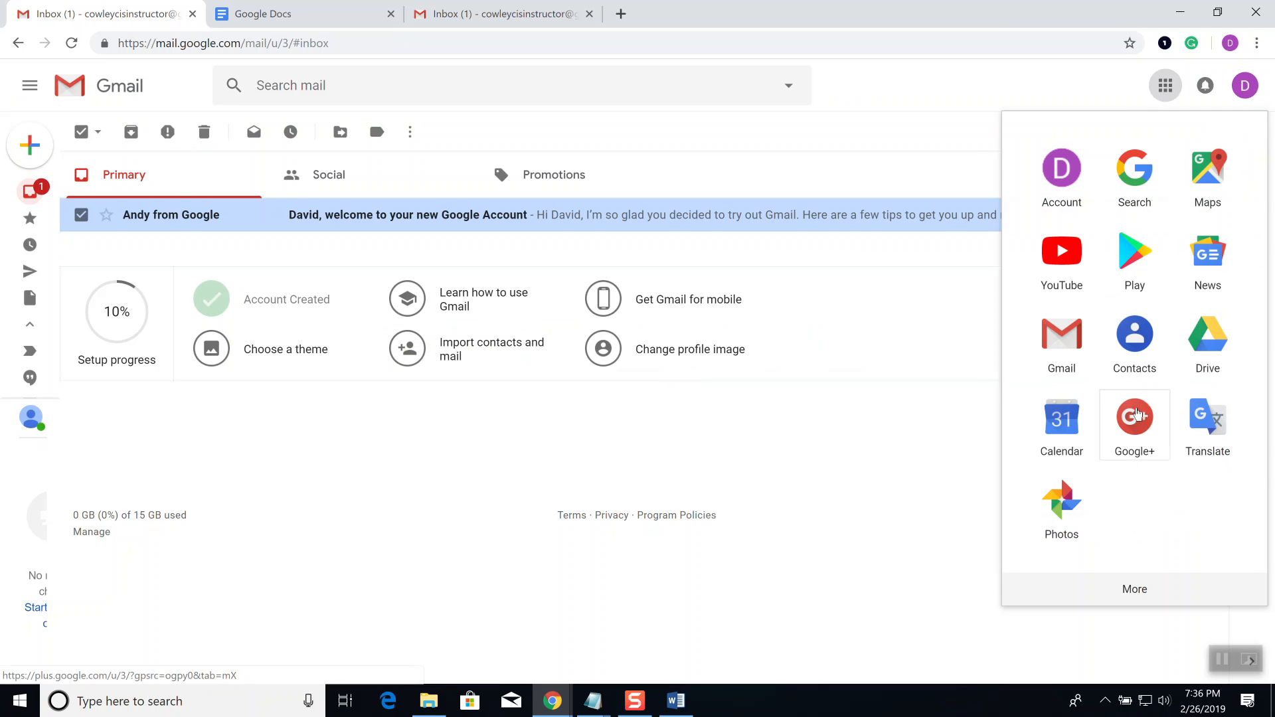
Step: Open Google Contacts in a new tab and select both existing contacts
click(1135, 342)
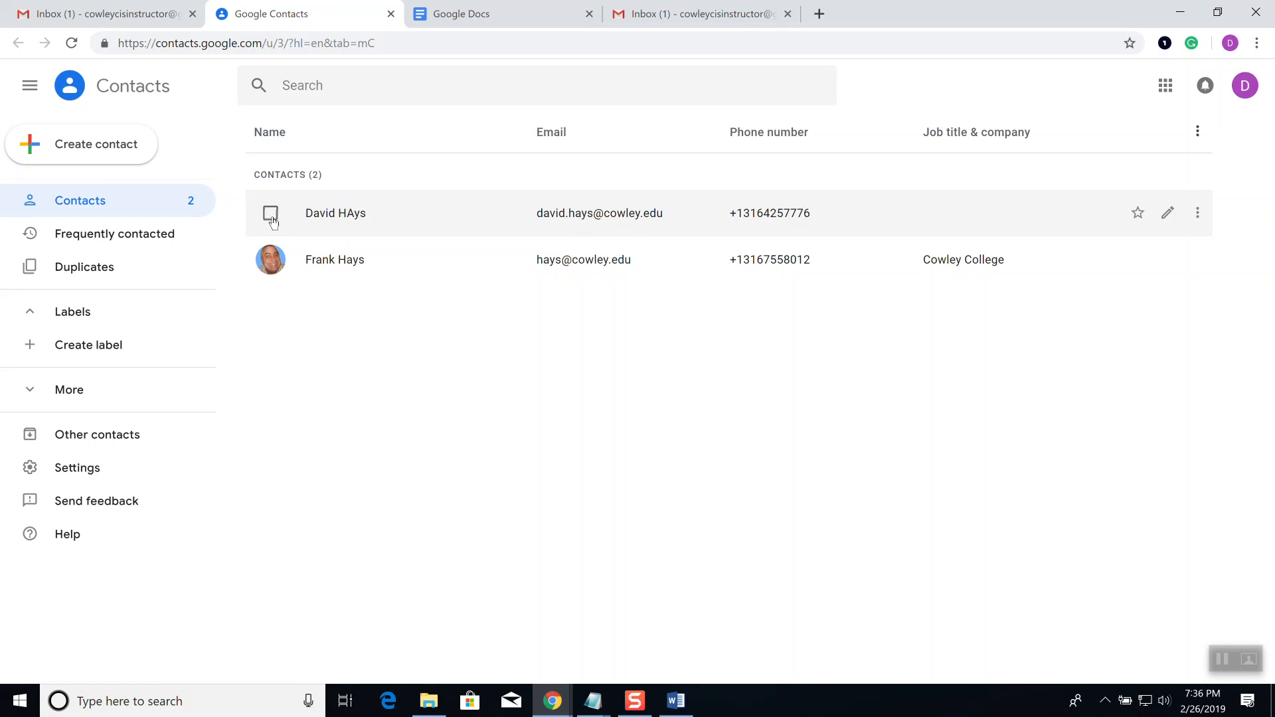
click(270, 213)
click(271, 260)
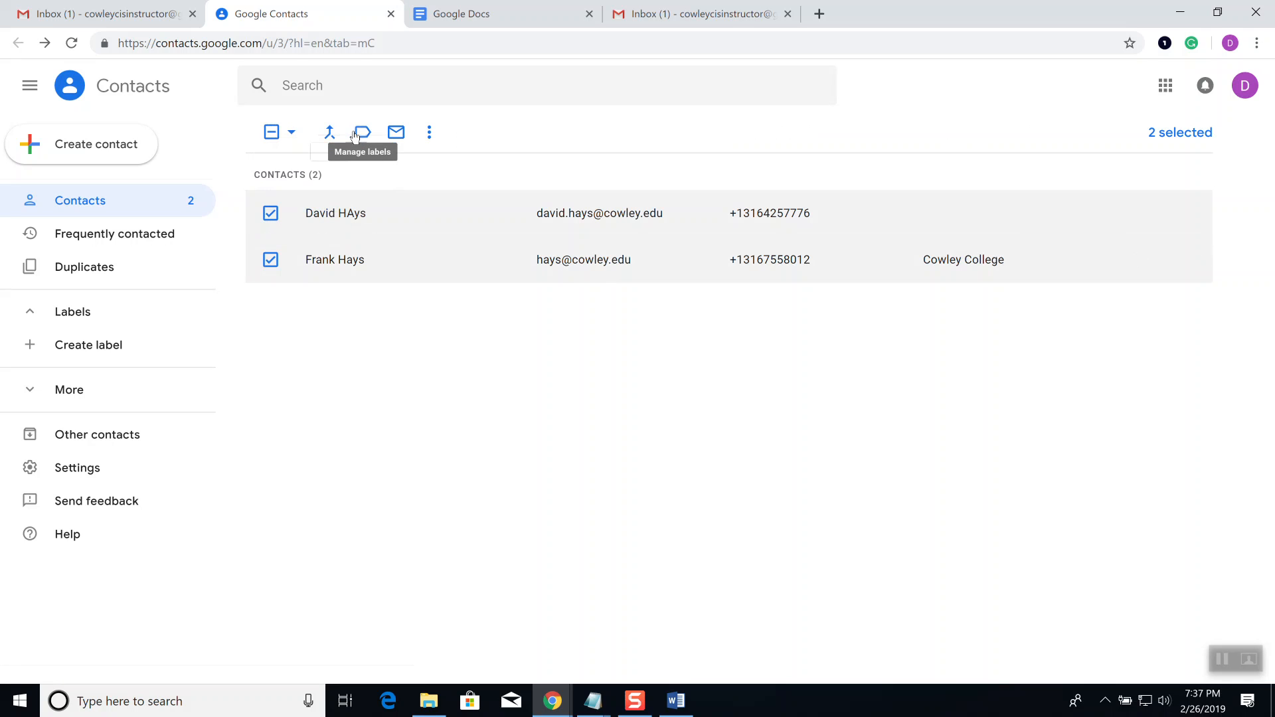
click(431, 132)
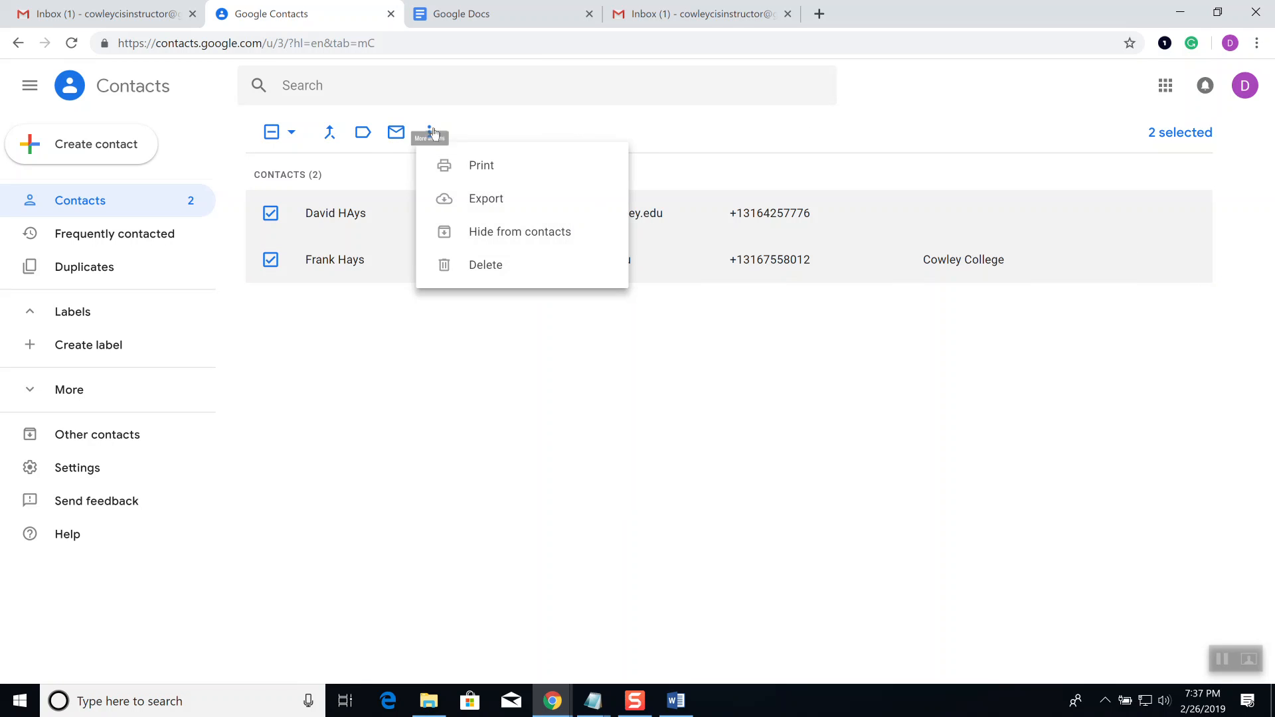
click(611, 141)
Step: Put the two selected contacts into a new label named 'My Email Group'
click(363, 132)
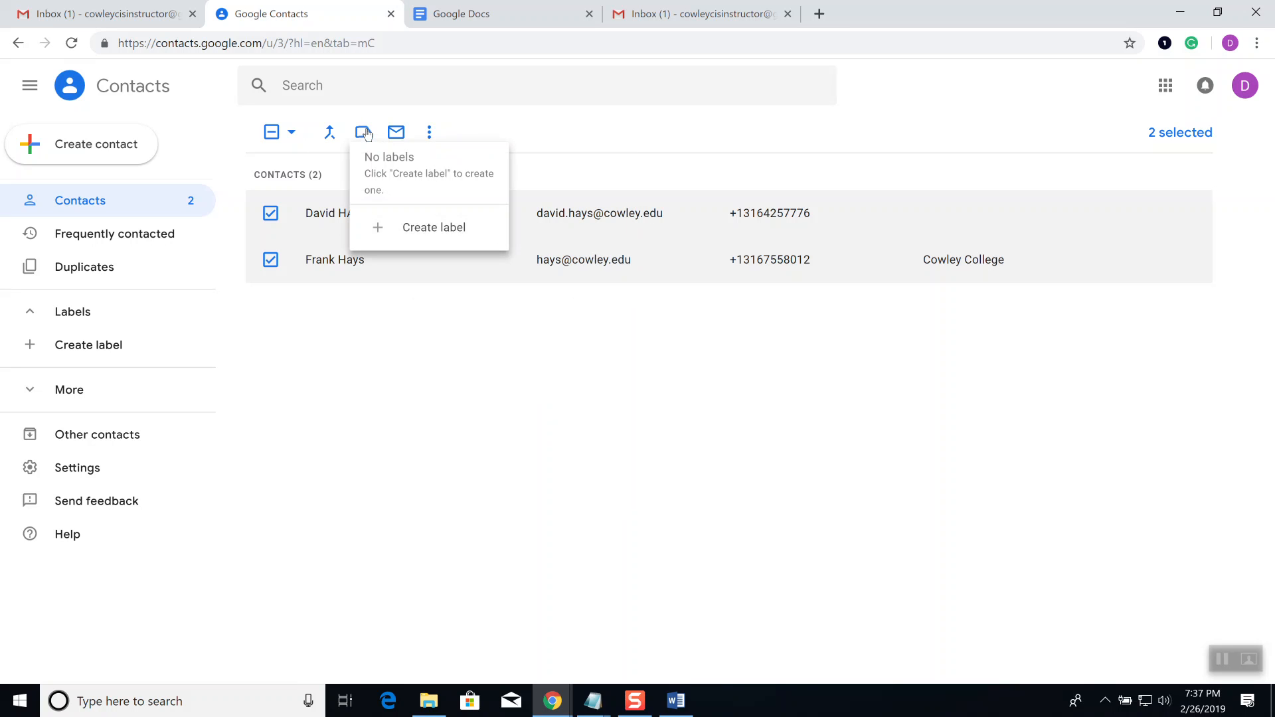
click(423, 232)
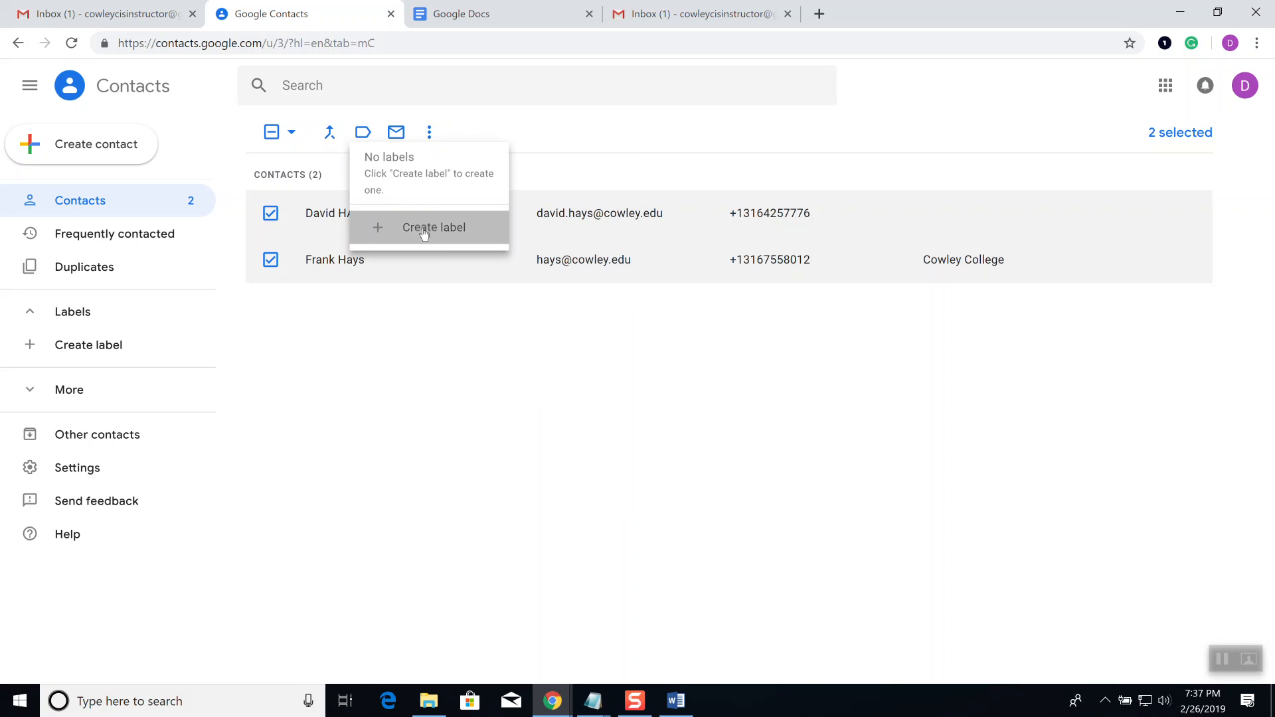
text(My Email Group)
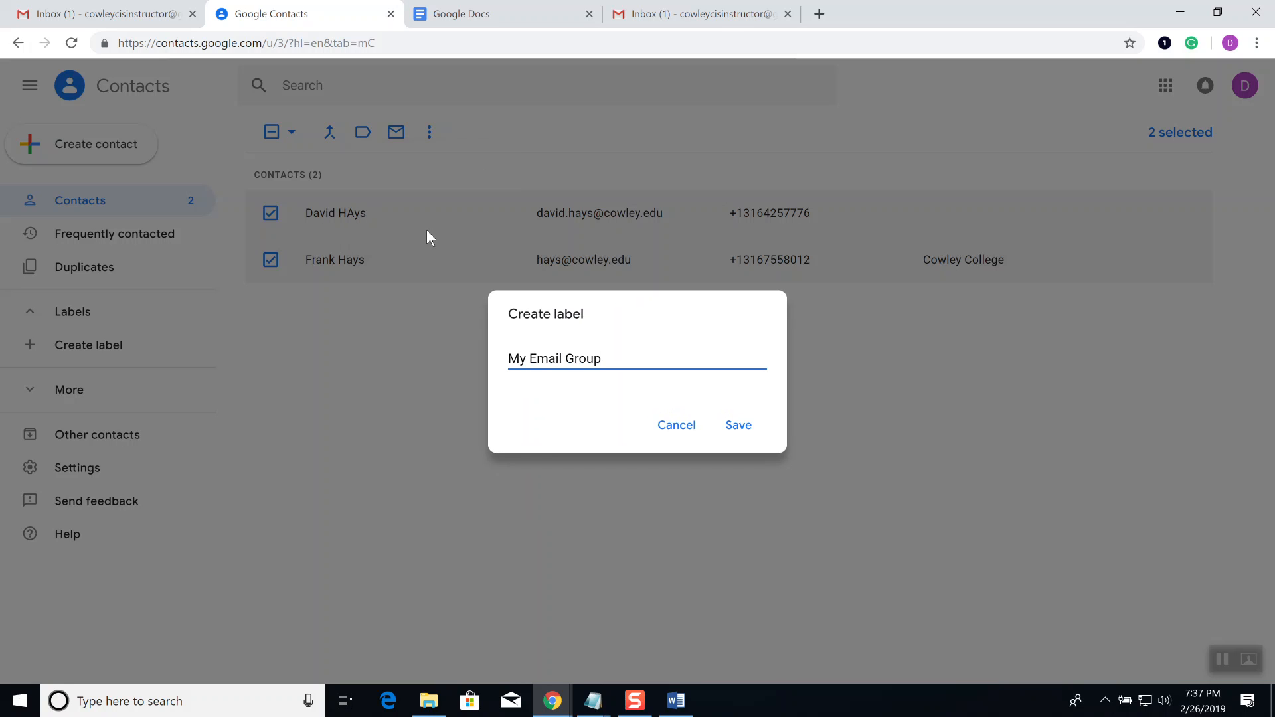
click(739, 424)
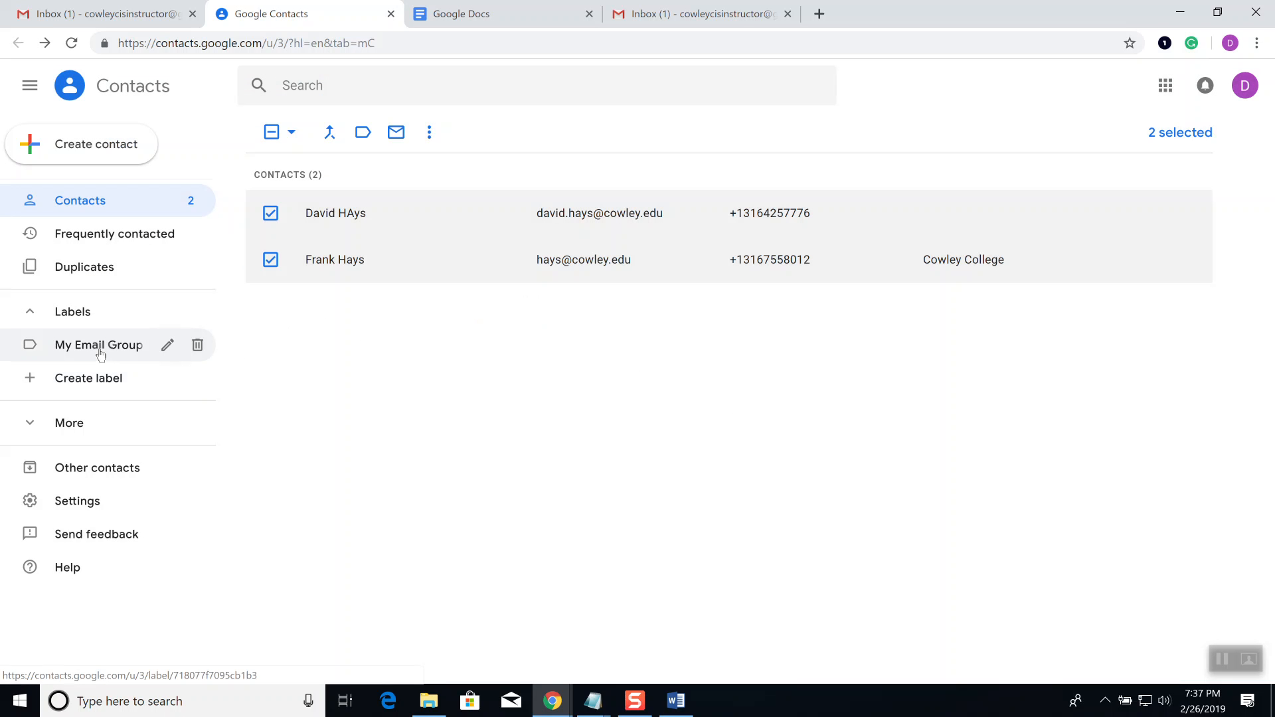
click(107, 13)
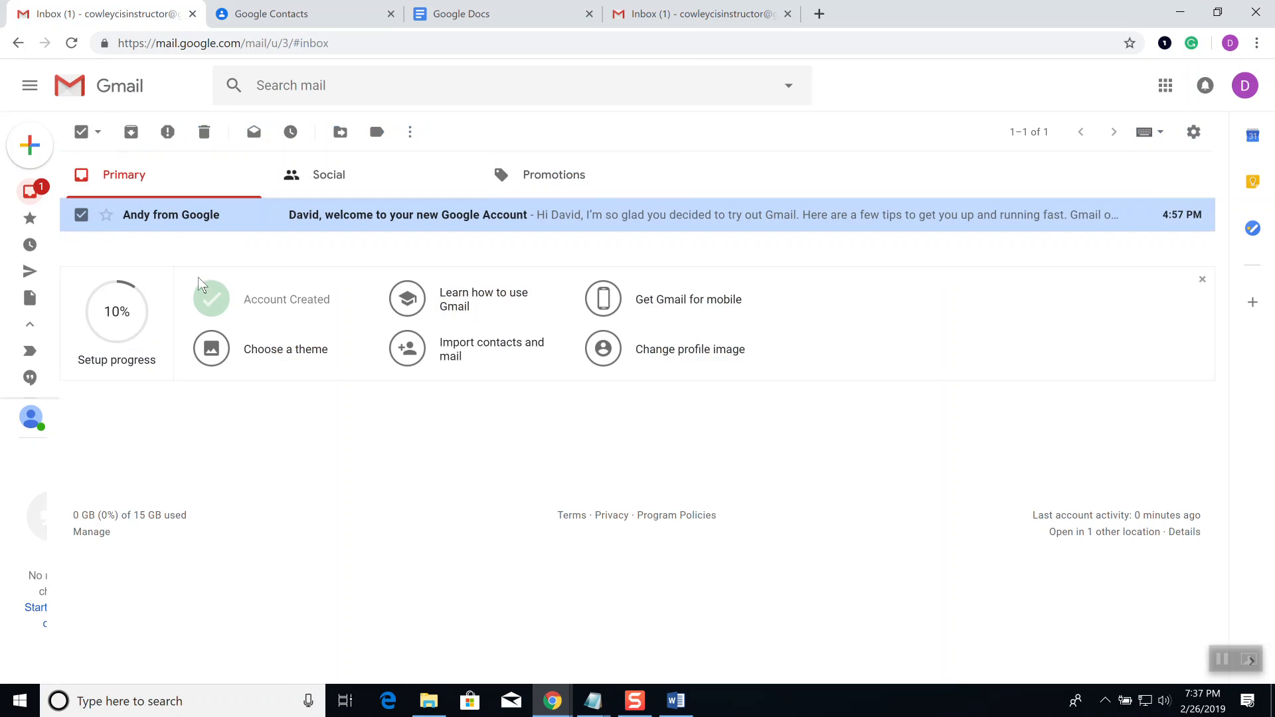
Step: Draft an email to My Email Group with subject 'test' and body 'test', then reopen Google Contacts
click(22, 155)
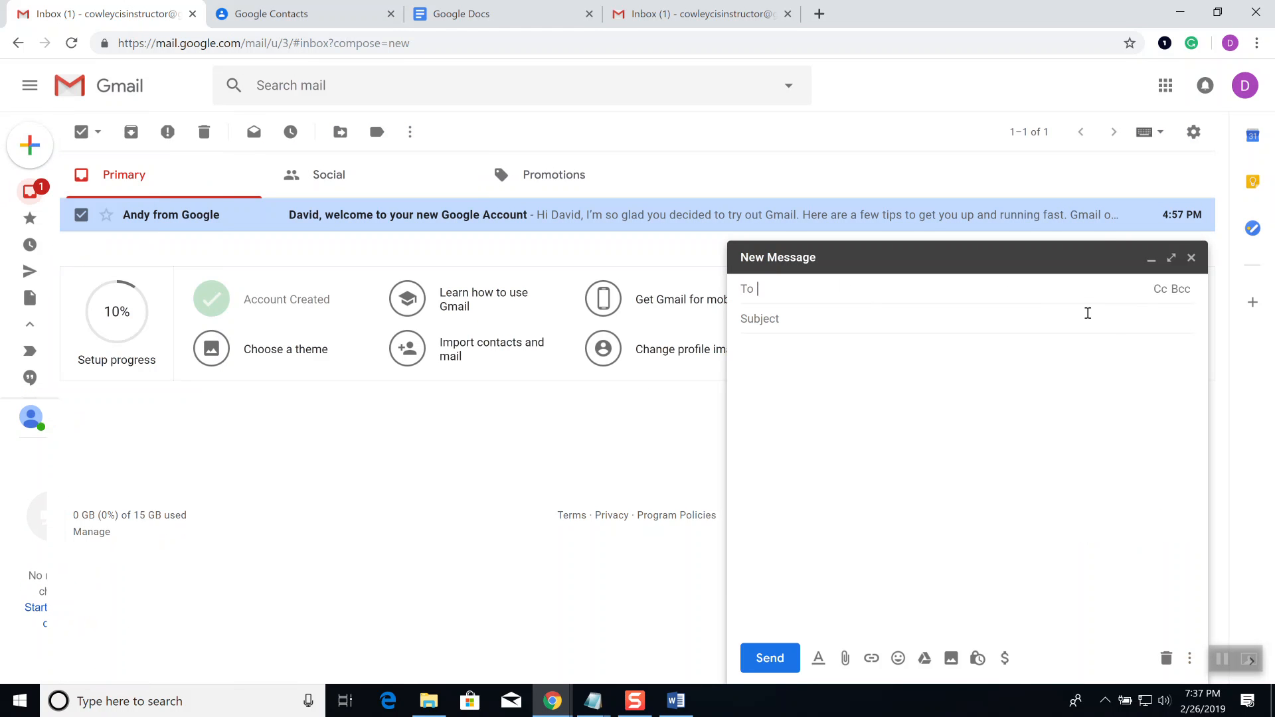
text(my)
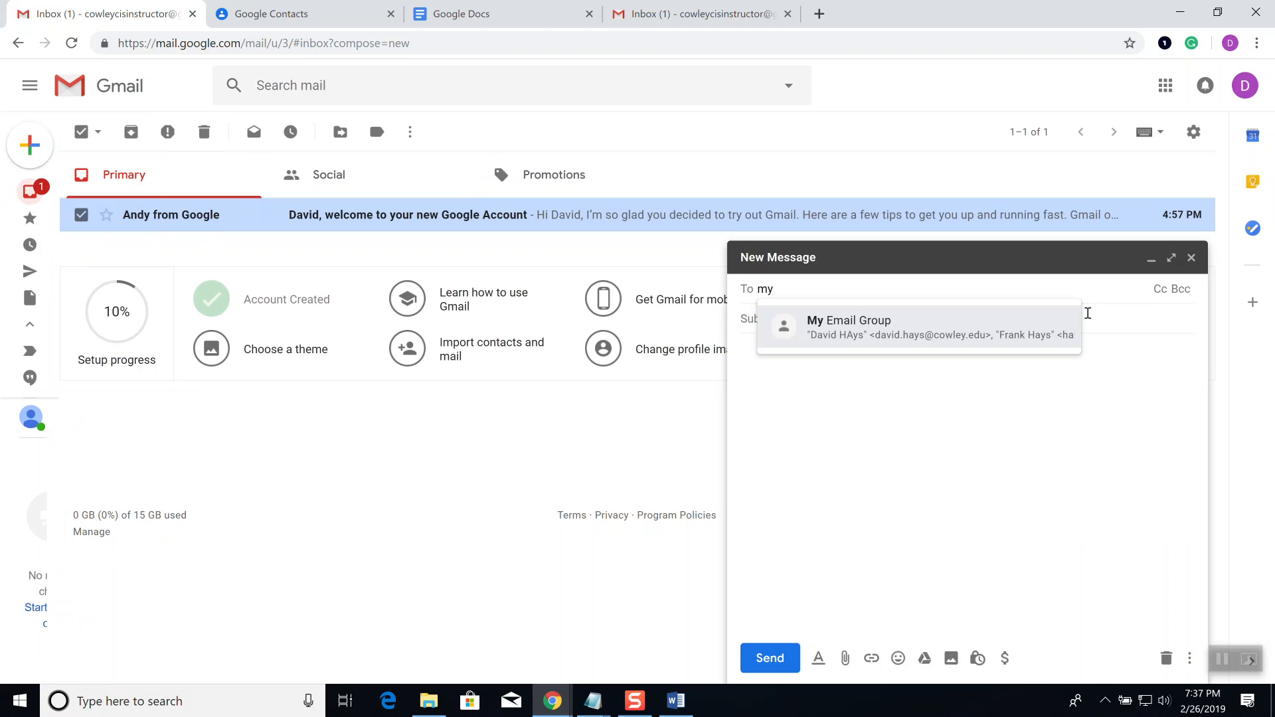
click(925, 332)
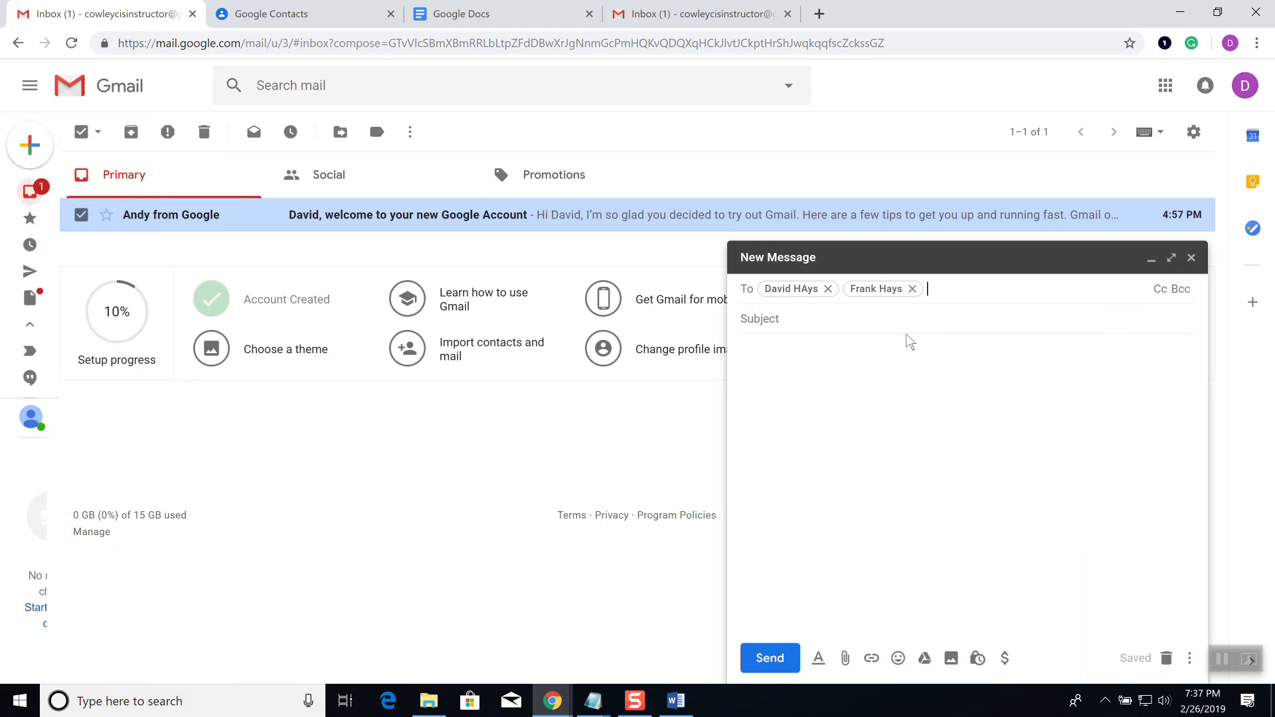
click(815, 322)
text(test)
key(Tab)
text(test)
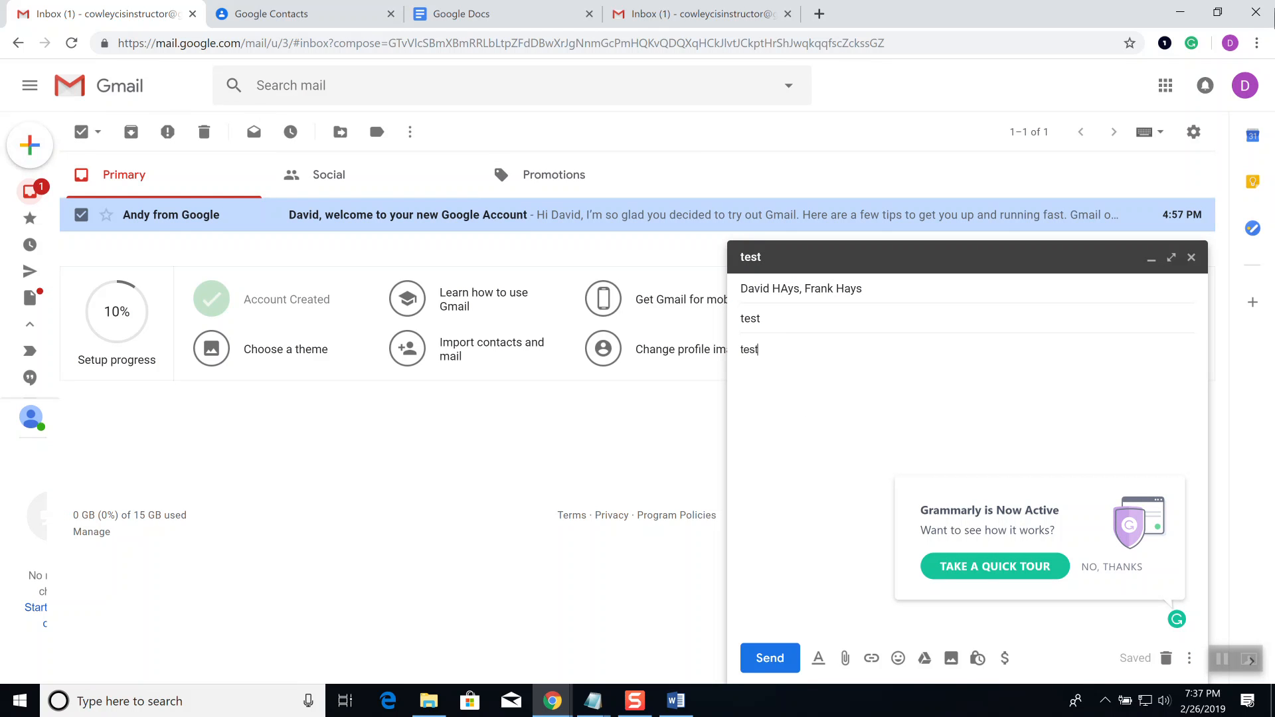
click(1165, 86)
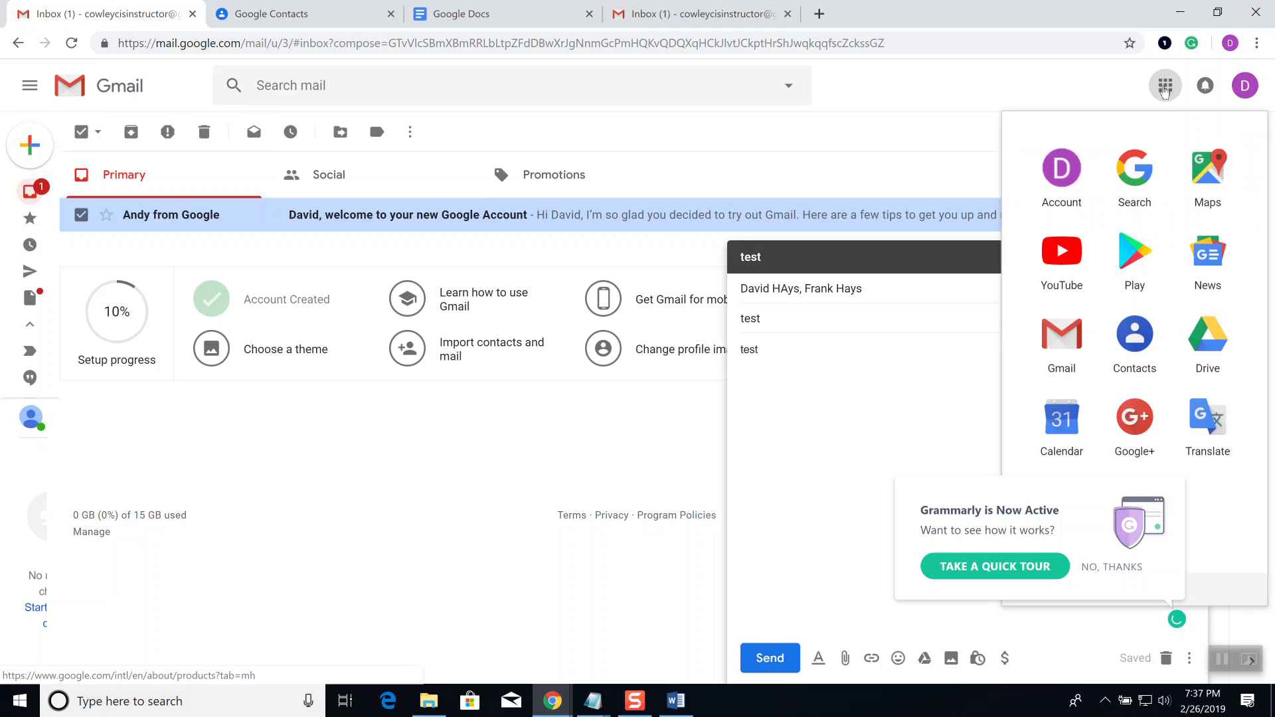
click(1128, 368)
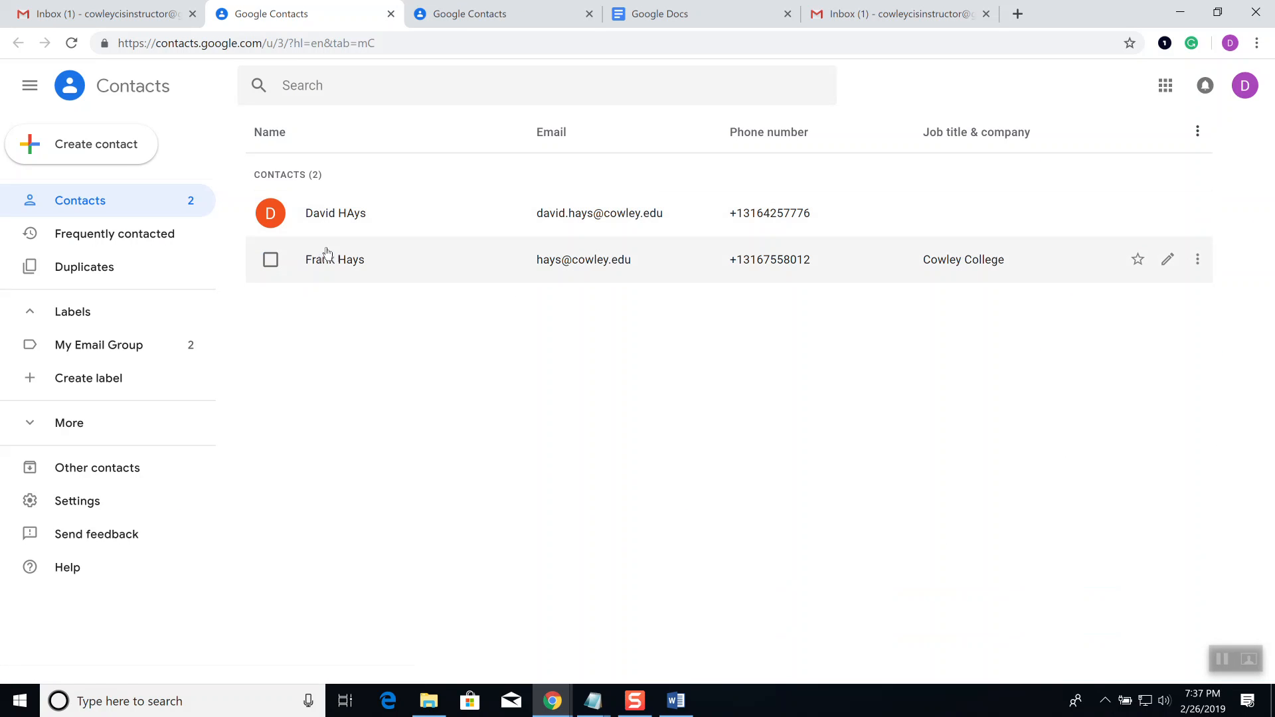
click(271, 214)
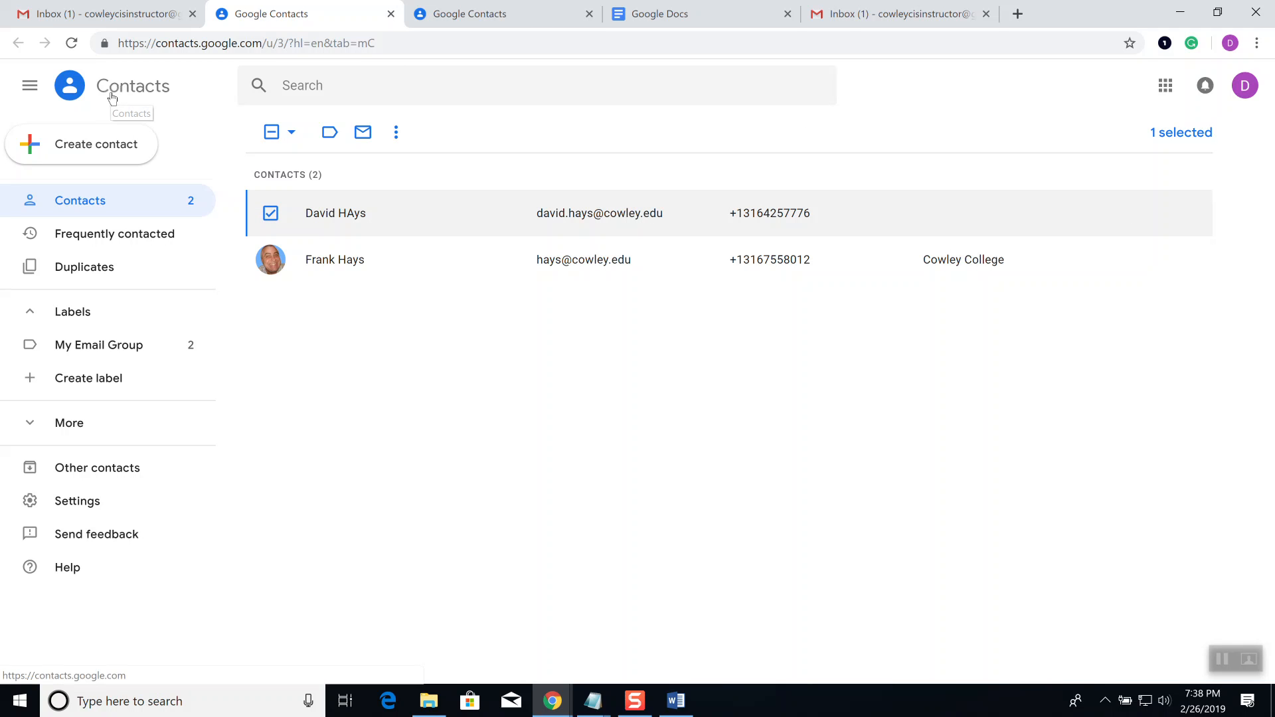
click(1166, 86)
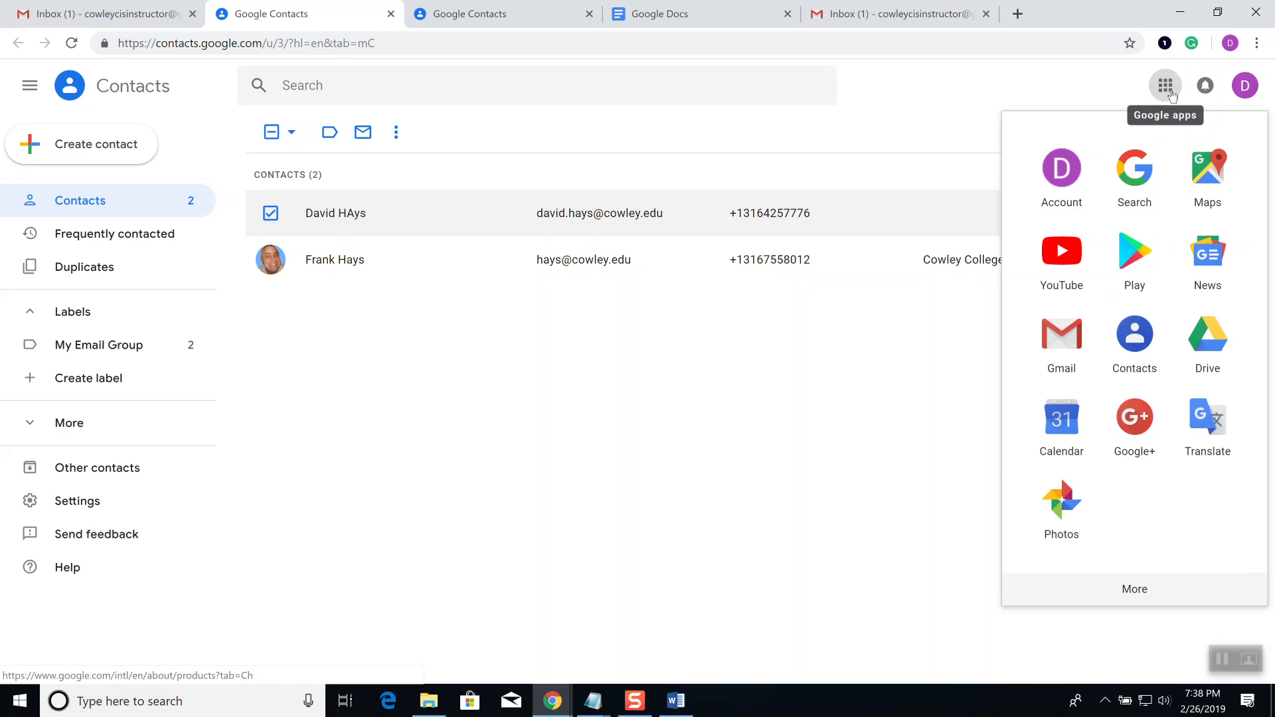
click(1140, 351)
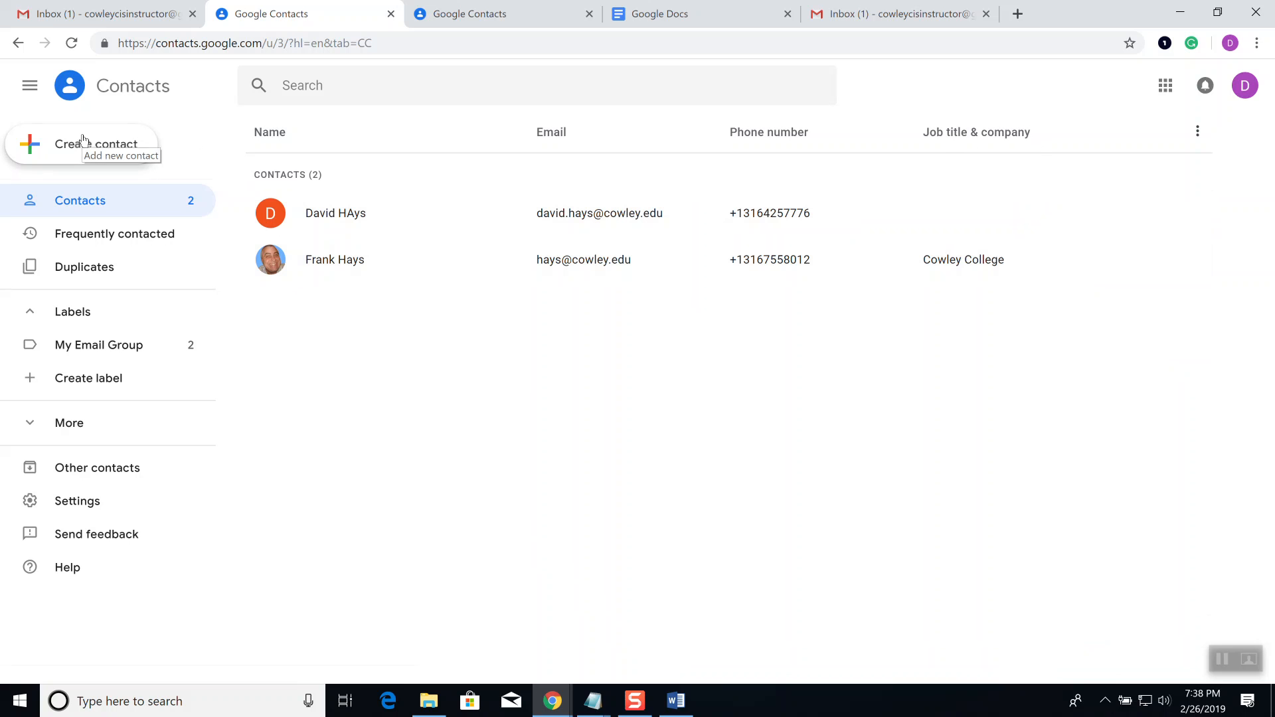
click(598, 708)
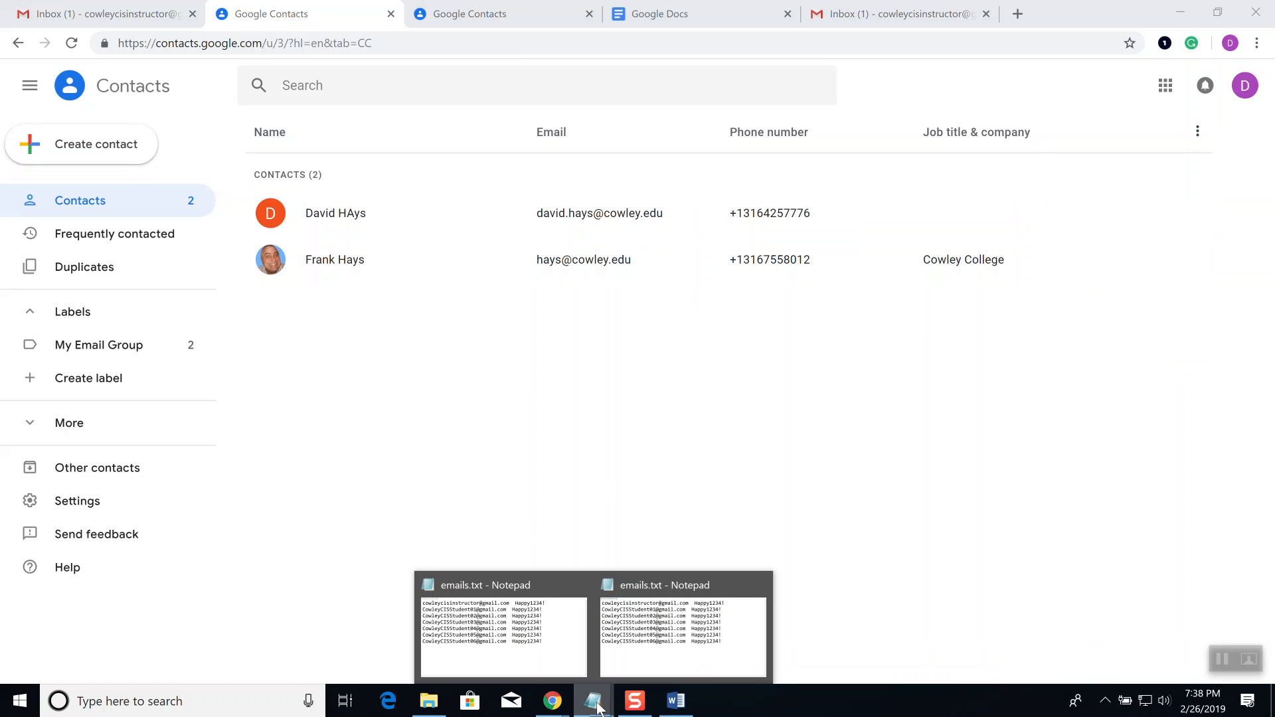
Step: Bring the emails.txt Notepad list of class account addresses to the front, cursor at its end
click(678, 625)
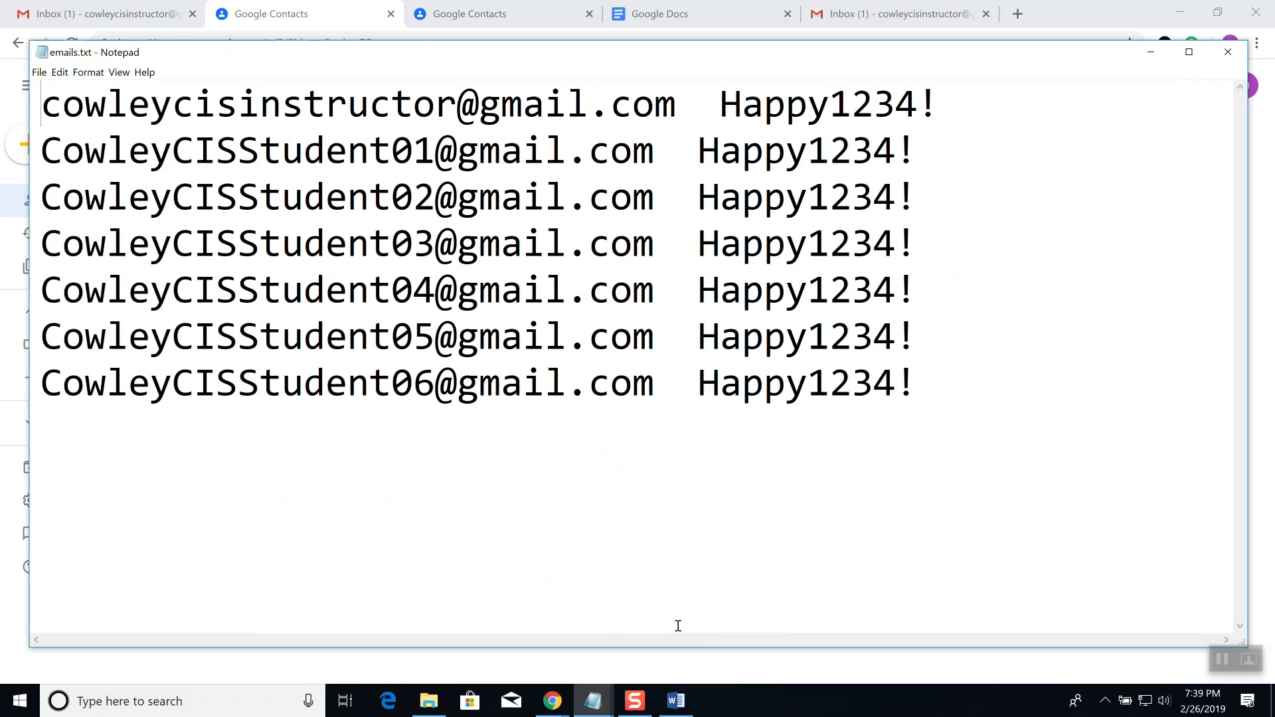
click(962, 396)
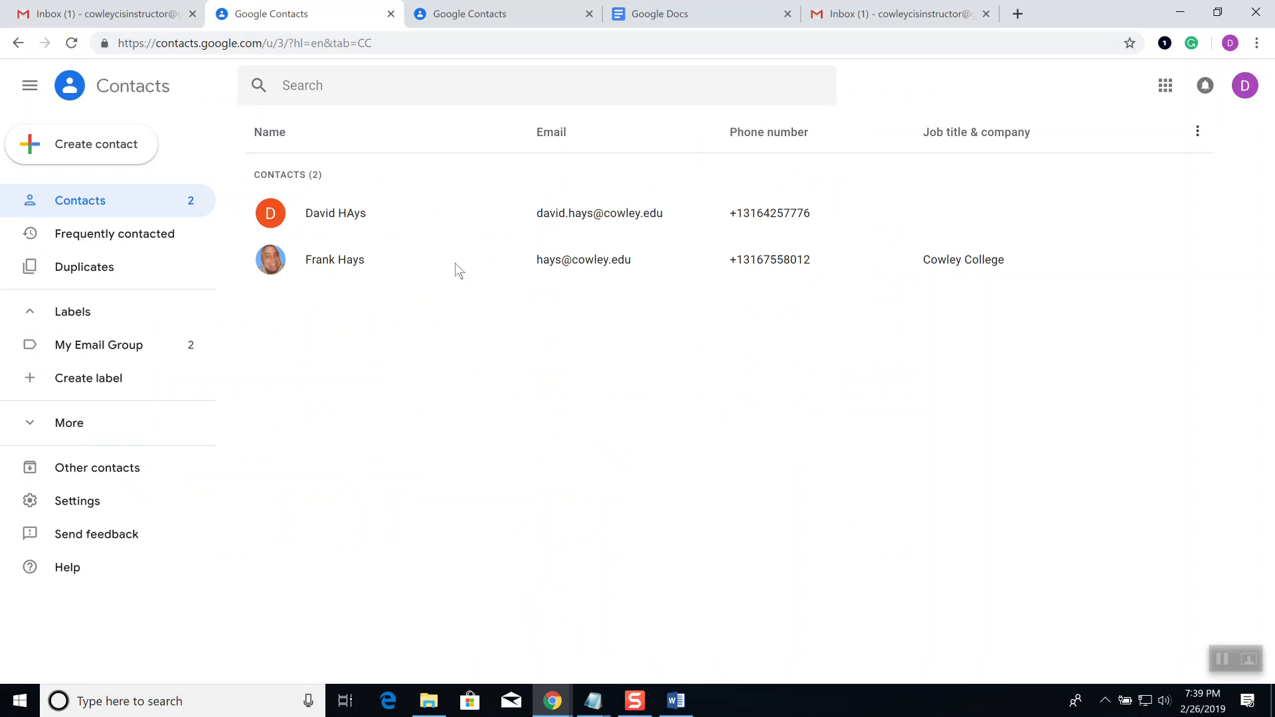
Step: Save a new contact with a first name, last name and Gmail address, then close its card
click(96, 144)
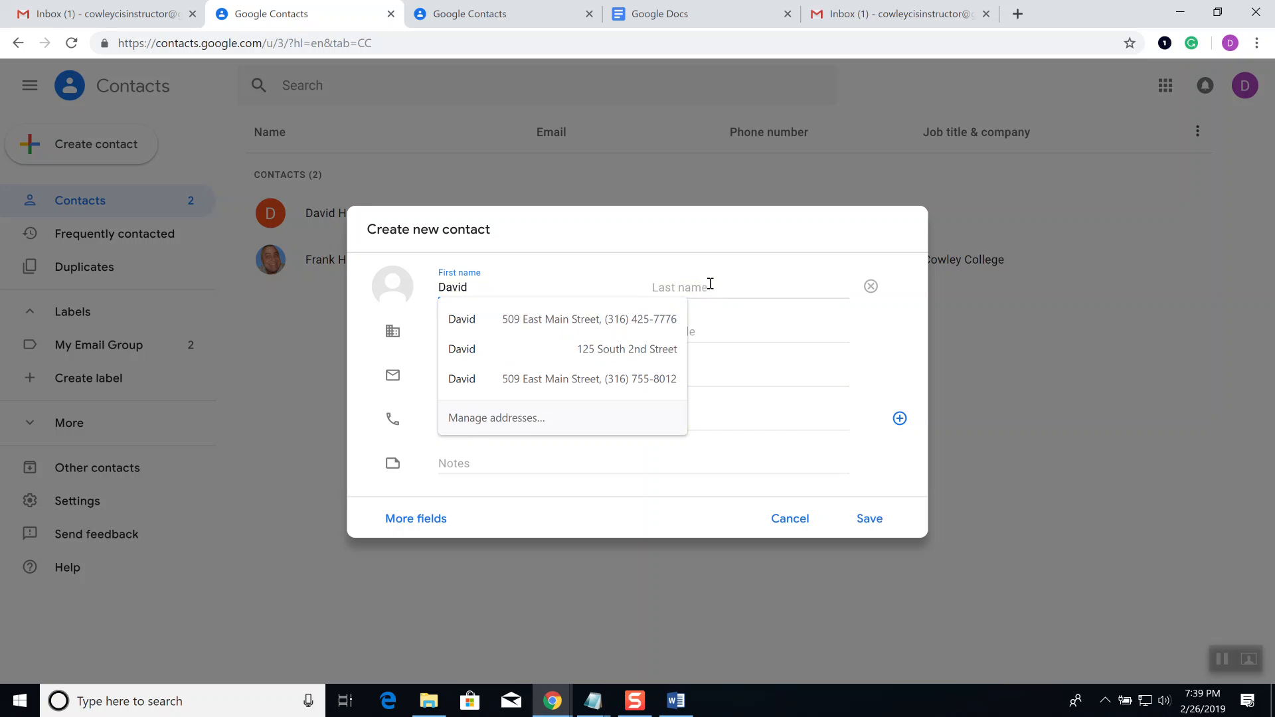
click(709, 284)
text(h)
key(BackSpace)
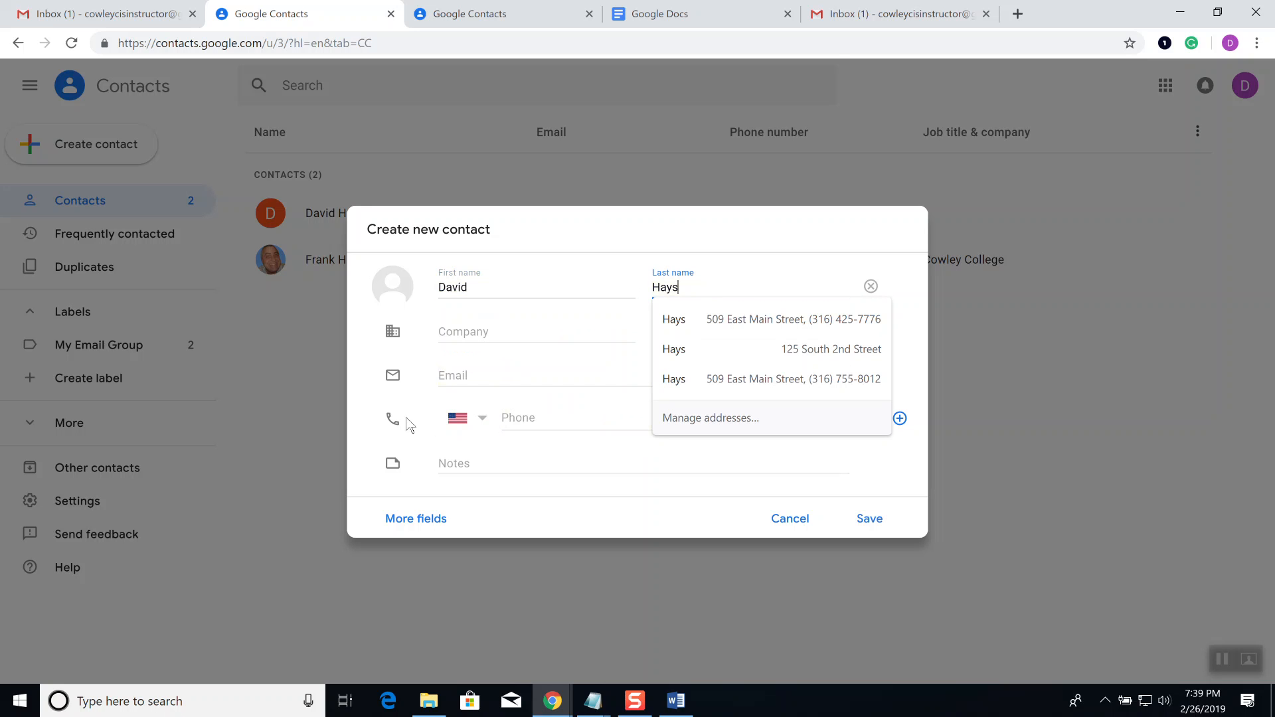
click(463, 377)
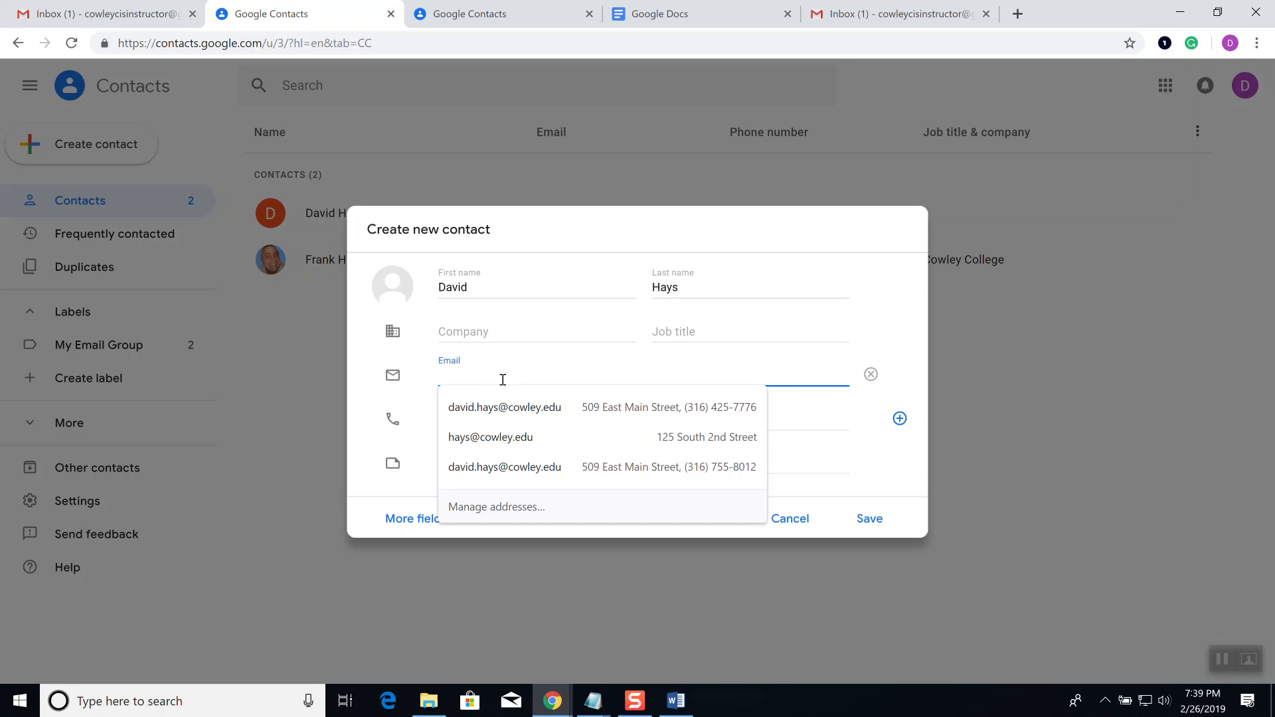
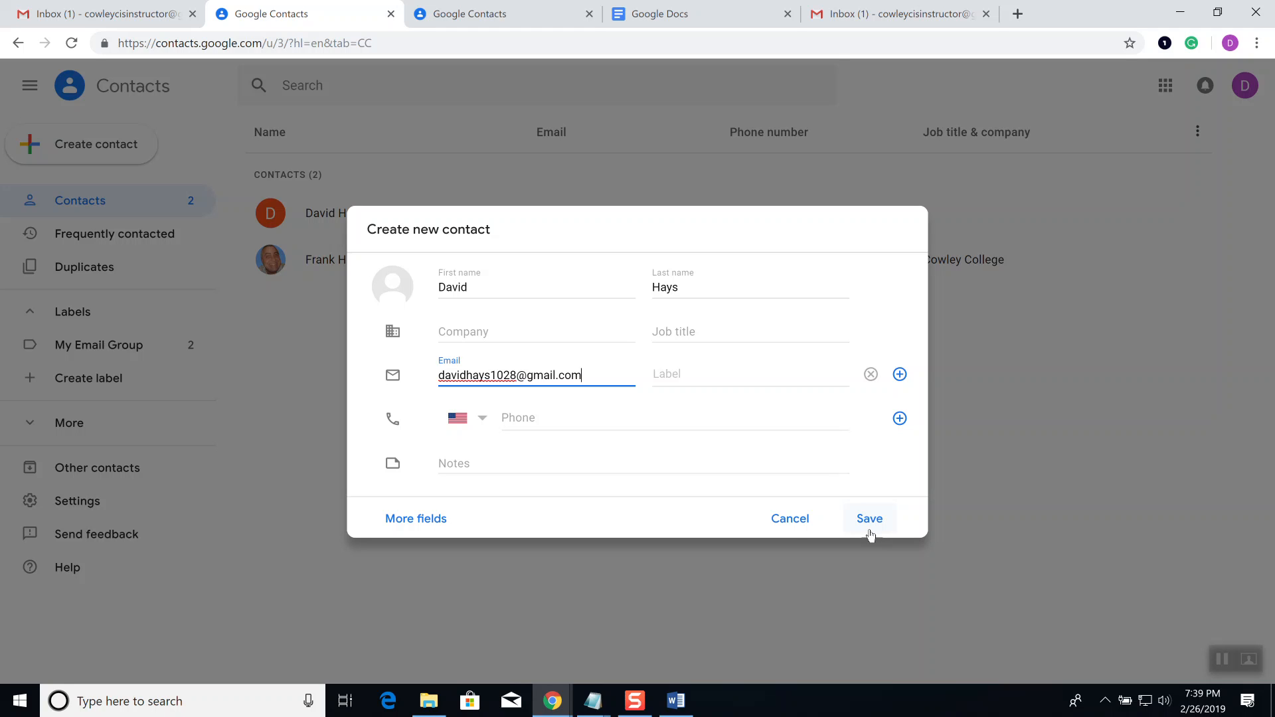
click(869, 521)
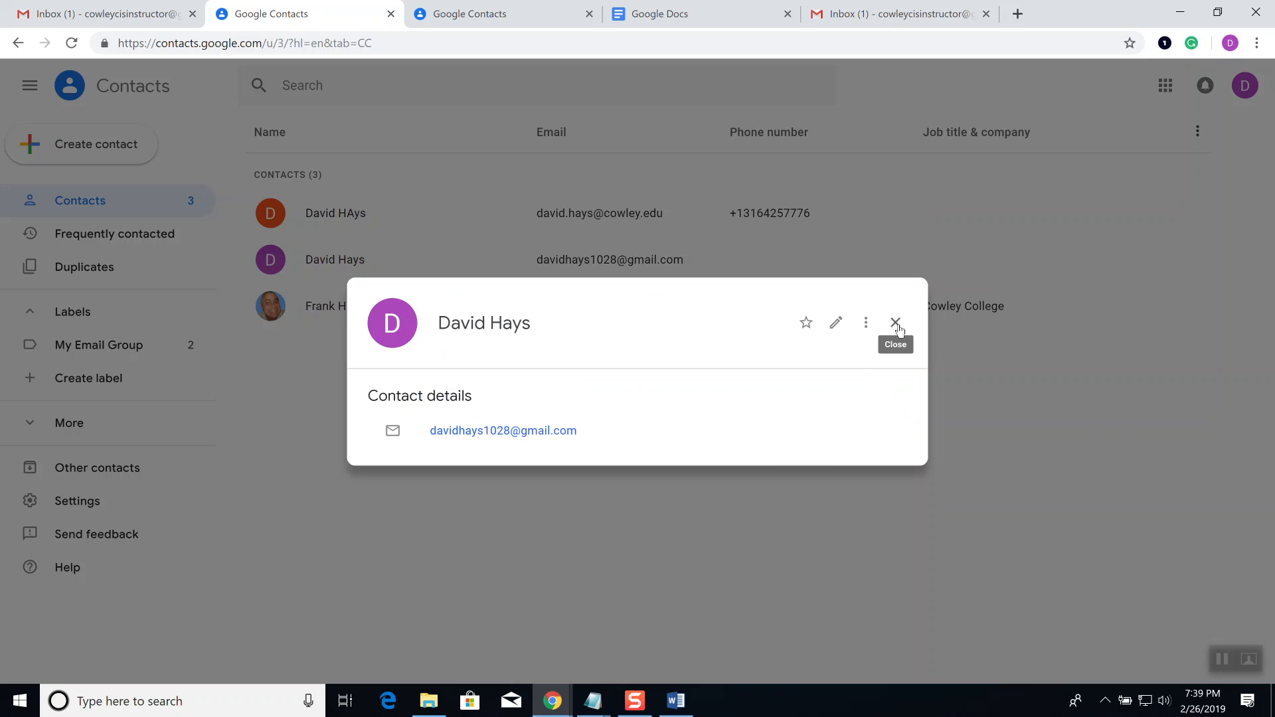
click(896, 323)
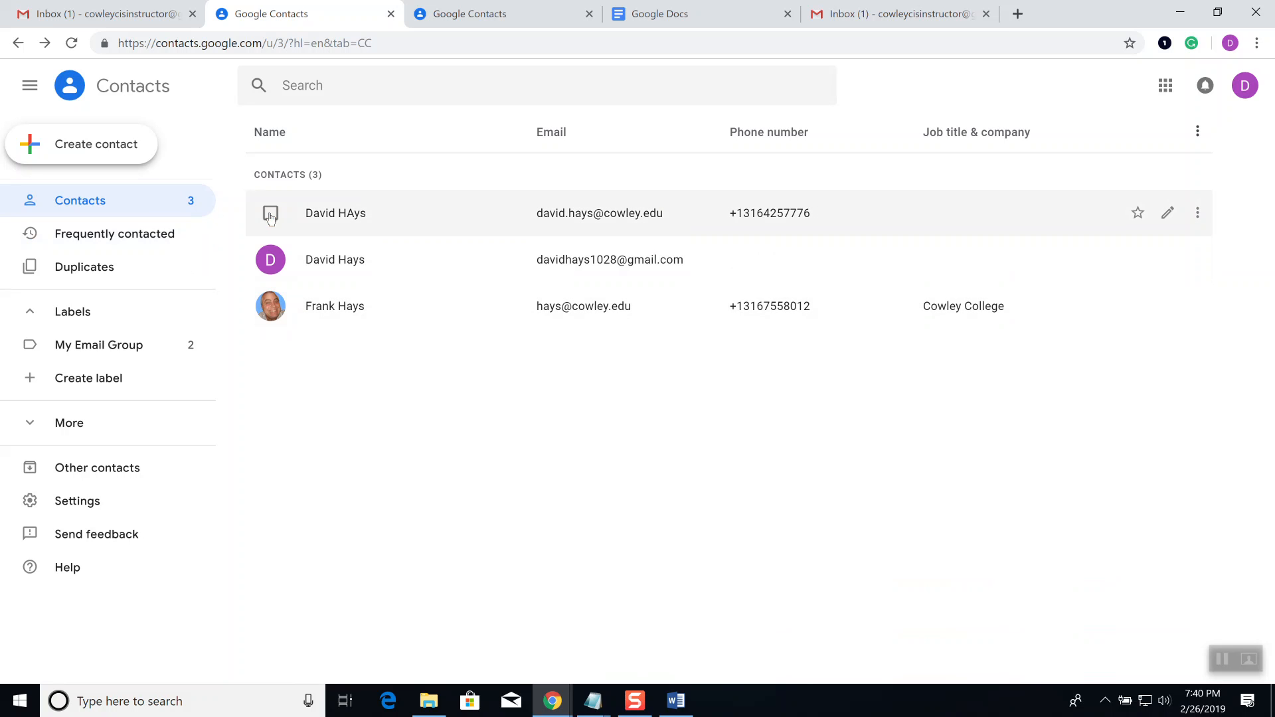
Step: Tick the checkboxes of the two contacts that share the same name
click(271, 215)
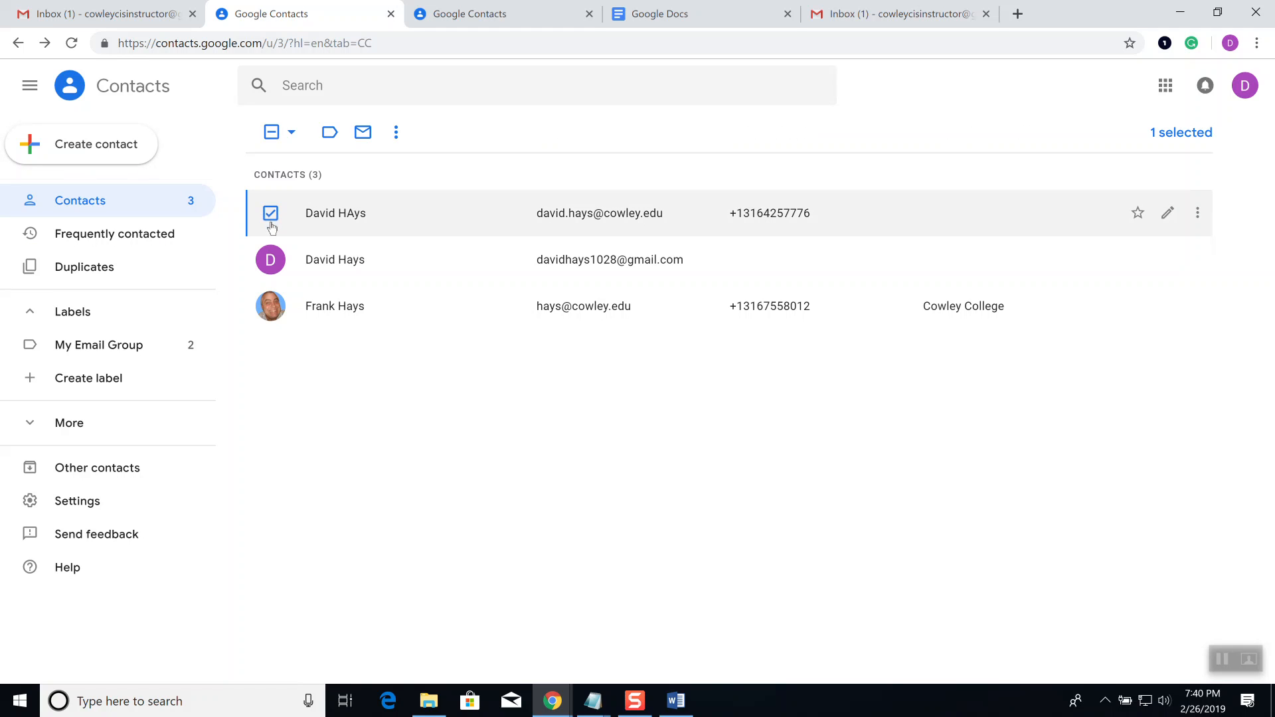
click(272, 271)
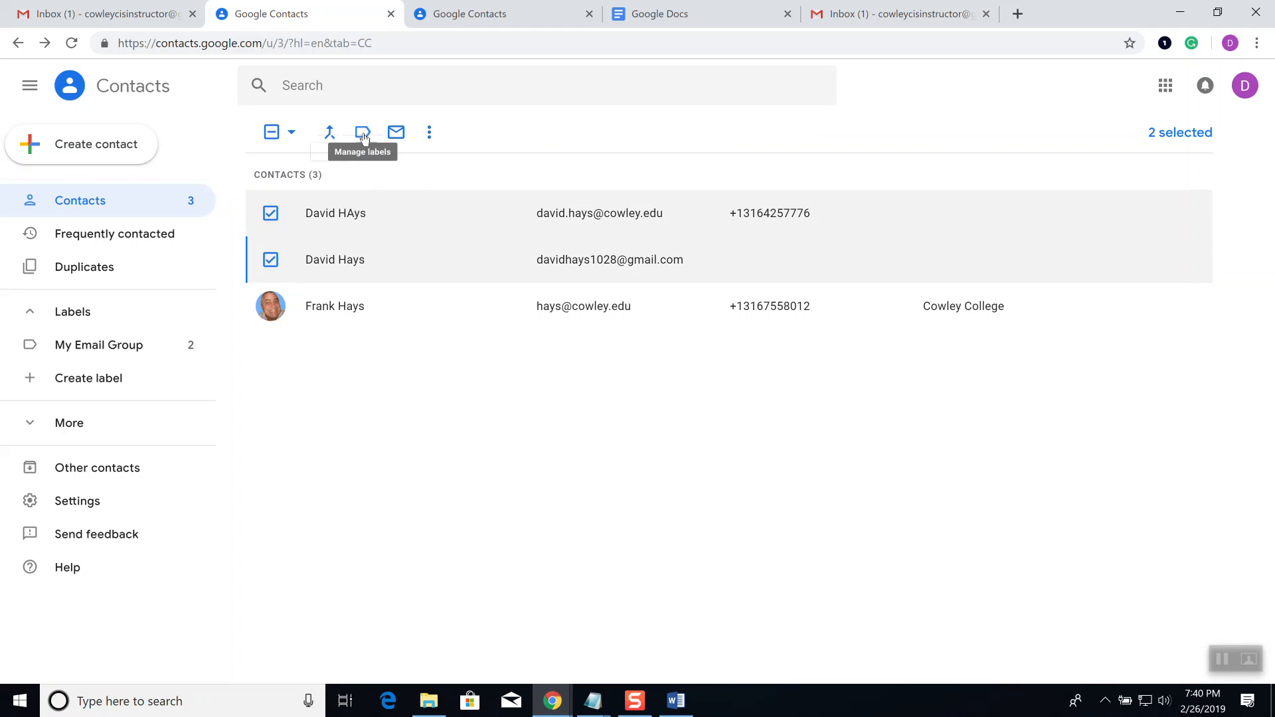
Step: Create the label 'My Christmas Group' for the two selected same-named contacts
click(364, 135)
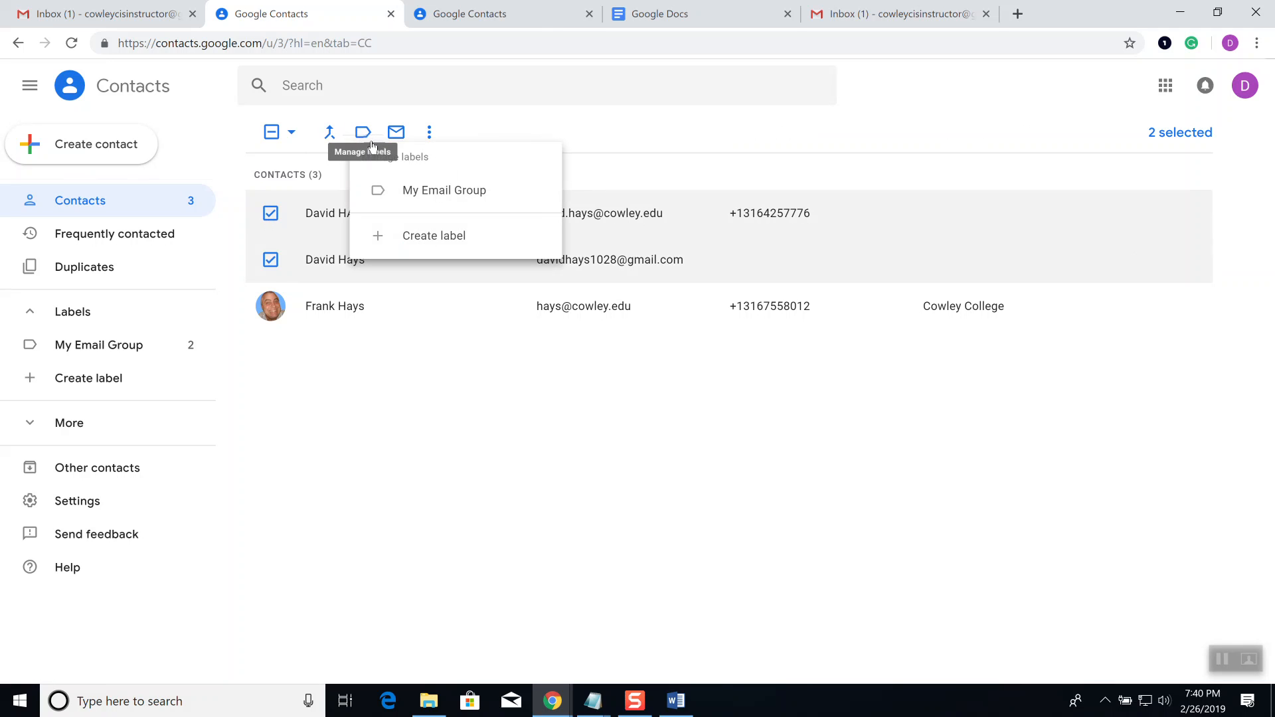
click(435, 237)
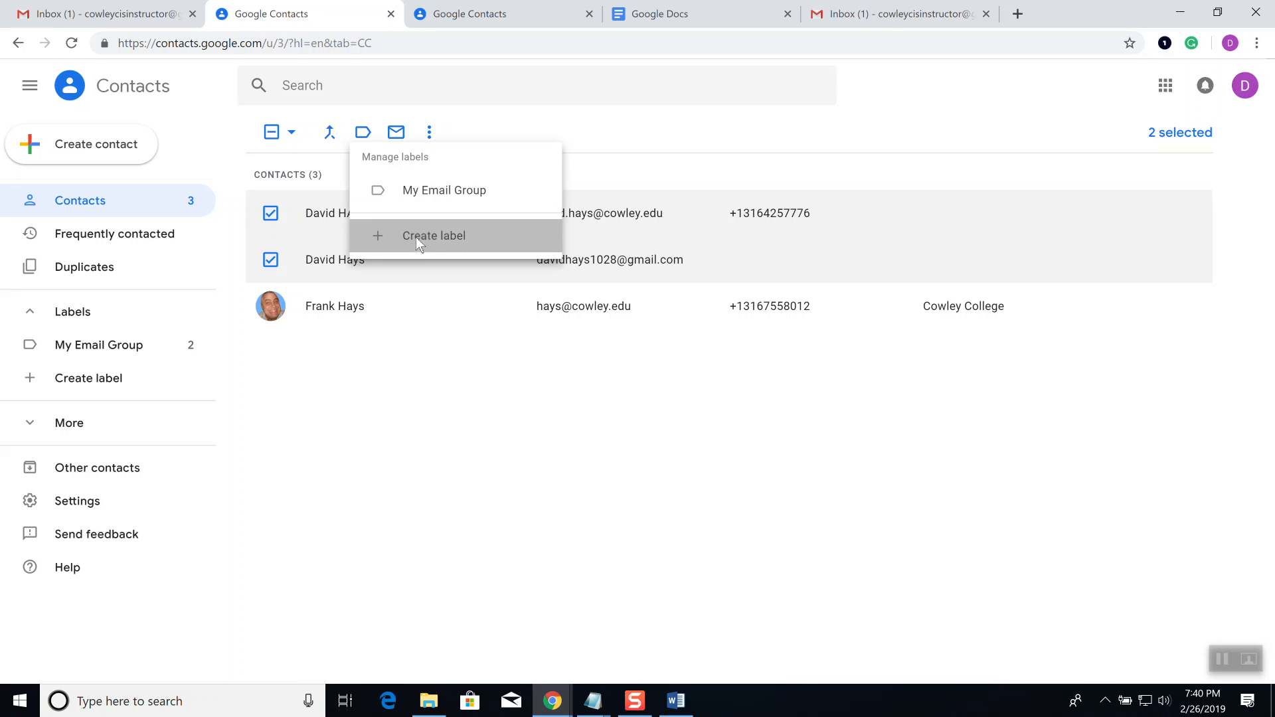
text(My C)
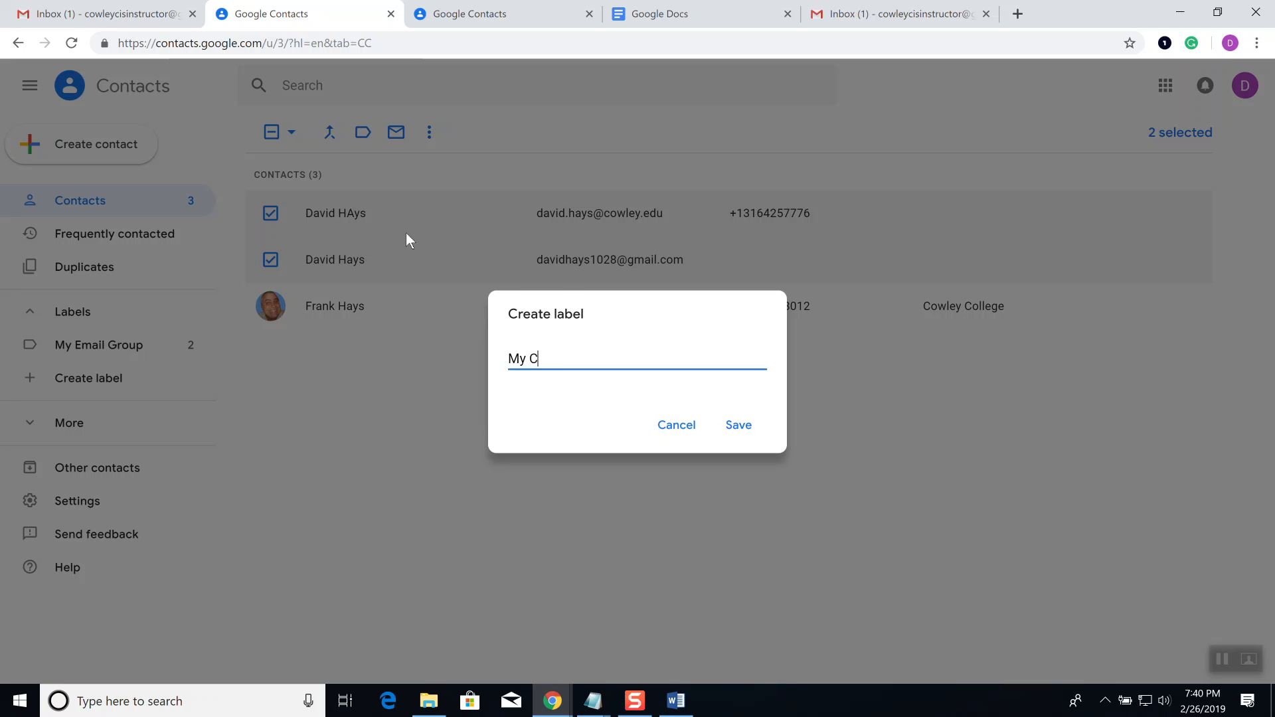
text(hristmas Group)
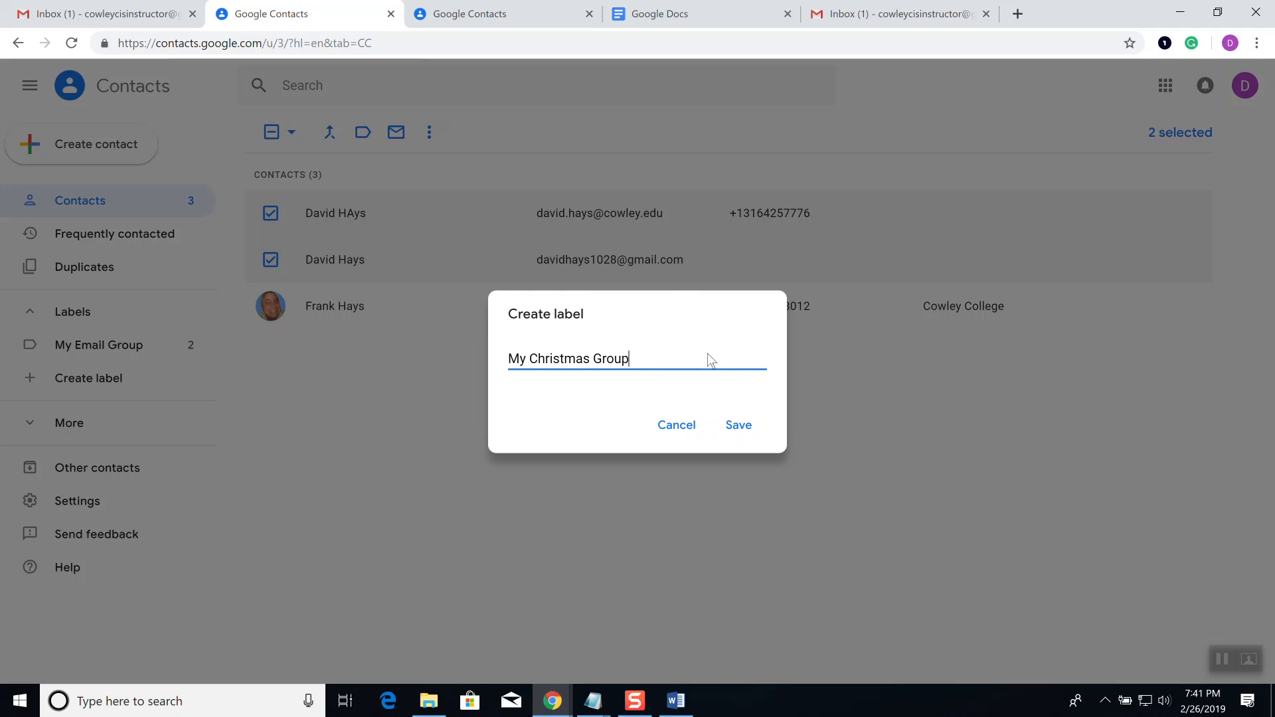
click(755, 425)
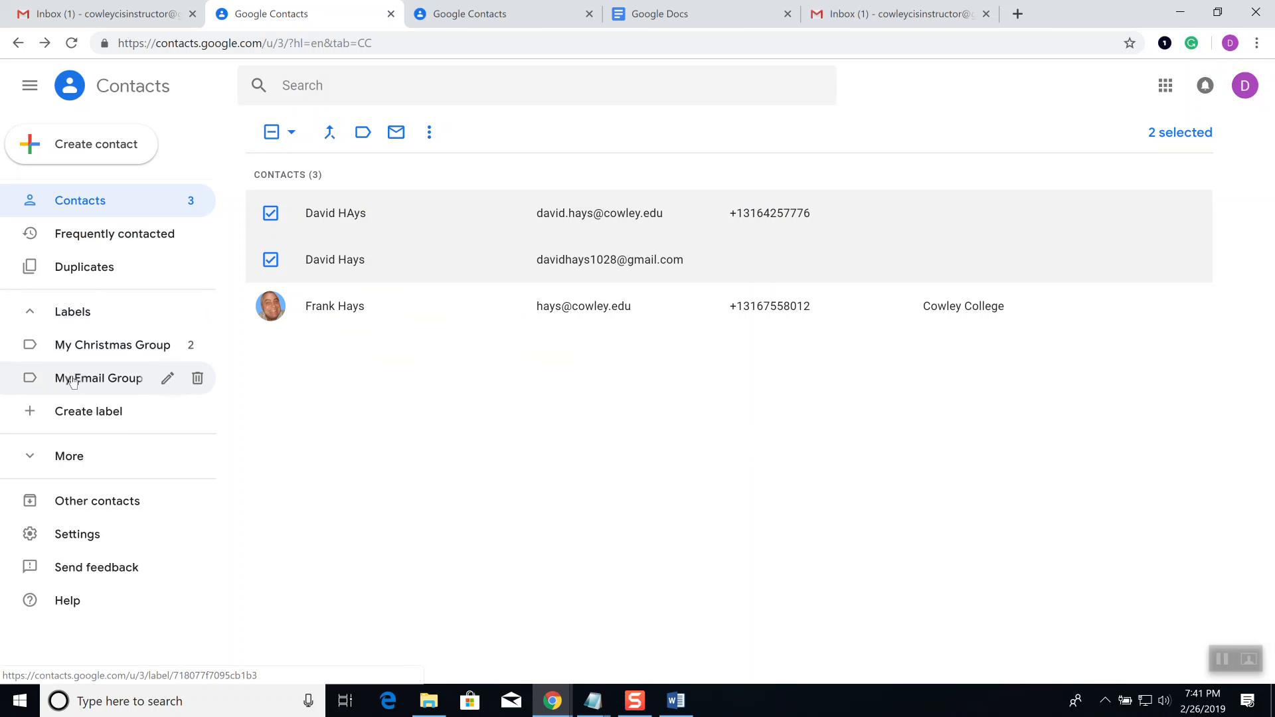
Step: Filter the list to the My Christmas Group contacts and glance at the display settings
click(22, 326)
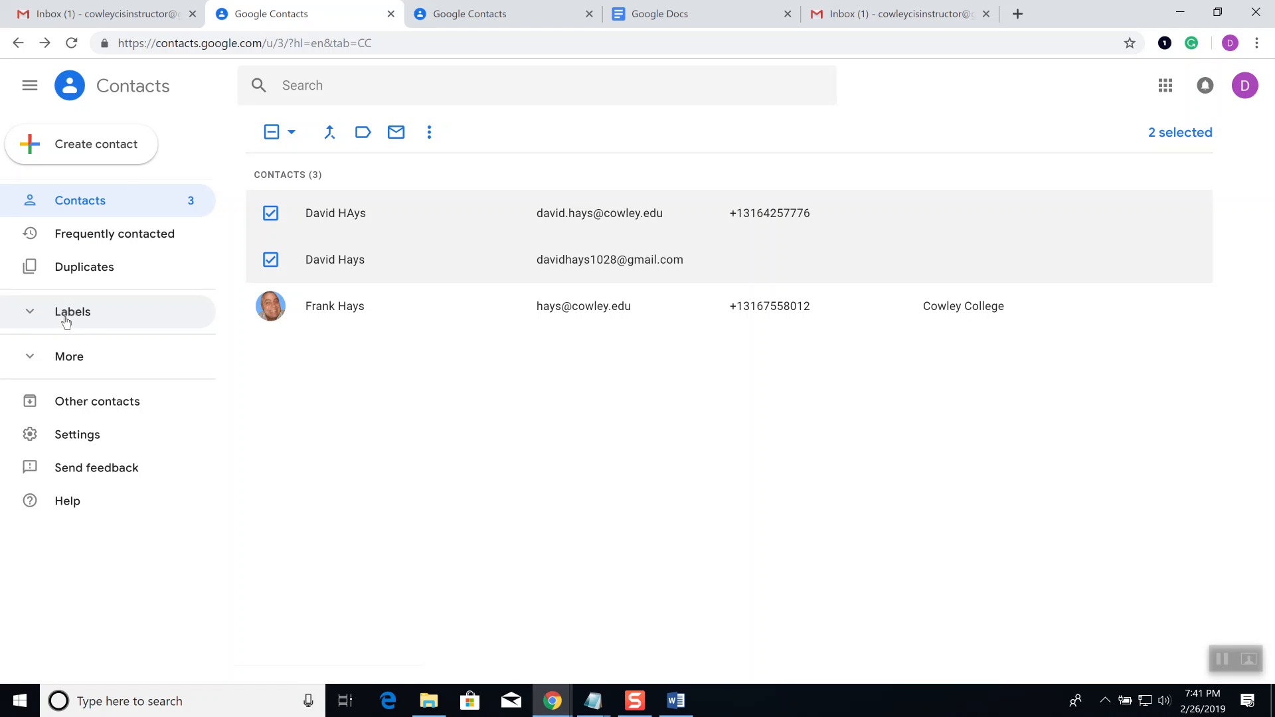
click(31, 317)
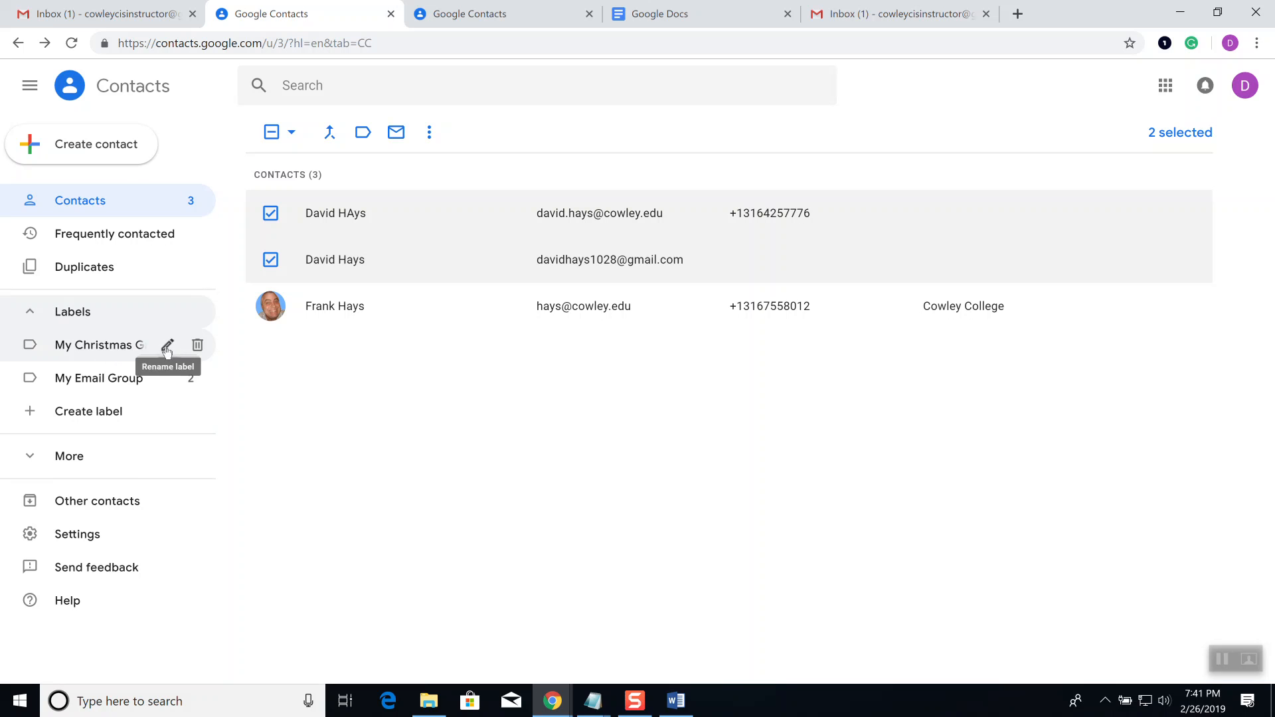
click(104, 352)
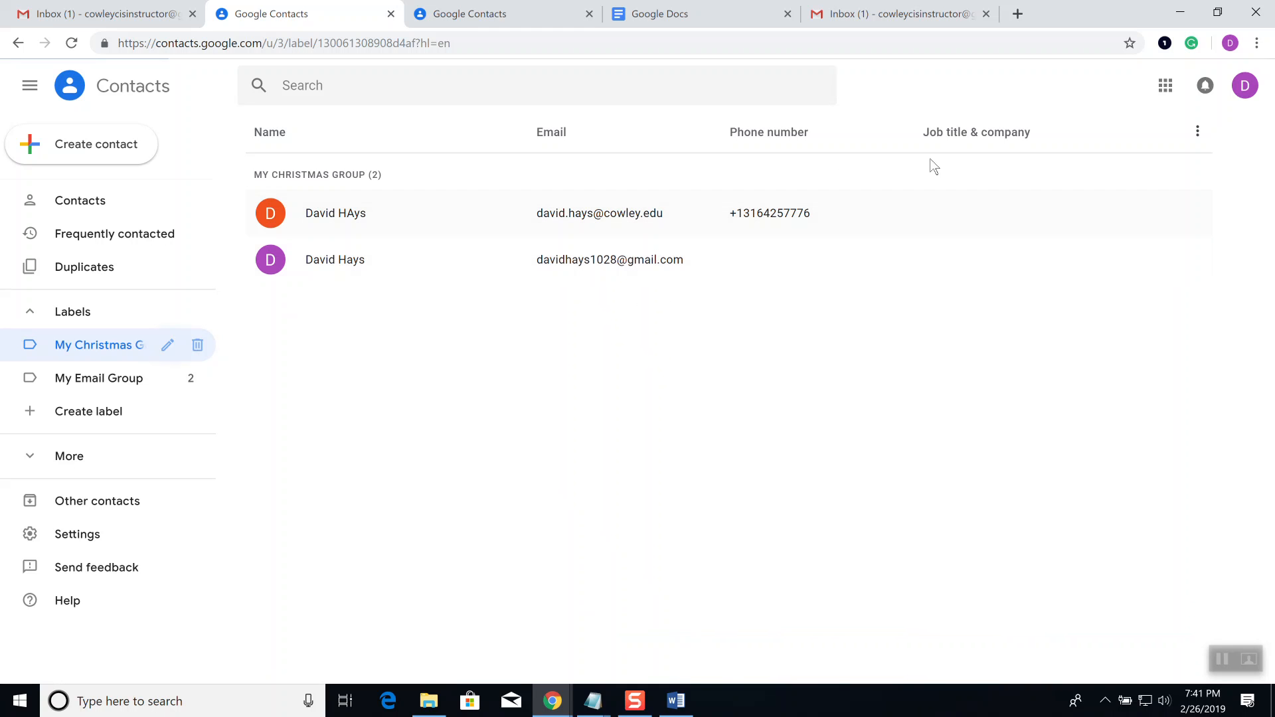
click(1201, 136)
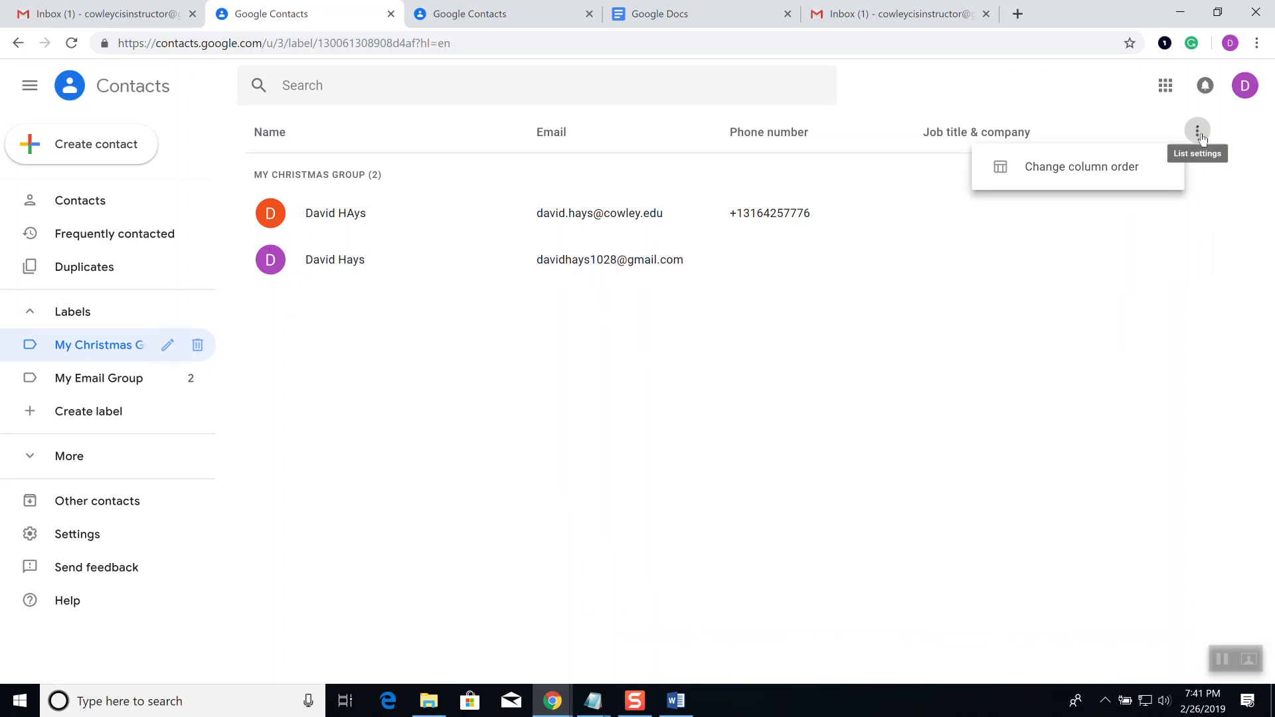
click(1021, 307)
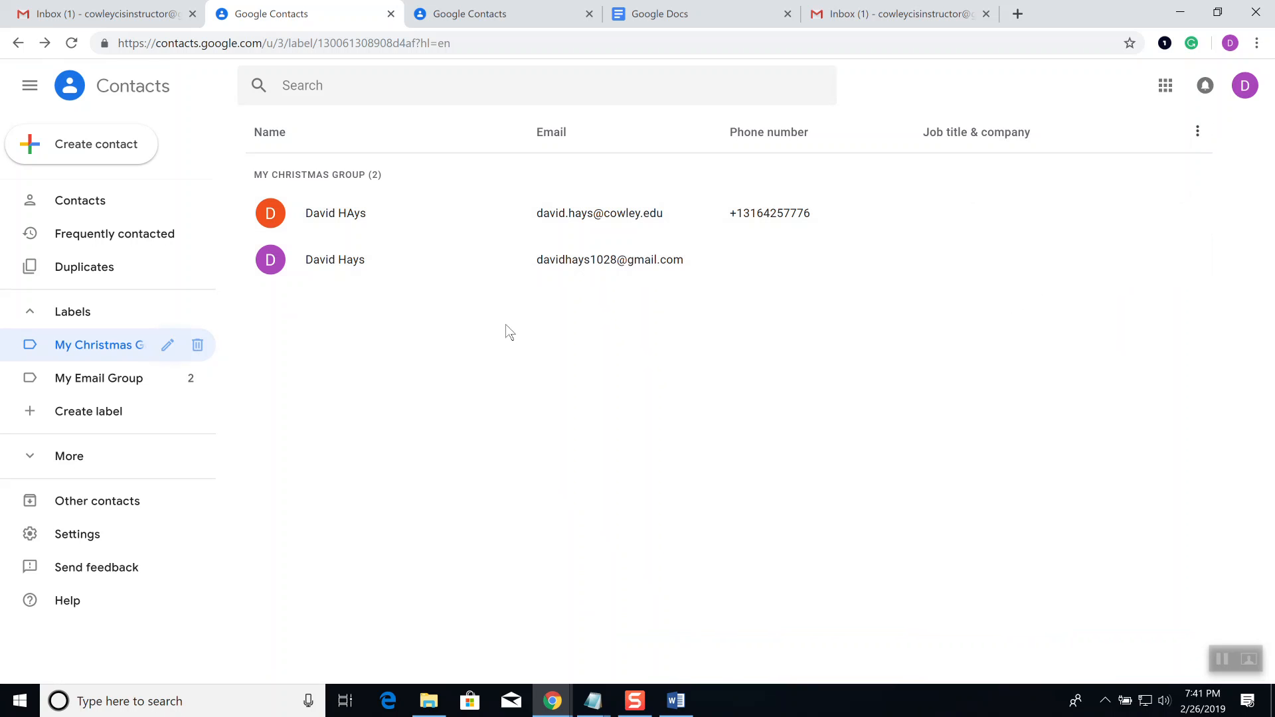
right_click(336, 305)
click(657, 290)
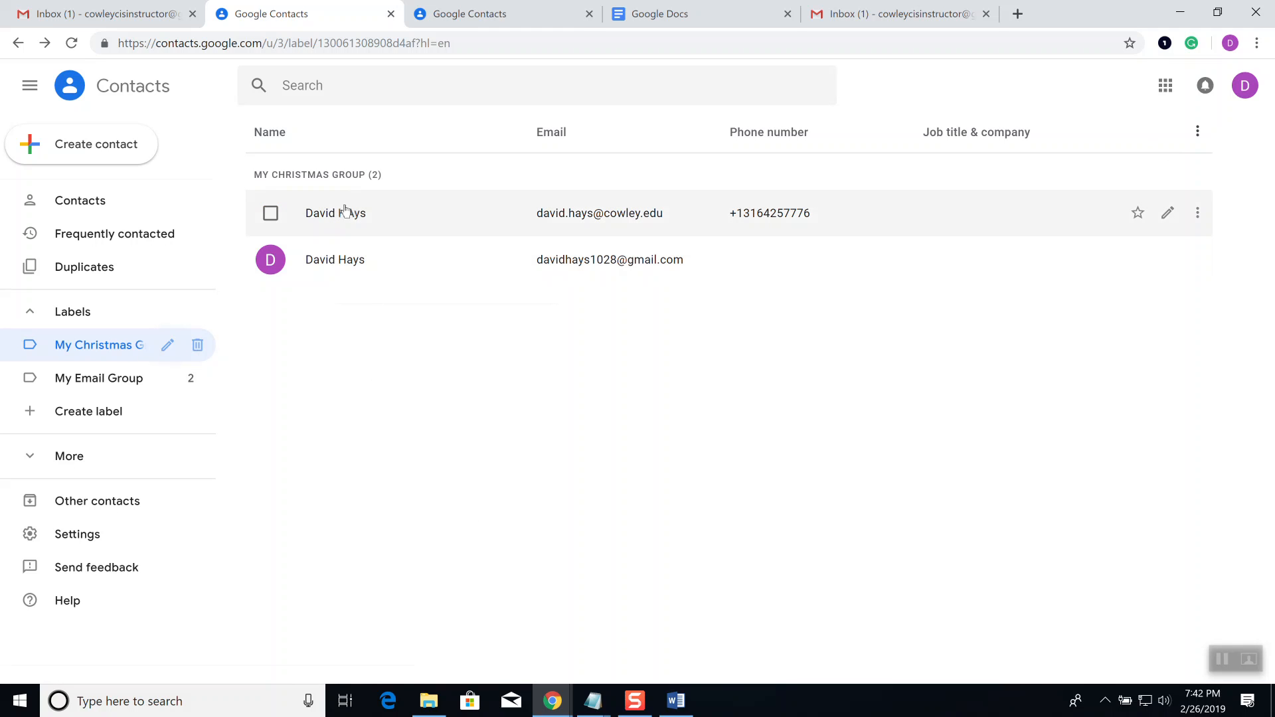
Step: Select both group members, try the selection and More actions menus, then show all contacts
click(271, 214)
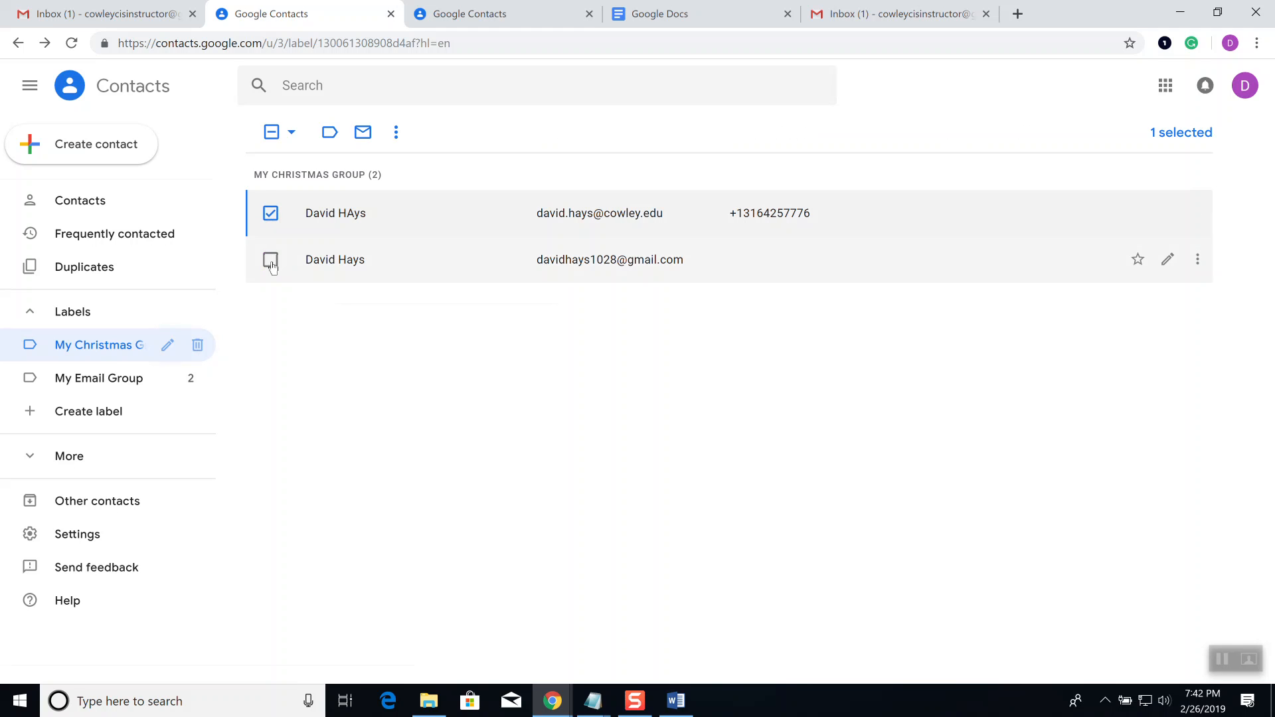
click(271, 261)
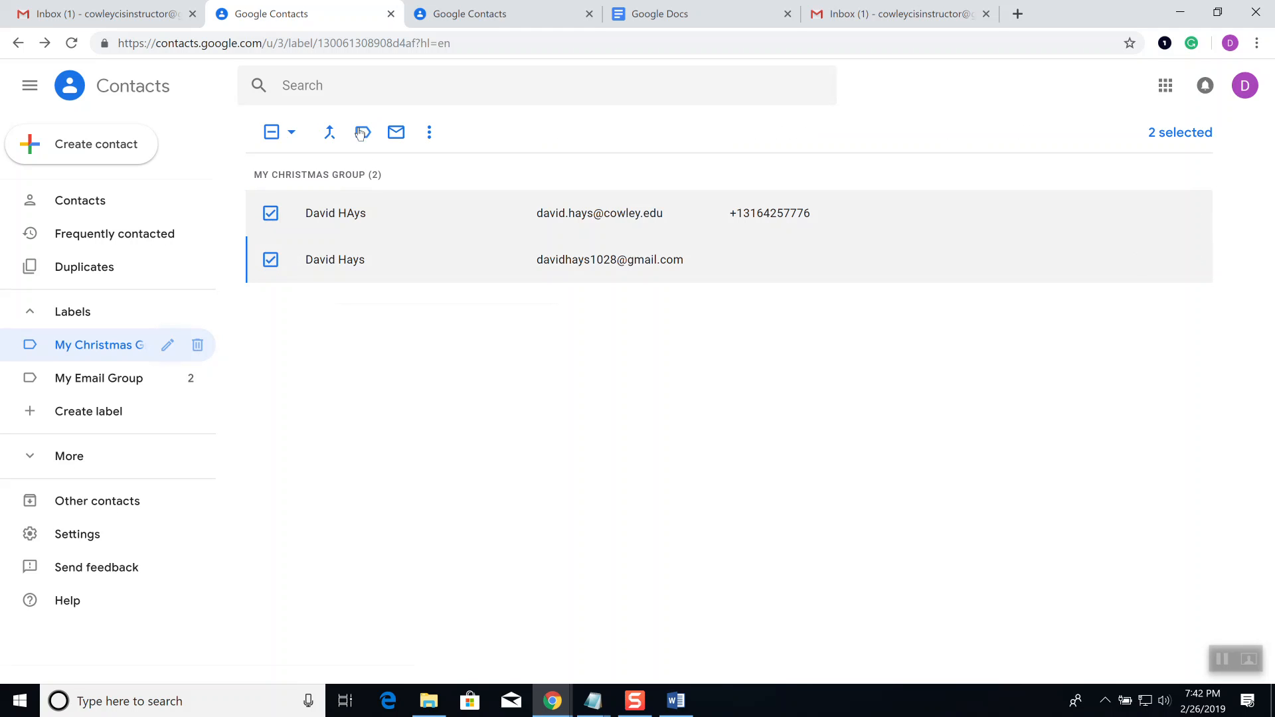
click(291, 136)
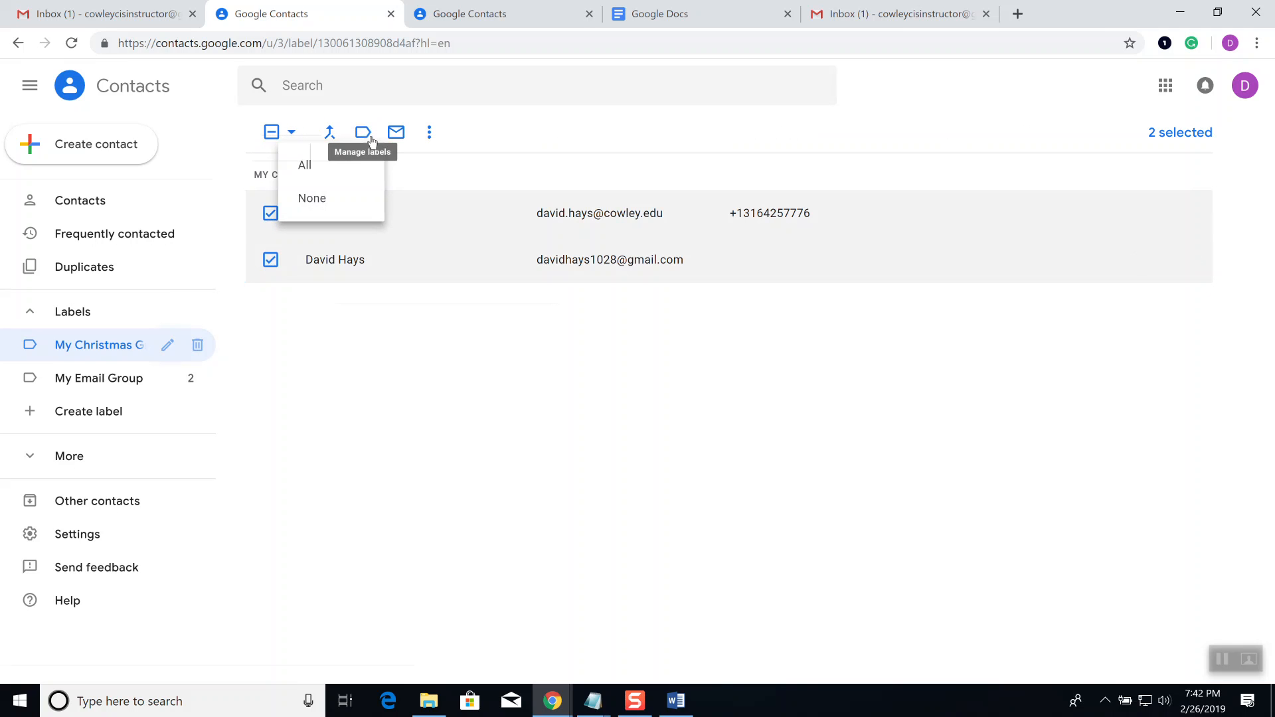
click(430, 135)
click(430, 135)
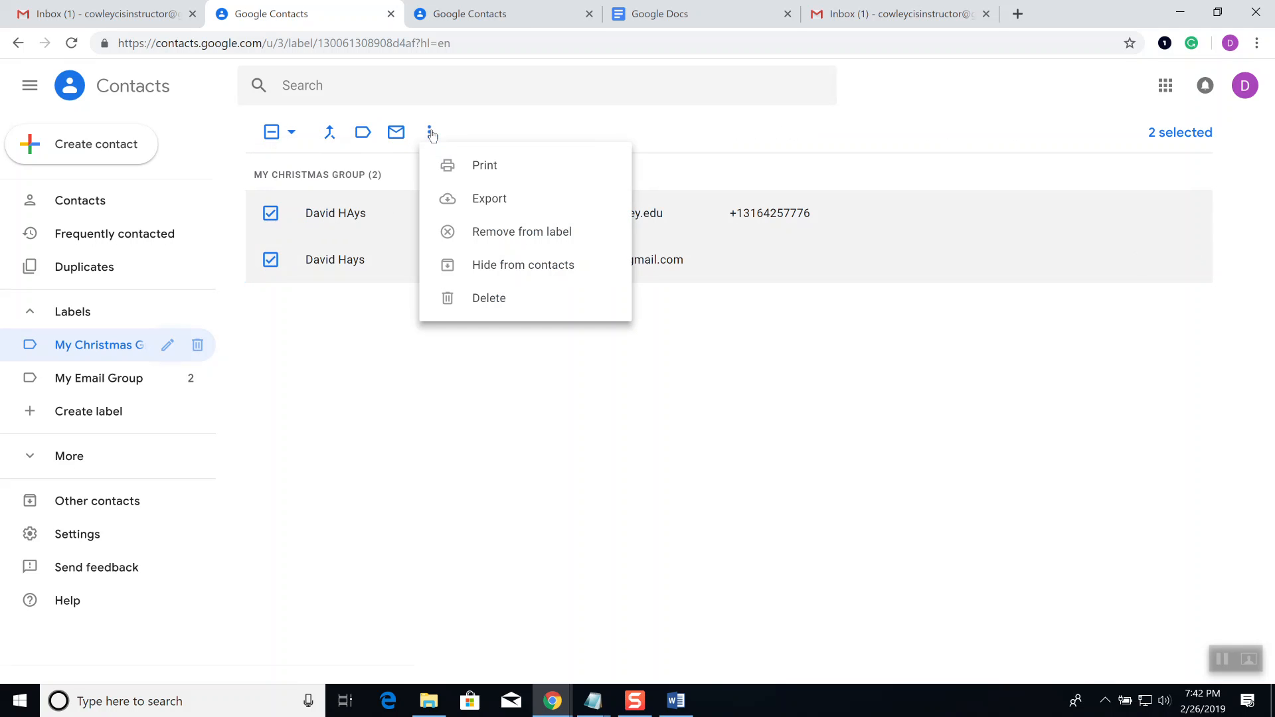
click(714, 435)
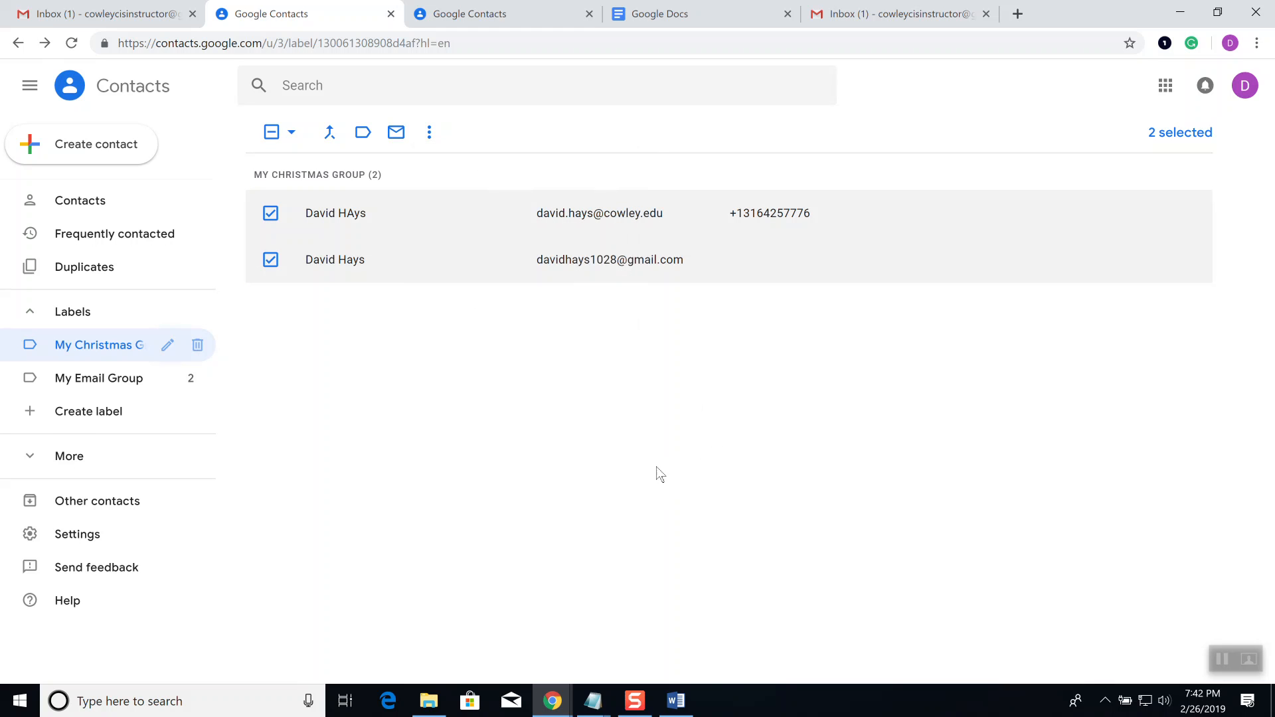
click(73, 311)
click(97, 207)
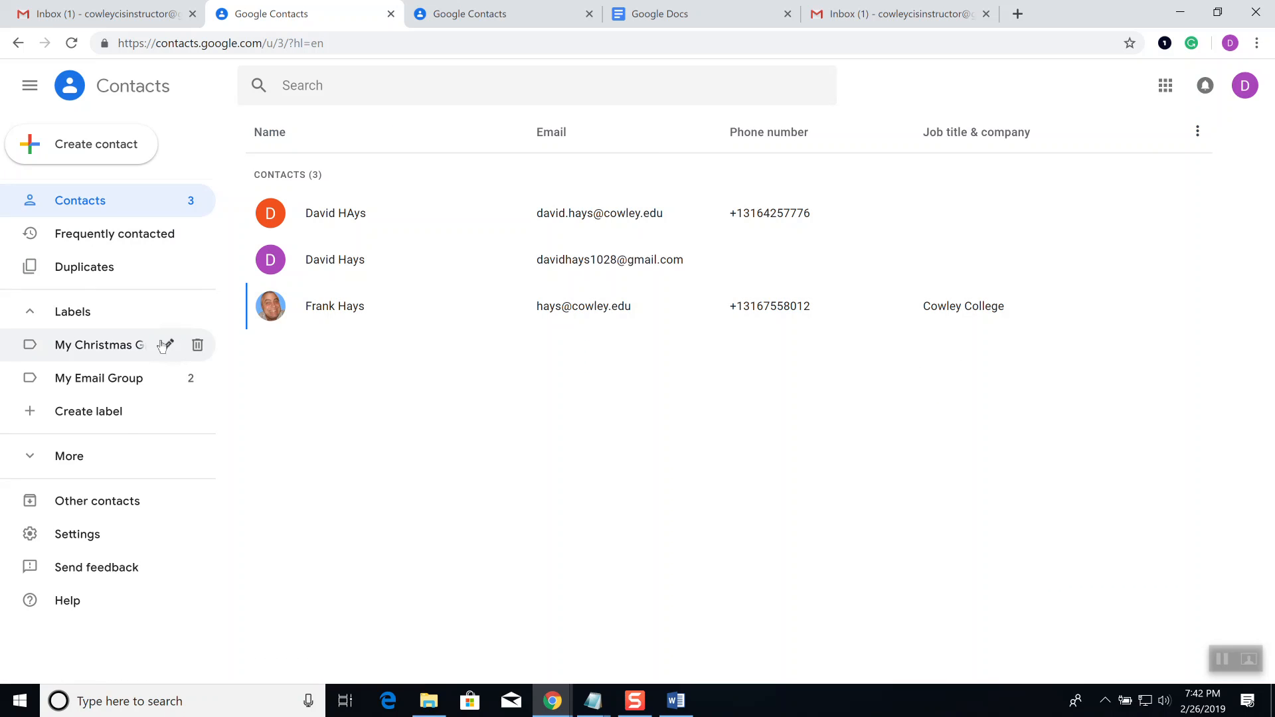
Step: Select the Cowley College contact, look at its actions and labels, then deselect it
click(270, 307)
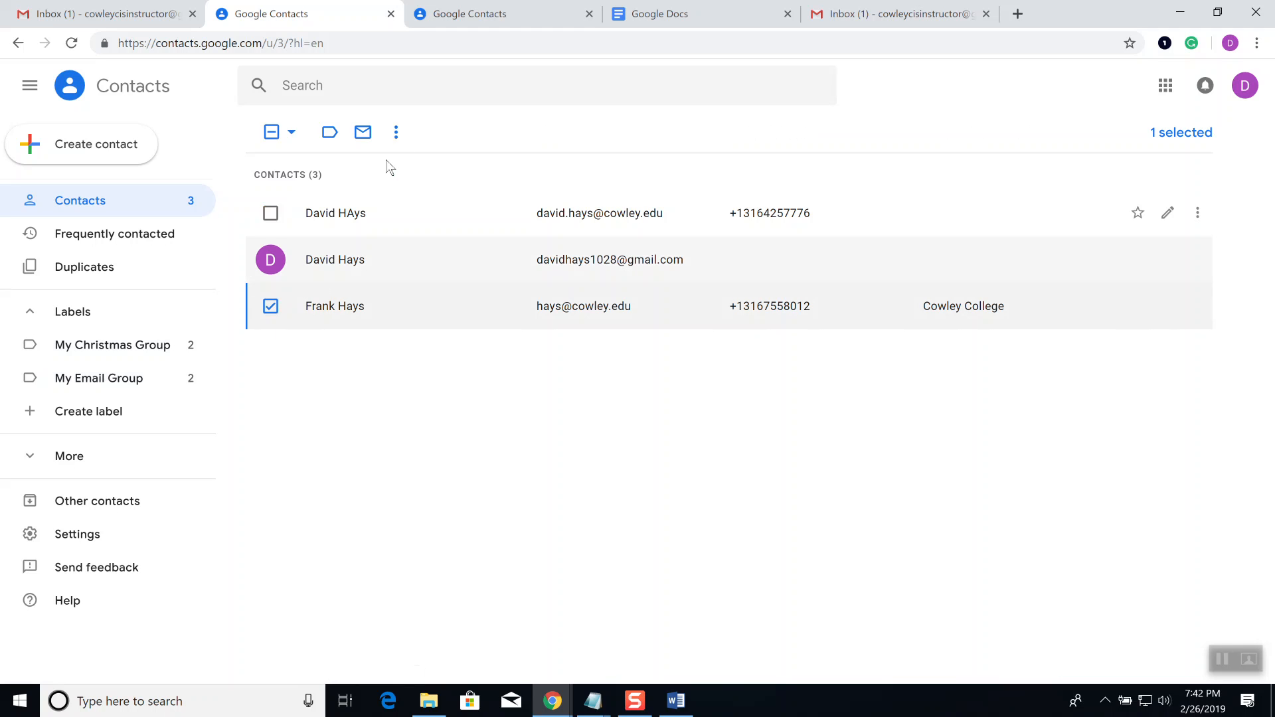
click(397, 132)
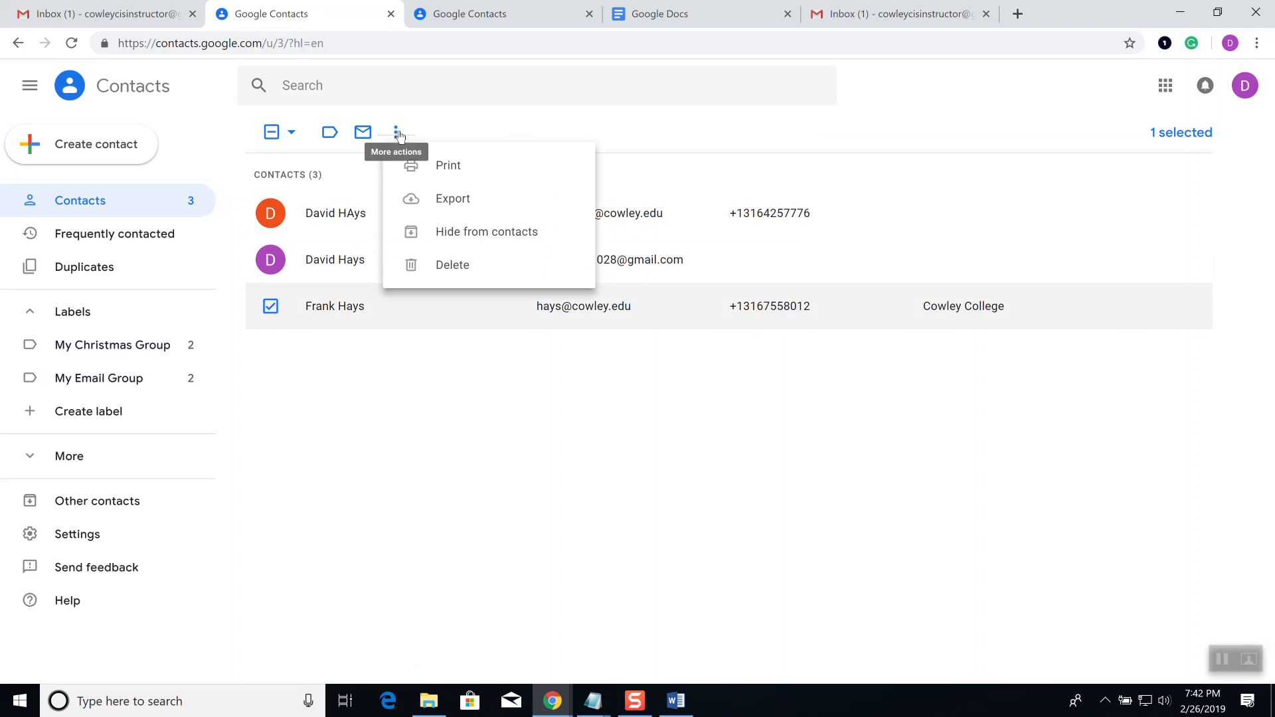
click(326, 137)
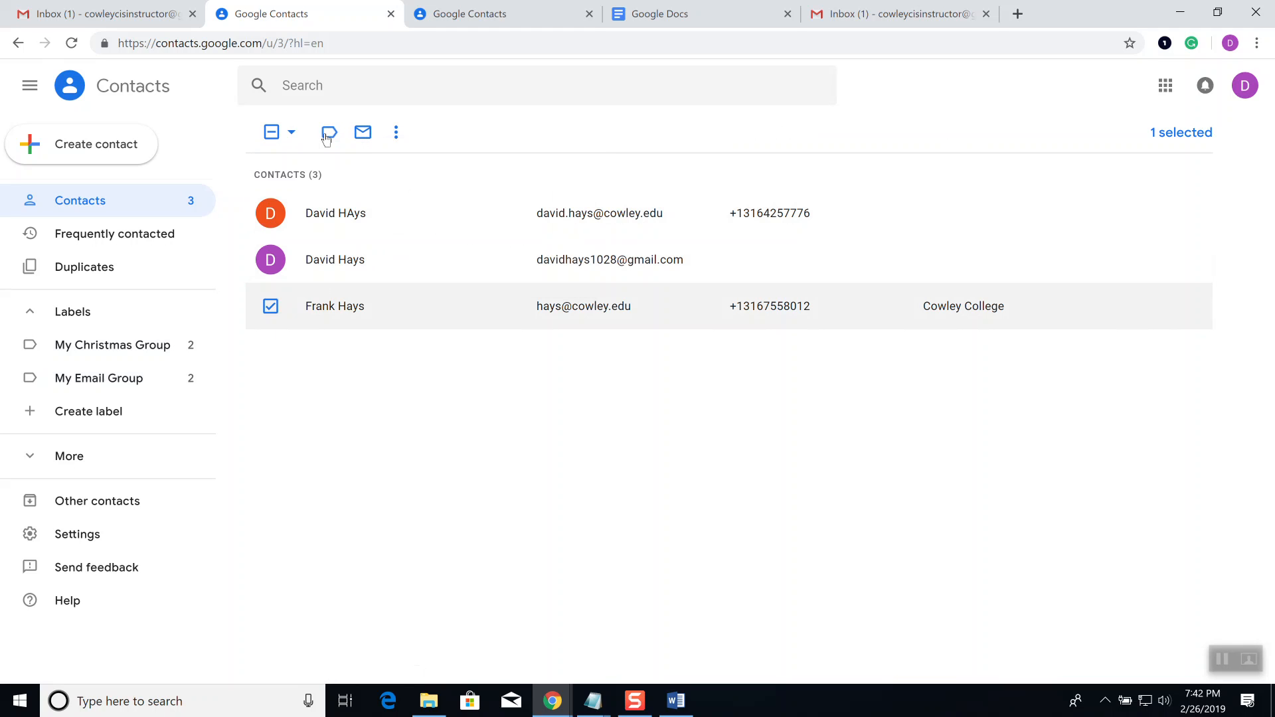
click(326, 137)
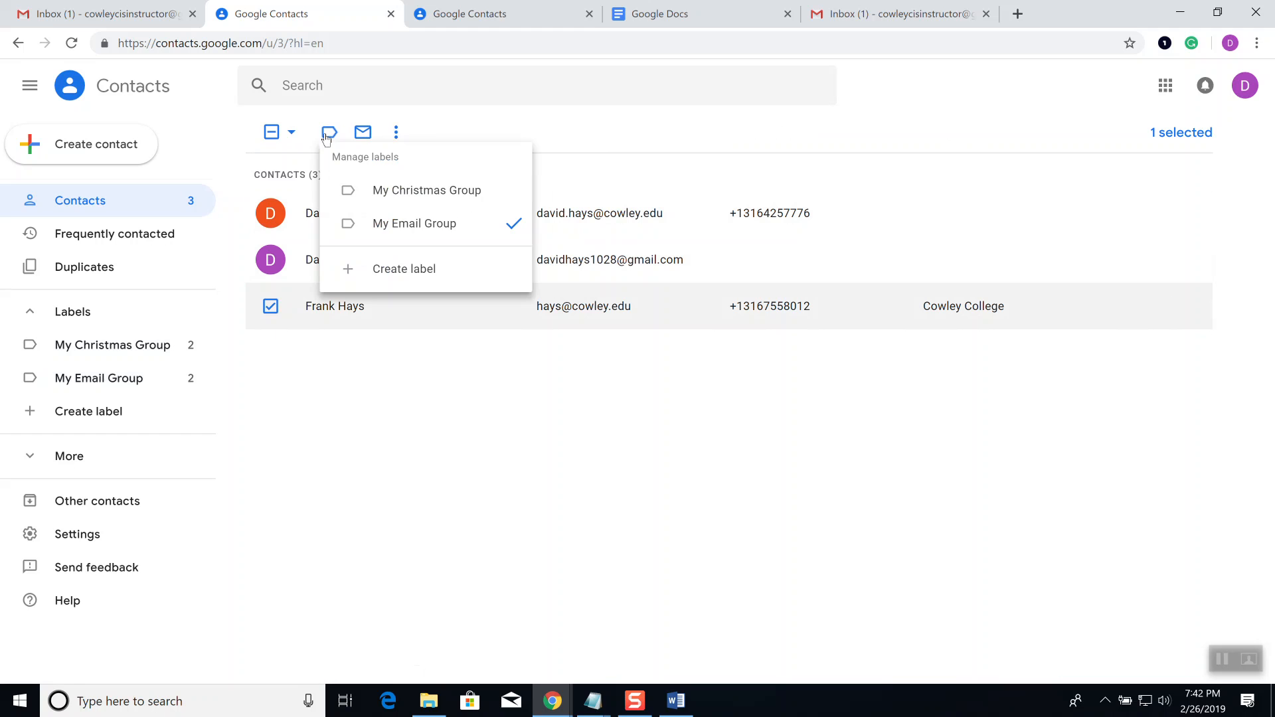
right_click(328, 138)
click(297, 456)
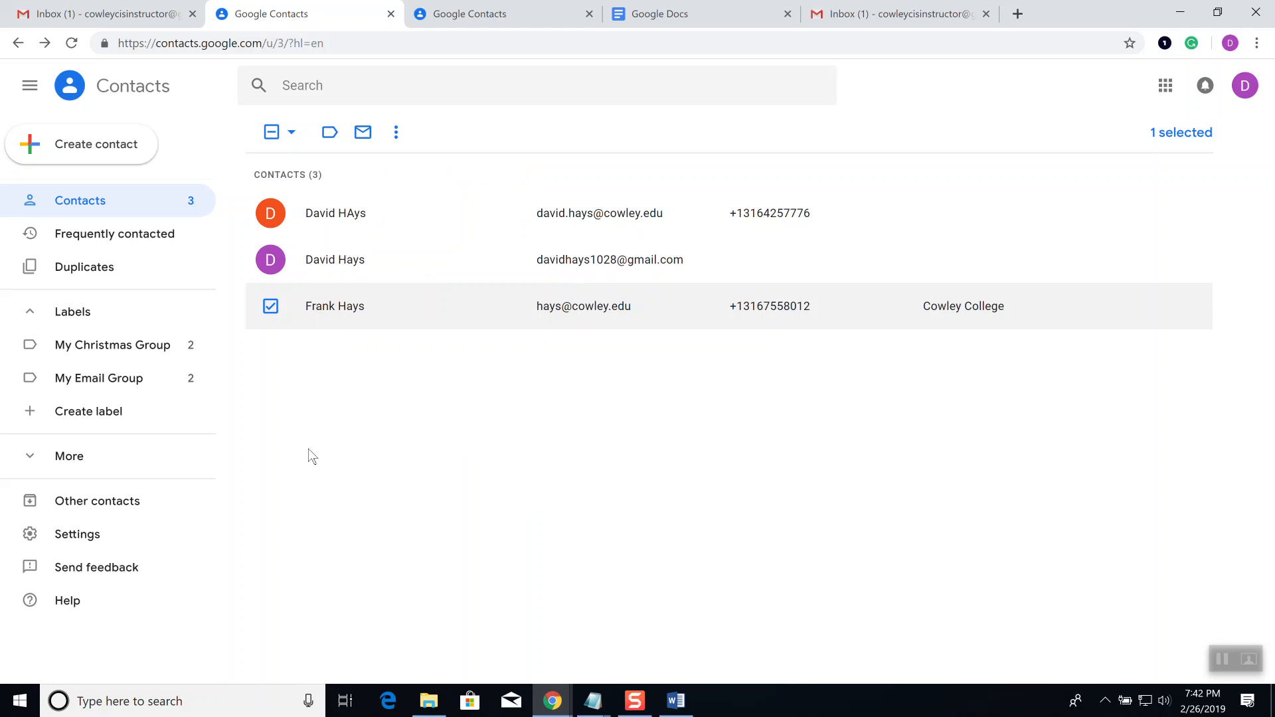
click(271, 306)
Step: Stage the second contact's label change from My Christmas Group to My Email Group
click(270, 260)
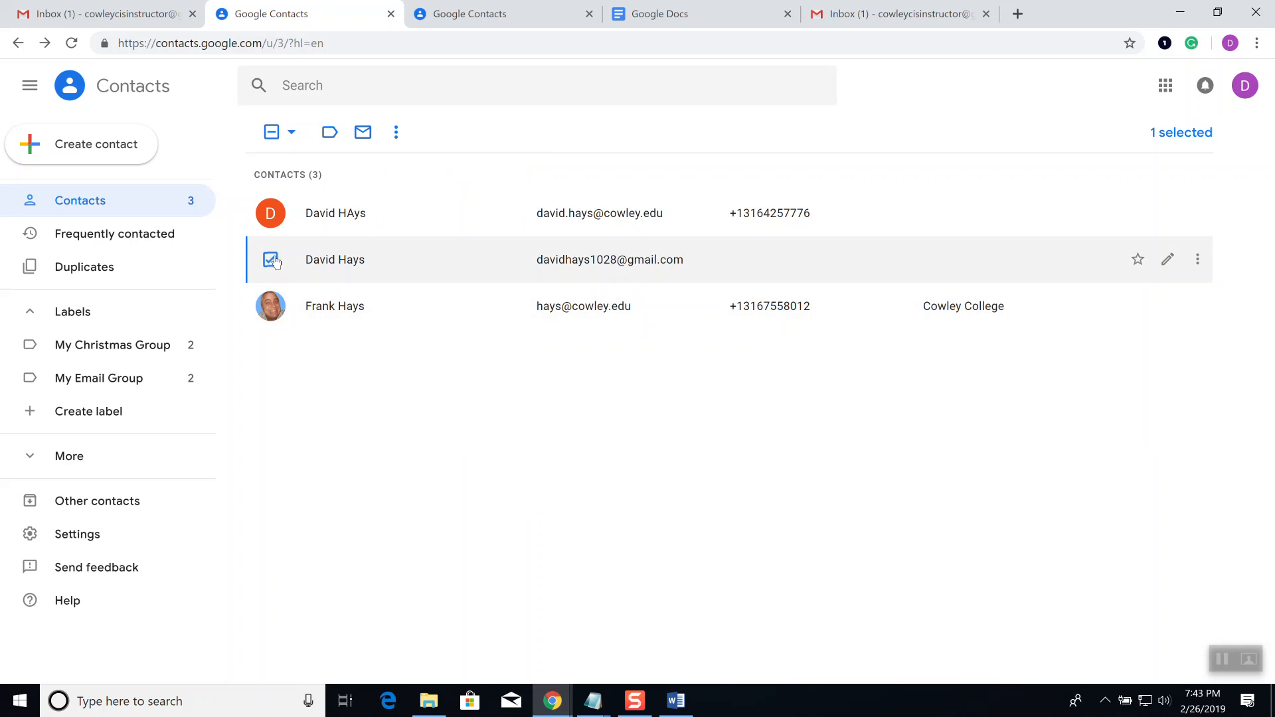
click(330, 132)
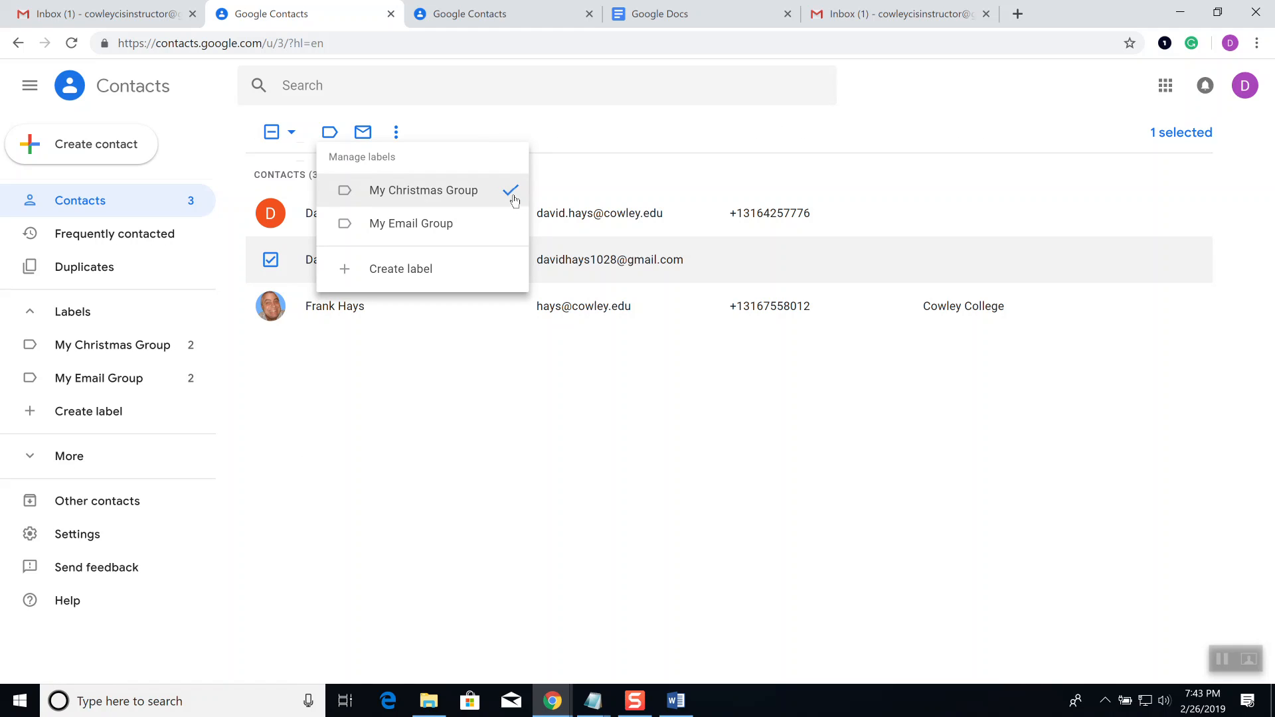
click(497, 238)
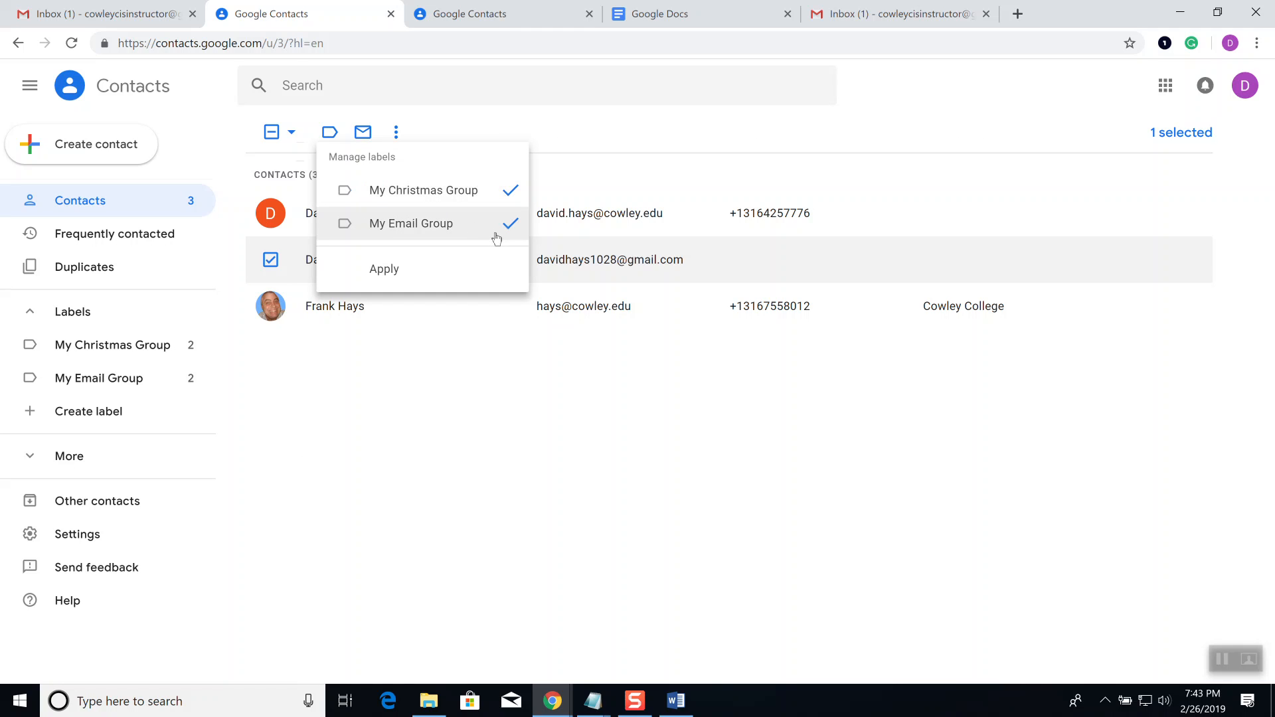
click(497, 238)
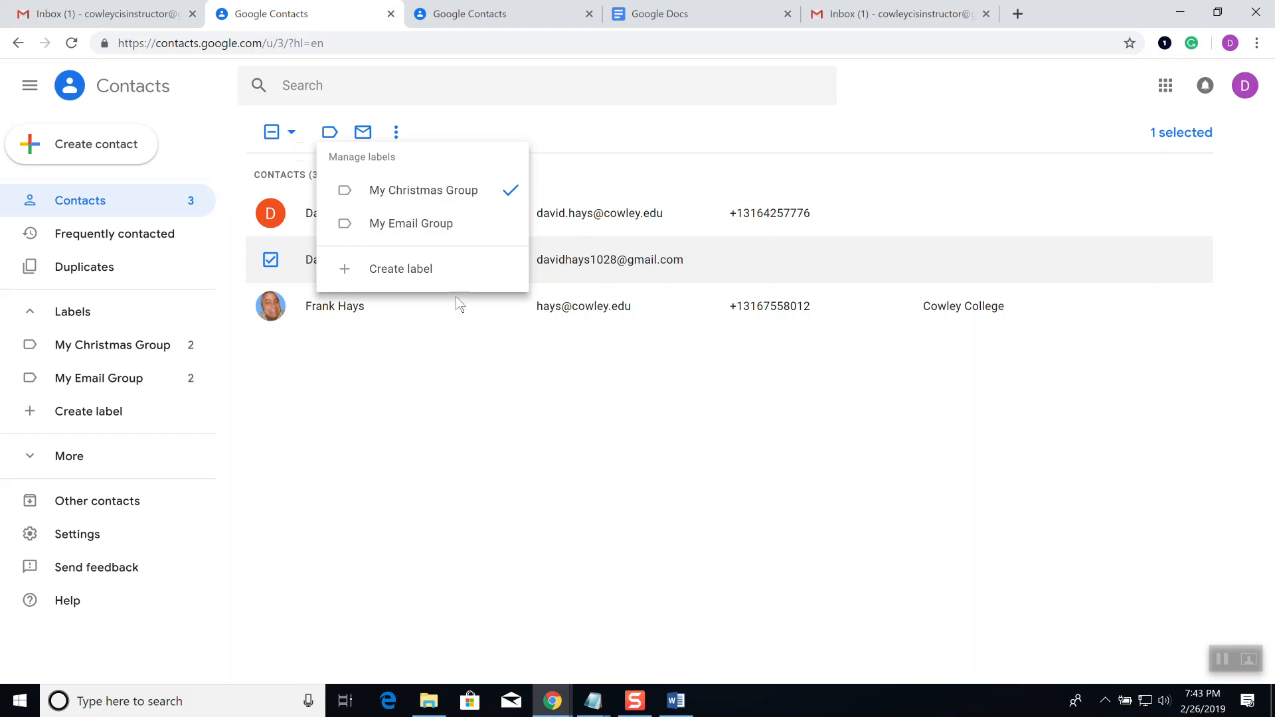
click(412, 349)
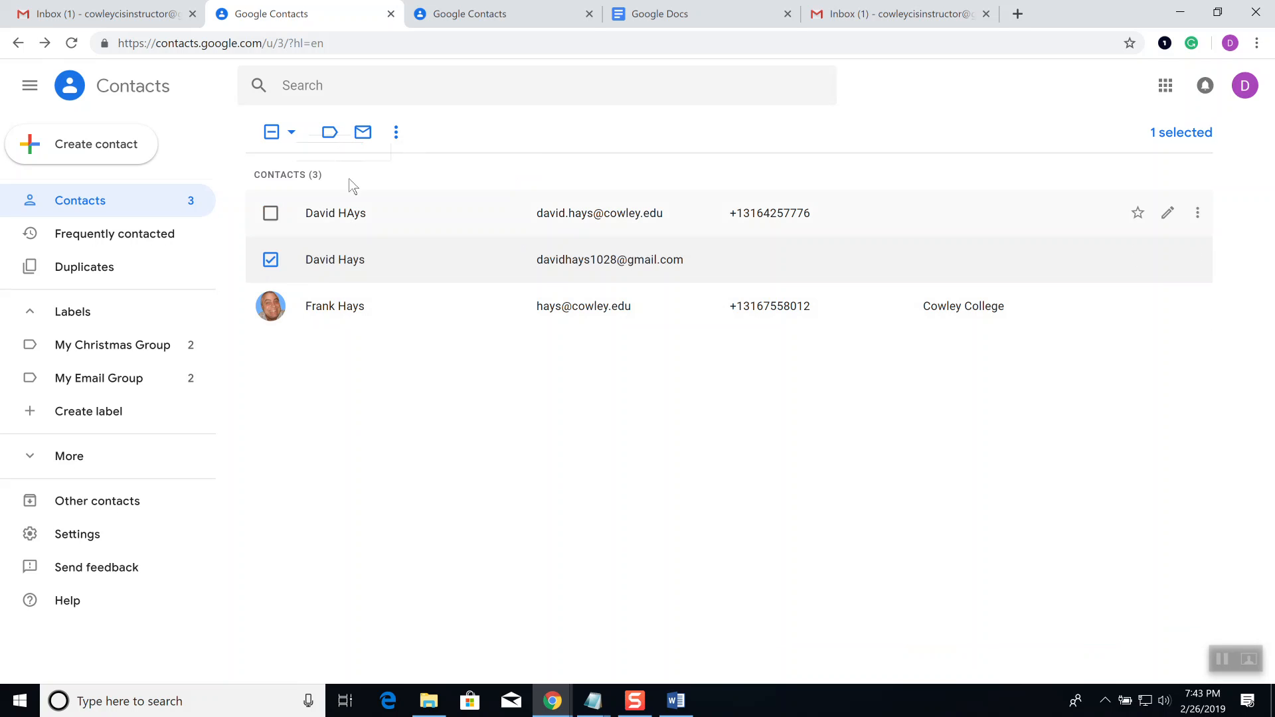
click(331, 135)
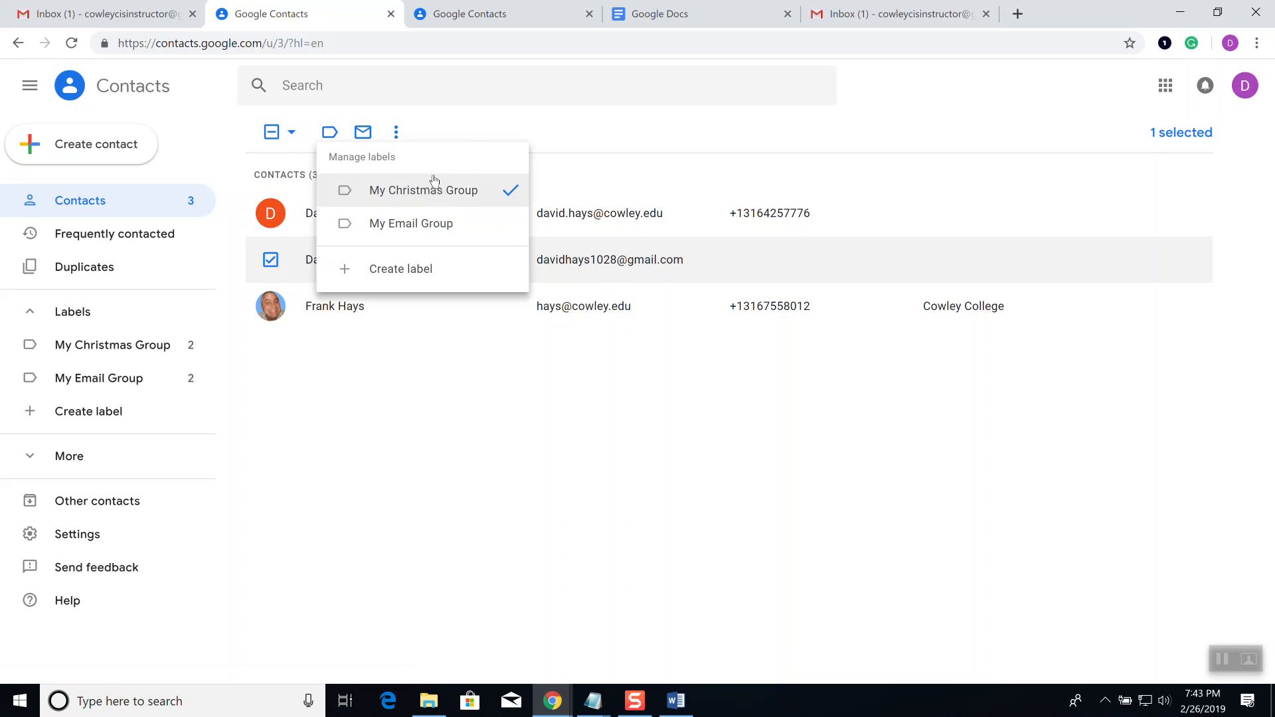
click(423, 226)
click(423, 226)
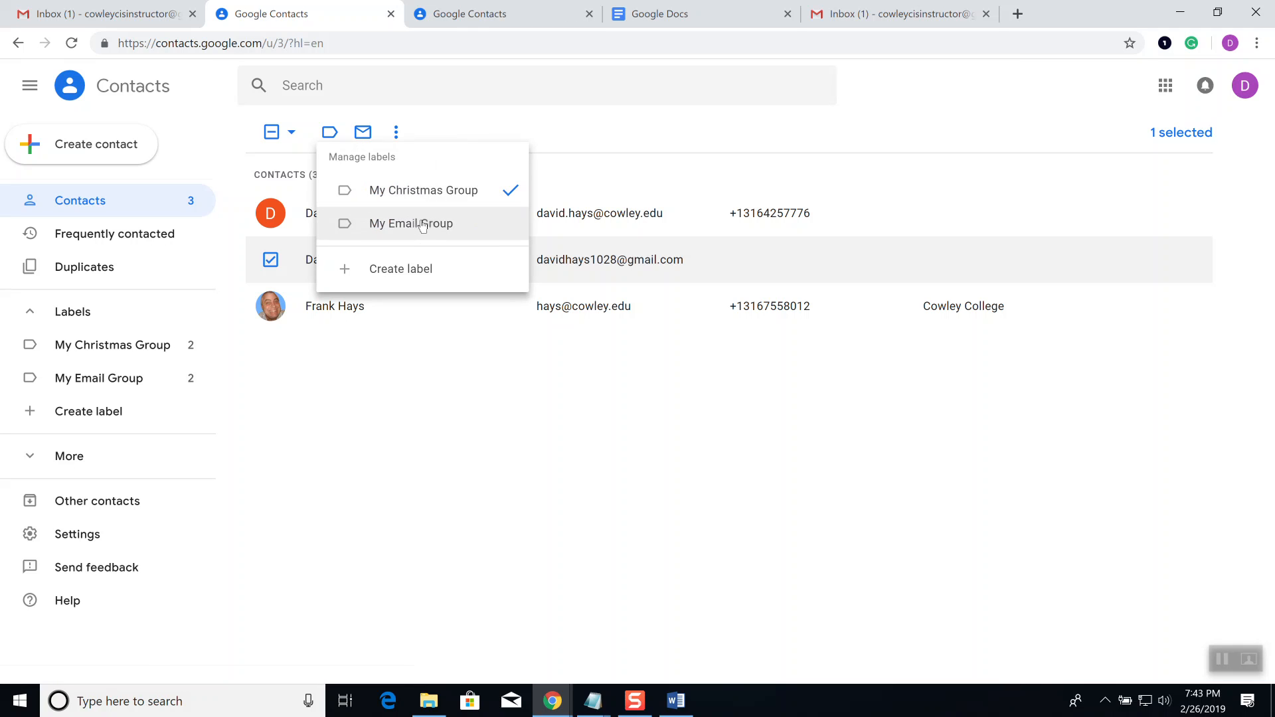
click(423, 194)
Step: Apply the label change so My Email Group counts 3 and My Christmas Group 1
click(411, 275)
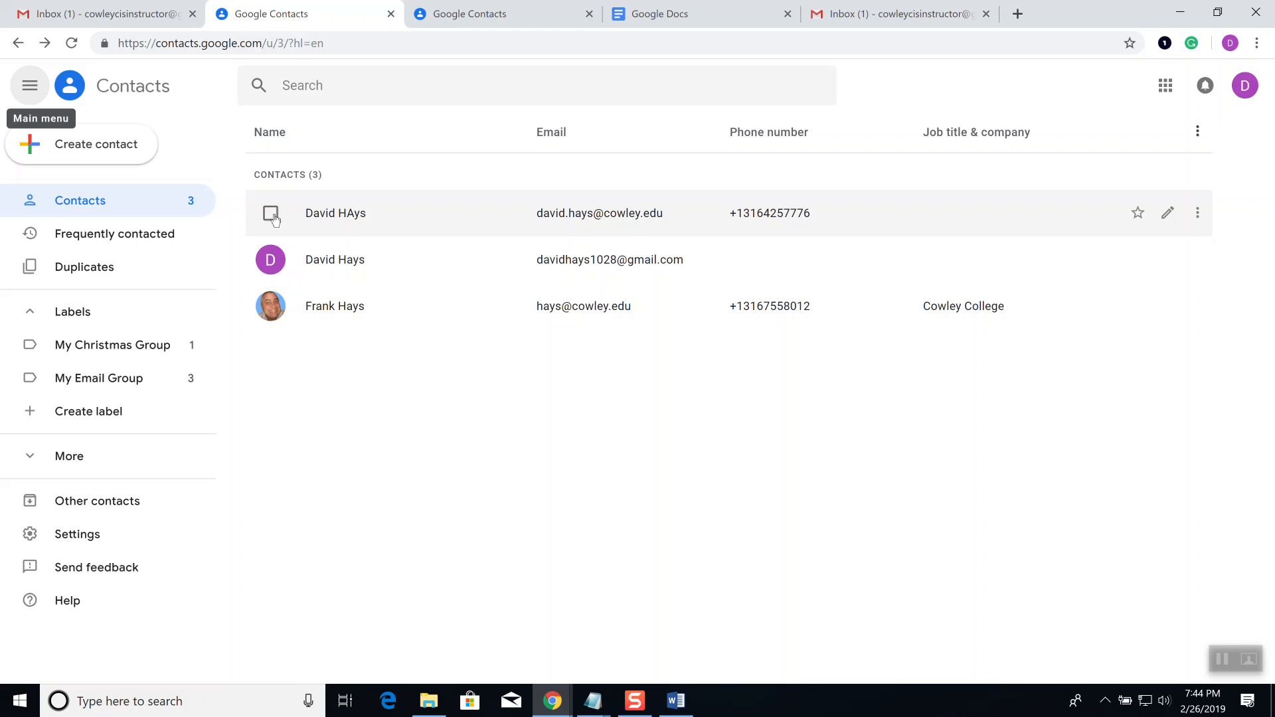
click(271, 213)
click(271, 260)
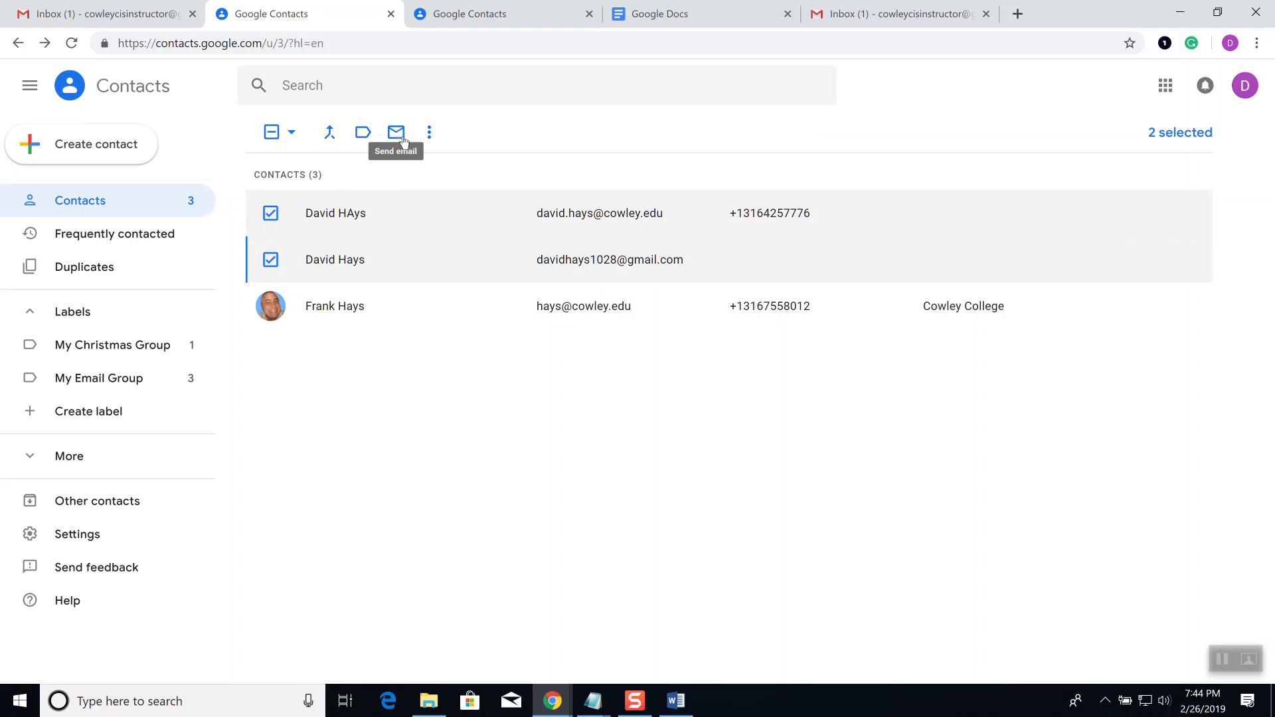
click(428, 133)
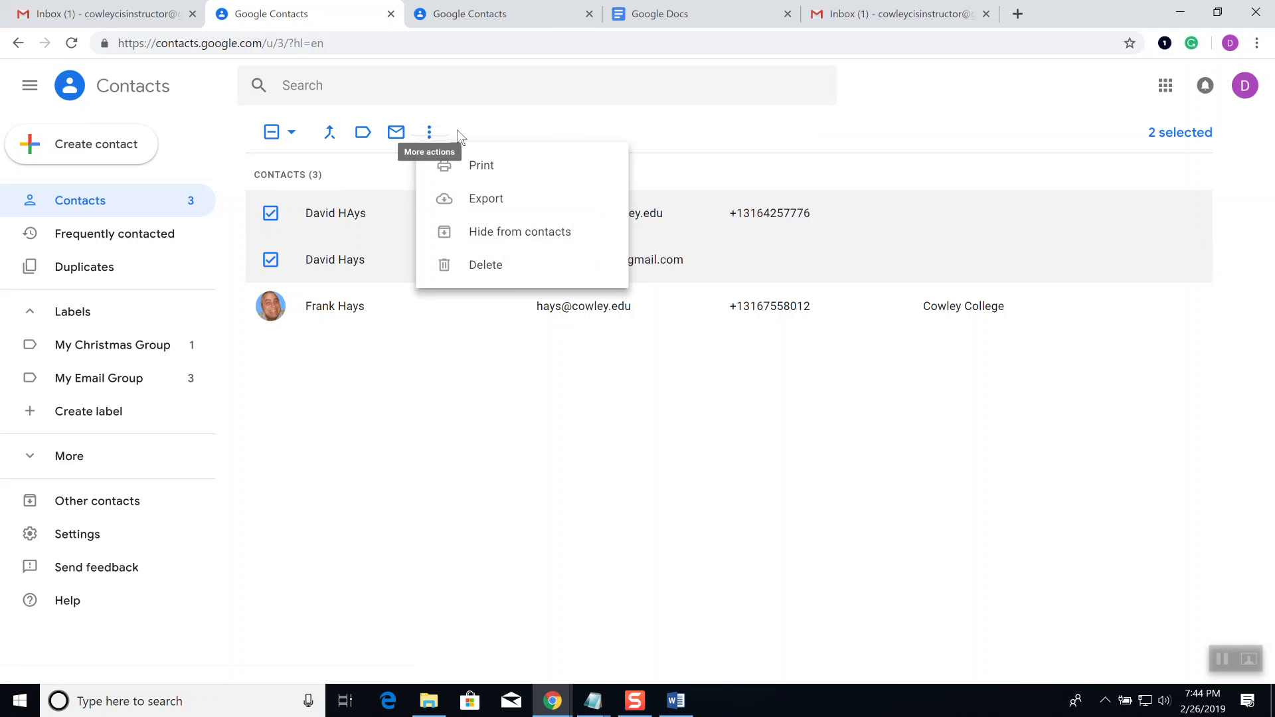
click(530, 129)
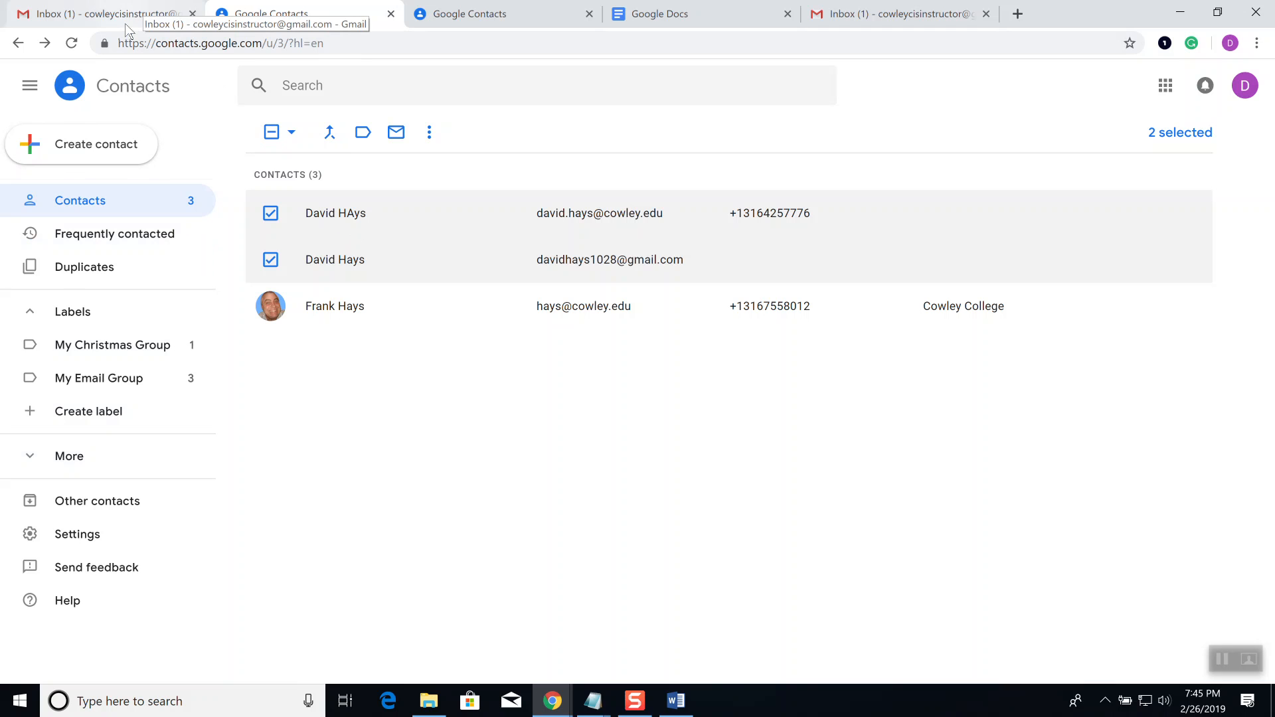
Step: Look over the Google Docs template gallery, then return to the Gmail inbox tab
click(690, 13)
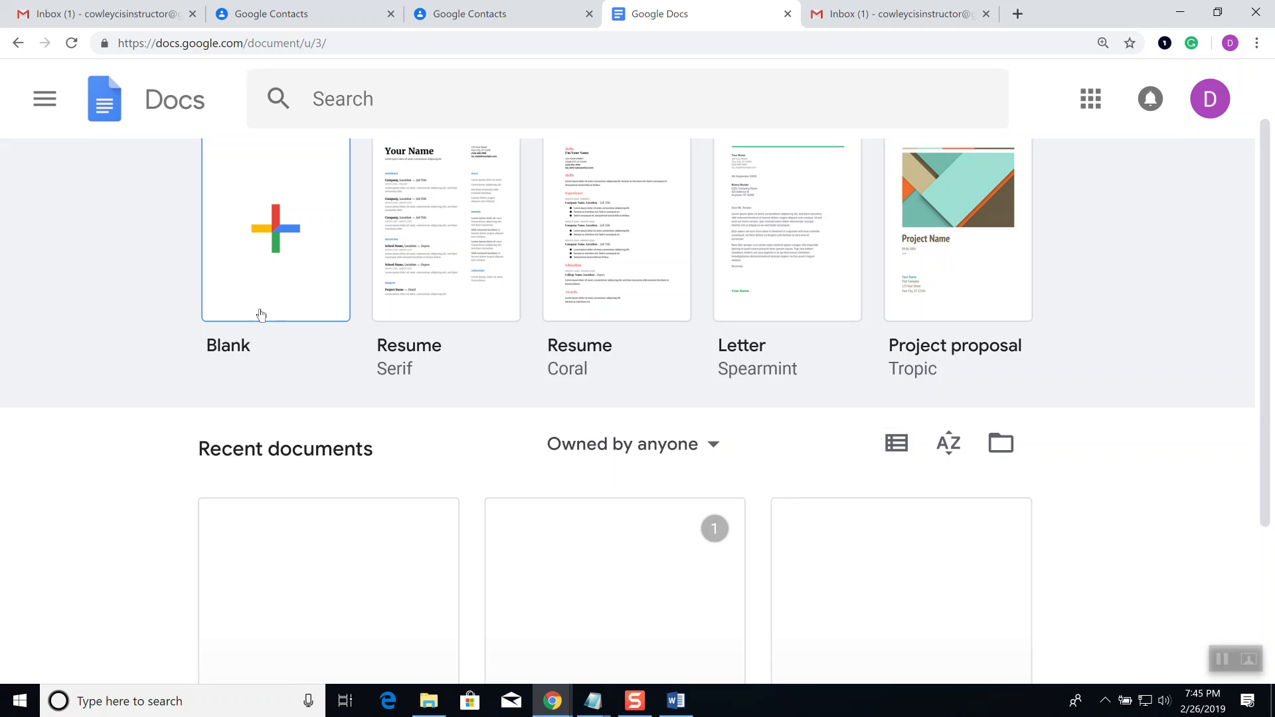
scroll(360, 332, up, 1)
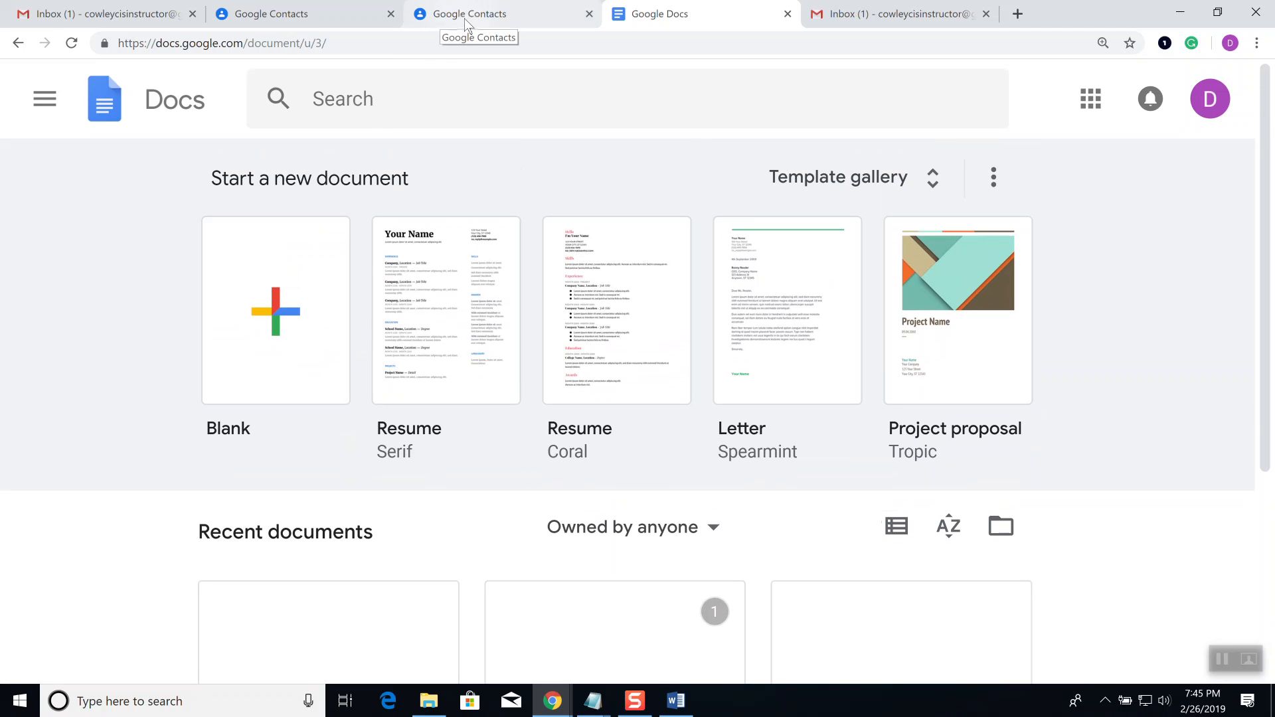
click(107, 14)
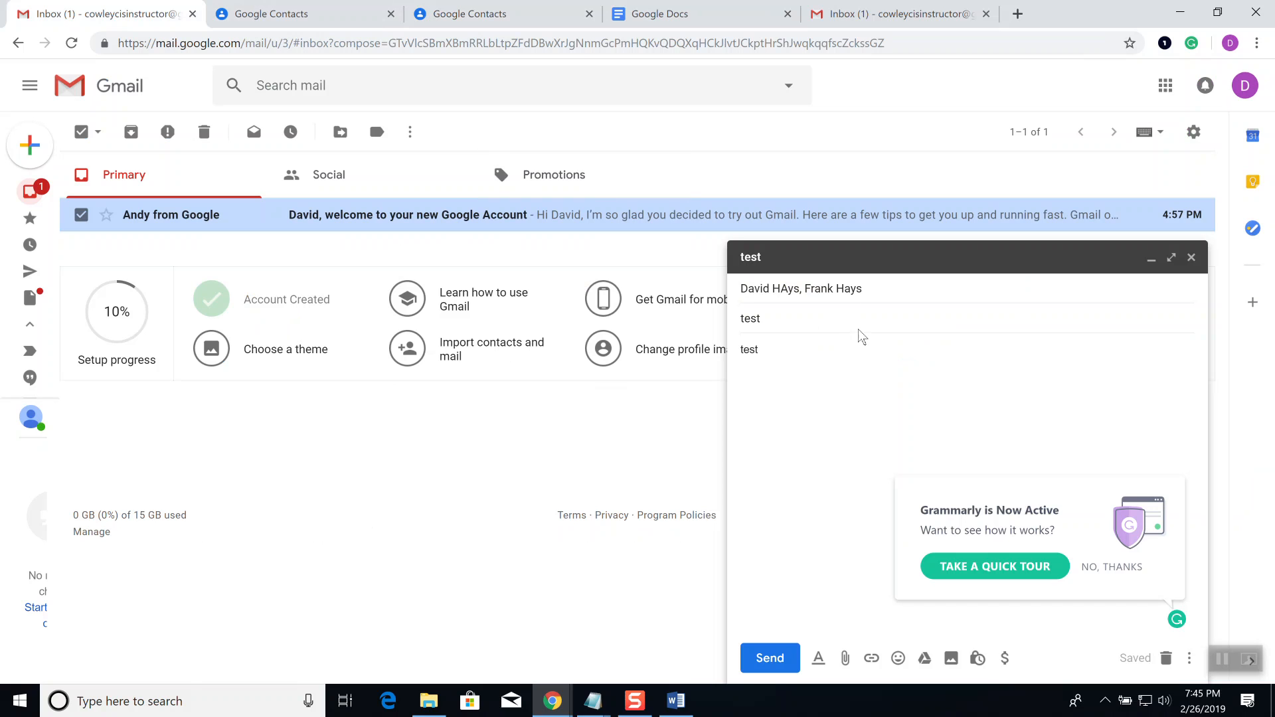
Step: Remove both recipients from the old 'test' draft and close it
click(870, 290)
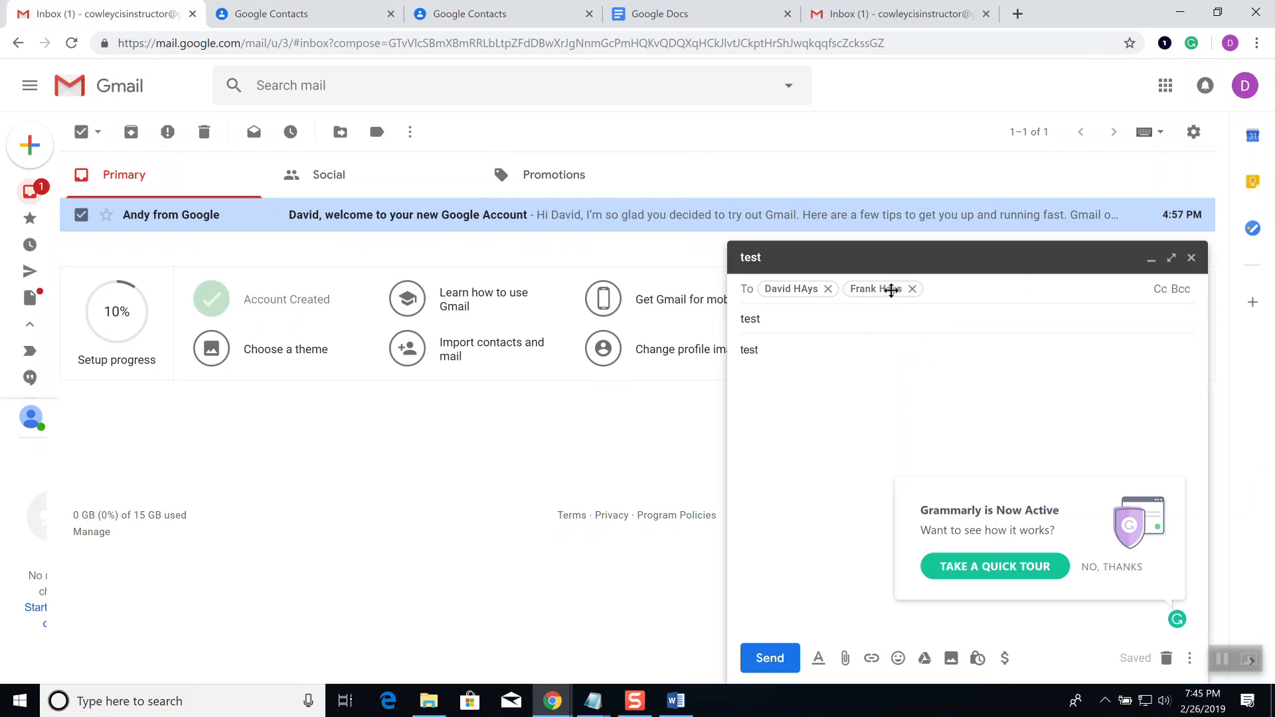
click(913, 288)
click(828, 289)
click(1191, 257)
Step: Compose a new message and type 'my' in the To field to bring up group suggestions
mouse_move(32, 147)
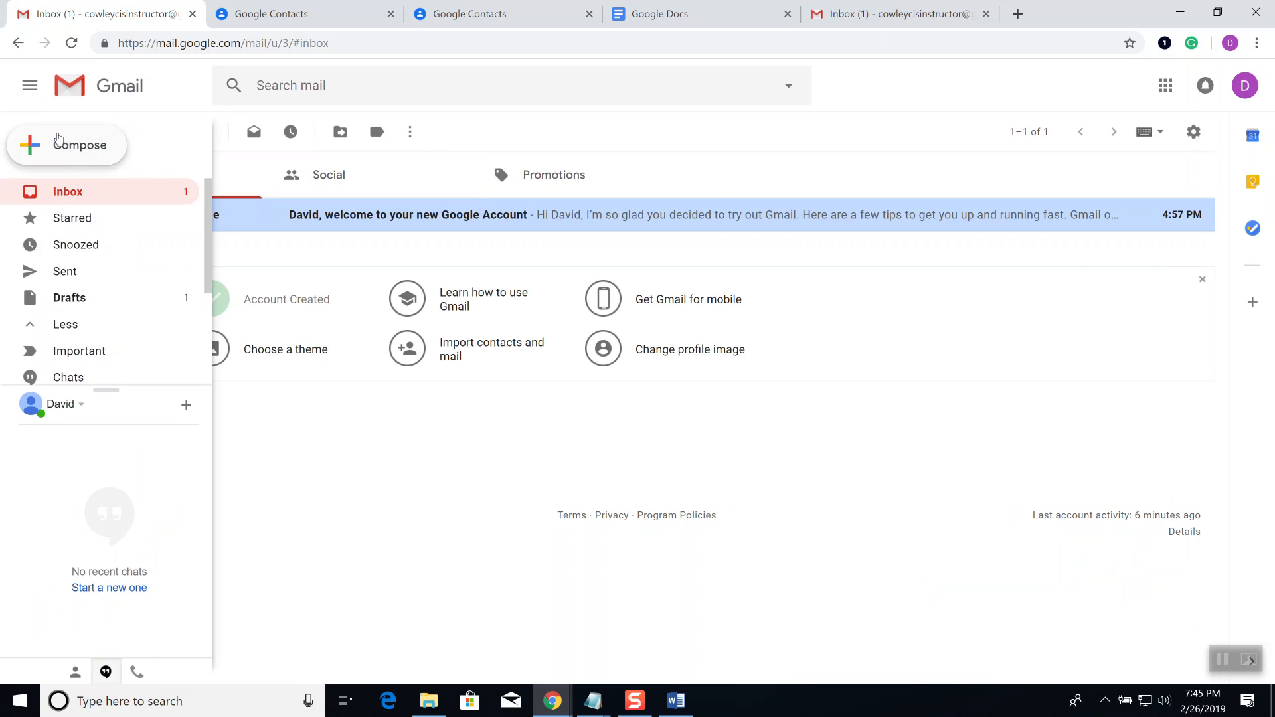
click(59, 146)
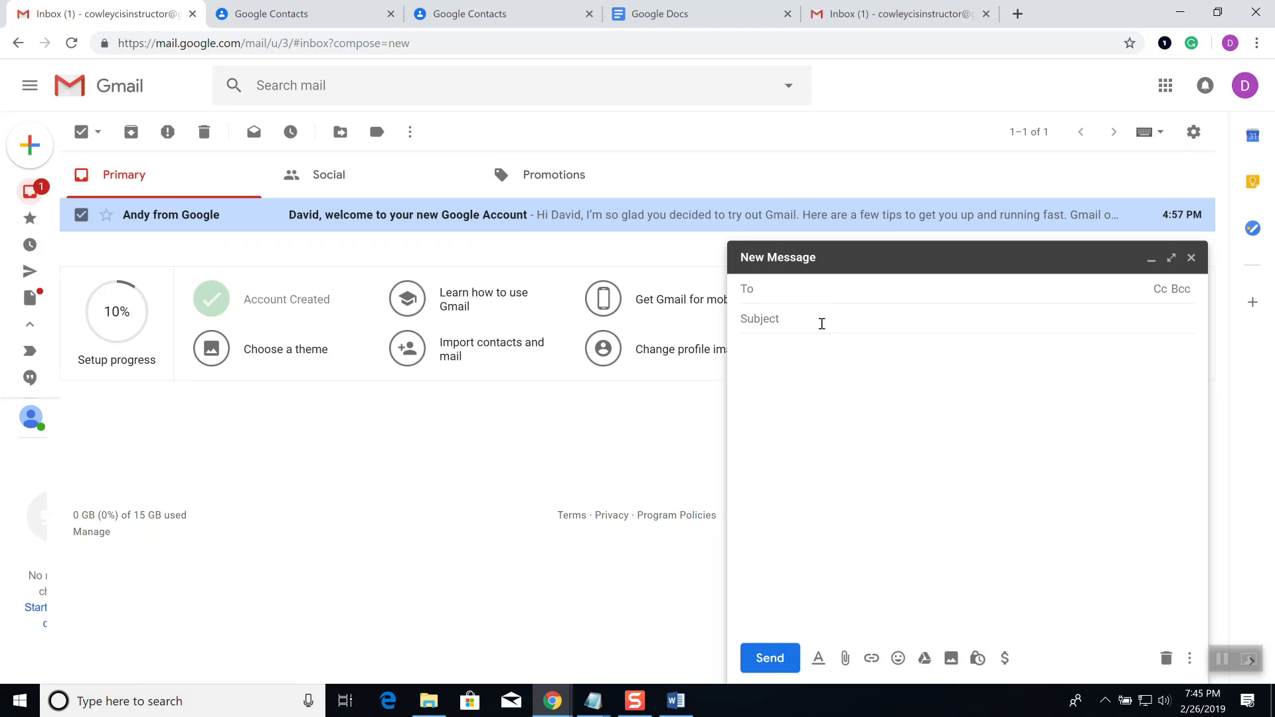
text(my)
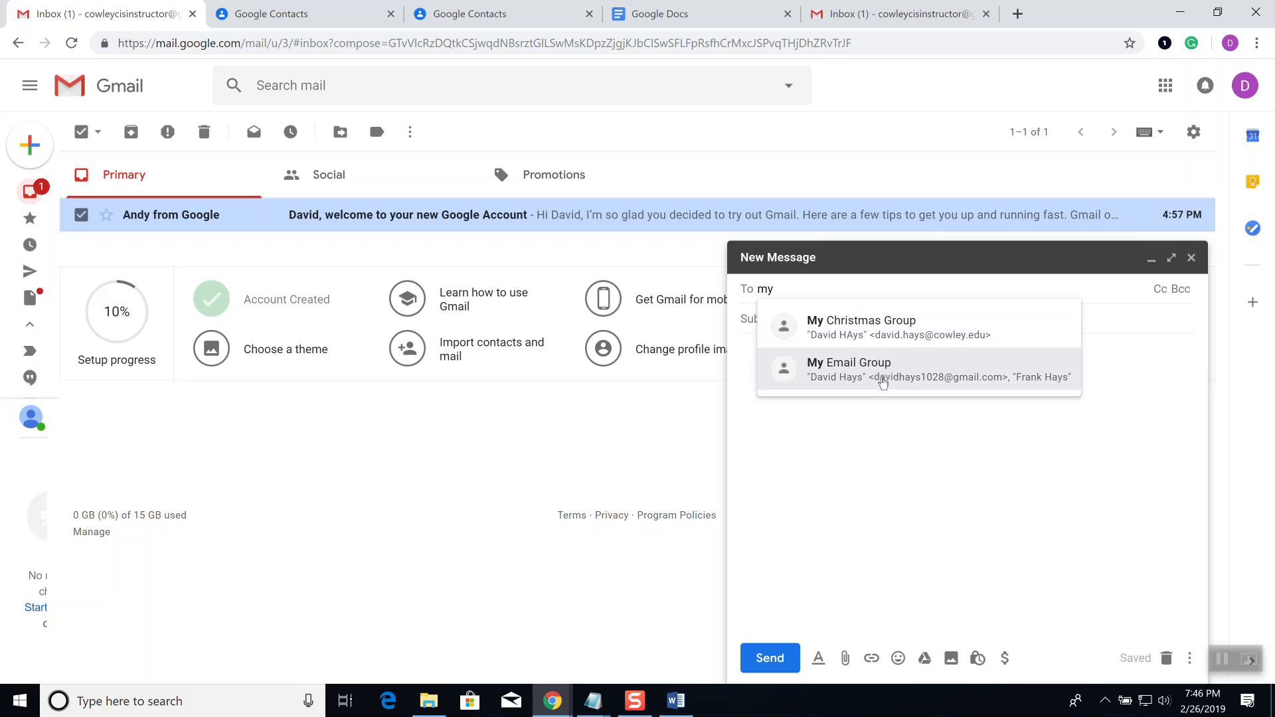
Step: Address the message to My Email Group and send it with subject and body 'test'
click(882, 382)
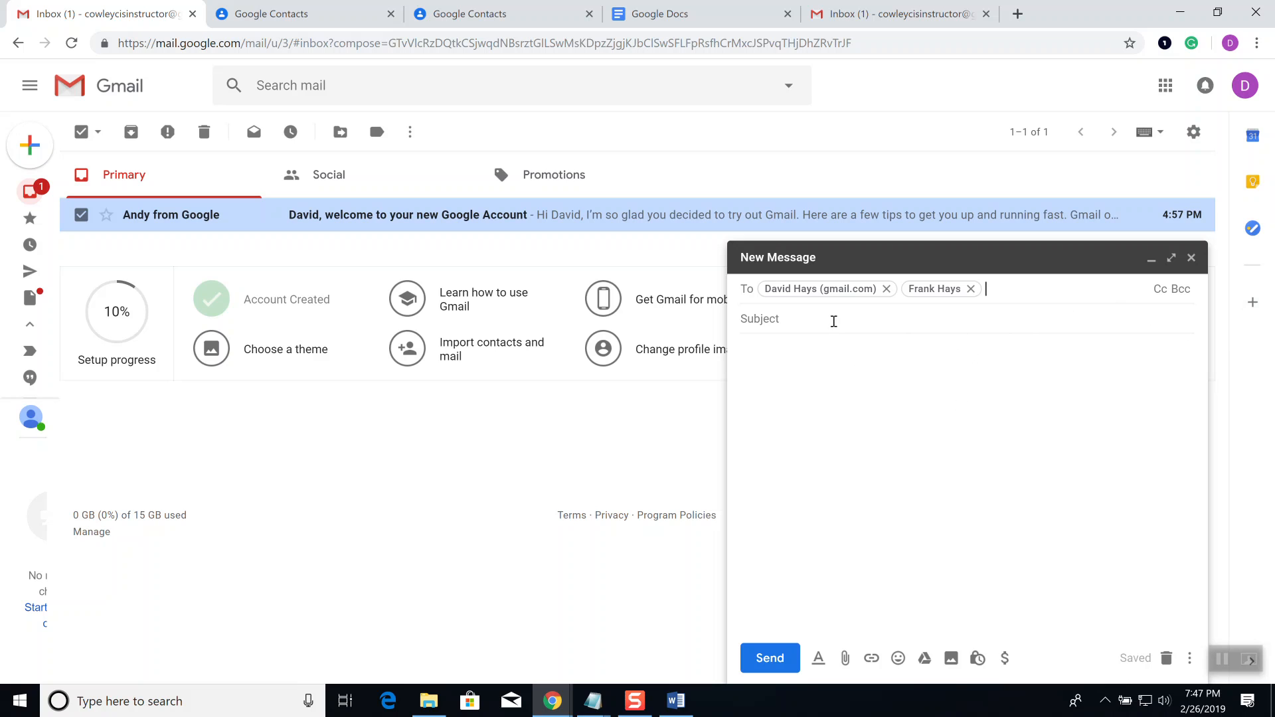
click(830, 320)
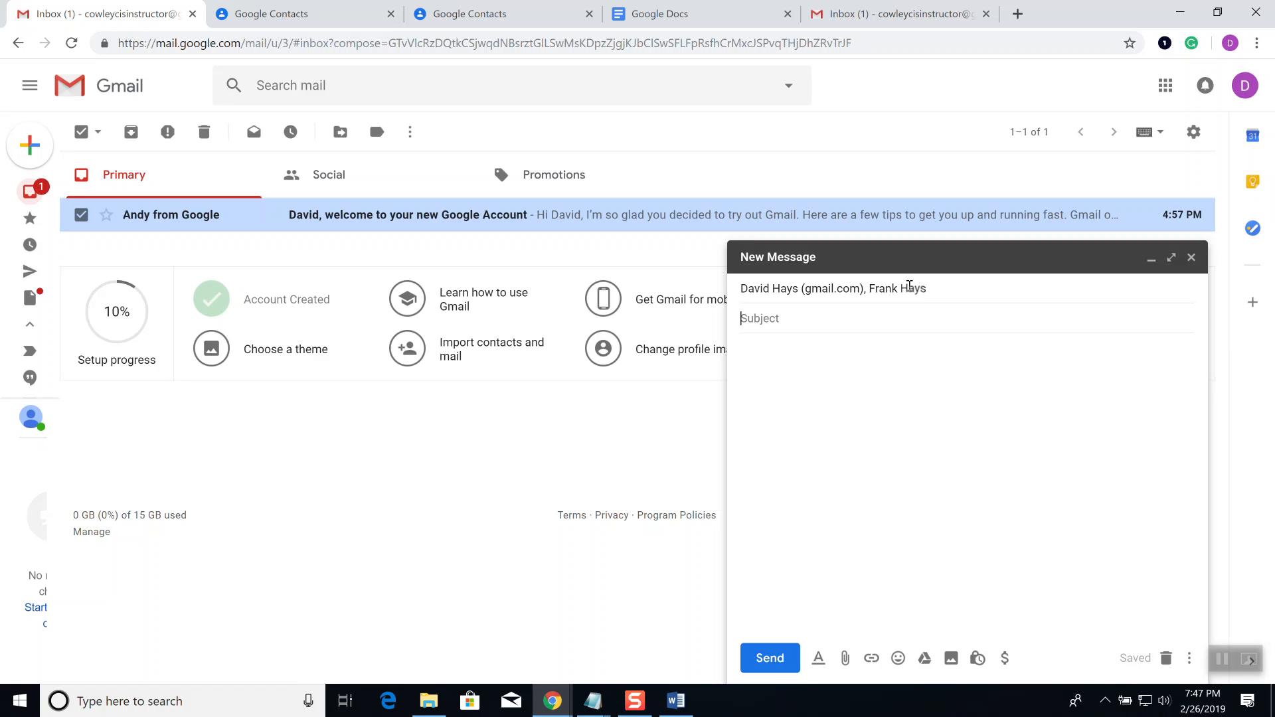
text(test)
key(Tab)
text(test)
click(772, 657)
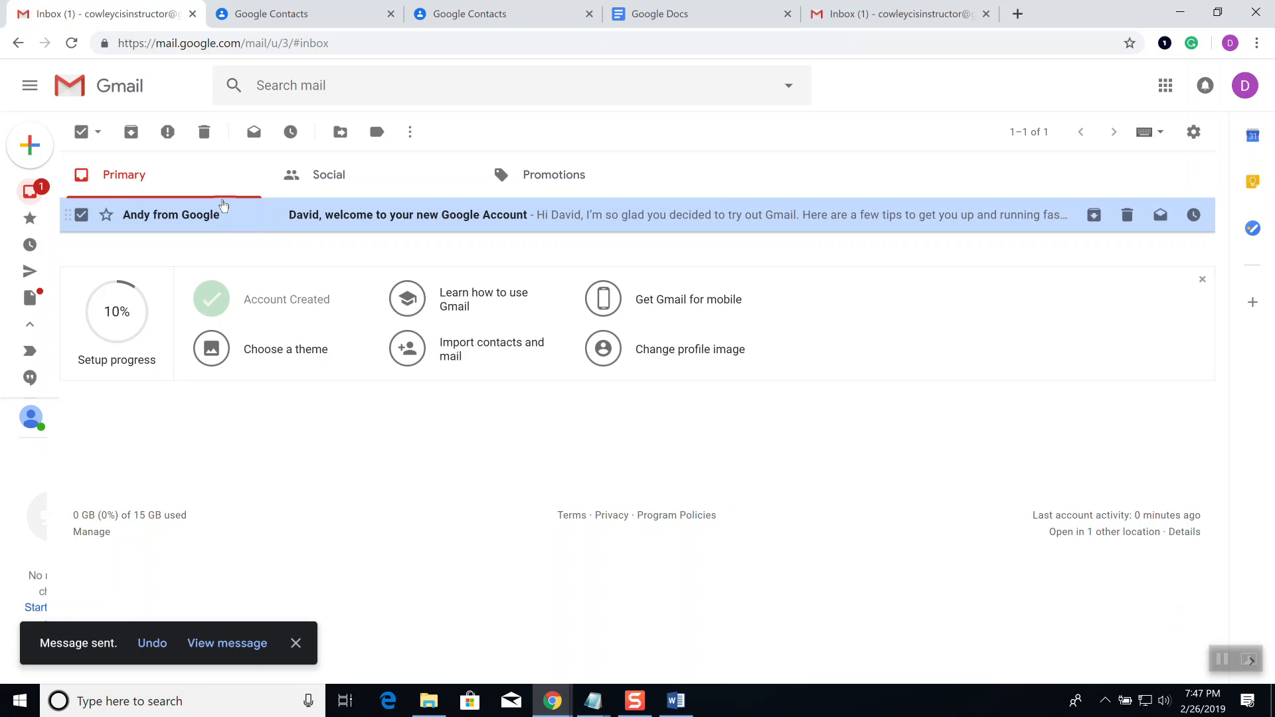
Step: Uncheck the welcome message, check the Select options, then bring up the Notepad windows
click(83, 133)
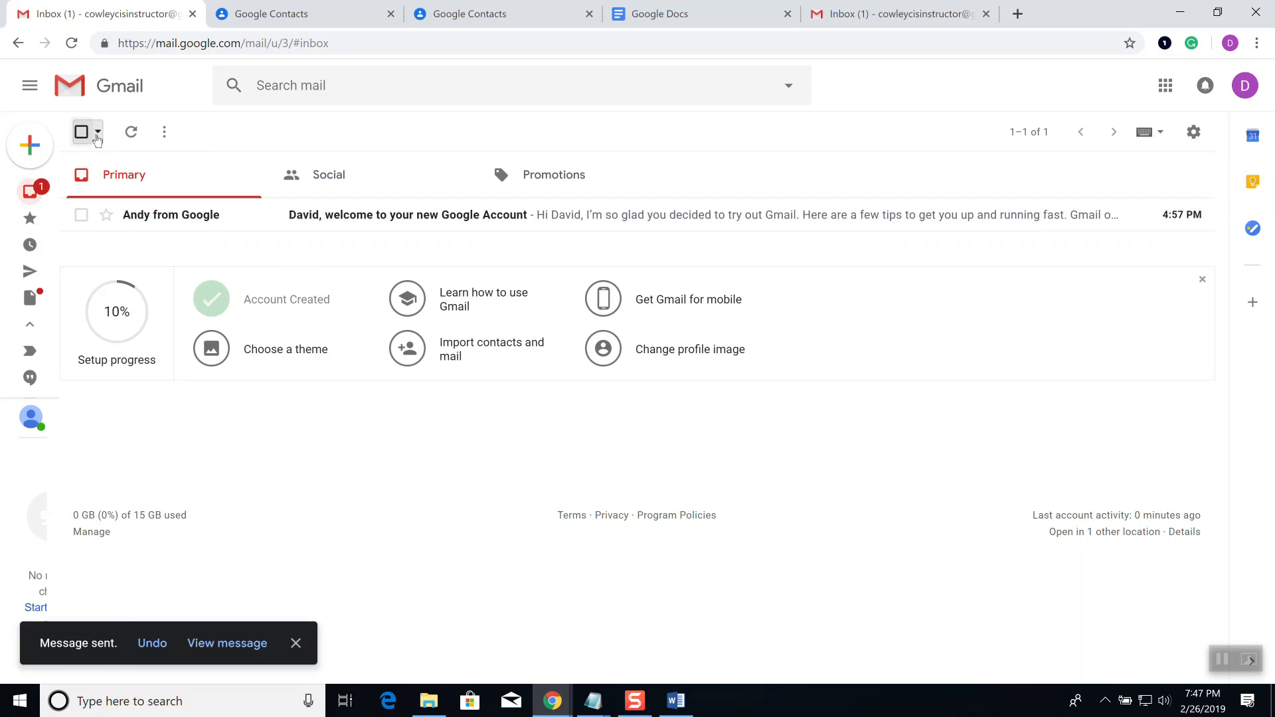
click(104, 138)
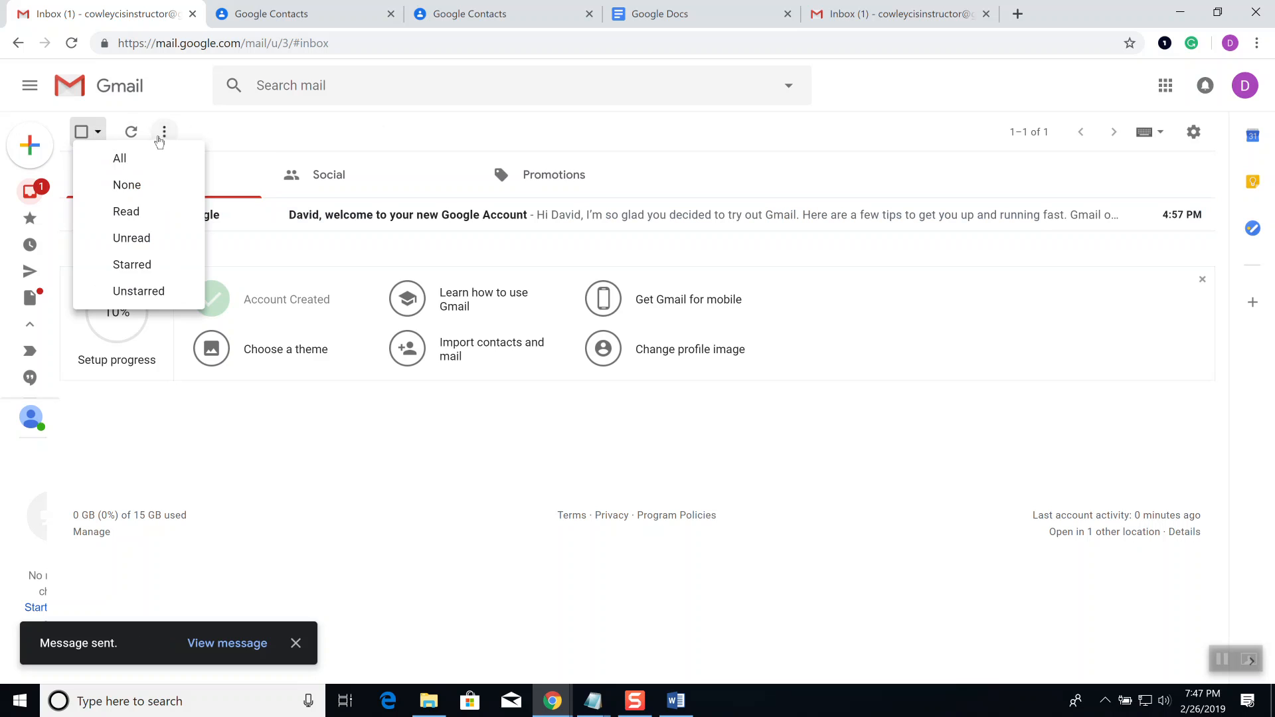
click(819, 401)
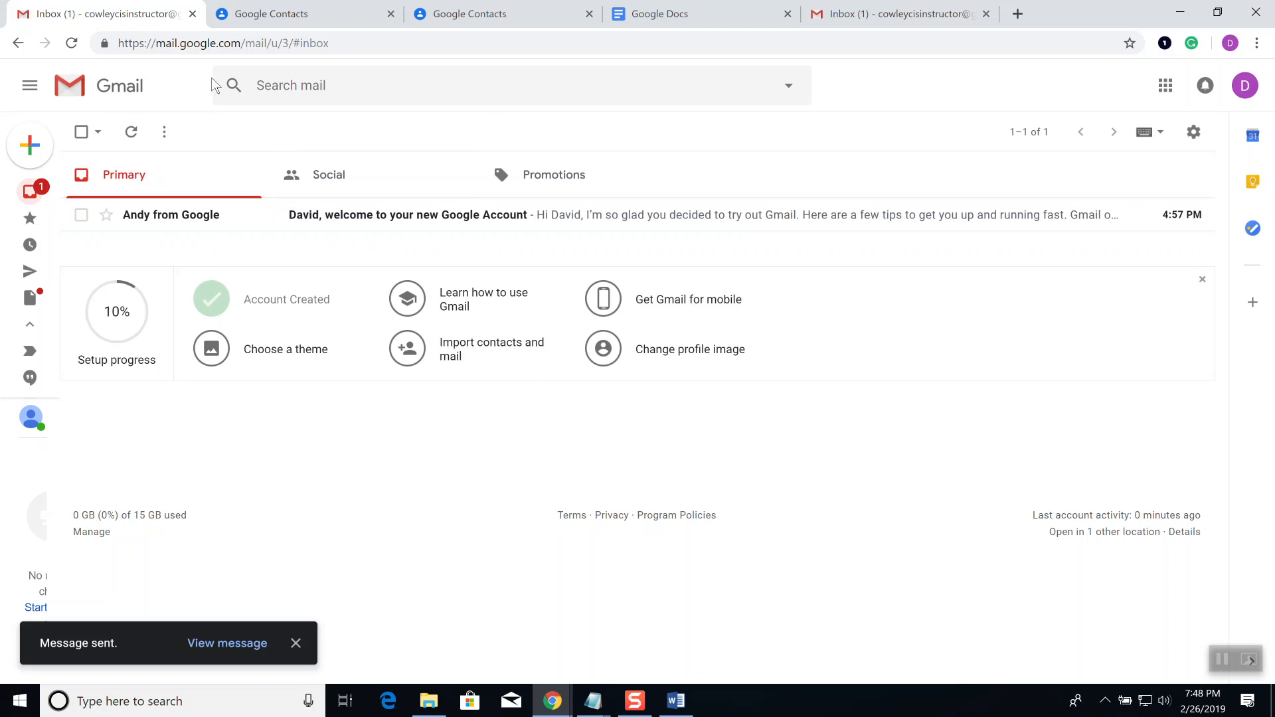
click(292, 87)
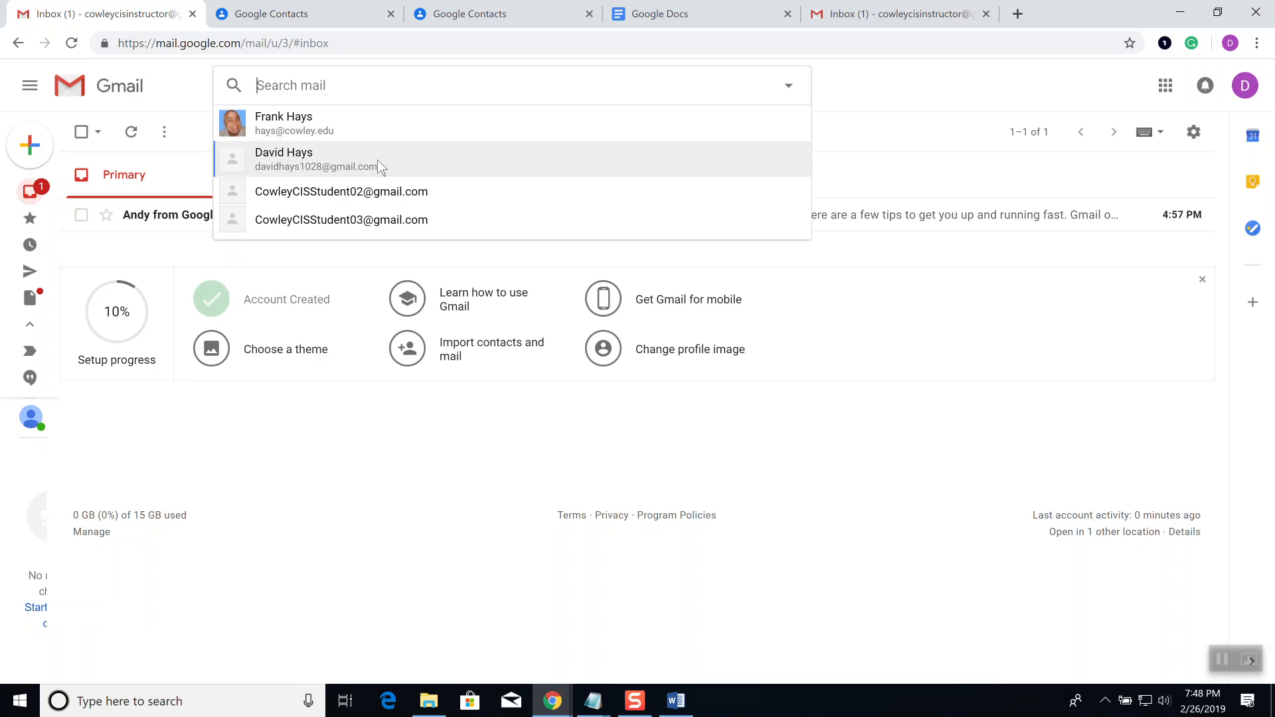
click(593, 700)
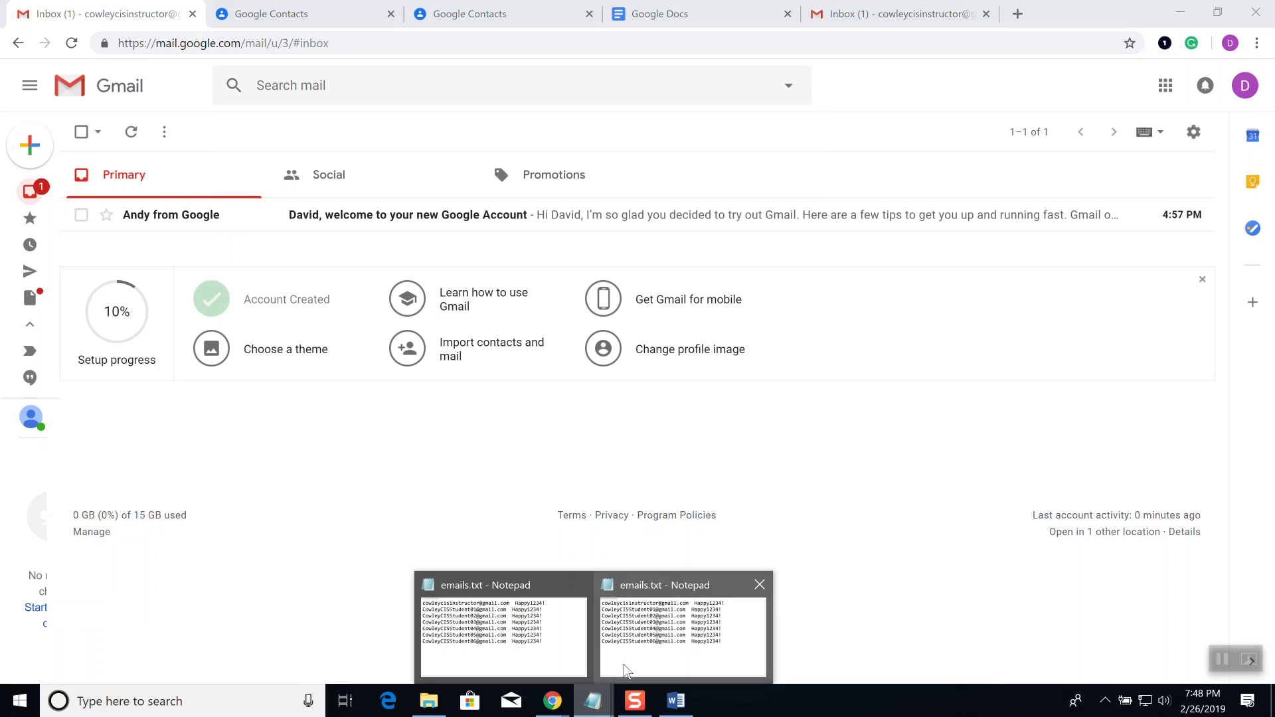
Step: Add a mail.google.com line to emails.txt in Notepad, then switch back to Gmail
click(634, 661)
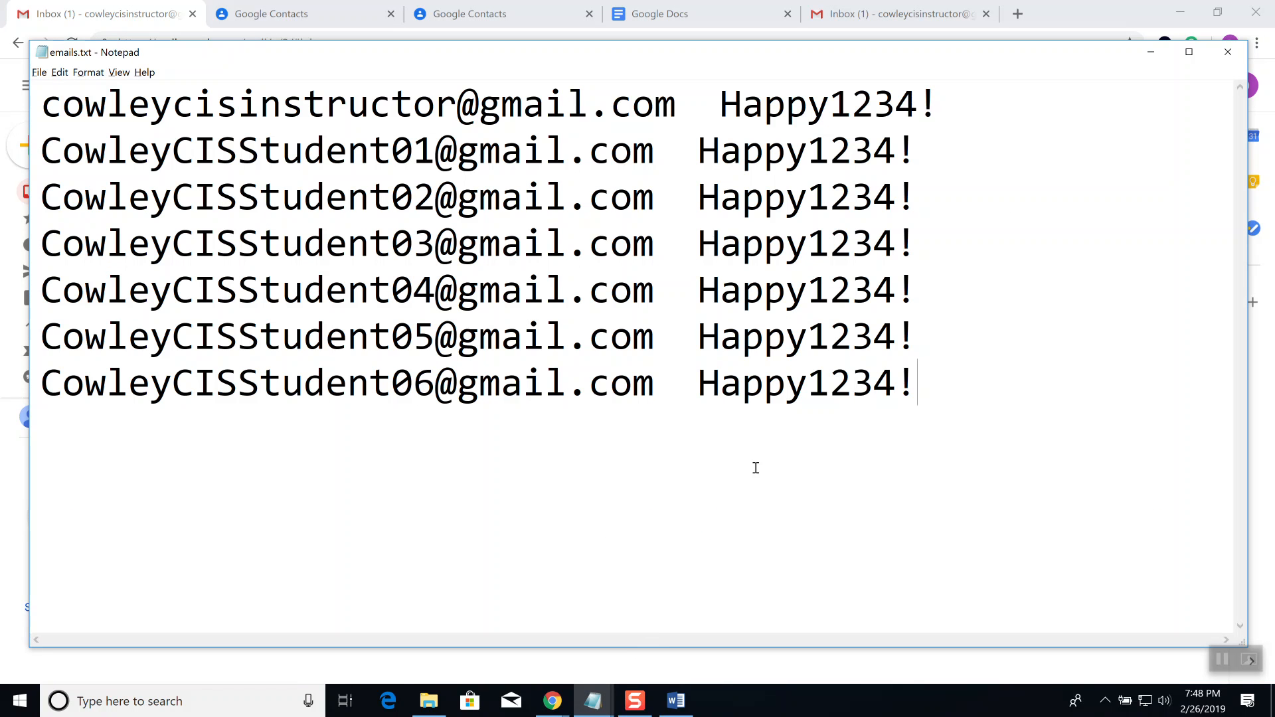
key(Return)
key(Return)
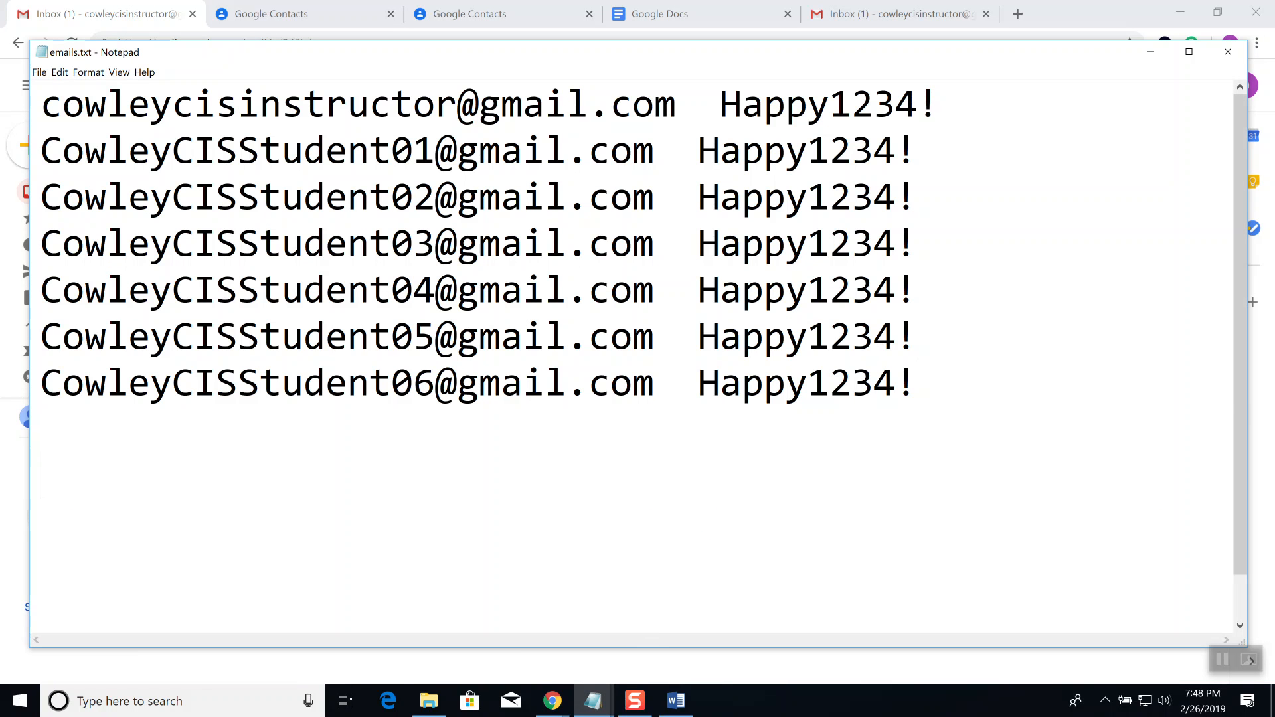
text(mail.go)
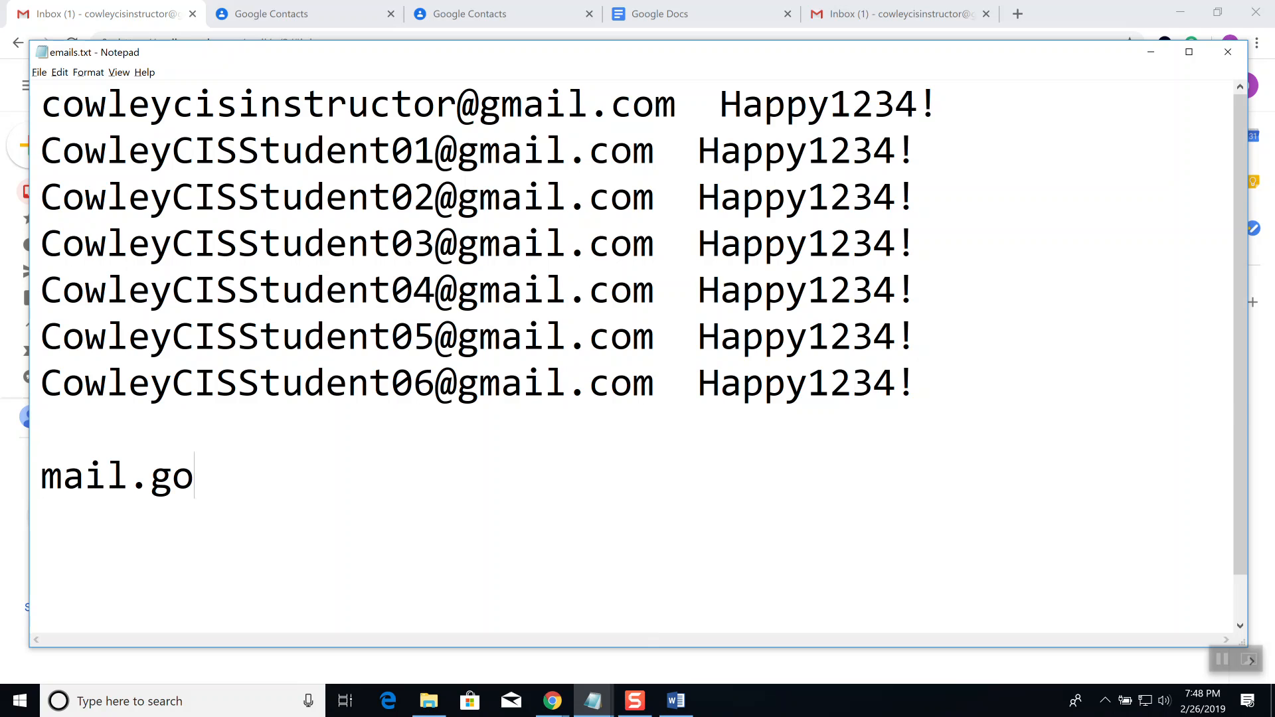
text(ogle.com)
key(Return)
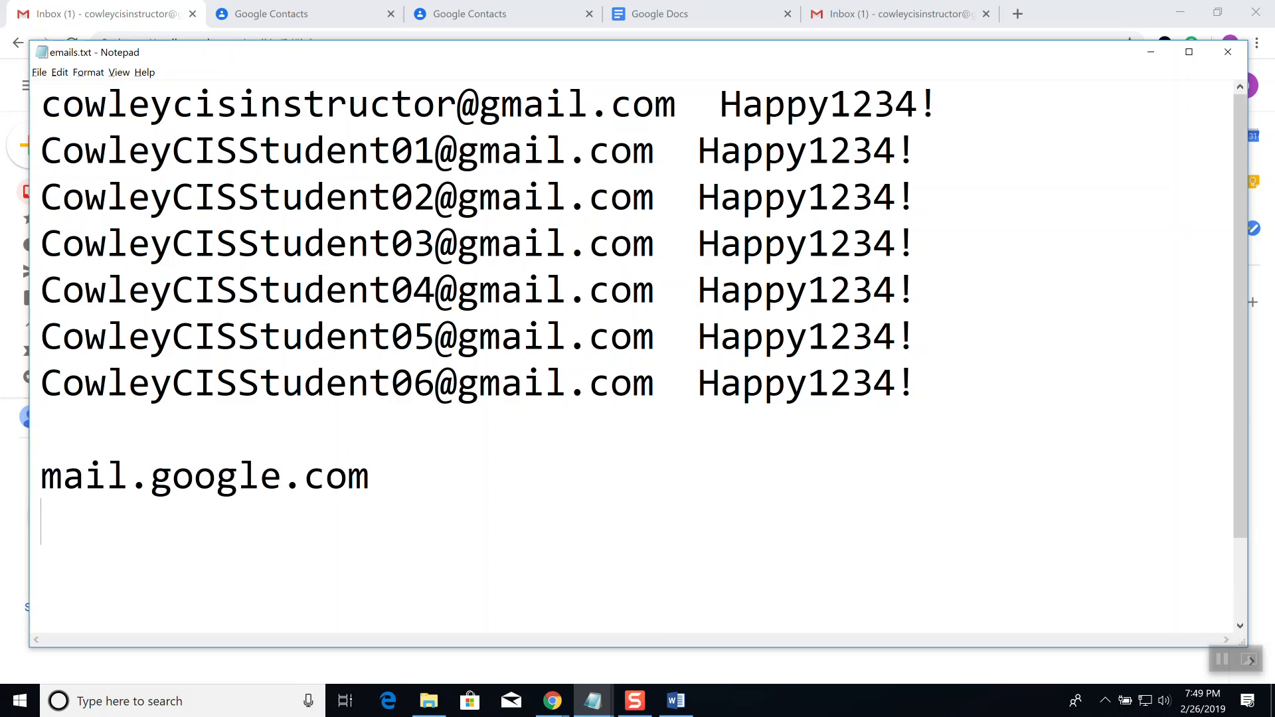
key(alt+Tab)
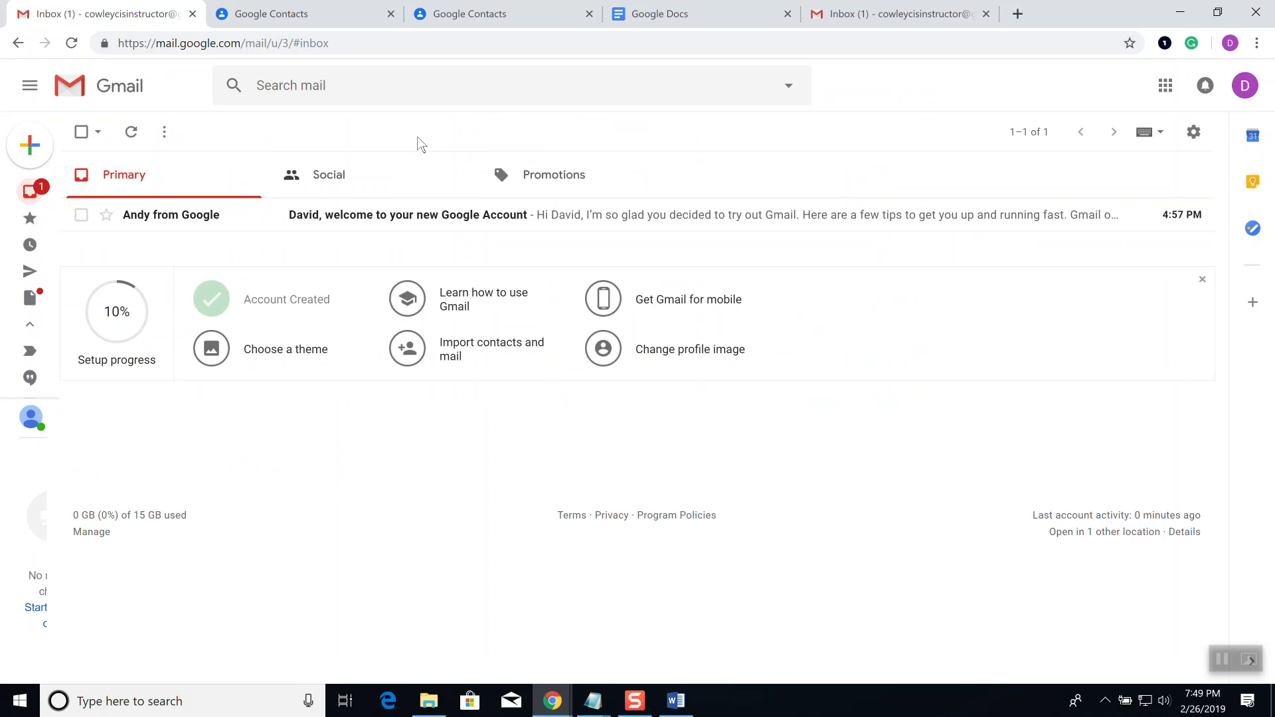
Step: Try the Search mail box and the inbox More menu, leaving the search box active
click(421, 85)
click(1002, 96)
click(166, 133)
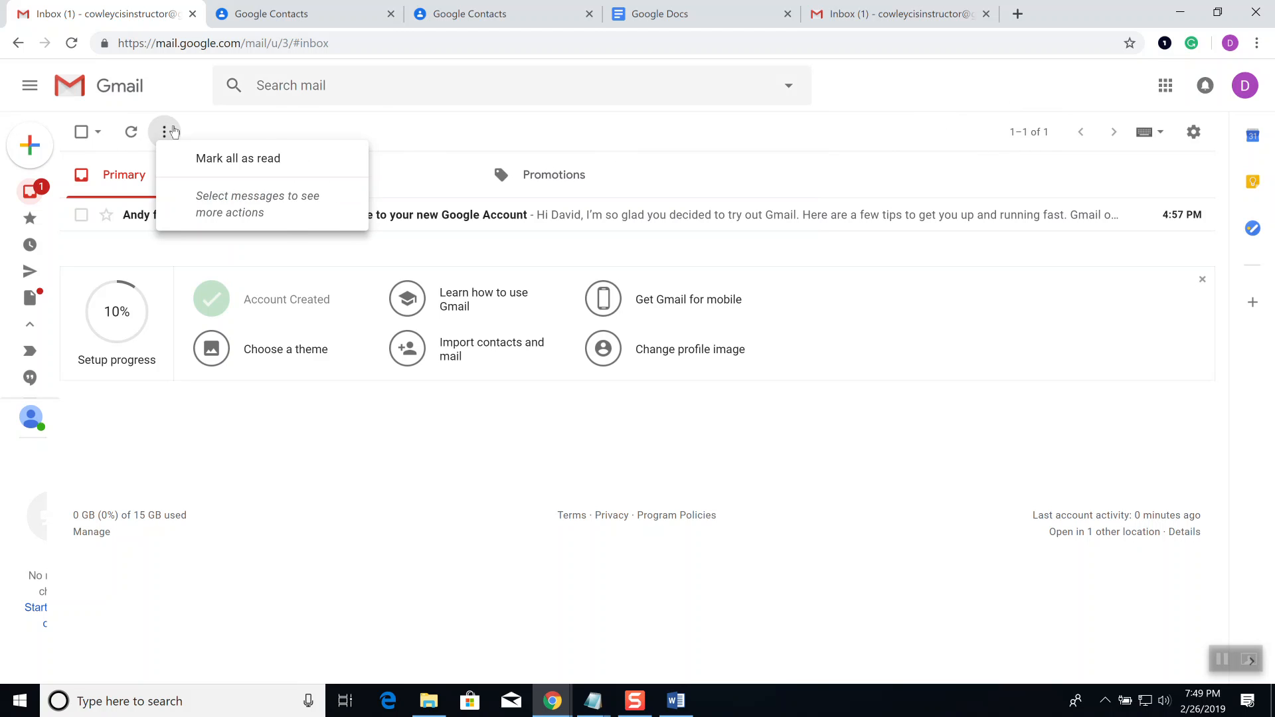
click(427, 84)
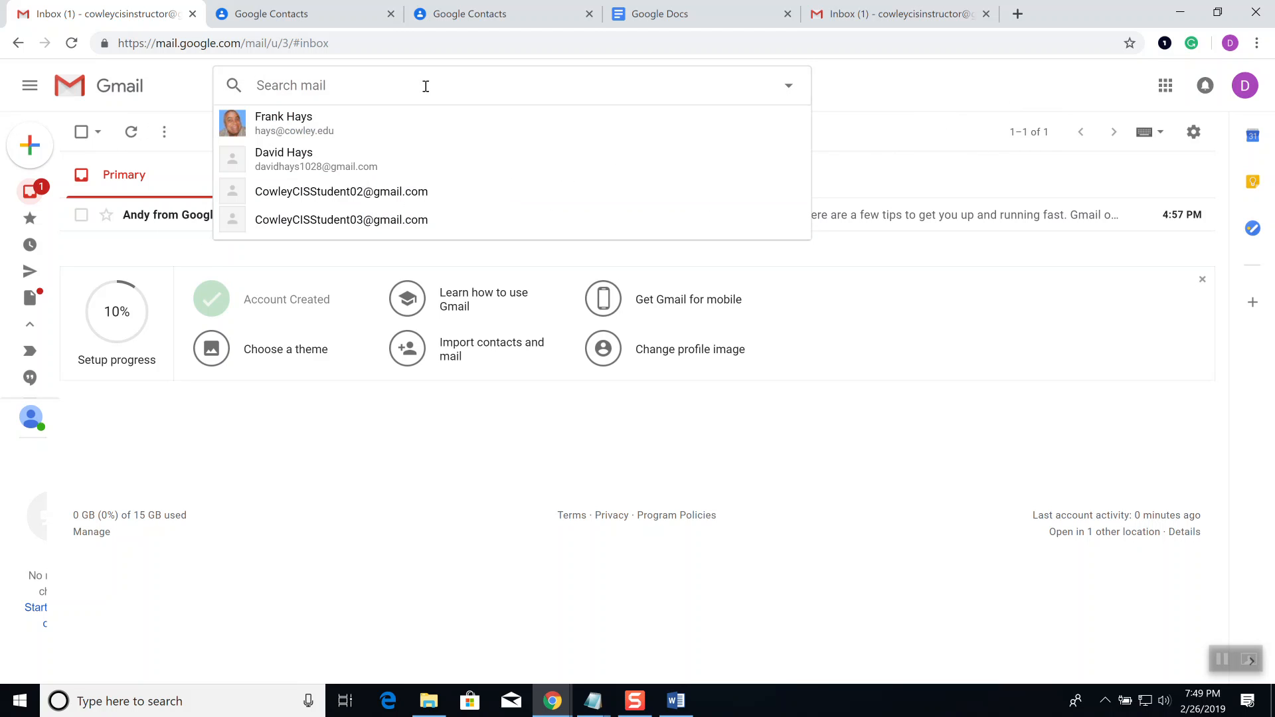
click(909, 142)
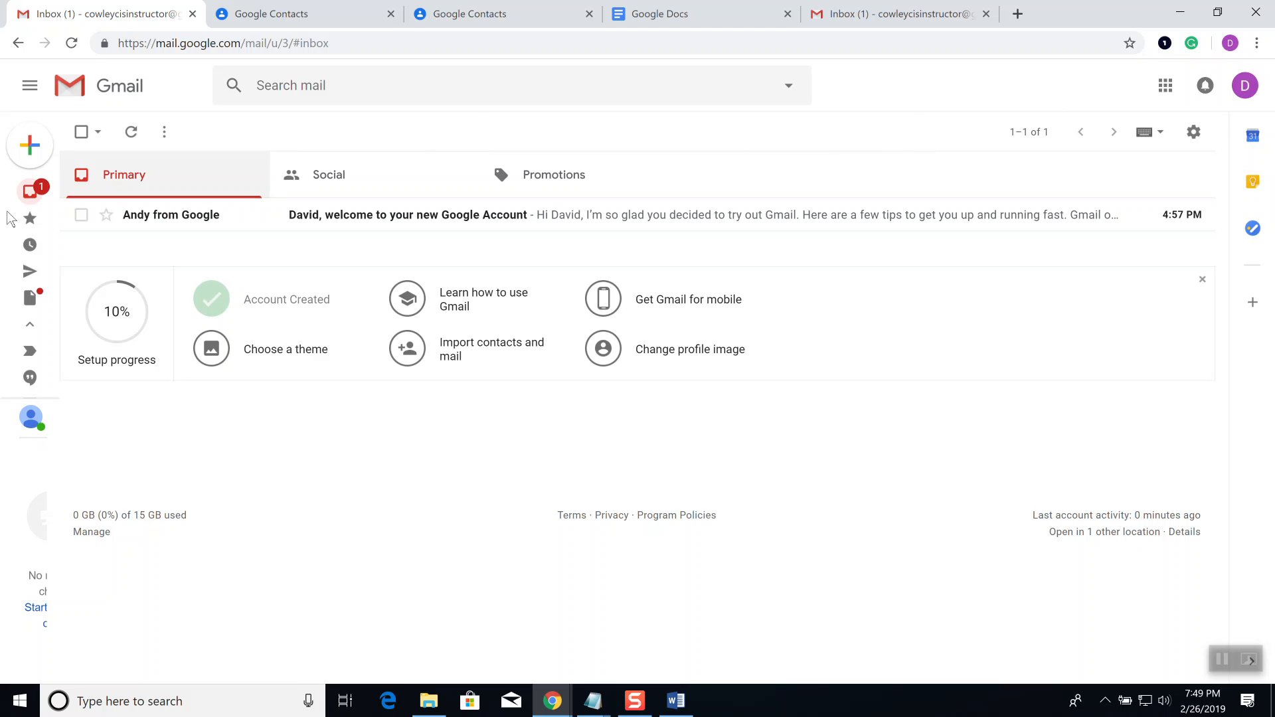
mouse_move(13, 192)
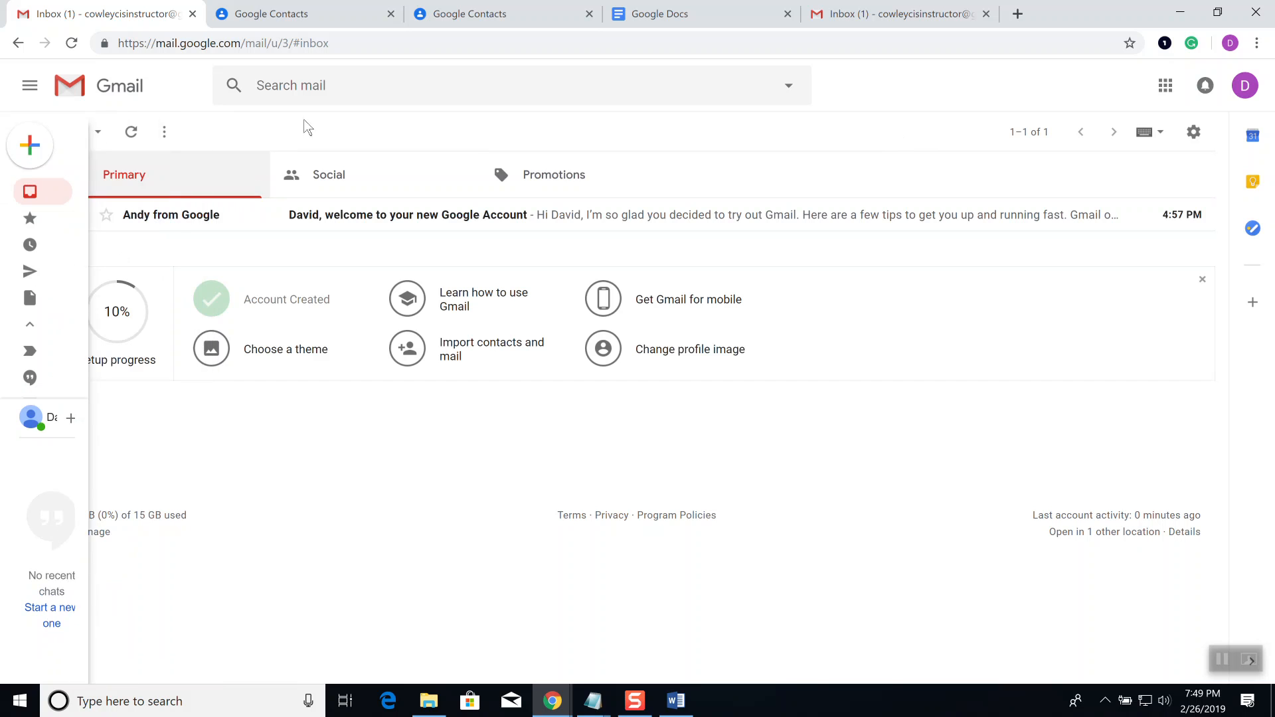
click(317, 90)
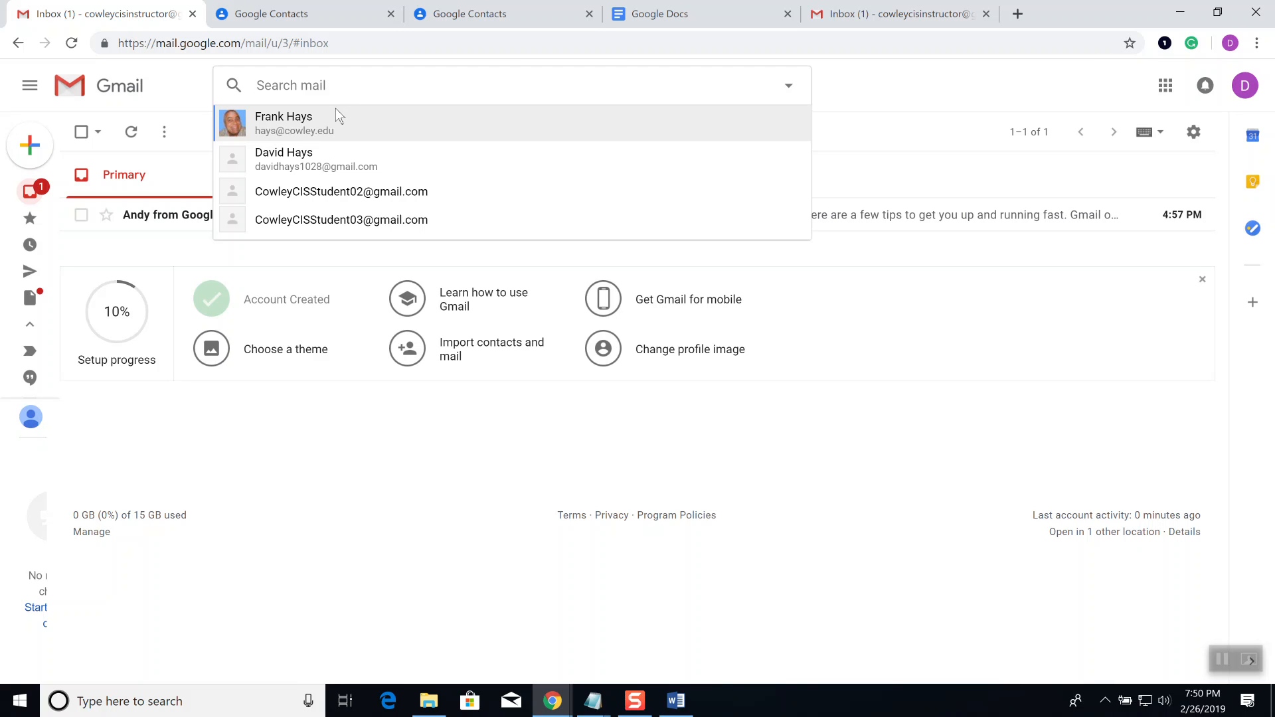
Step: Trial-search 'mail sent by' and 'comment made', then return to the unfiltered Primary inbox
text("mail sen)
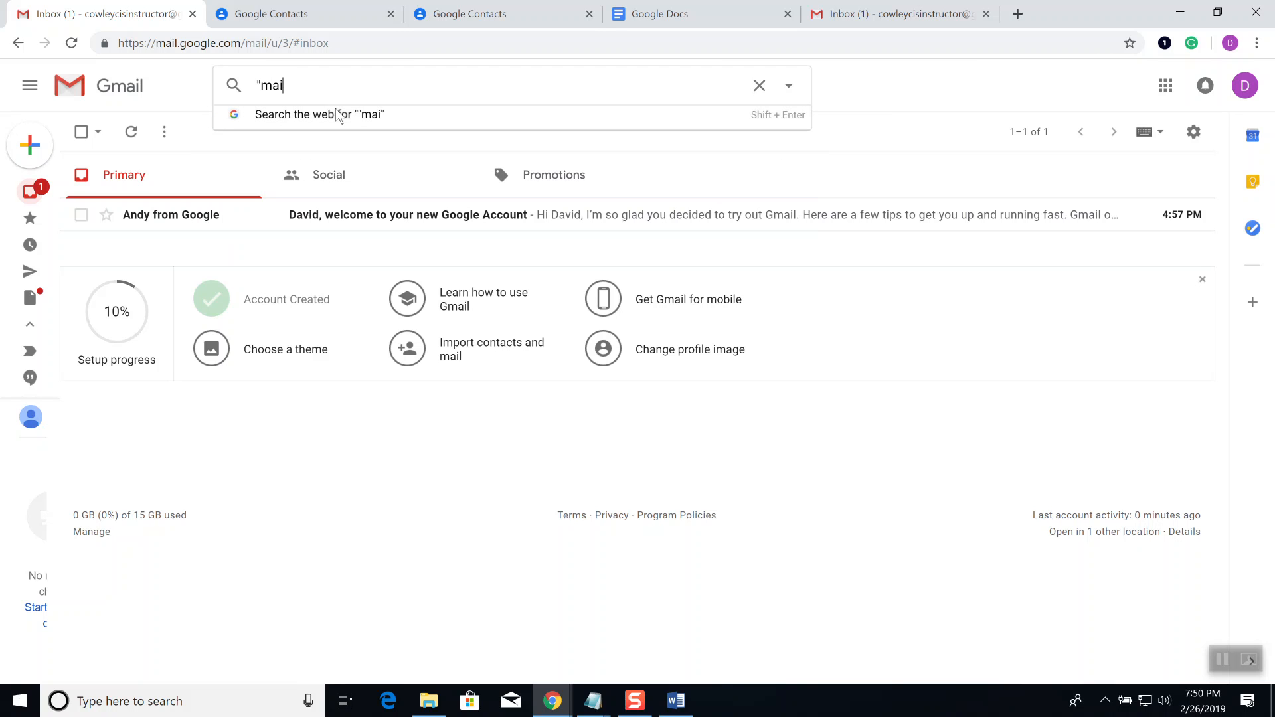
text(t by")
key(BackSpace)
key(BackSpace)
key(BackSpace)
key(BackSpace)
key(BackSpace)
key(BackSpace)
key(BackSpace)
key(BackSpace)
key(BackSpace)
key(BackSpace)
key(BackSpace)
key(BackSpace)
key(BackSpace)
text("comment made")
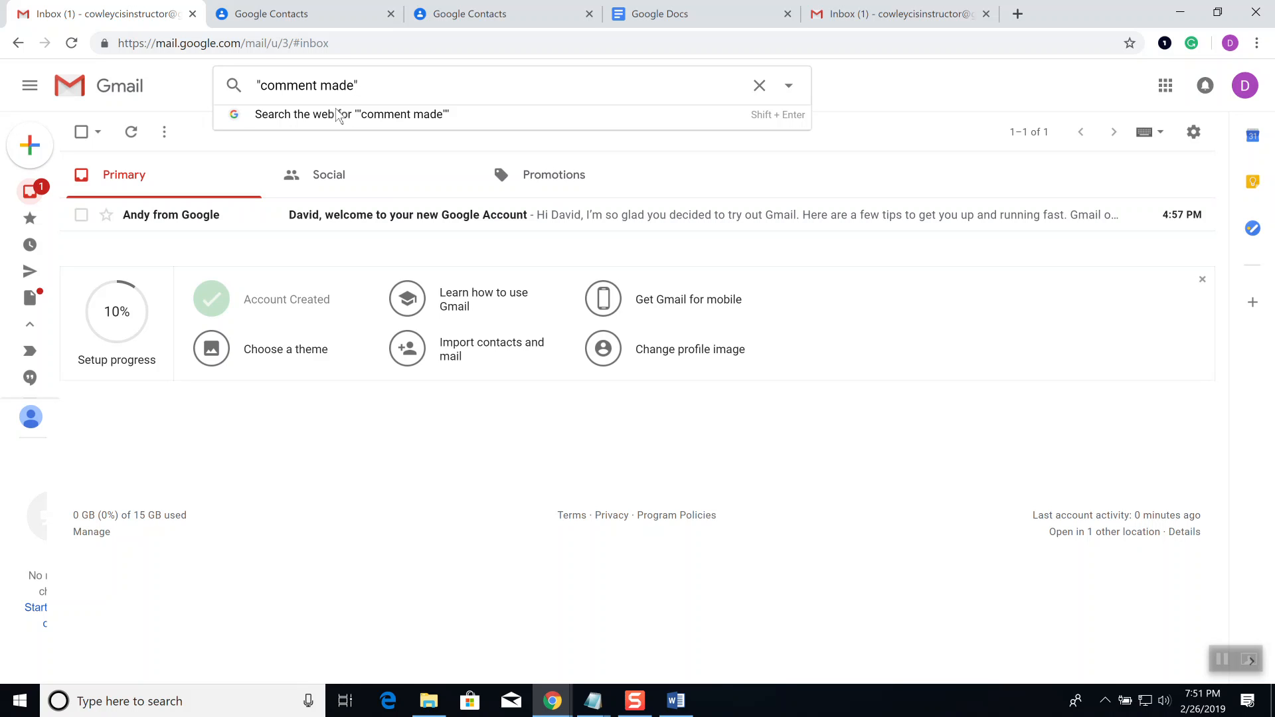
click(123, 181)
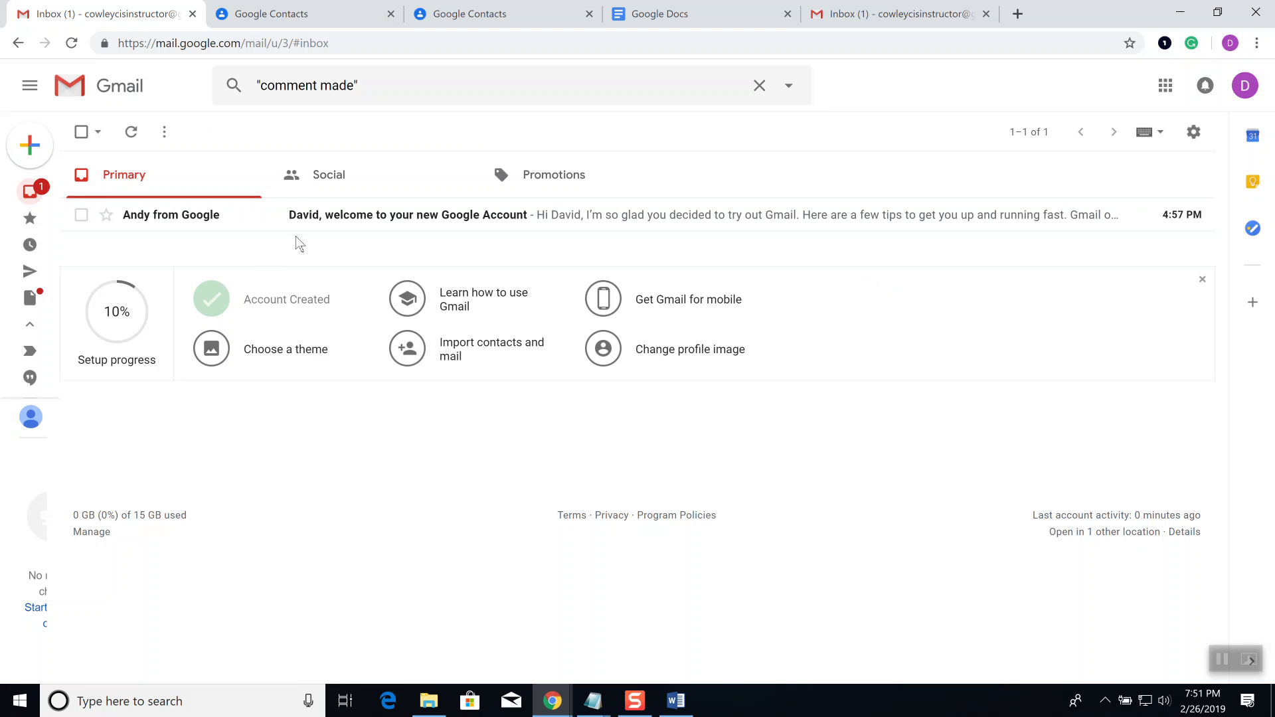
click(32, 196)
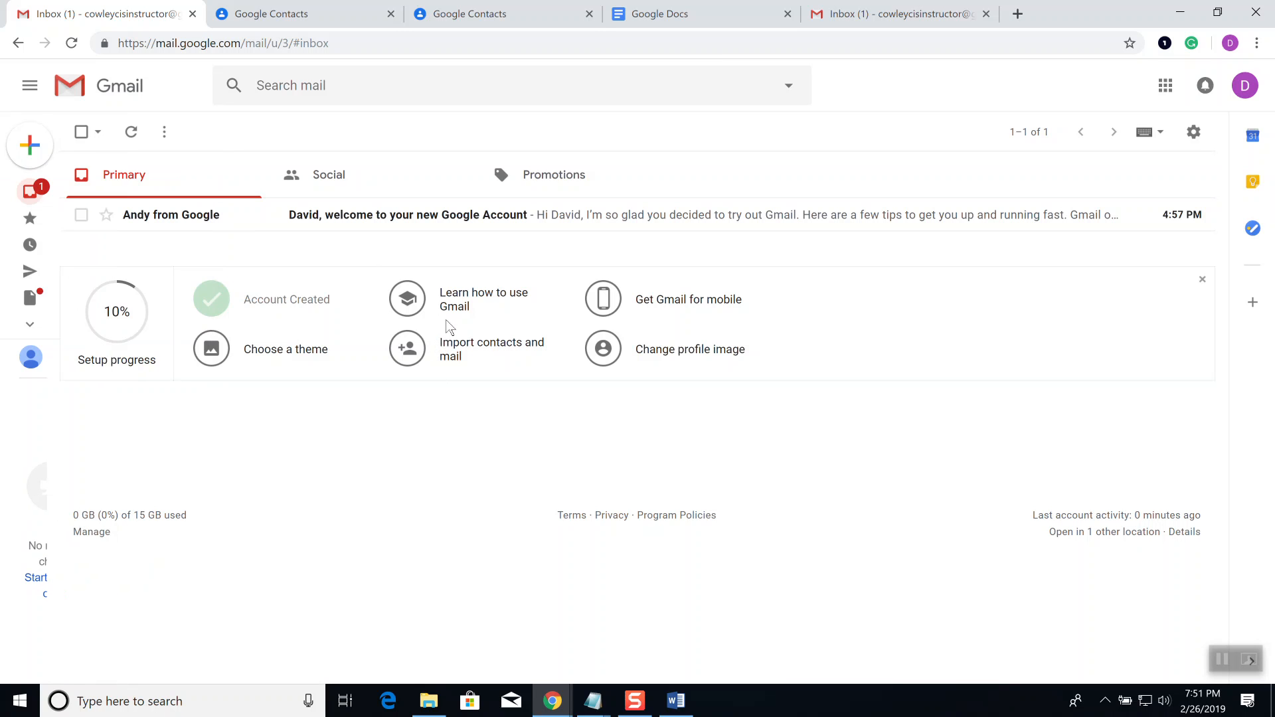
Step: Dismiss the setup-progress panel, check the welcome message, and review its More actions
click(1201, 283)
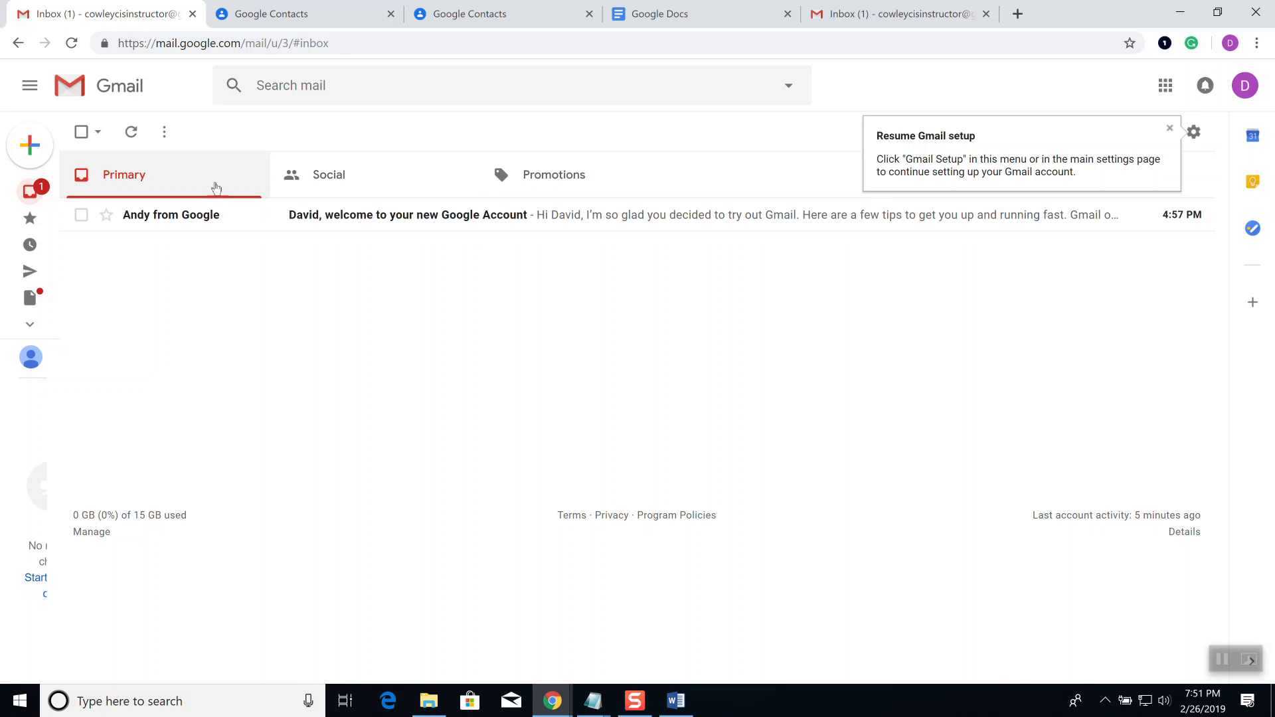
click(81, 214)
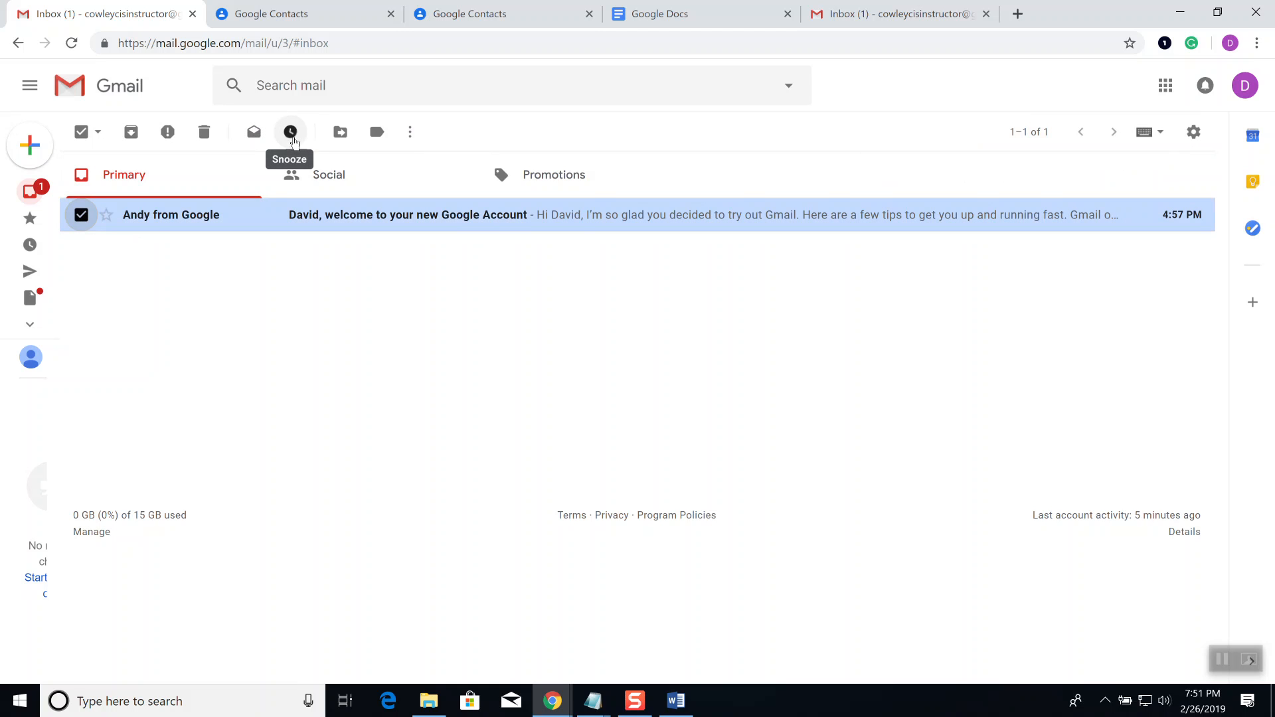
click(411, 135)
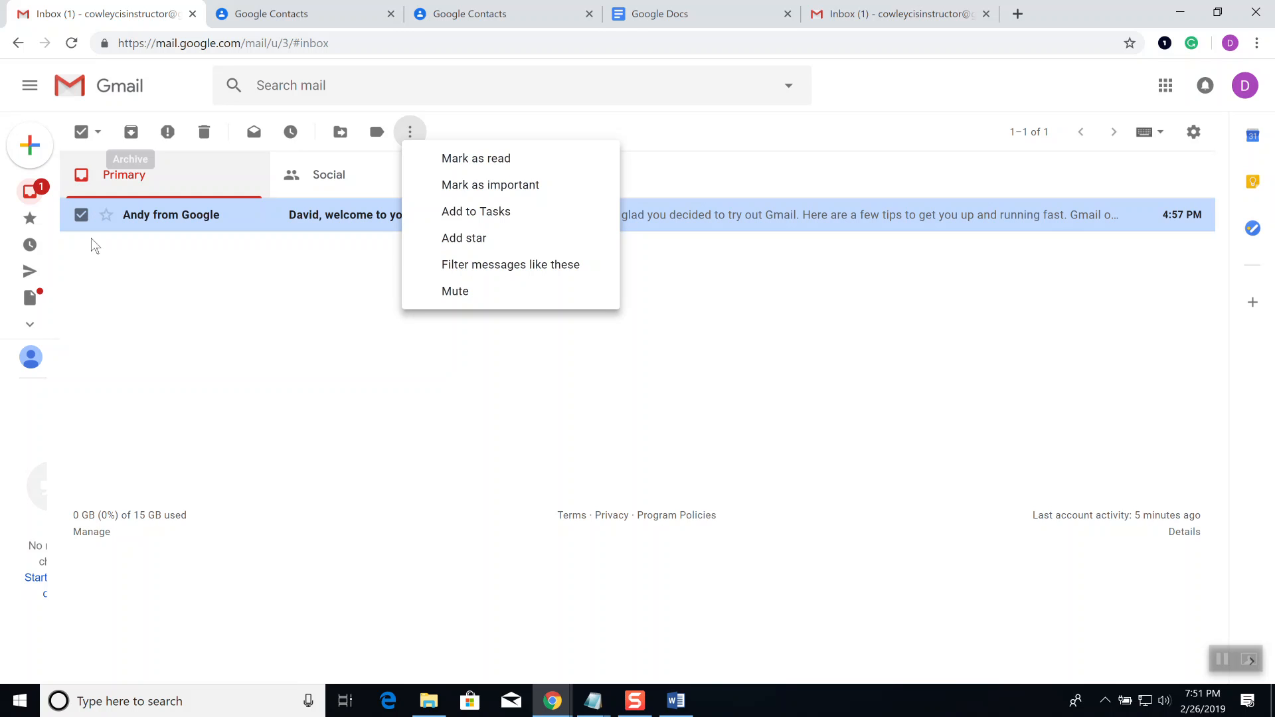
click(768, 144)
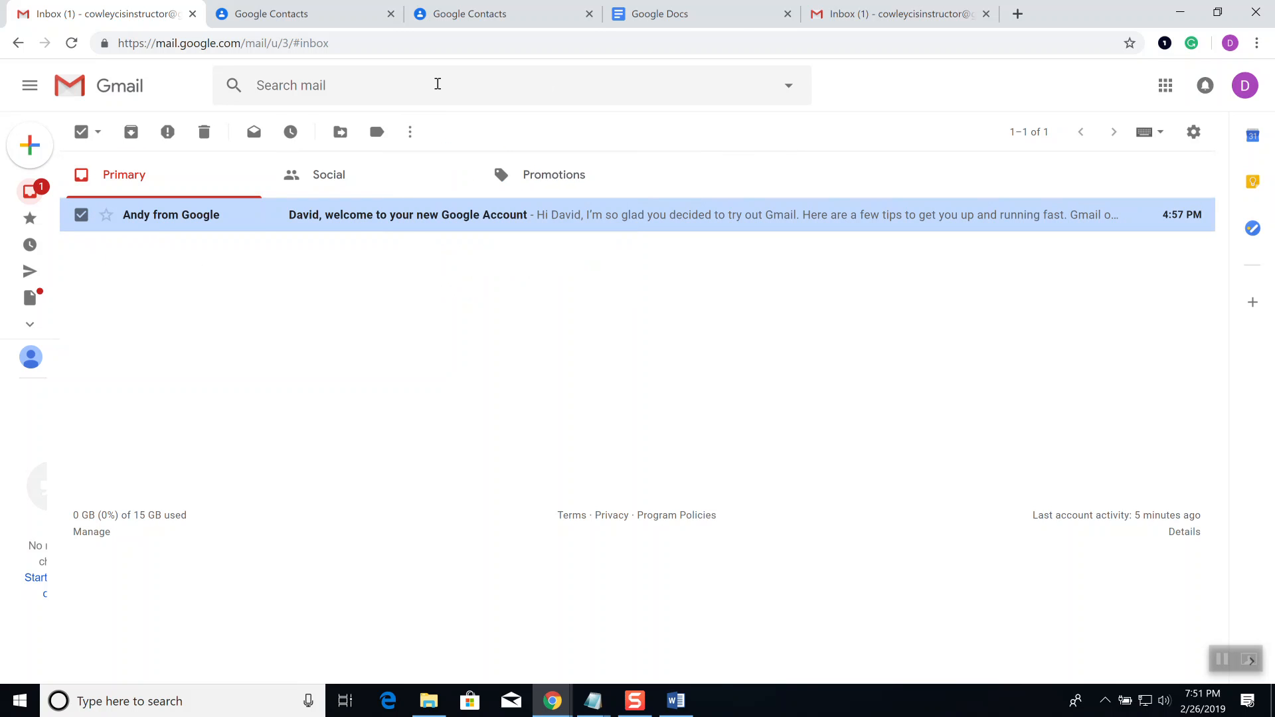
click(367, 89)
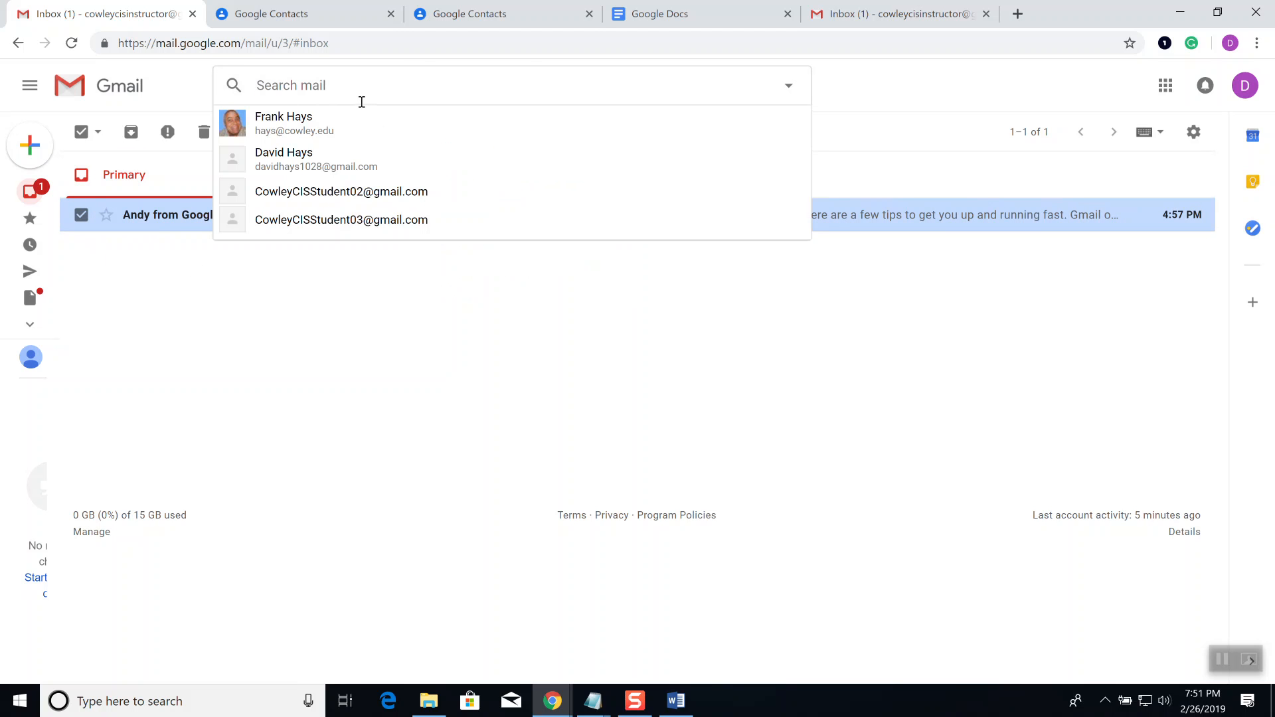
Step: Close the search suggestions and show the welcome message sender's contact card
click(234, 393)
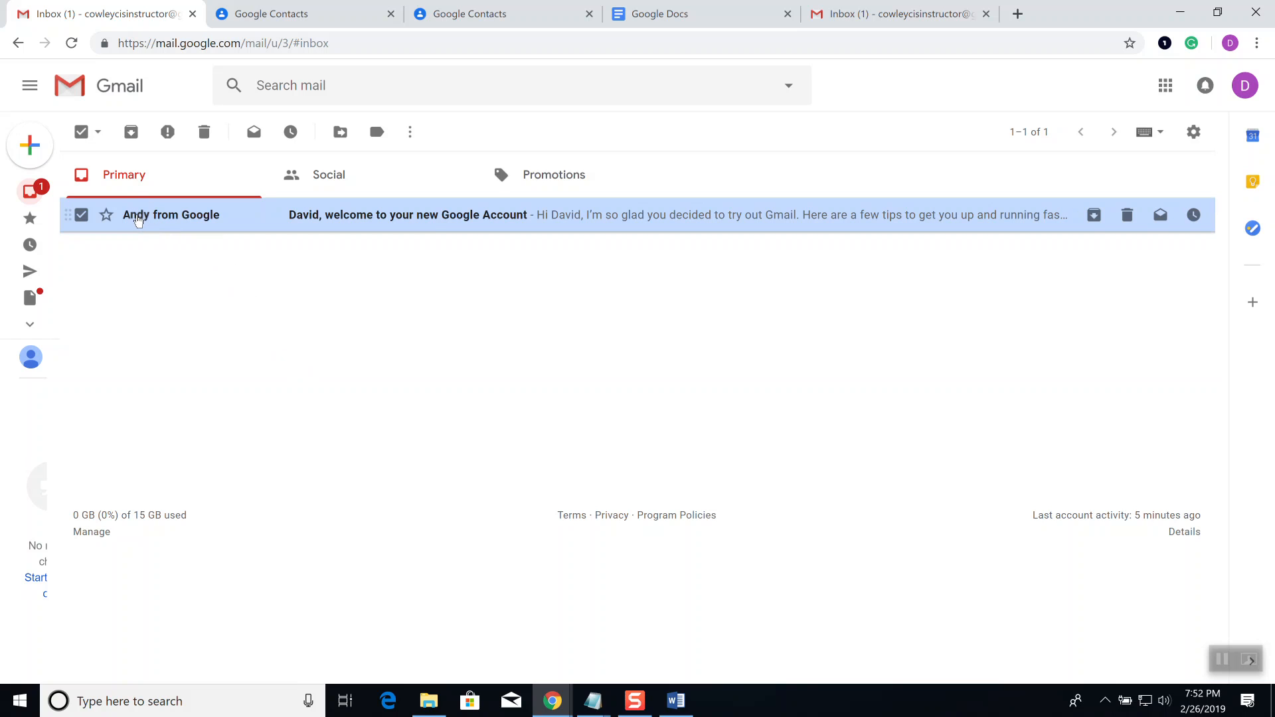
mouse_move(138, 221)
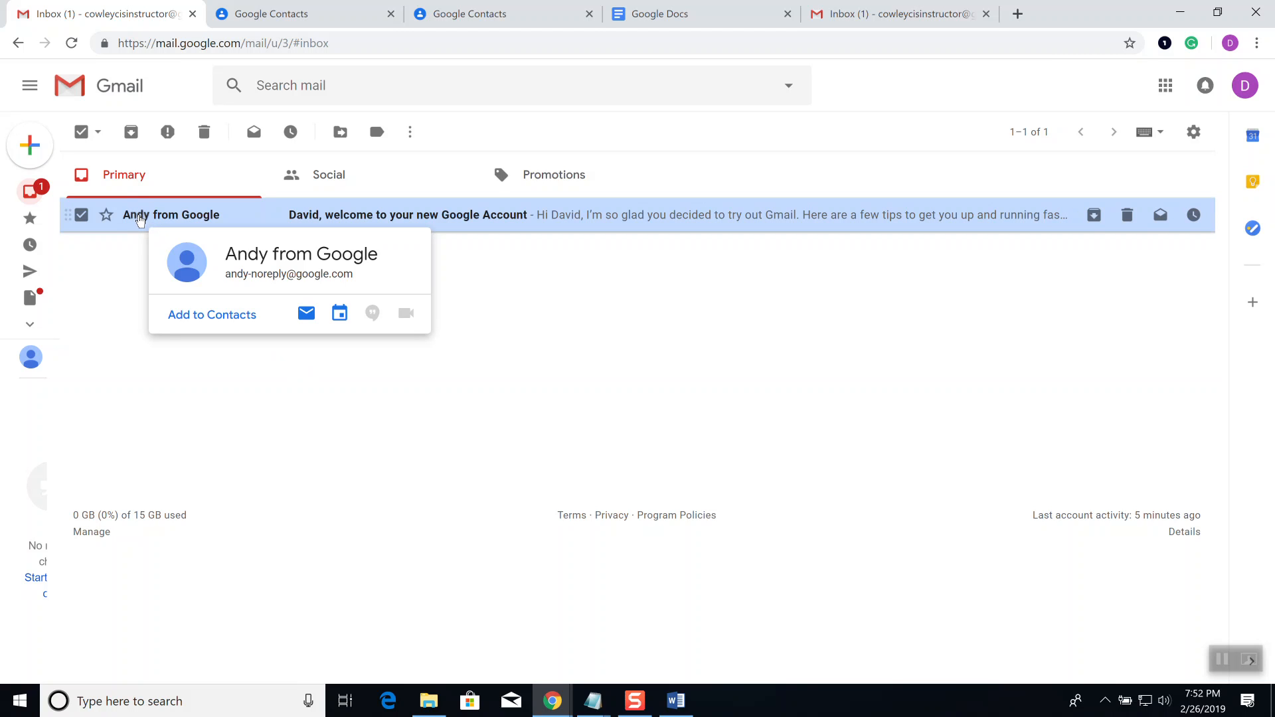
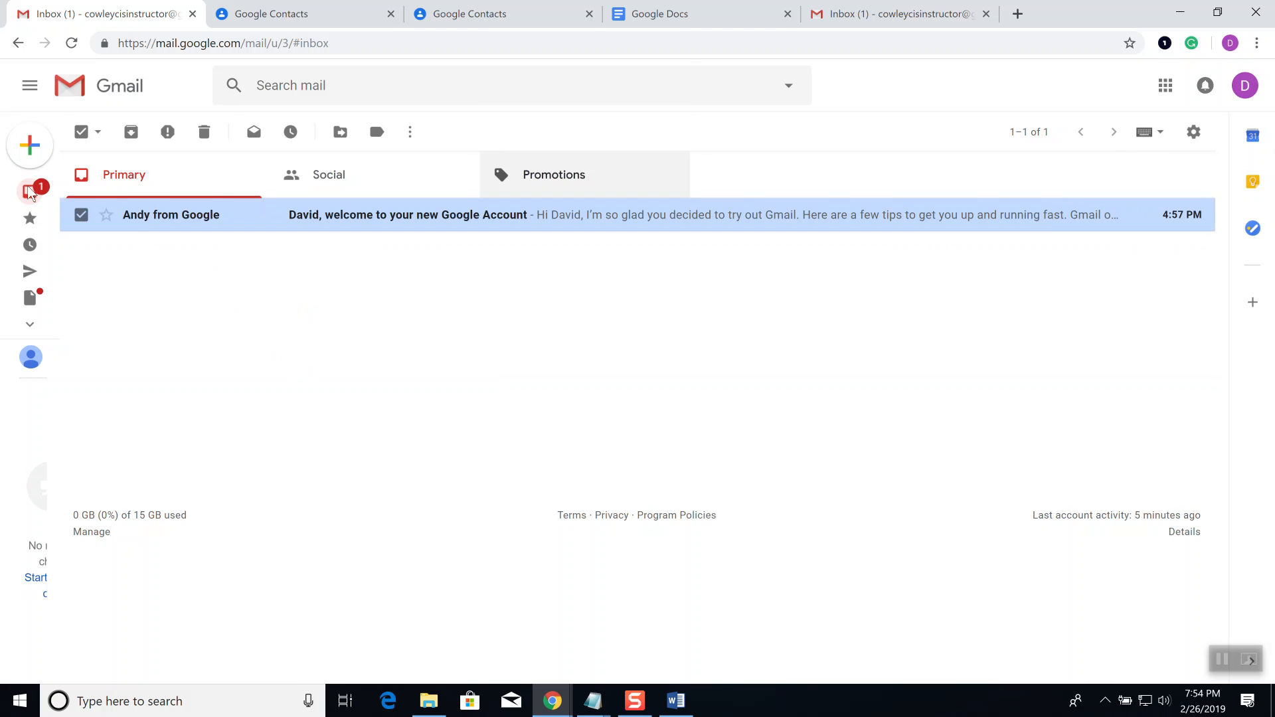
Step: Search mail from 'verizon' using the From field of the advanced search options
mouse_move(95, 289)
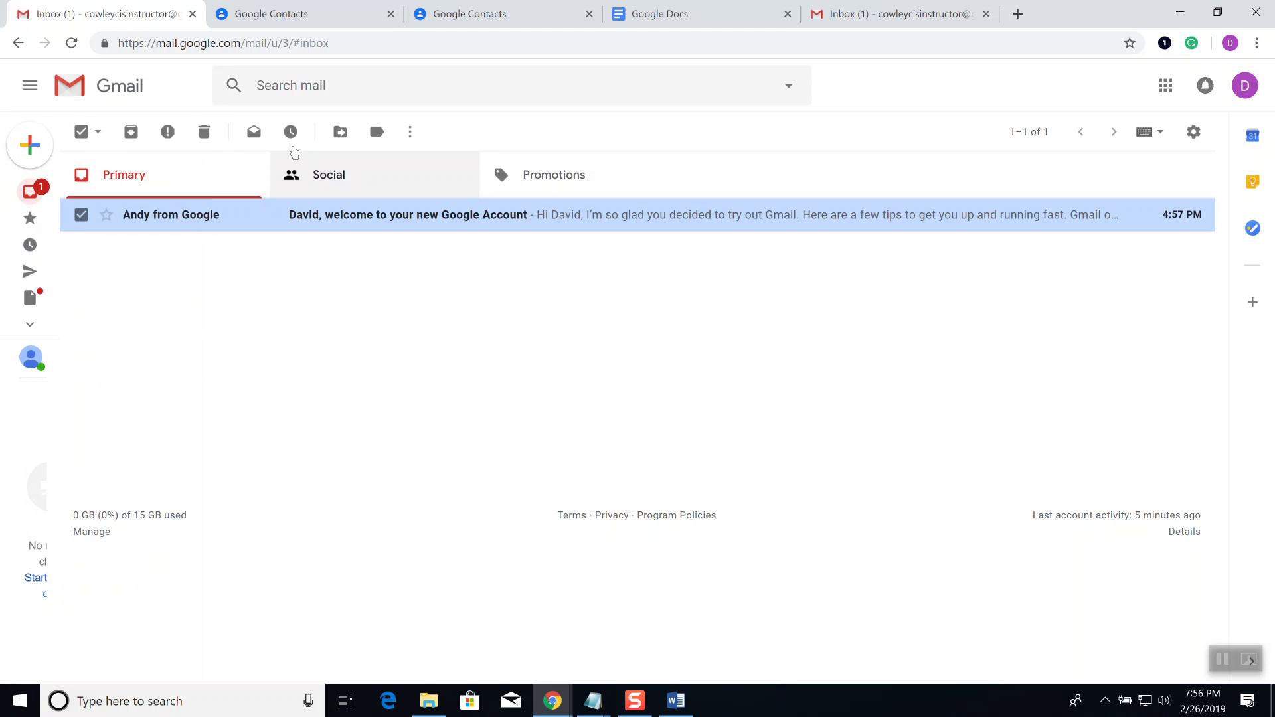
click(789, 86)
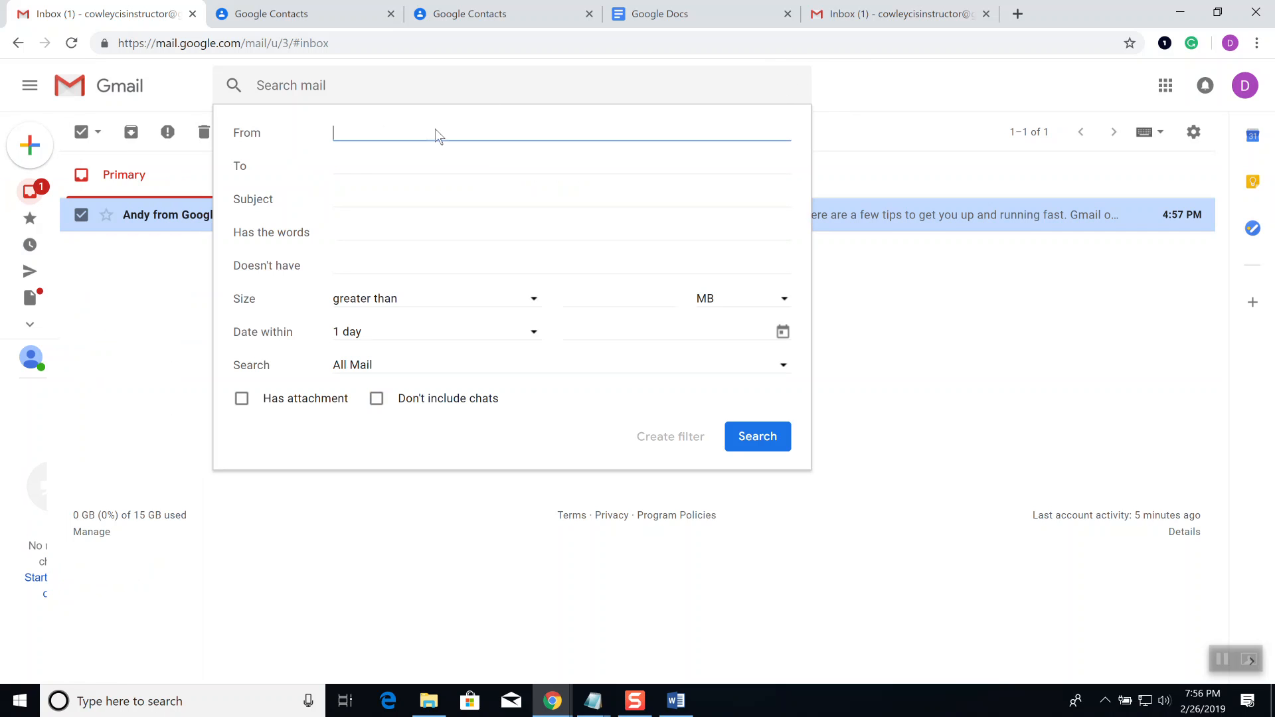
click(366, 164)
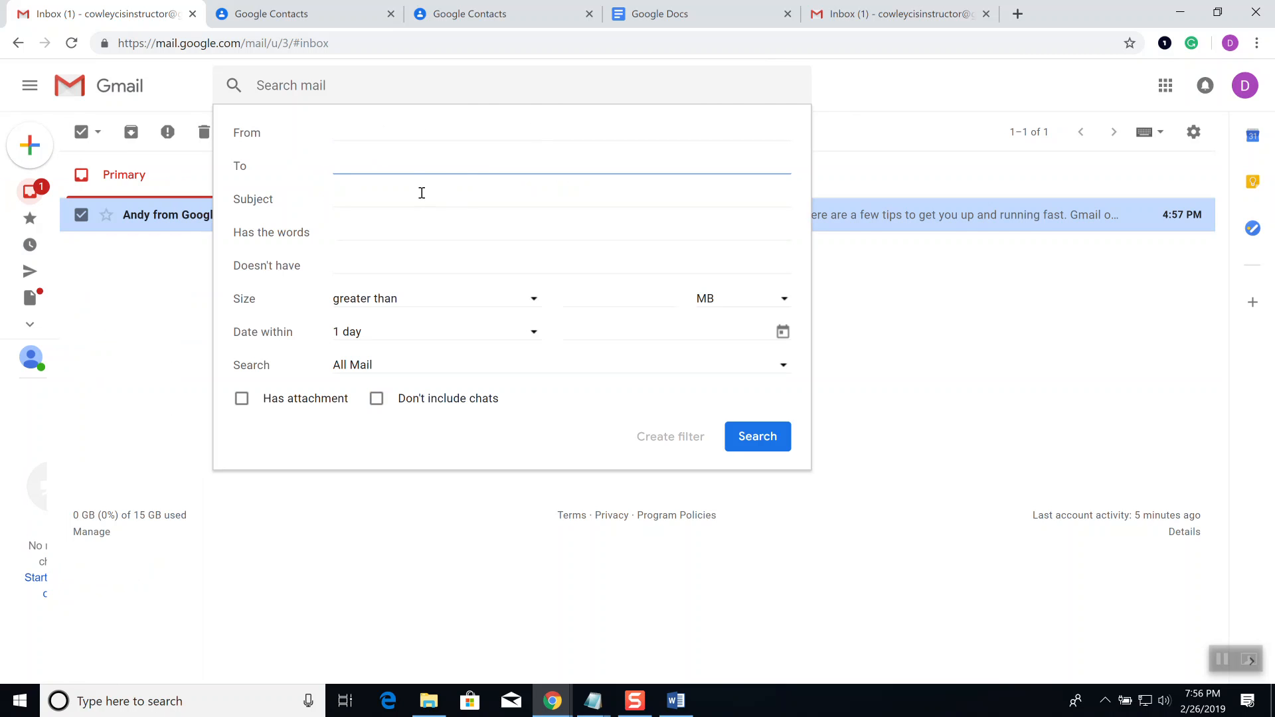
click(399, 133)
text(verizon)
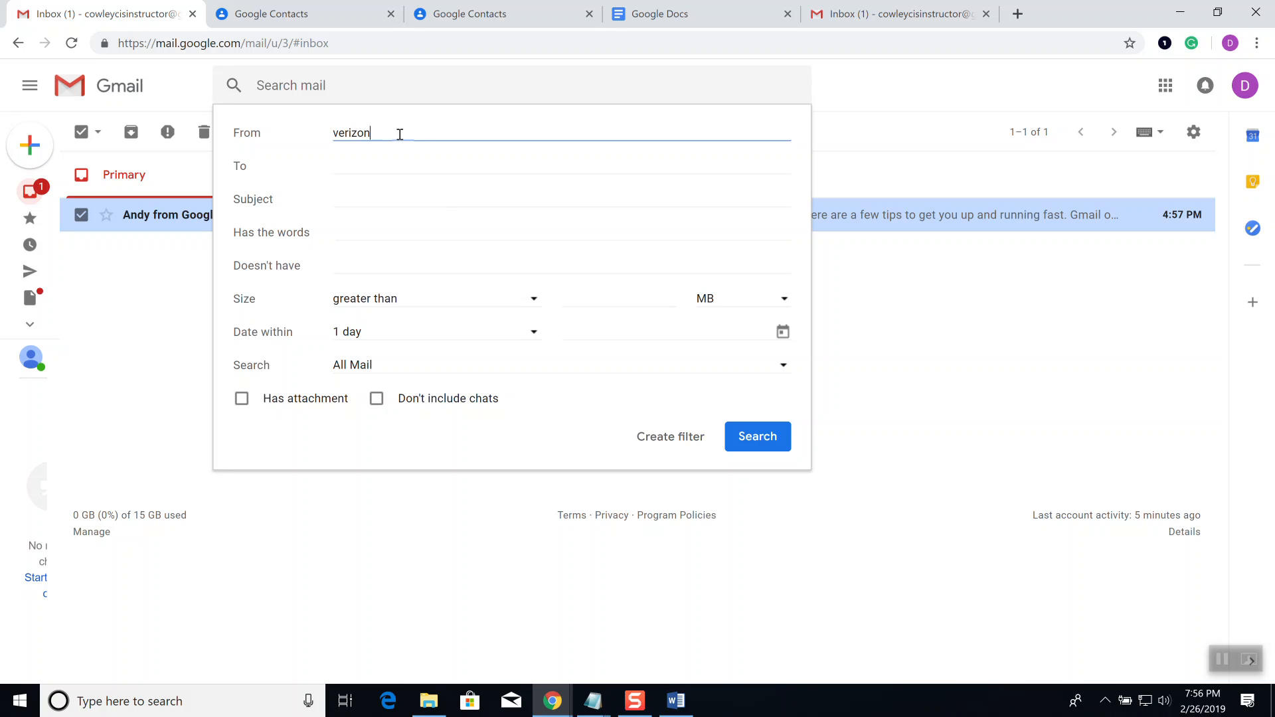
key(Return)
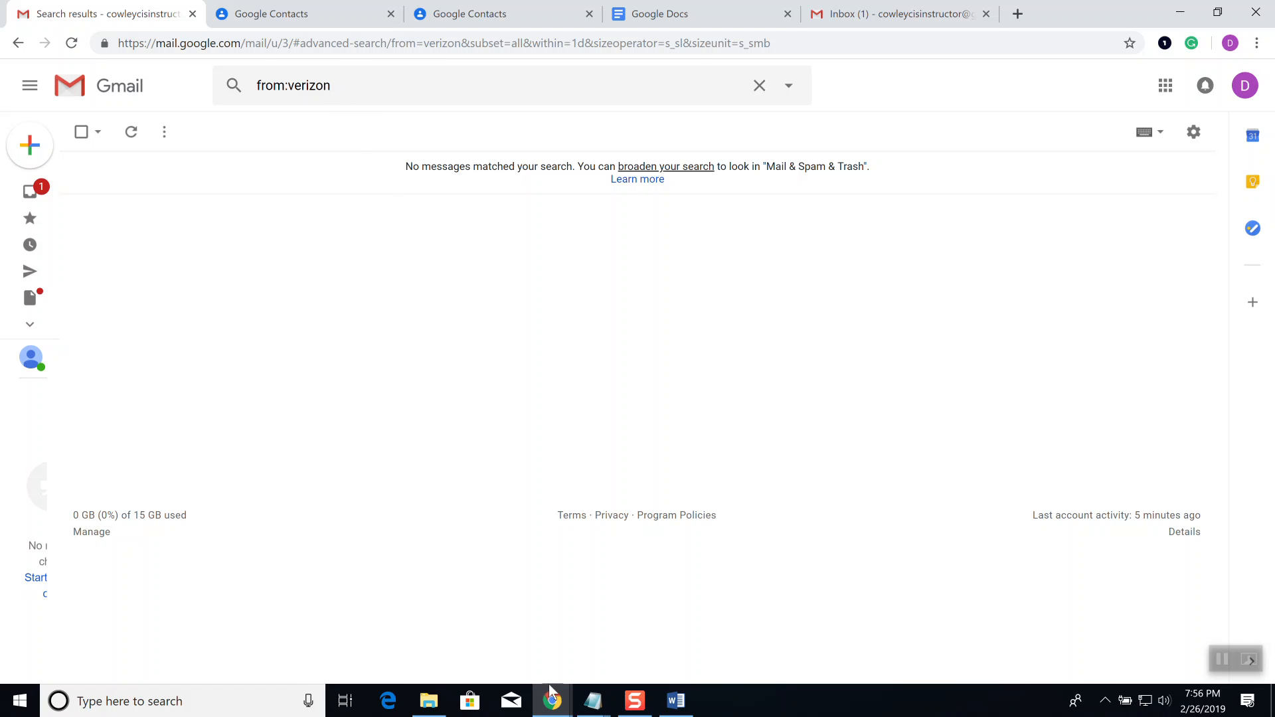
mouse_move(552, 703)
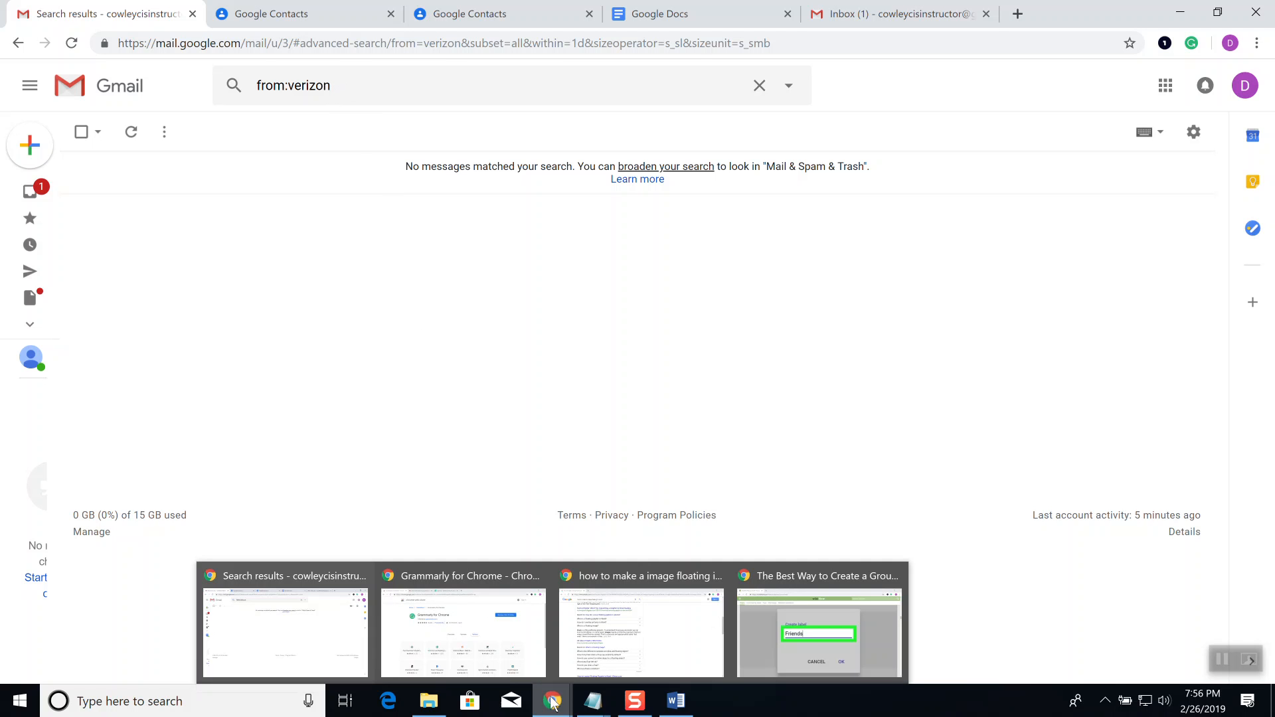
click(641, 628)
click(344, 80)
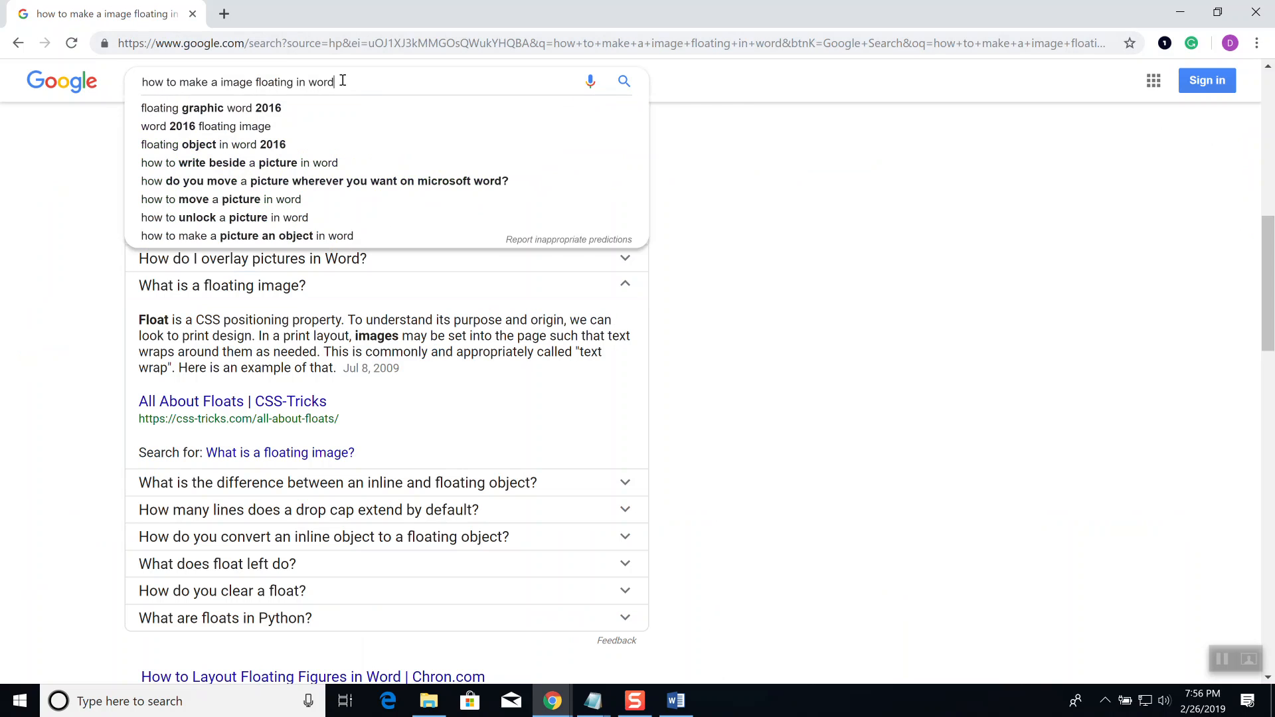
key(ctrl+a)
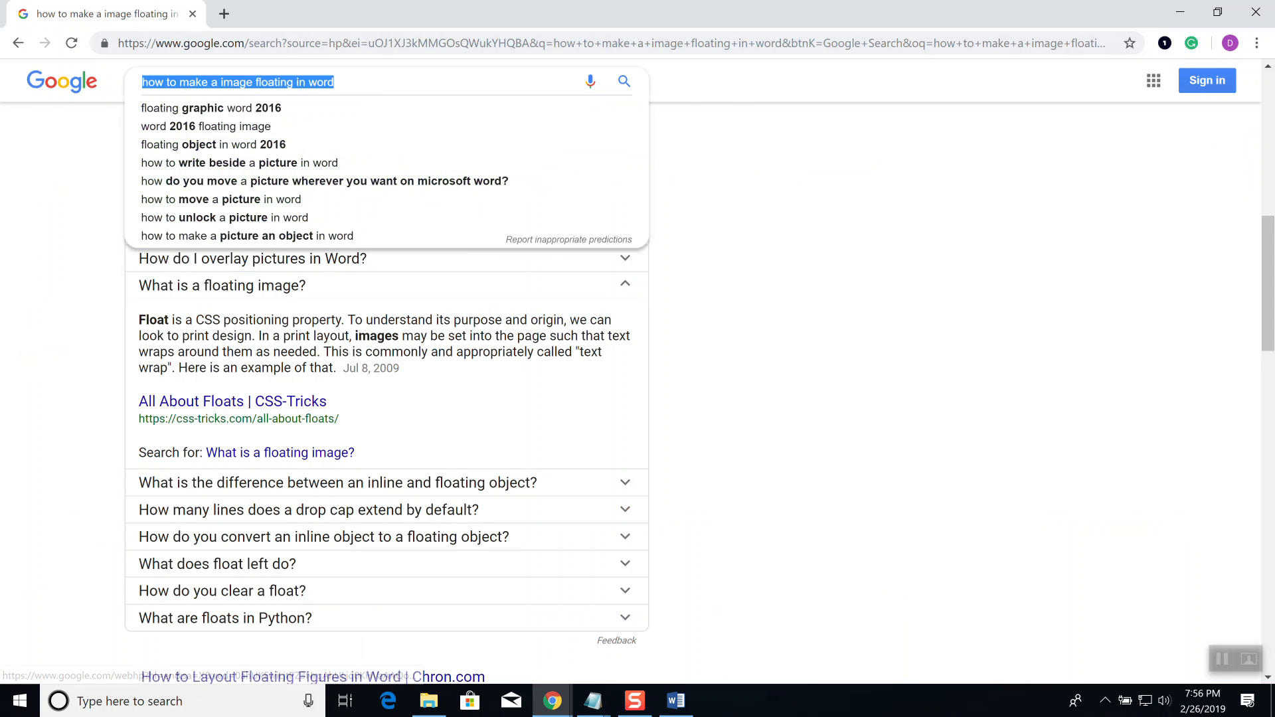
text(www.goo)
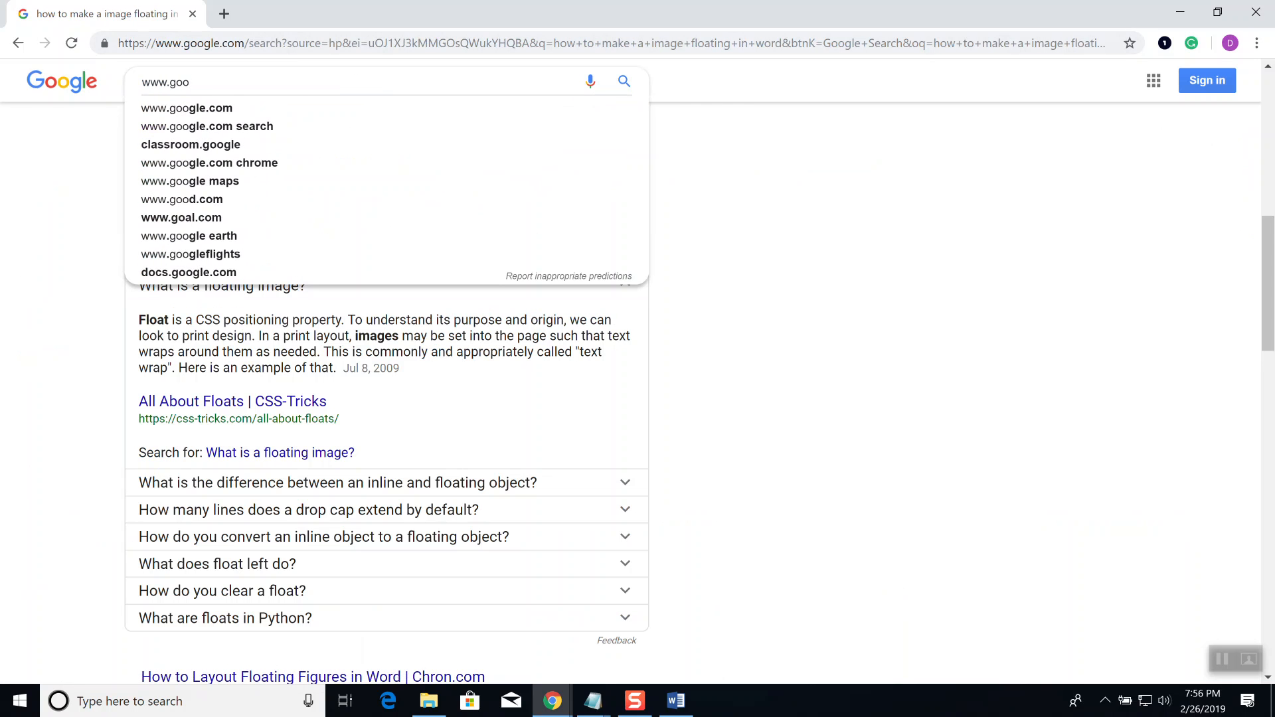
text(gle.com)
key(Return)
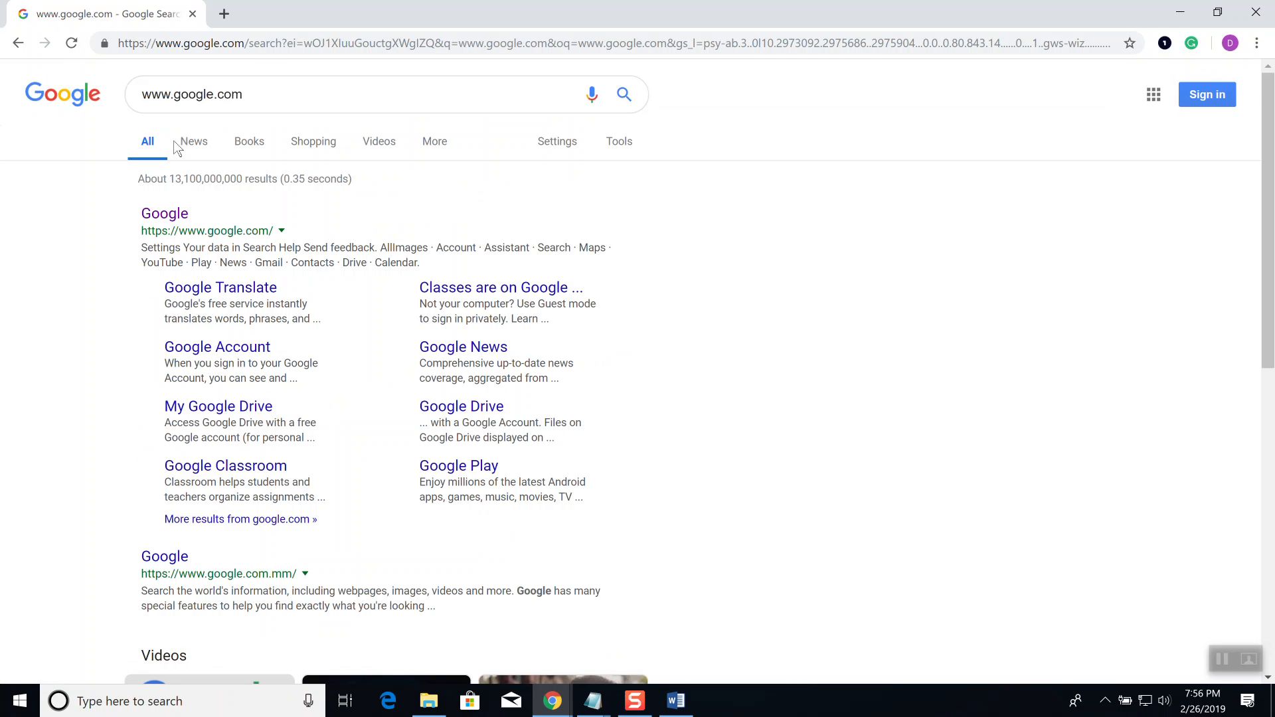
Step: Search site:*.edu to list college .edu sites, then return to Gmail
drag(274, 89, 114, 106)
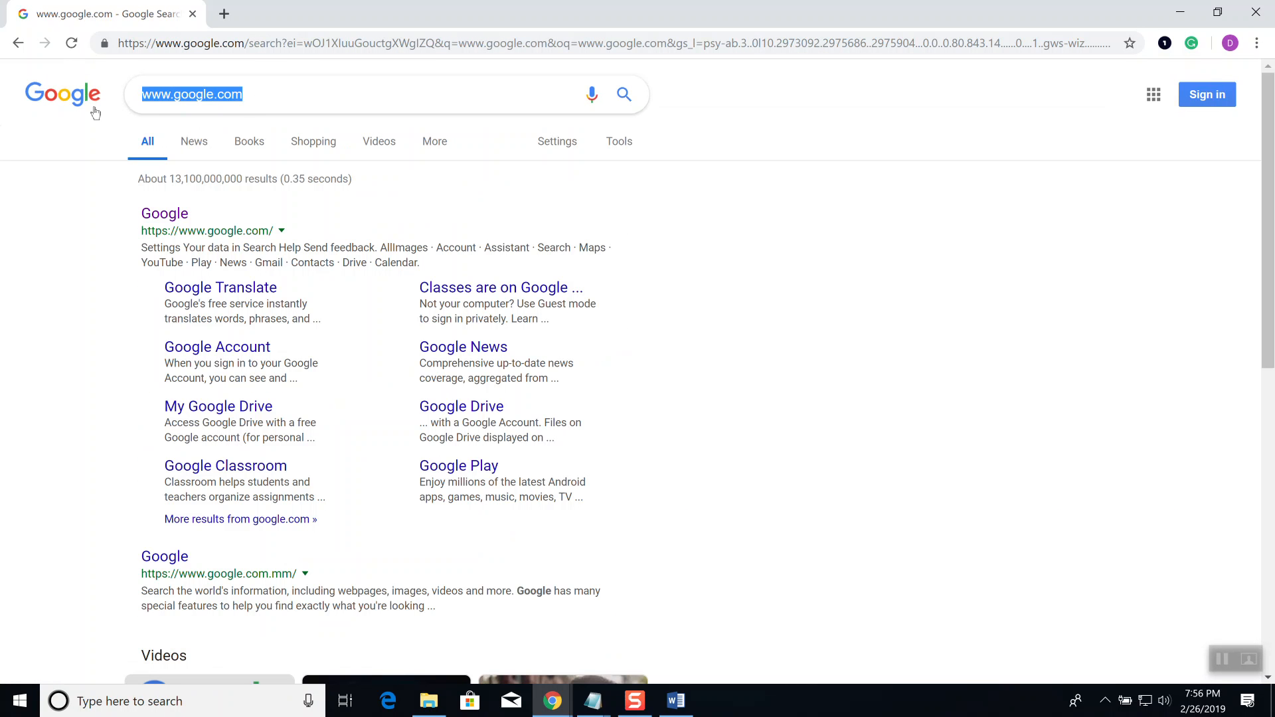
text(site:)
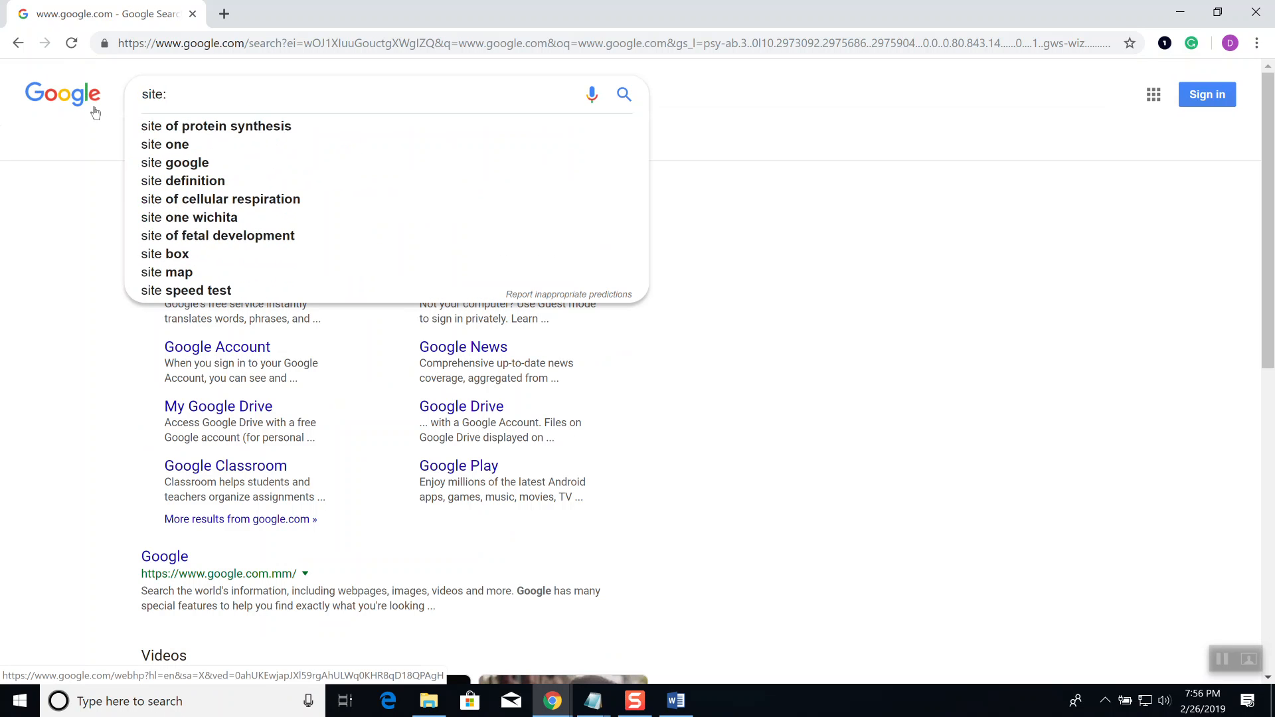
text(*.edu)
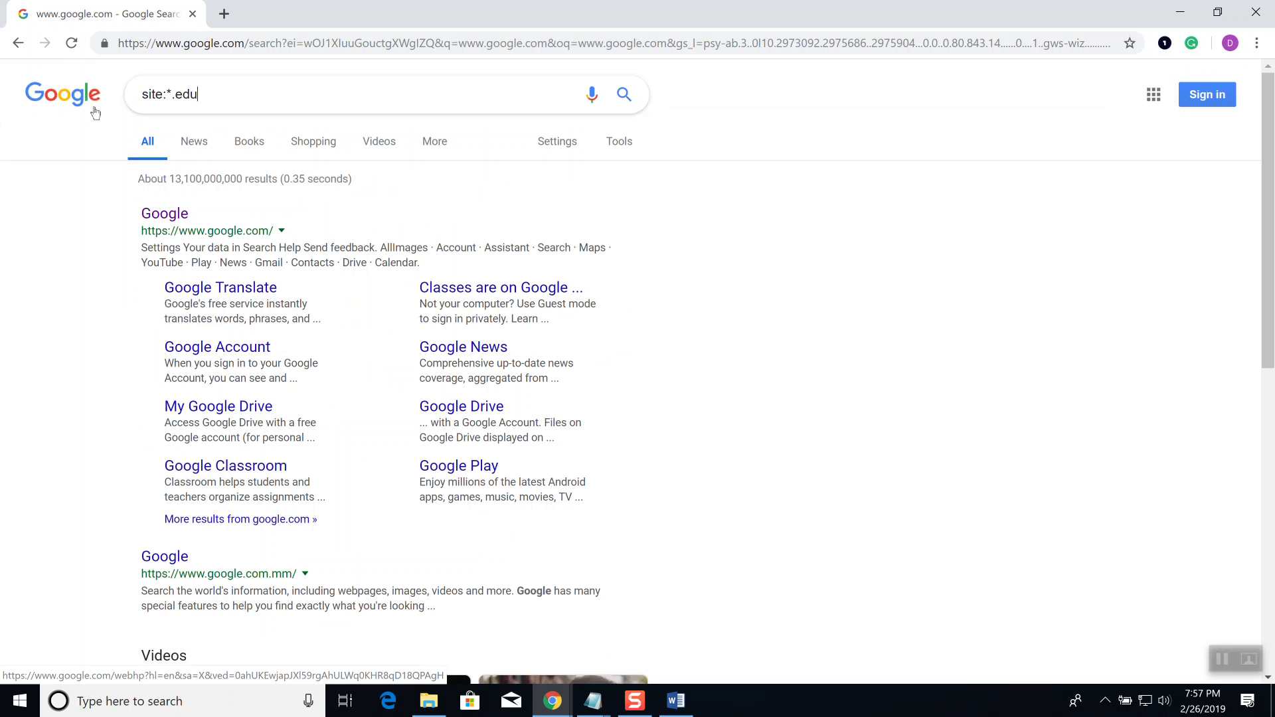
key(Return)
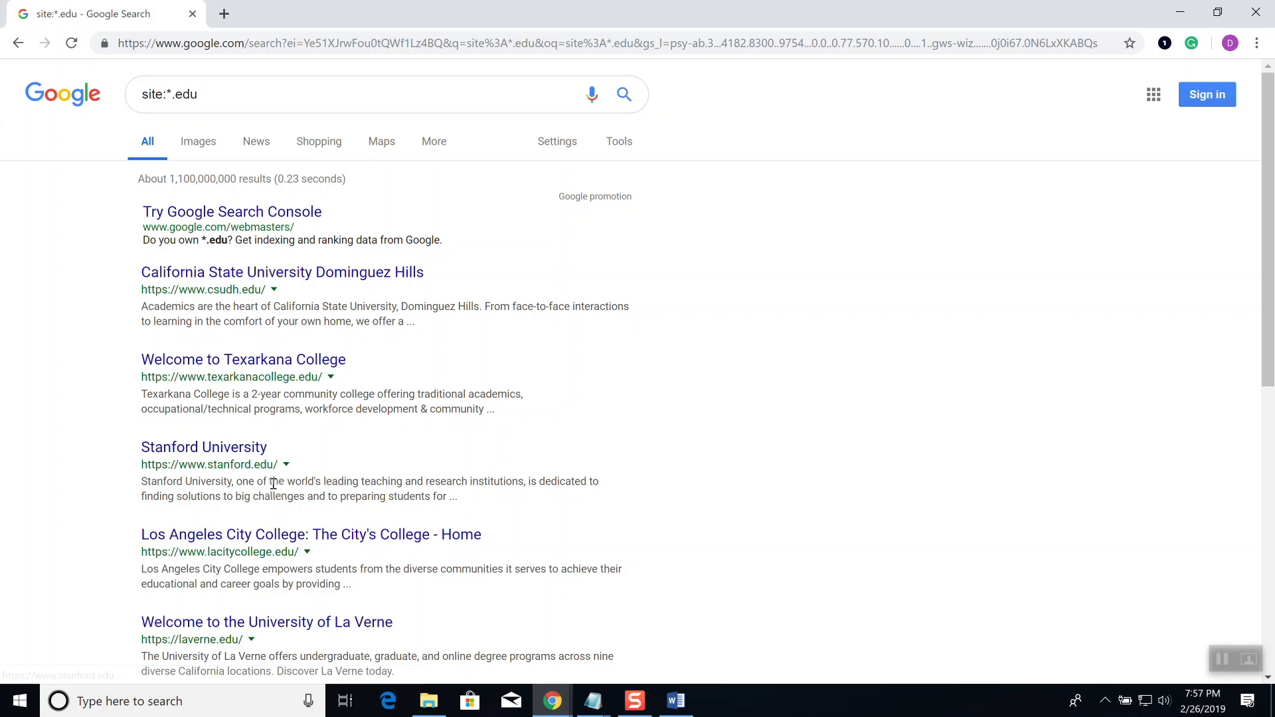
drag(167, 94, 137, 95)
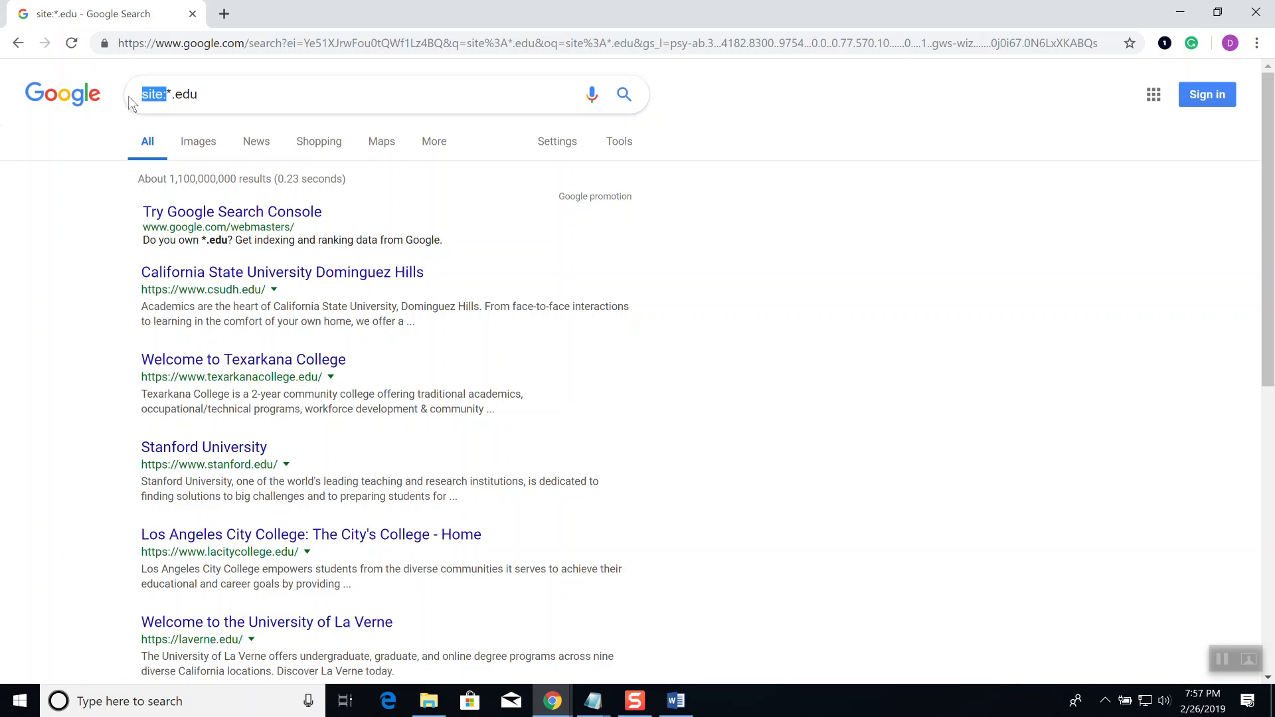
key(alt+Tab)
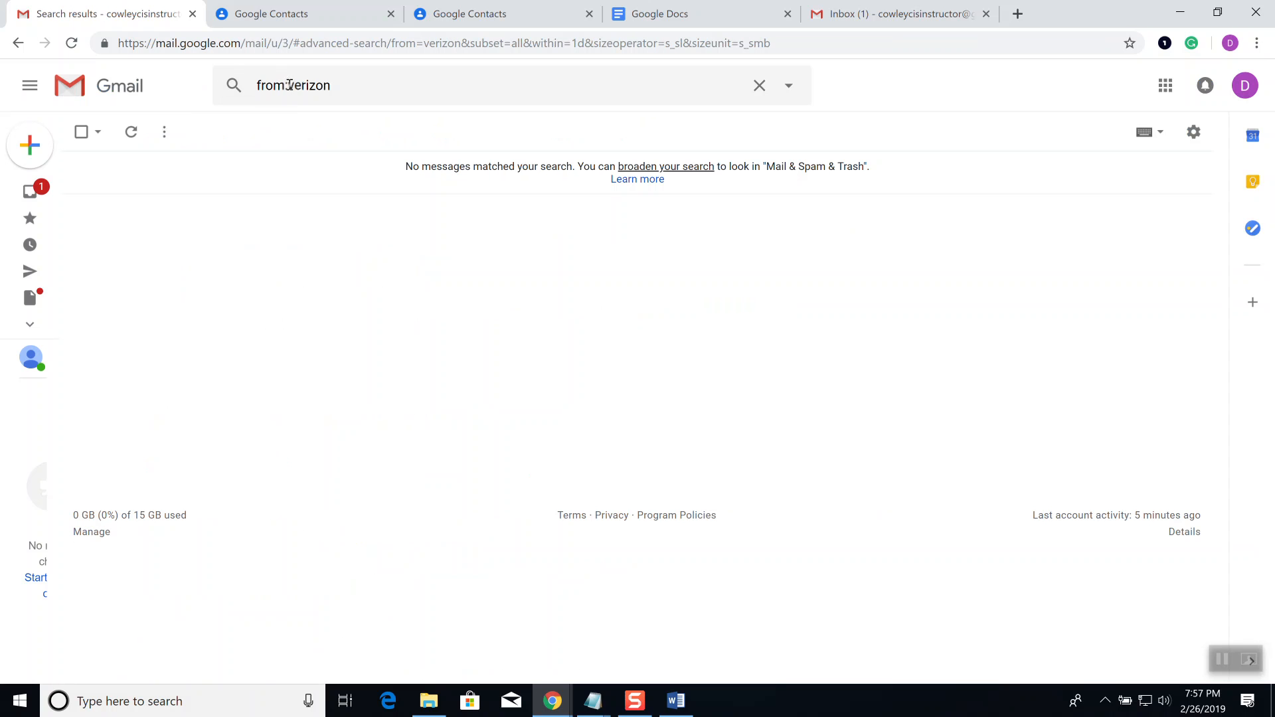
Step: Replace the mail query from:verizon with to:verizon and search
drag(353, 85, 206, 89)
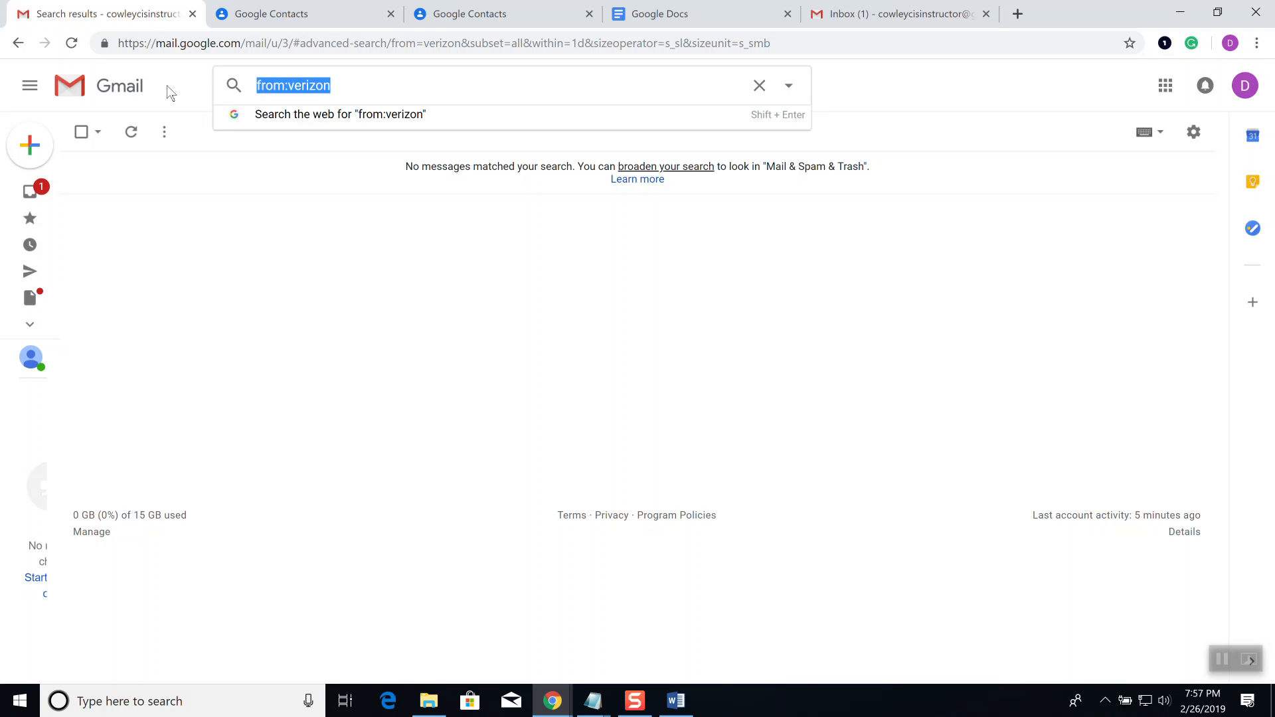
text(to:verizon)
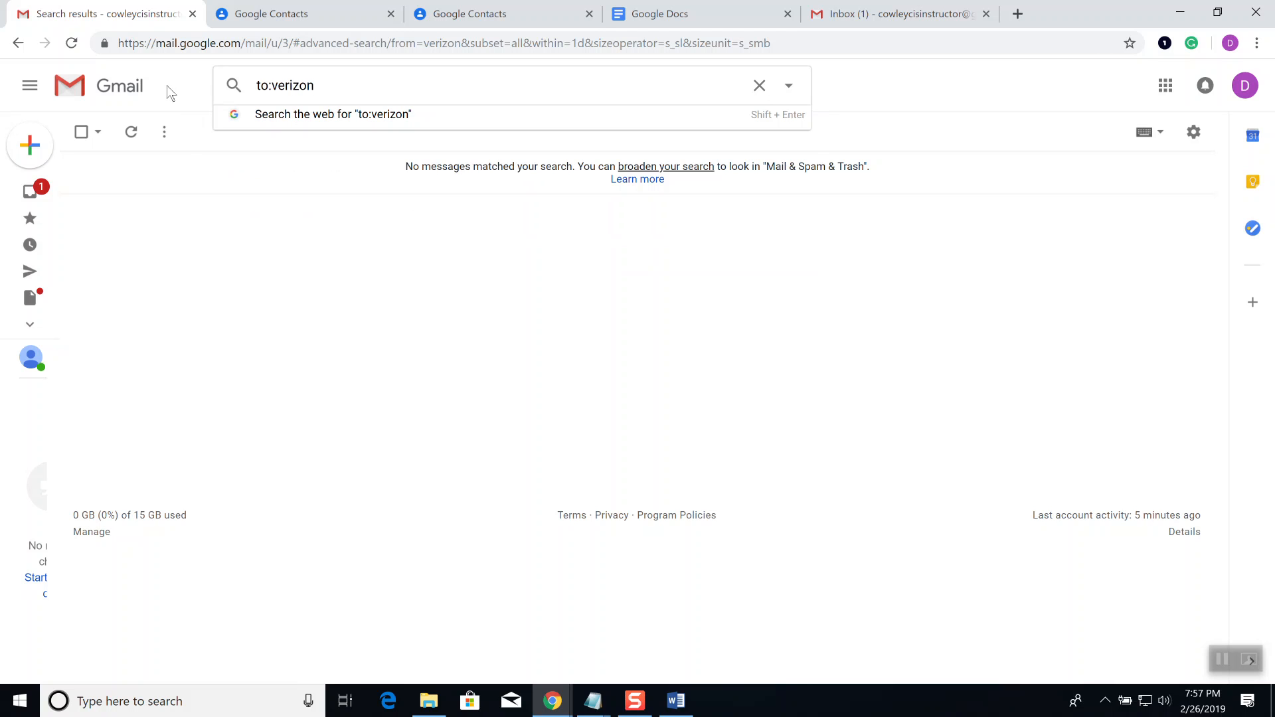
key(Return)
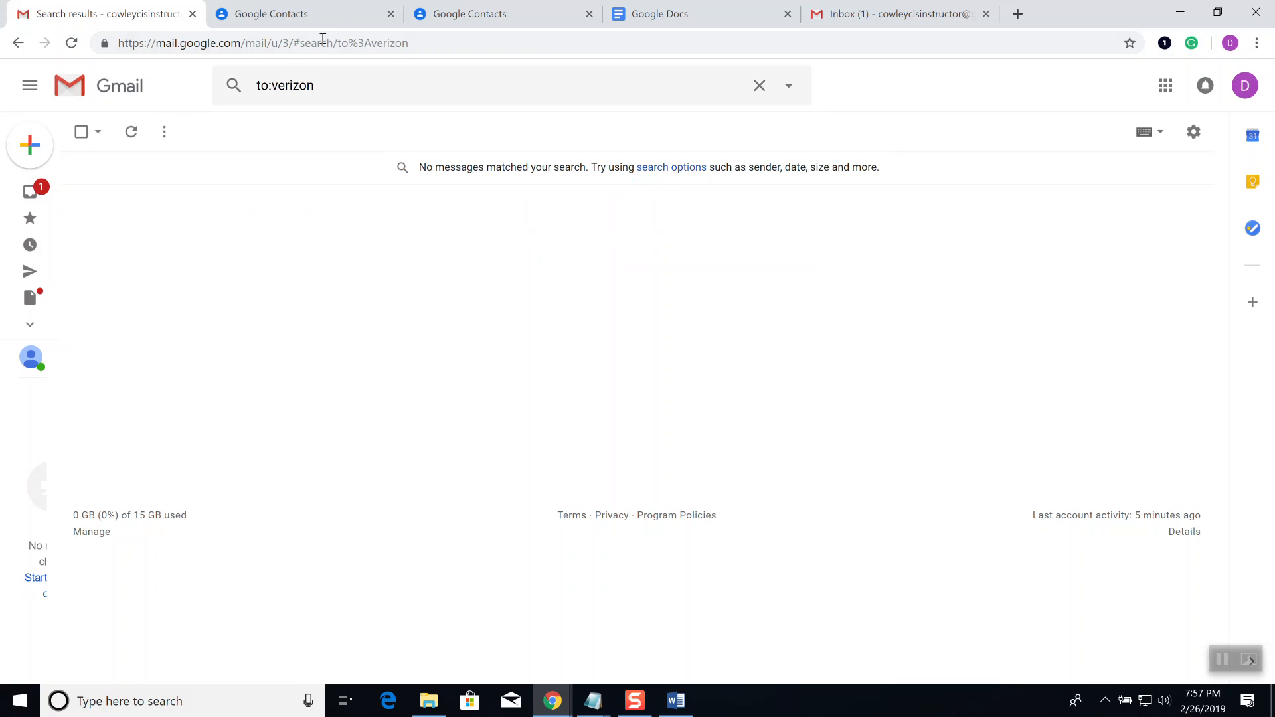
Step: Add subject 'math' to the To: verizon criteria in the advanced search and search
click(796, 89)
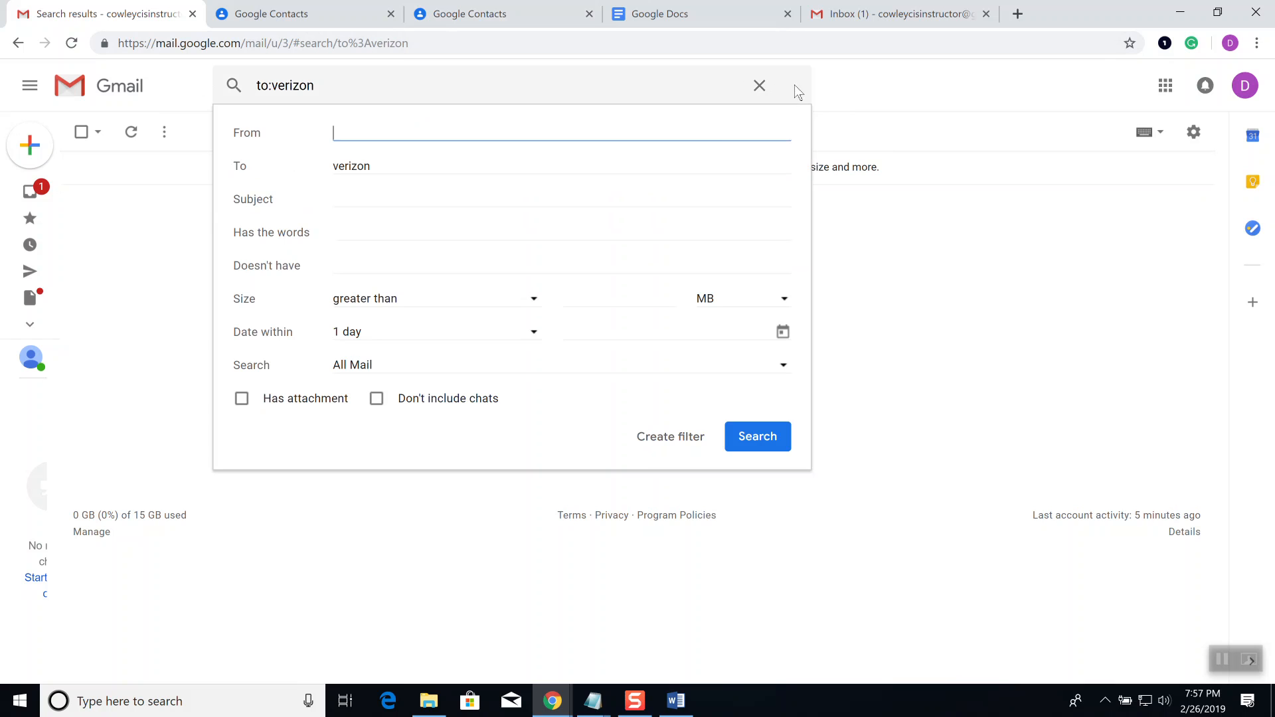
mouse_move(382, 171)
mouse_down()
mouse_move(316, 171)
mouse_move(351, 147)
mouse_move(361, 170)
mouse_up()
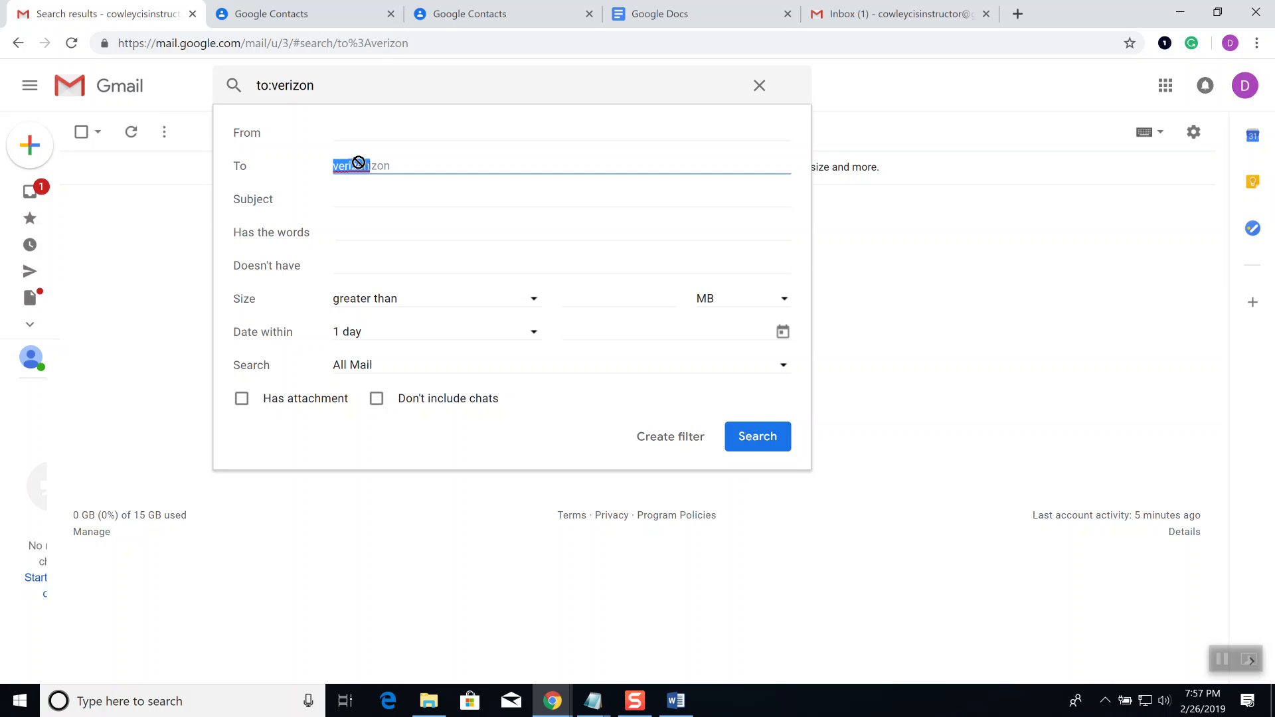
click(366, 202)
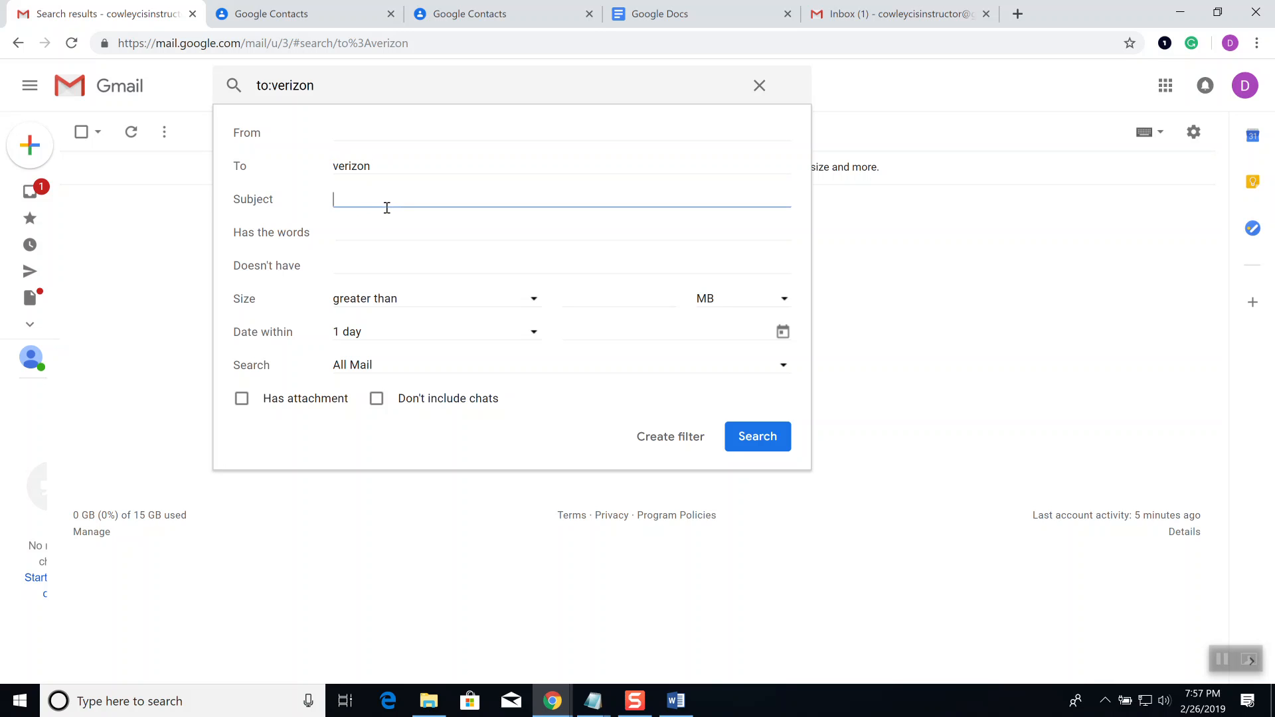
text(math)
click(761, 433)
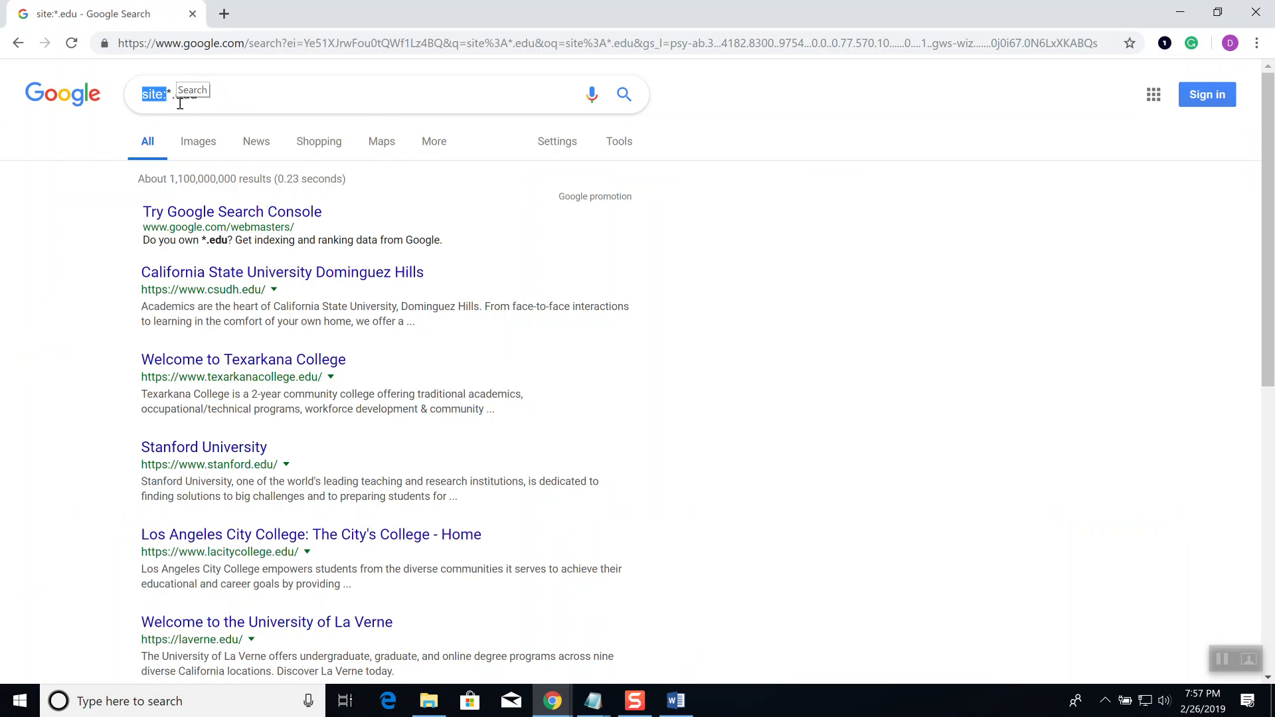
Step: Extend the site:*.edu web search with 'kansas', then 'sumner'
click(267, 104)
click(289, 107)
text(kansas)
key(Return)
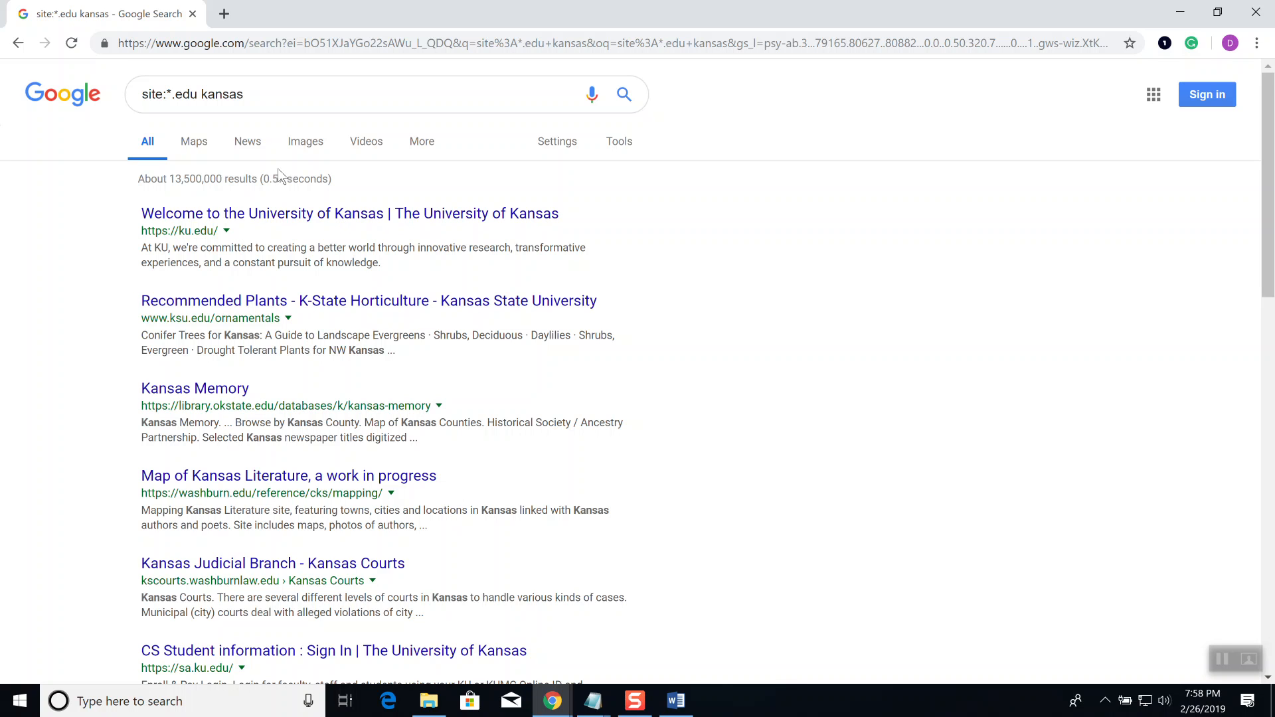
click(269, 95)
text(sumner)
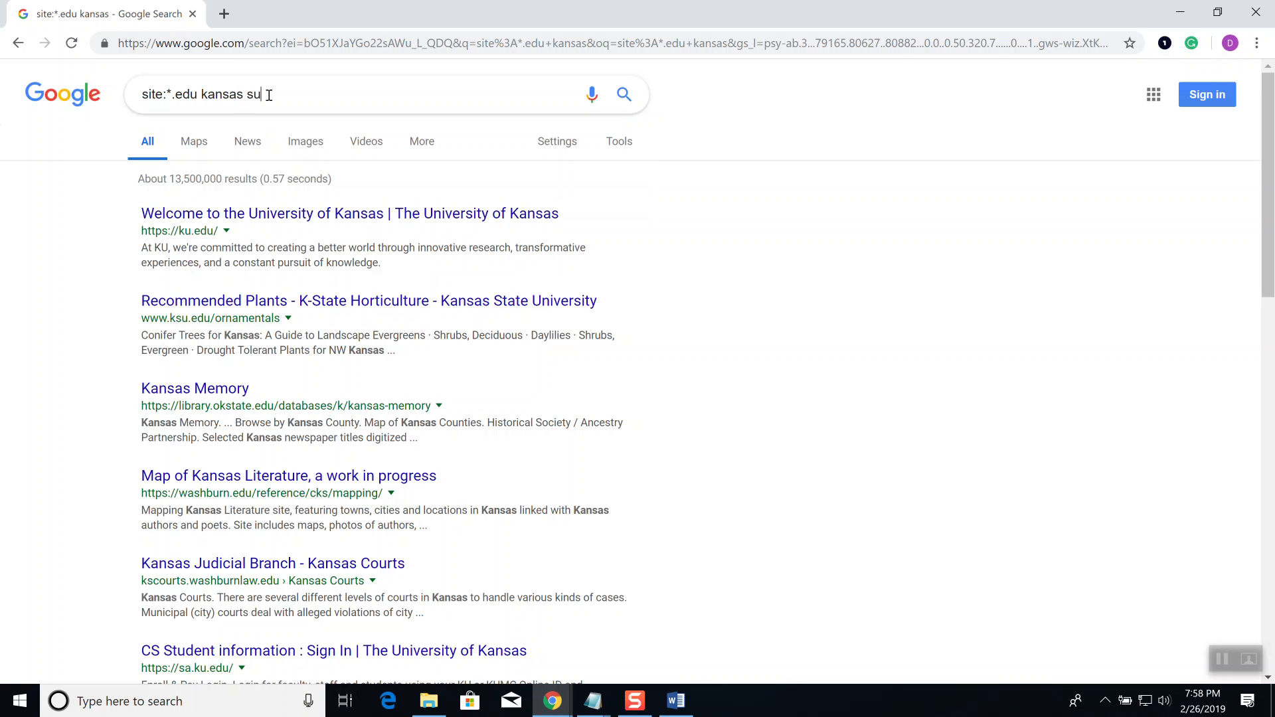
key(Return)
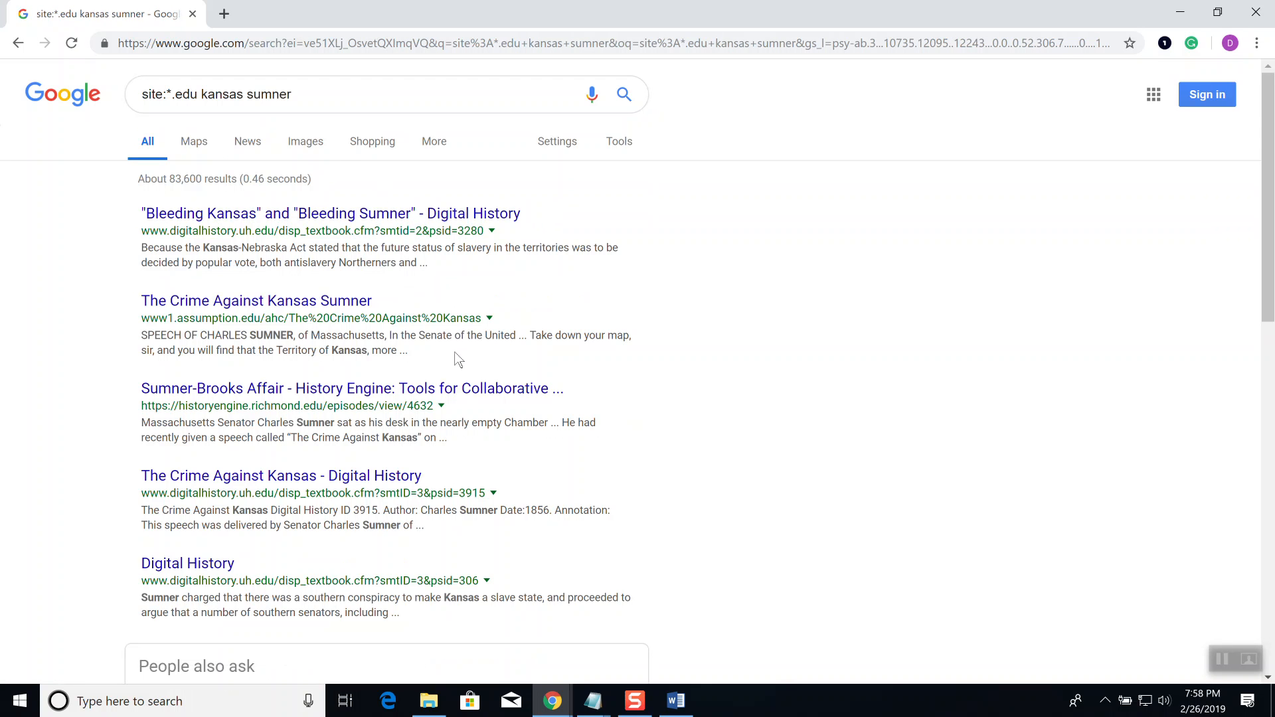
Step: Change the filter to site:edu and rerun the 'kansas sumner' search
click(370, 96)
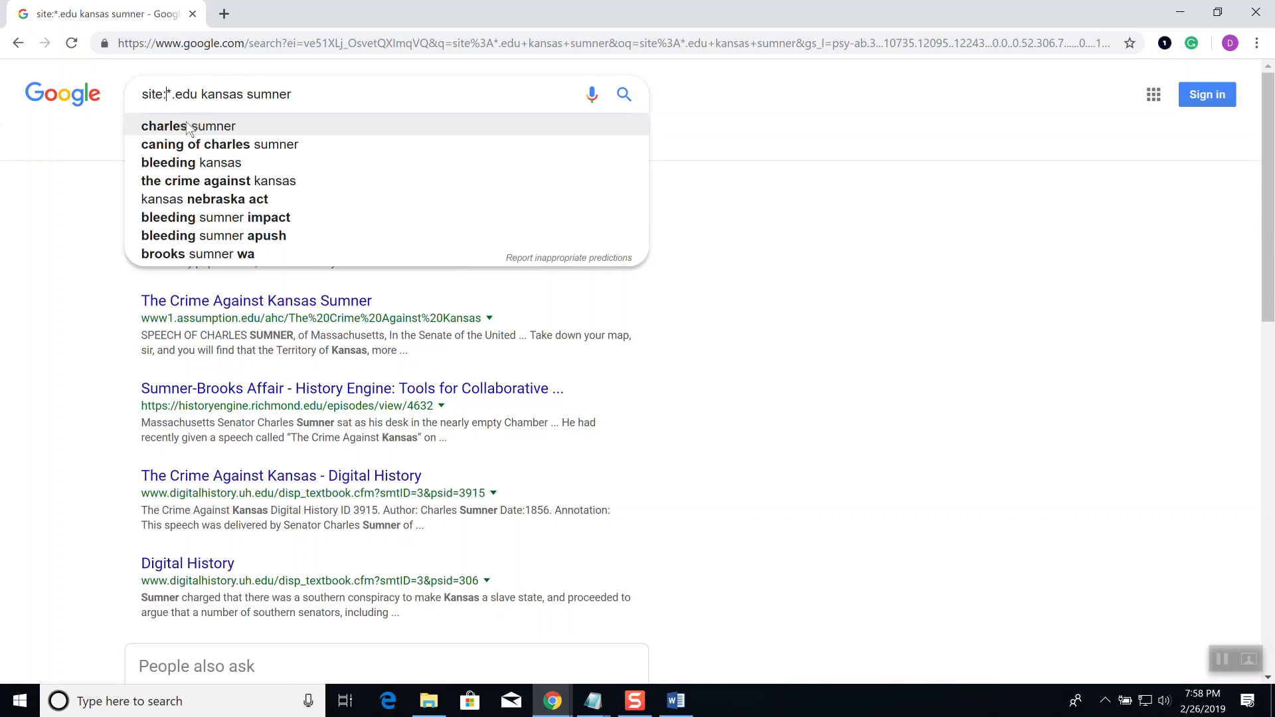
key(Delete)
key(Delete)
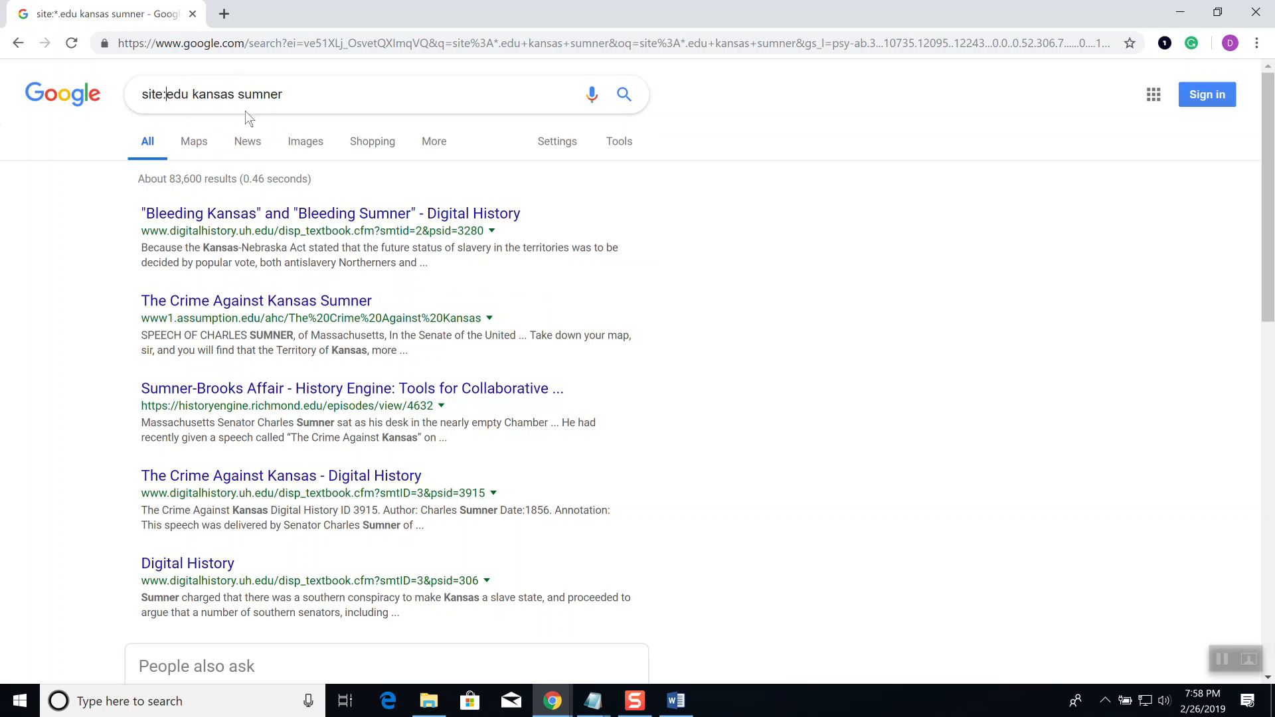
click(319, 96)
key(Return)
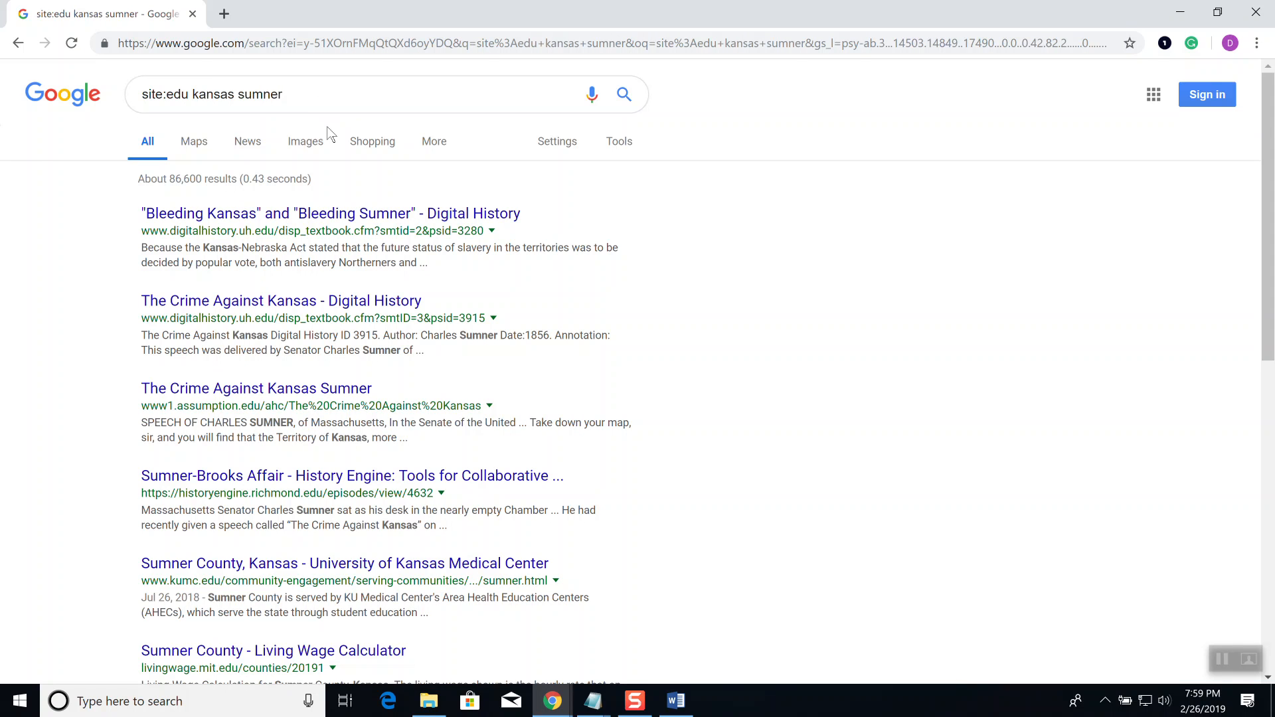
key(alt+Tab)
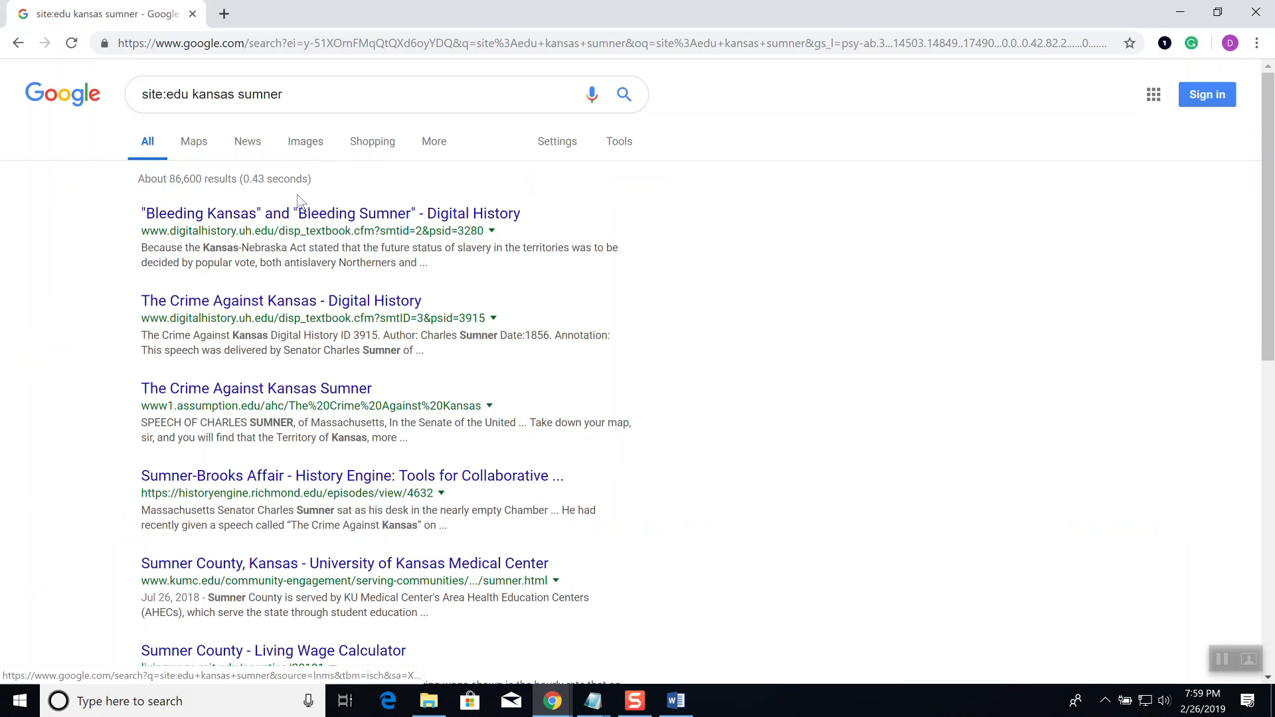
mouse_move(601, 708)
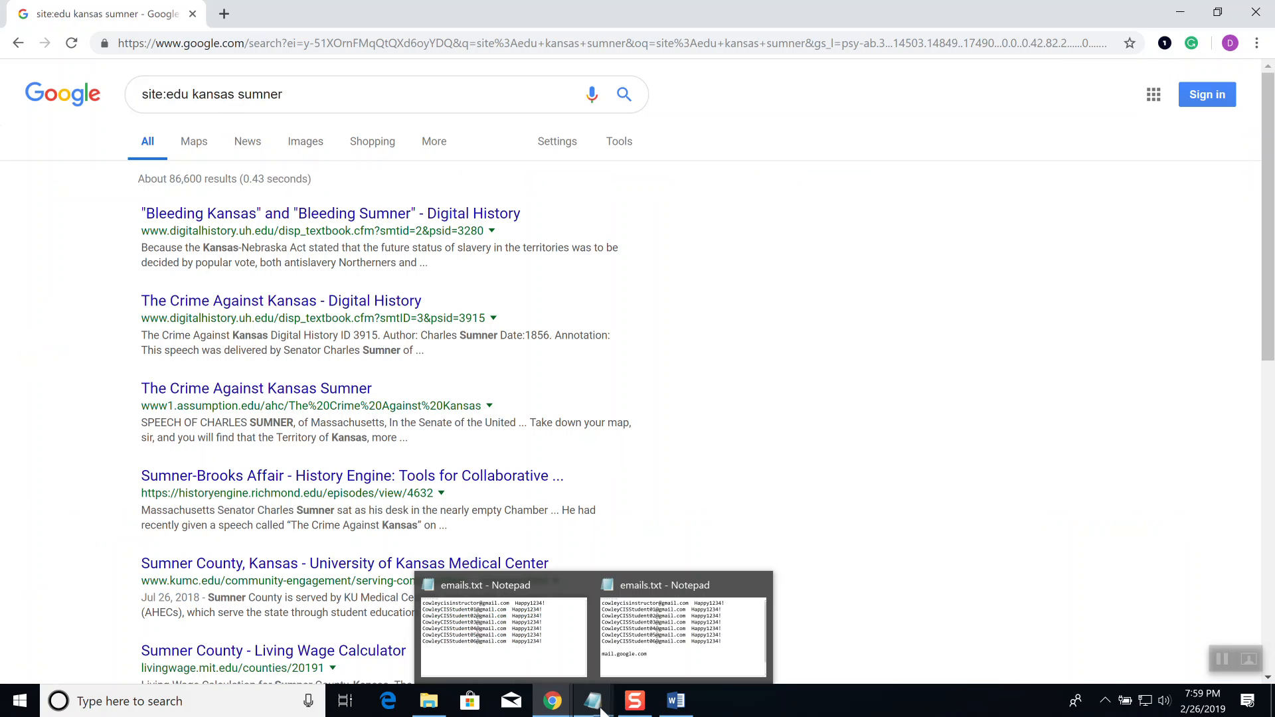
click(658, 622)
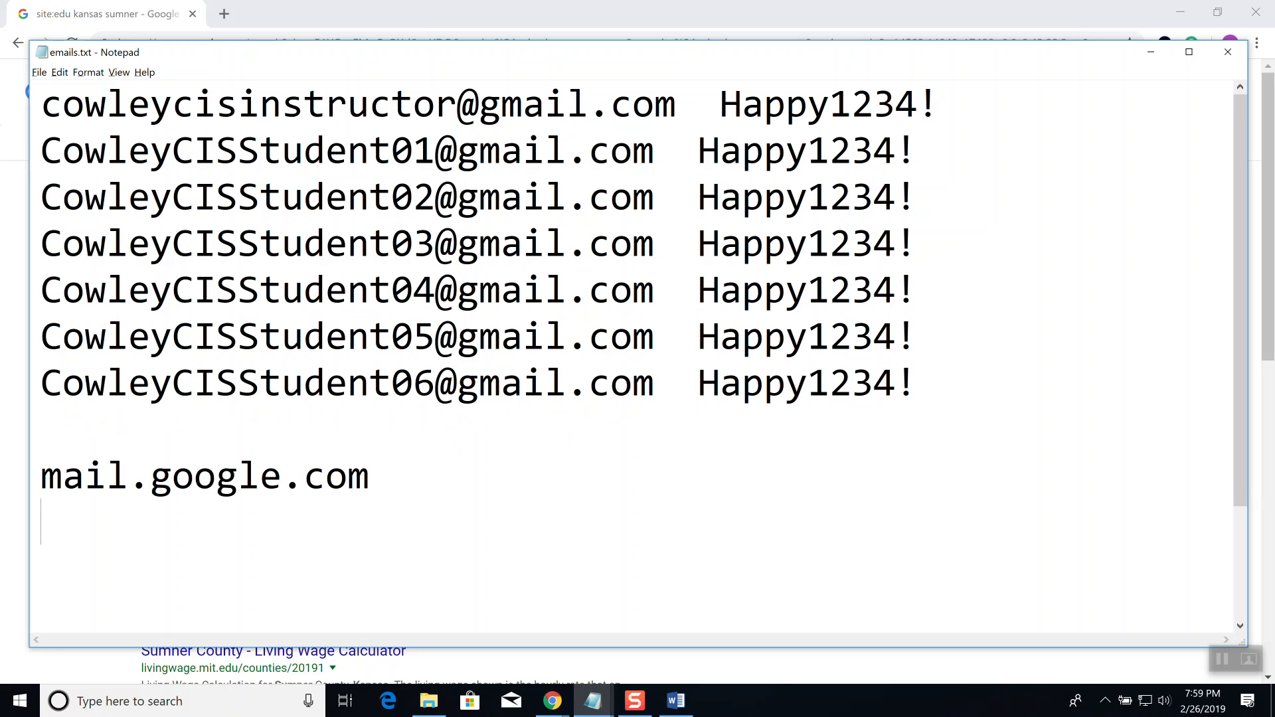
key(alt+Tab)
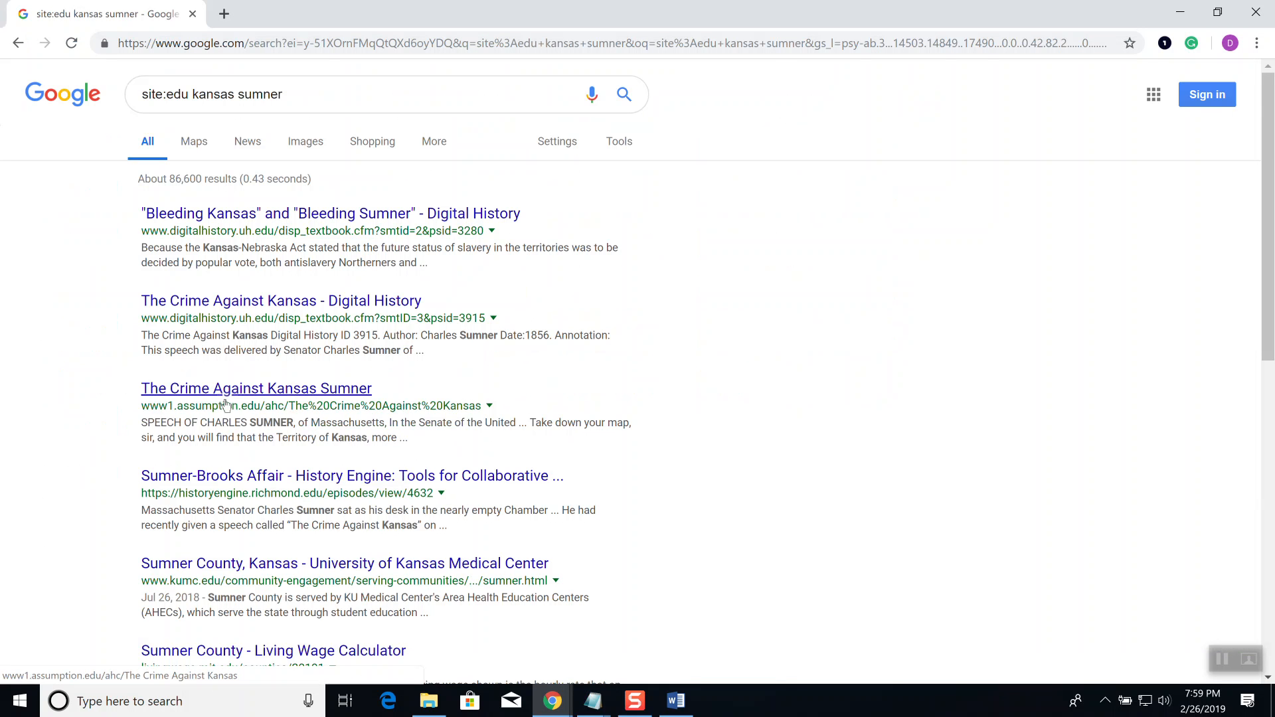
key(alt+Tab)
key(alt+Tab)
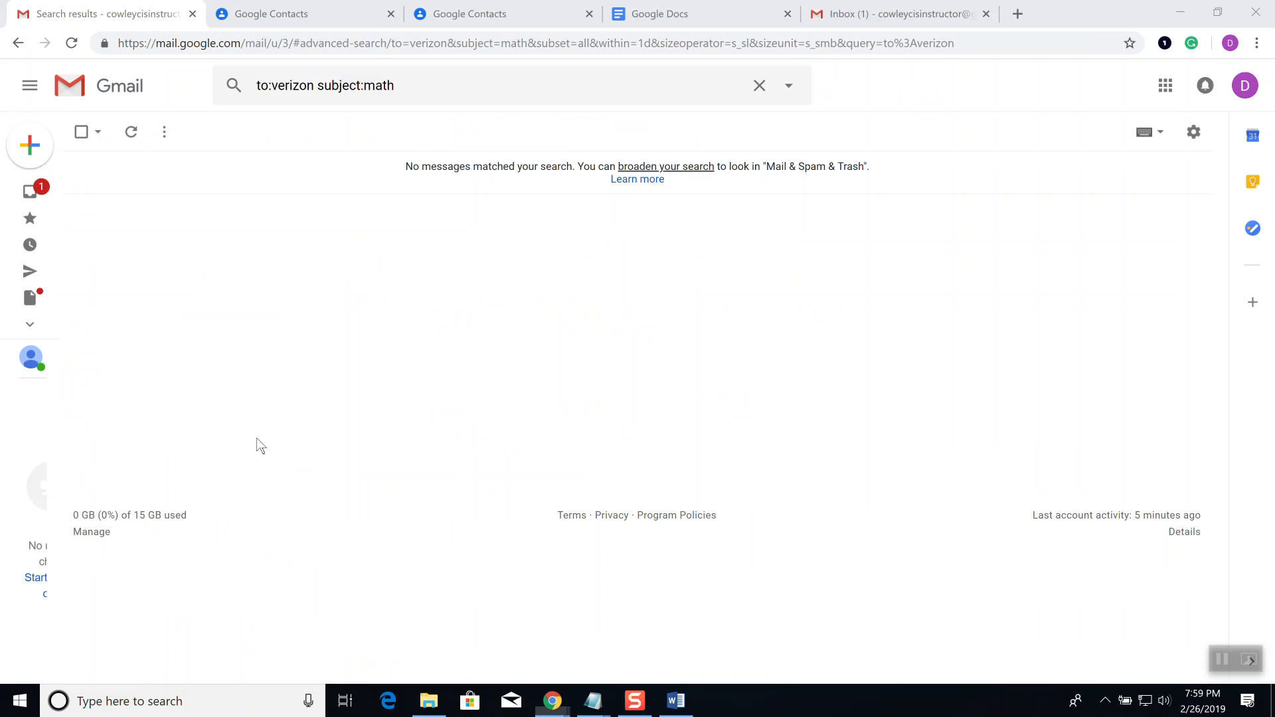
Step: Append sort:verizon to the to:verizon subject:math query, search, and show the search options
click(441, 81)
text(sort)
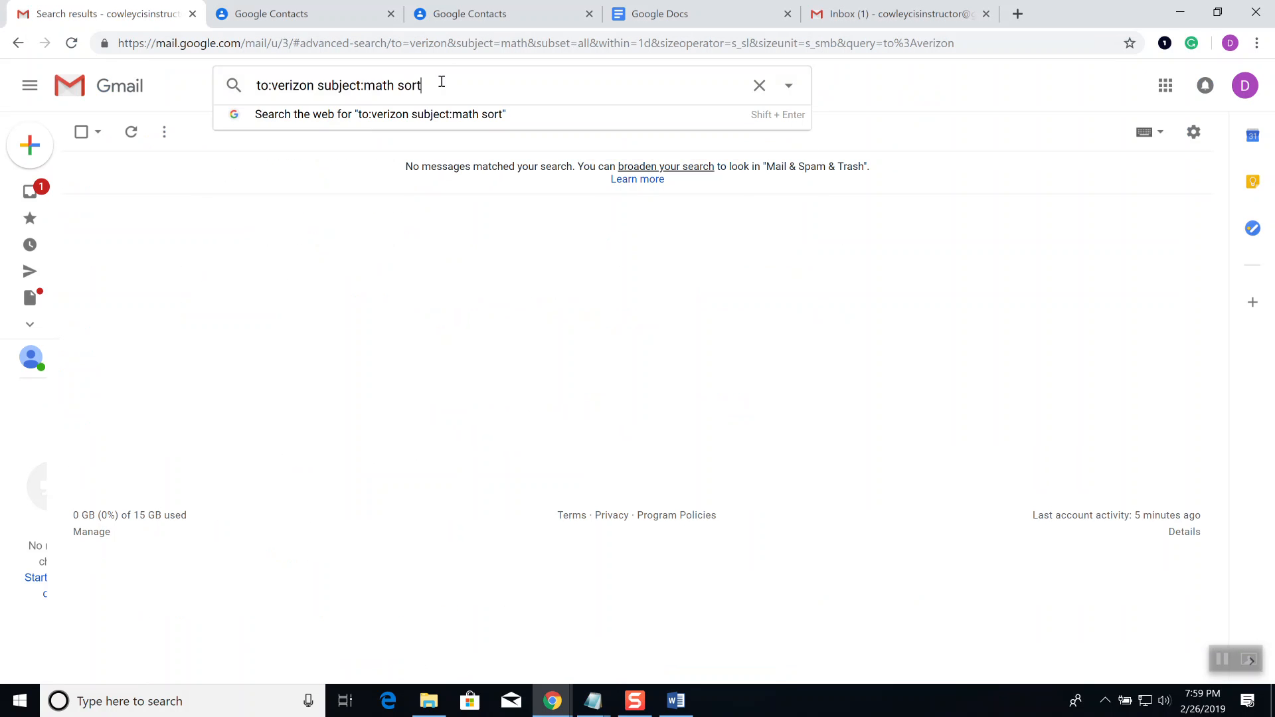
text(:verizon)
key(Return)
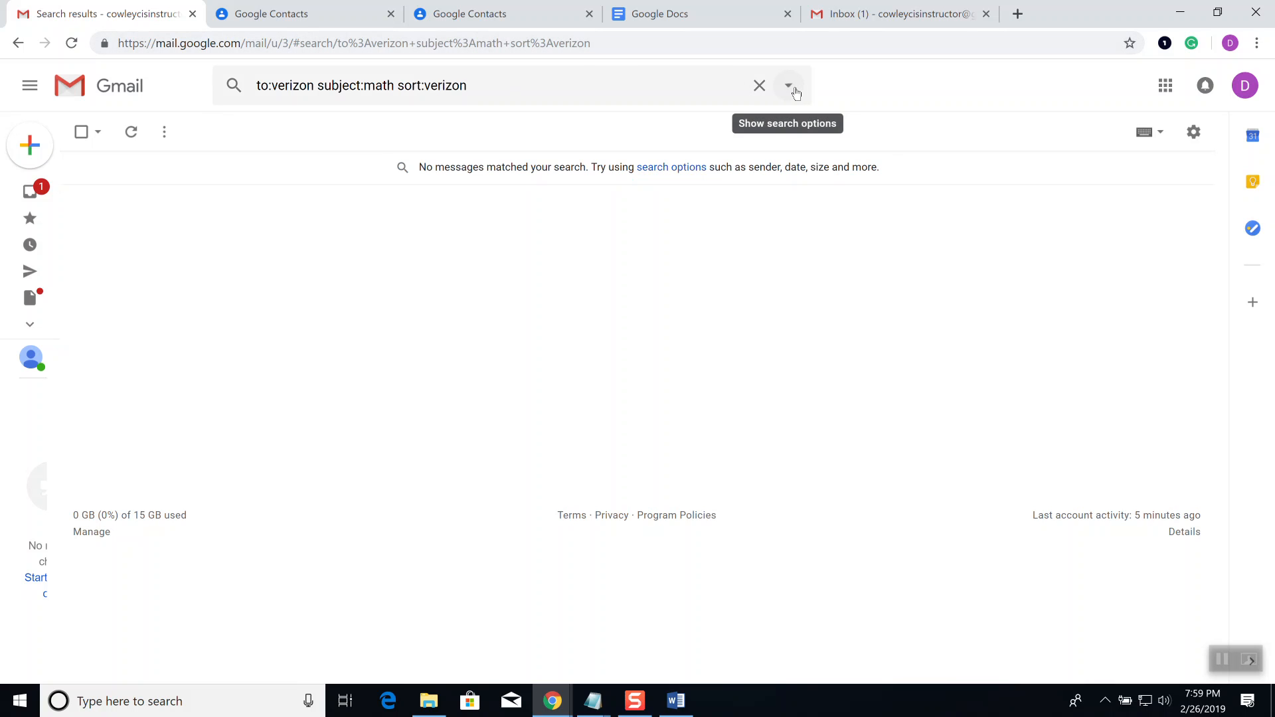
click(788, 86)
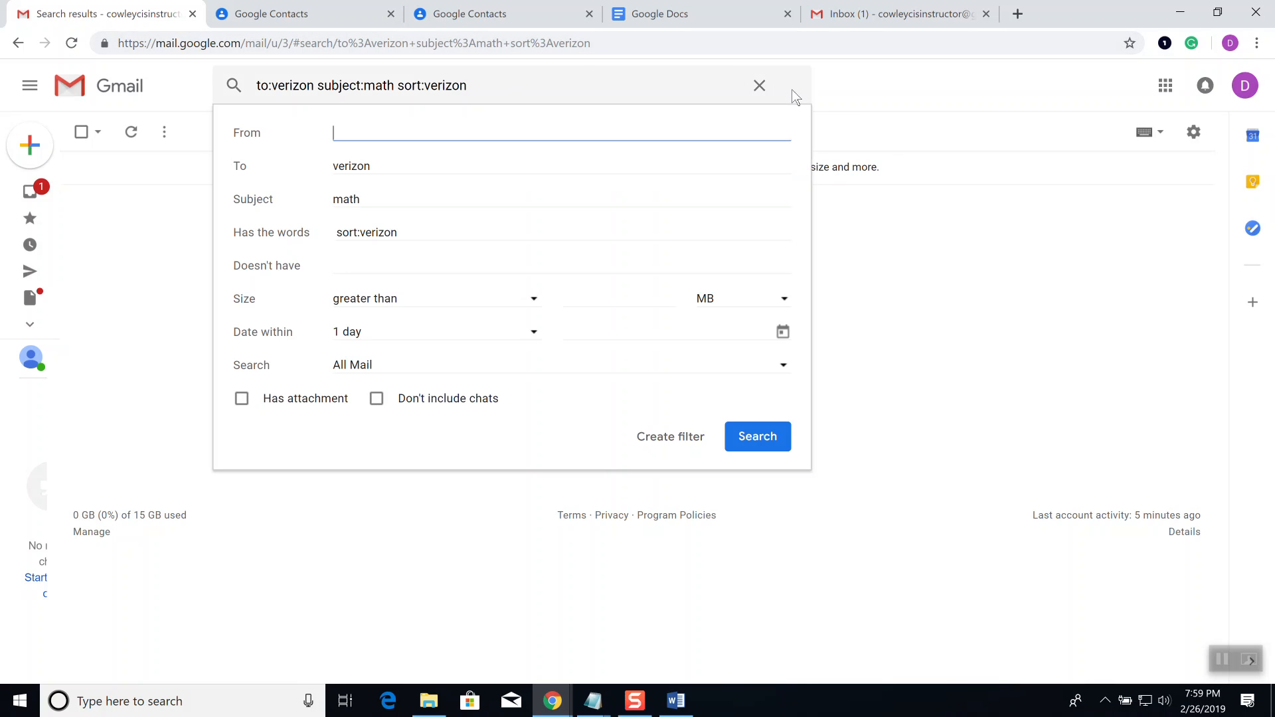